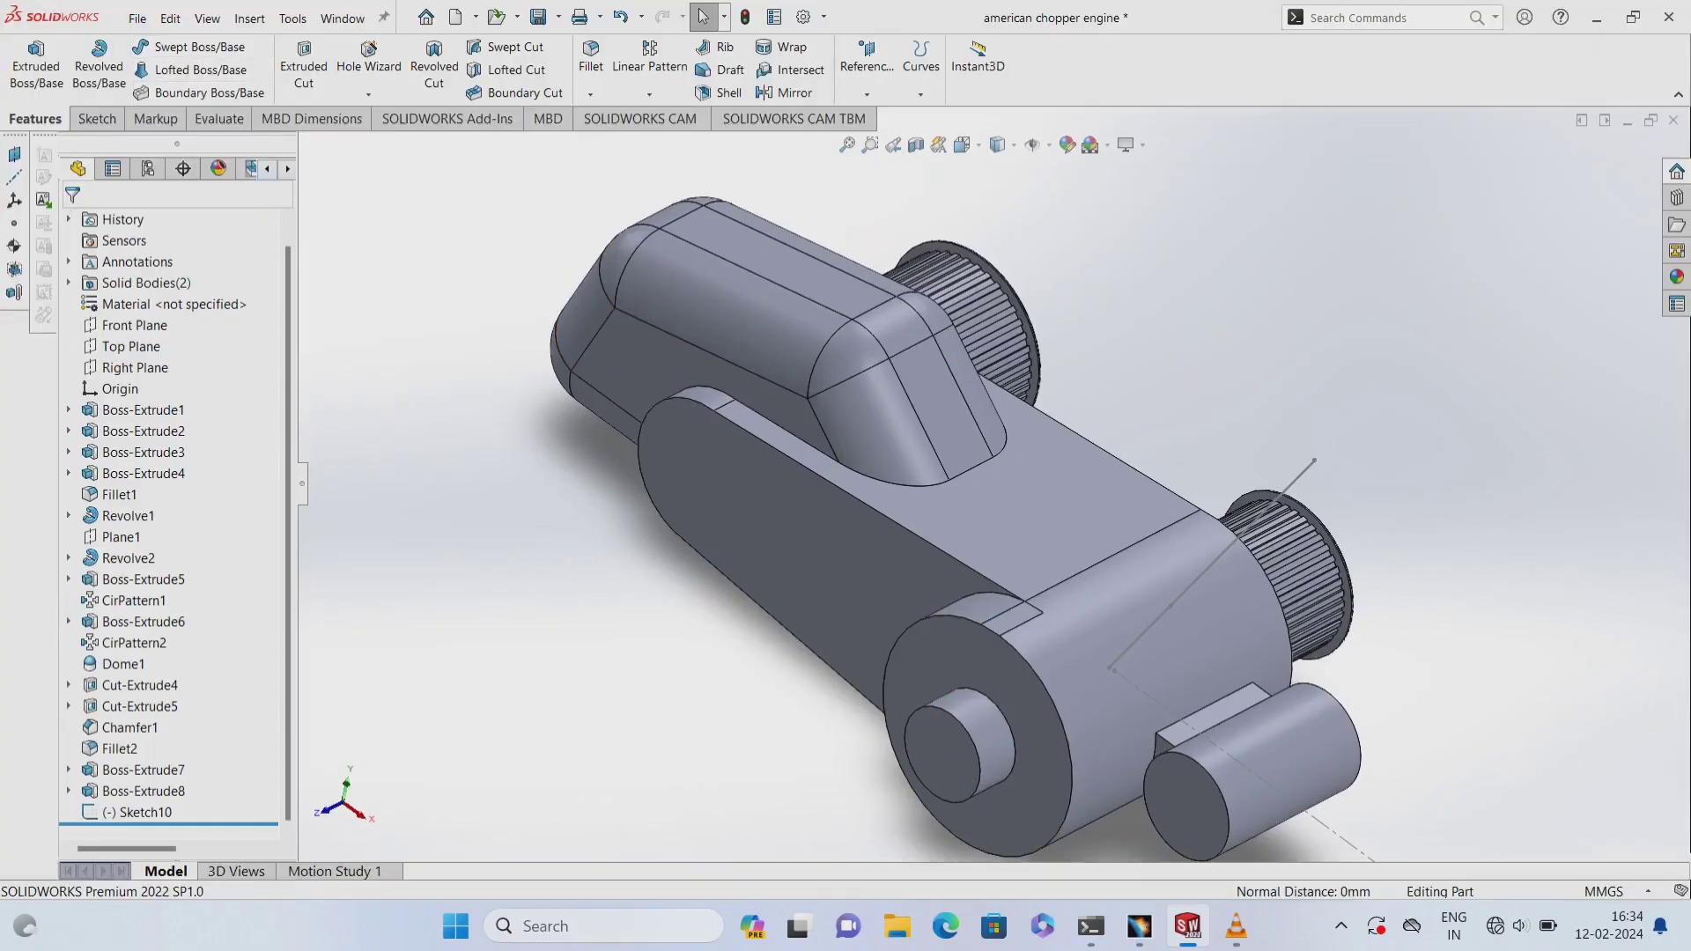
- Create Plane2 perpendicular to Line3 of Sketch10, passing through its endpoint Point6
left_click(14, 155)
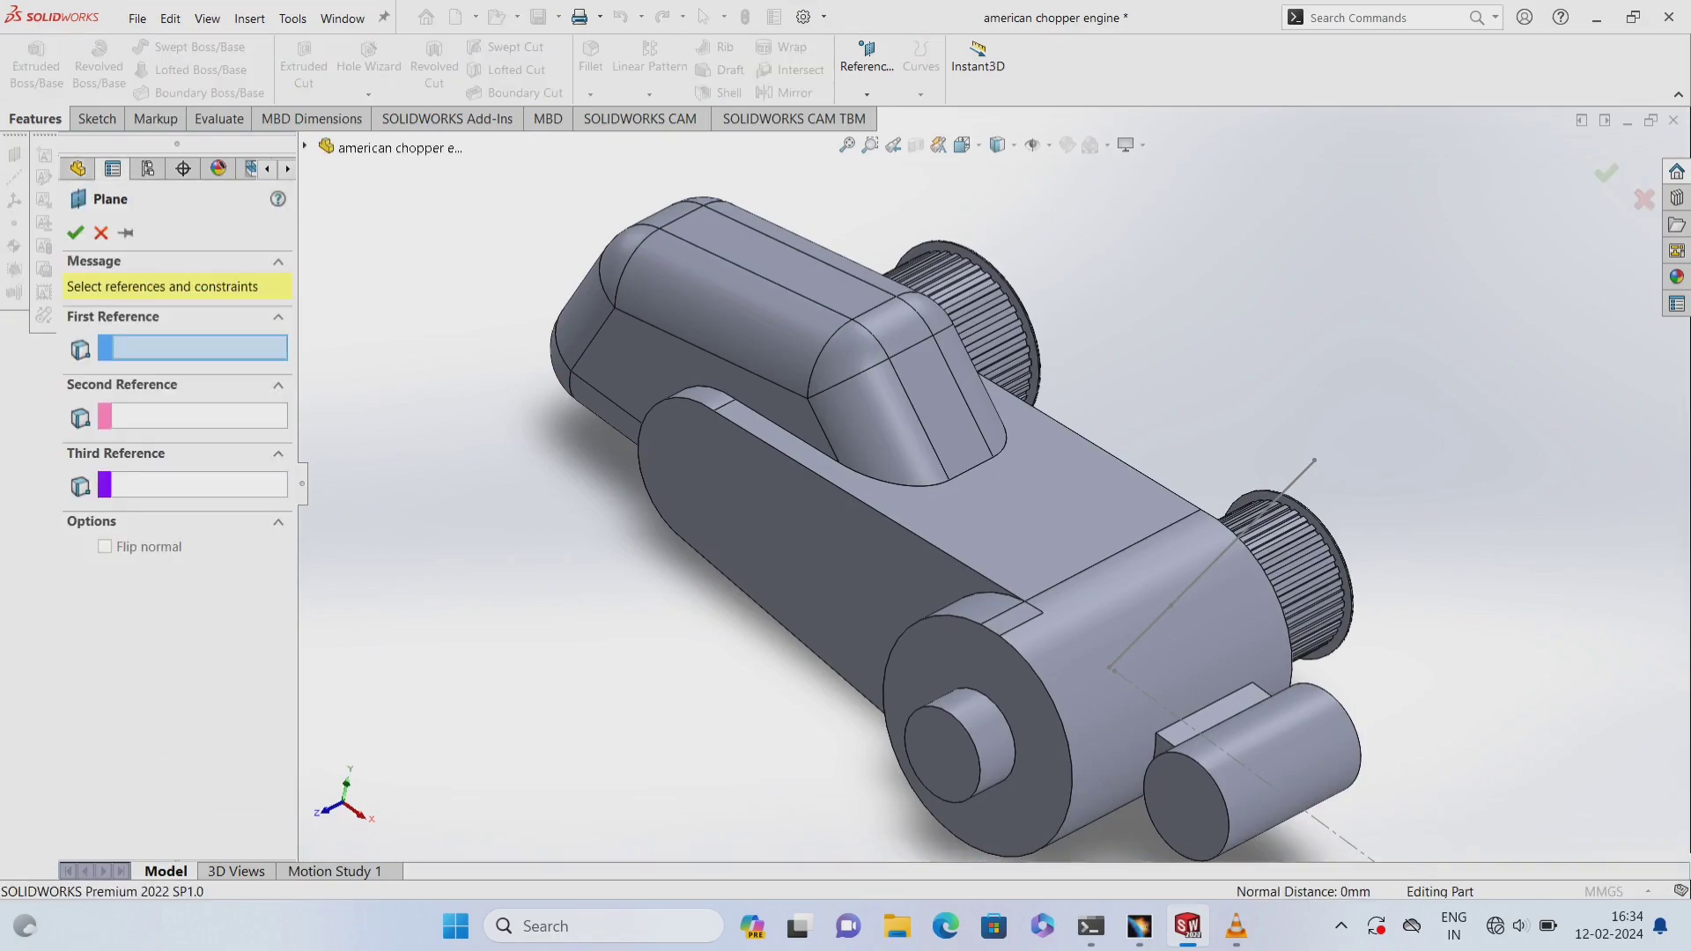
left_click(1231, 538)
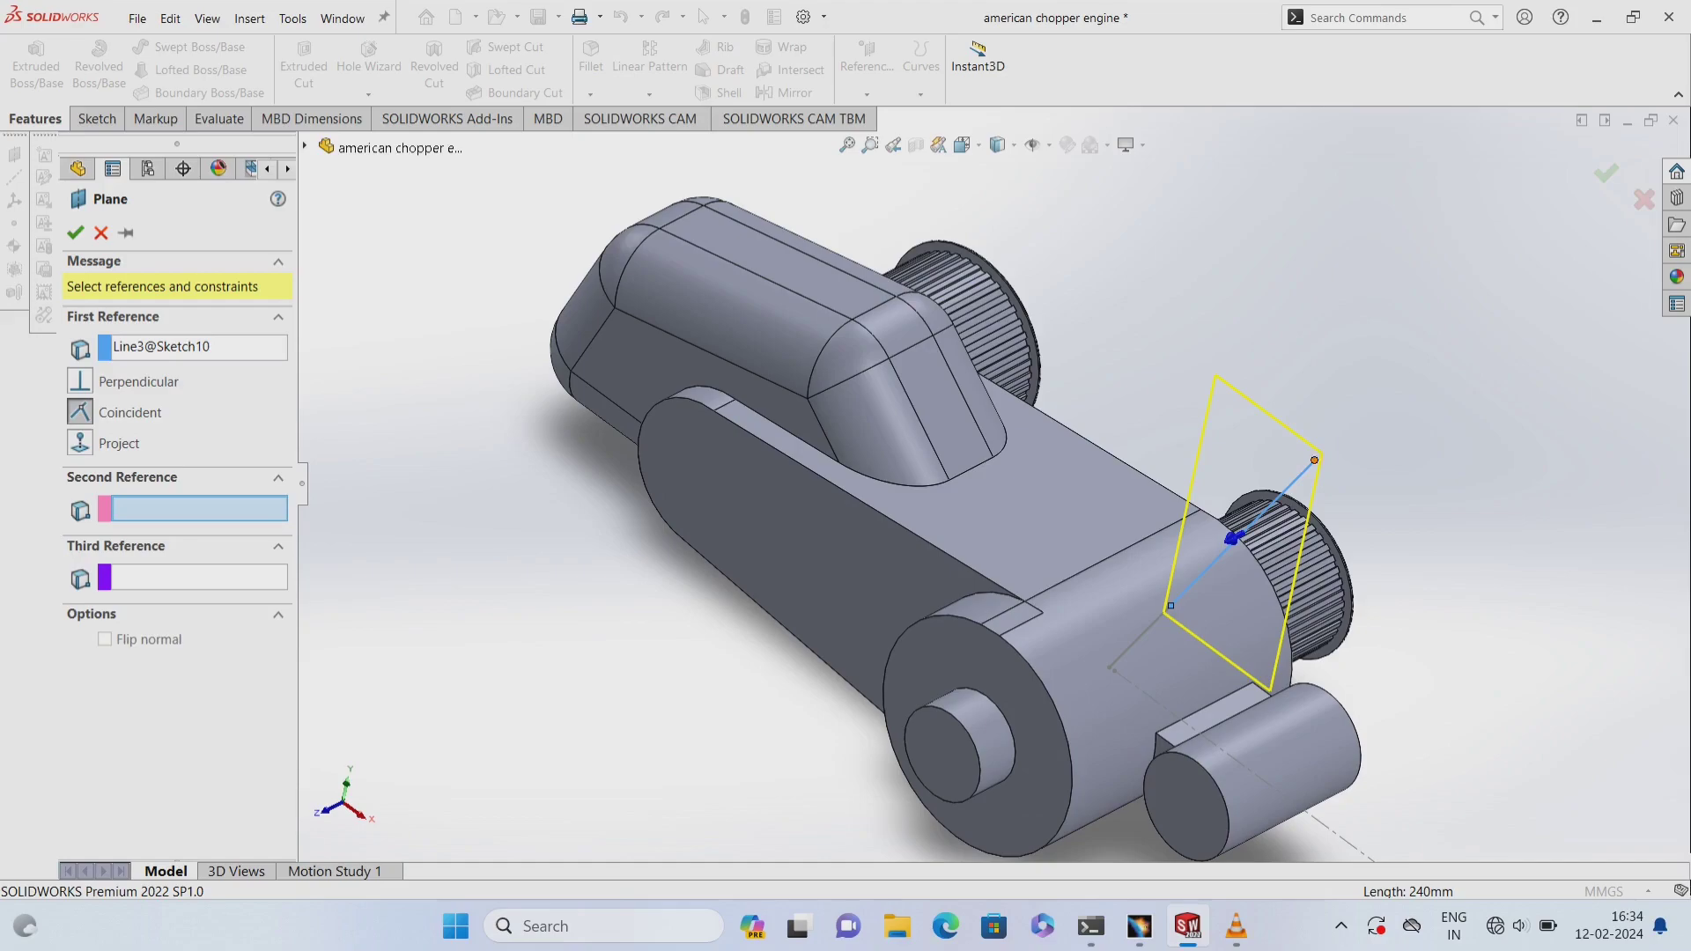
left_click(1316, 456)
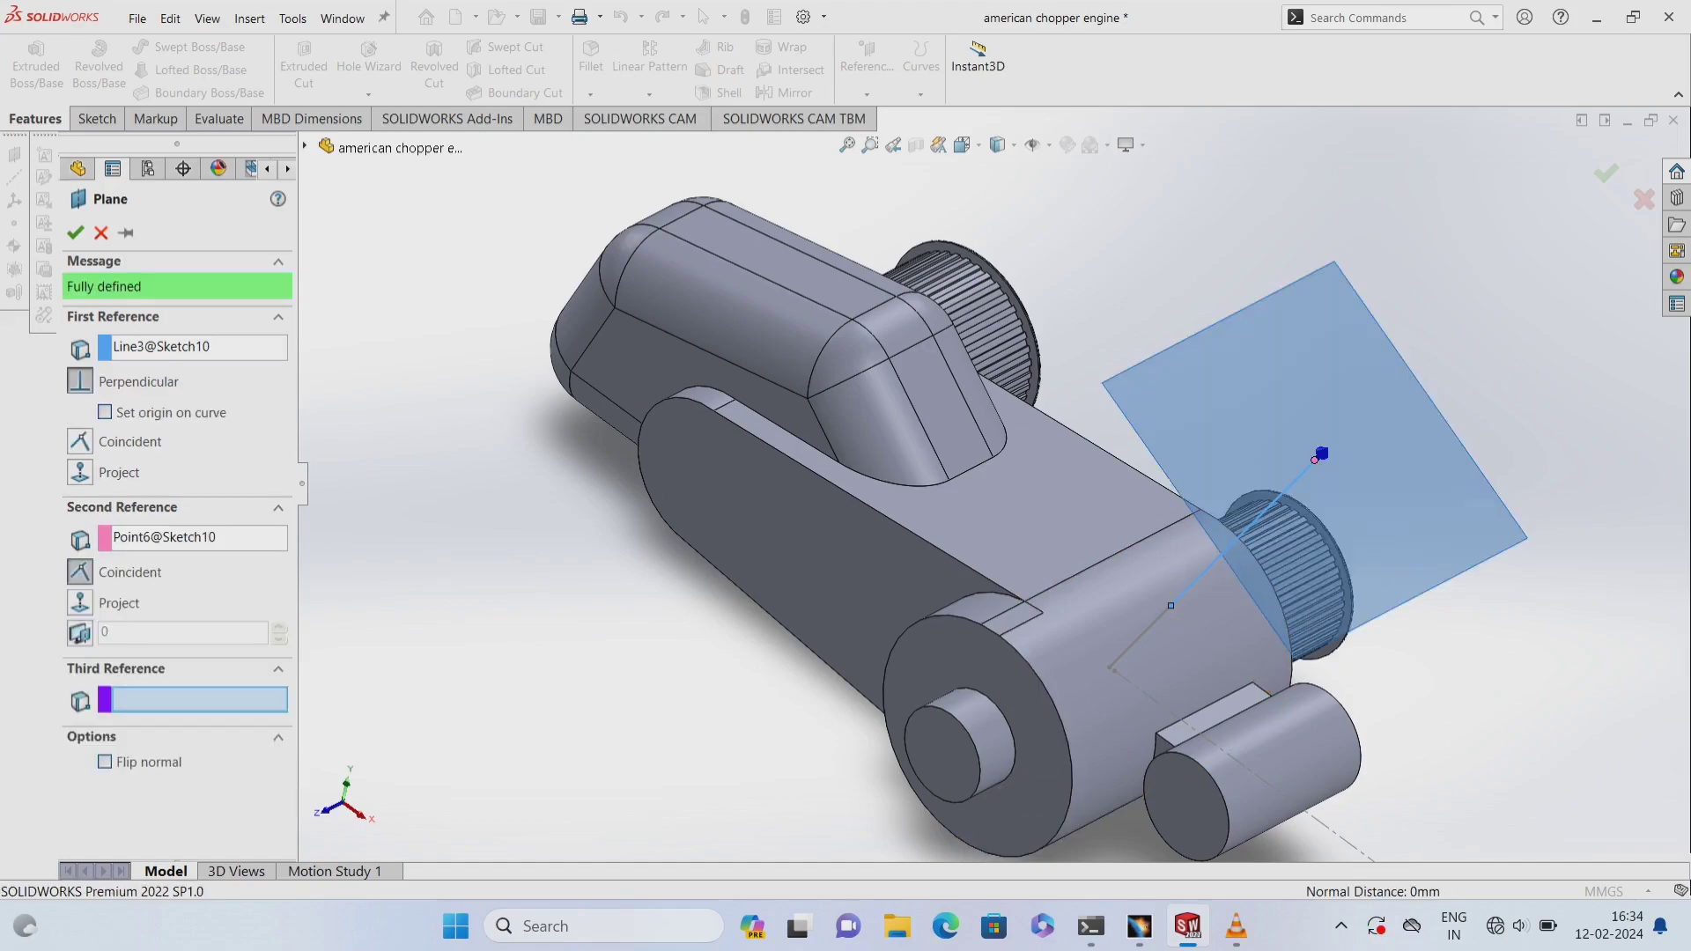
left_click(75, 233)
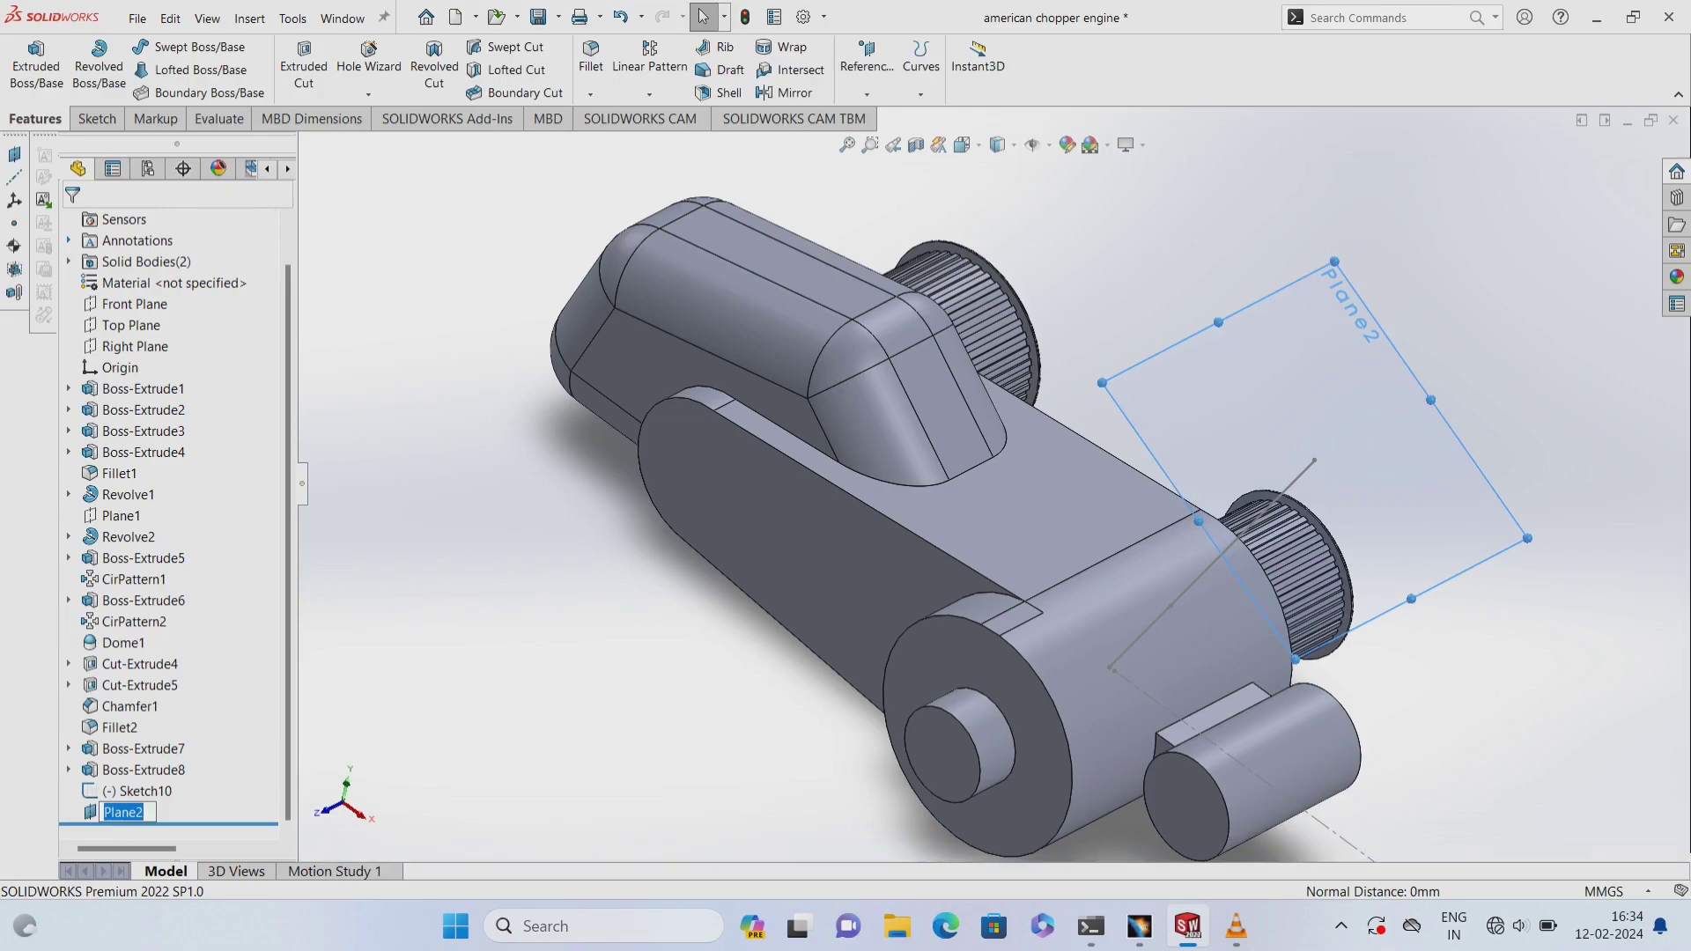
right_click(114, 812)
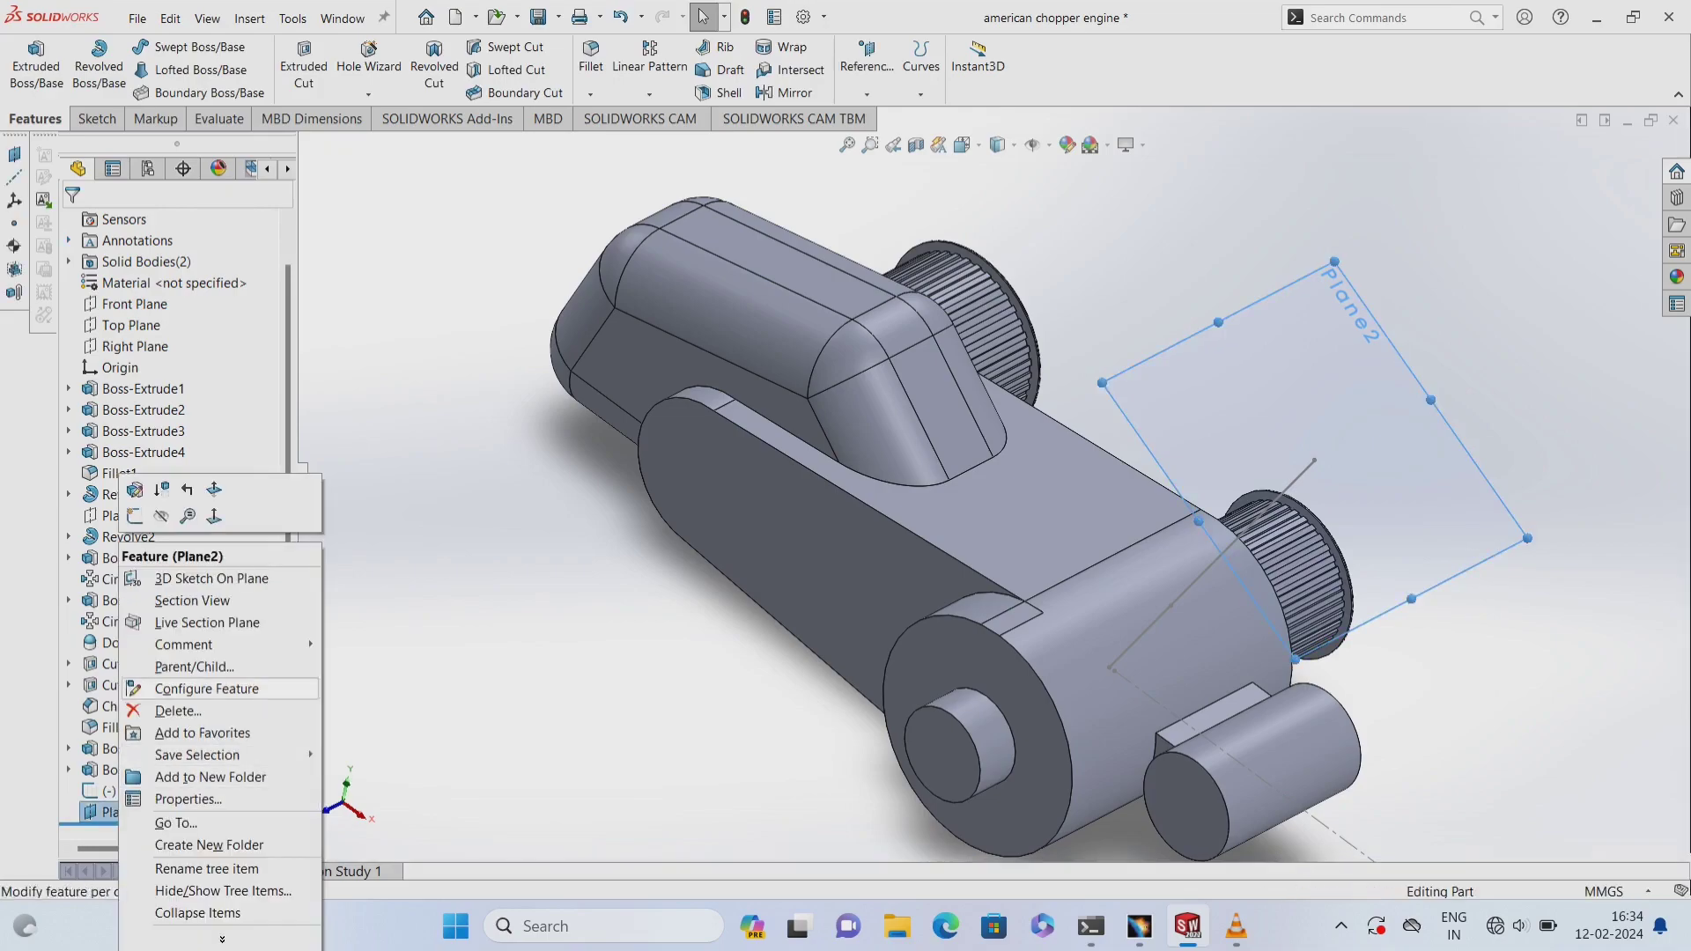
key("Escape")
key("Escape")
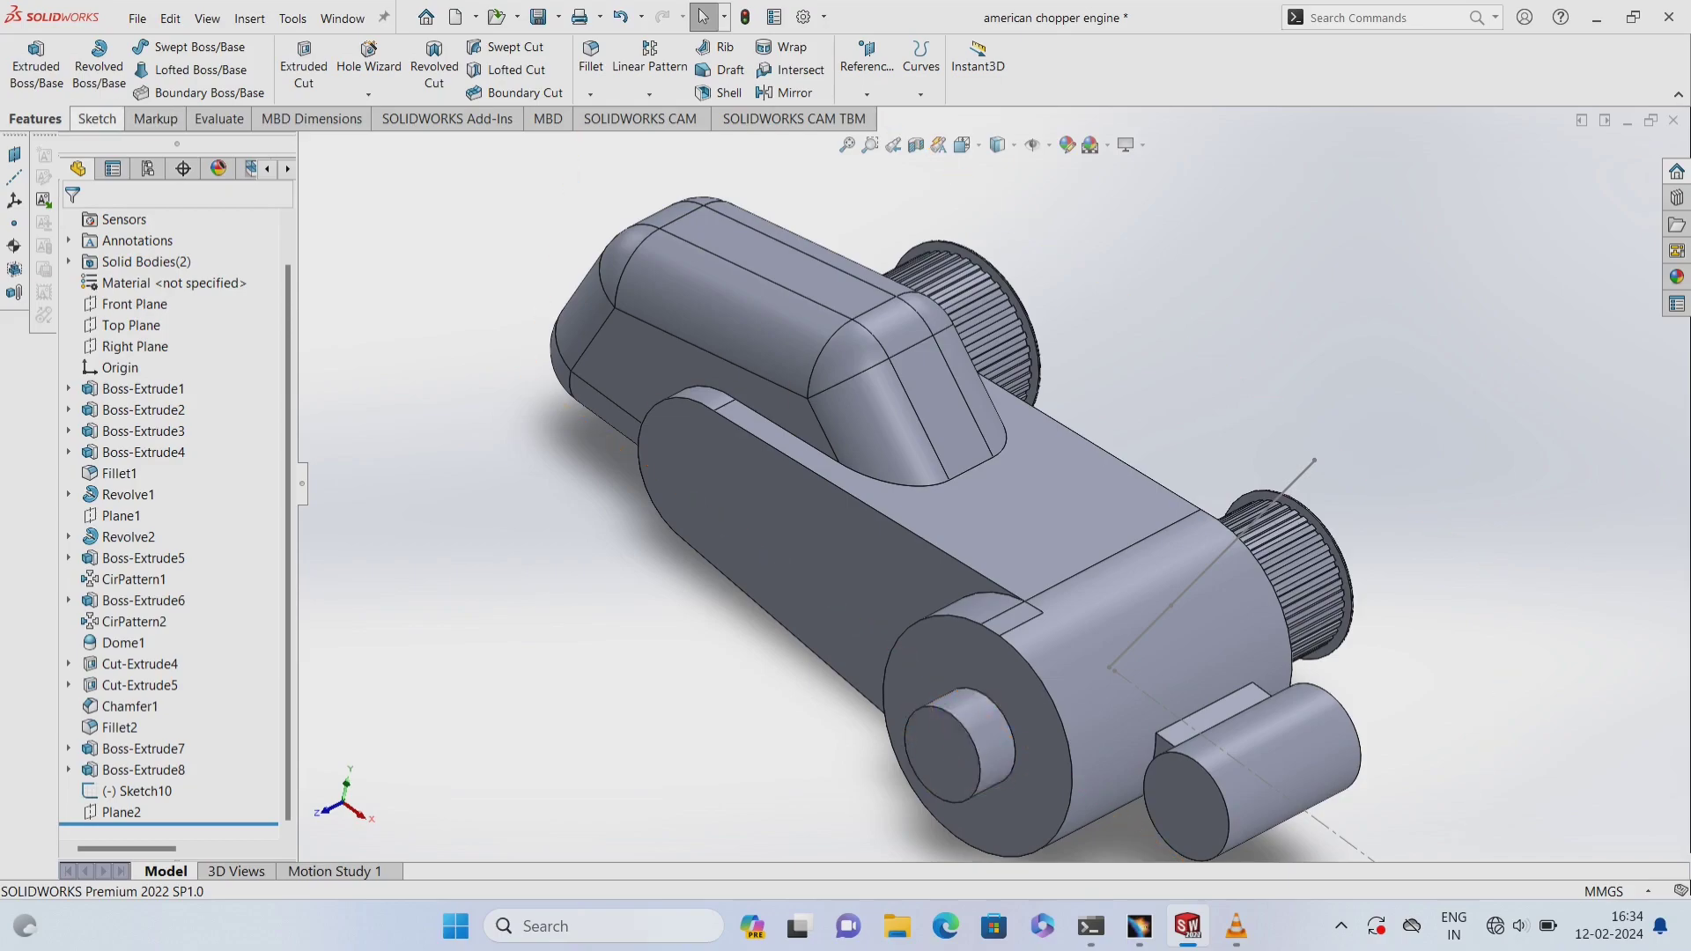
- Edit Boss-Extrude8, clear its selected contours, then cancel the edit
middle_click_drag(968, 529, 1021, 510)
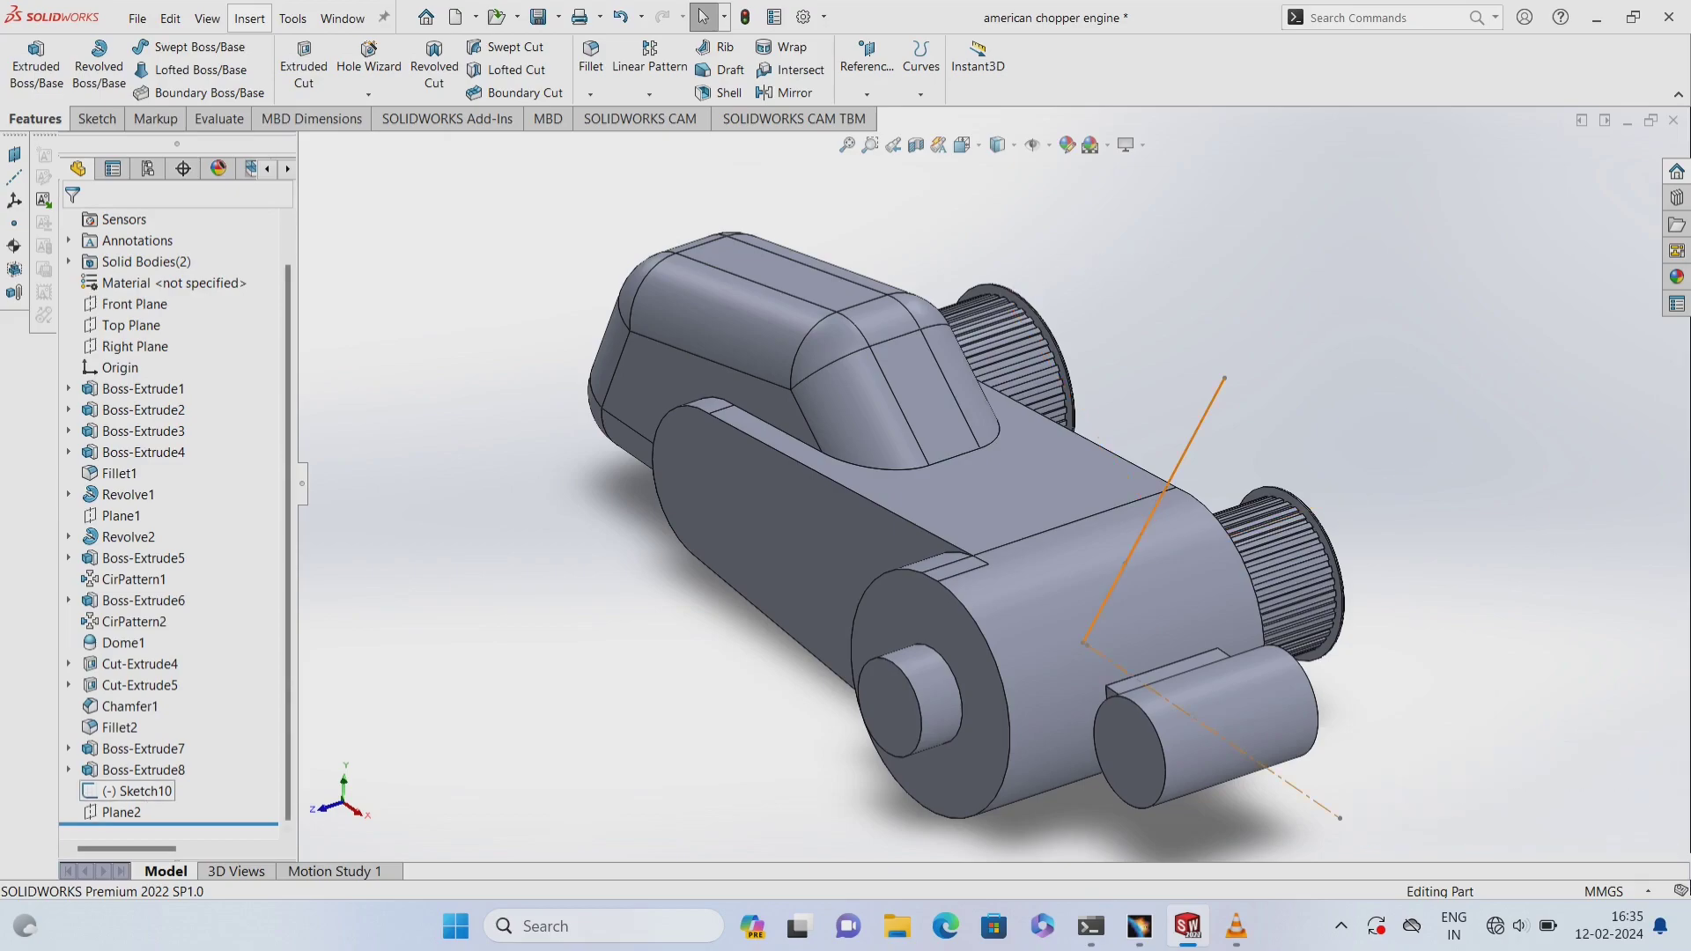
right_click(146, 770)
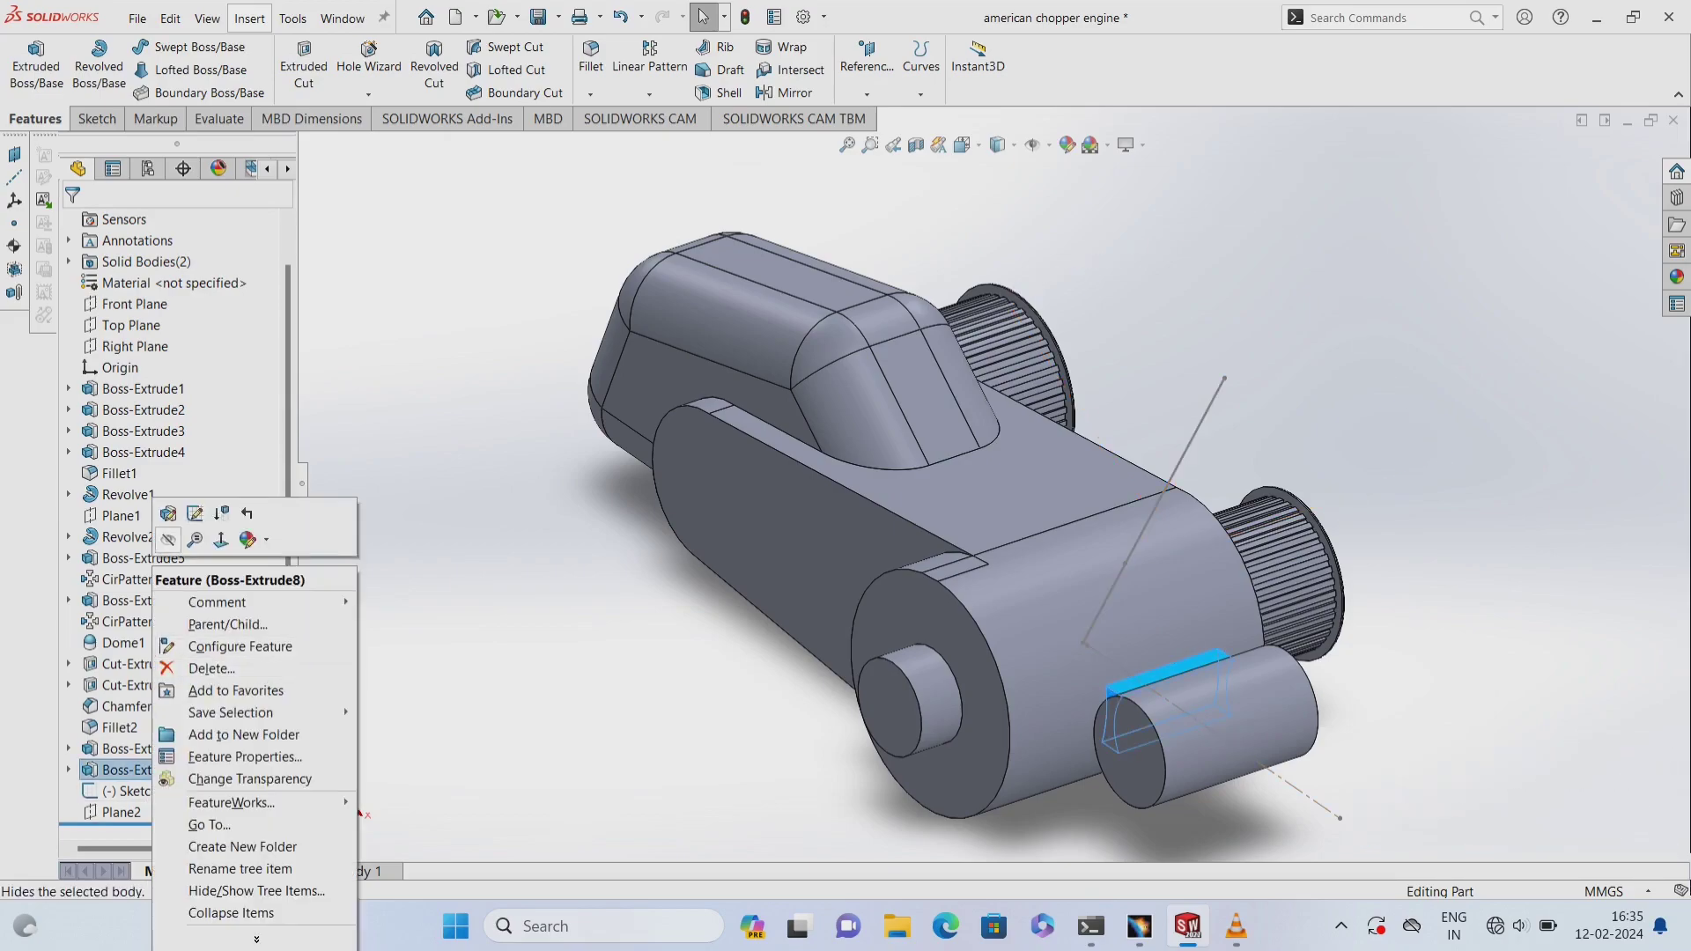
left_click(244, 507)
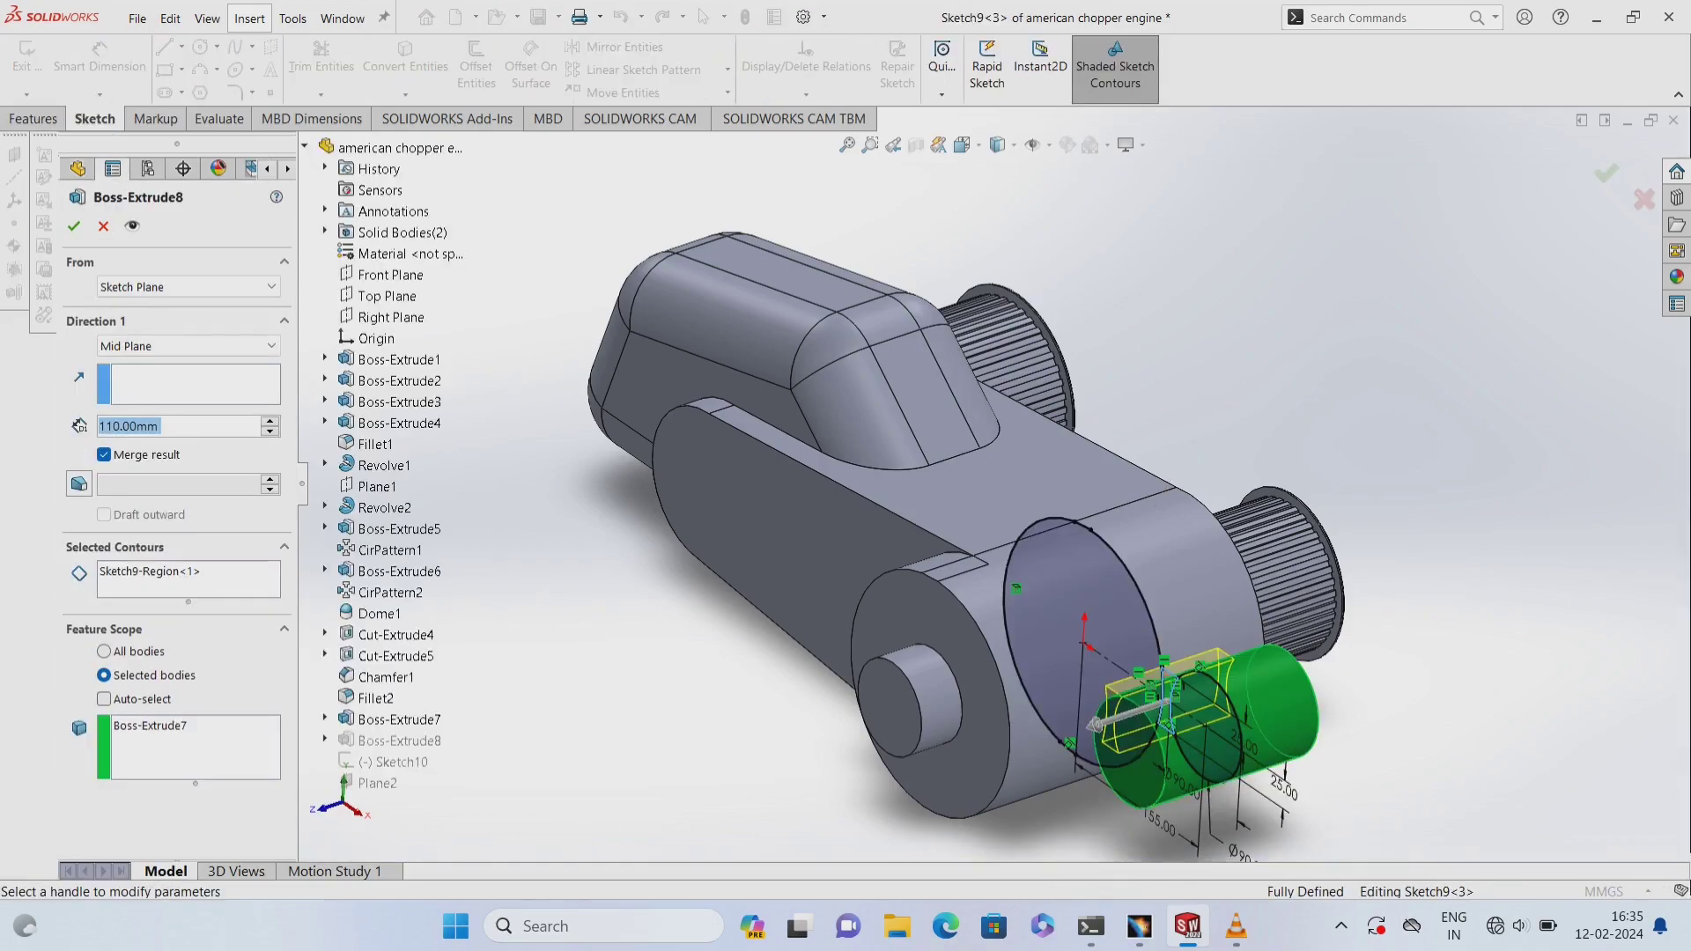
right_click(203, 572)
left_click(264, 581)
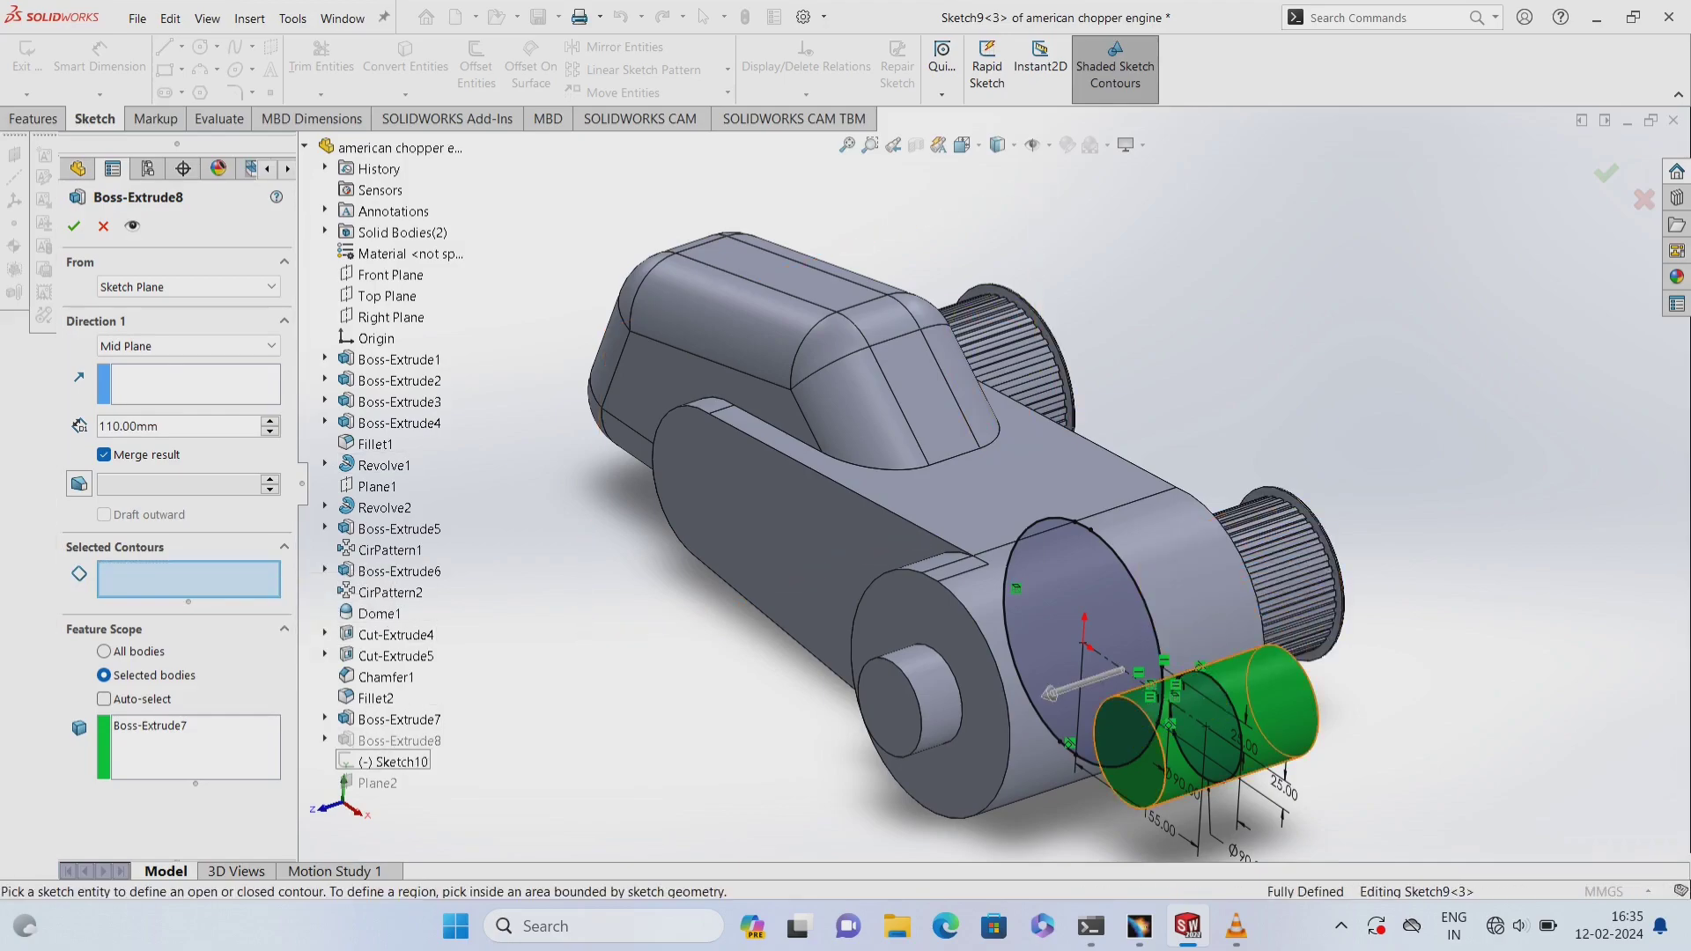
left_click(103, 225)
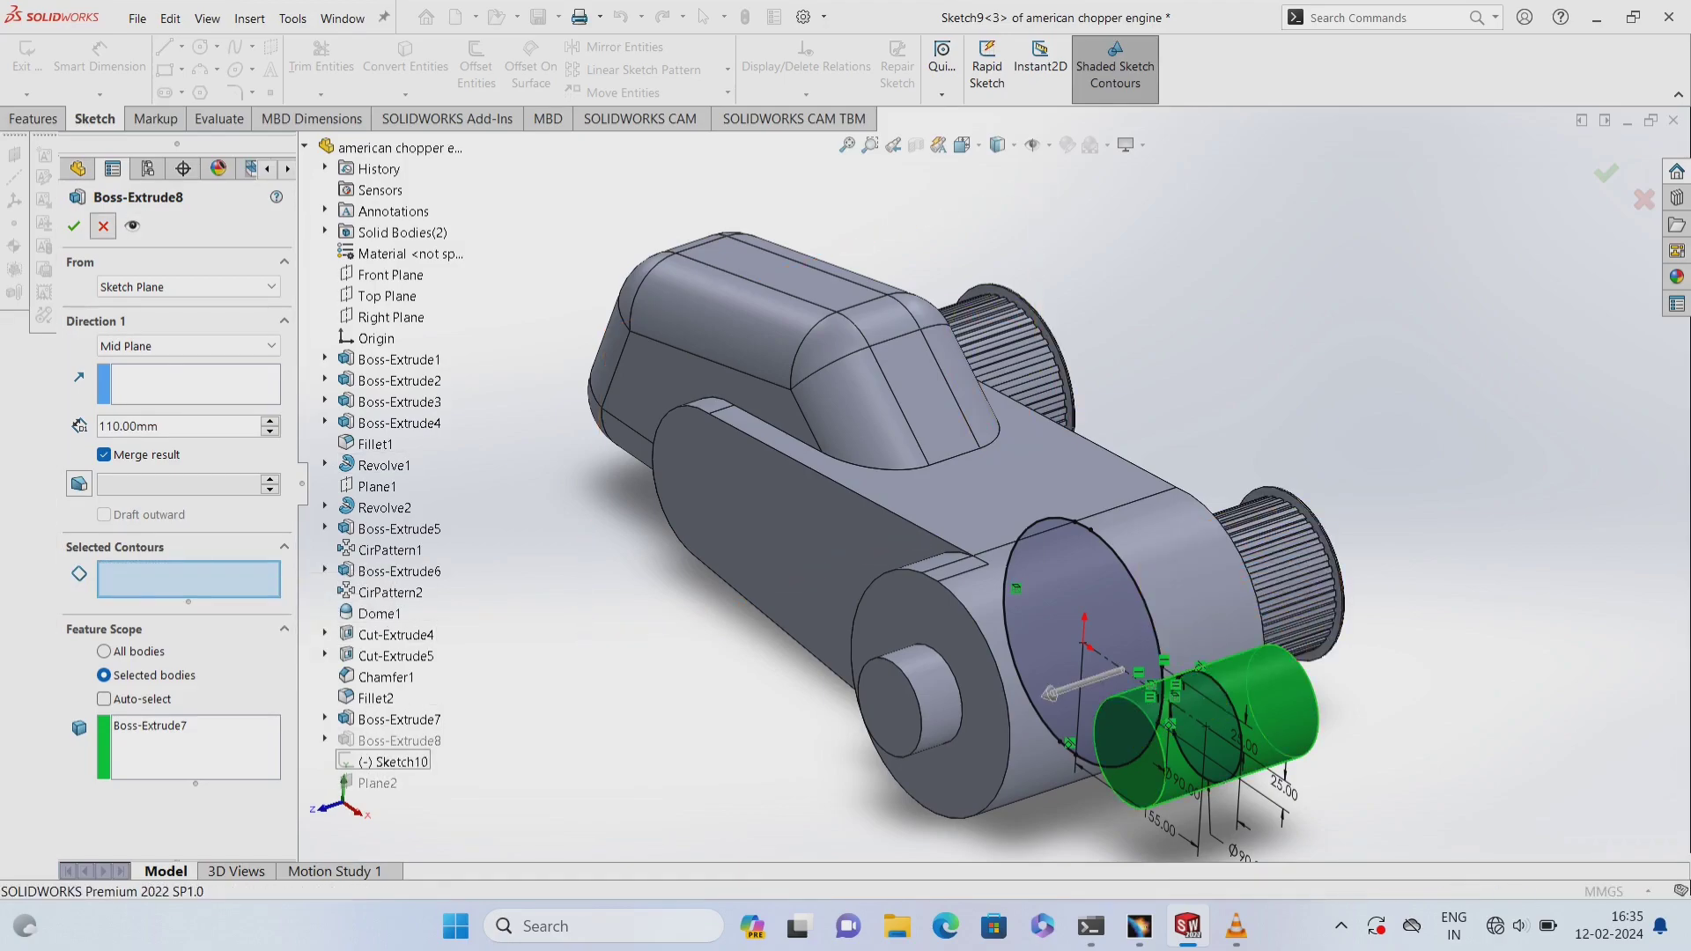
- Delete the Boss-Extrude8 feature and confirm
right_click(168, 770)
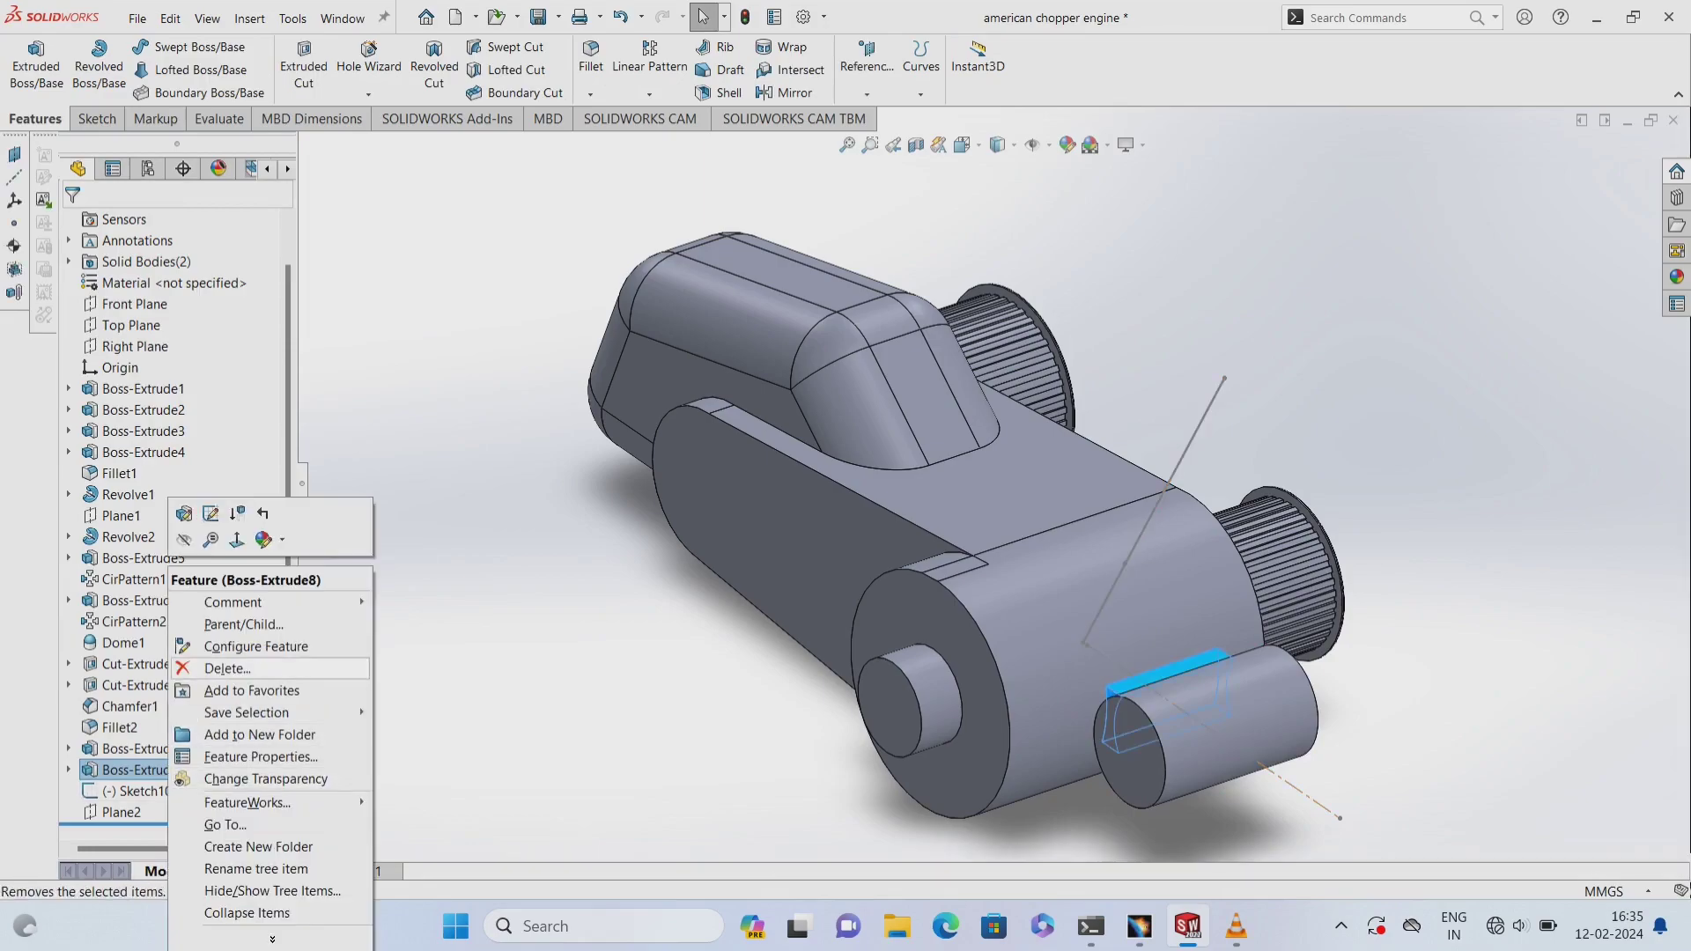
left_click(264, 664)
key("Return")
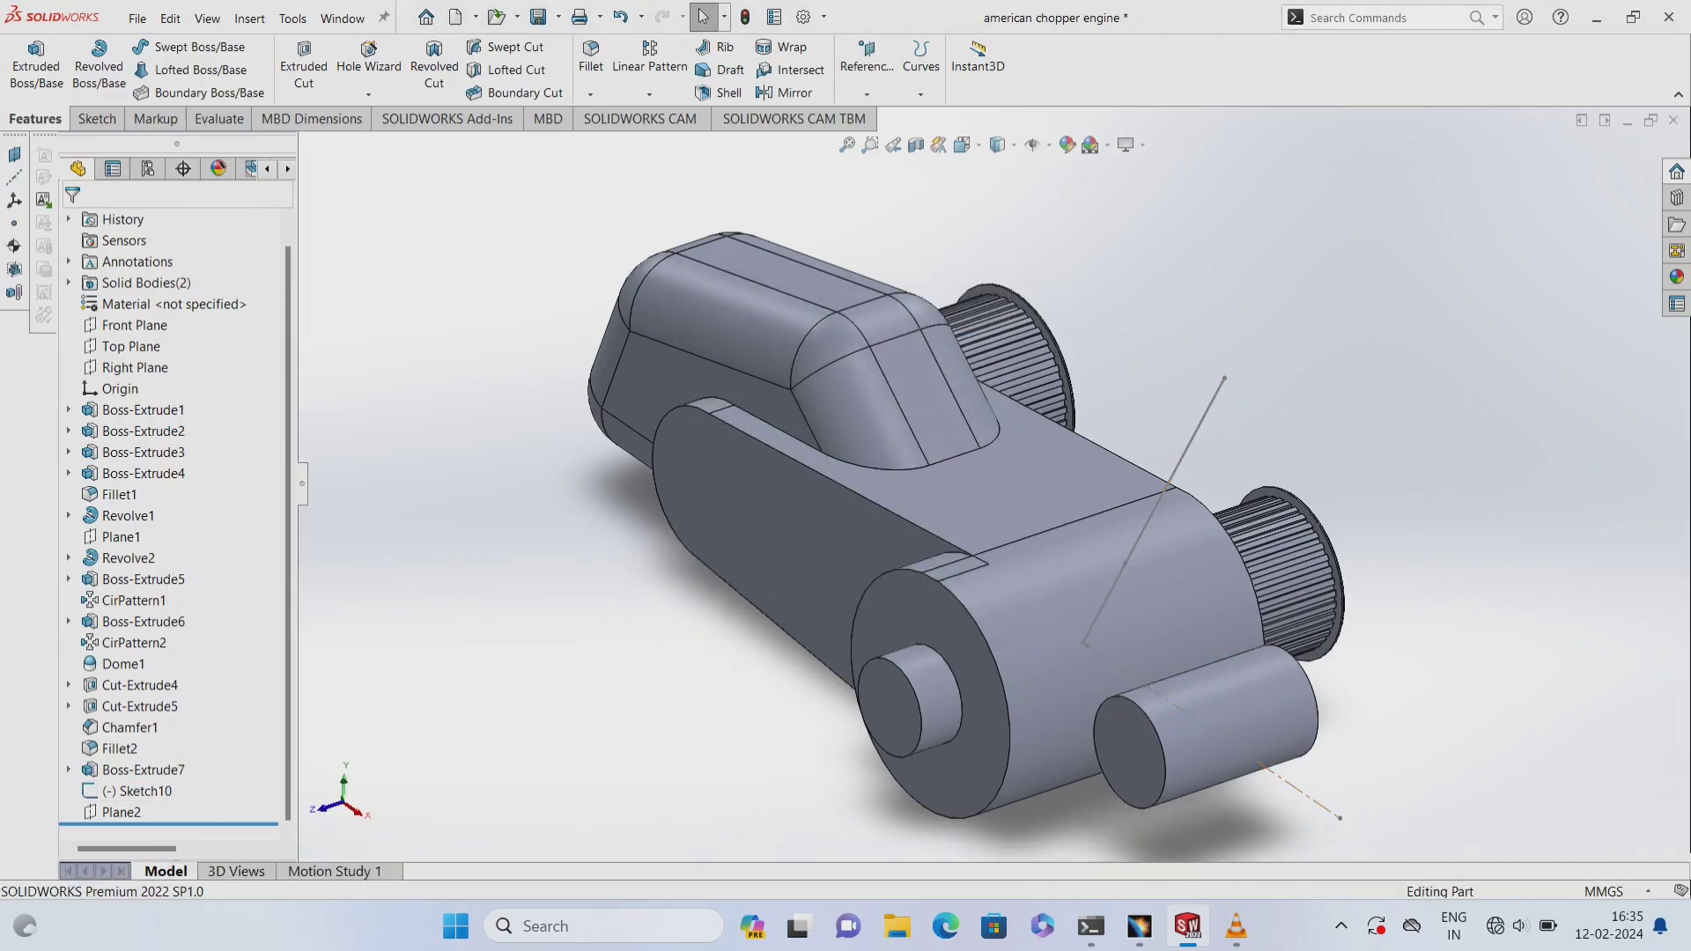
- Start a boss extrude on Sketch10 with Auto-select bodies turned off
left_click(37, 63)
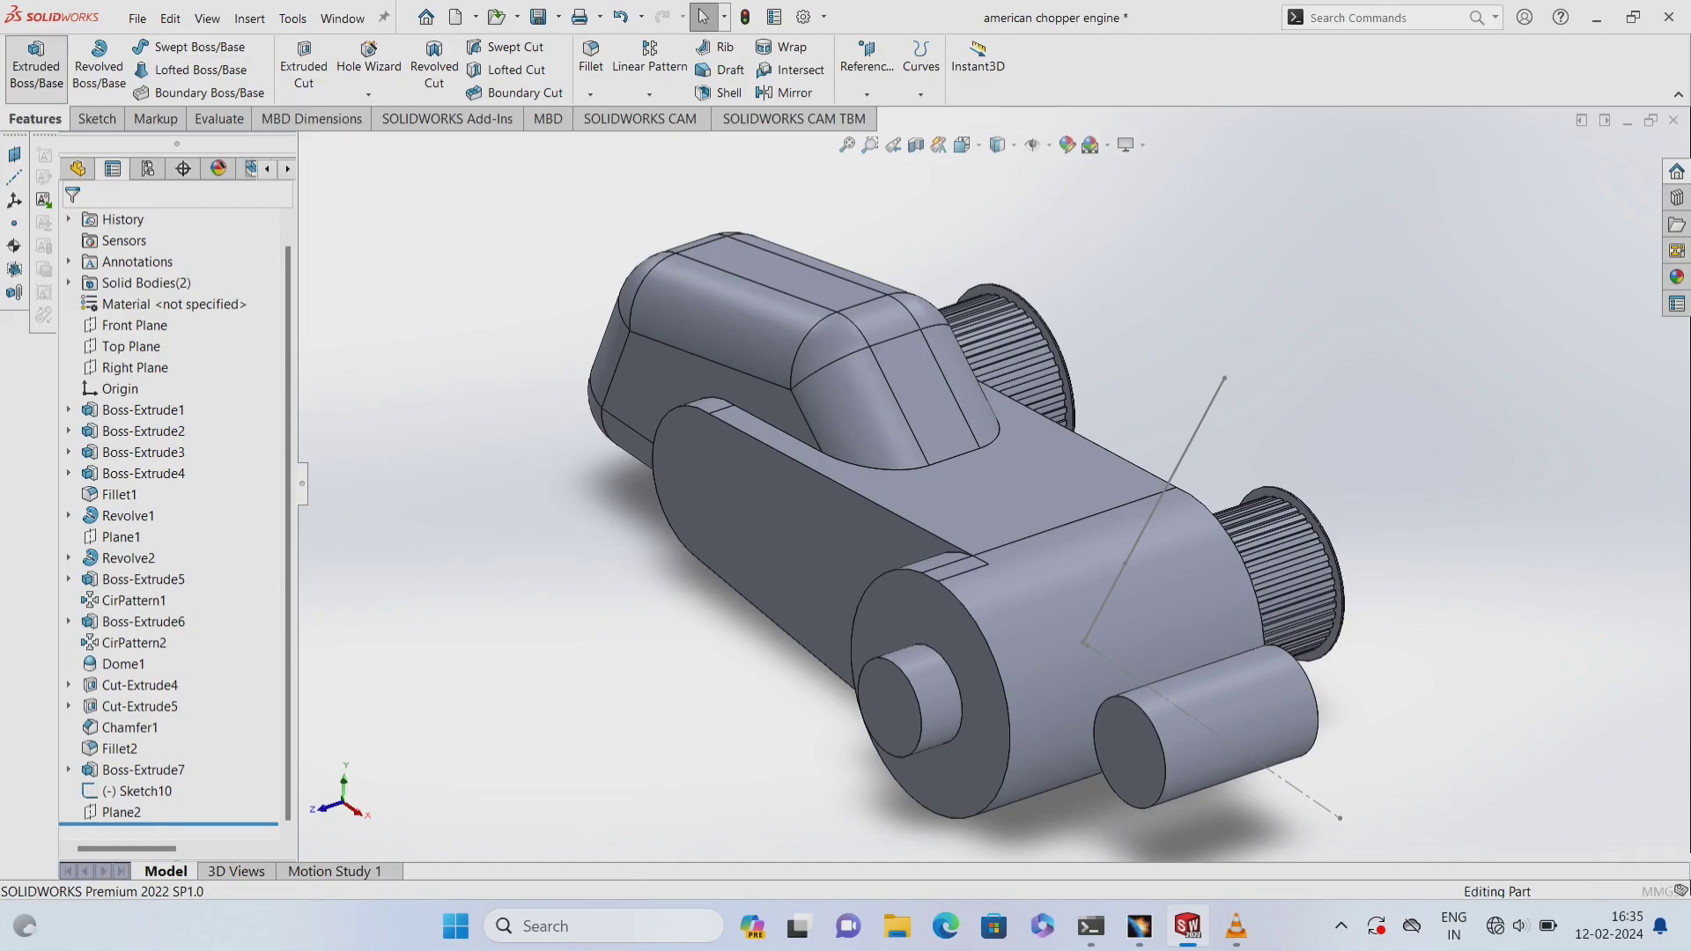
left_click(305, 145)
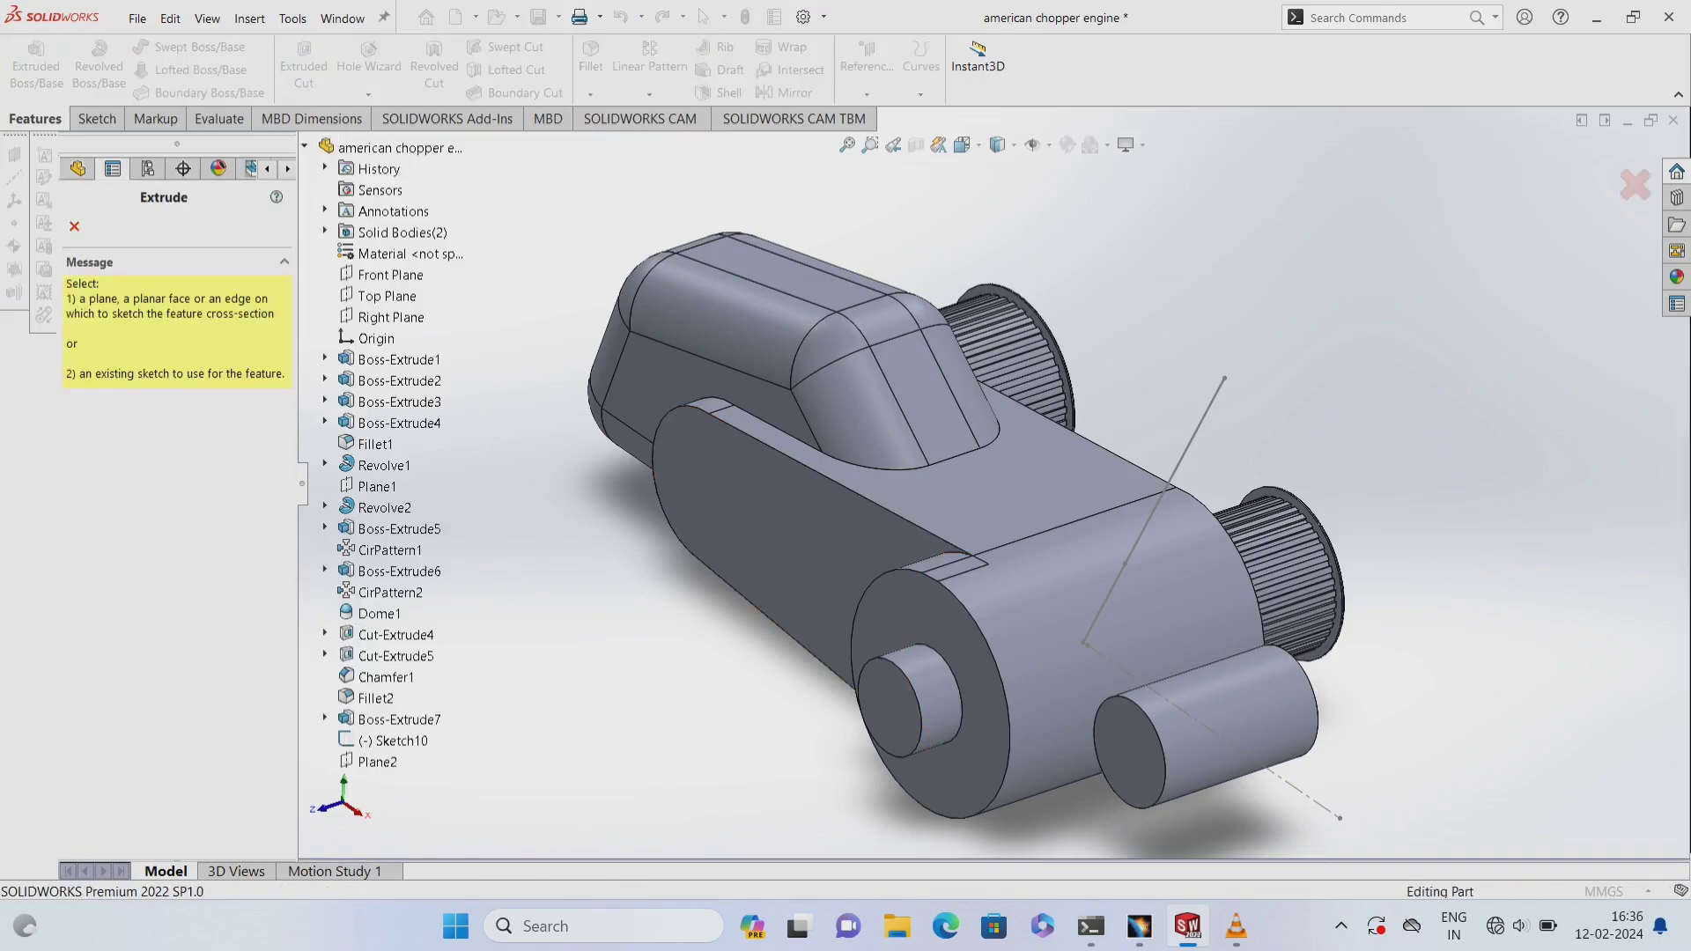
left_click(392, 740)
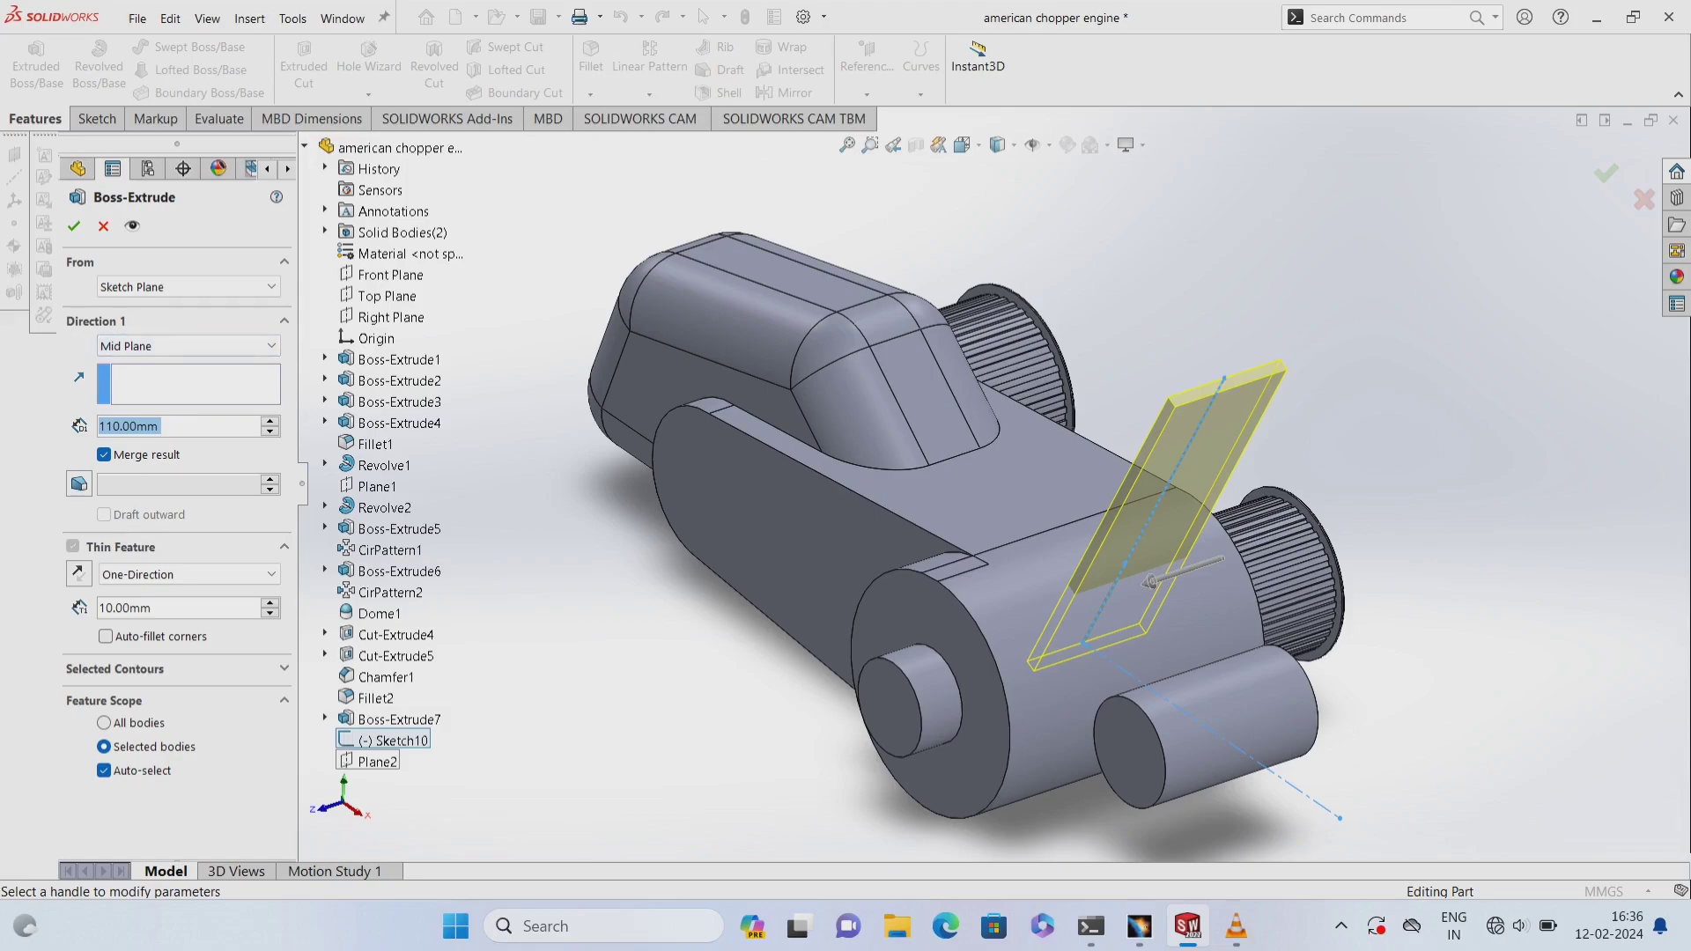
left_click(104, 771)
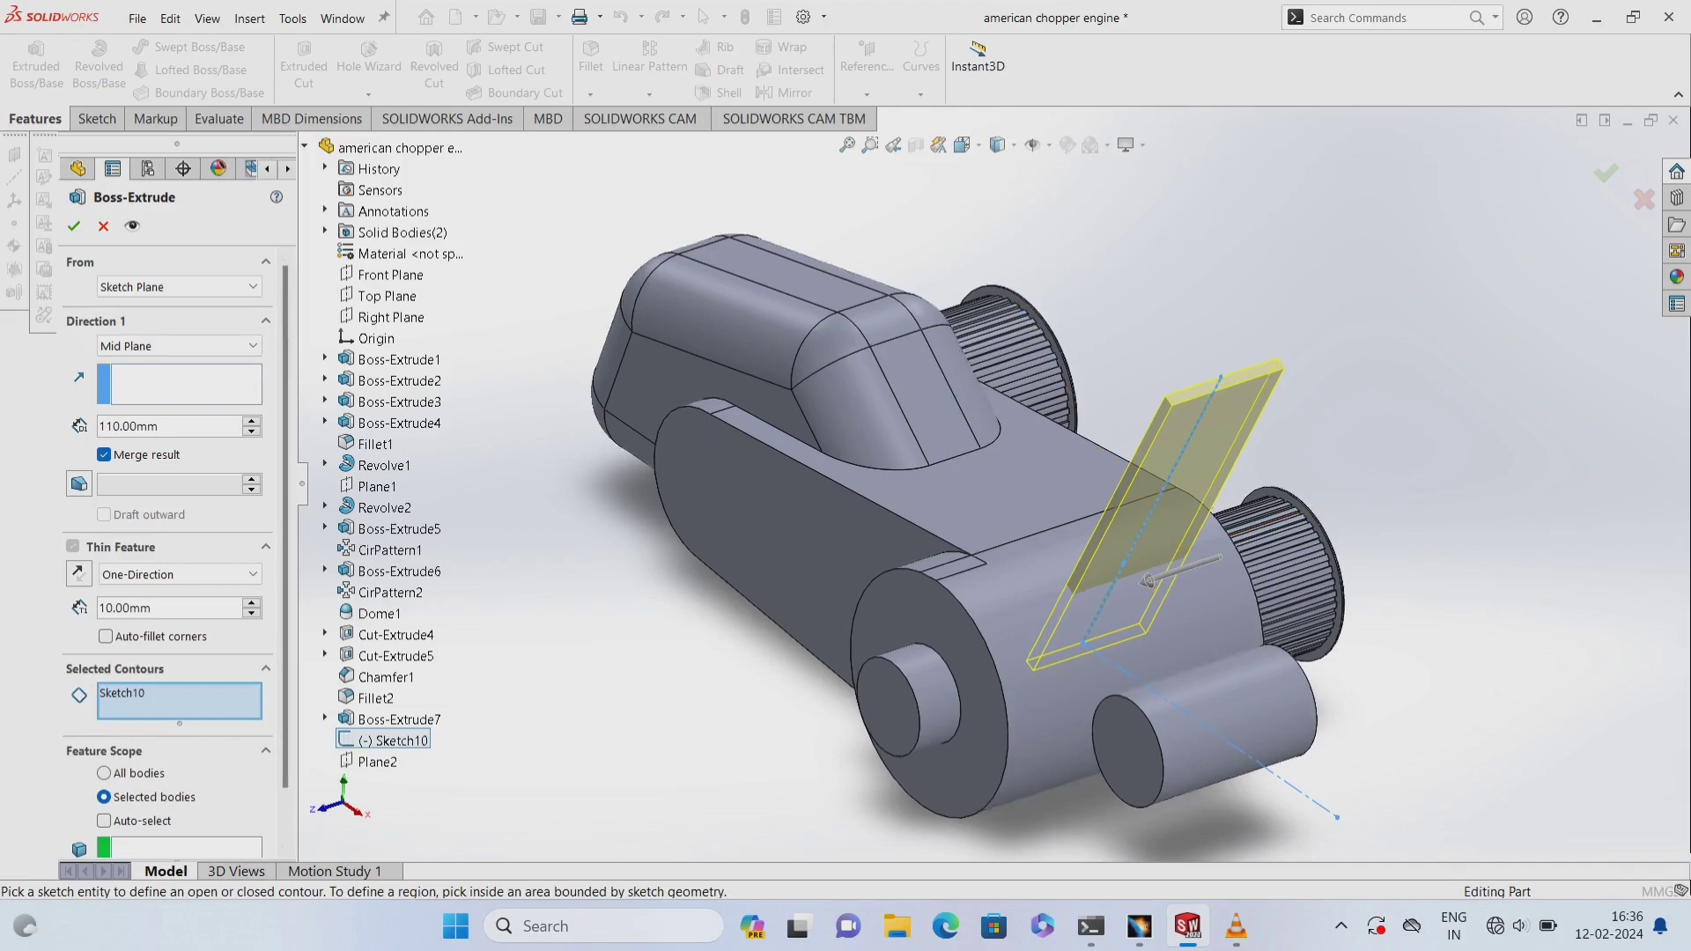
- Add the cylinder and main body to the extrude's feature scope
middle_click_drag(793, 528, 475, 533)
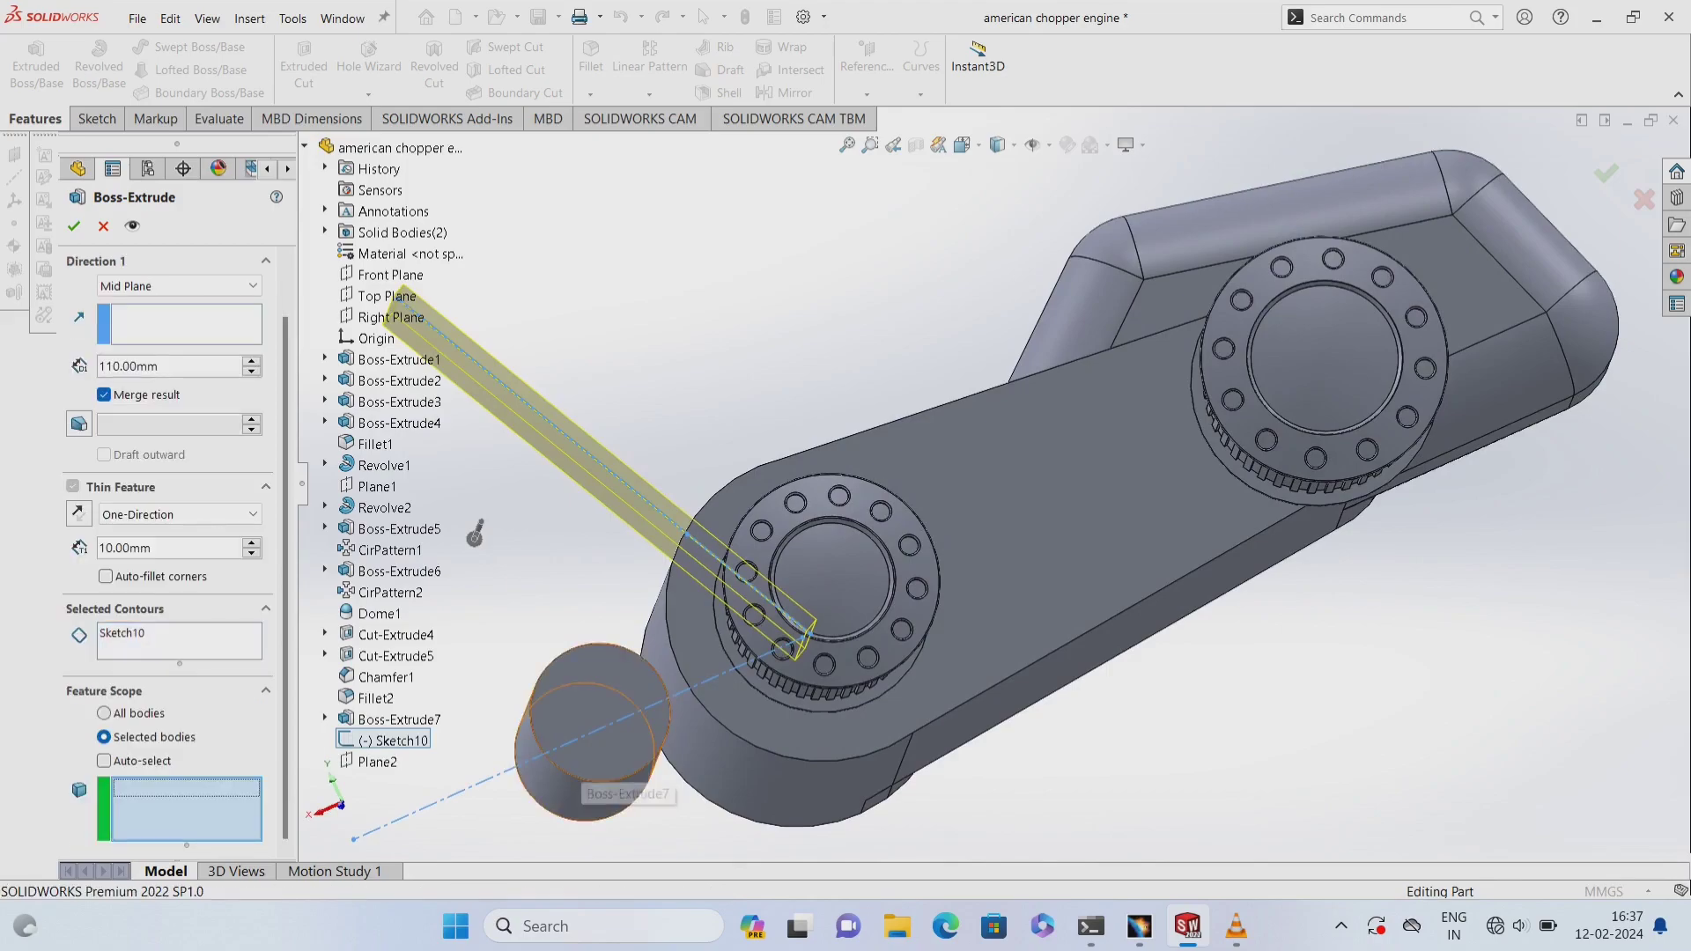
left_click(590, 731)
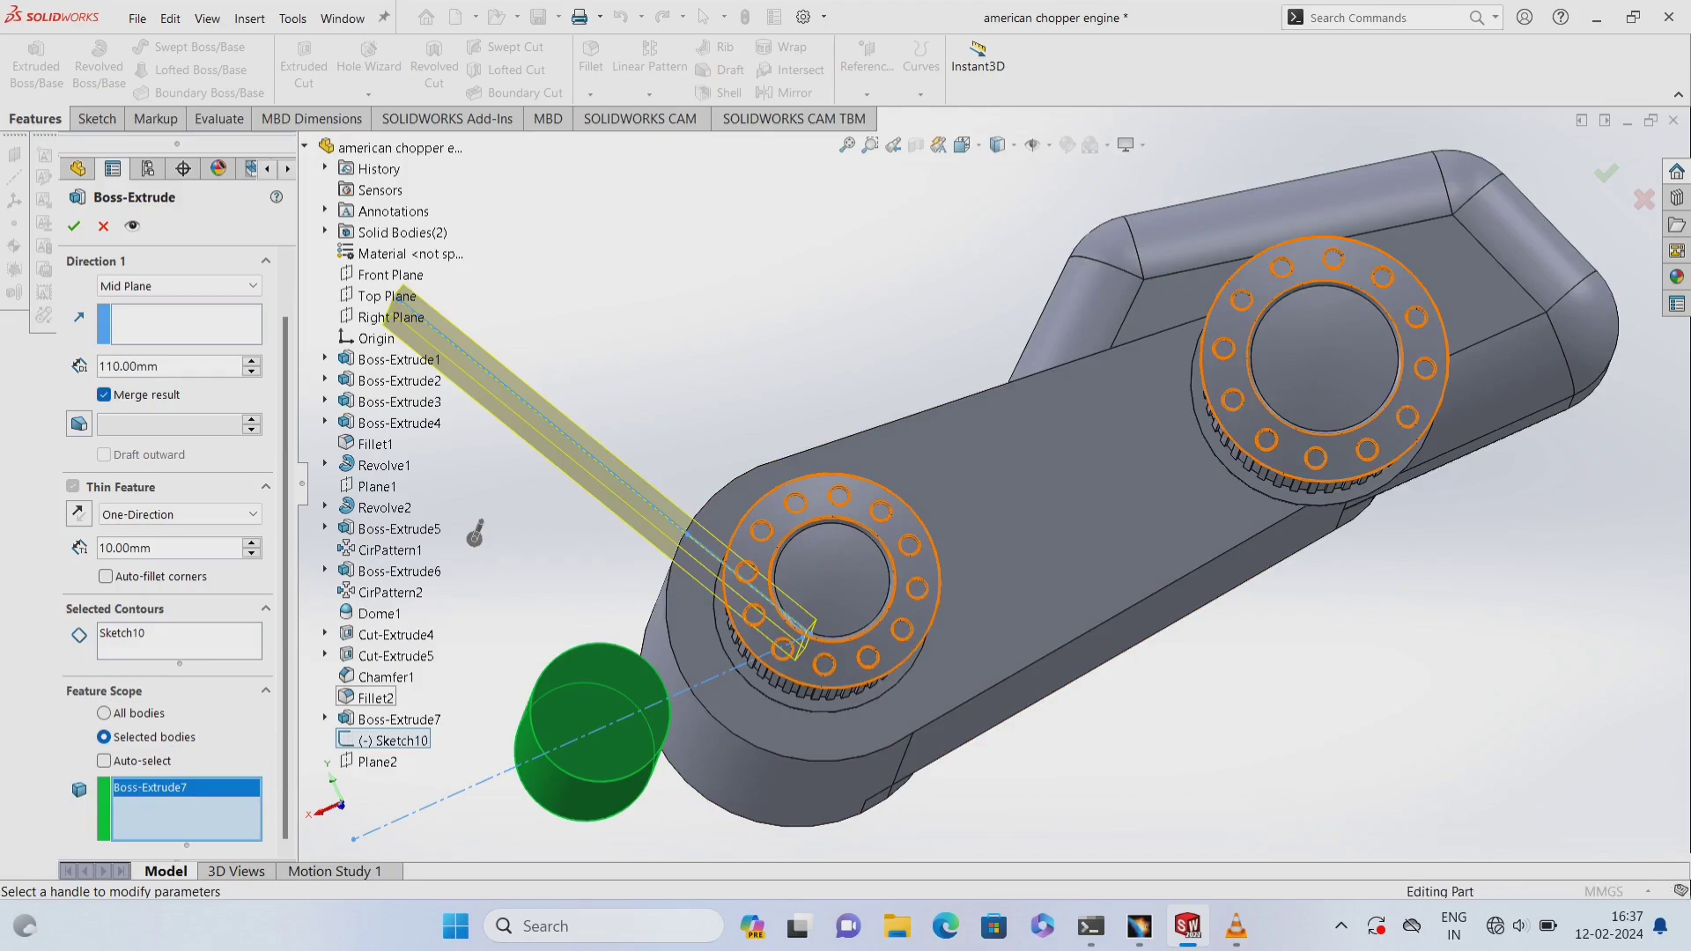
scroll(1369, 479, "down", 2)
scroll(1370, 480, "down", 2)
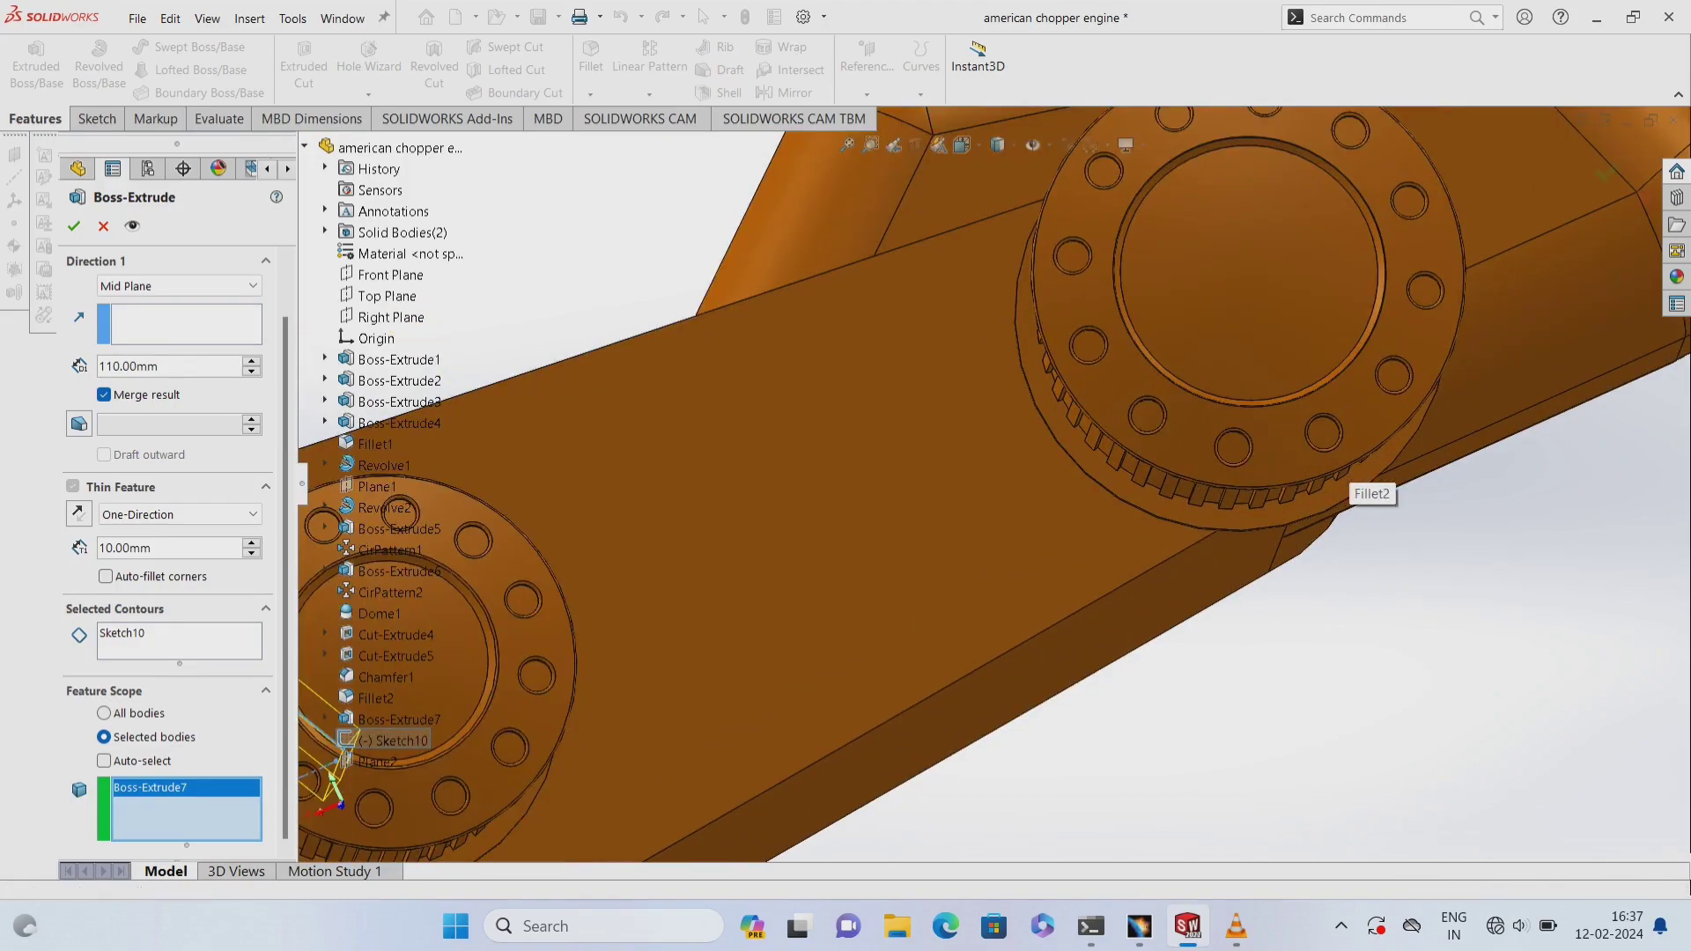
left_click(1348, 483)
key("f")
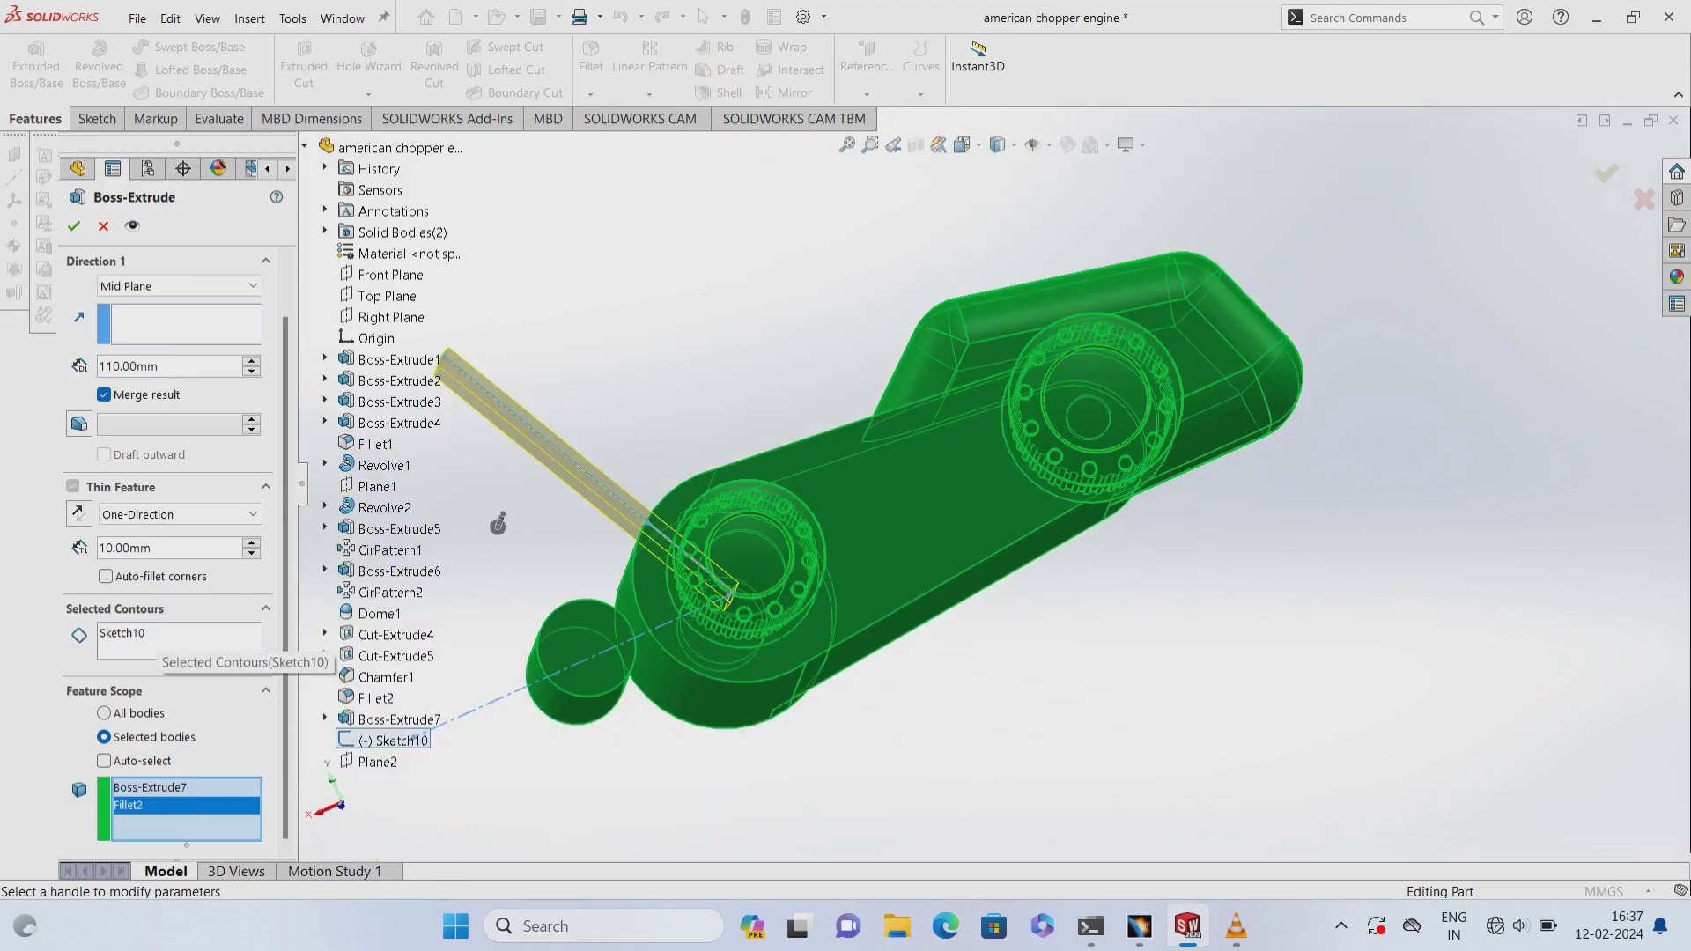
- Replace Sketch10 with Sketch9 as the extrude's selected contour
left_click(123, 633)
right_click(125, 633)
left_click(200, 643)
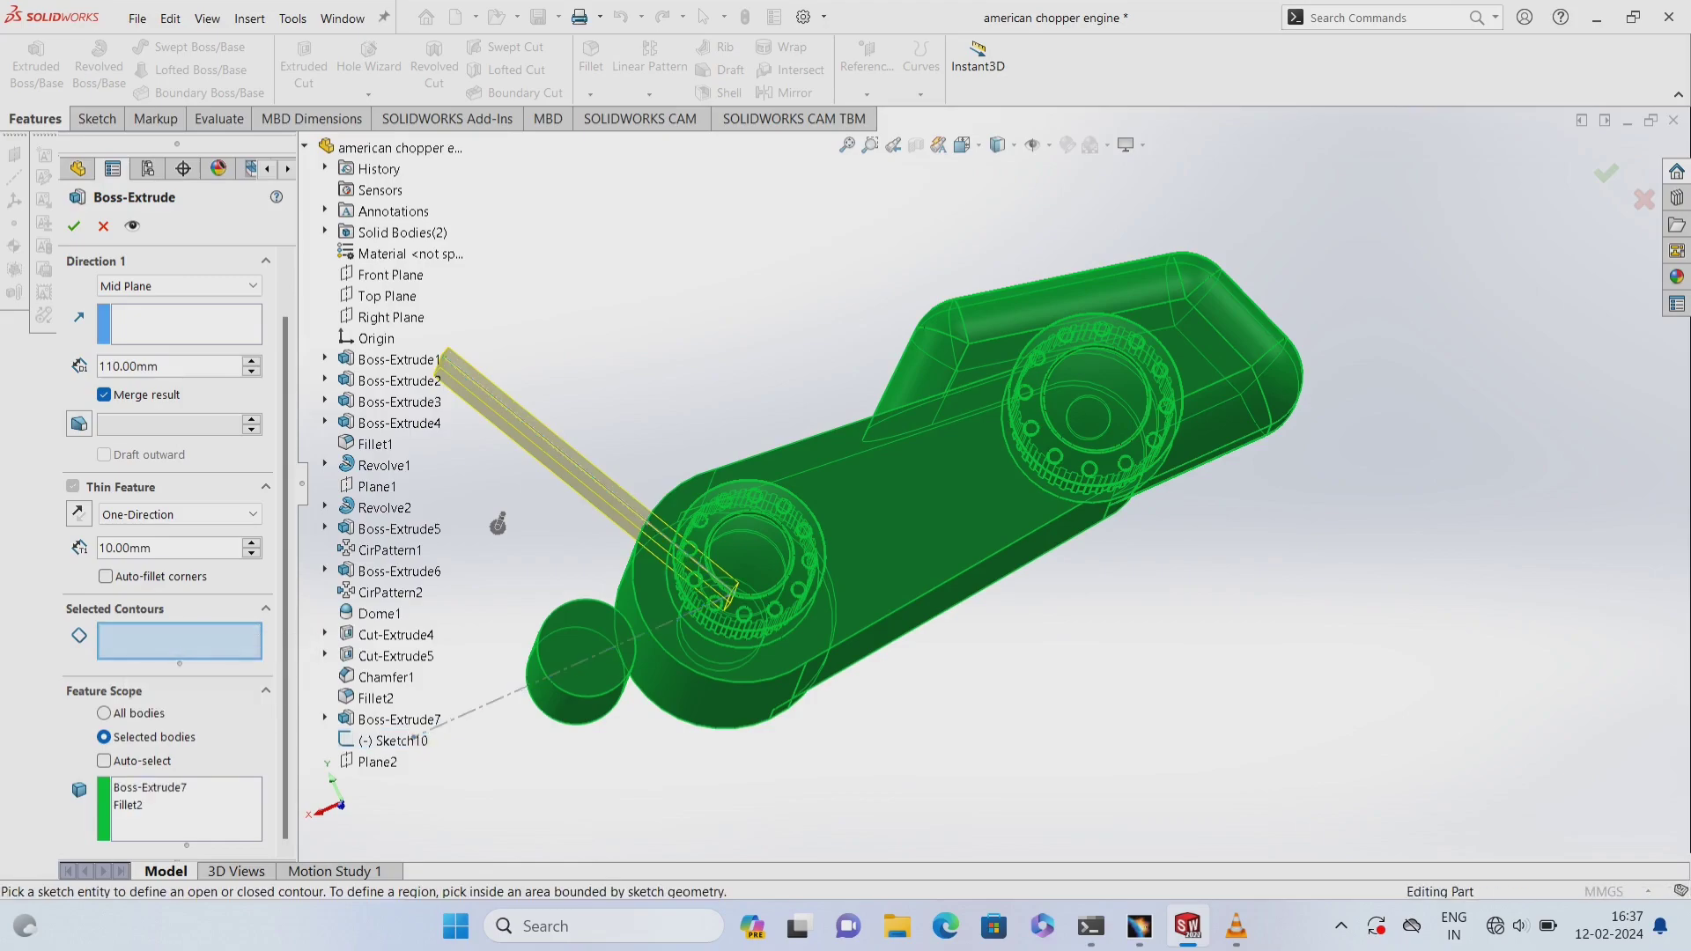
left_click(325, 719)
left_click(402, 741)
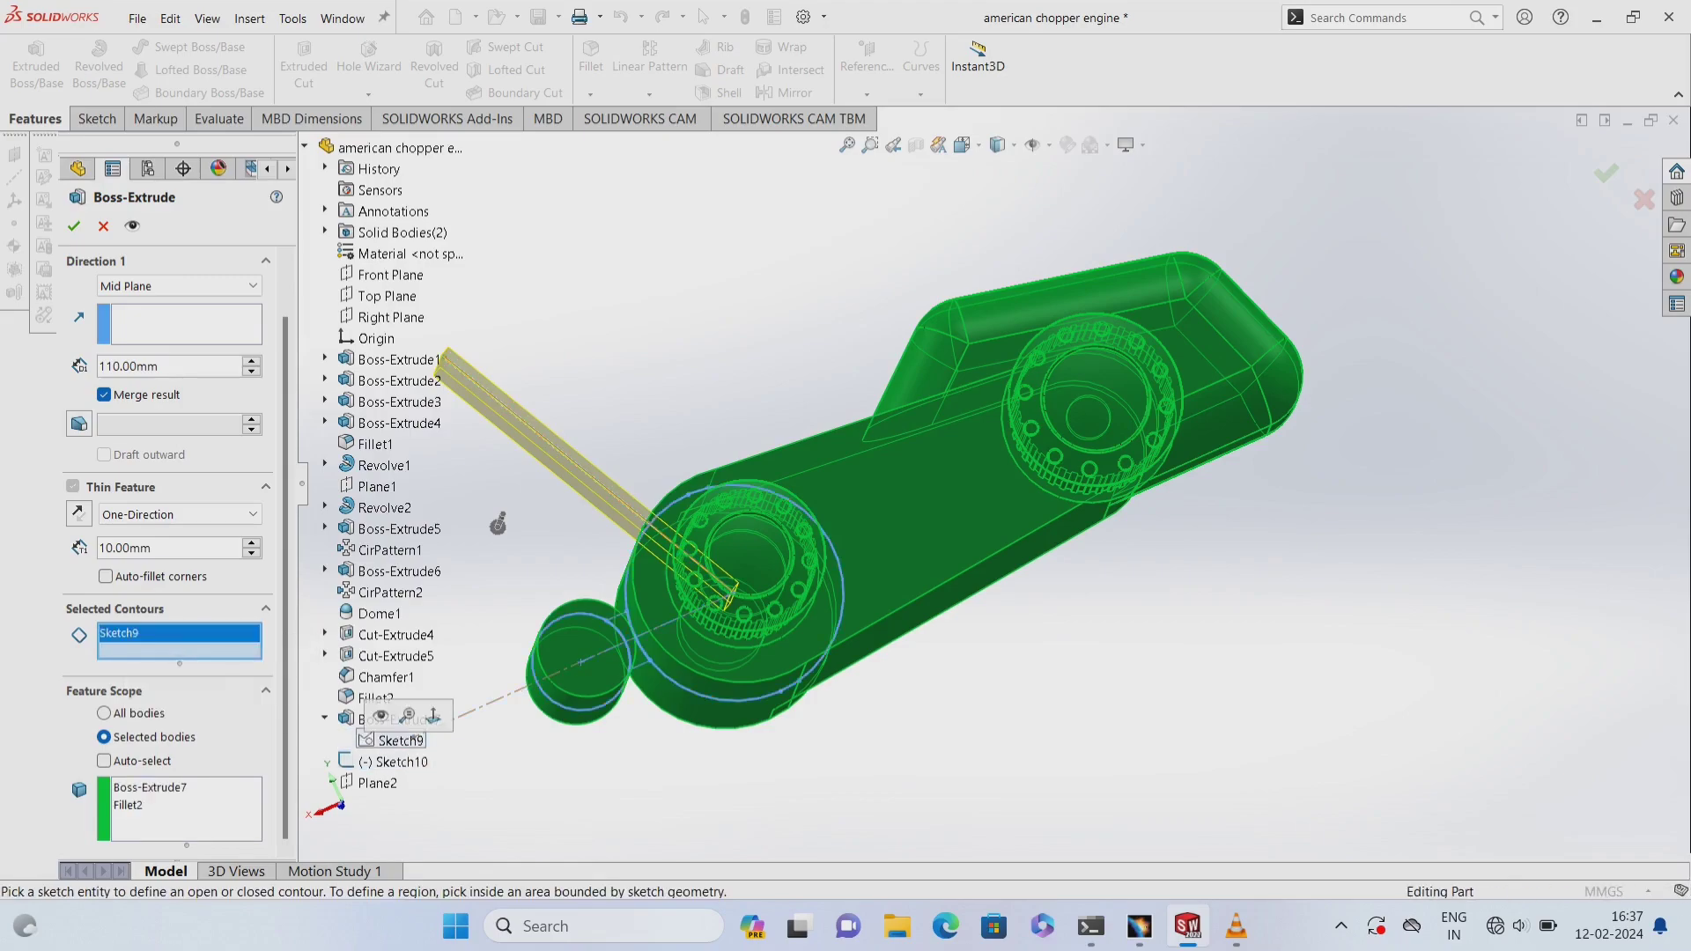
middle_click_drag(497, 524, 1118, 448)
scroll(1075, 276, "down", 2)
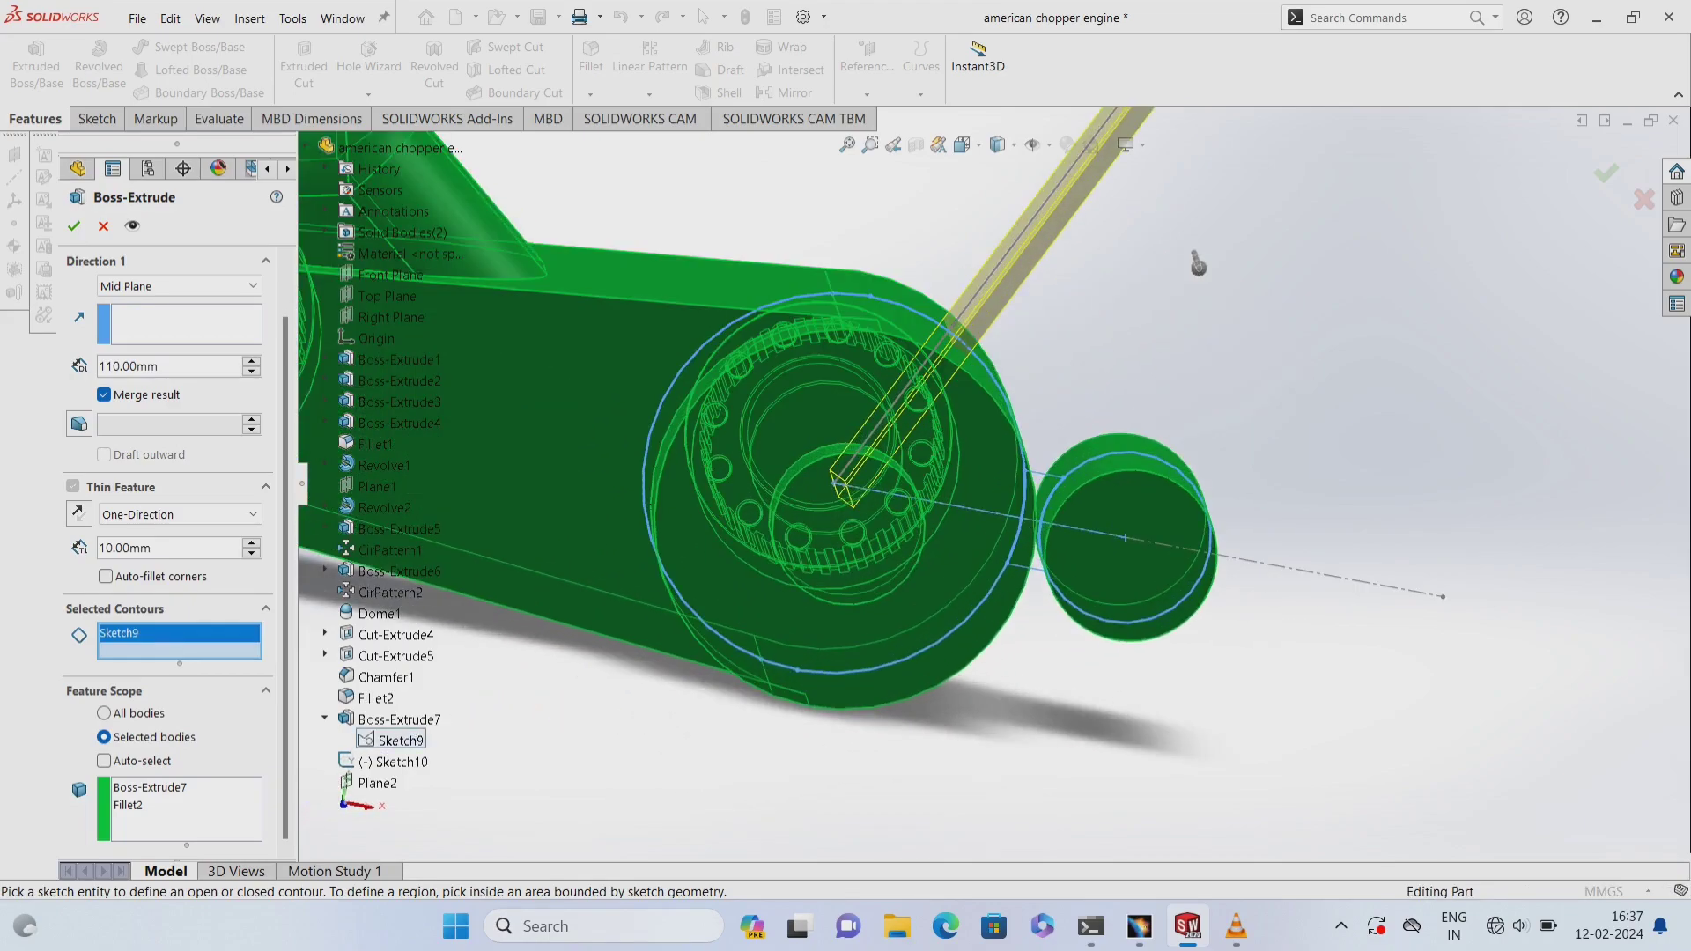
scroll(1177, 264, "down", 2)
mouse_move(1149, 264)
middle_mouse_down()
mouse_move(1182, 264)
mouse_move(1213, 202)
middle_mouse_up()
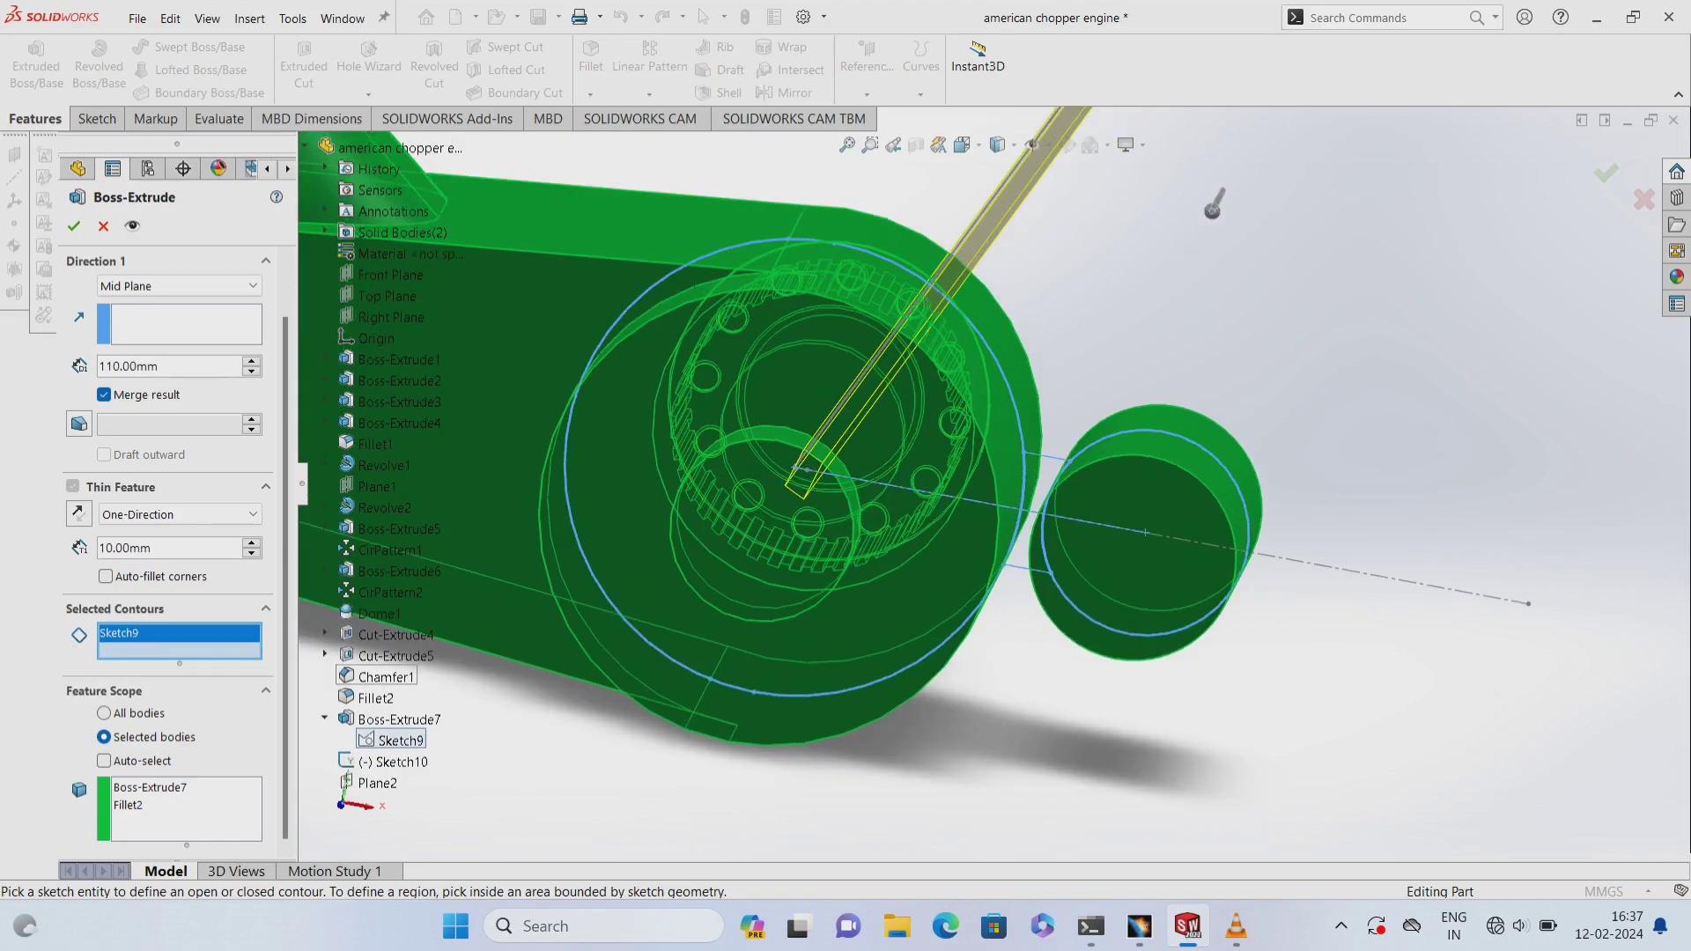
right_click(208, 630)
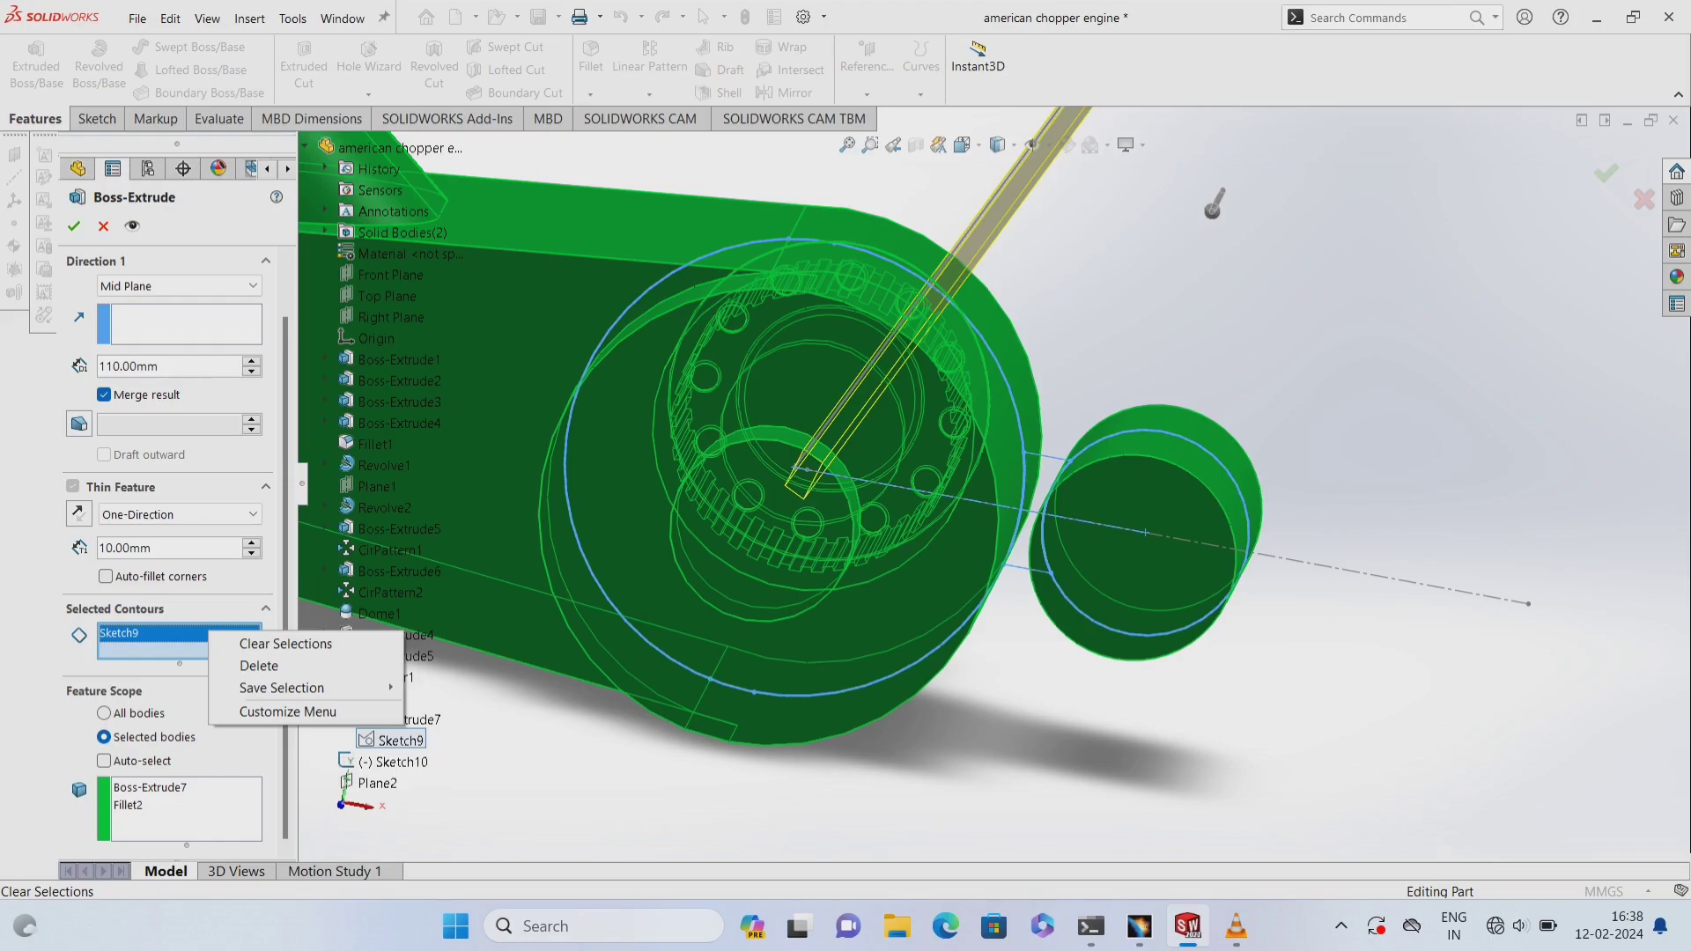
key("Escape")
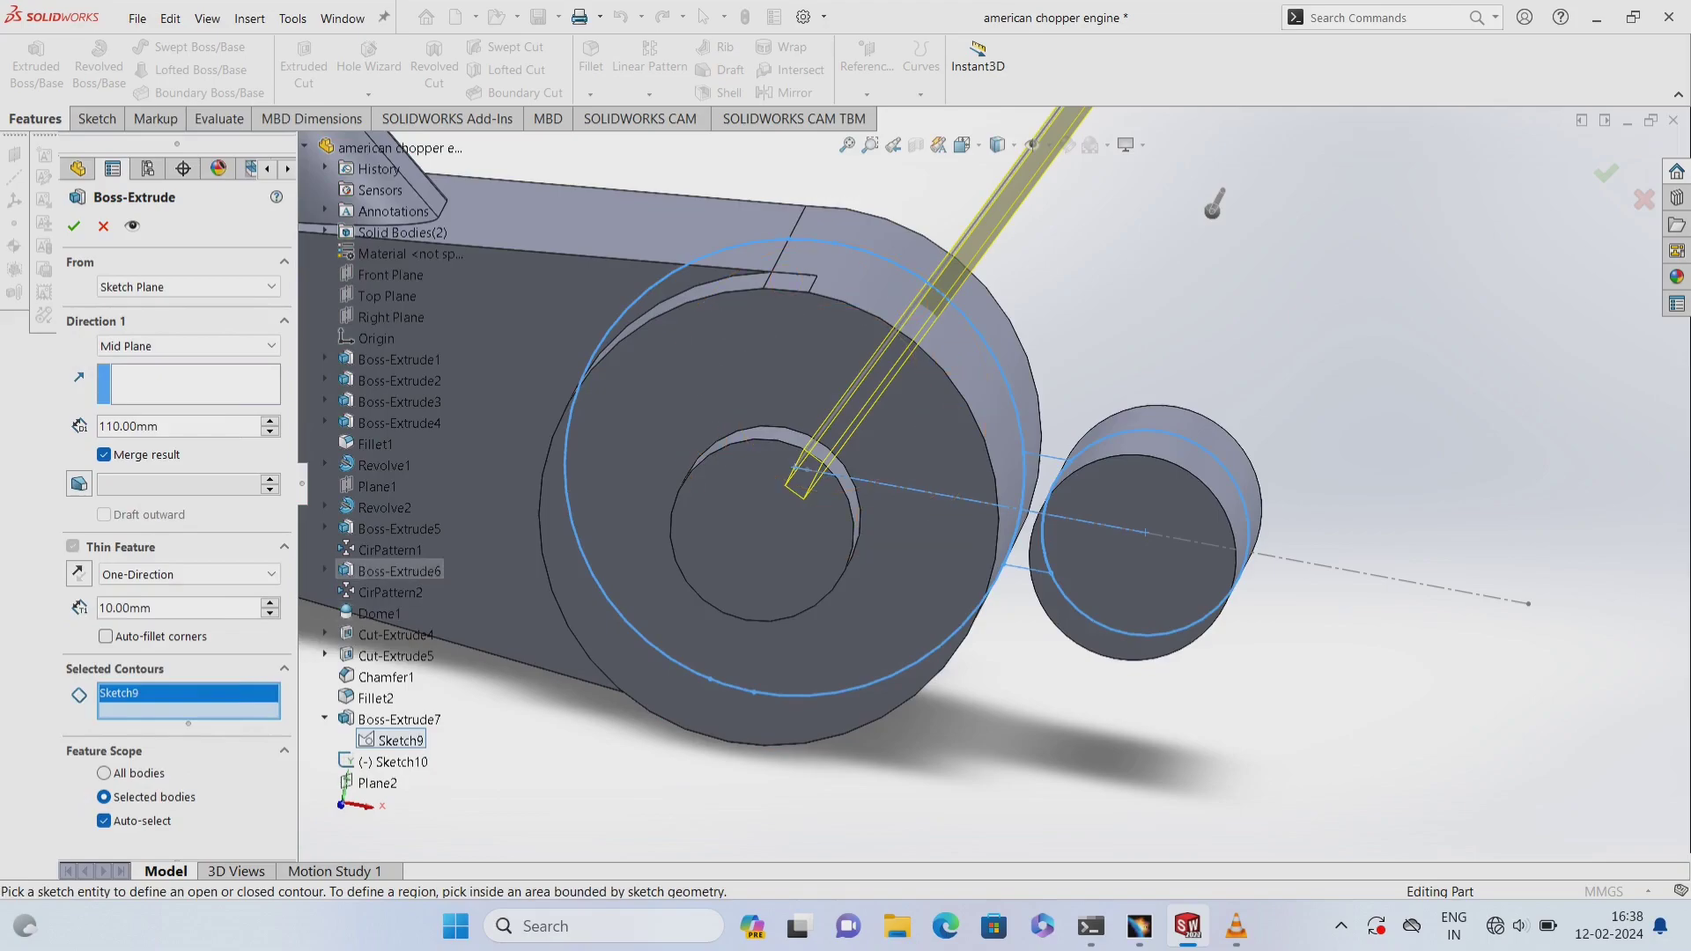
- Cancel the extrude, restart it, and clear the line sketch from Selected Contours
left_click(103, 225)
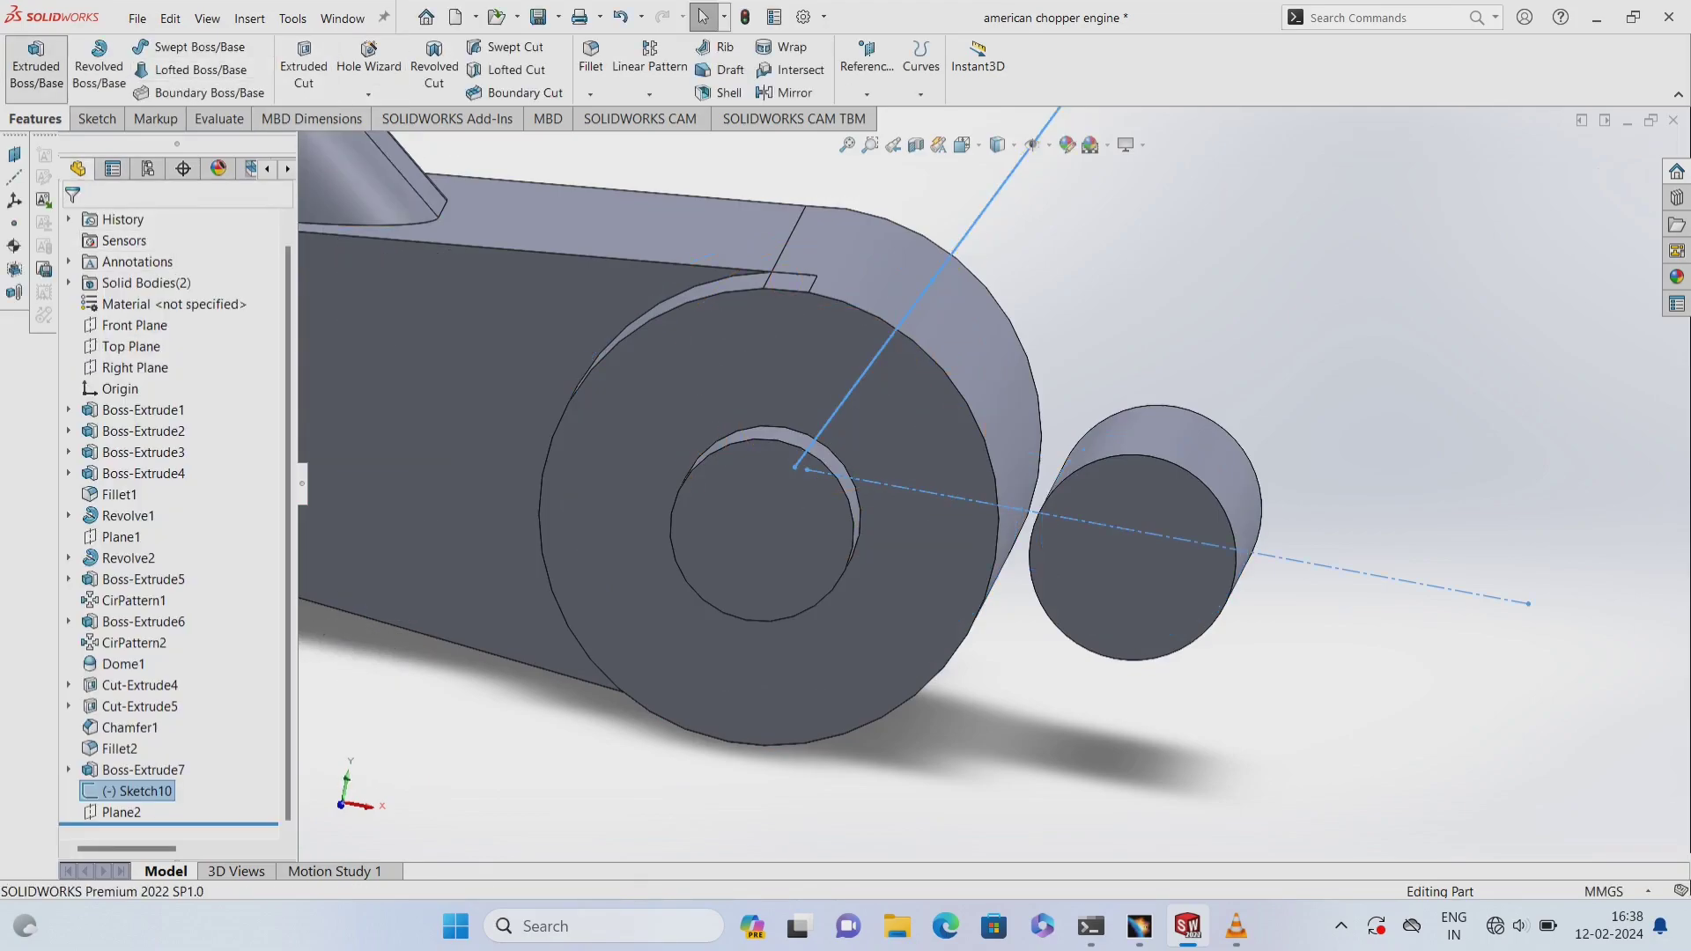
key("Return")
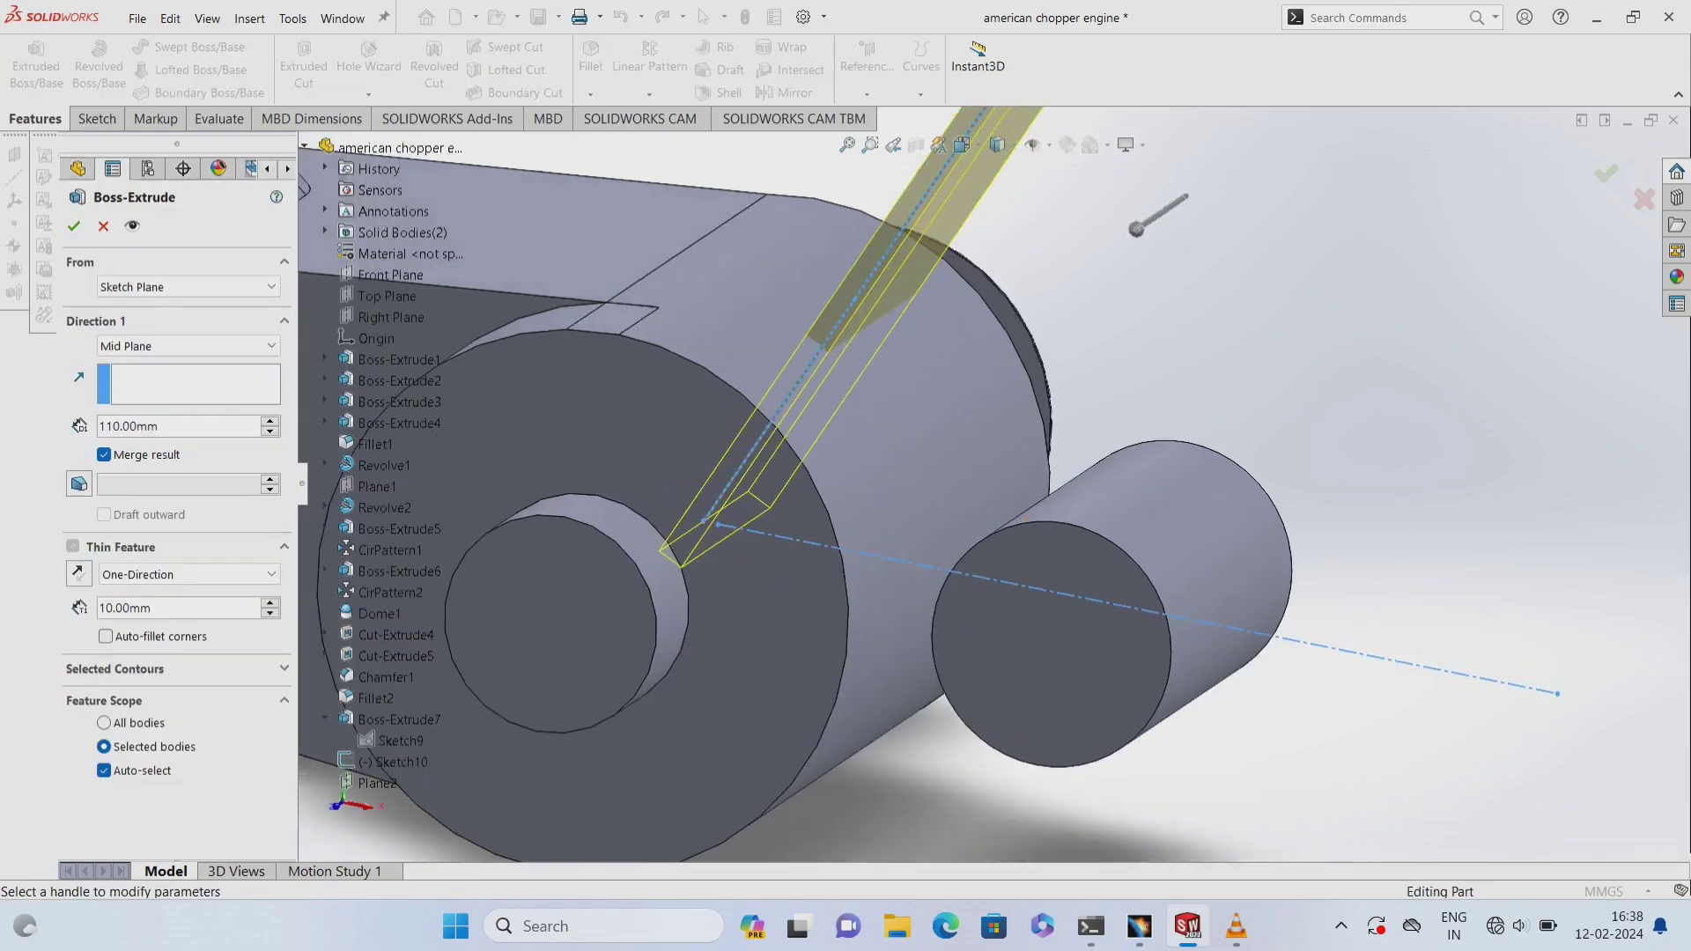
left_click(114, 668)
right_click(162, 696)
left_click(238, 708)
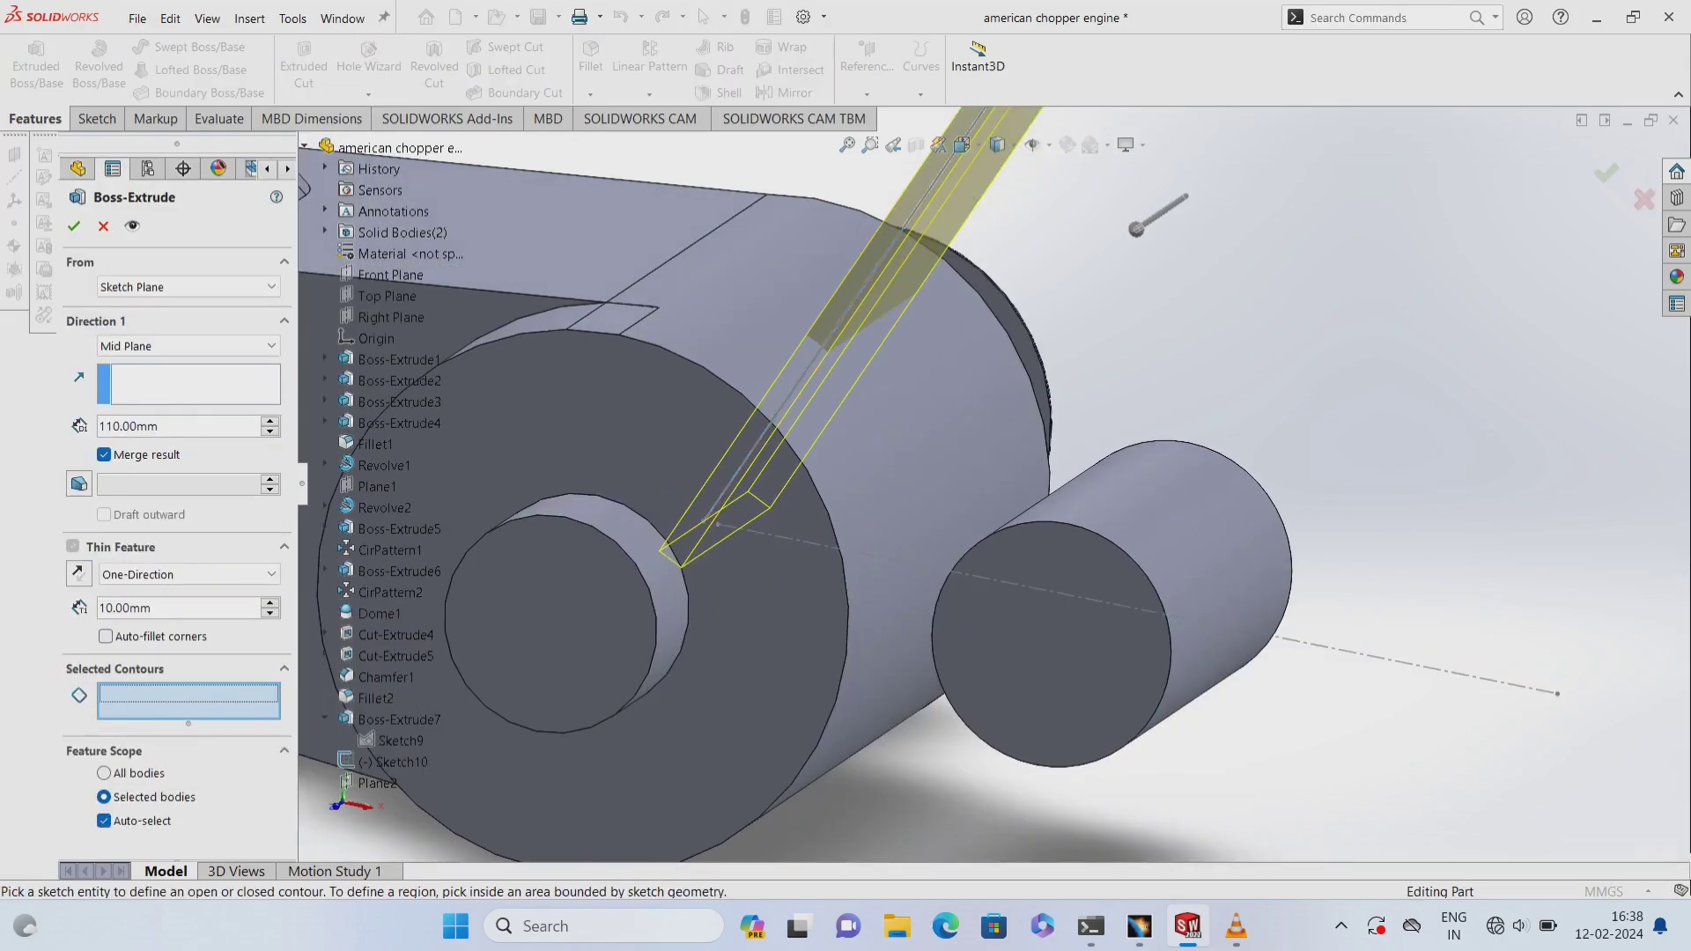
- Turn off Thin Feature and cancel the extrusion
mouse_move(969, 528)
middle_mouse_down()
mouse_move(863, 458)
mouse_move(933, 528)
middle_mouse_up()
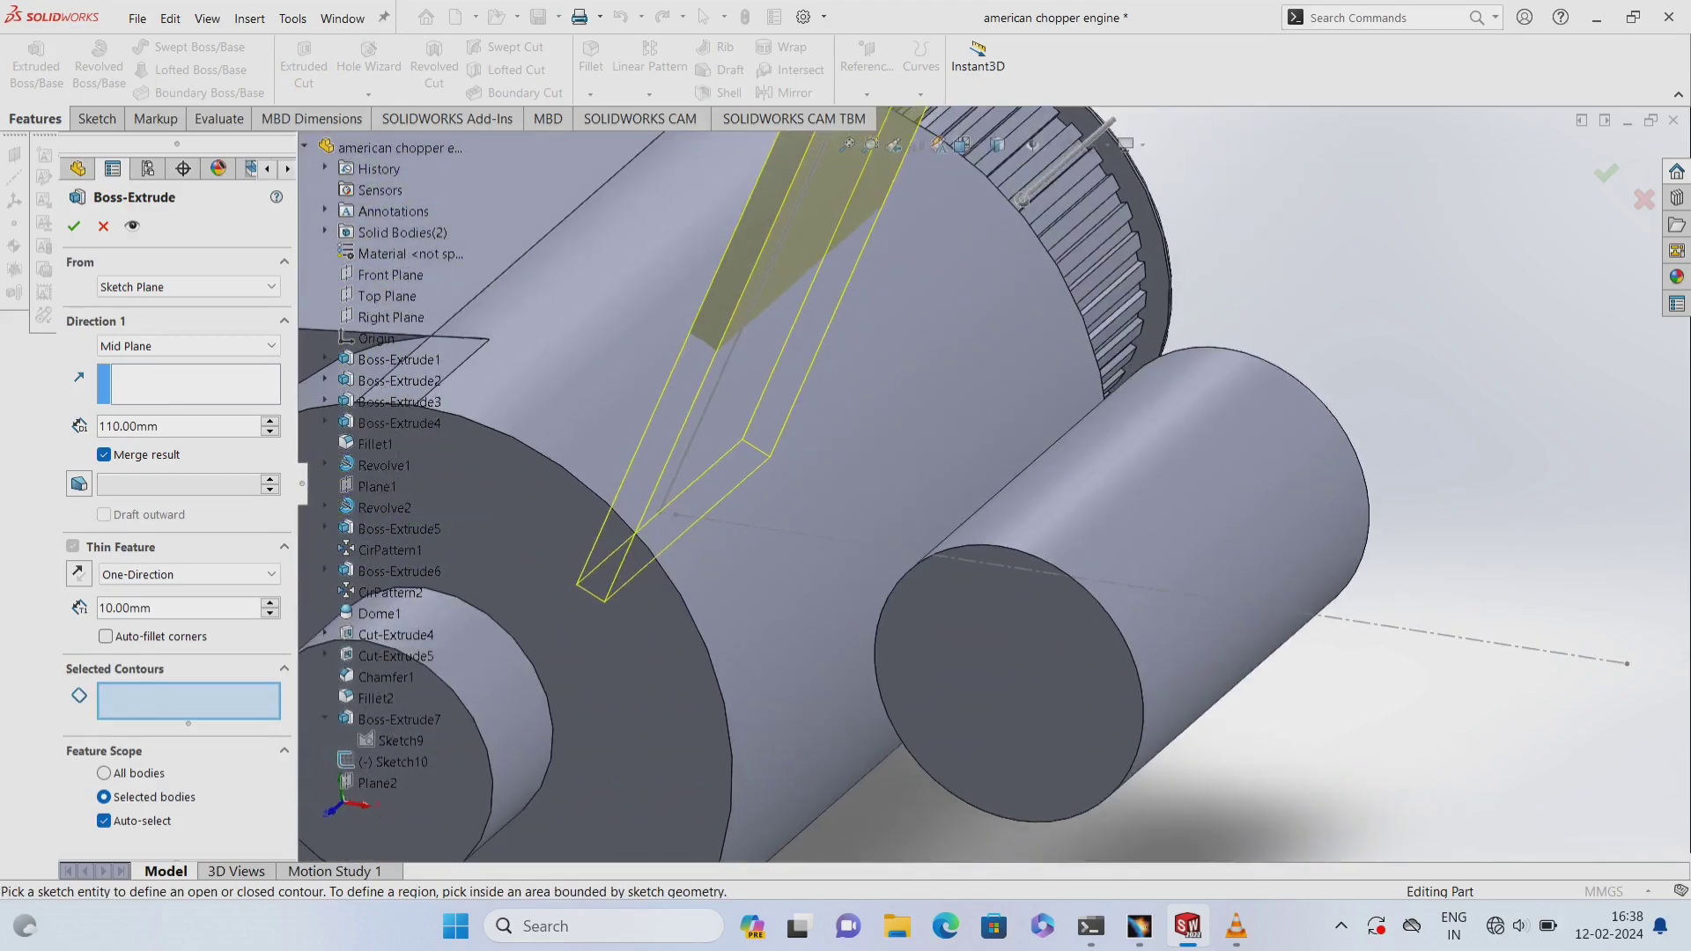
left_click(77, 573)
left_click(284, 546)
left_click(284, 546)
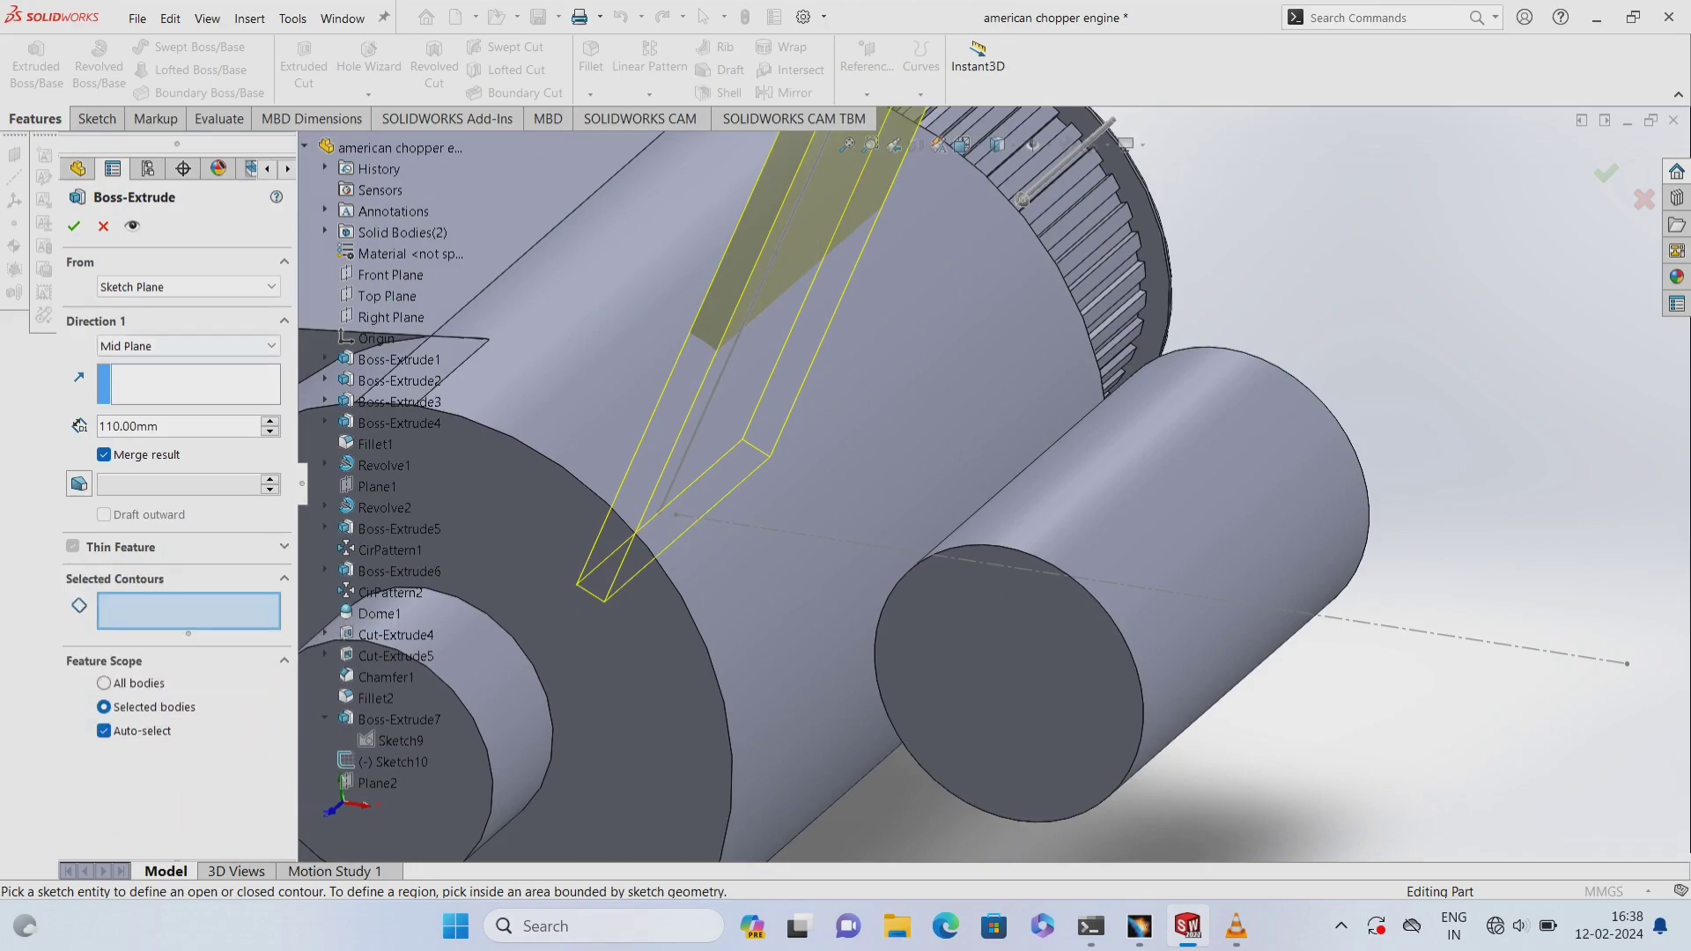
key("Escape")
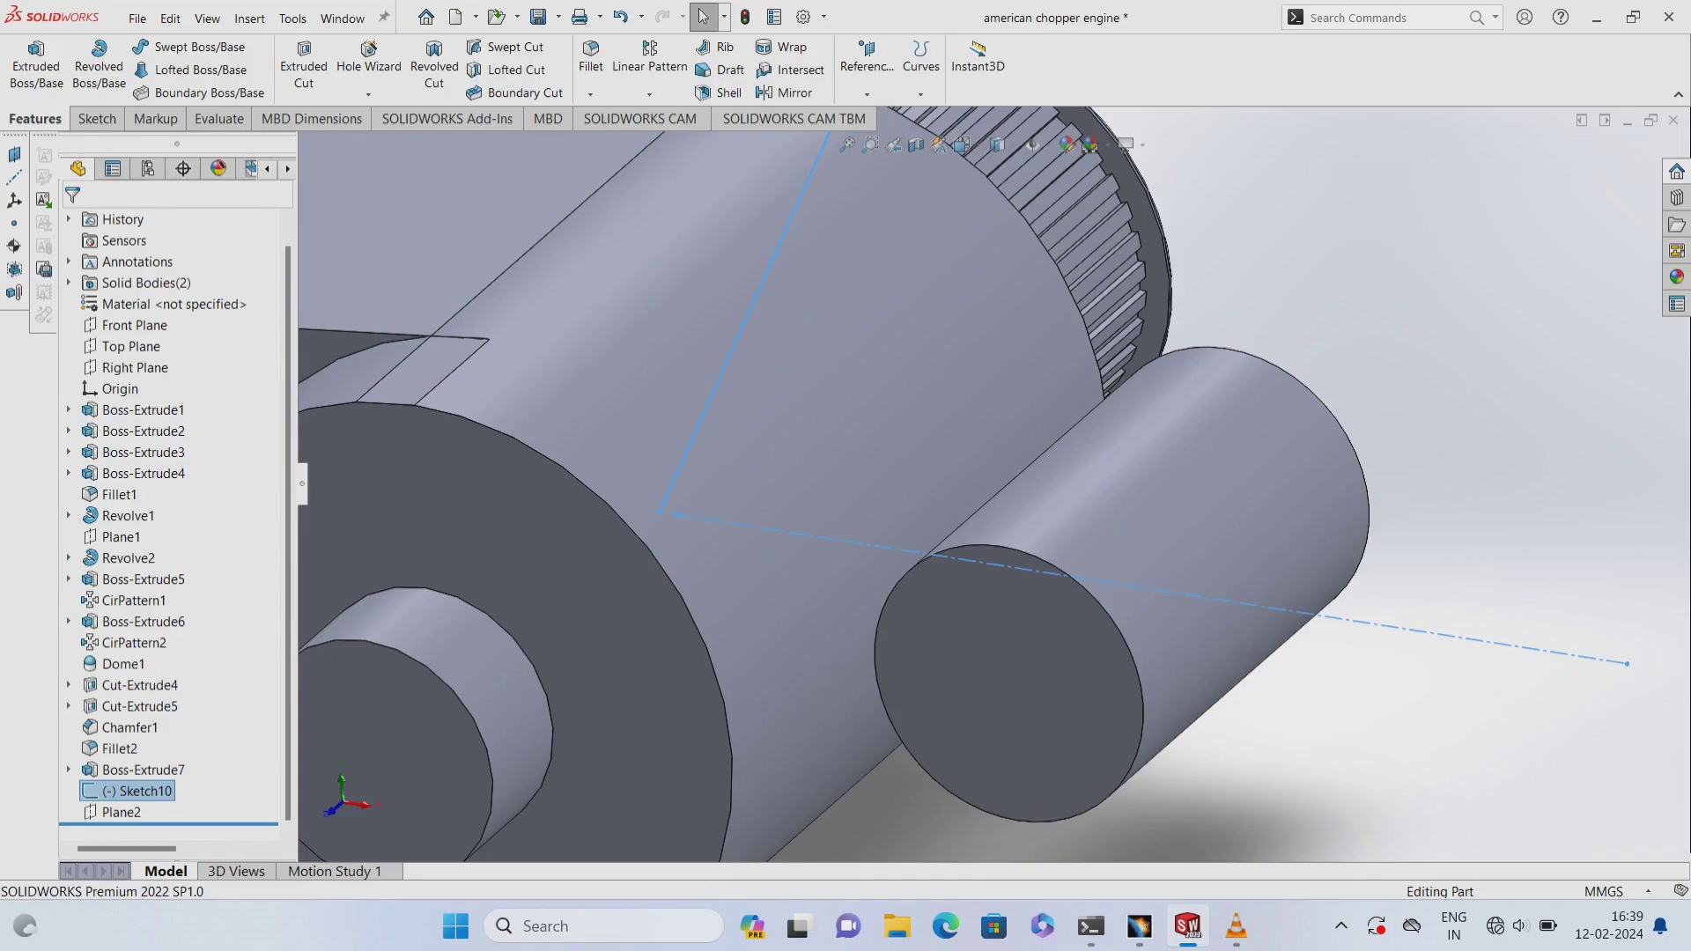
key("Escape")
- Extrude the Sketch9 circle region 110 mm mid-plane, scoped to the cylinder and main body
left_click(36, 62)
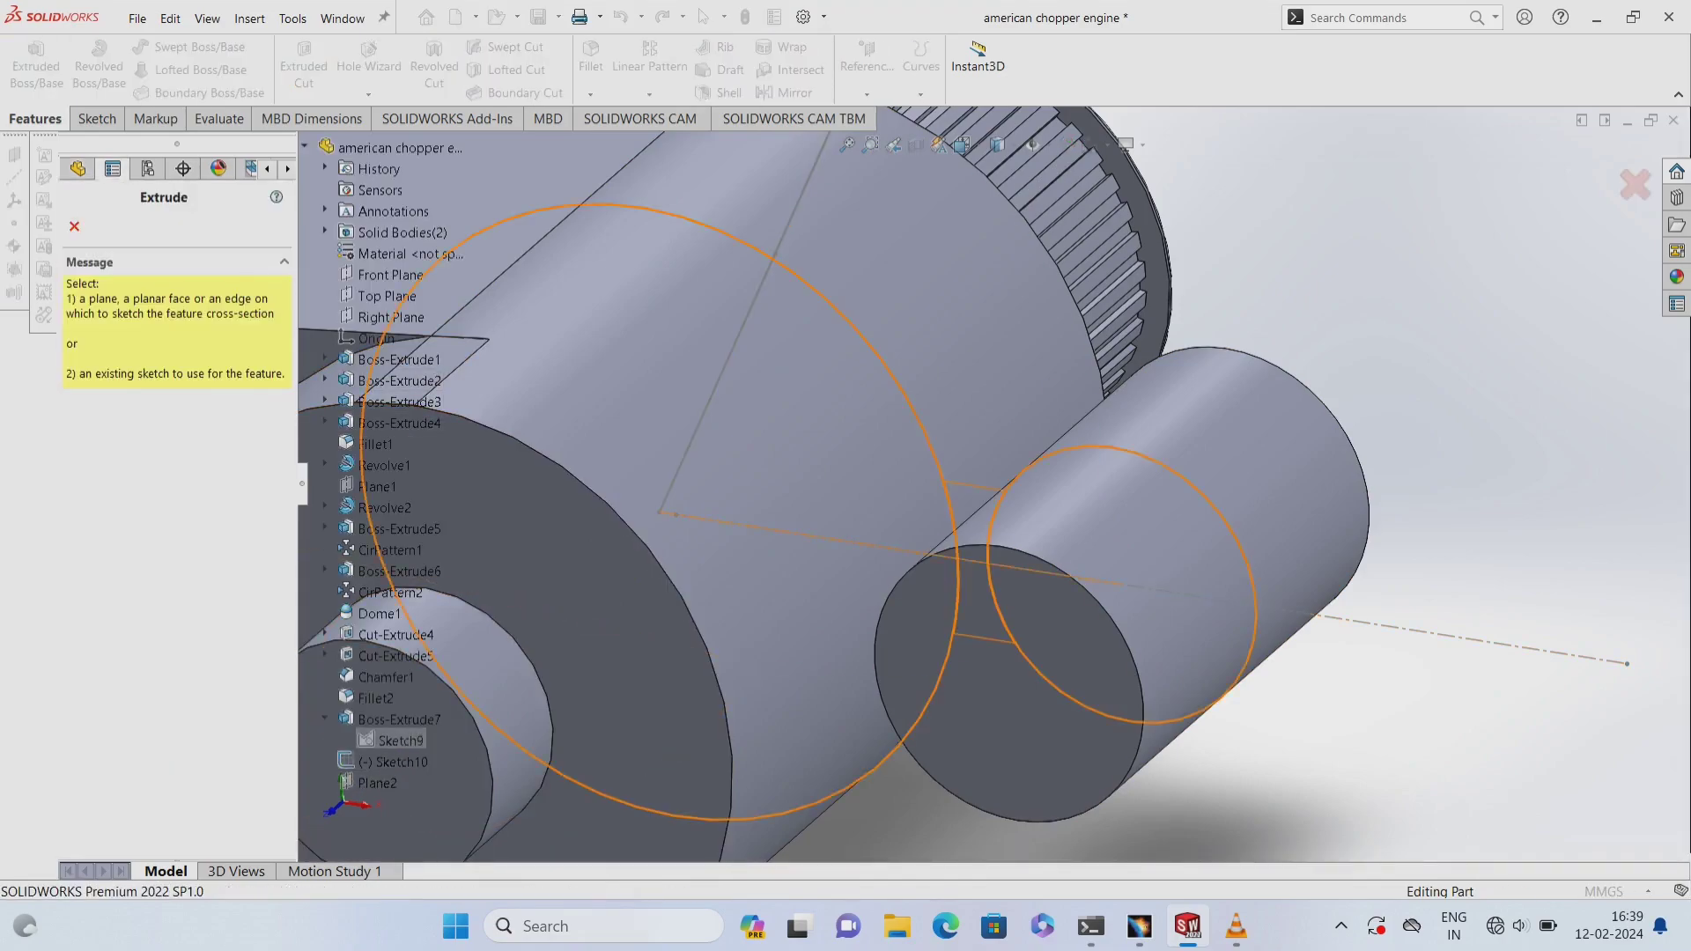
left_click(955, 572)
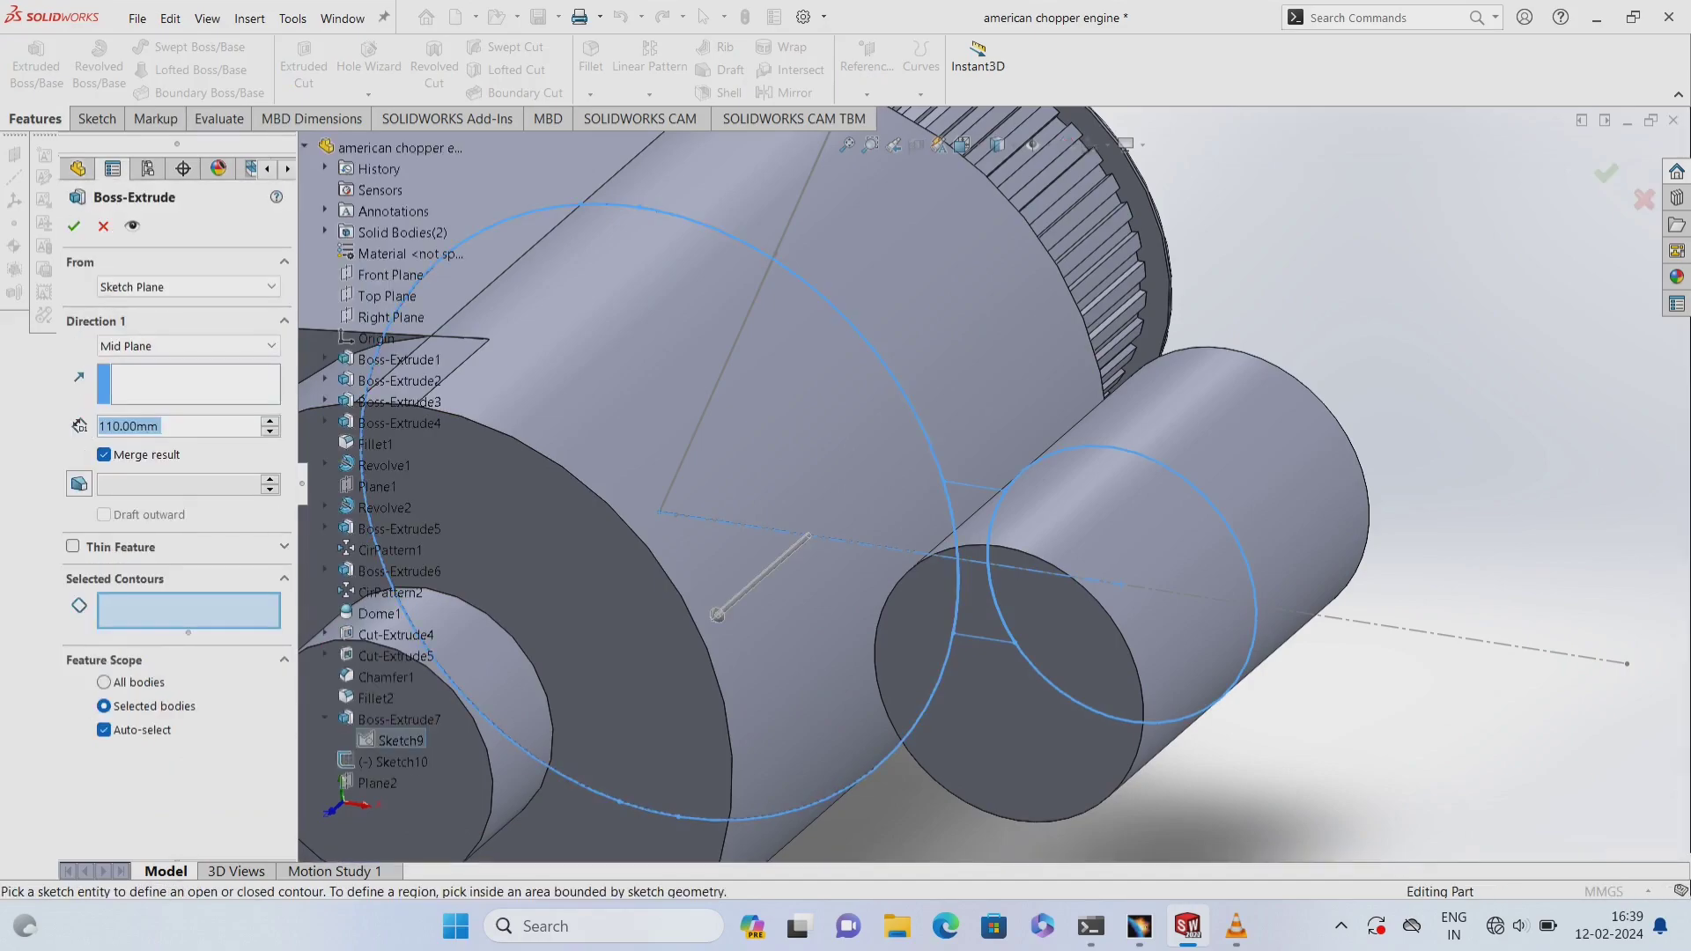
left_click(969, 500)
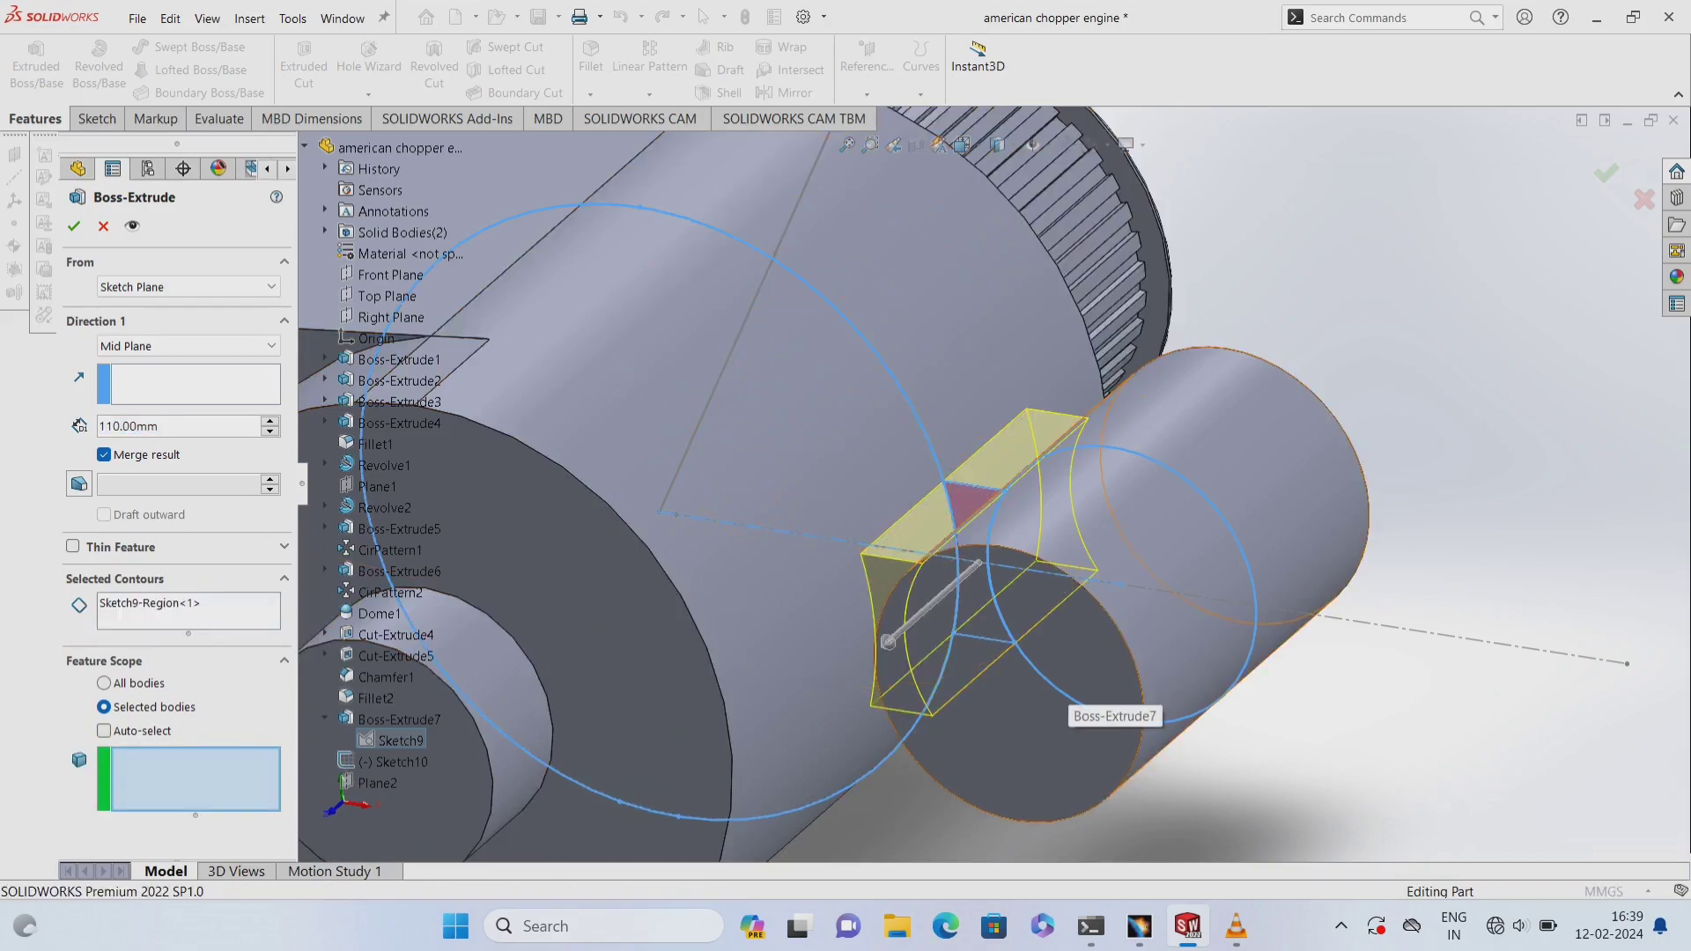
left_click(1158, 720)
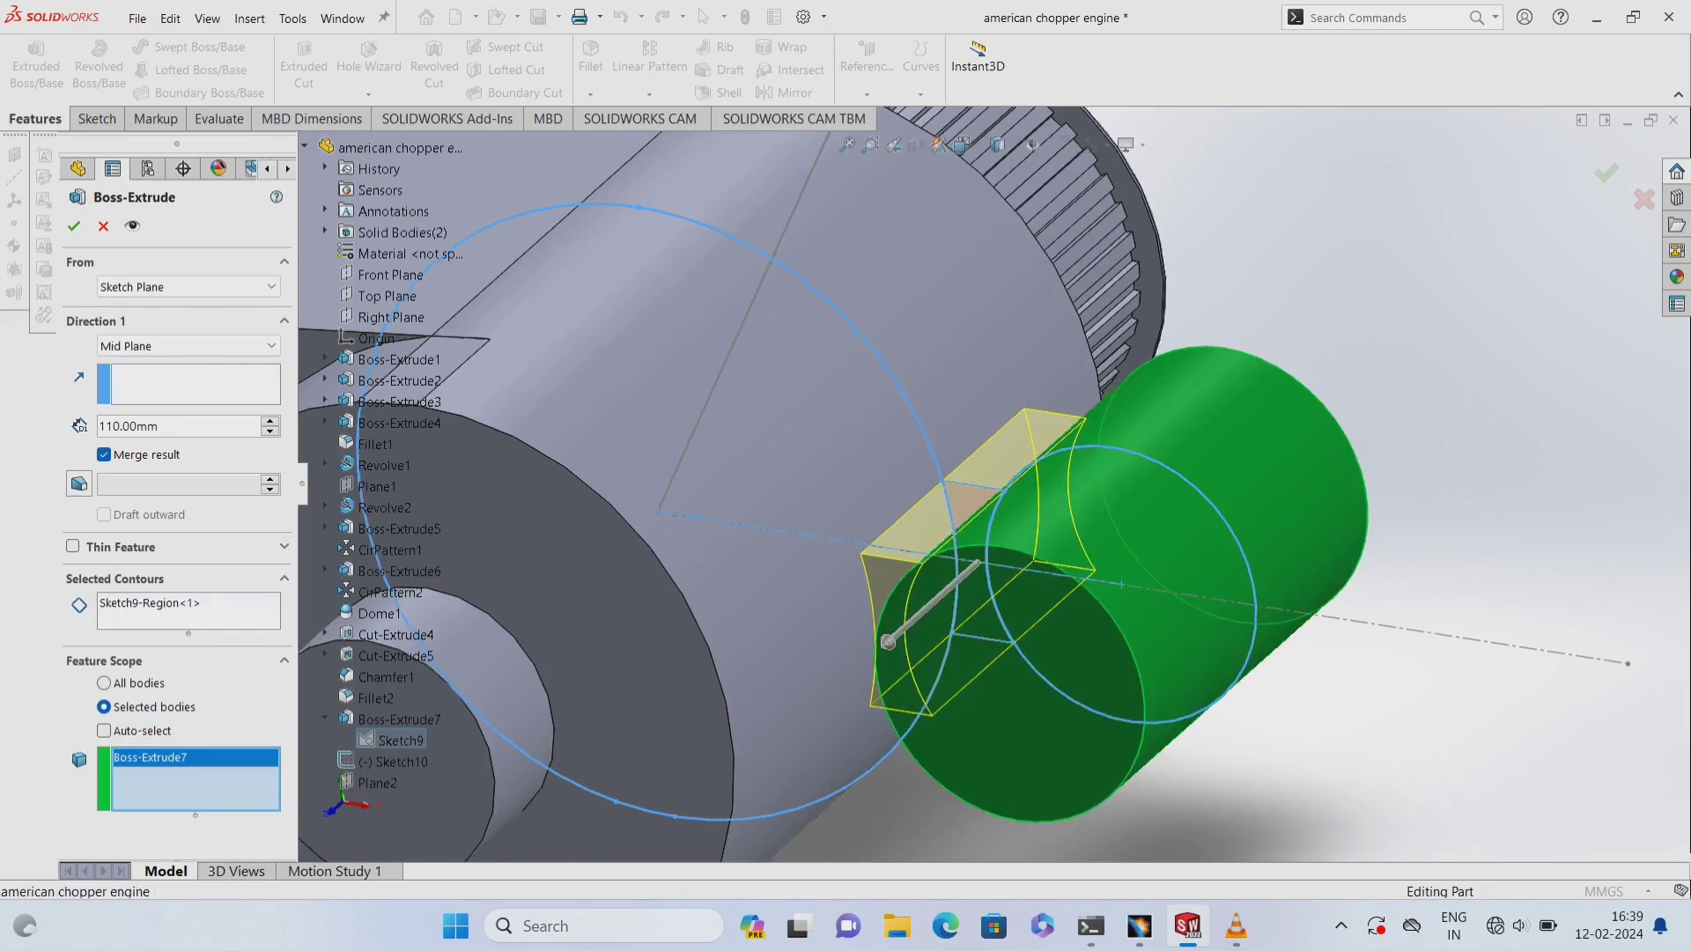
mouse_move(1158, 720)
middle_mouse_down()
mouse_move(1374, 546)
mouse_move(1277, 458)
middle_mouse_up()
left_click(1312, 712)
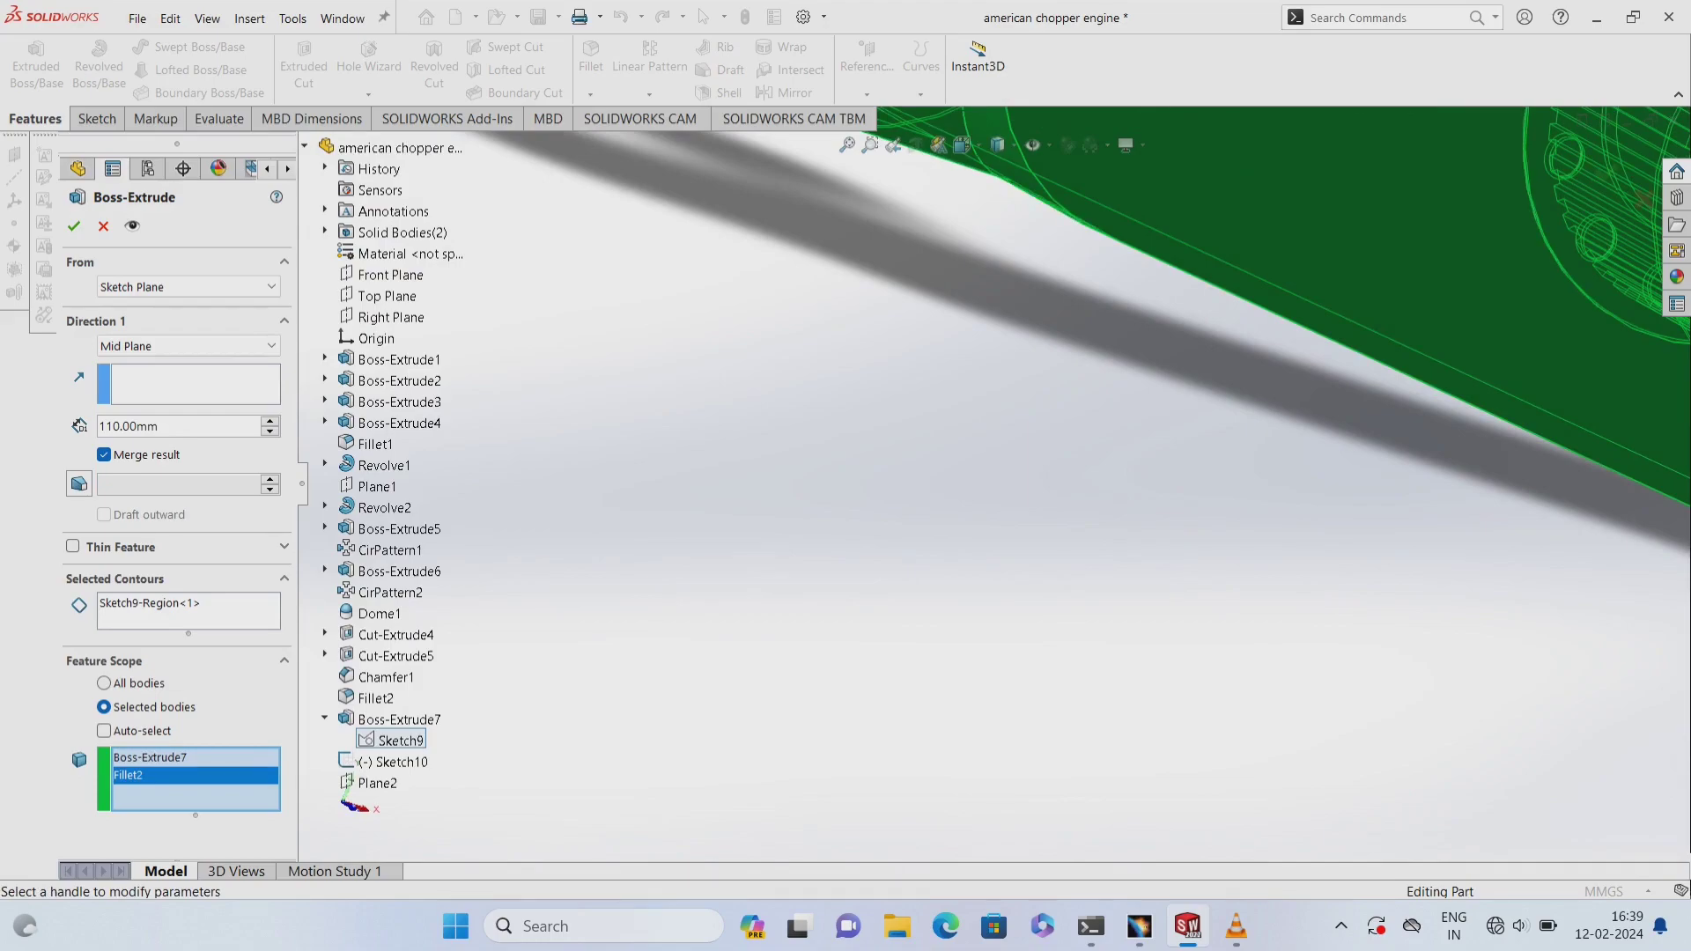
left_click(74, 225)
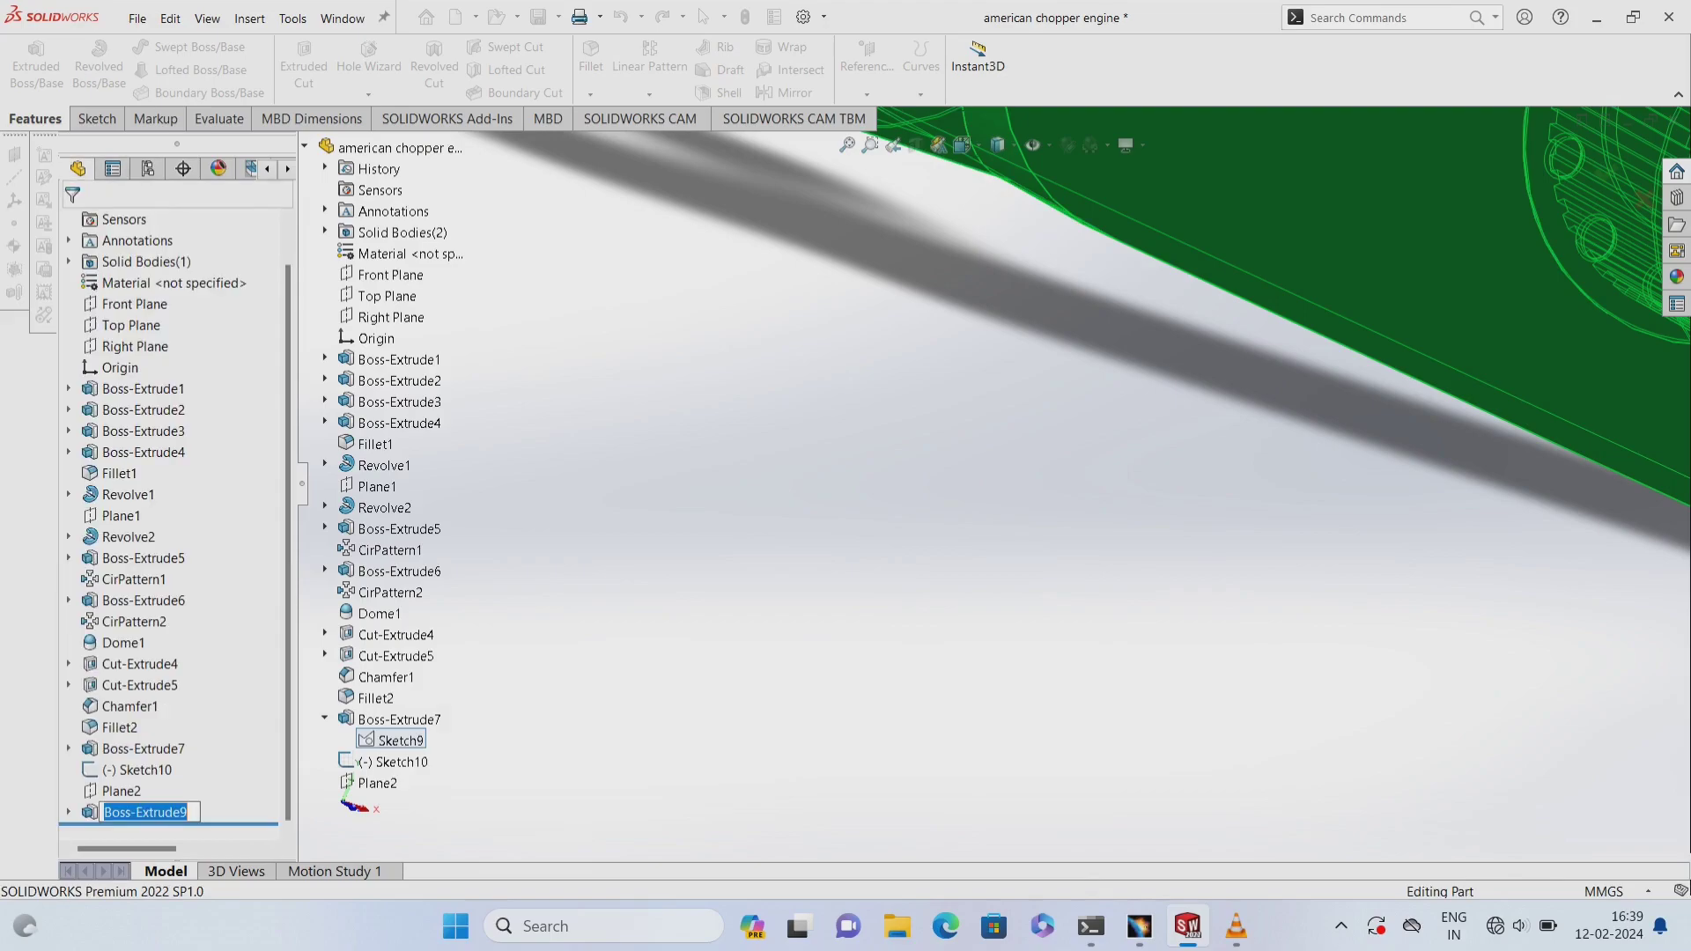
right_click(1104, 327)
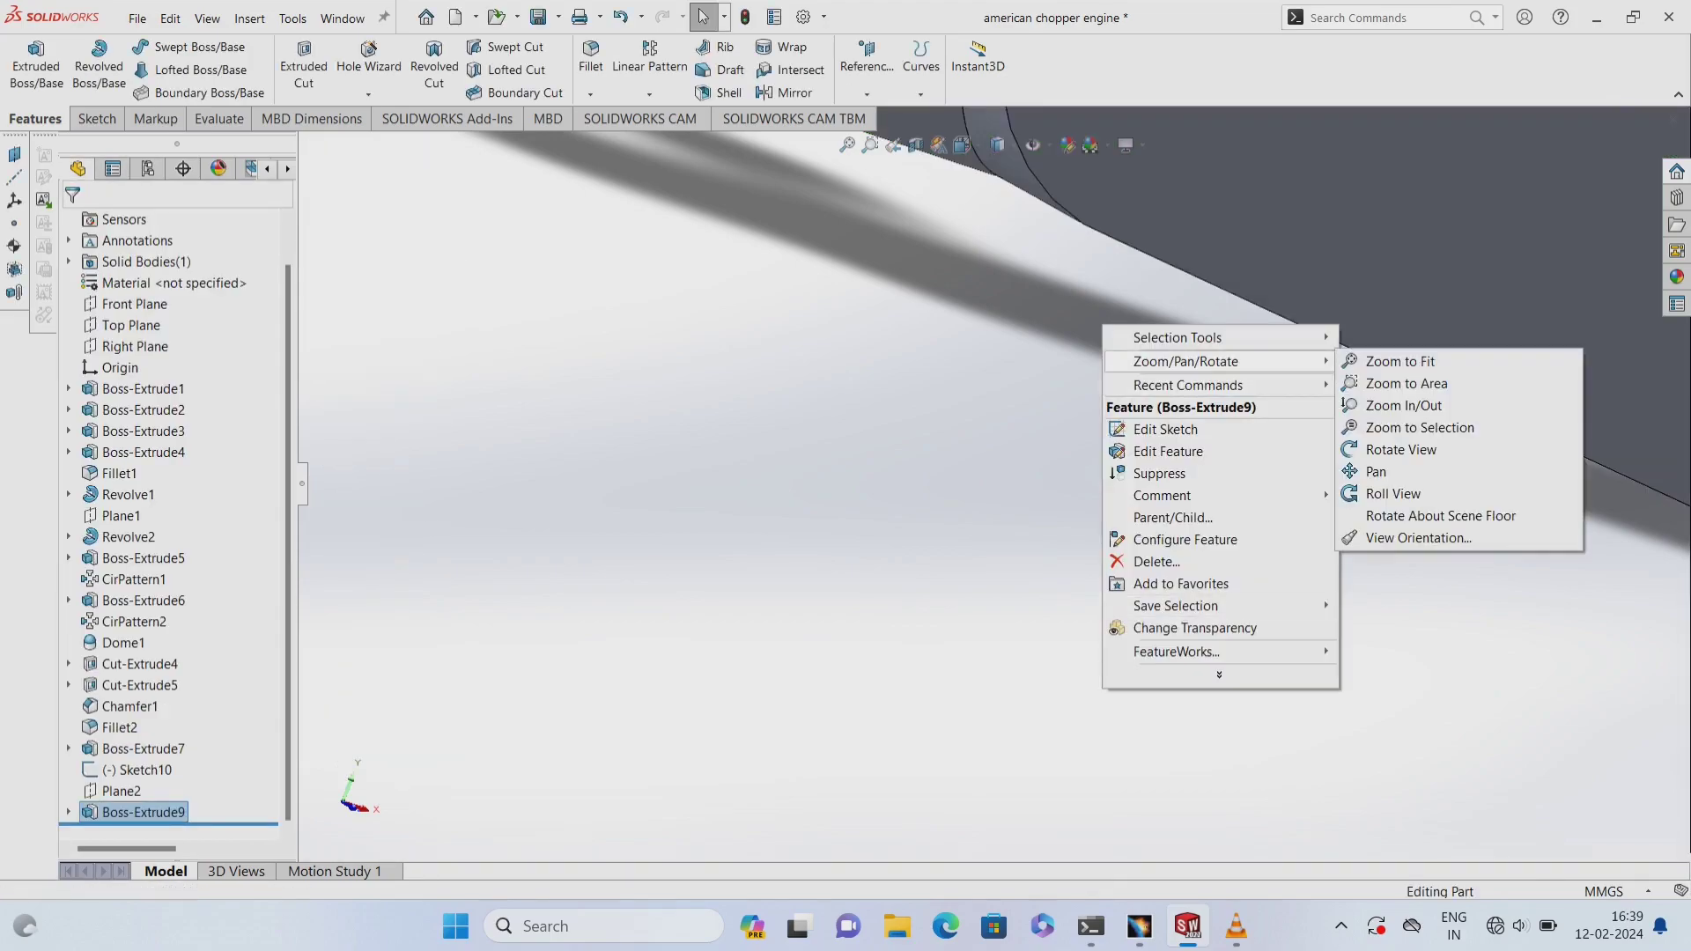
left_click(1400, 361)
- Switch to the isometric view and select Plane2 in the feature tree
key("ctrl+7")
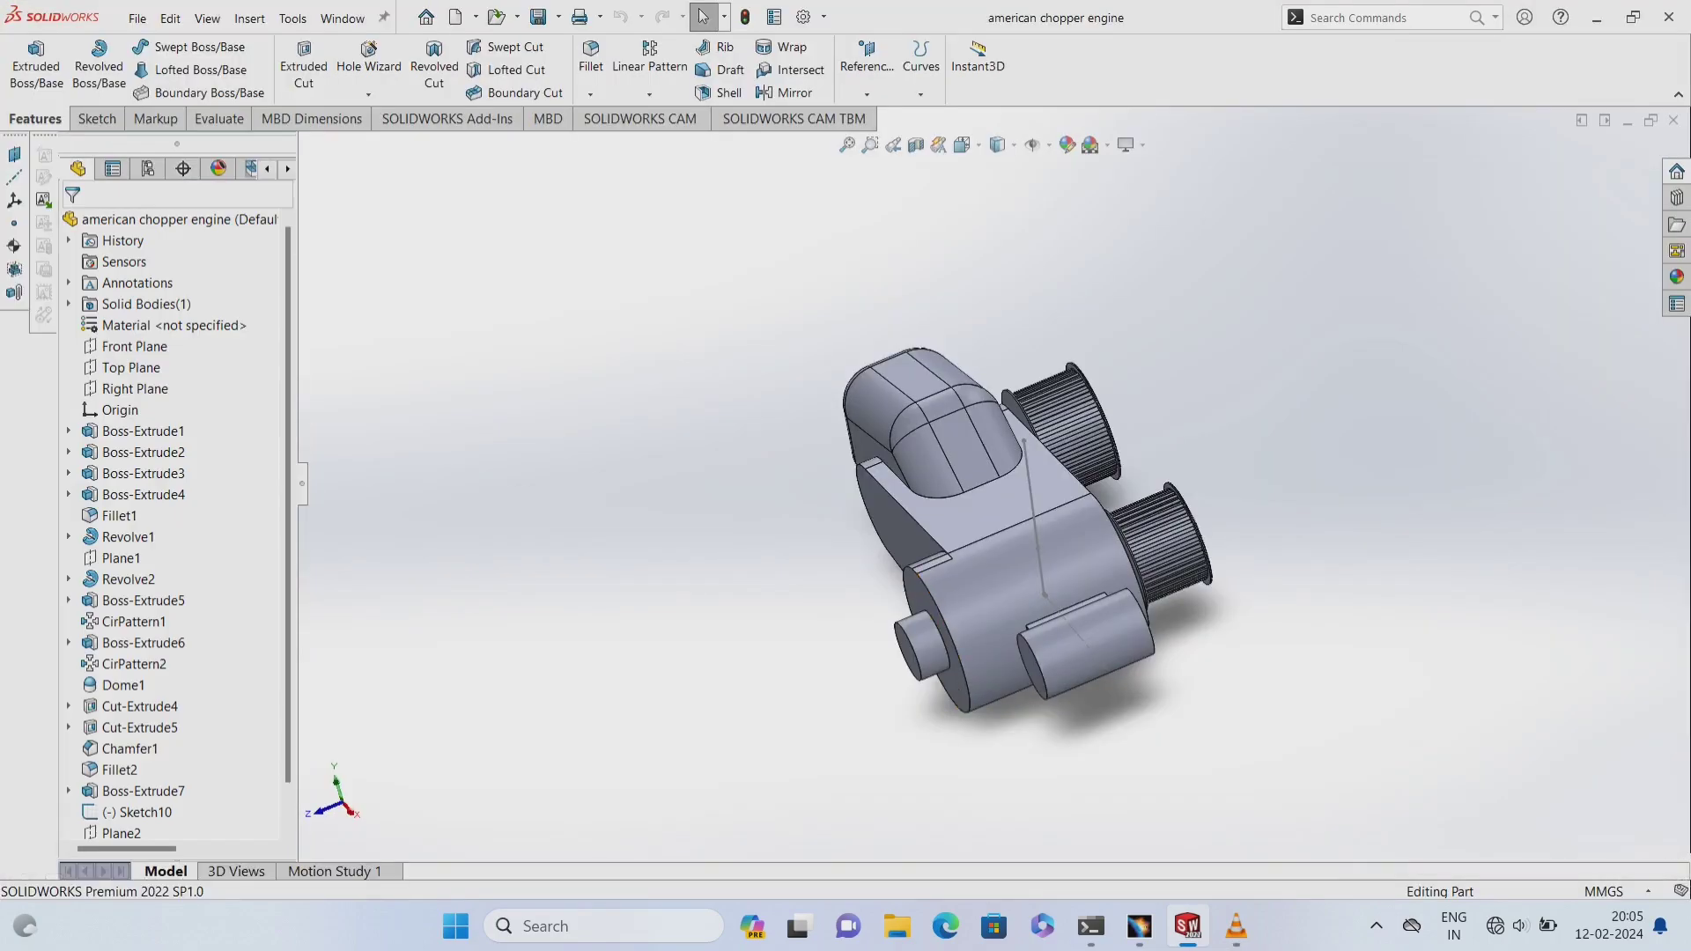
scroll(132, 791, "down", 1)
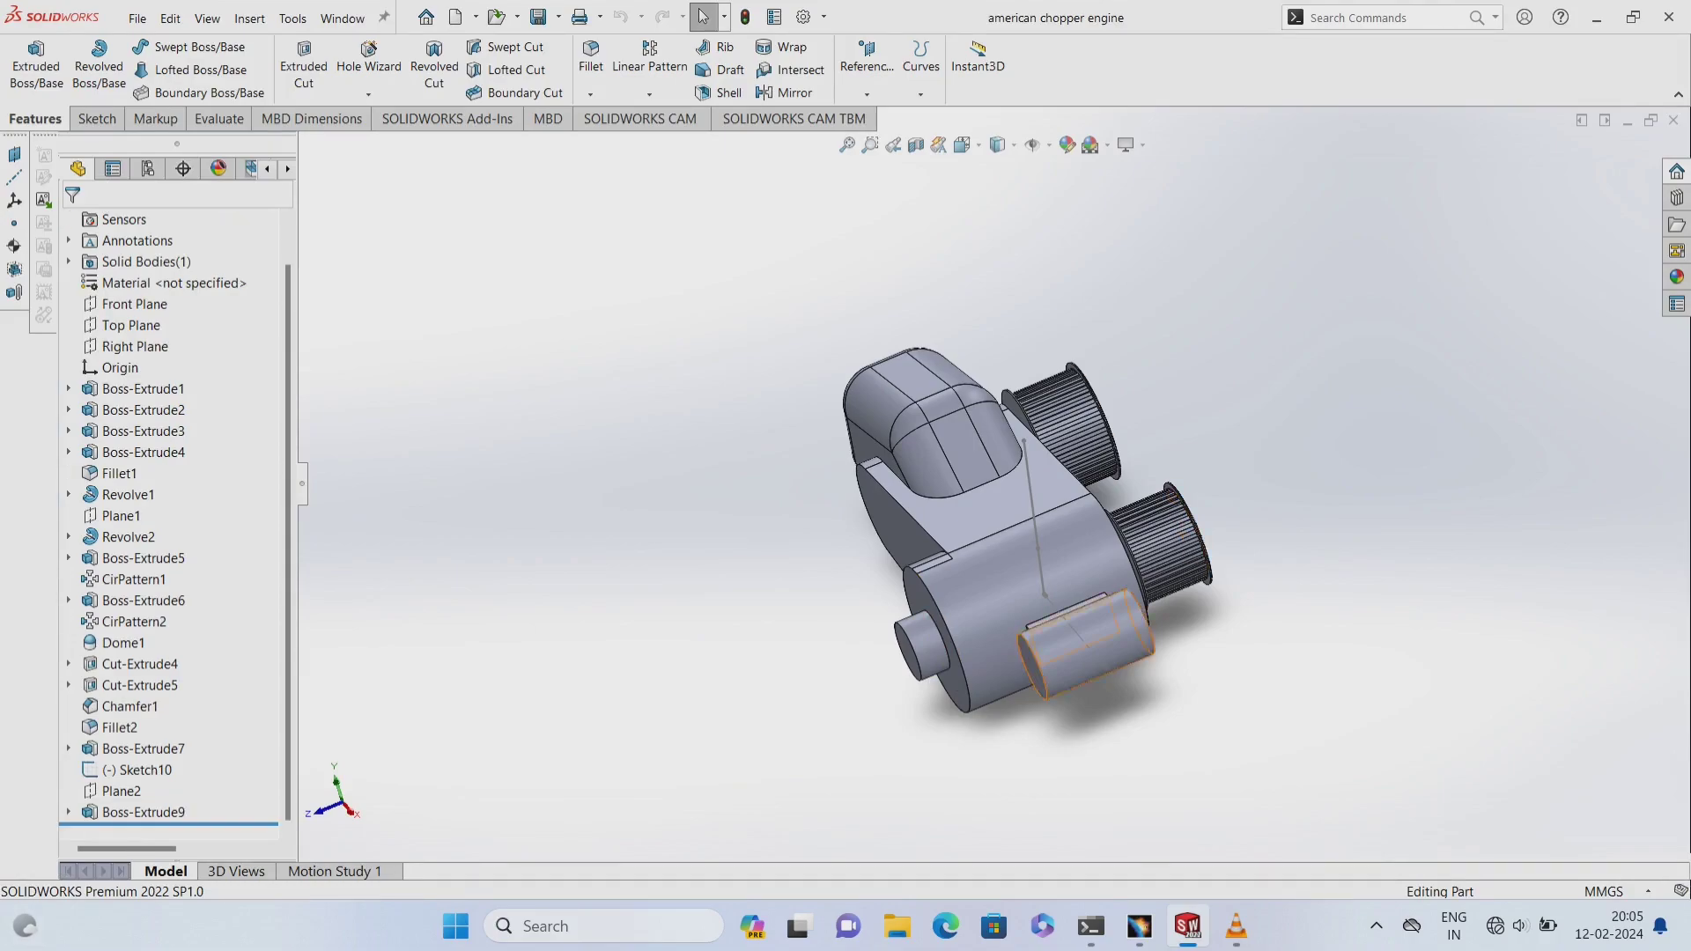
left_click(114, 791)
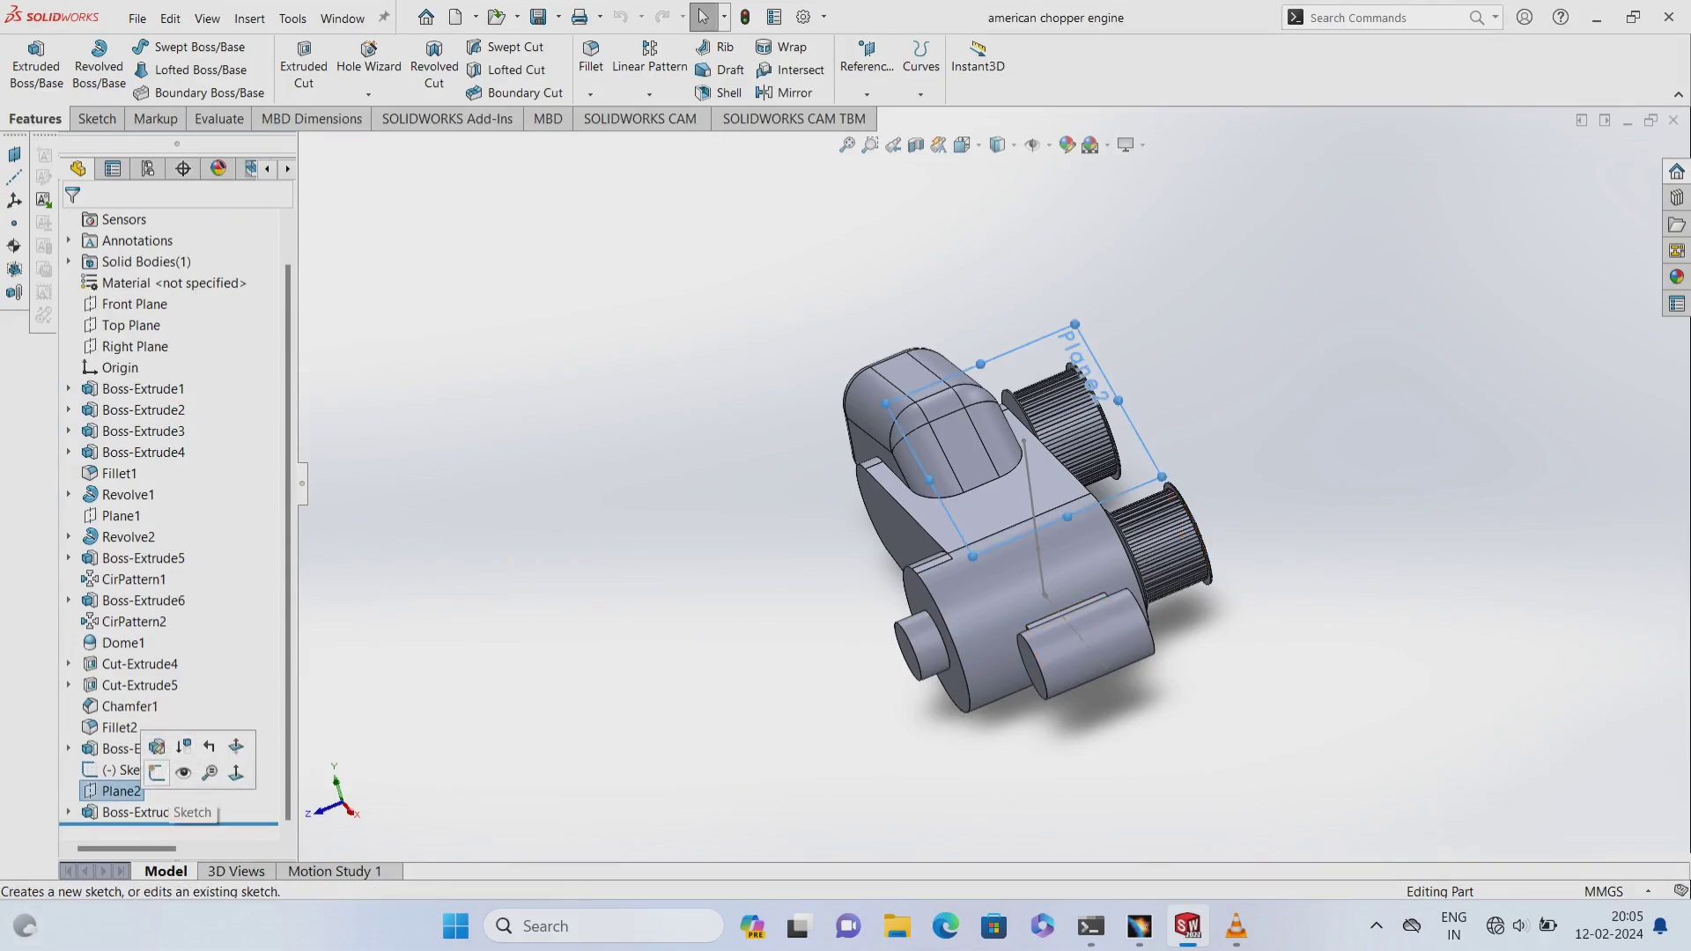
- Sketch a center rectangle from the origin on Plane2
left_click(166, 775)
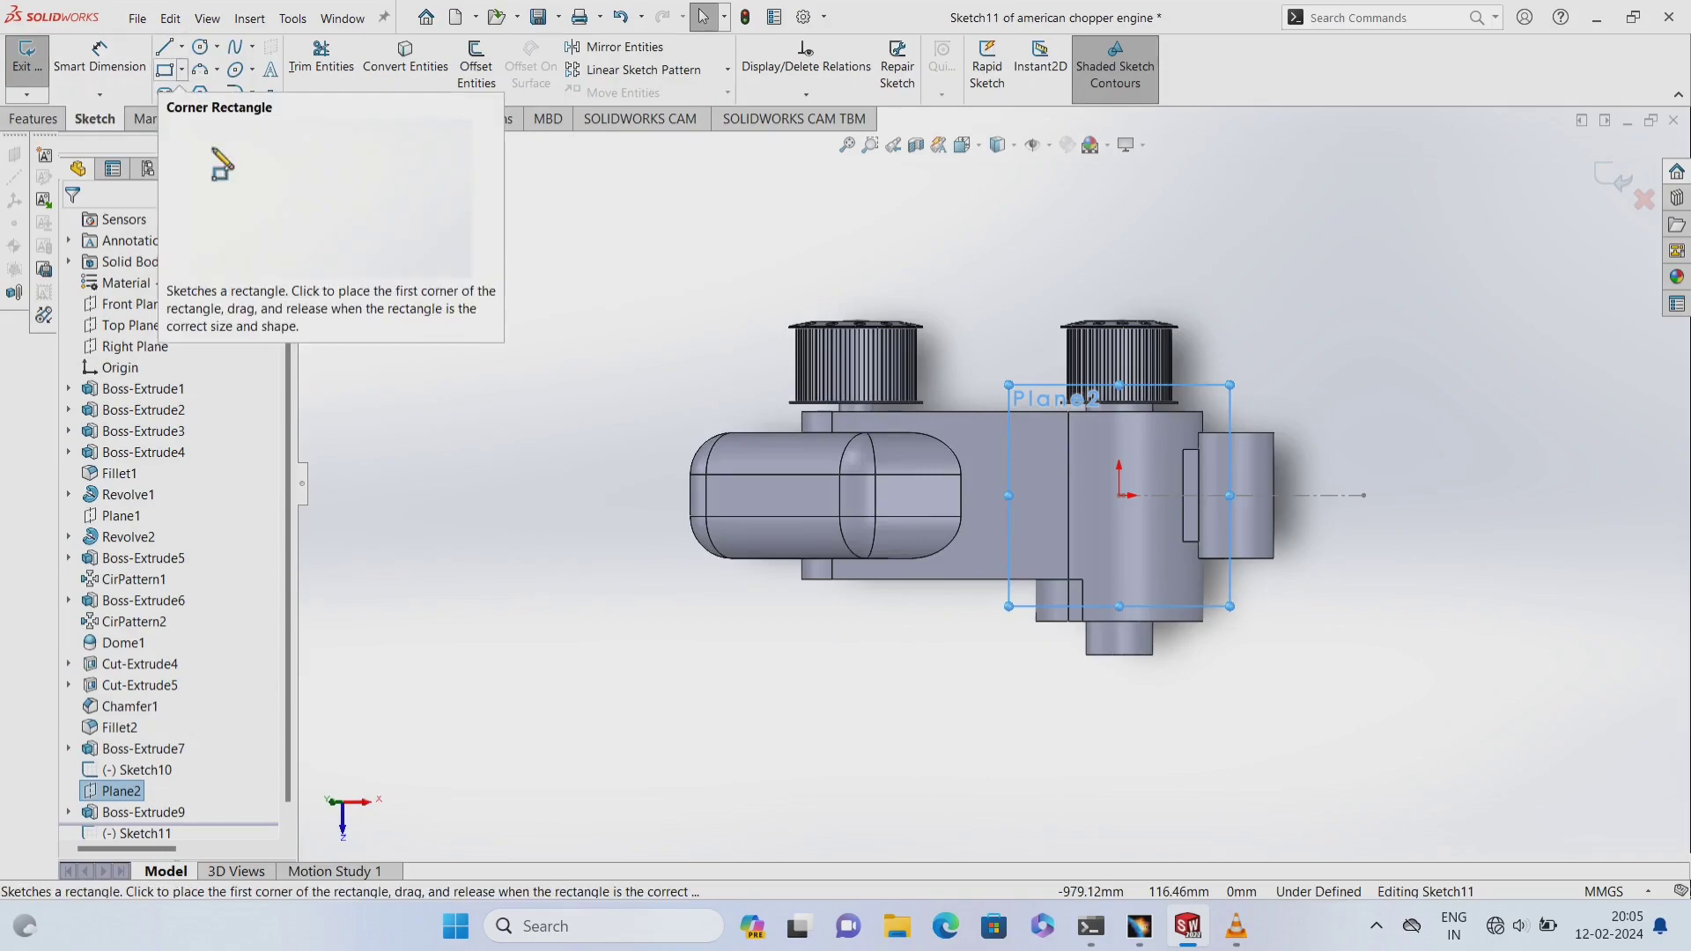
left_click(180, 69)
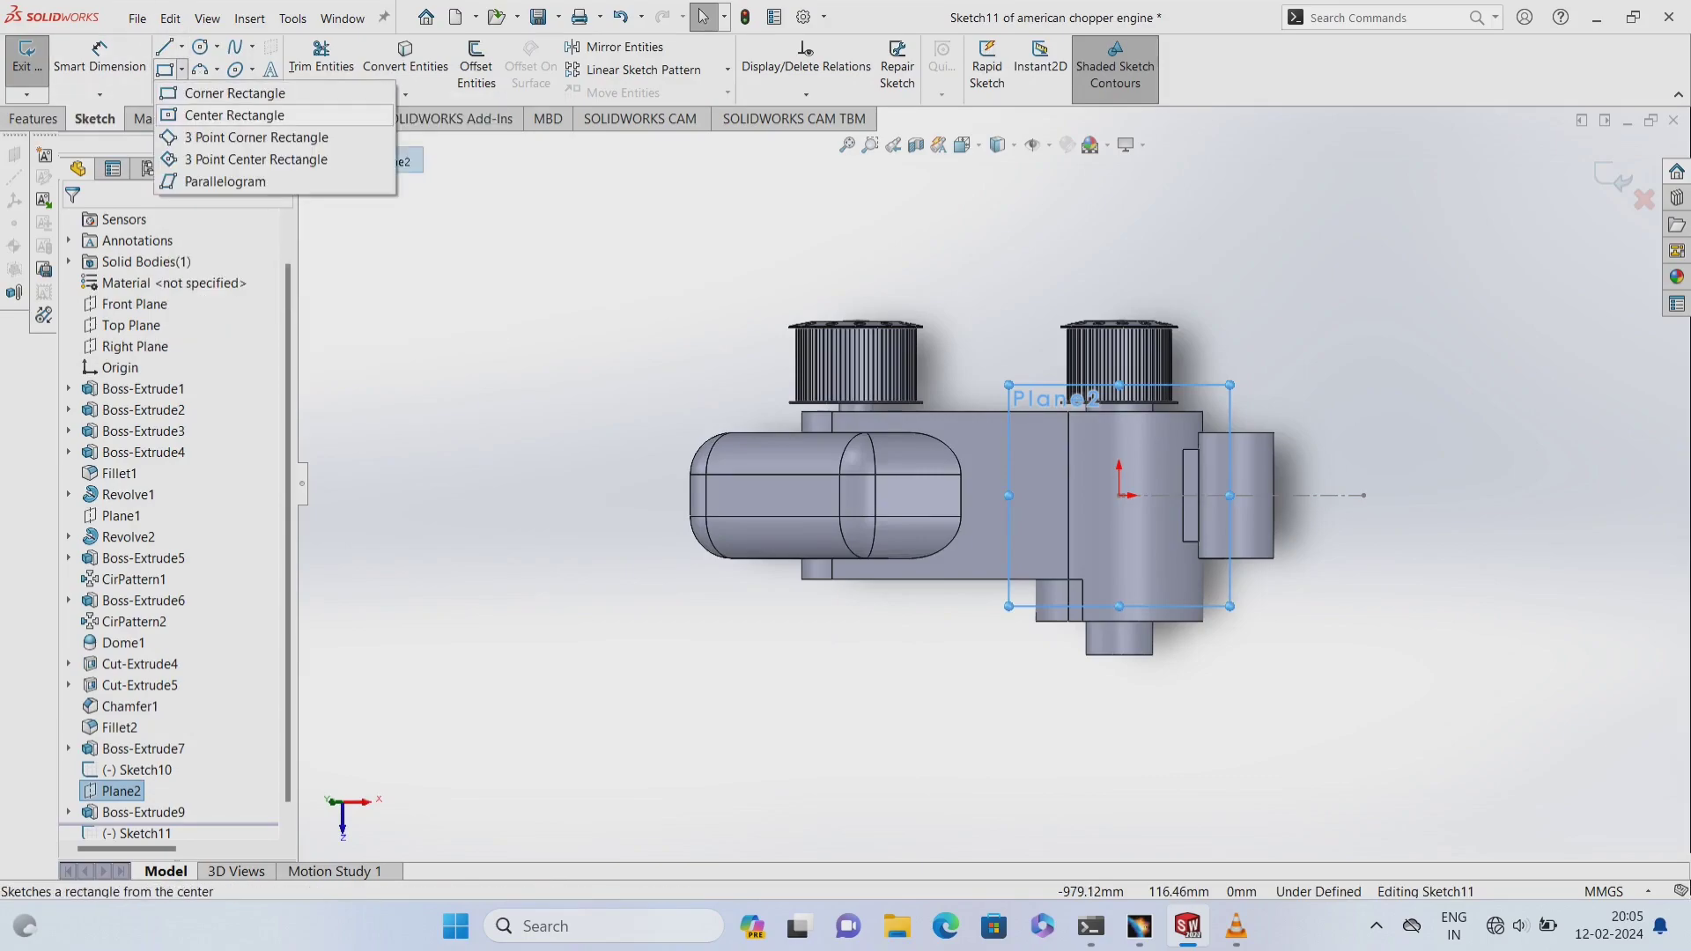
left_click(234, 115)
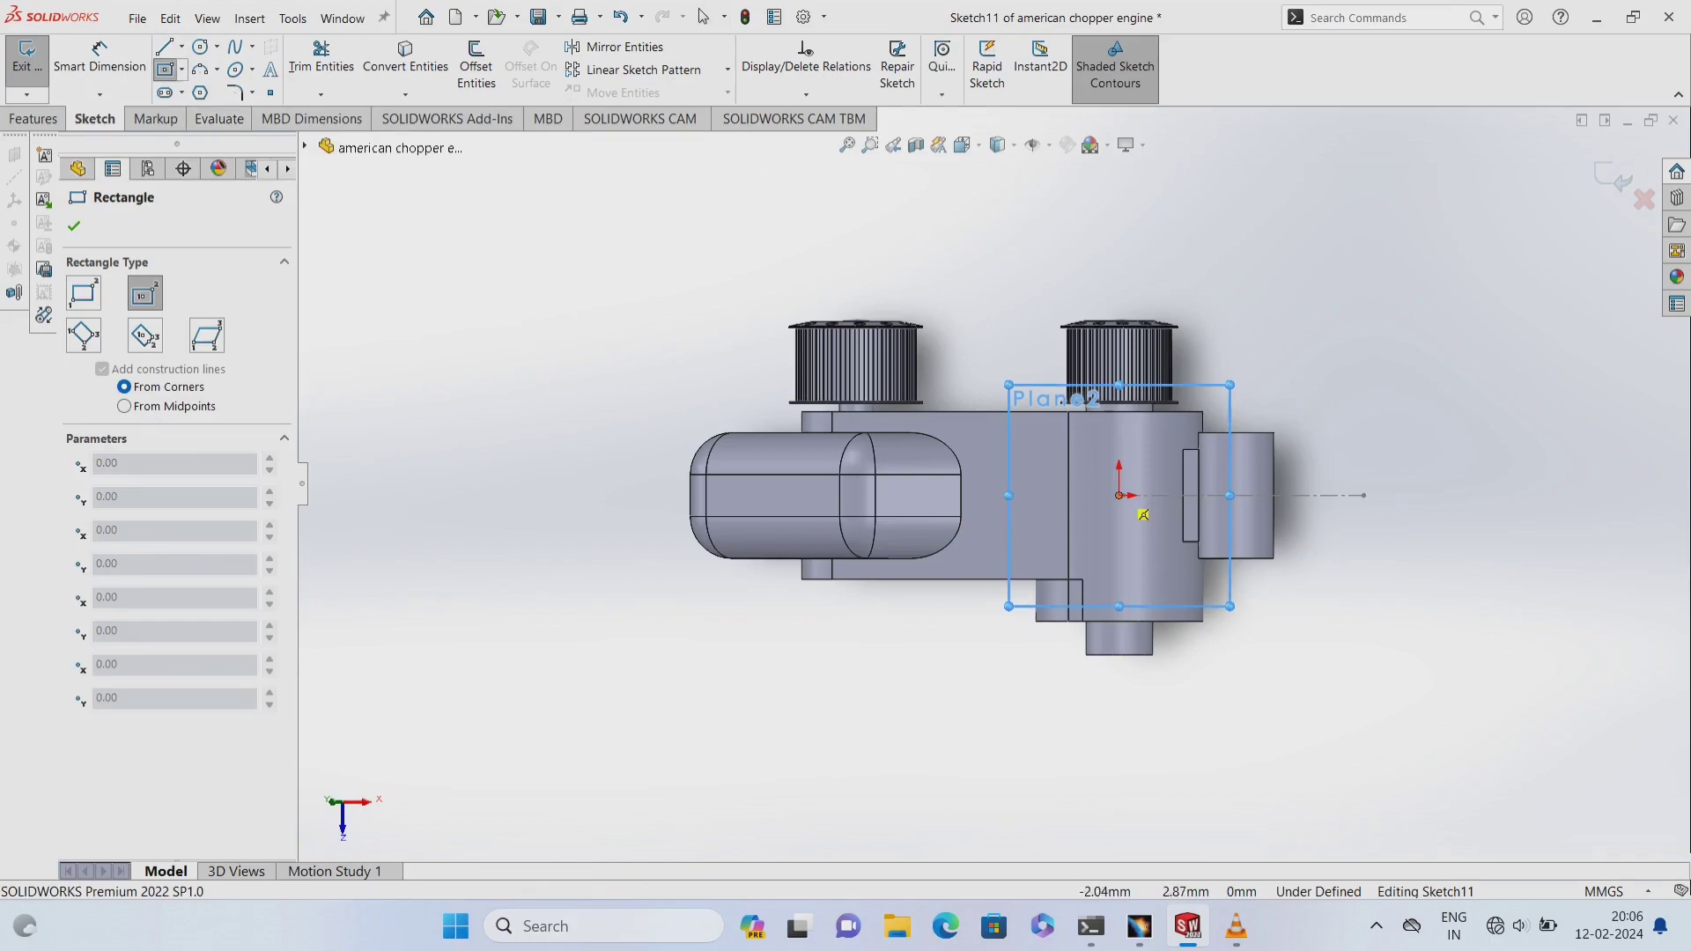
left_click(1118, 495)
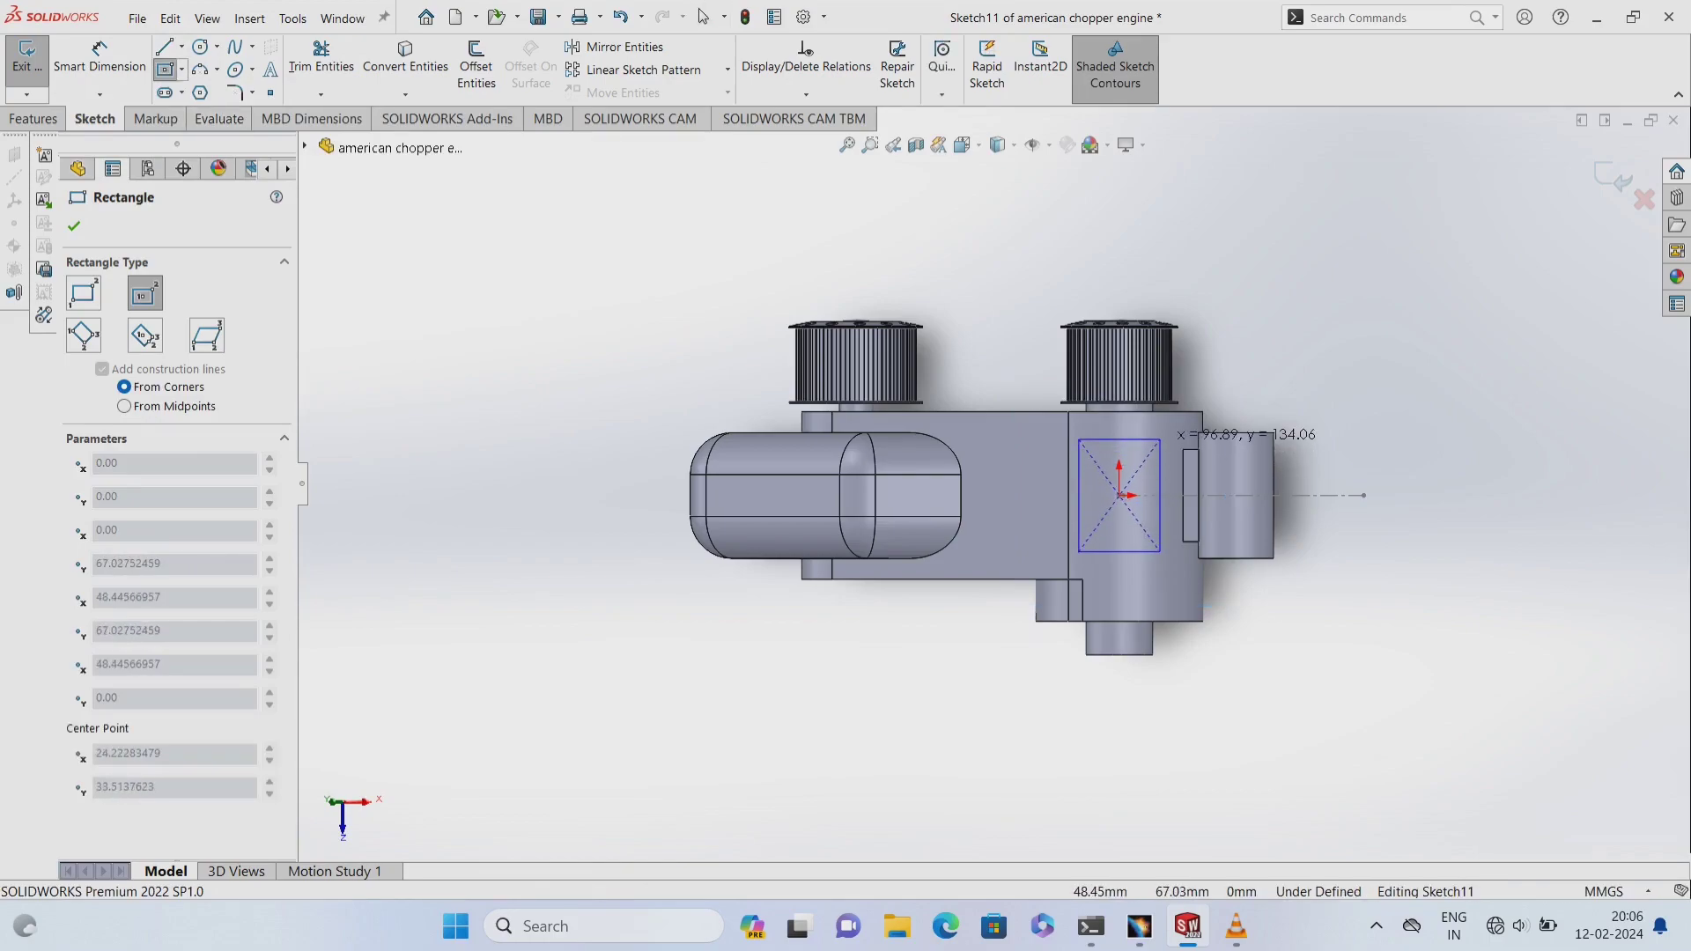
left_click(1160, 439)
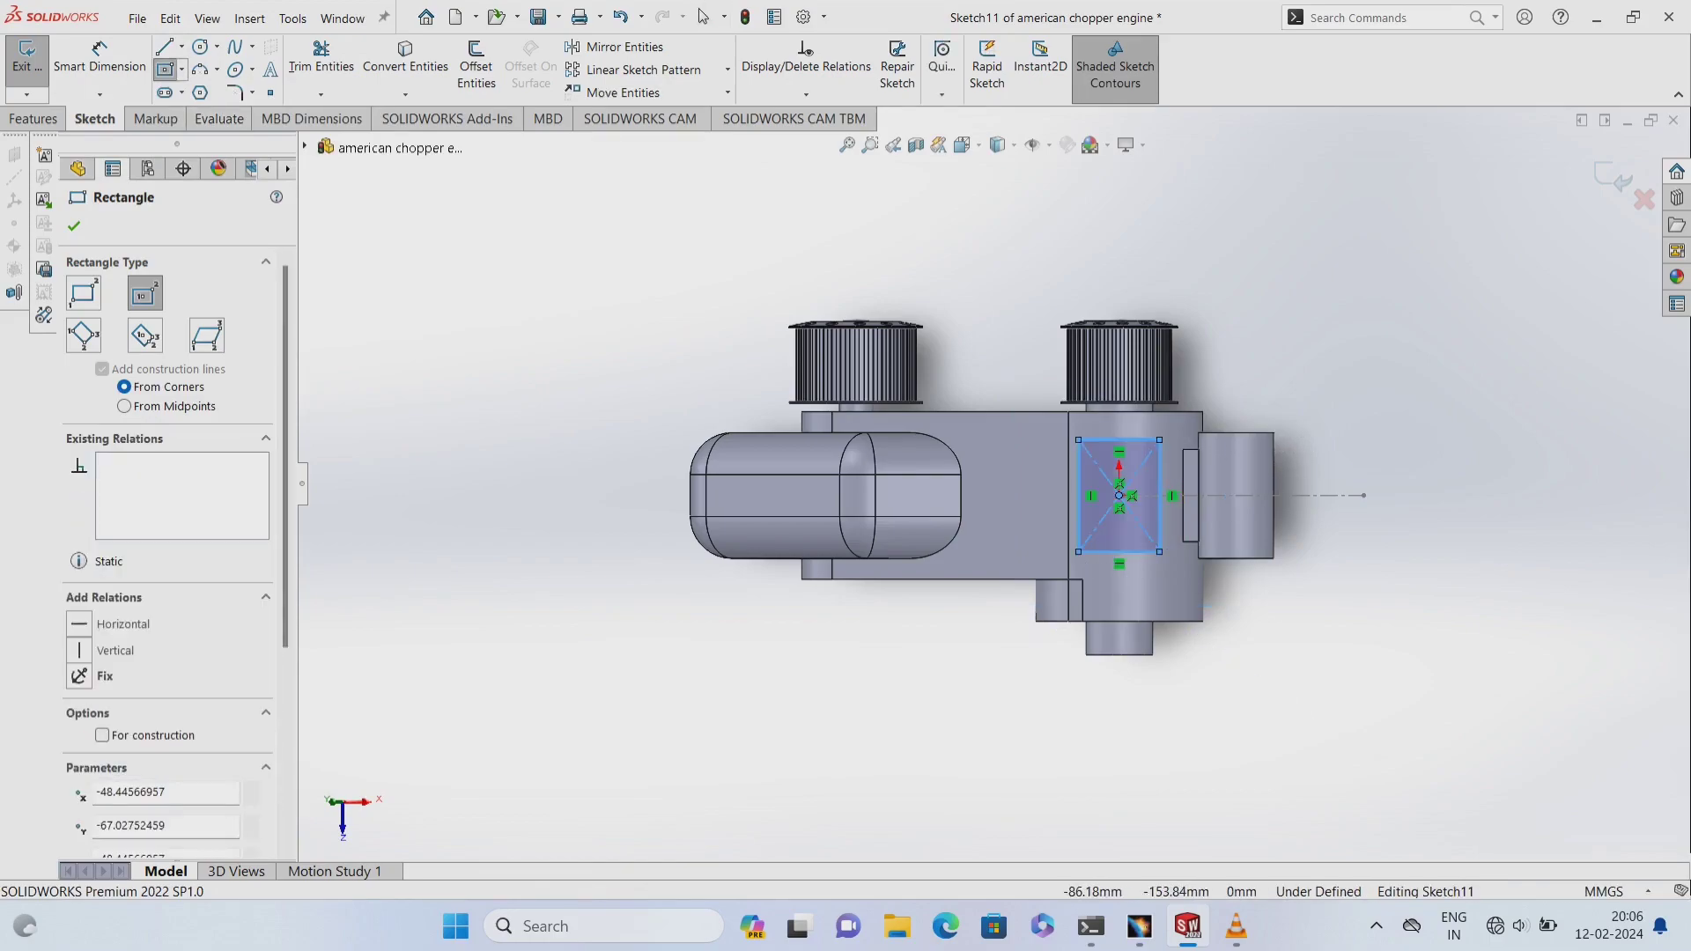
scroll(1060, 654, "down", 3)
key("Escape")
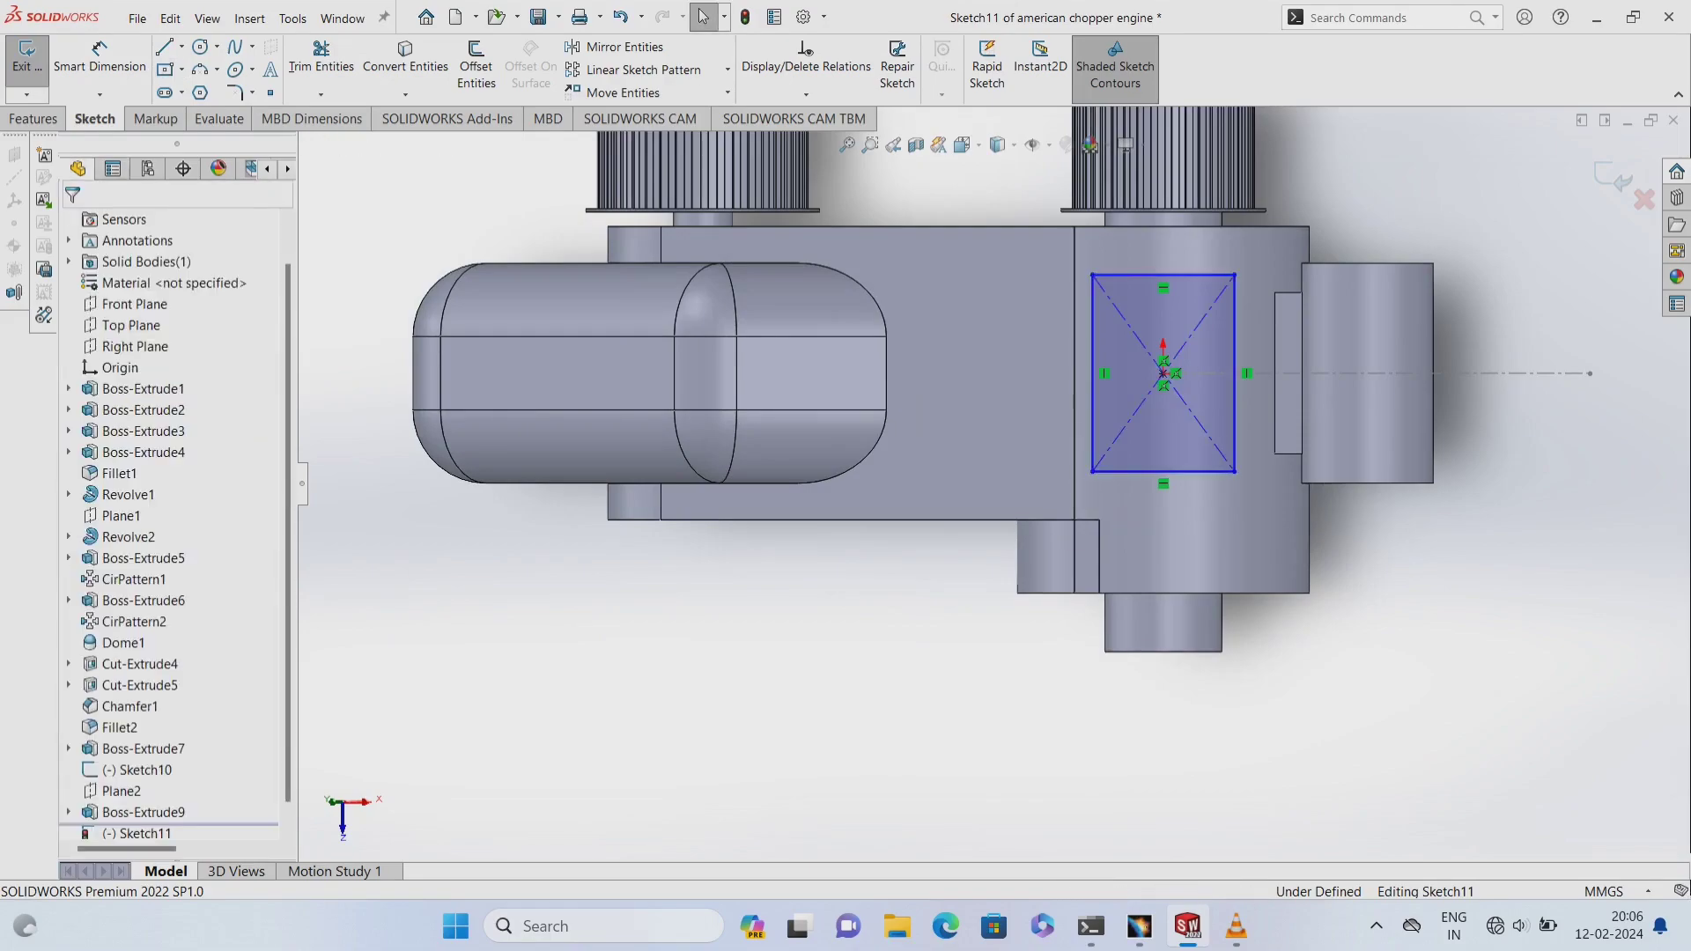
- Delete both construction diagonals of the rectangle
left_click(1207, 432)
key("Delete")
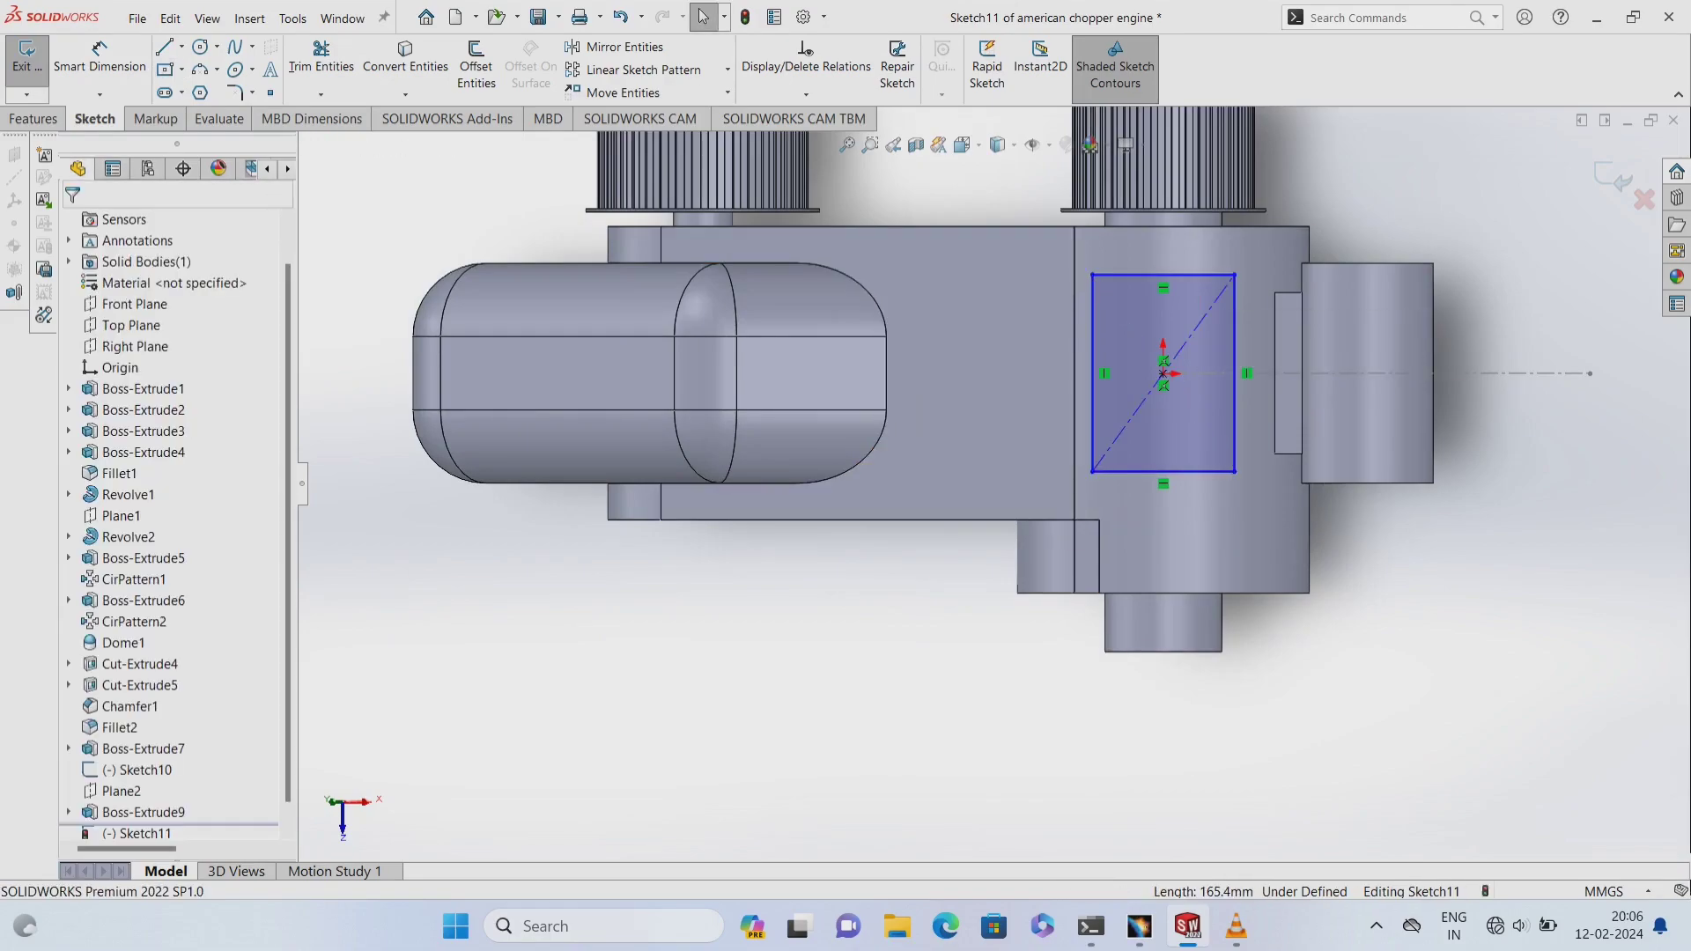
left_click(1198, 326)
key("Delete")
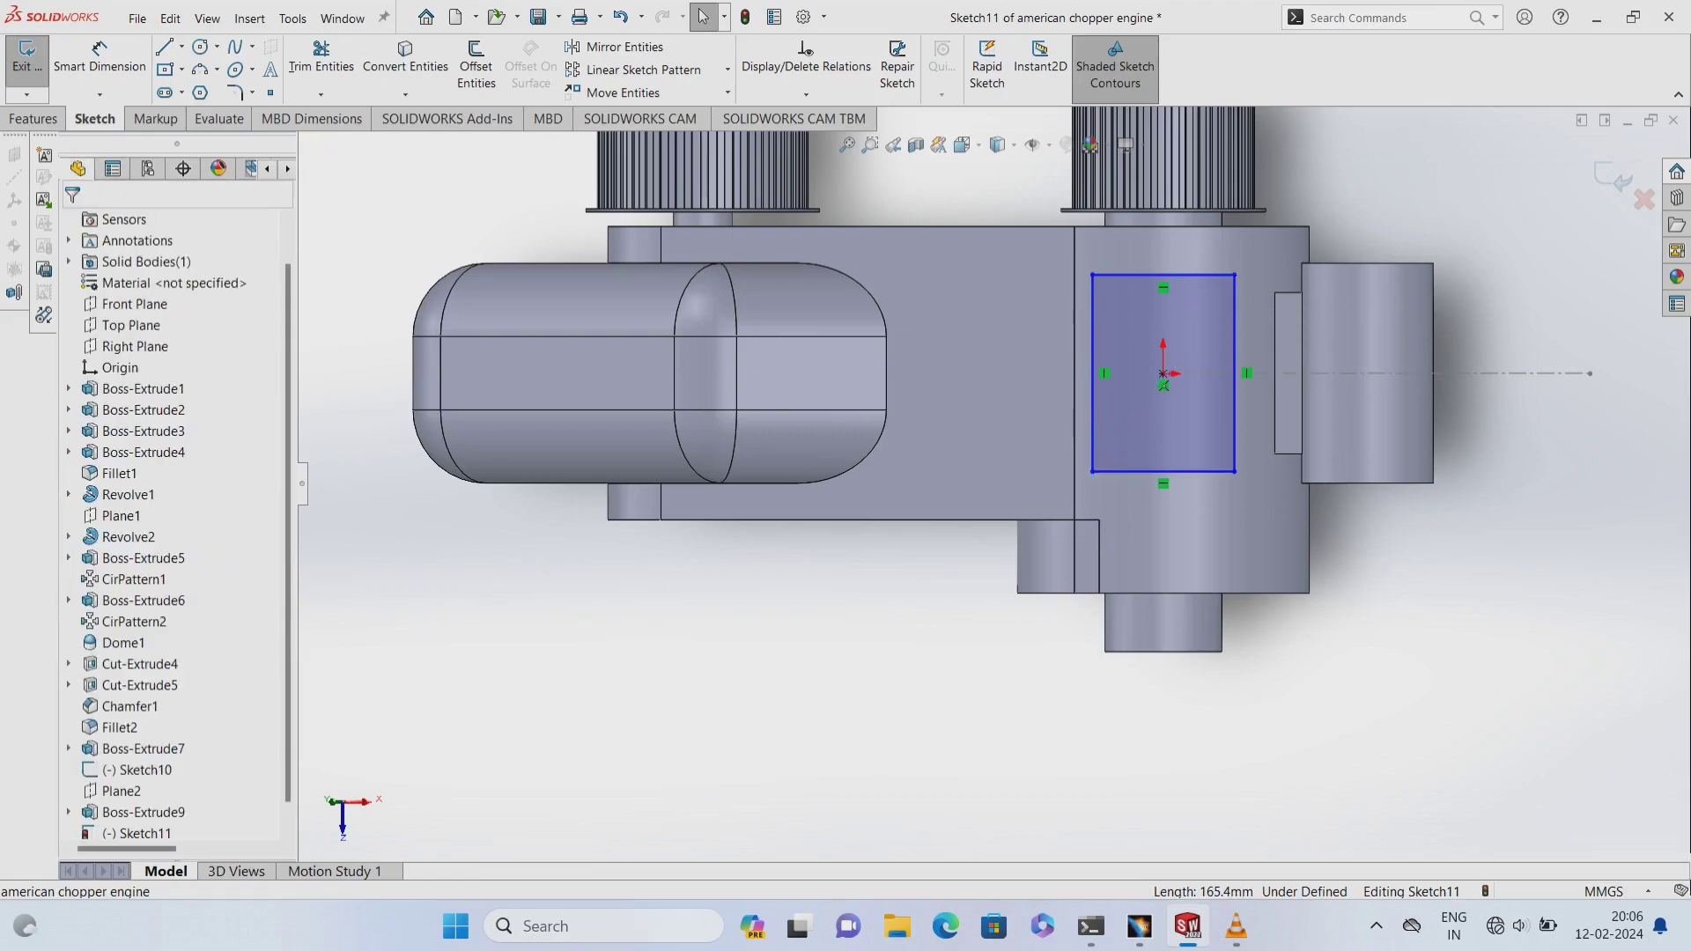
- Dimension the rectangle's left edge to 190 mm
left_click(100, 53)
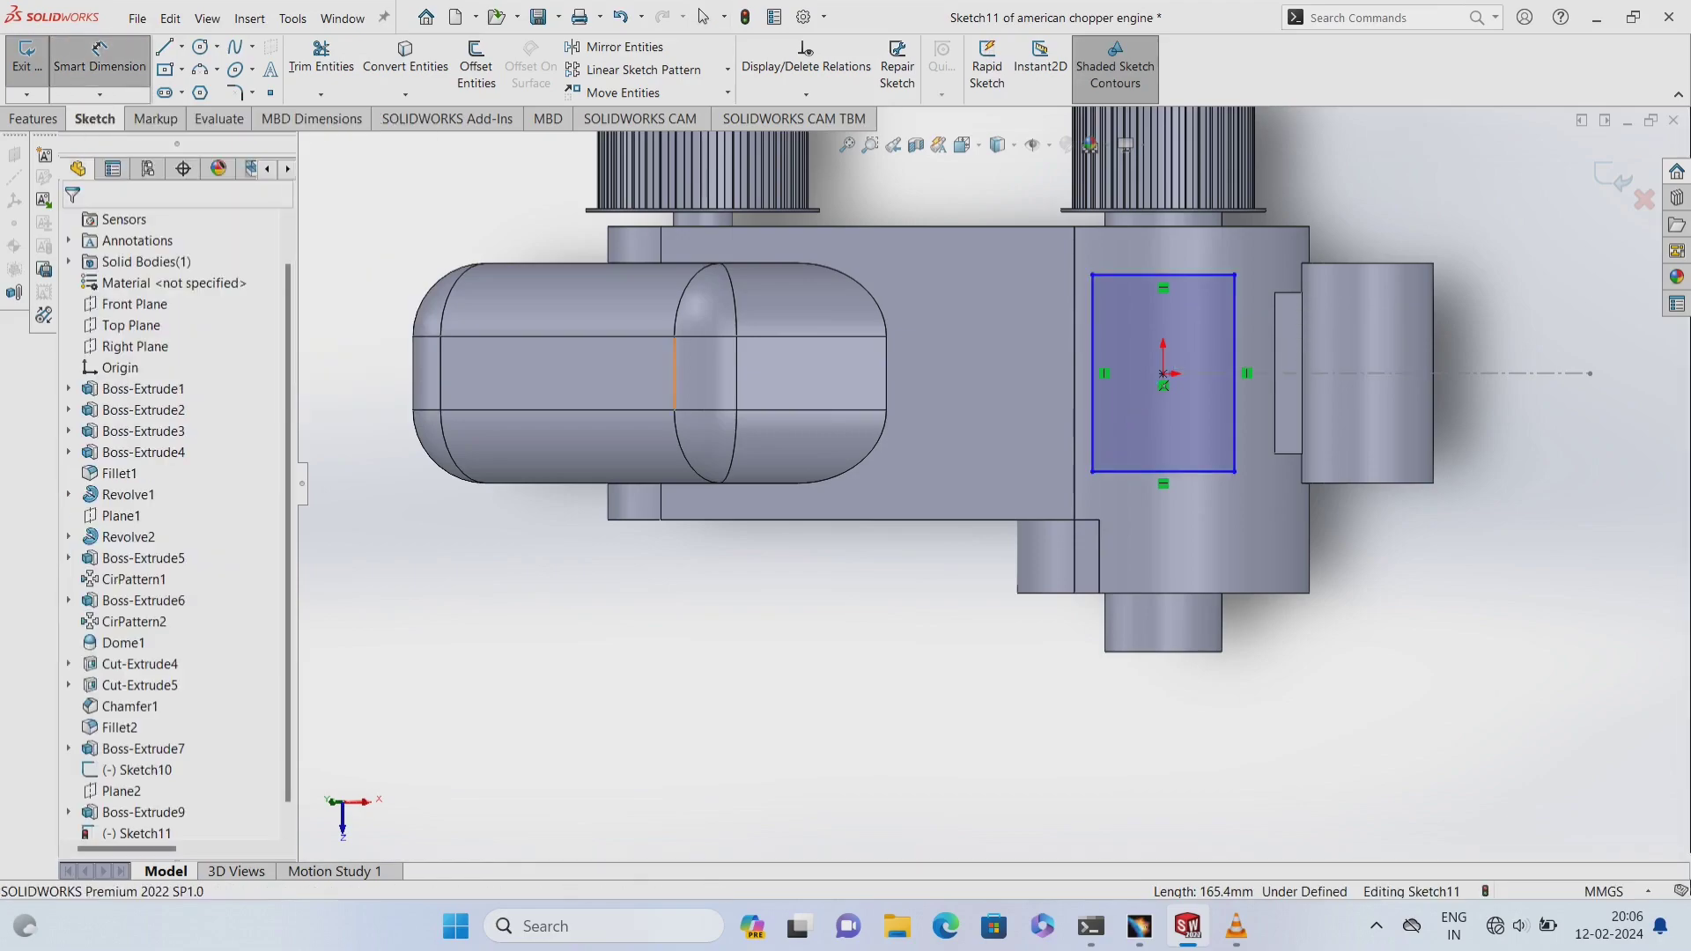
left_click(1092, 338)
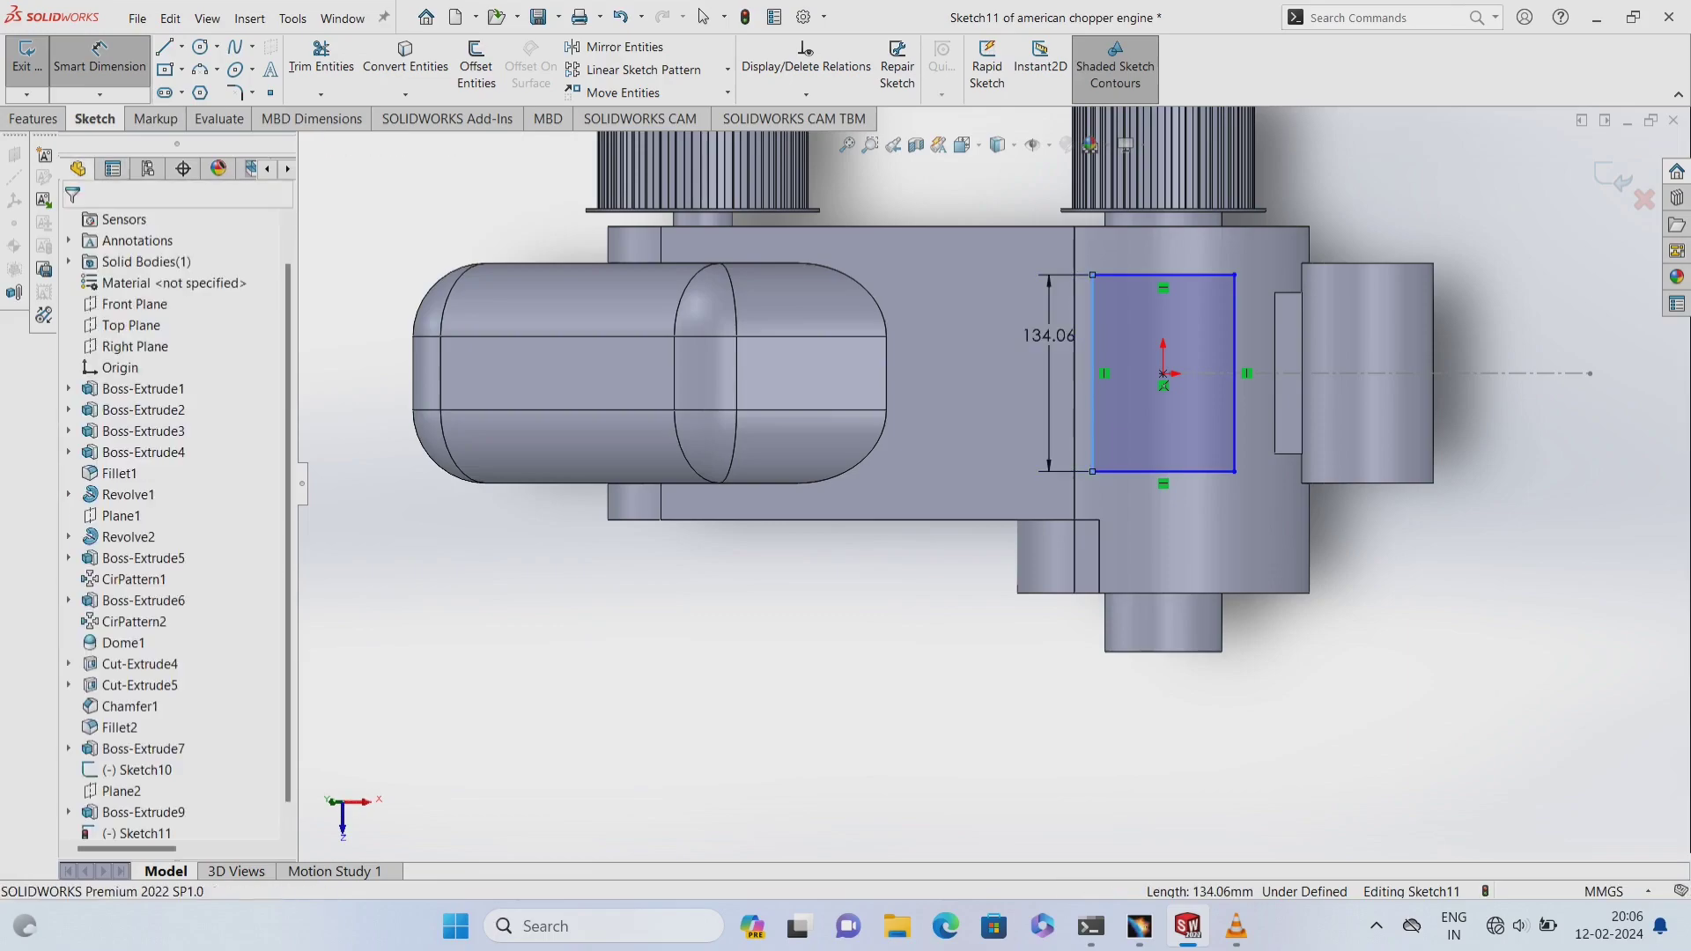
left_click(1048, 353)
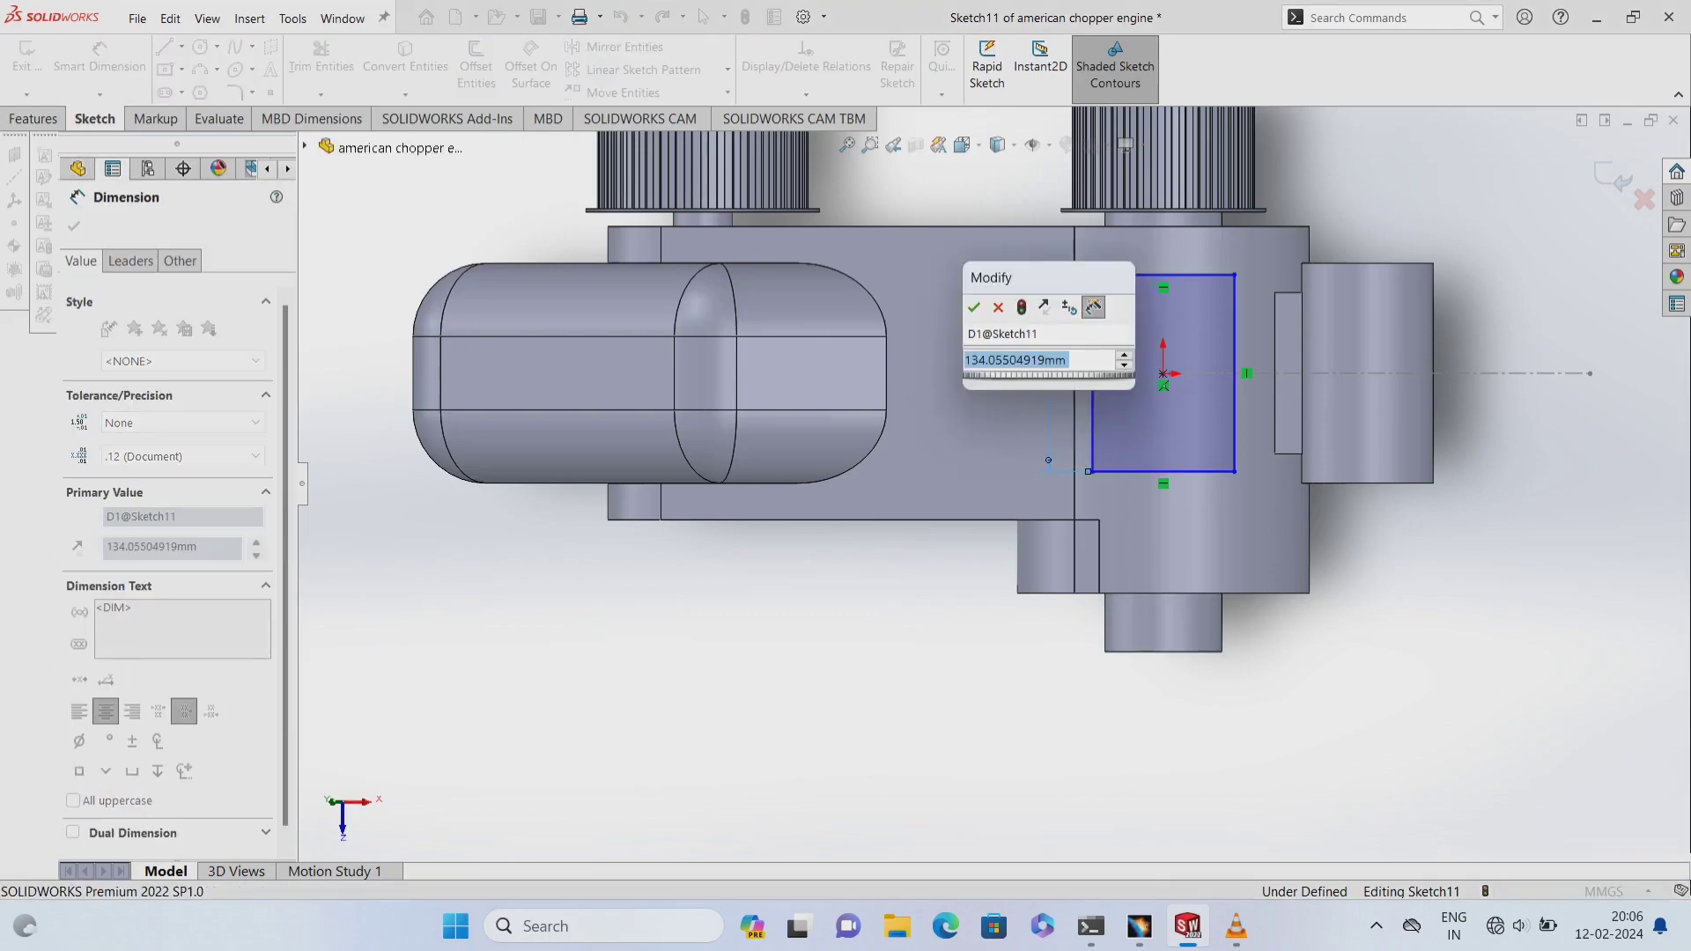
type("190")
key("Return")
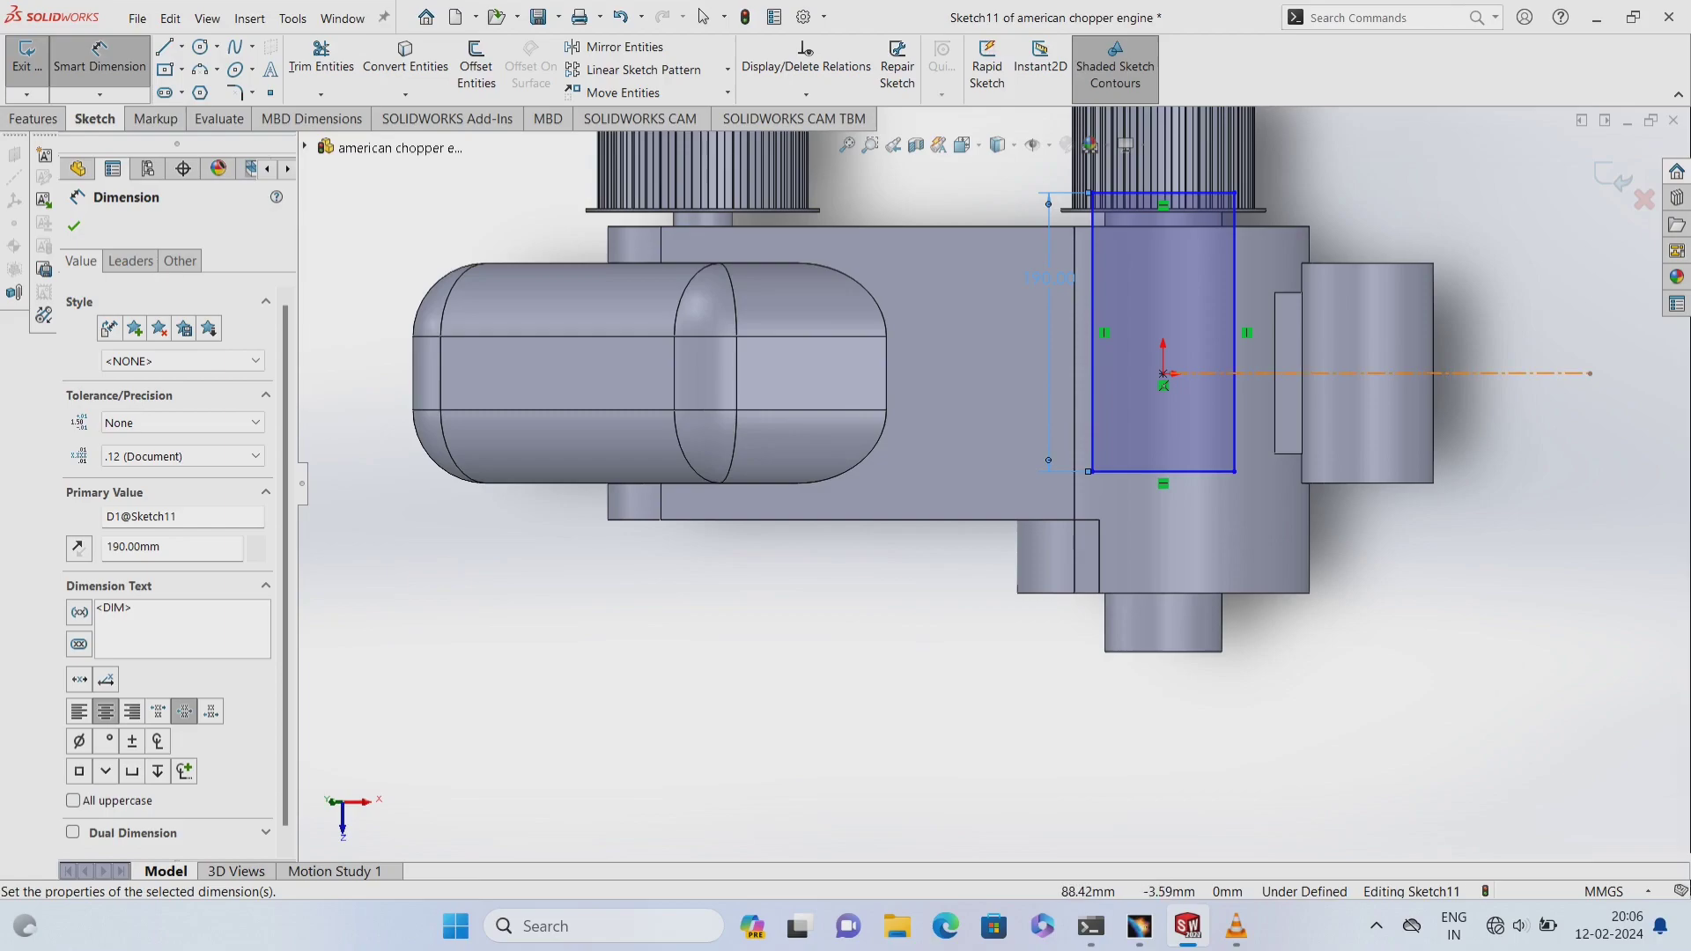
key("Escape")
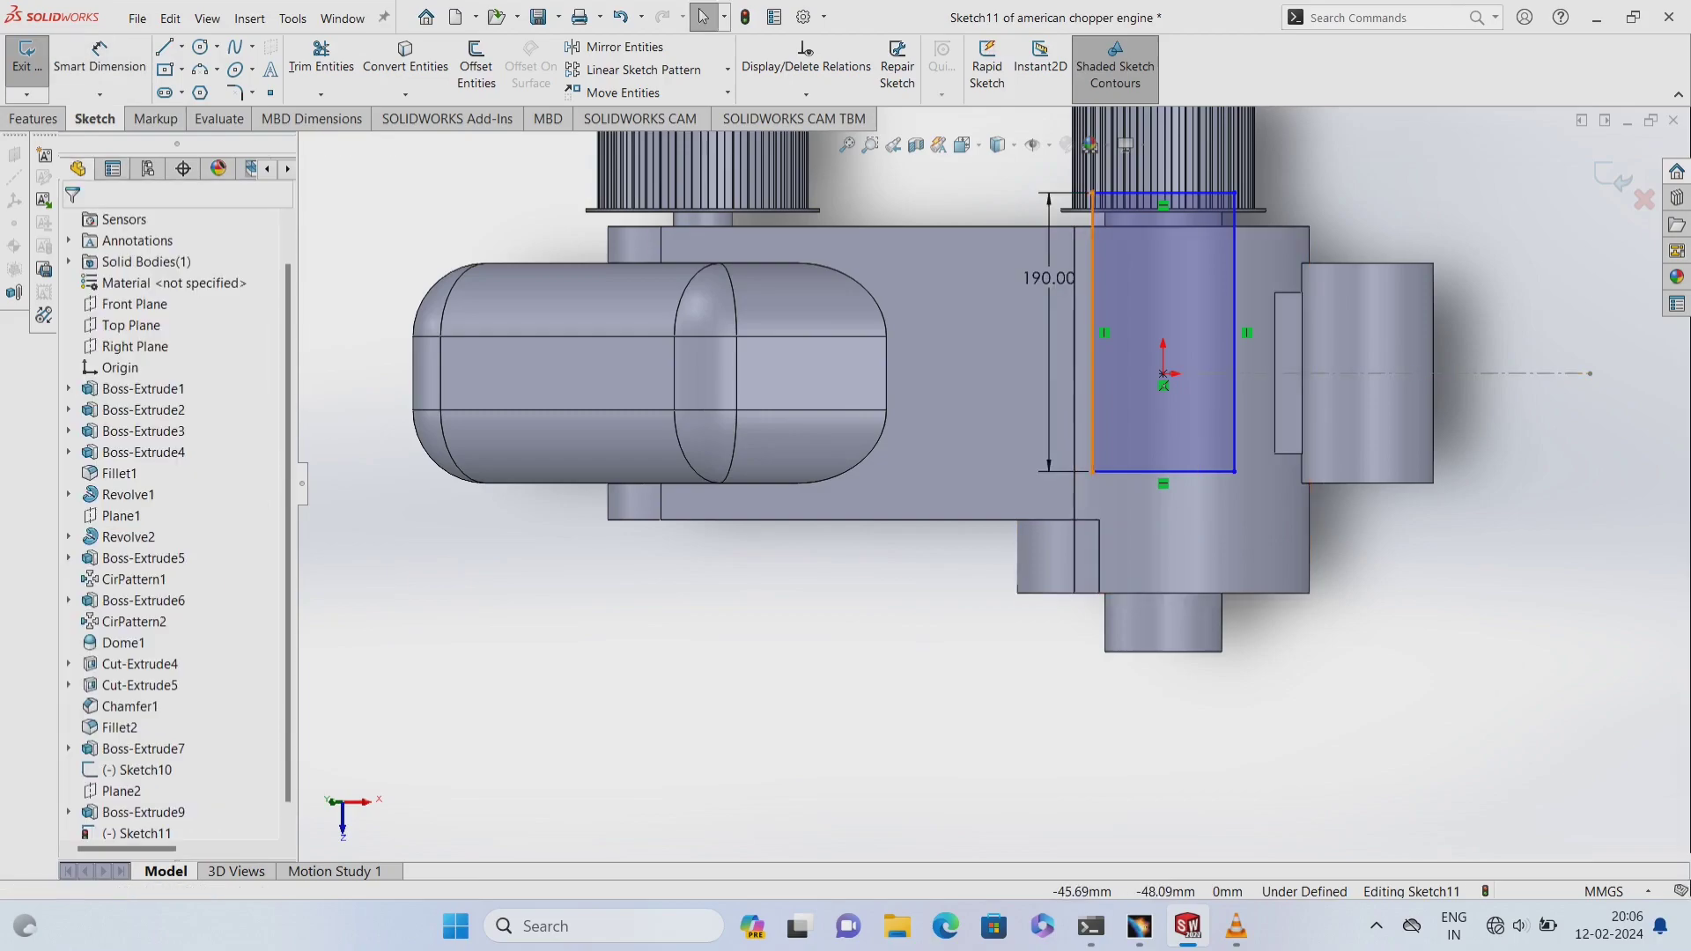
- Make all four rectangle edges equal
left_click(1092, 332)
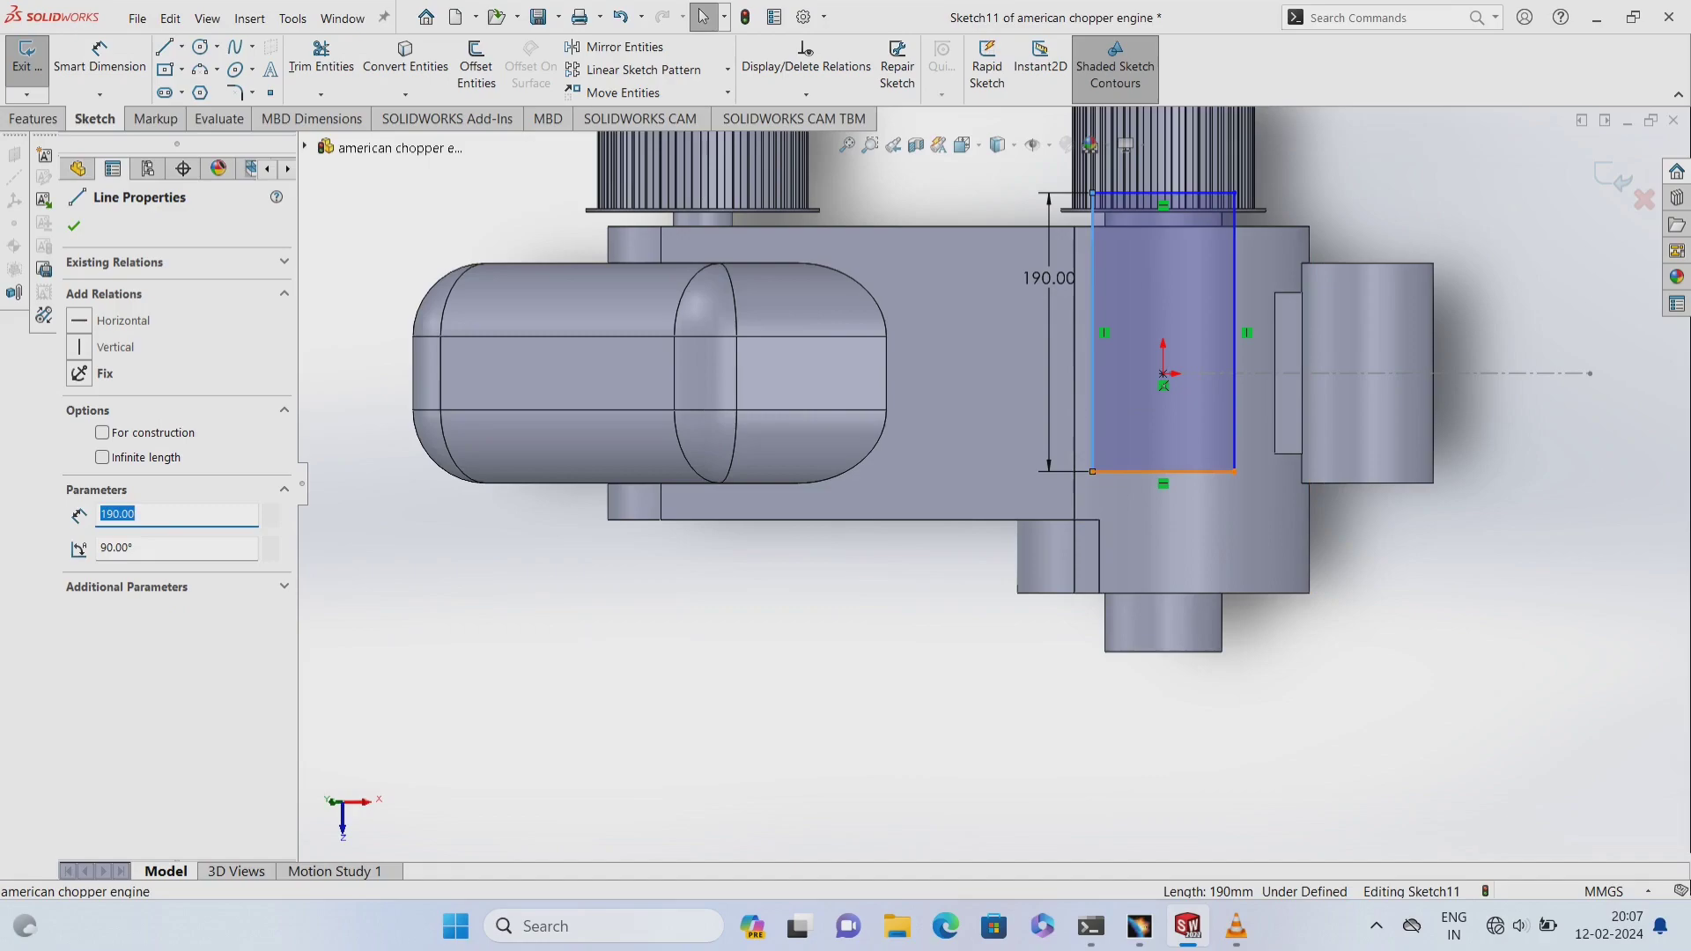
left_click(1234, 370, "ctrl")
left_click(1145, 471, "ctrl")
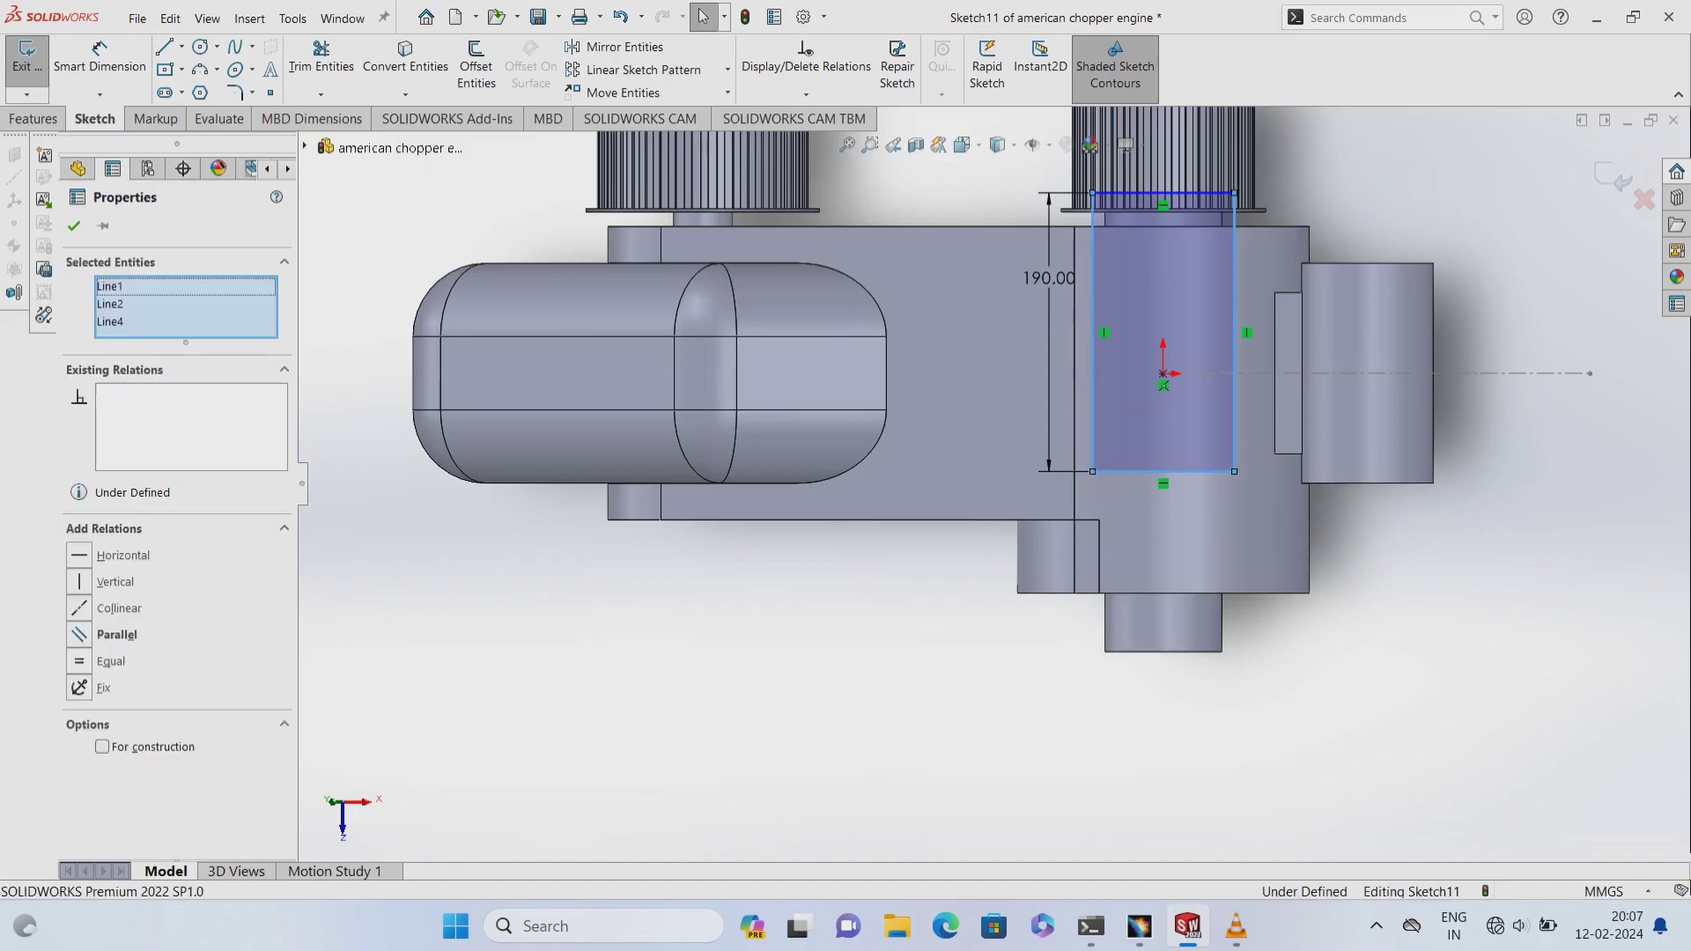
left_click(1136, 193, "ctrl")
left_click(79, 678)
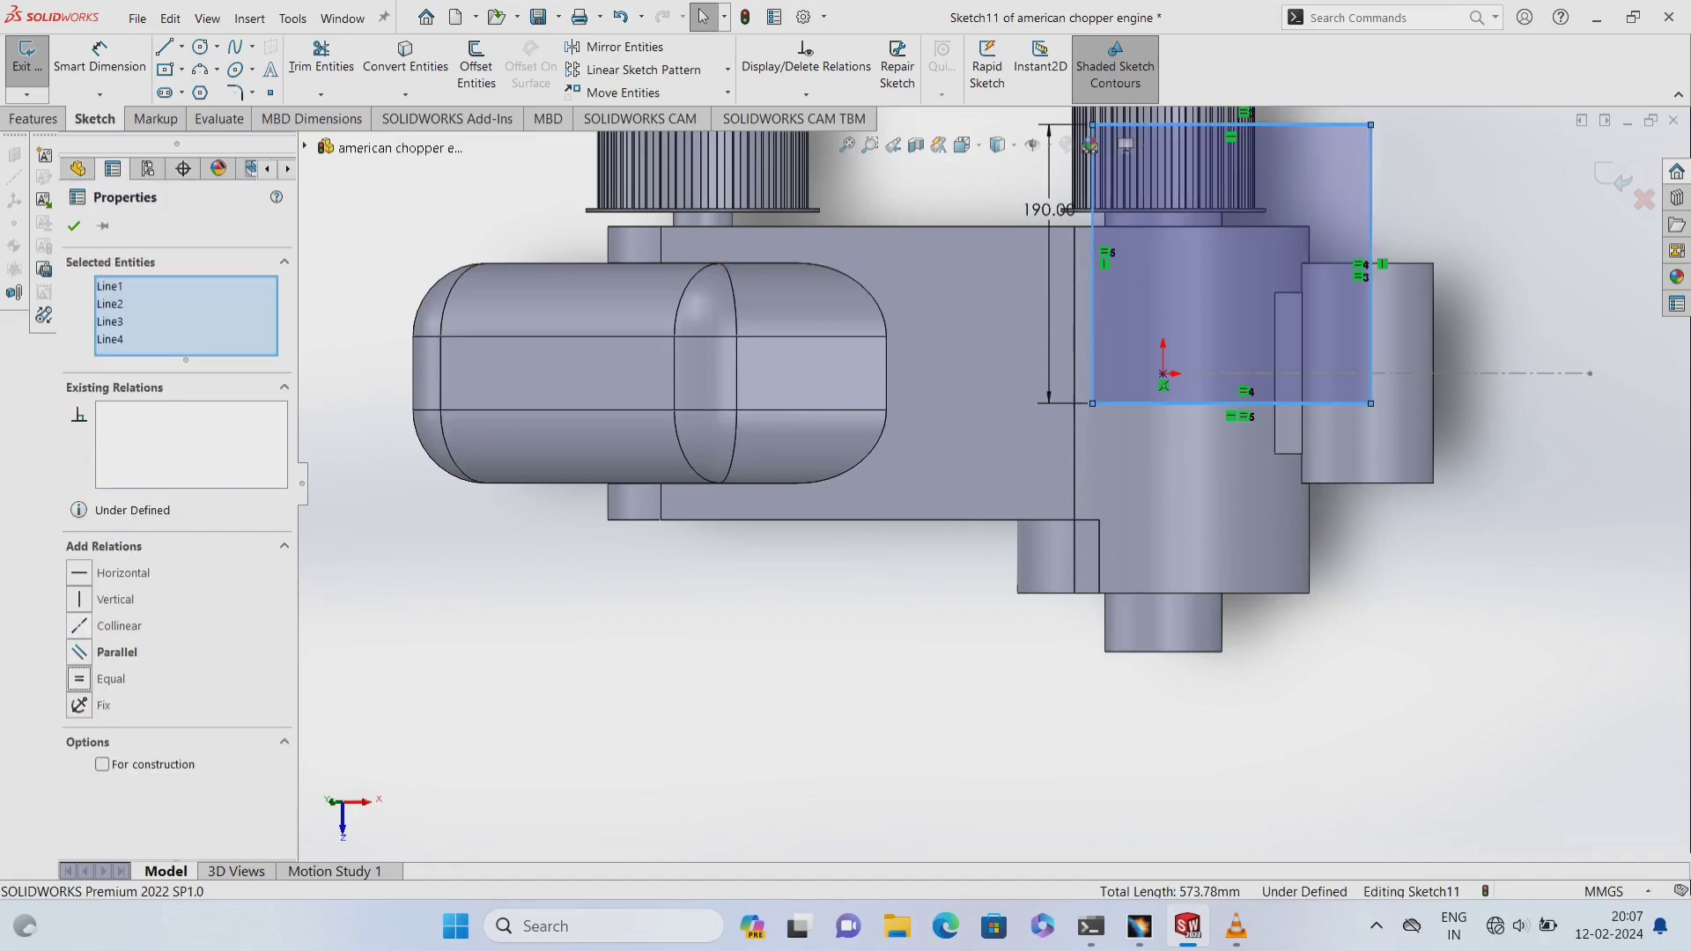
key("Escape")
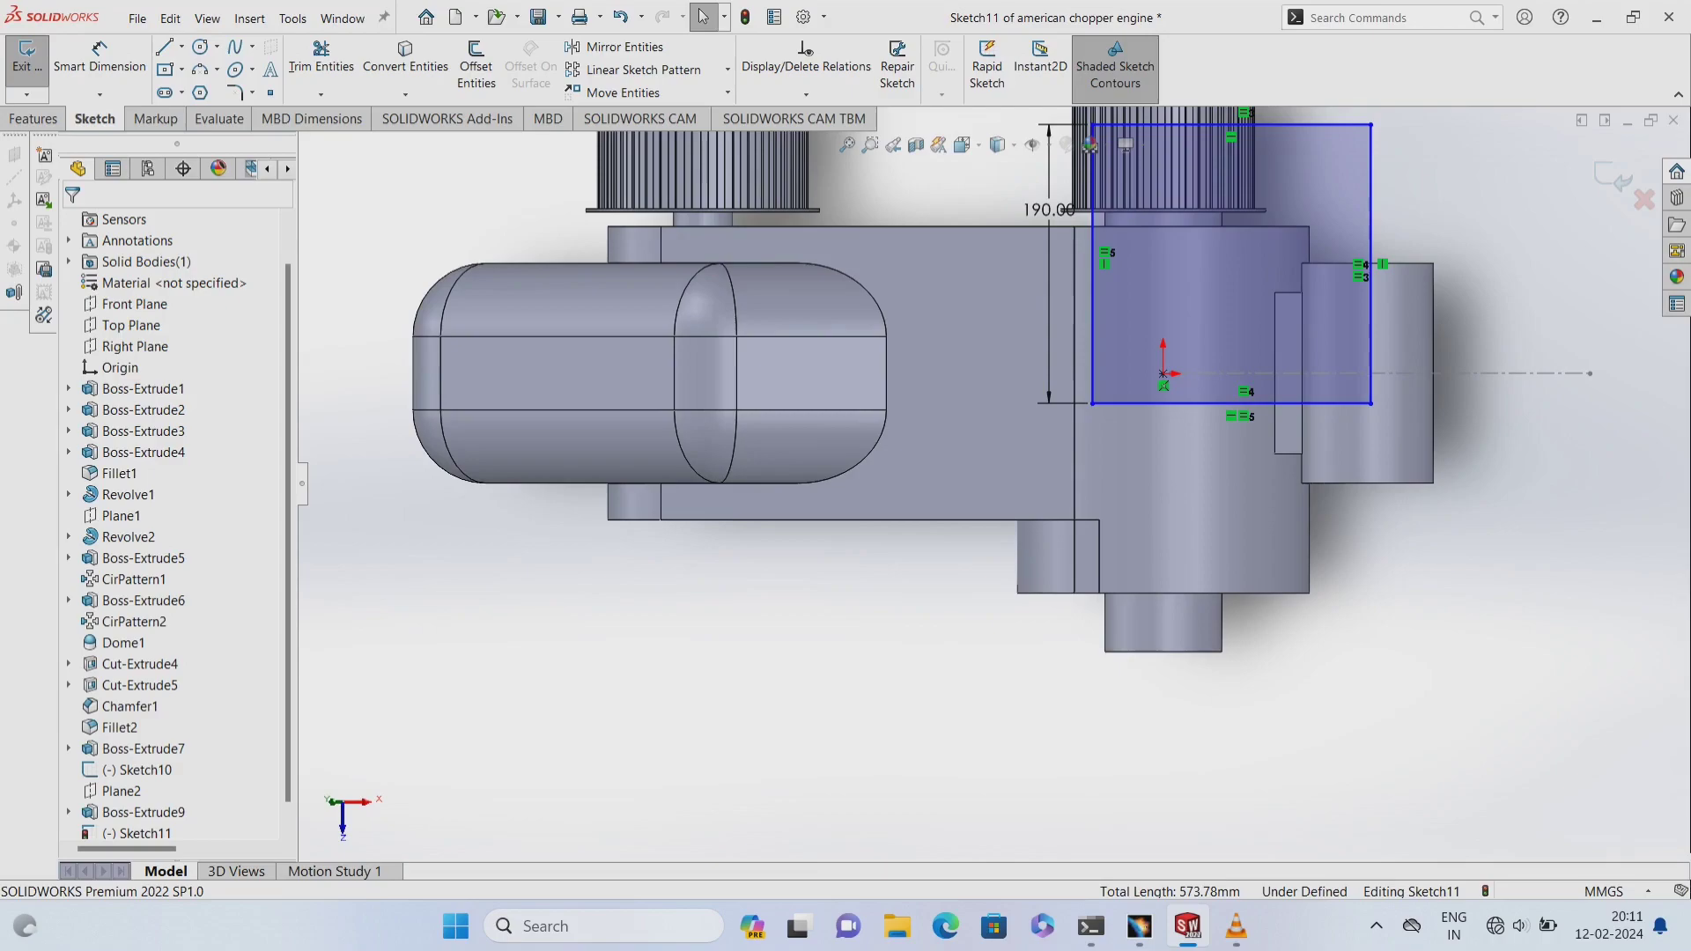
- Dimension the rectangle's bottom edge 95 mm from the origin
left_click(99, 55)
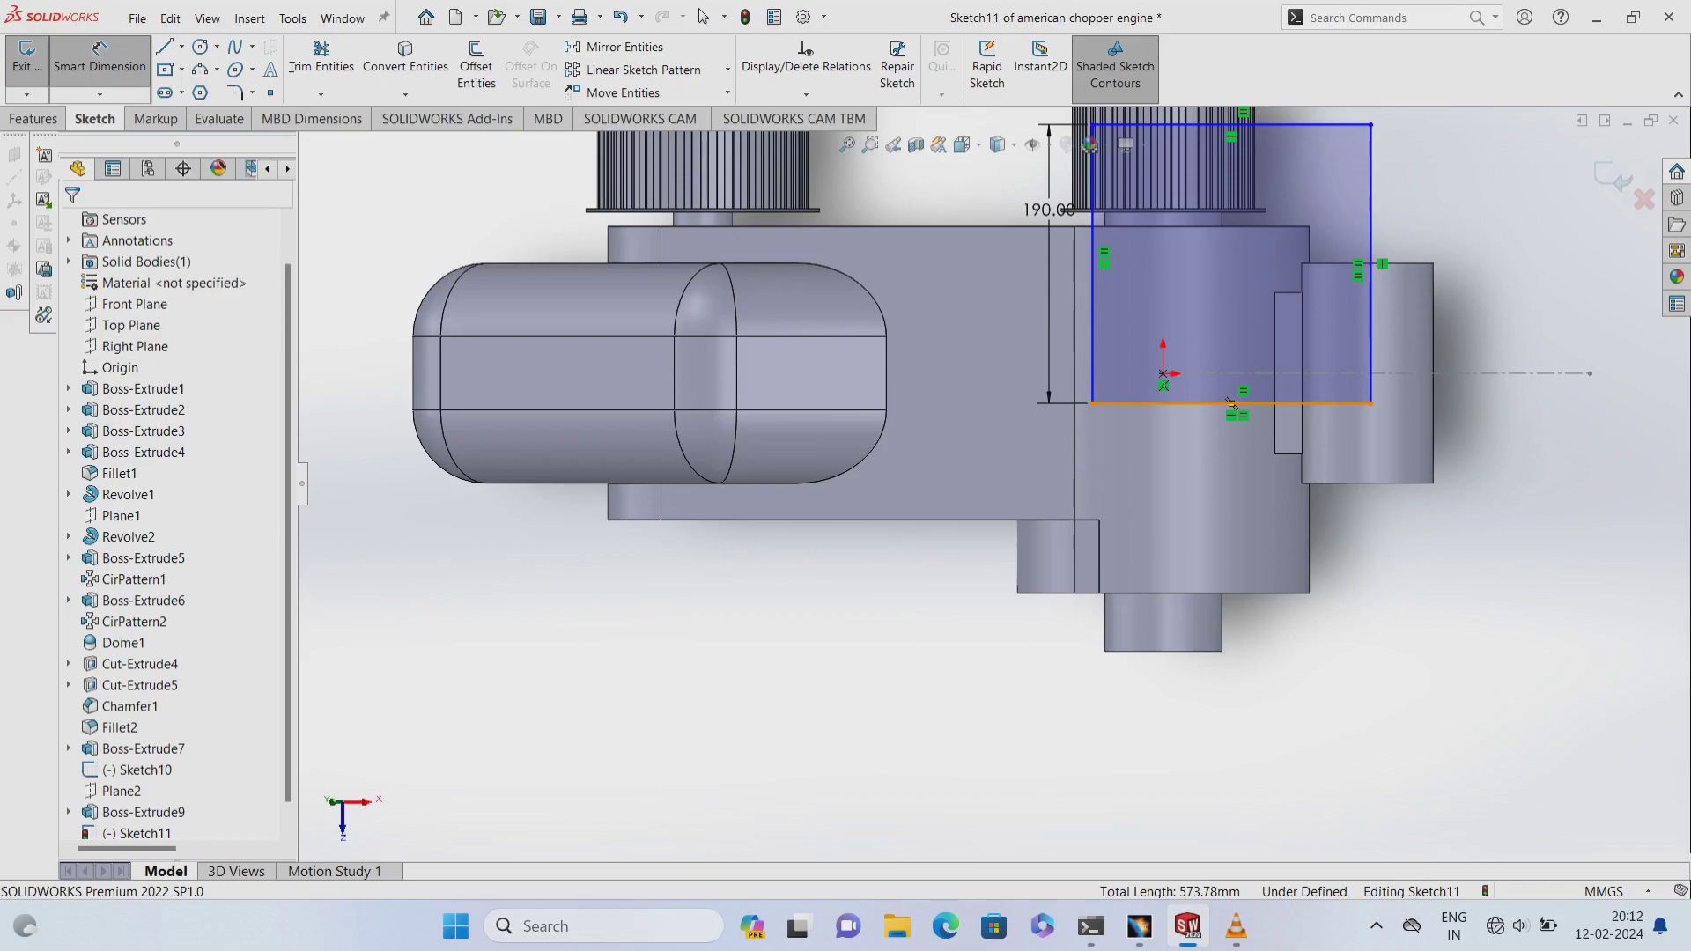
left_click(1232, 404)
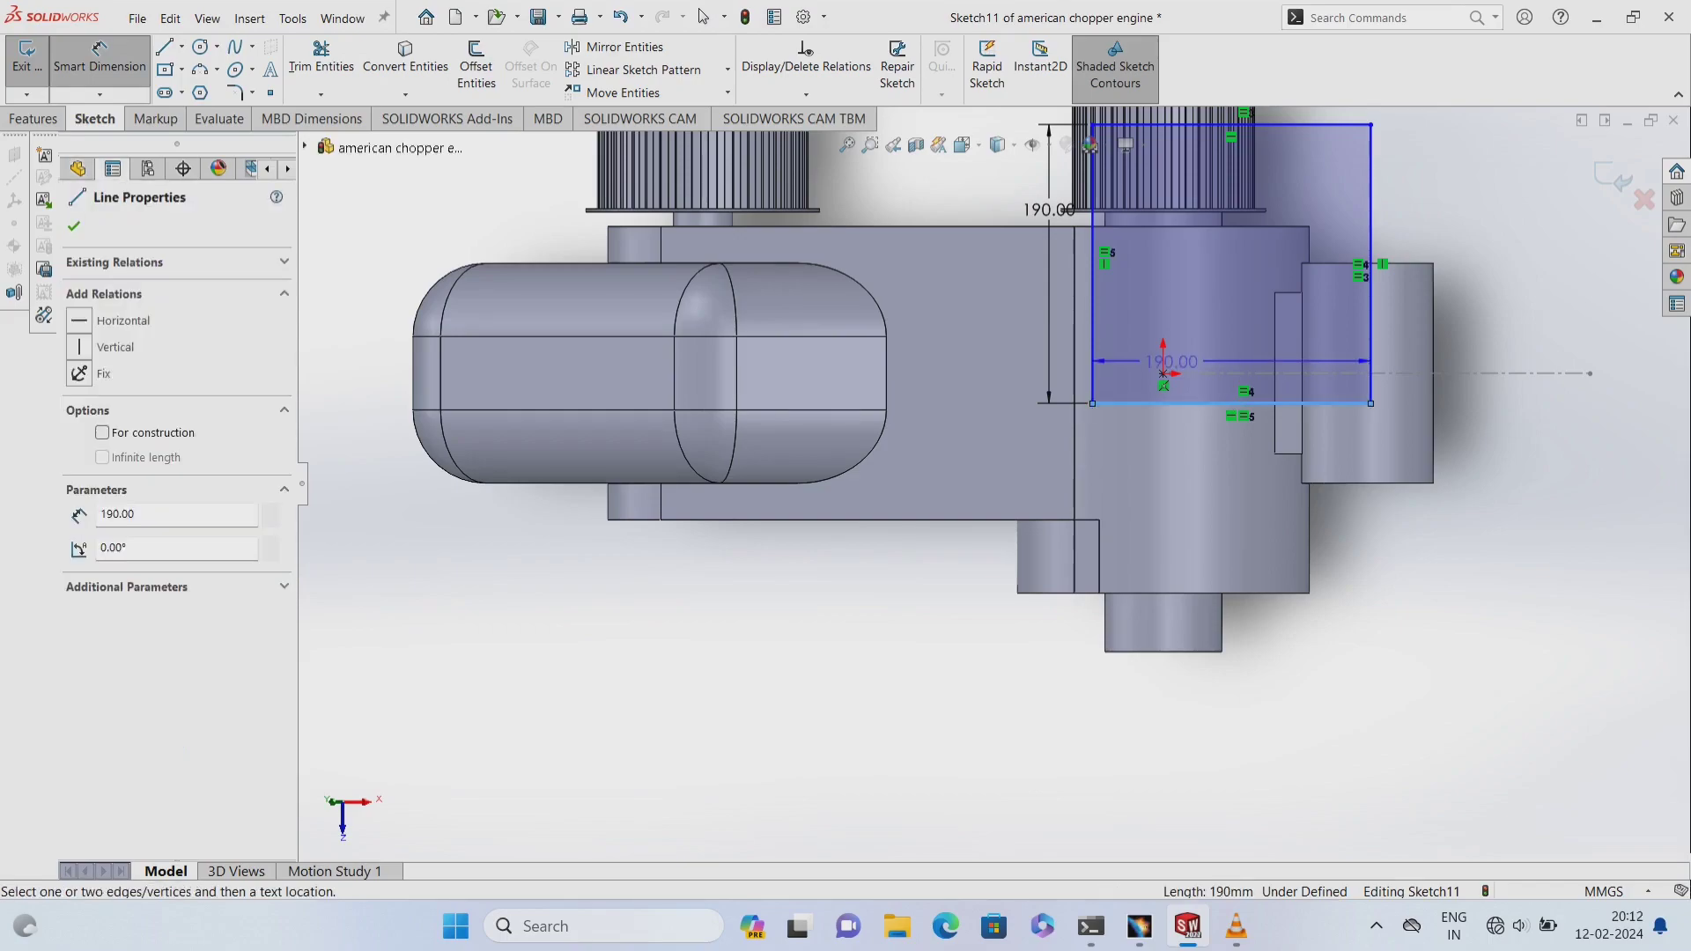
left_click(1162, 374)
left_click(969, 412)
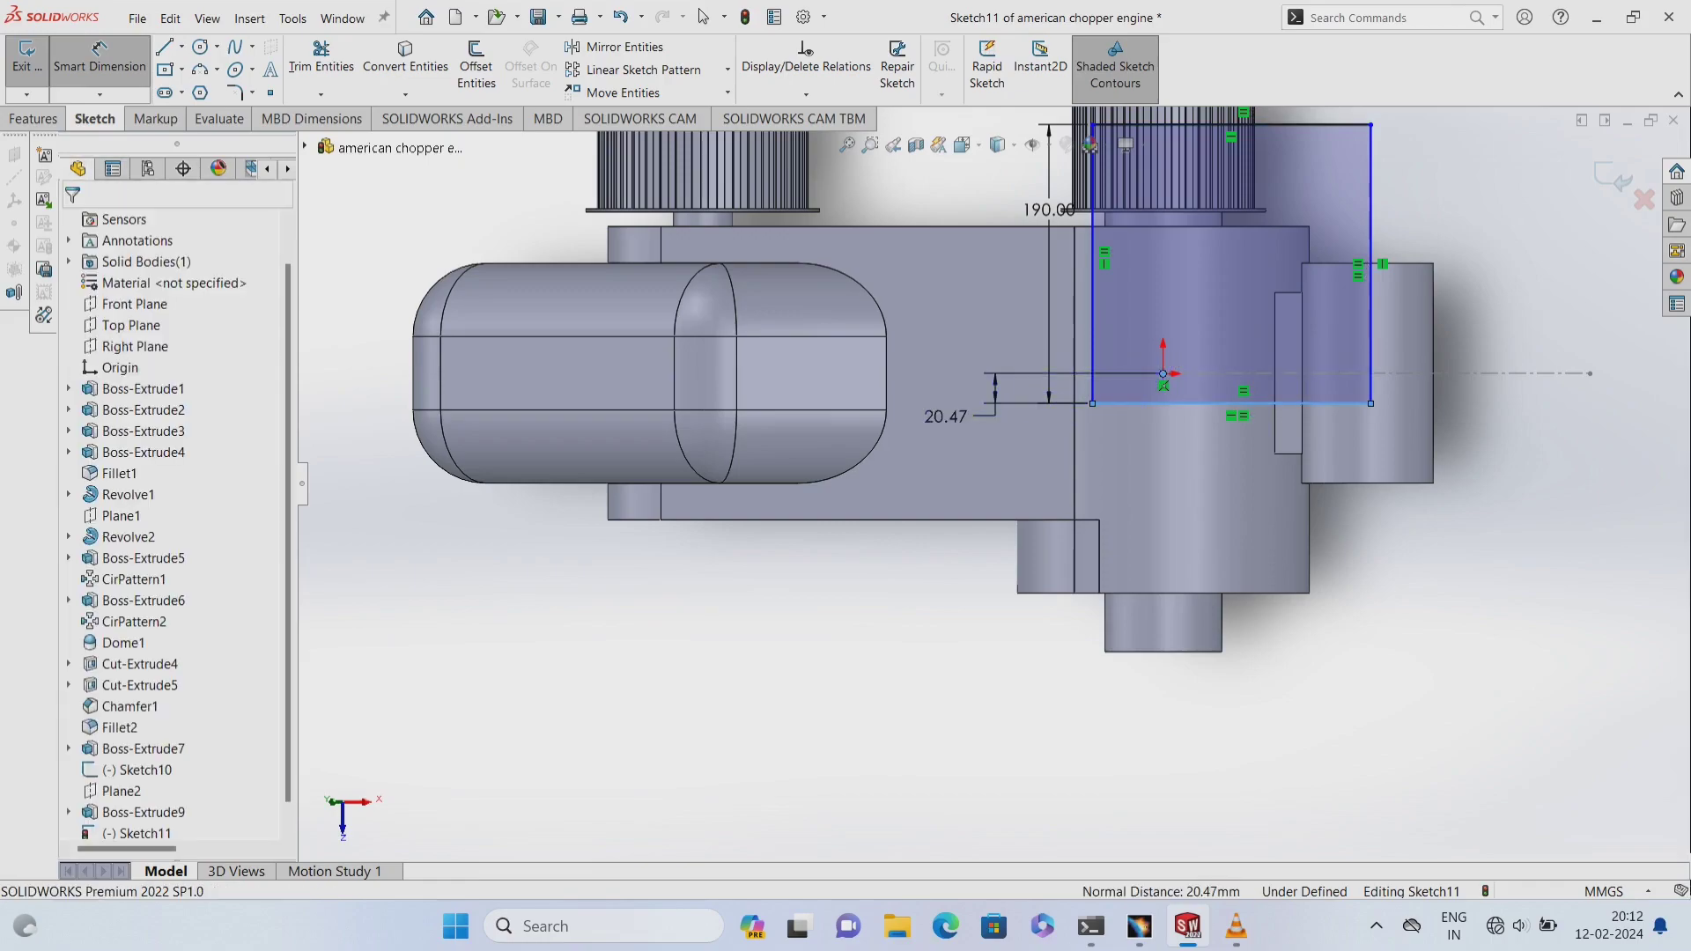
type("=")
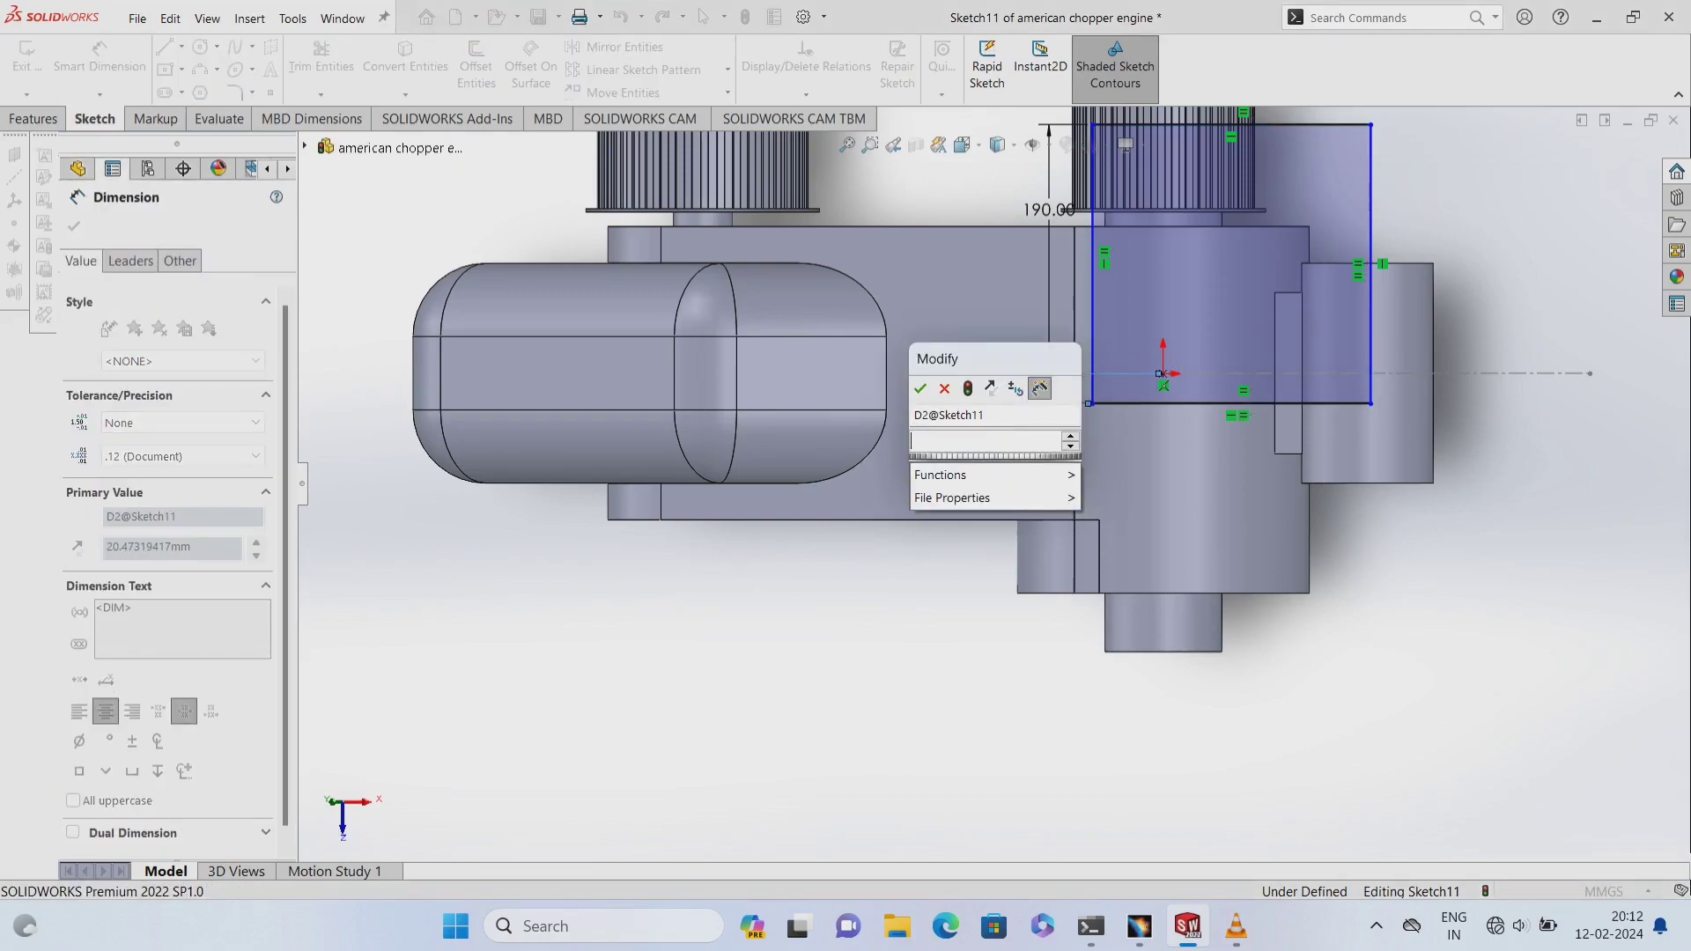
key("Escape")
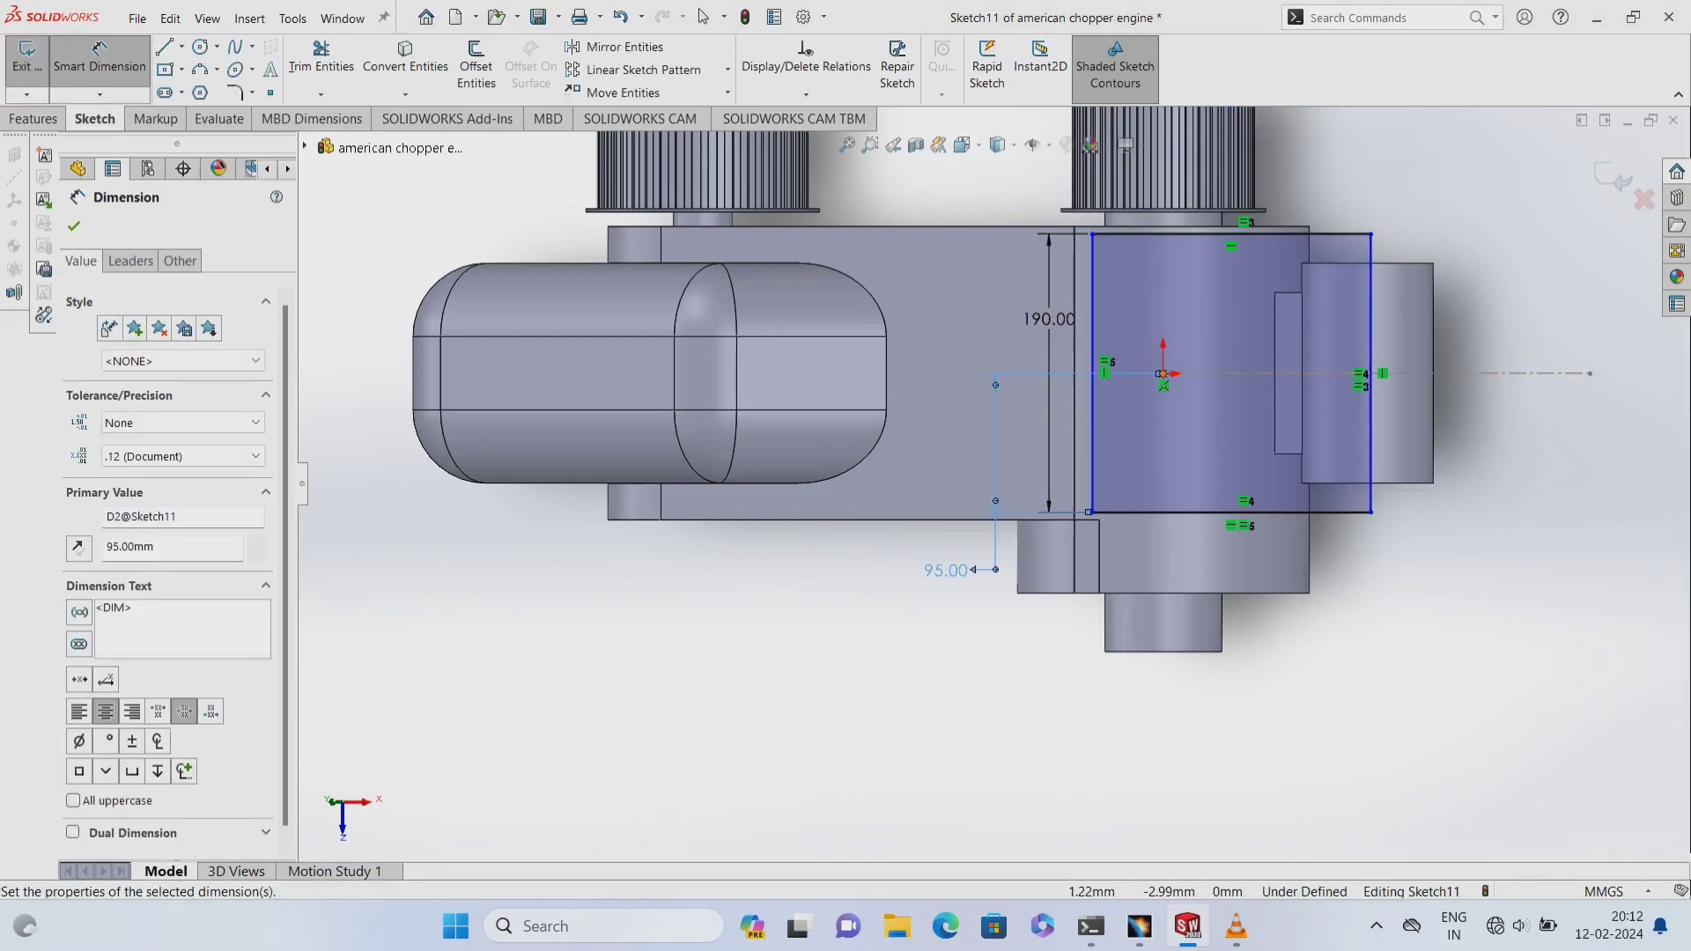
- Dimension the rectangle's left edge 95 mm from the origin
left_click(1163, 379)
left_click(1092, 414)
left_click(1162, 374)
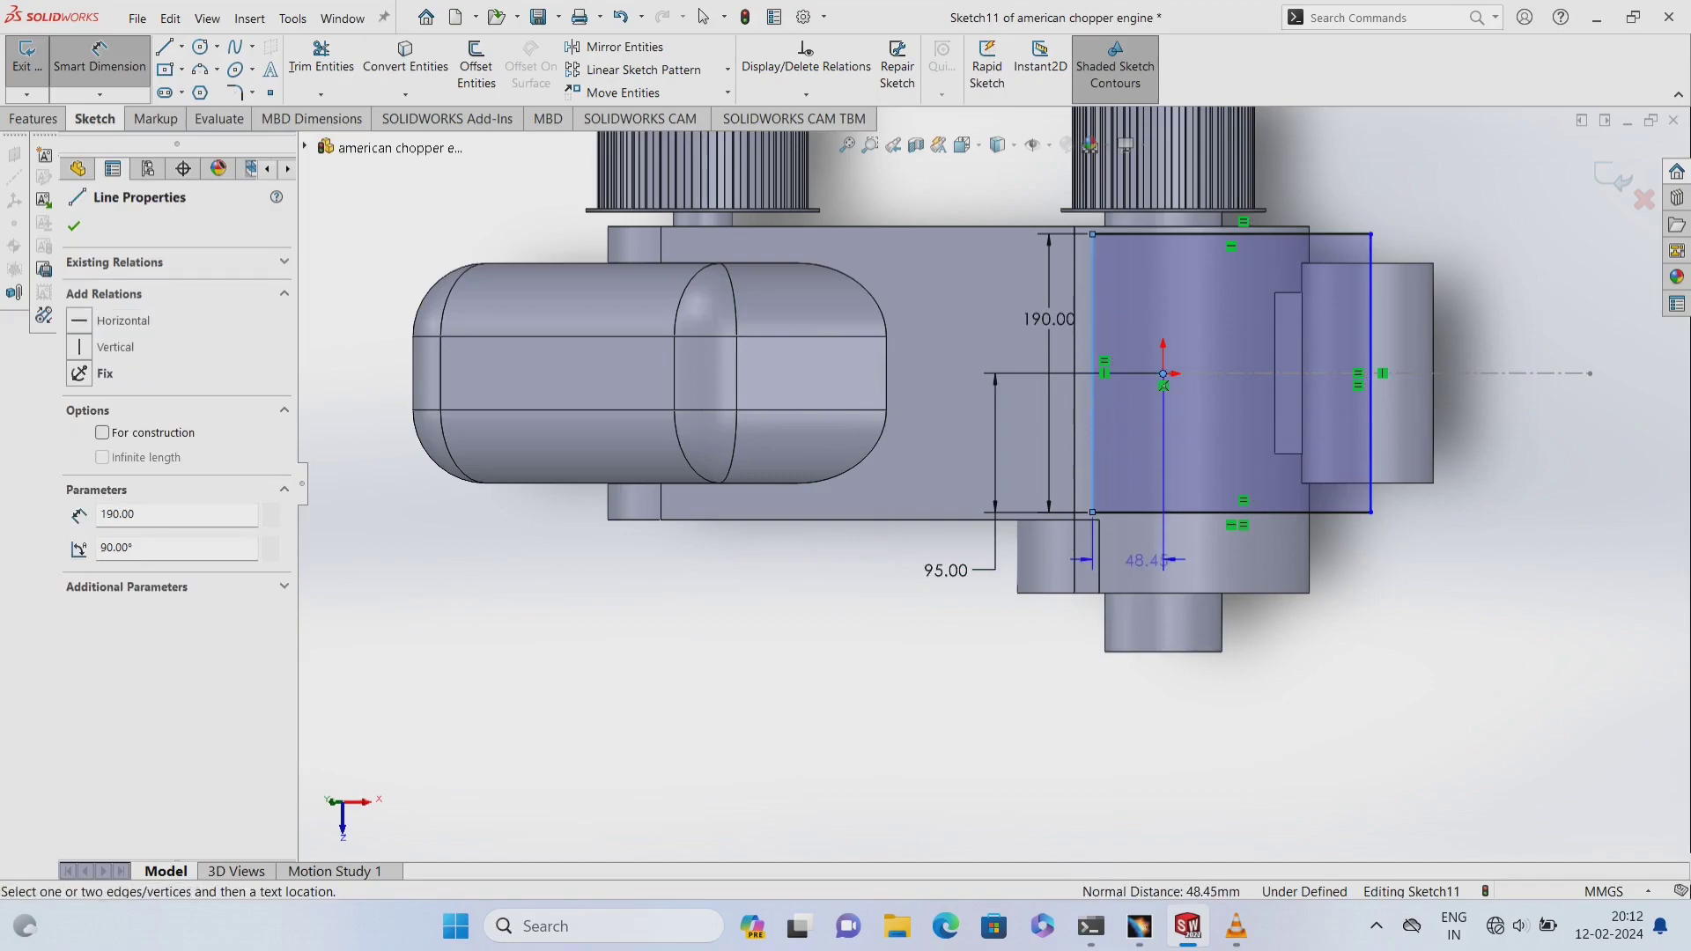
left_click(1144, 572)
type("95")
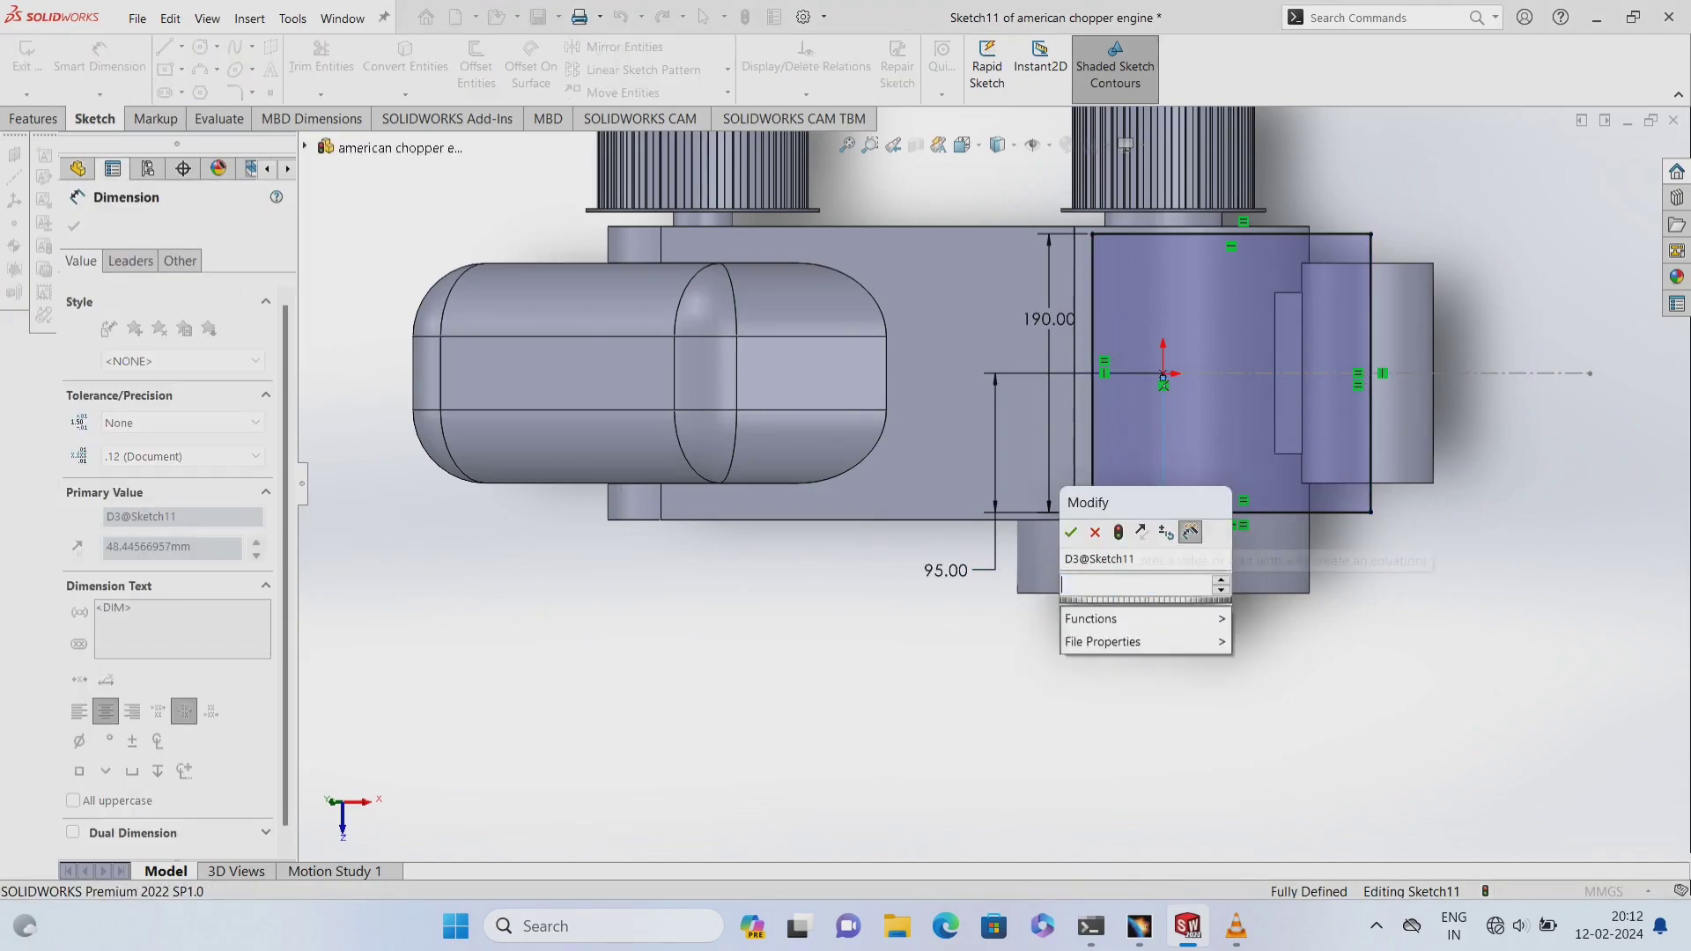
key("Return")
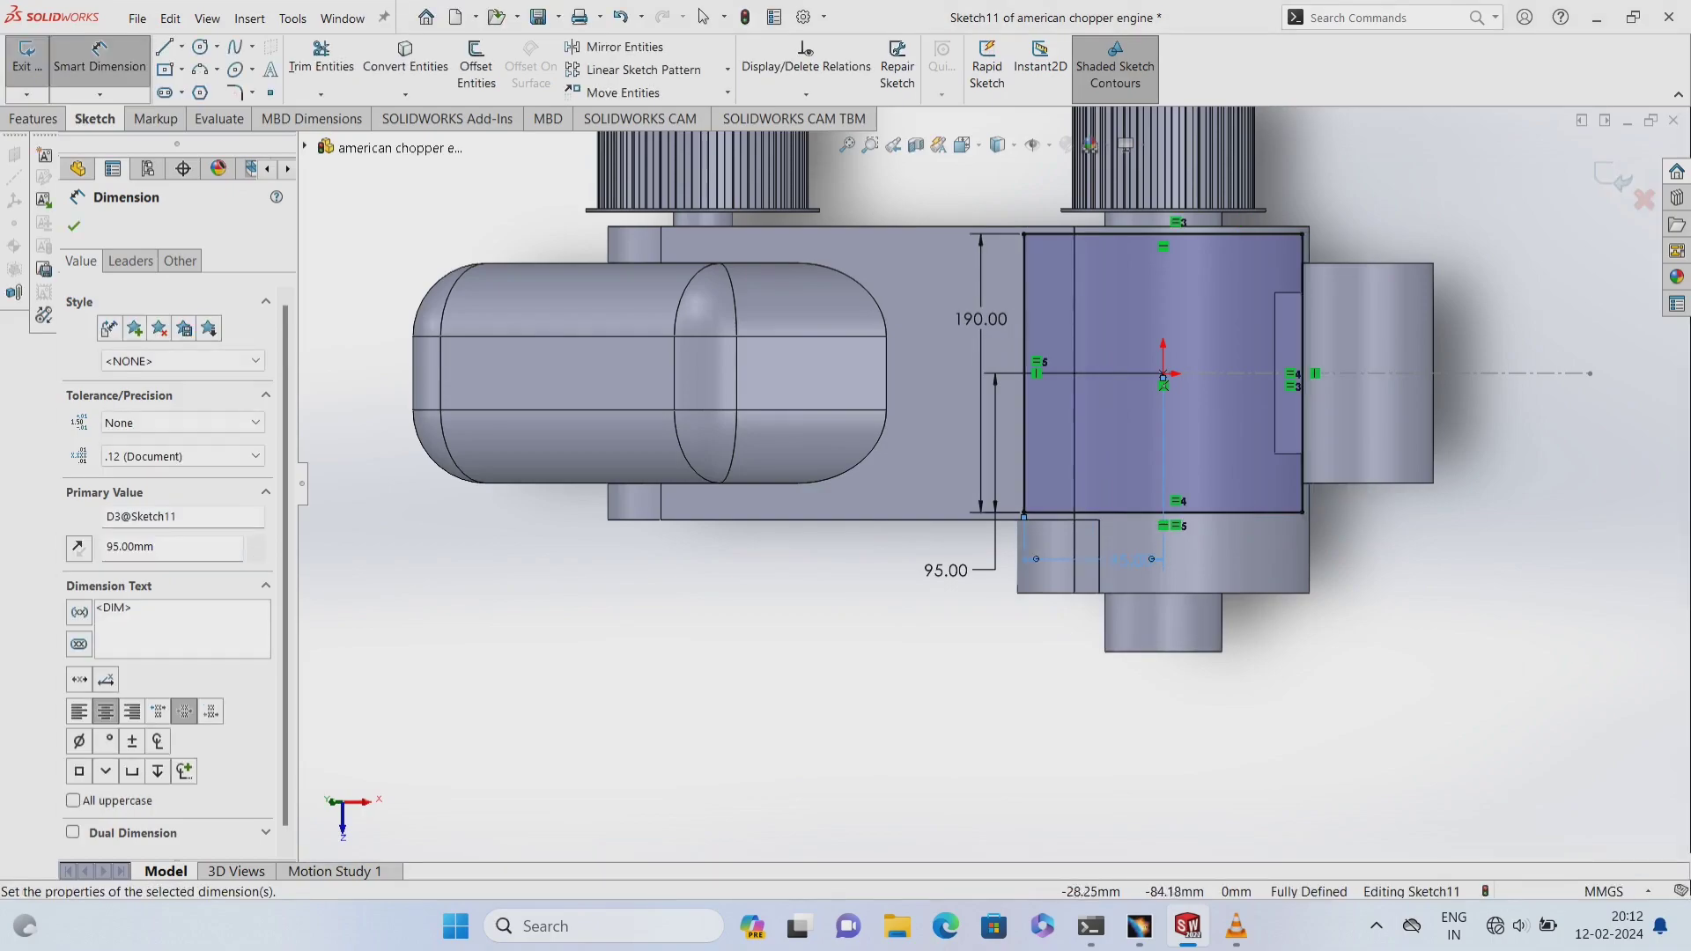
key("Escape")
- Exit the sketch and start a boss extrude ending Up To Vertex at a sketch point
left_click(26, 55)
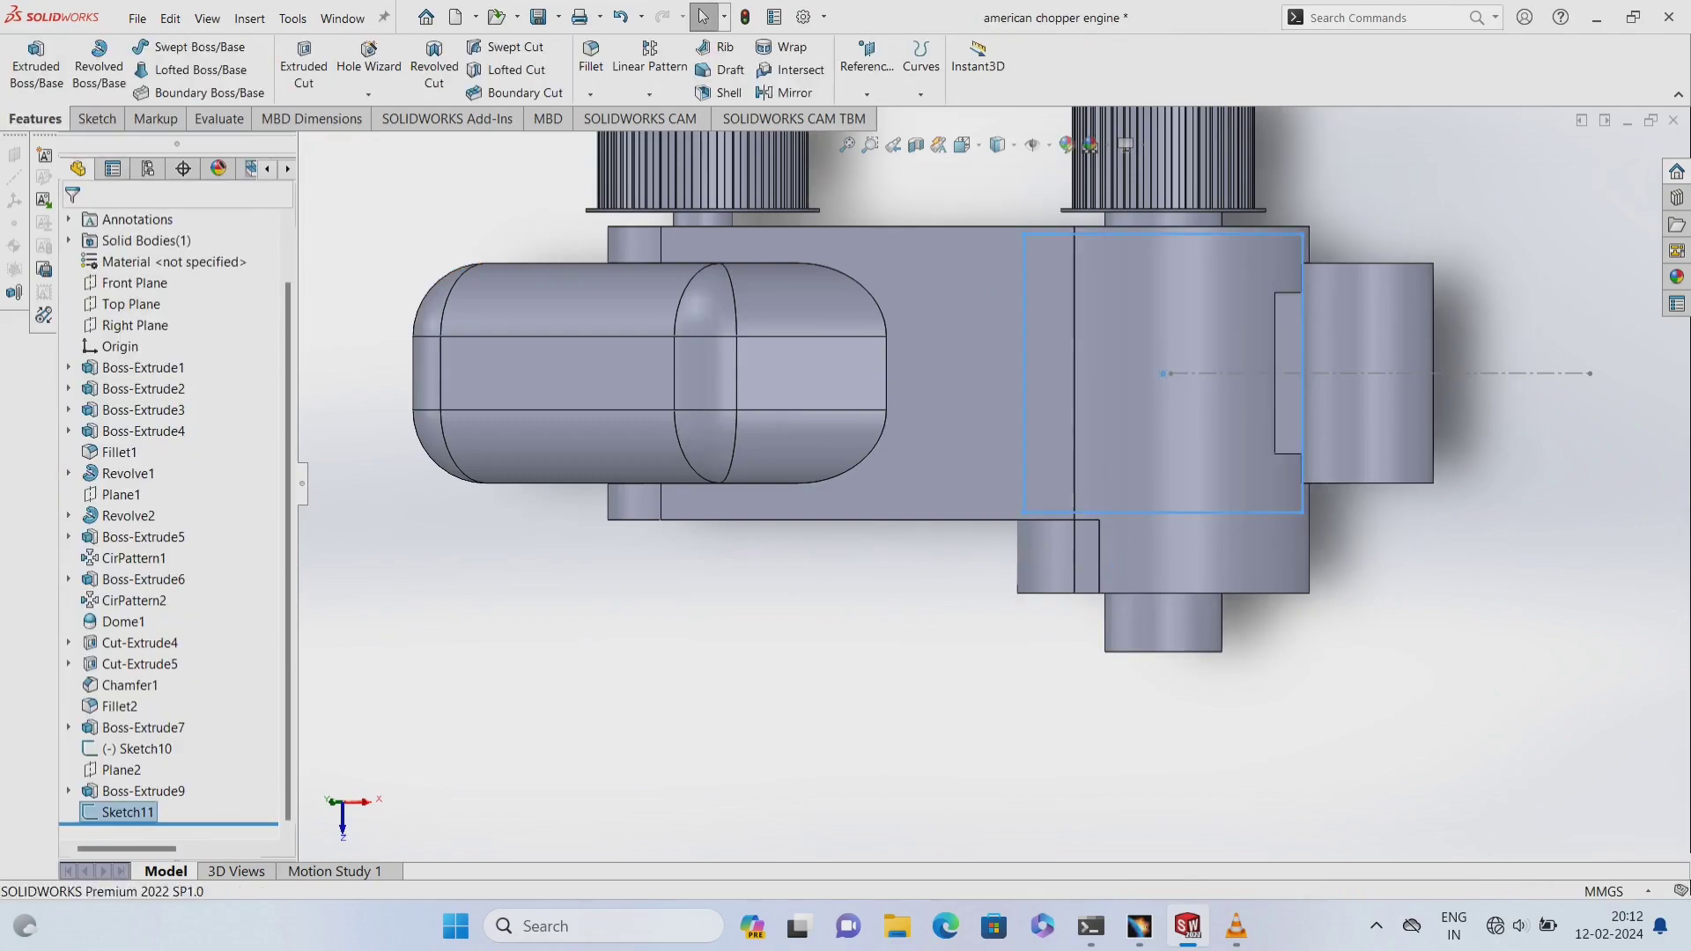
mouse_move(968, 475)
middle_mouse_down()
mouse_move(880, 528)
mouse_move(925, 546)
mouse_move(880, 440)
mouse_move(925, 493)
middle_mouse_up()
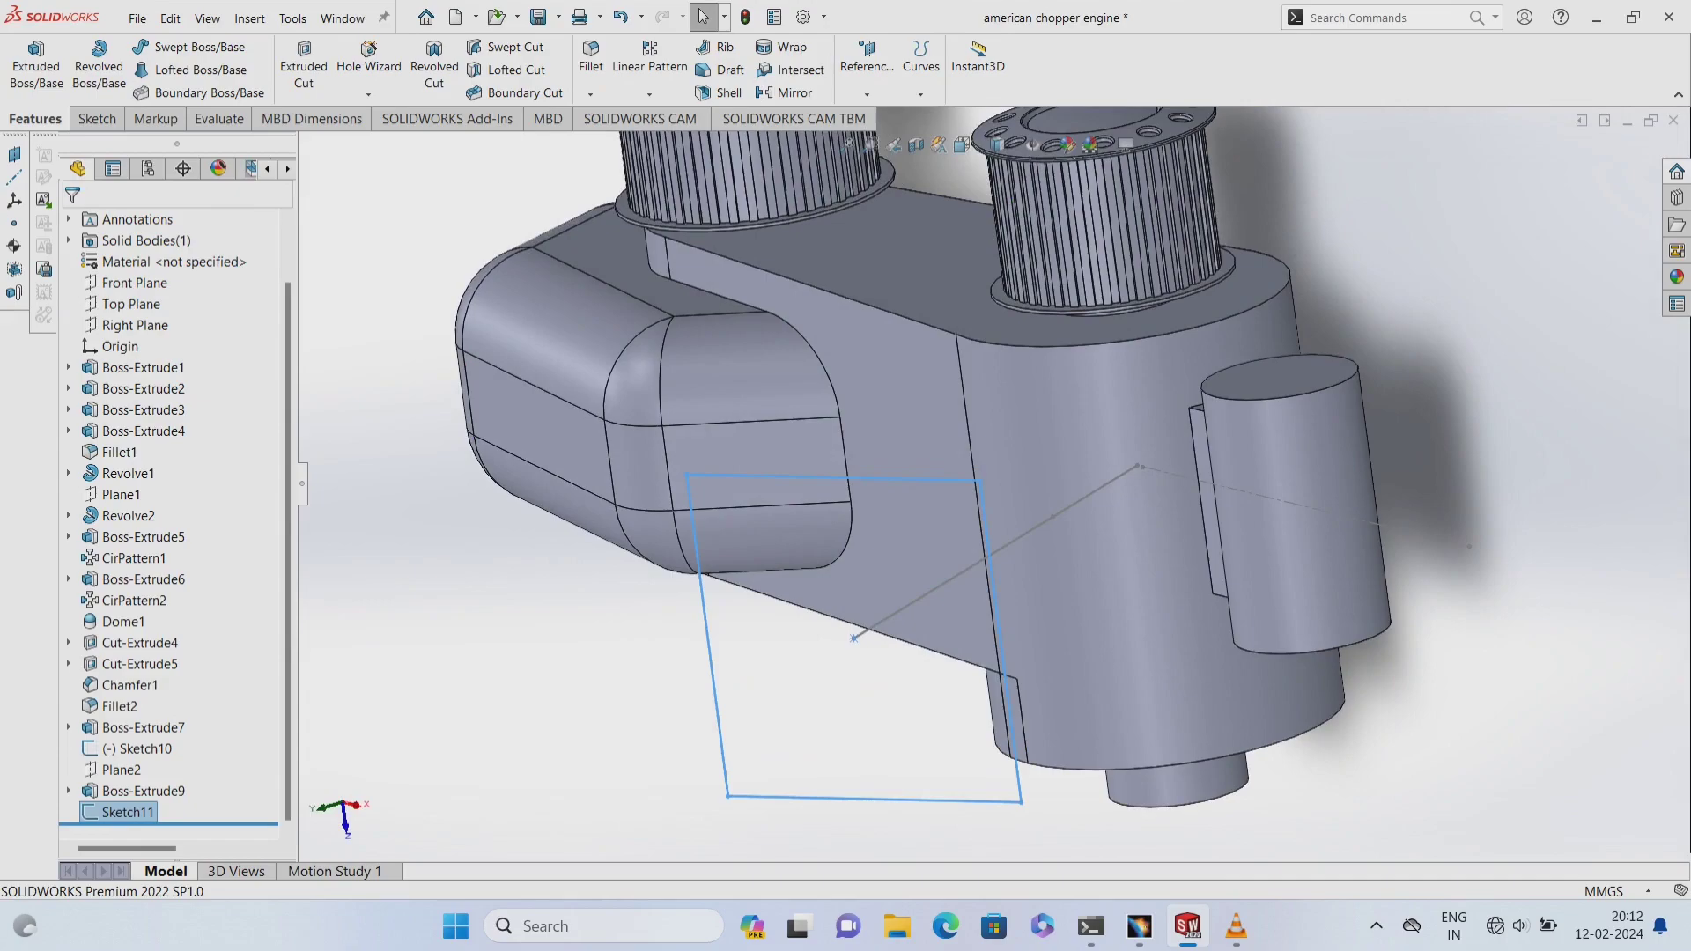
left_click(36, 62)
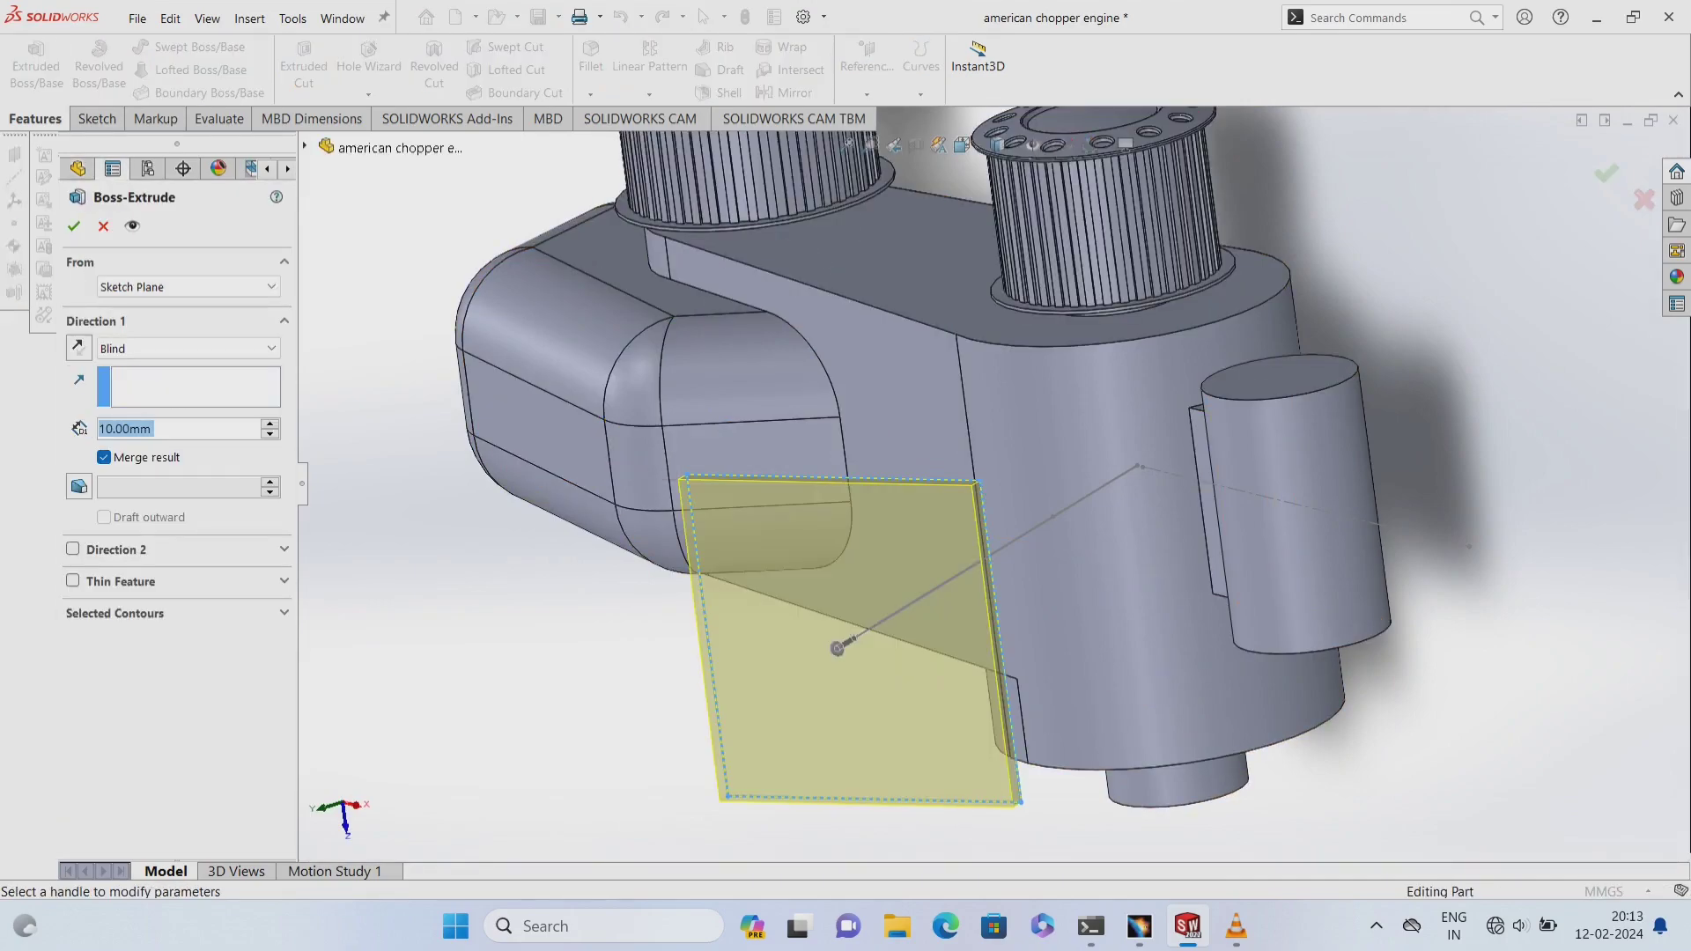
left_click(185, 349)
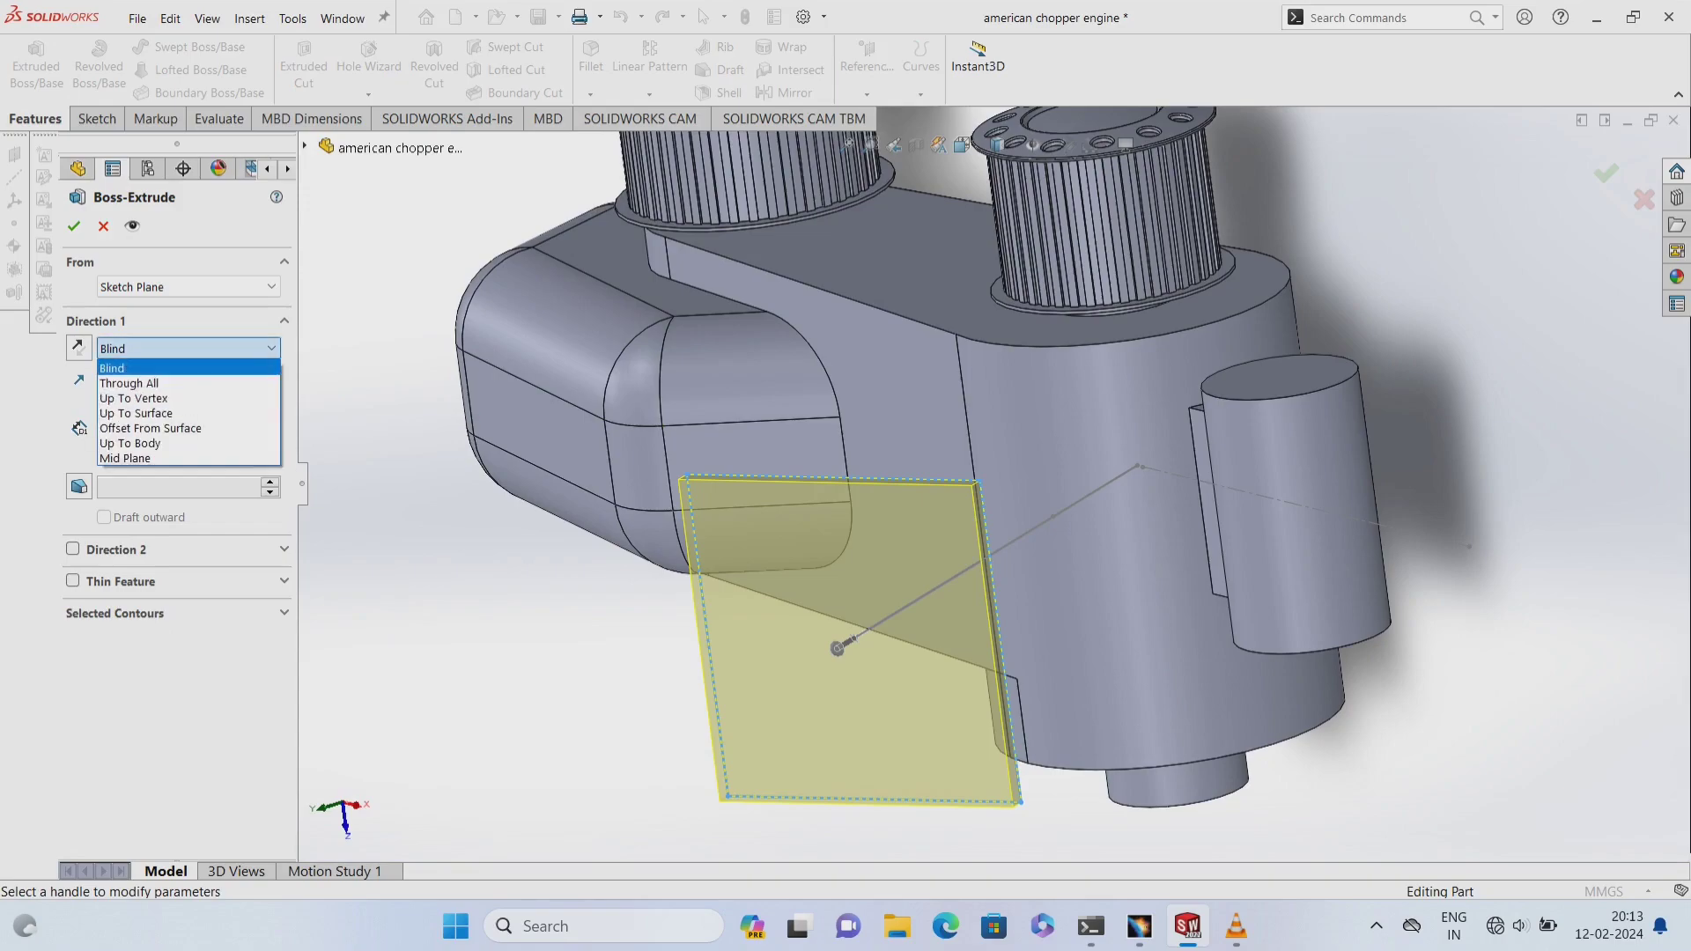
key("Down")
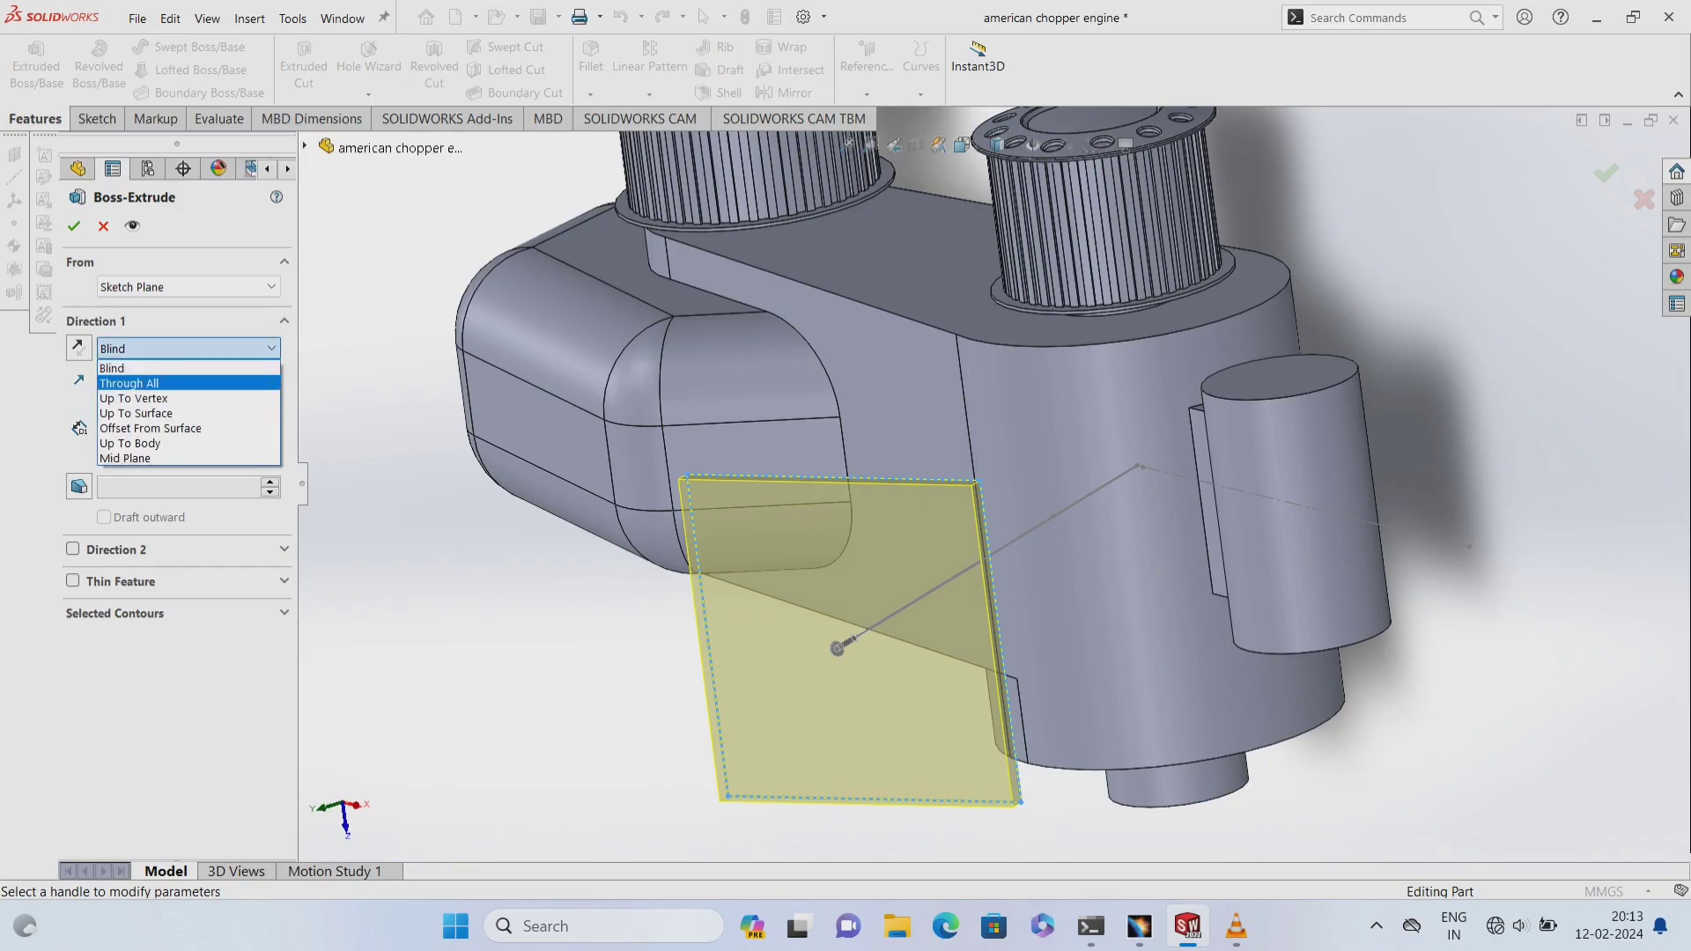
key("Down")
key("Return")
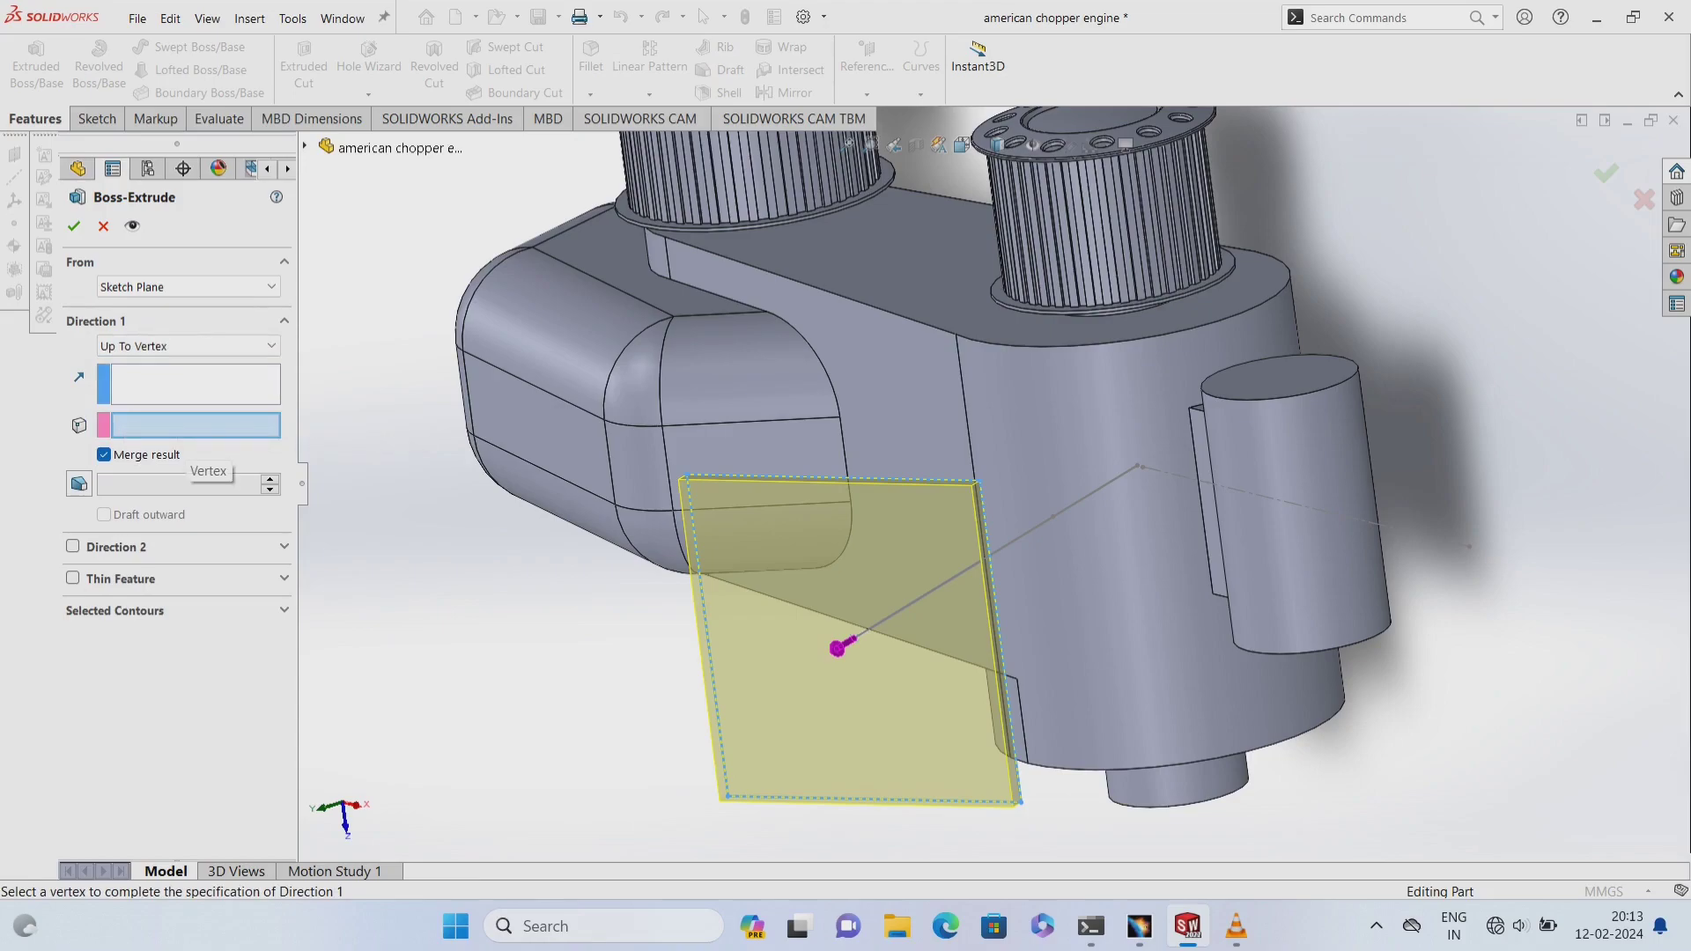
left_click(841, 646)
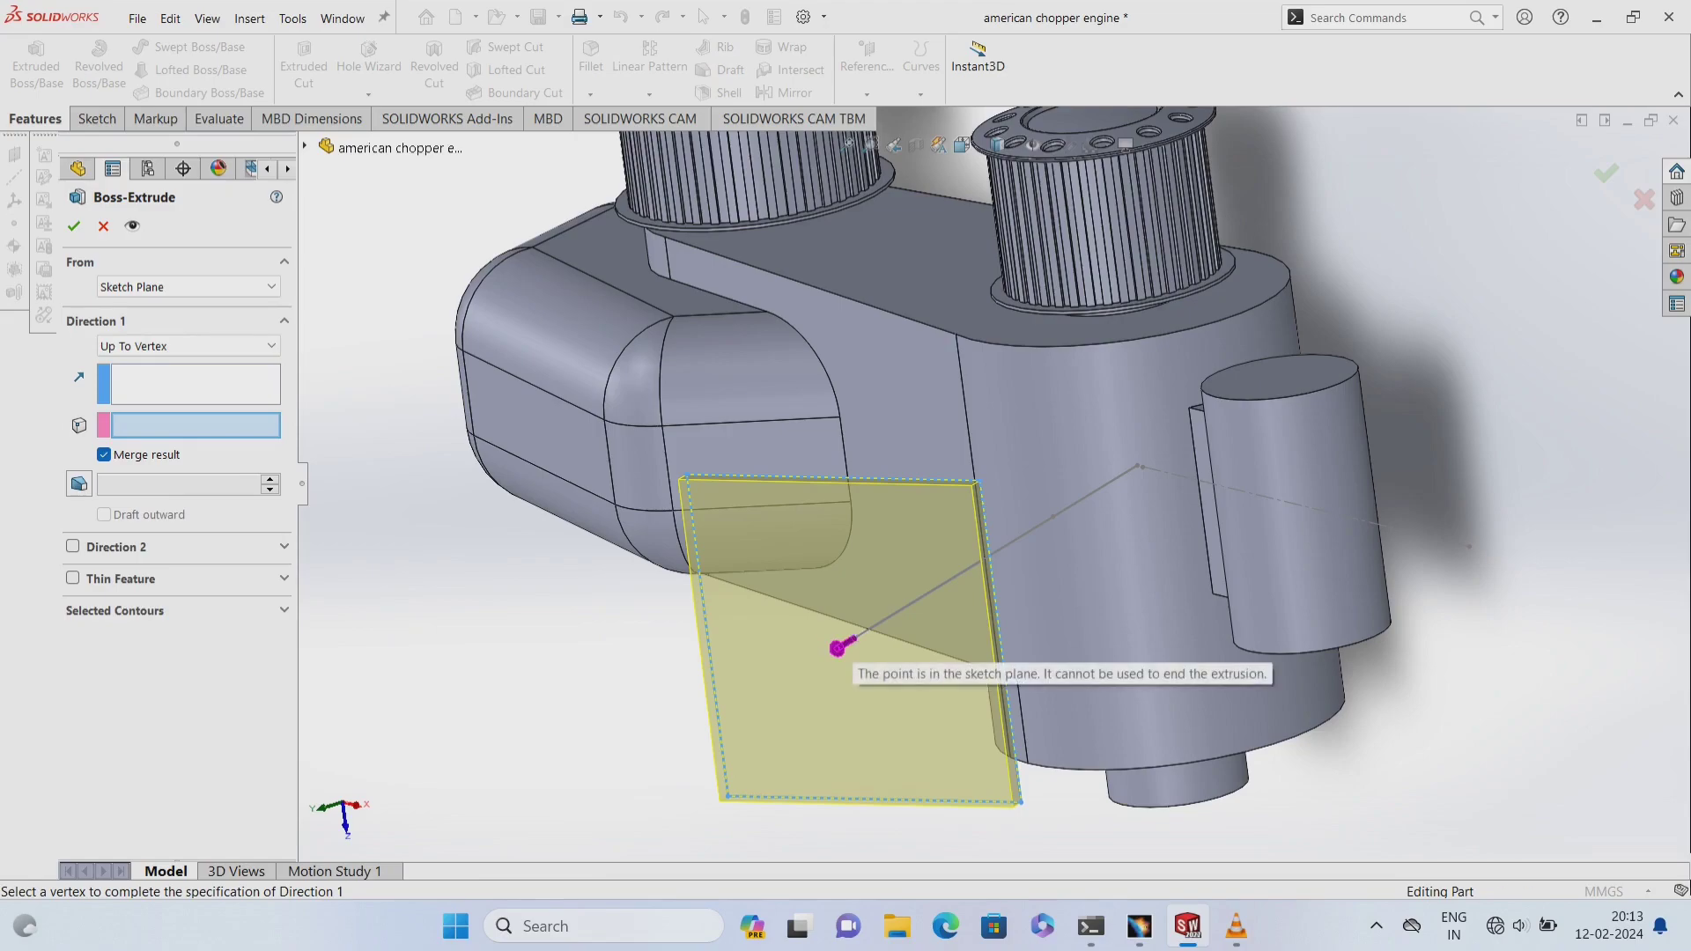
left_click(854, 637)
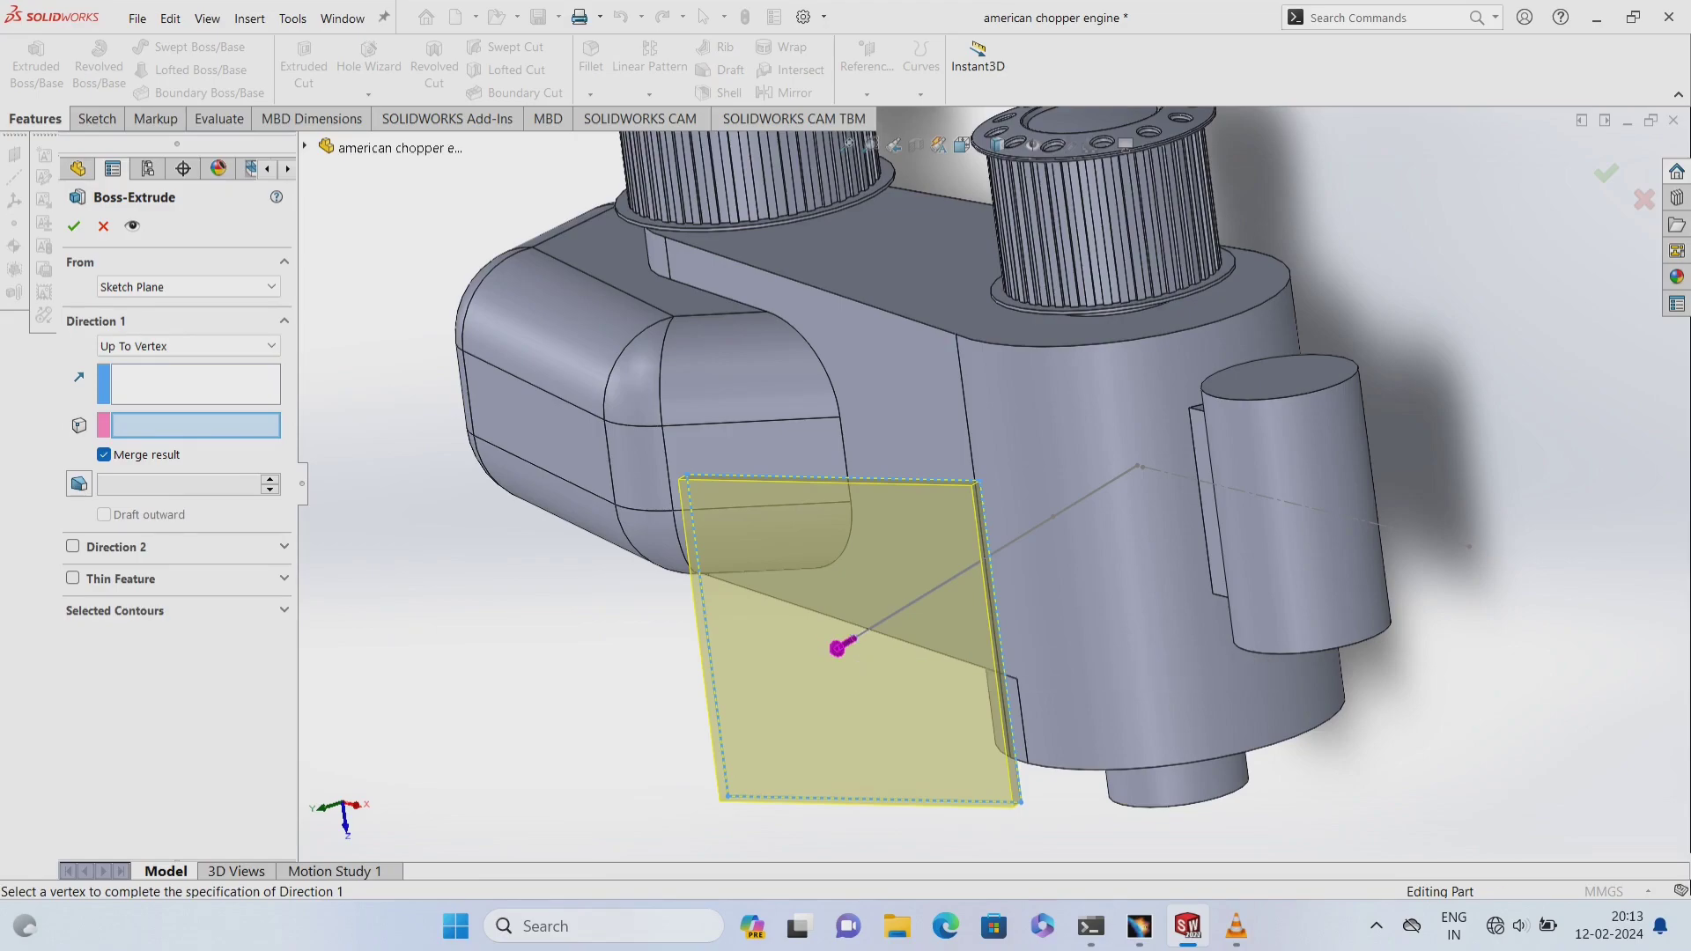
- Enable draft on the extrusion at 7.50°
left_click(78, 483)
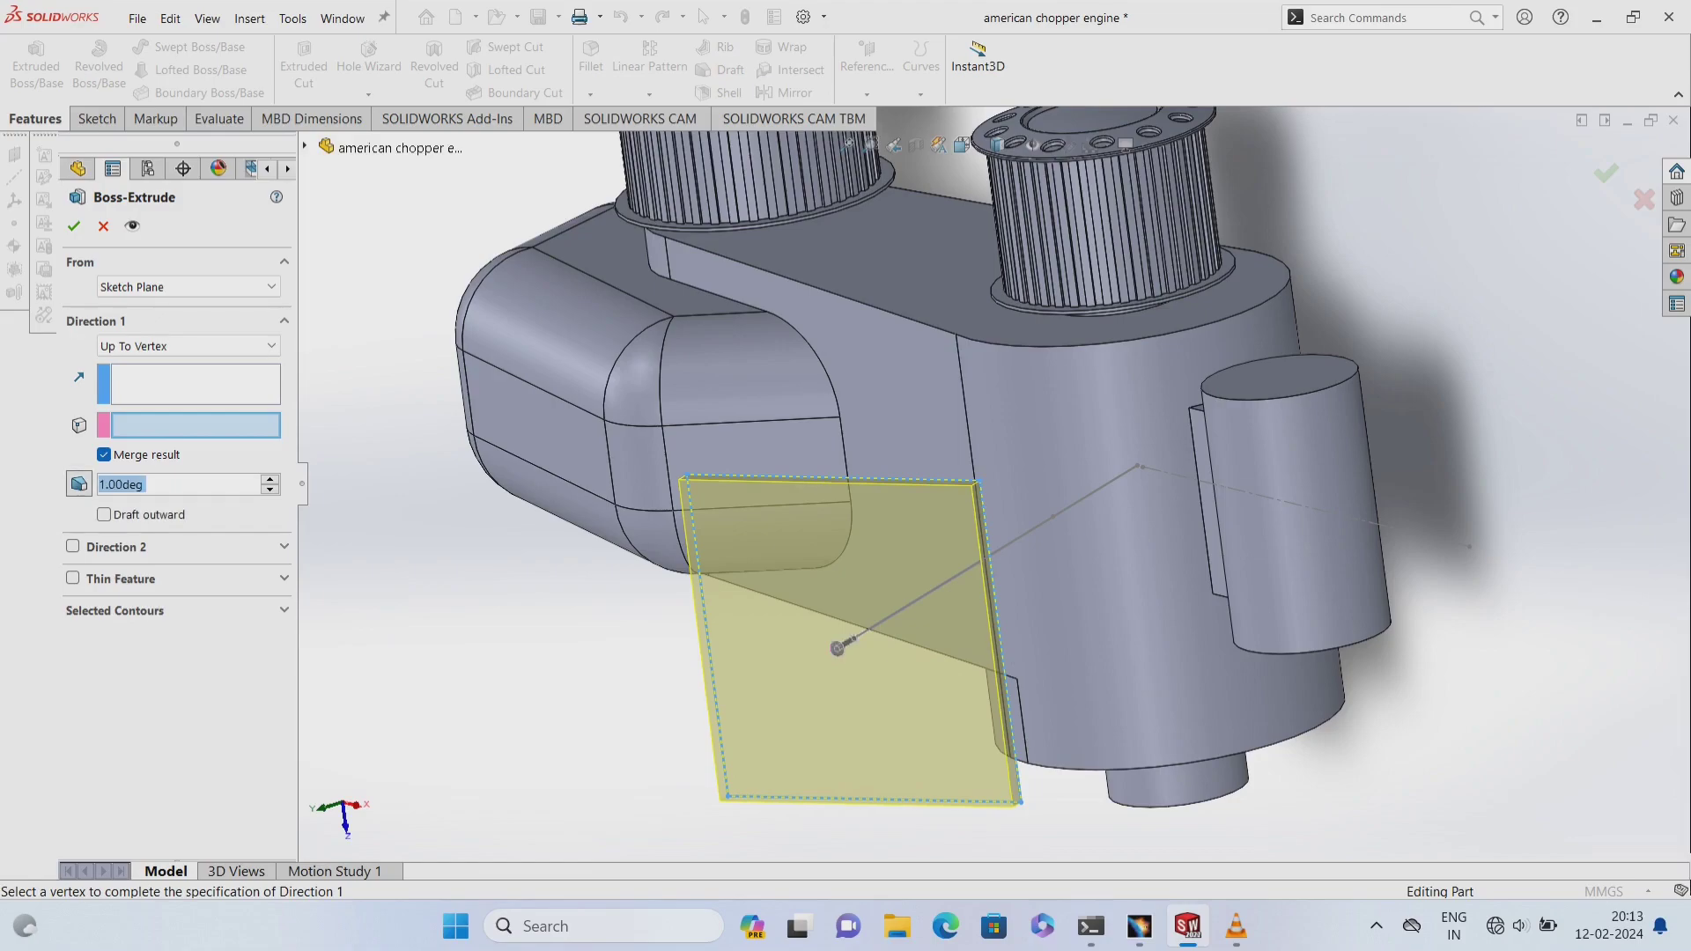
type("7.50")
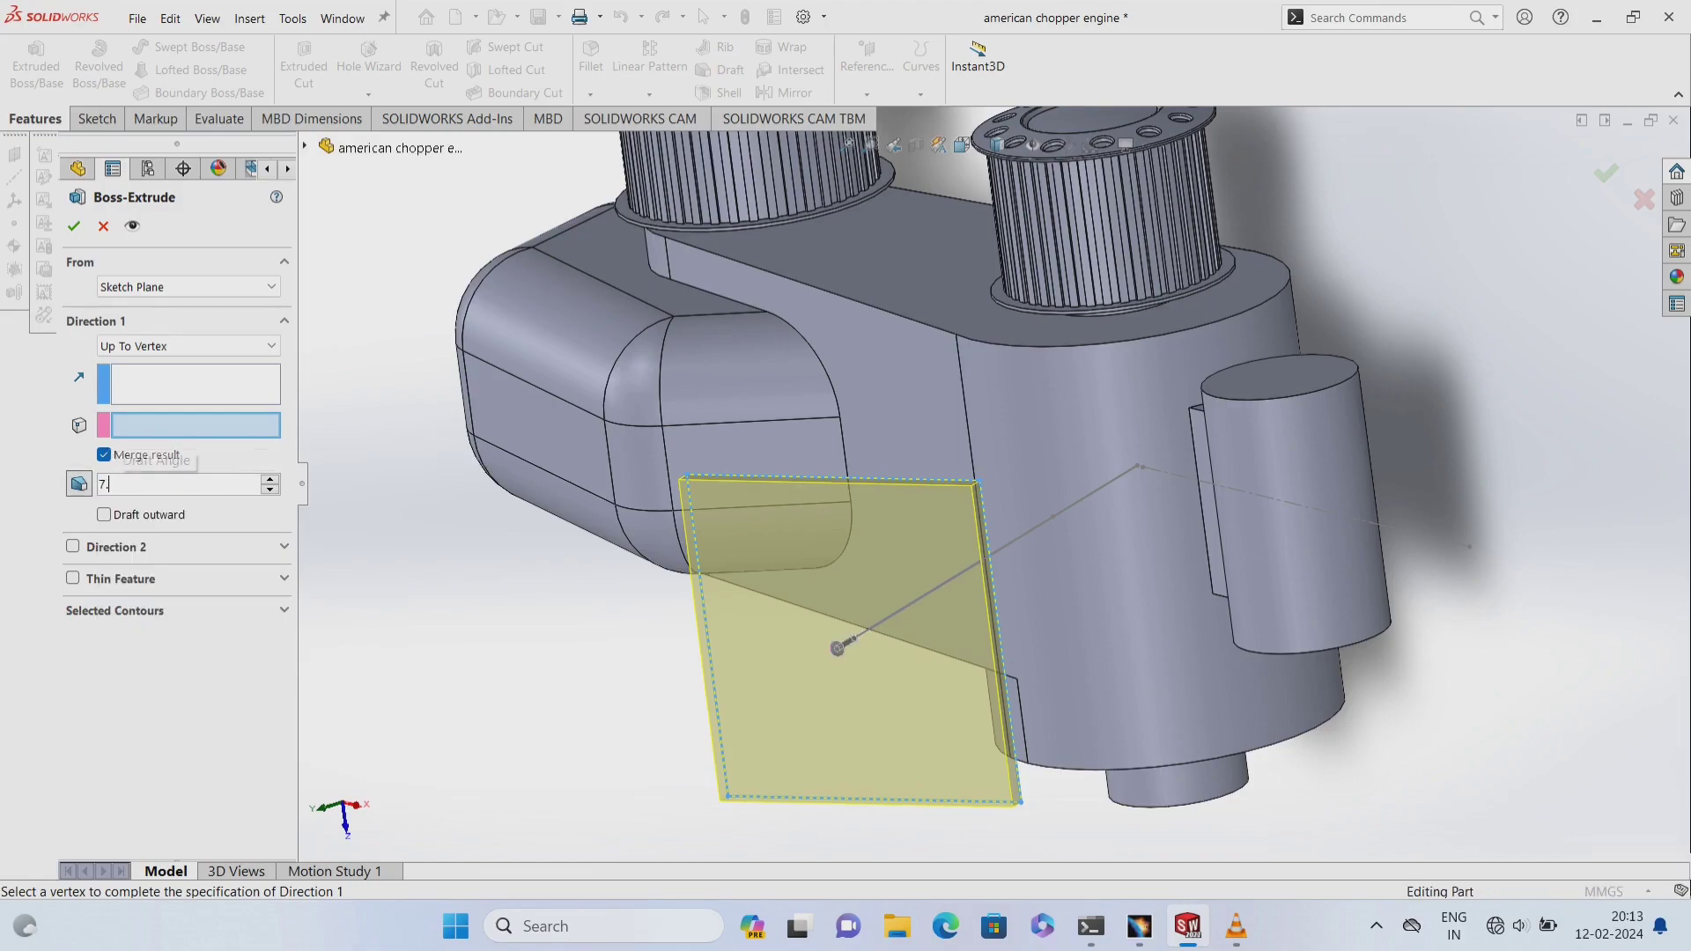
key("Return")
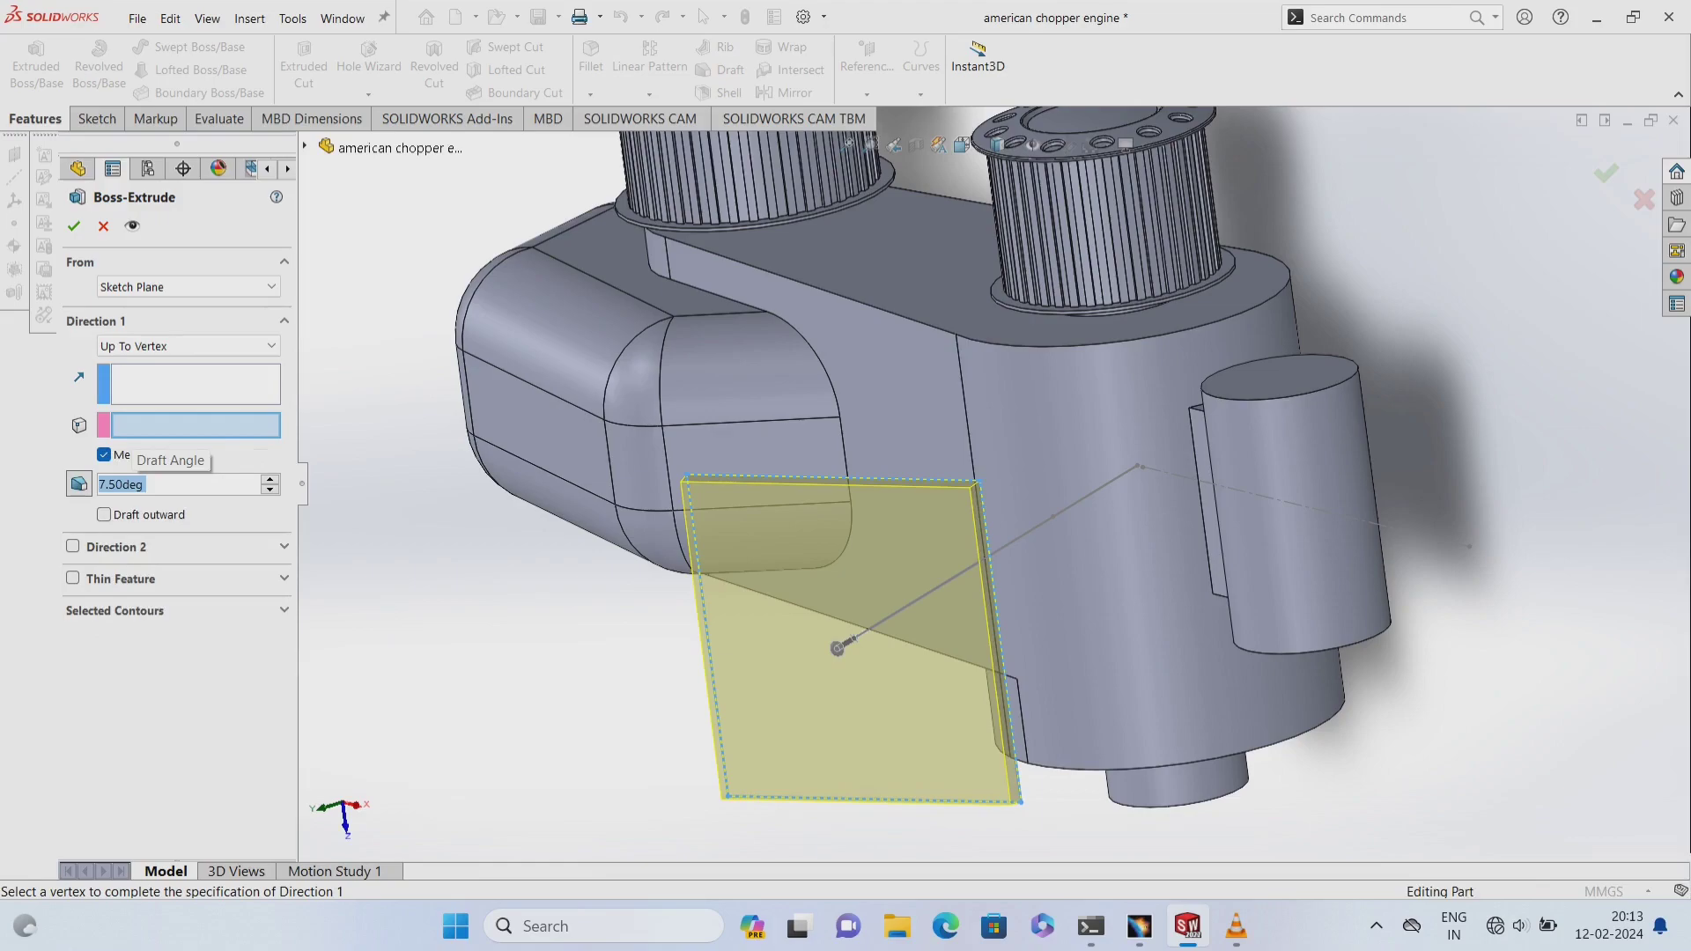
- Try Up To Surface, then return the end condition to Up To Vertex
left_click(838, 649)
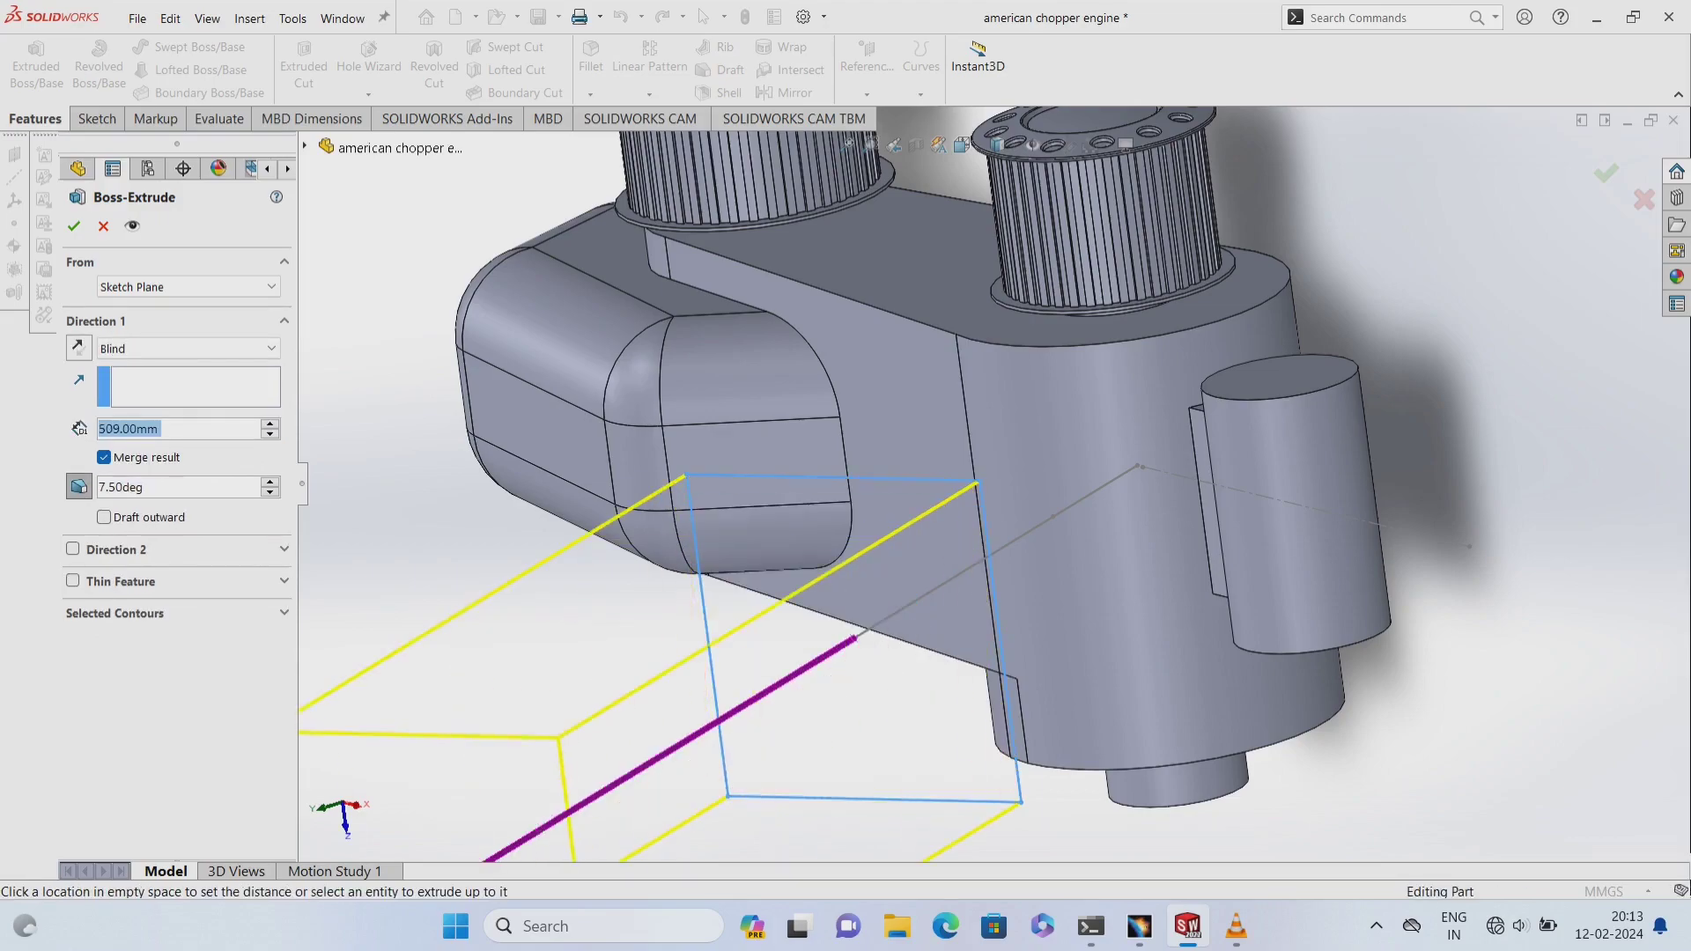
left_click(1011, 543)
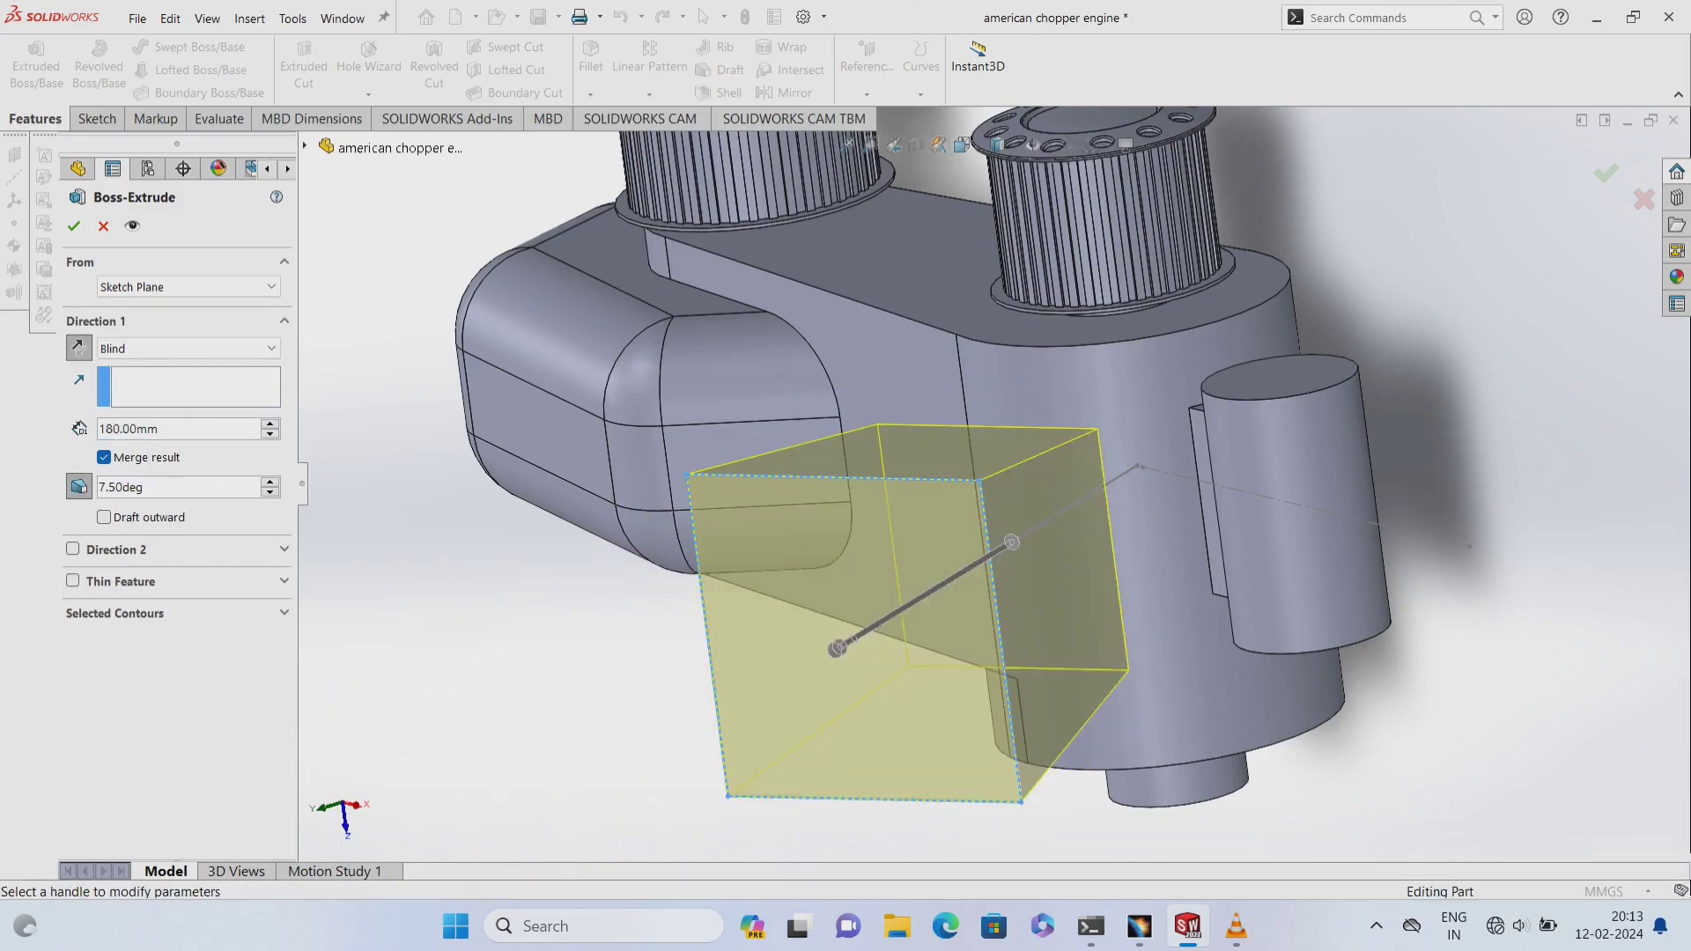
left_click(190, 348)
left_click(141, 422)
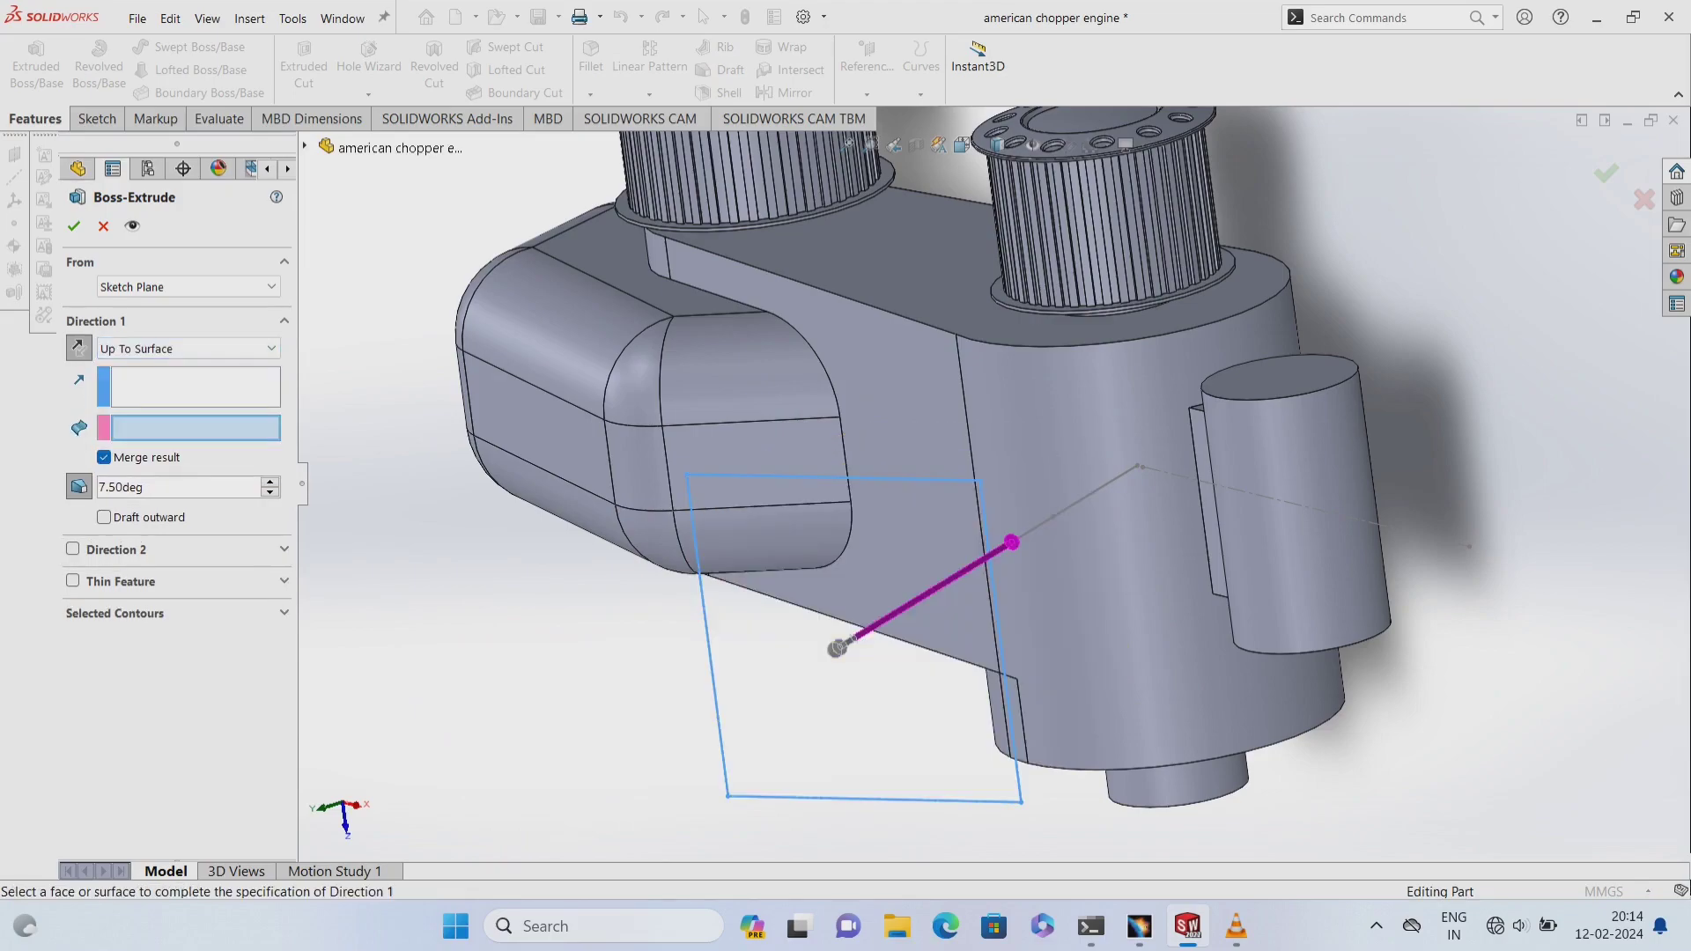
left_click(190, 348)
left_click(132, 407)
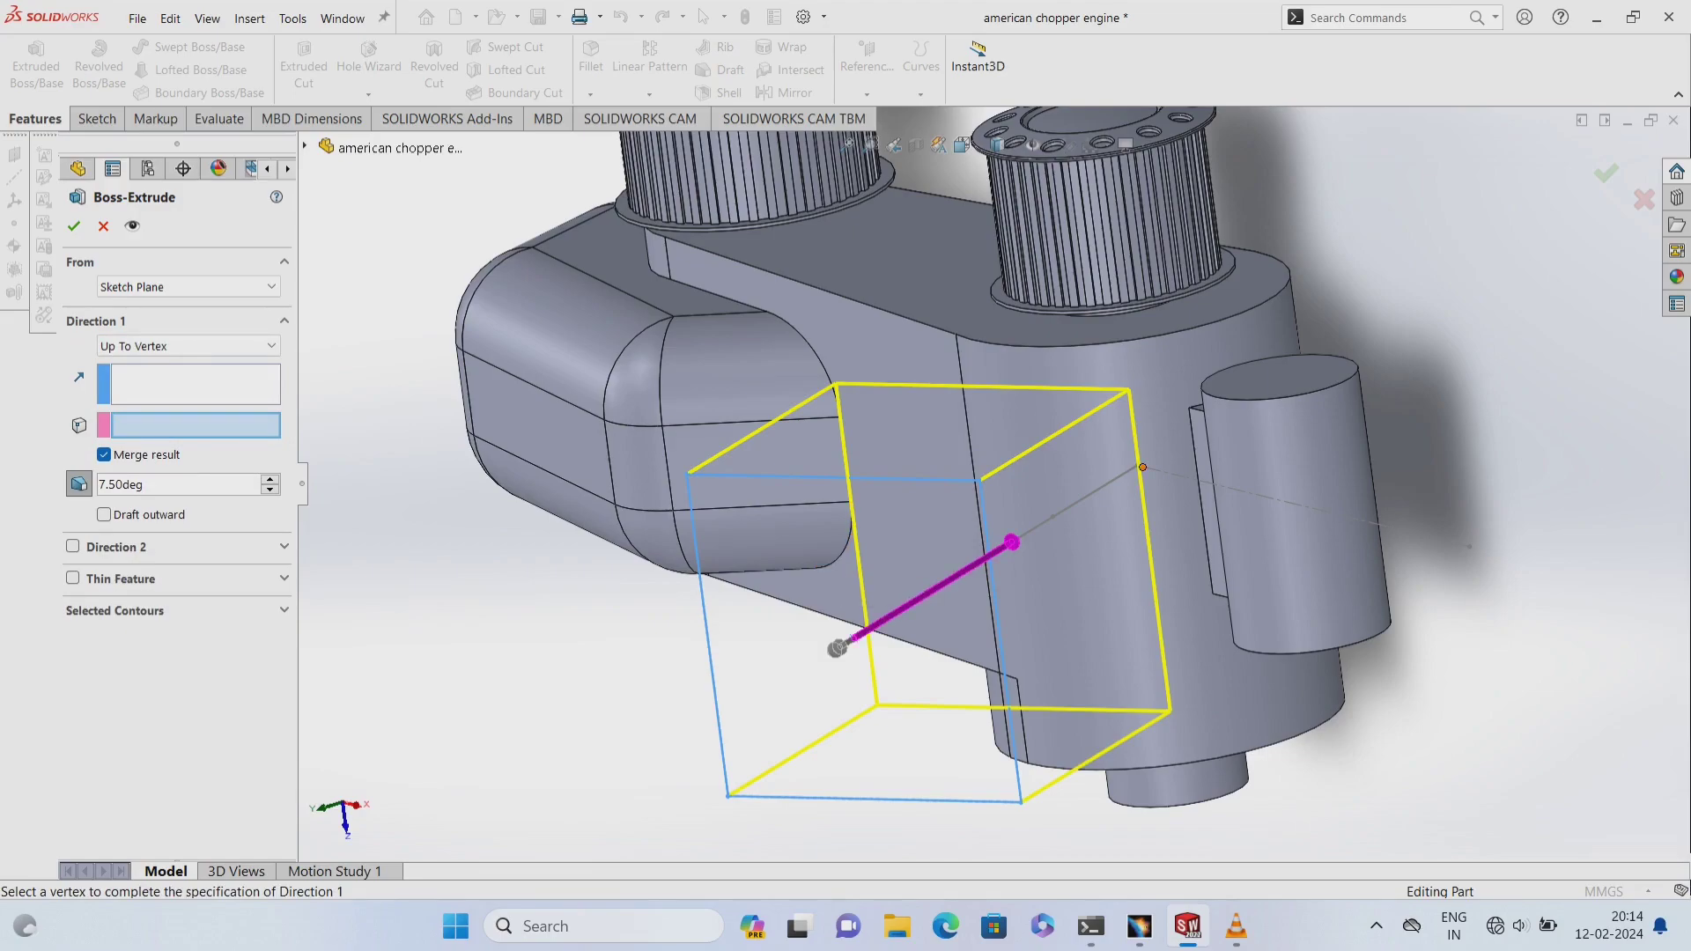
- Try Point4 and Point2, then end the extrusion at Point1@Sketch10
left_click(1142, 467)
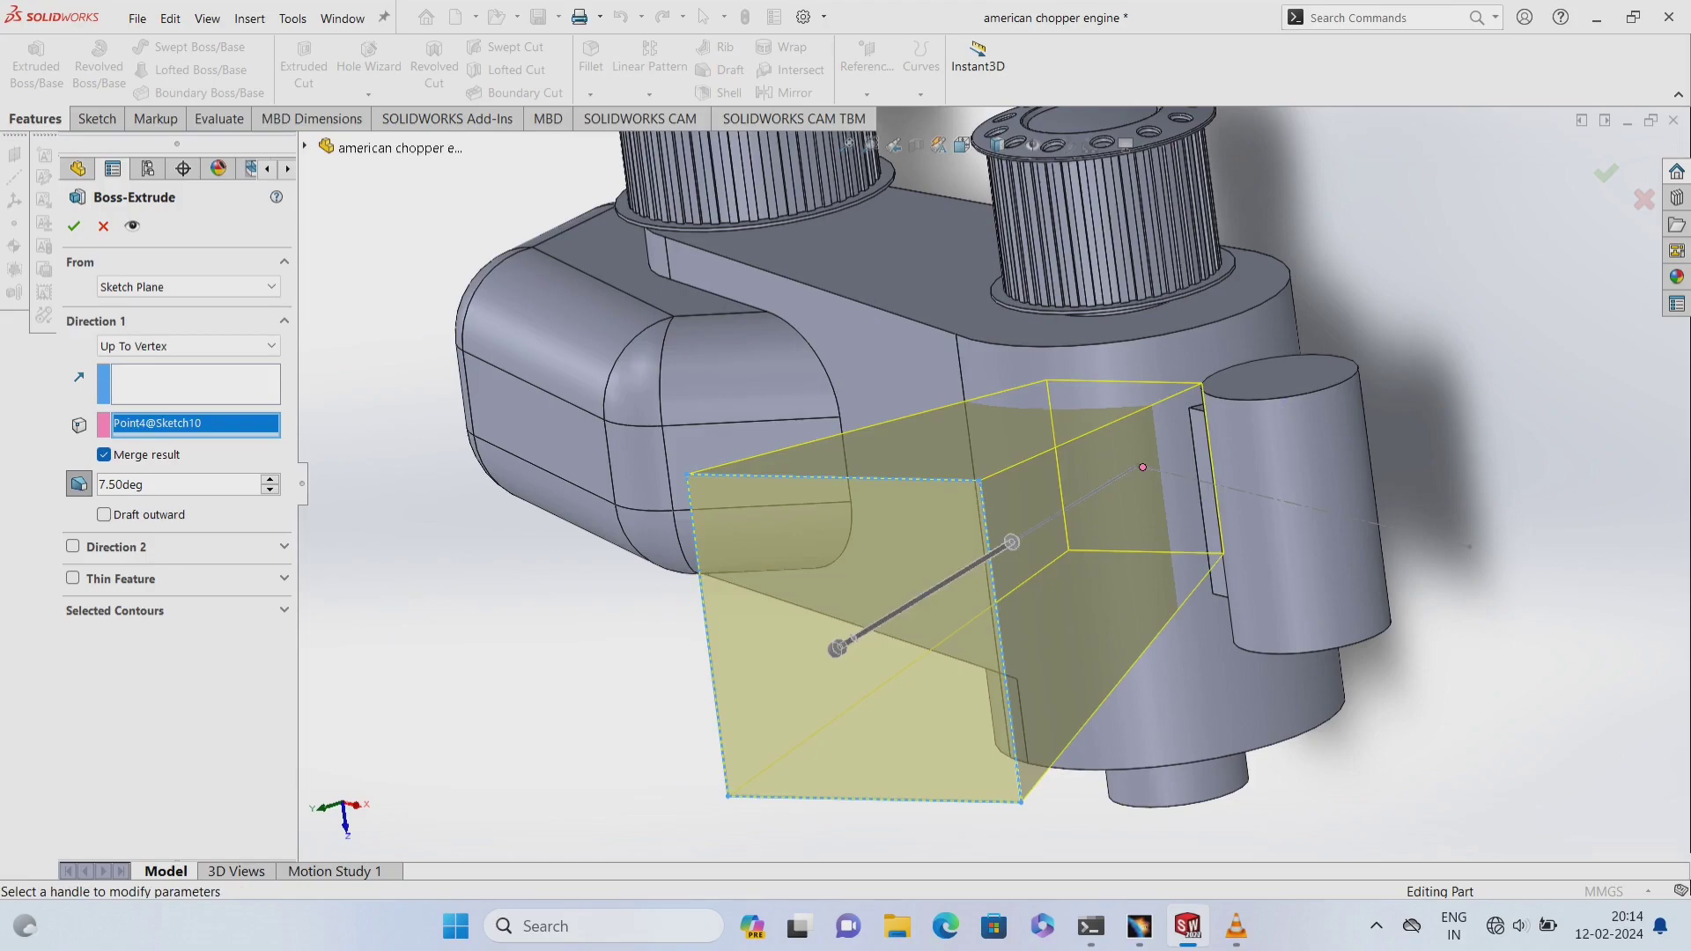
middle_click_drag(1011, 542, 1013, 539)
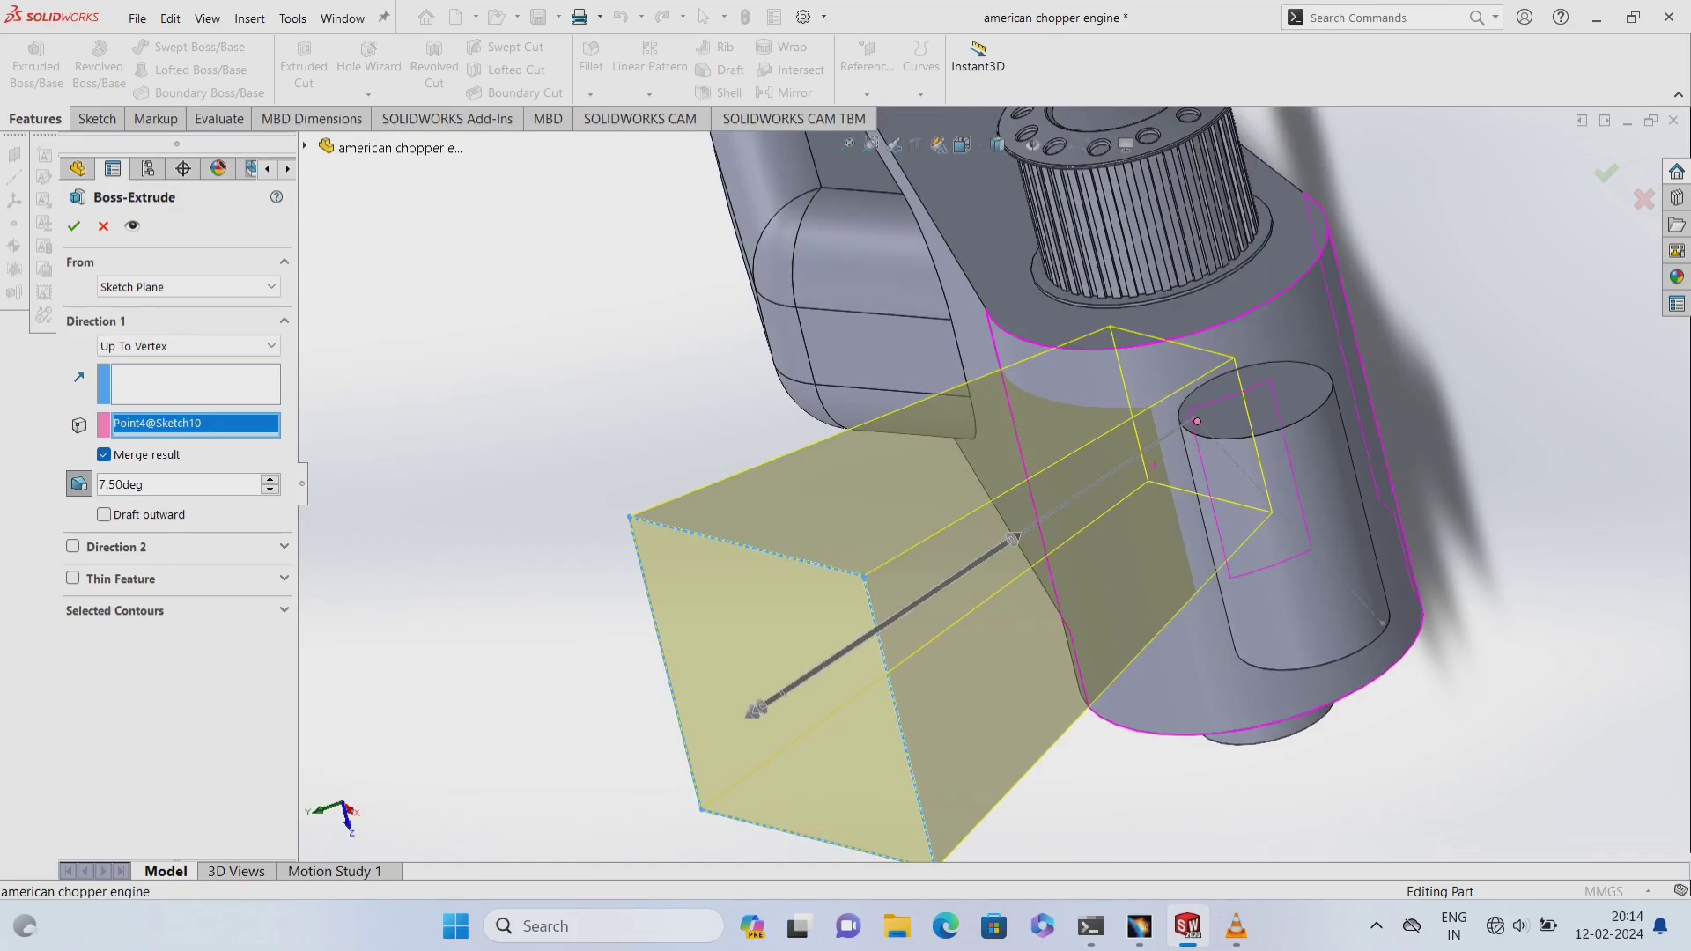
mouse_move(1012, 539)
middle_mouse_down()
mouse_move(1057, 581)
mouse_move(1070, 652)
middle_mouse_up()
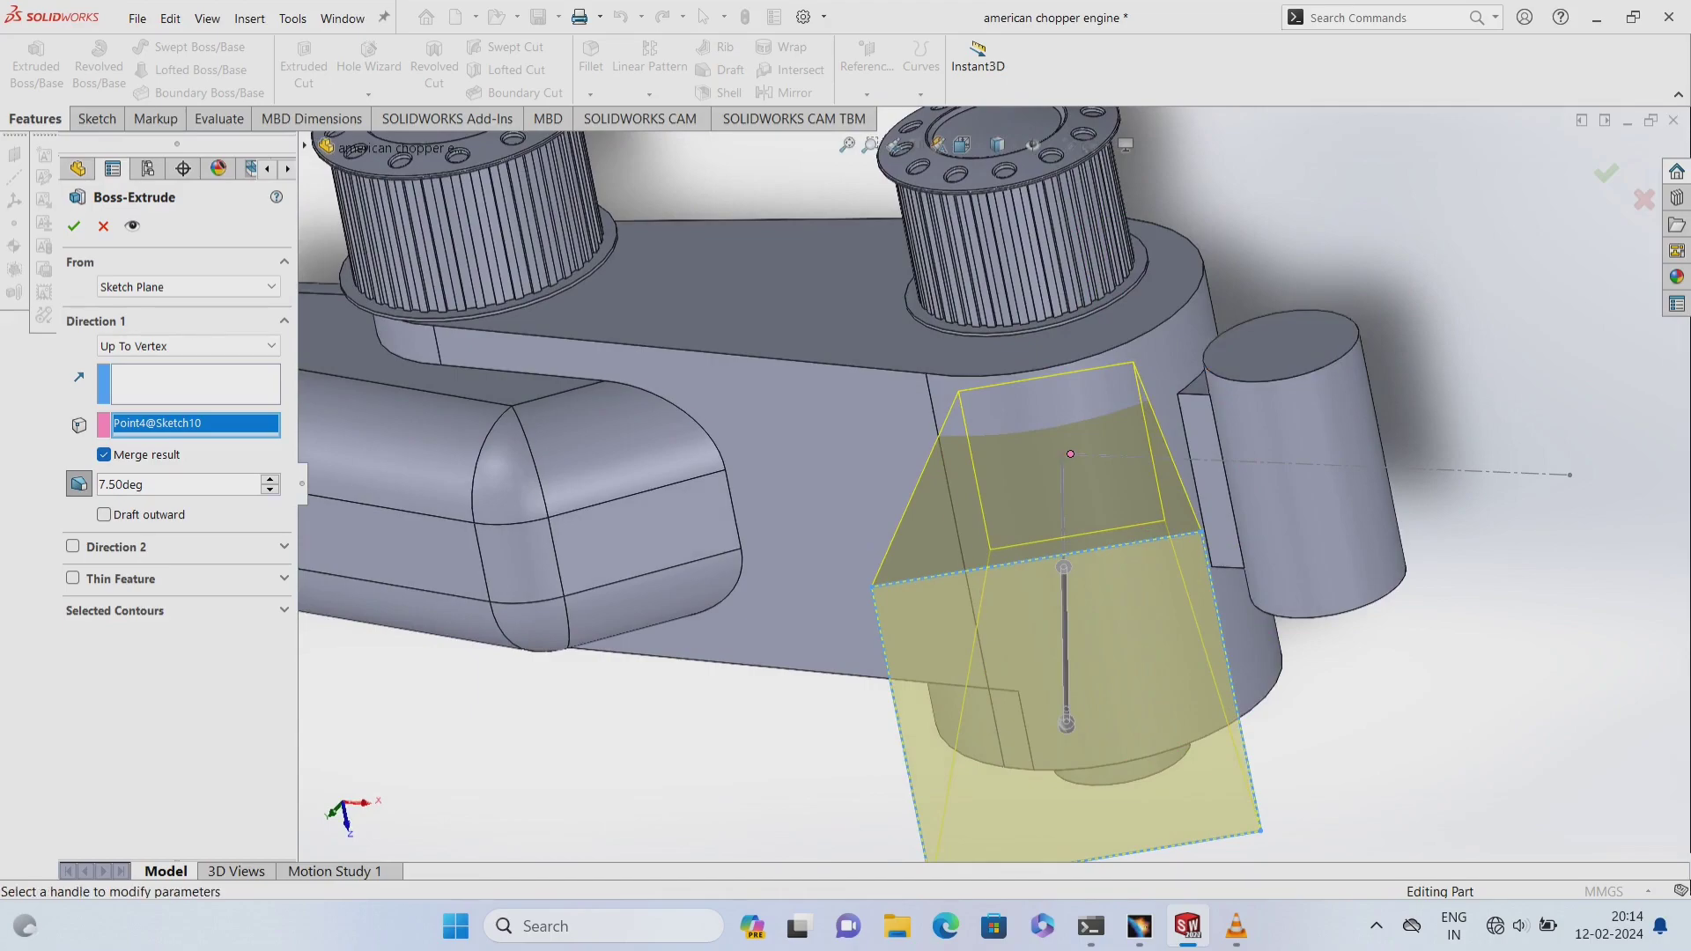
left_click(1065, 722)
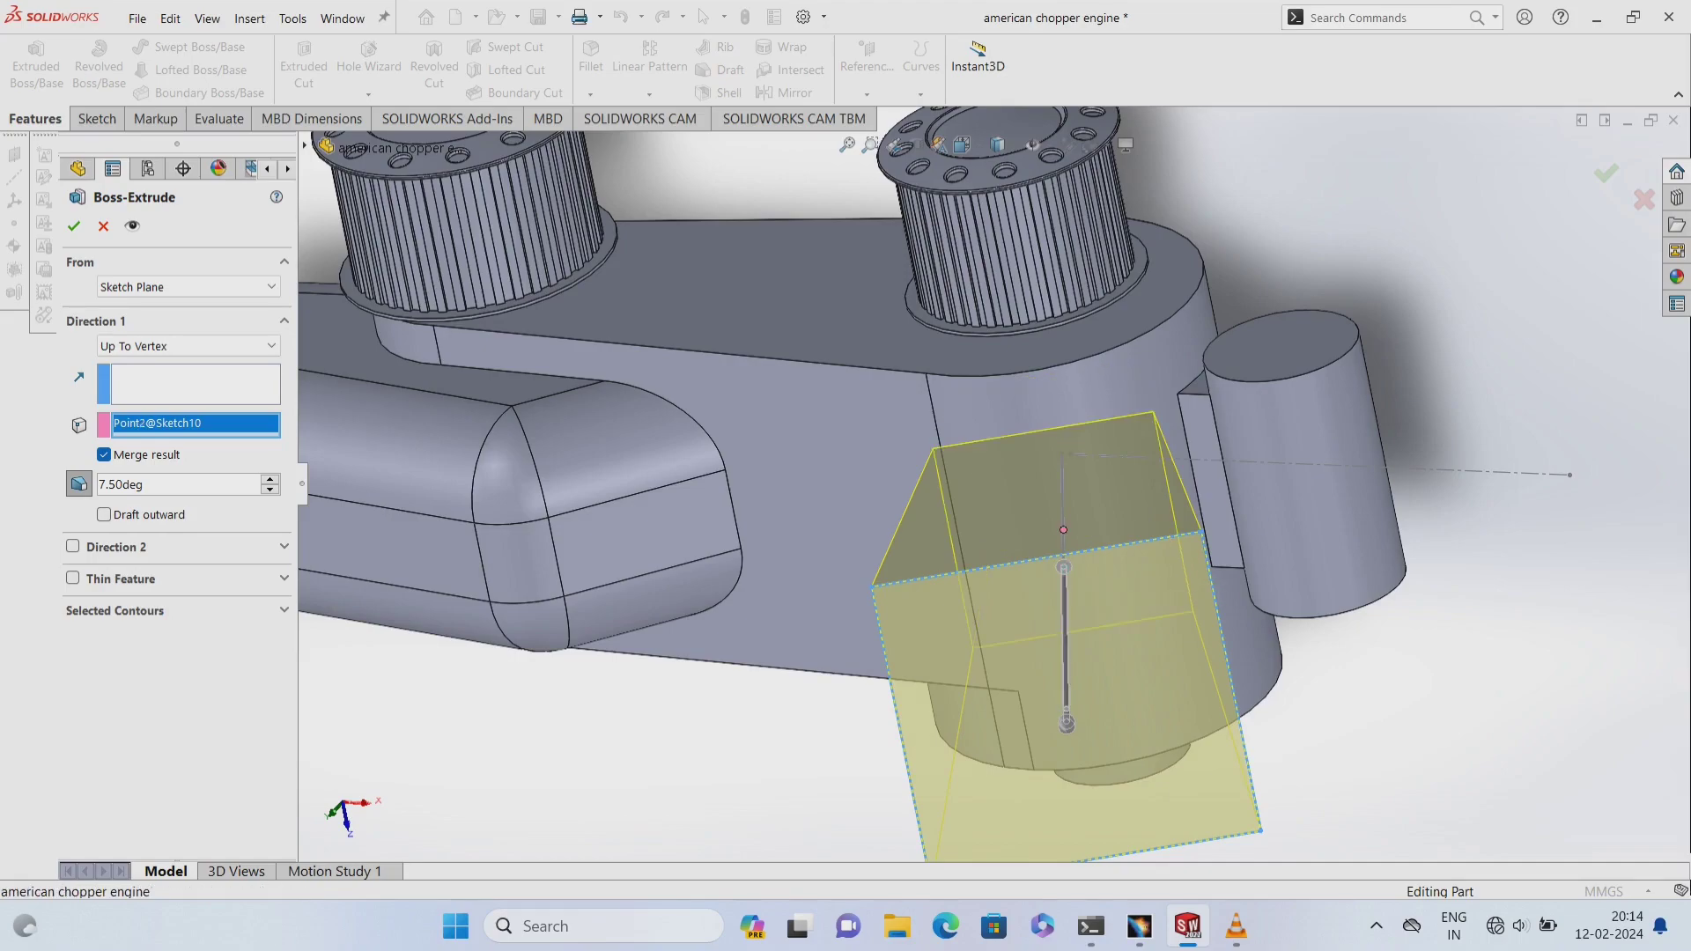
mouse_move(1286, 422)
middle_mouse_down()
mouse_move(1251, 523)
mouse_move(1409, 633)
middle_mouse_up()
left_click_drag(1065, 506, 1165, 408)
middle_click_drag(1165, 408, 1144, 403)
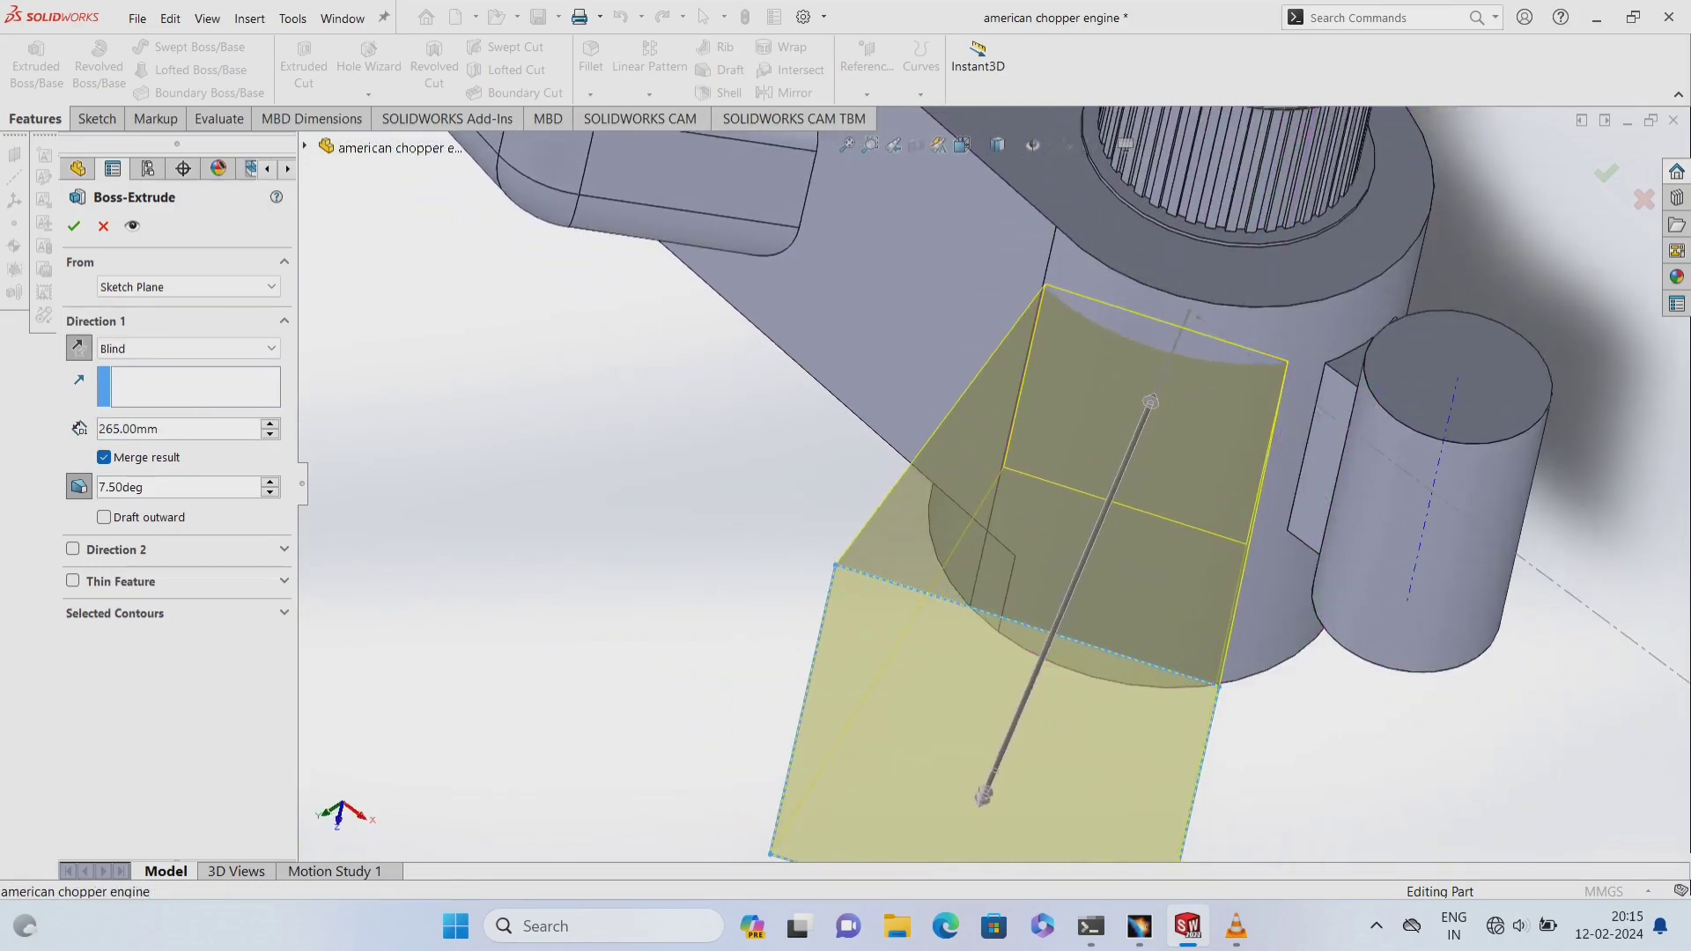
left_click(1189, 311)
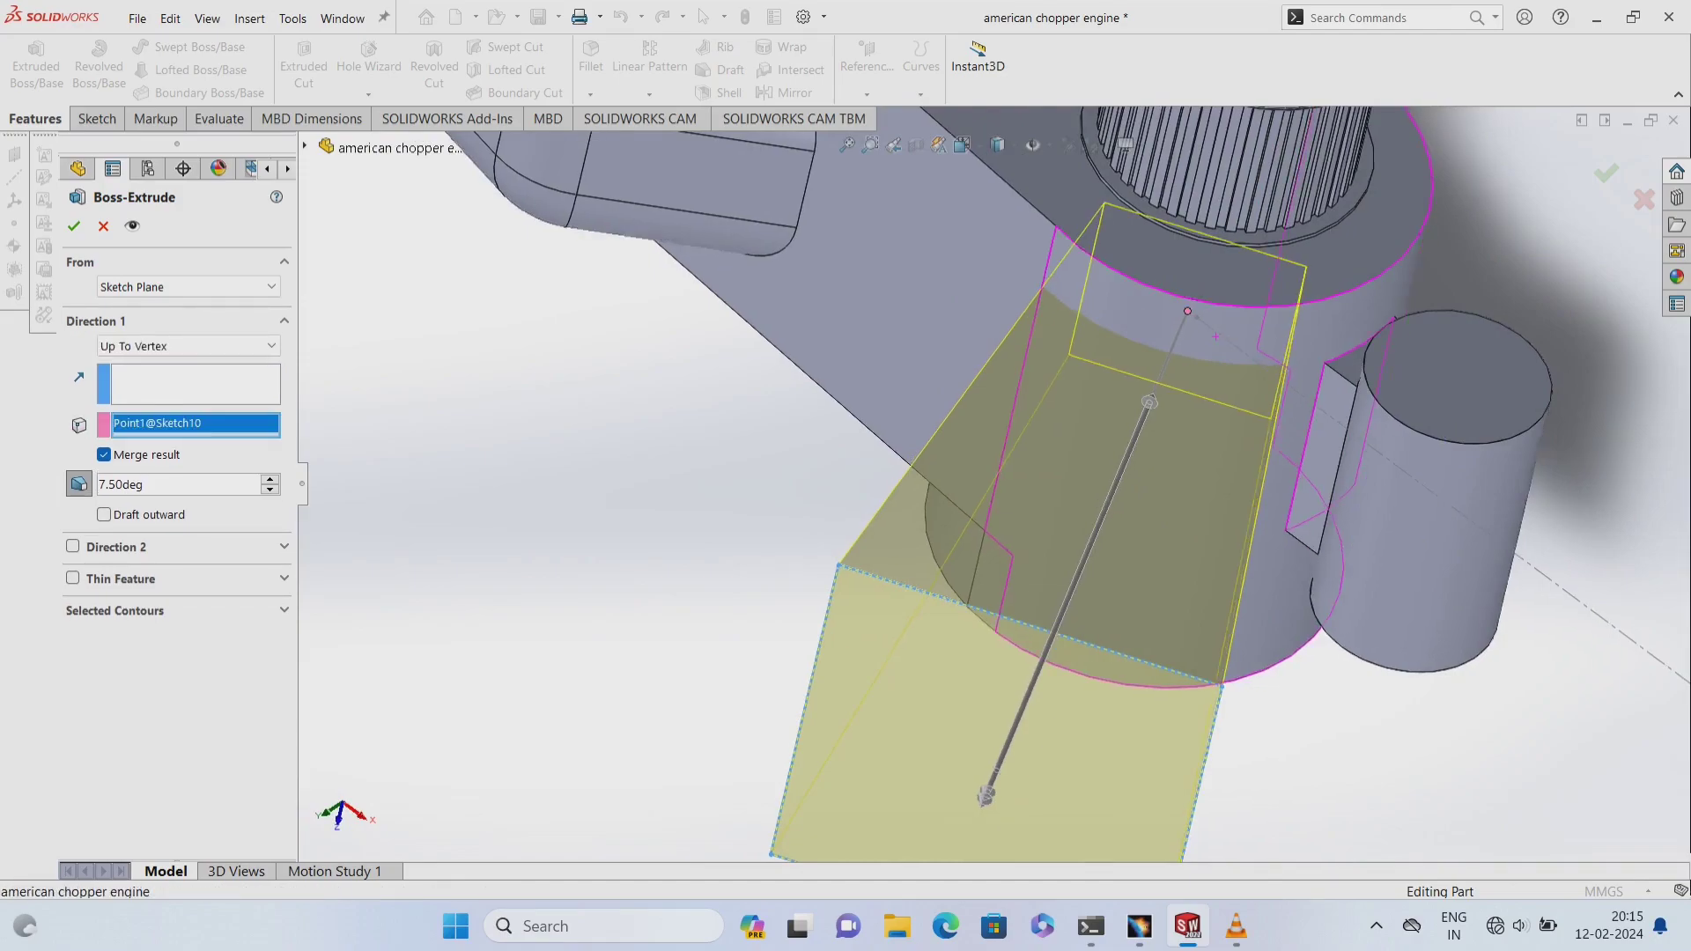
mouse_move(1189, 311)
middle_mouse_down()
mouse_move(1145, 352)
mouse_move(1162, 348)
middle_mouse_up()
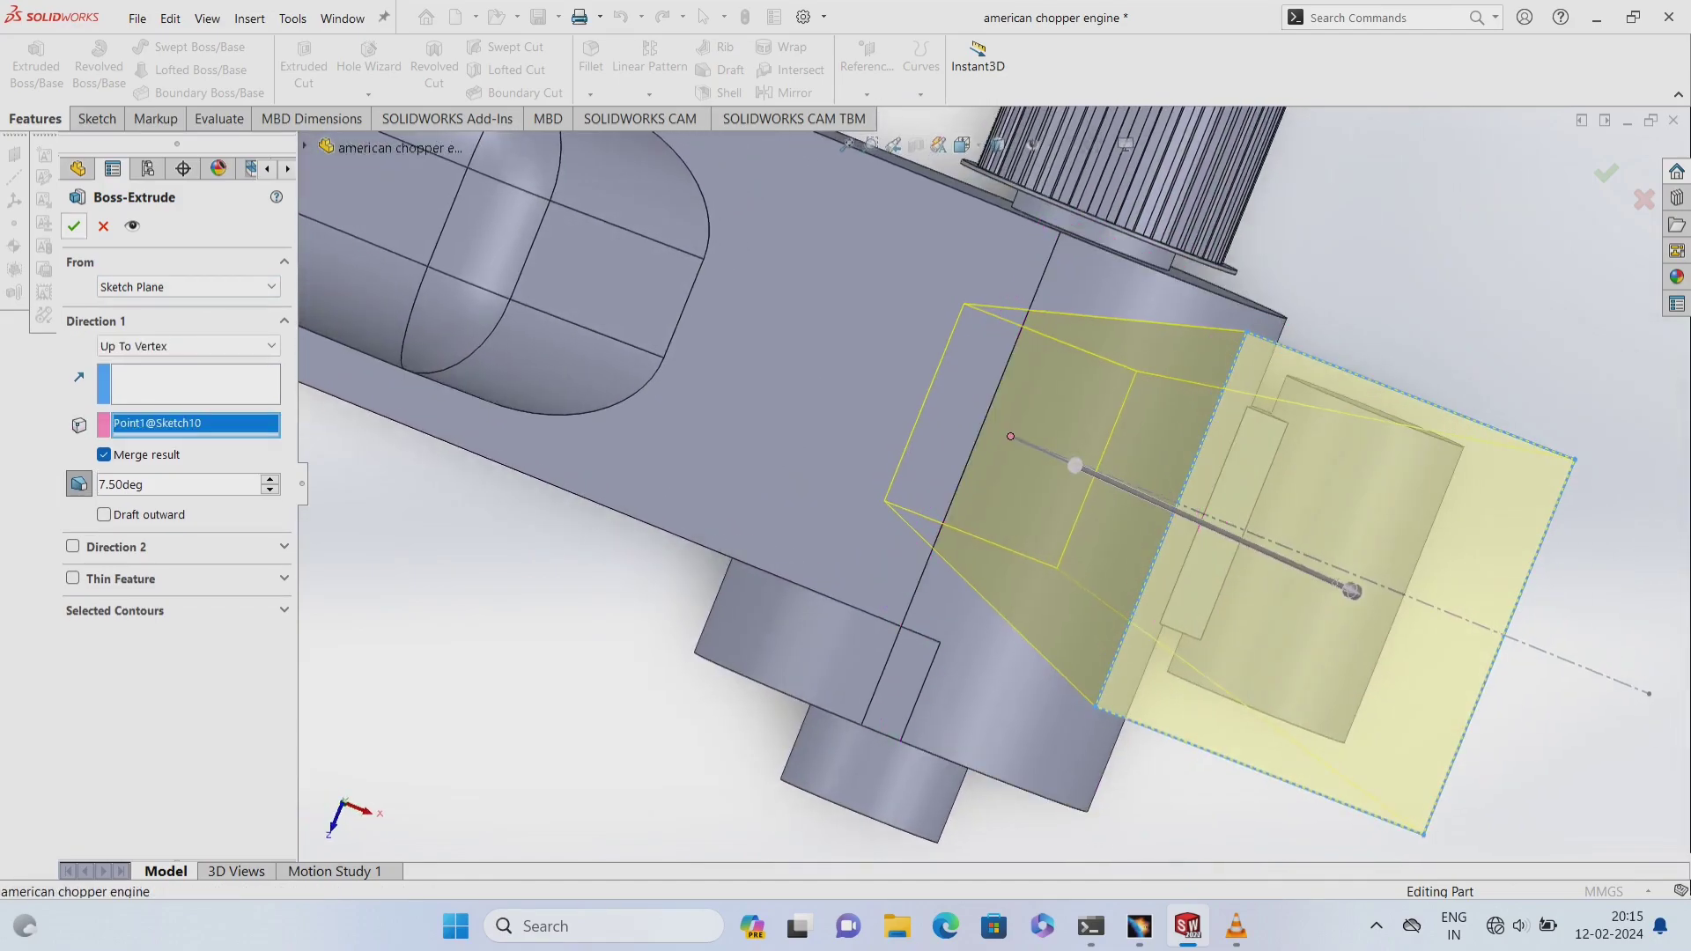
- Create Boss-Extrude10, then open Boss-Extrude1's feature definition and cancel without changes
left_click(74, 225)
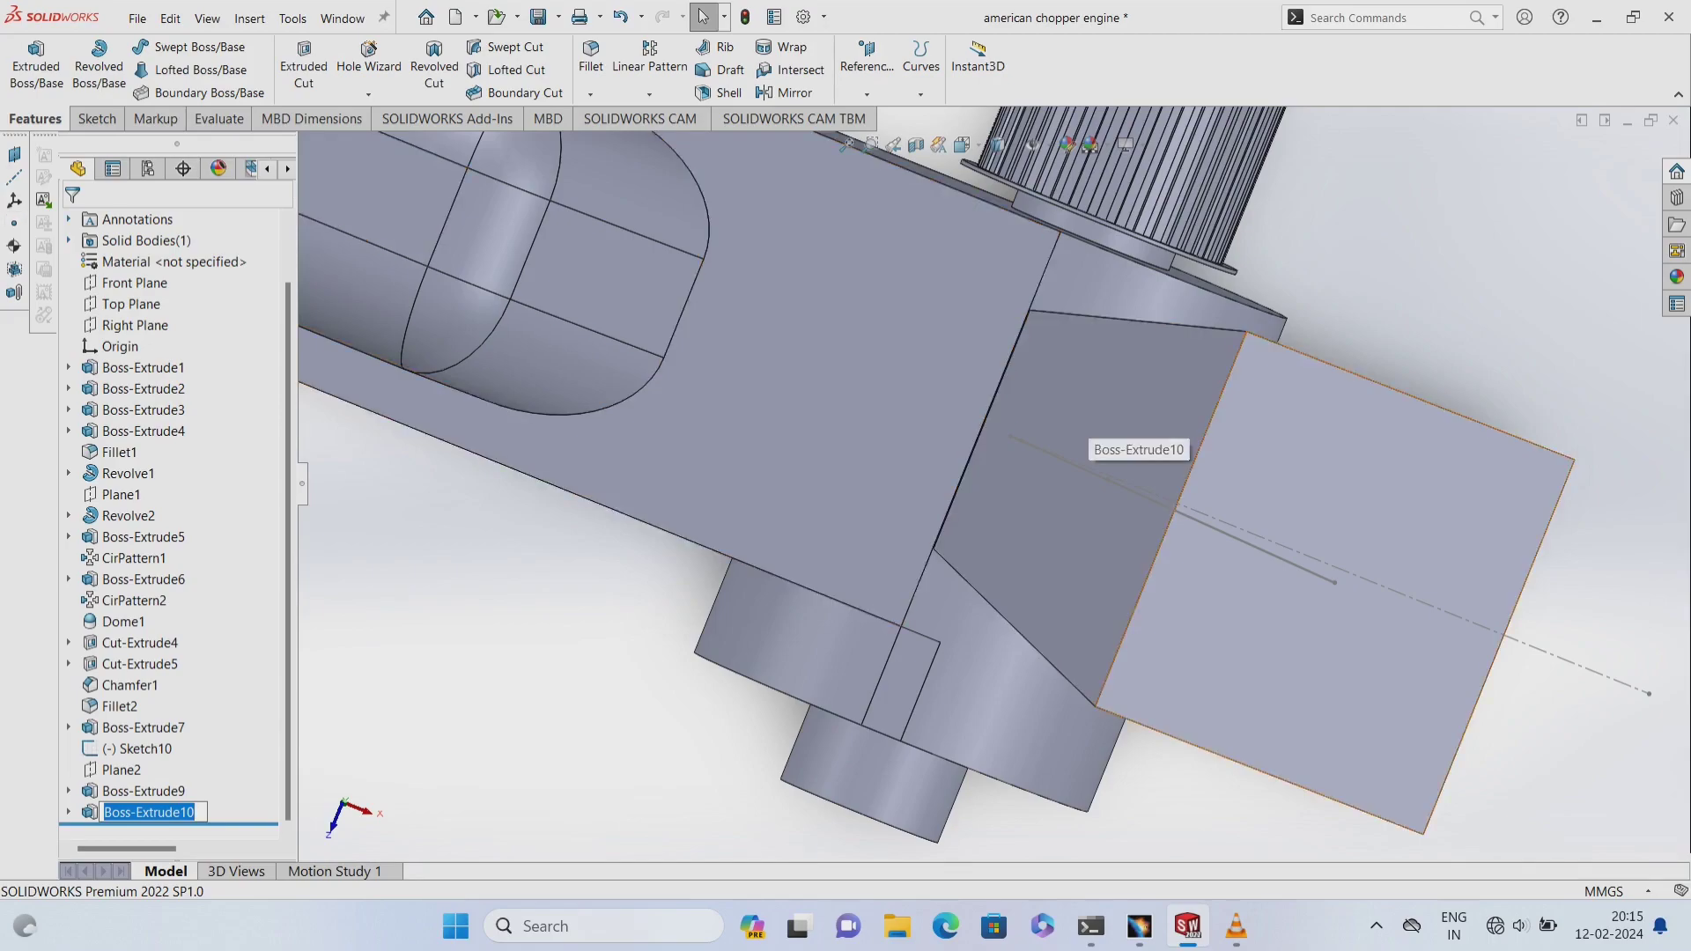
key("Return")
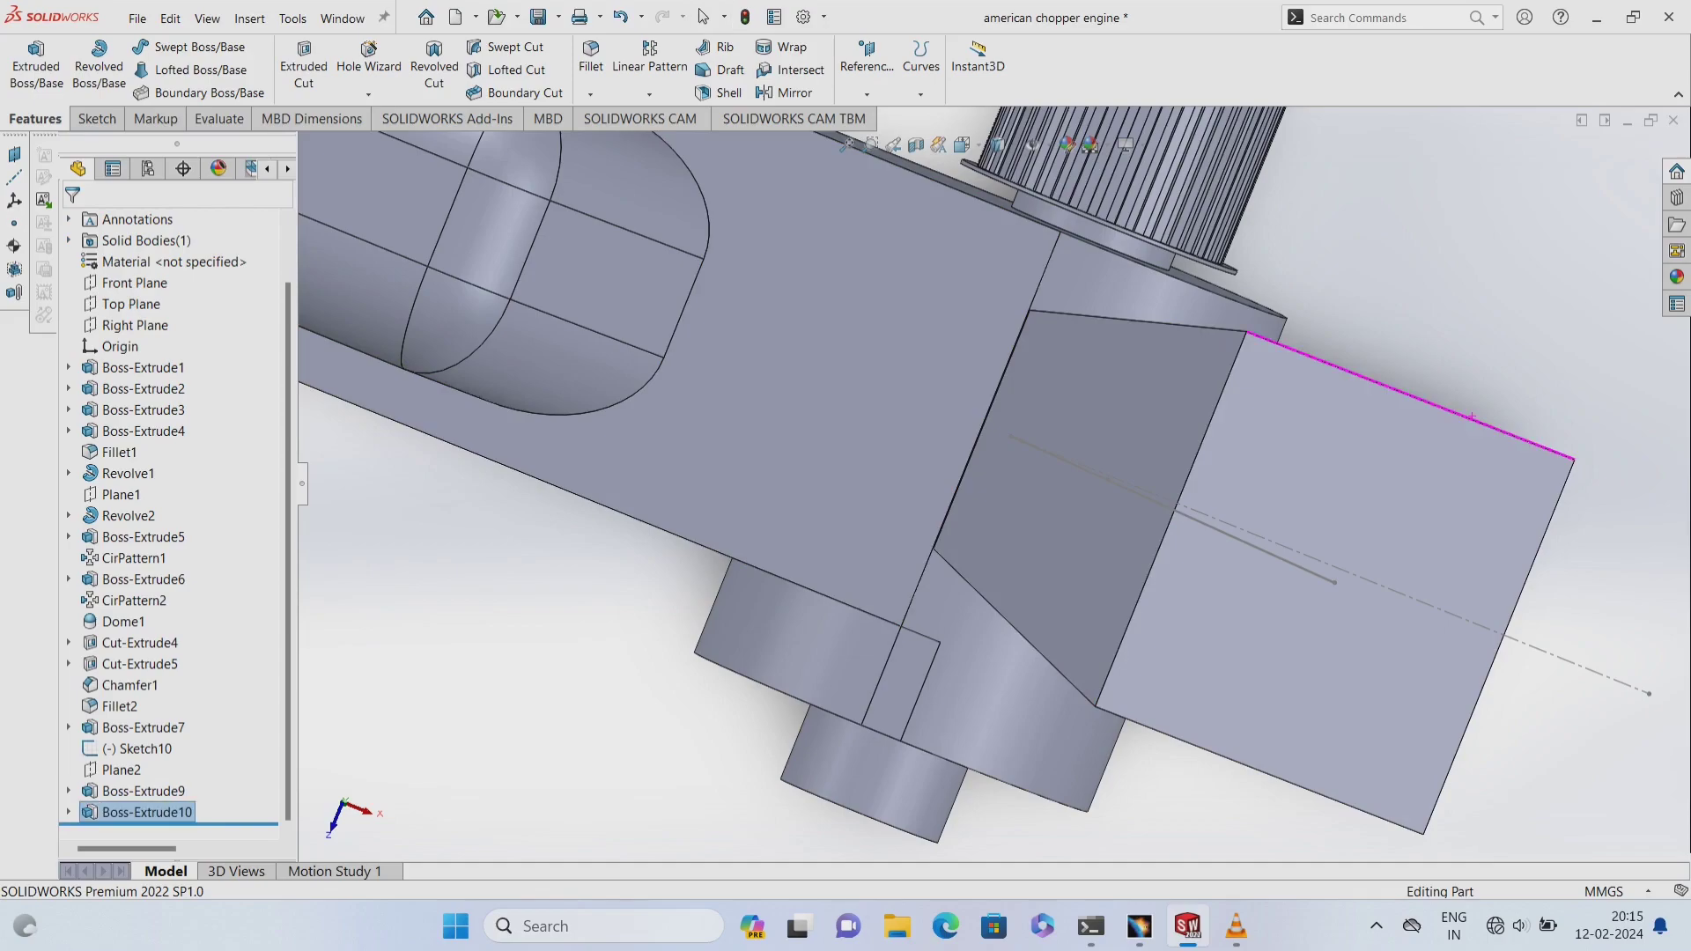
middle_click_drag(1453, 414, 1497, 339)
right_click(1497, 339)
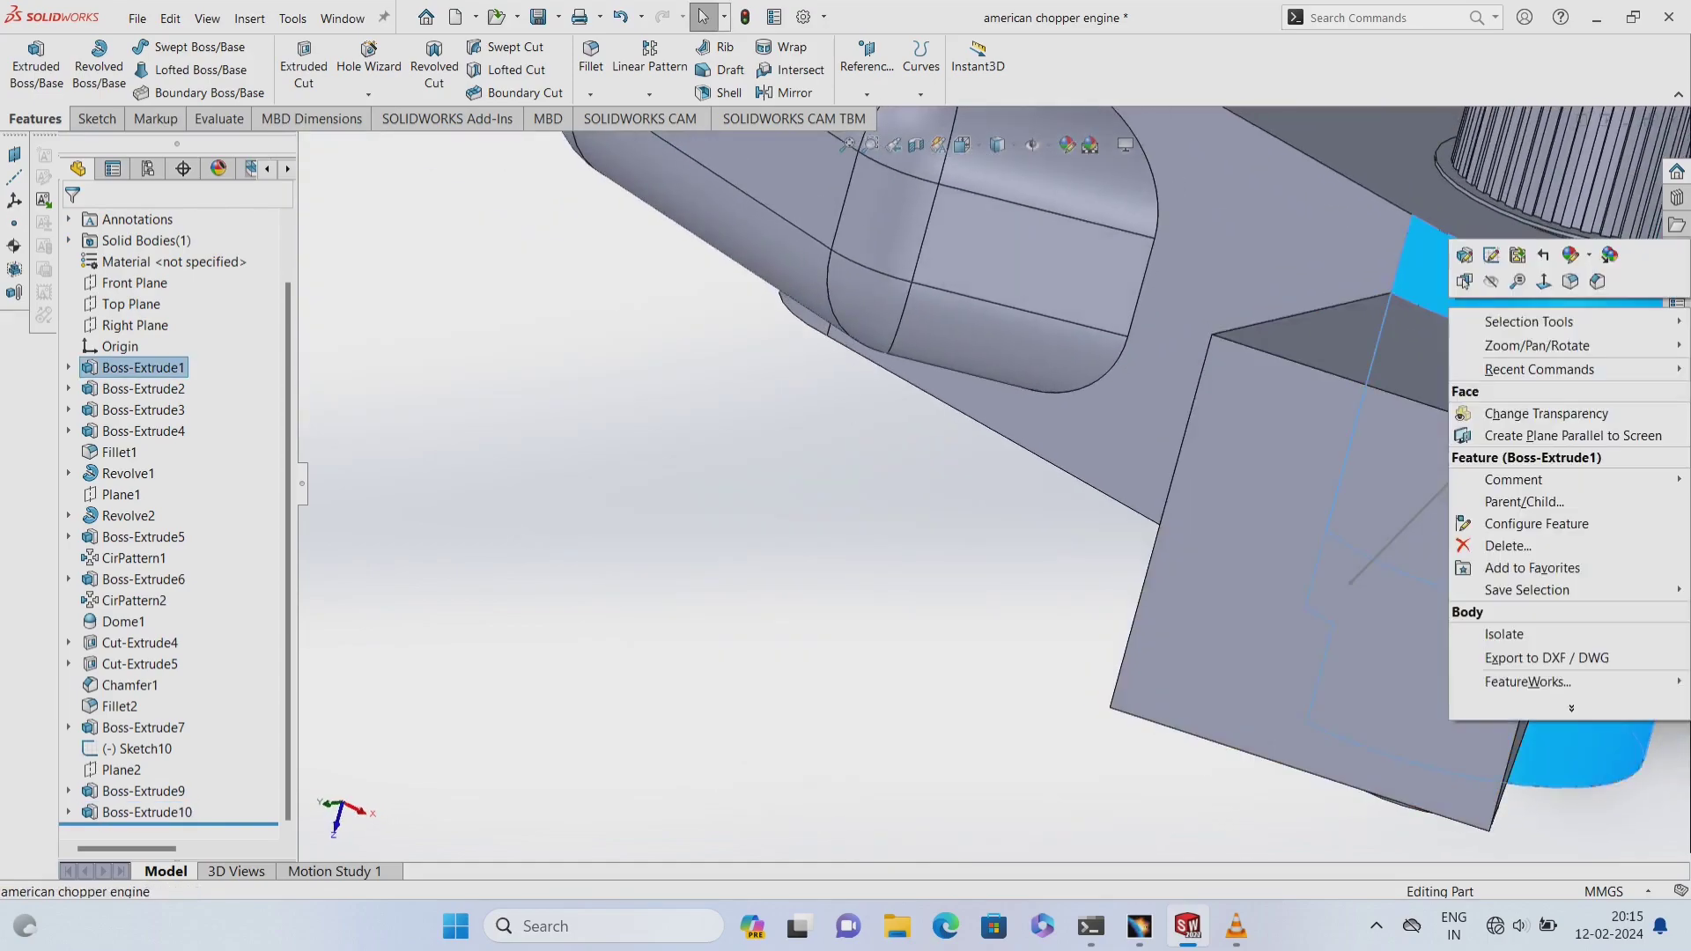
left_click(1479, 264)
key("Return")
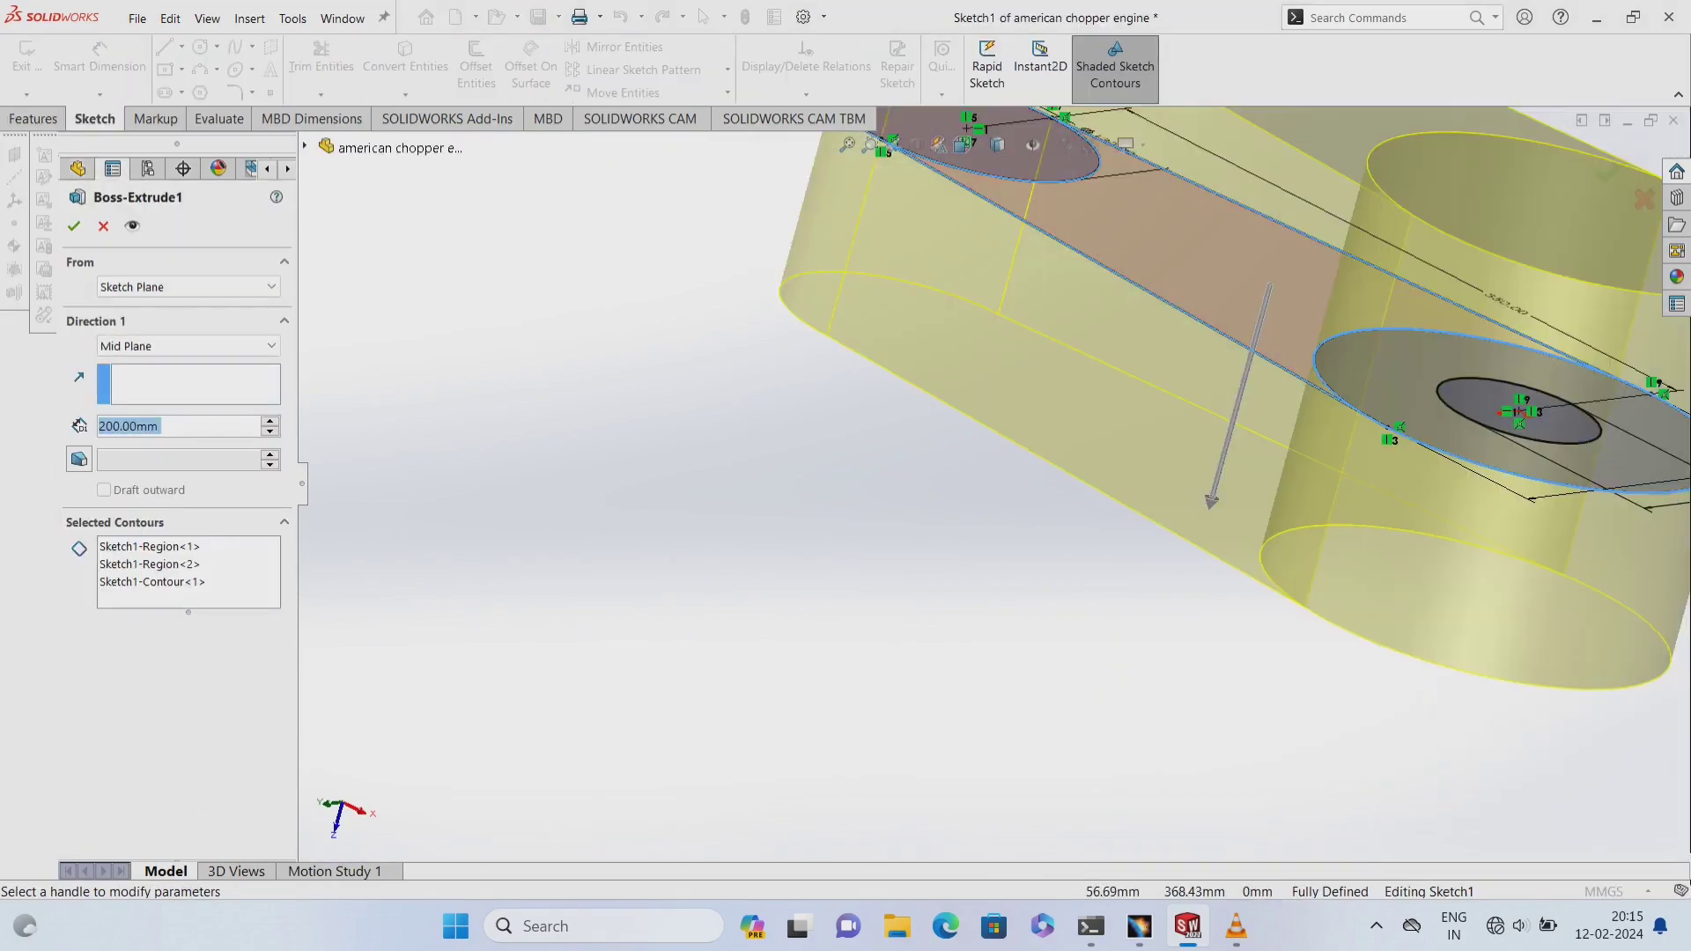
left_click(104, 225)
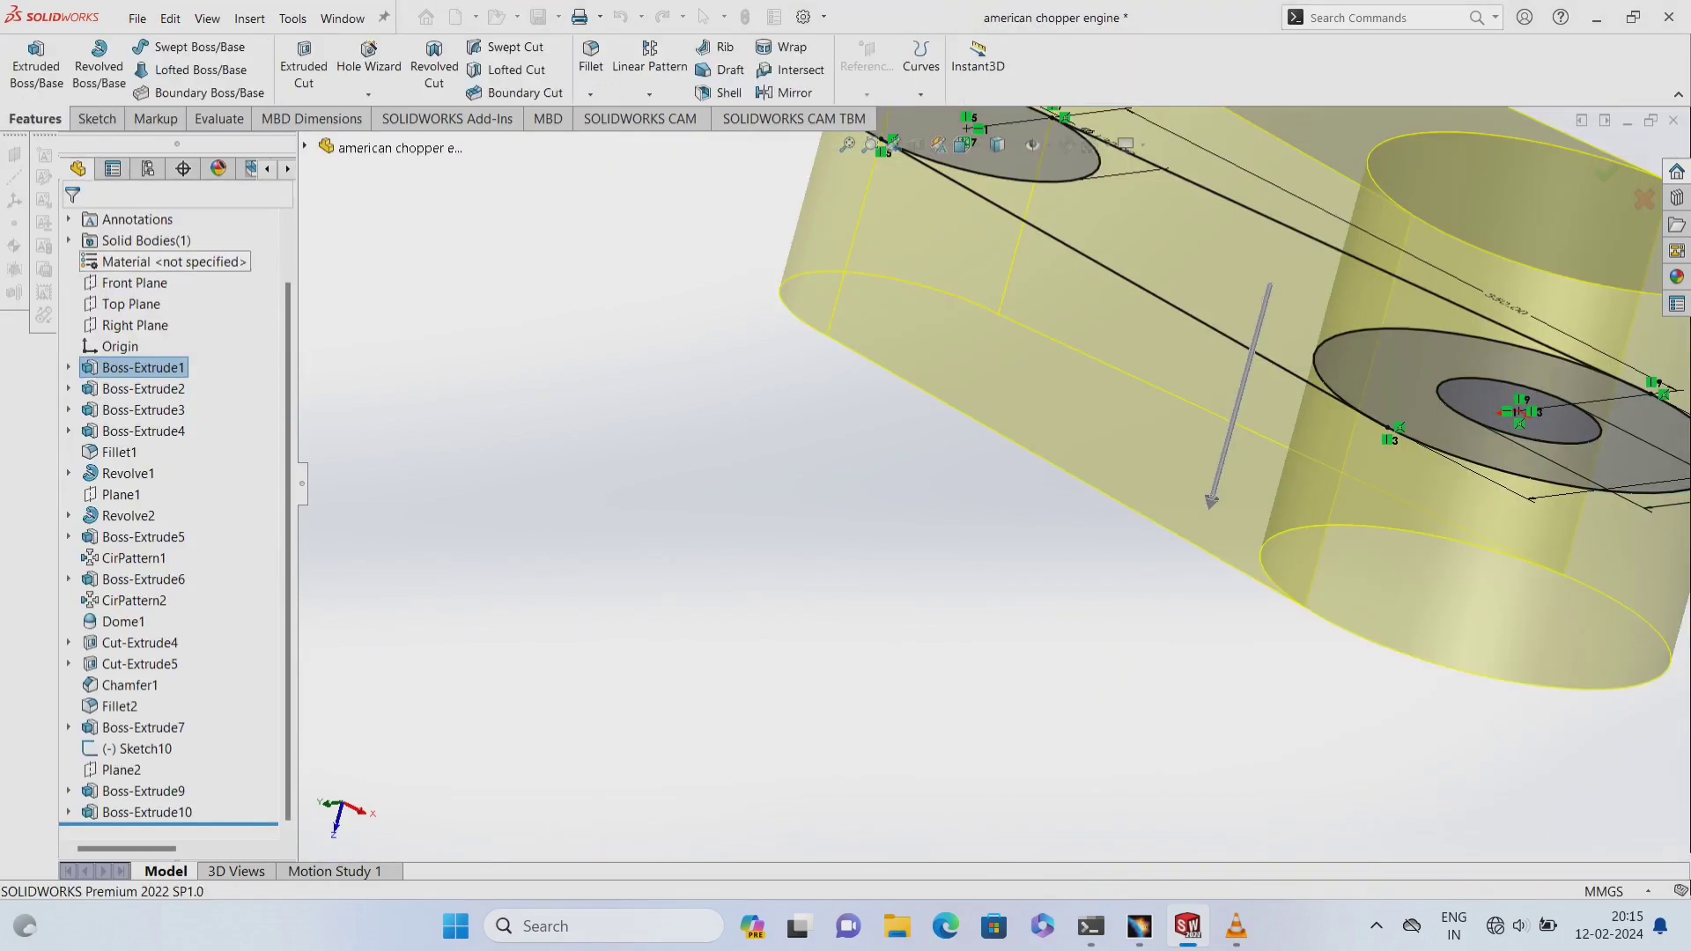
- Open Boss-Extrude1's Sketch1 twice to check its Ø200 and Ø80 circles, exiting unchanged
left_click(1497, 290)
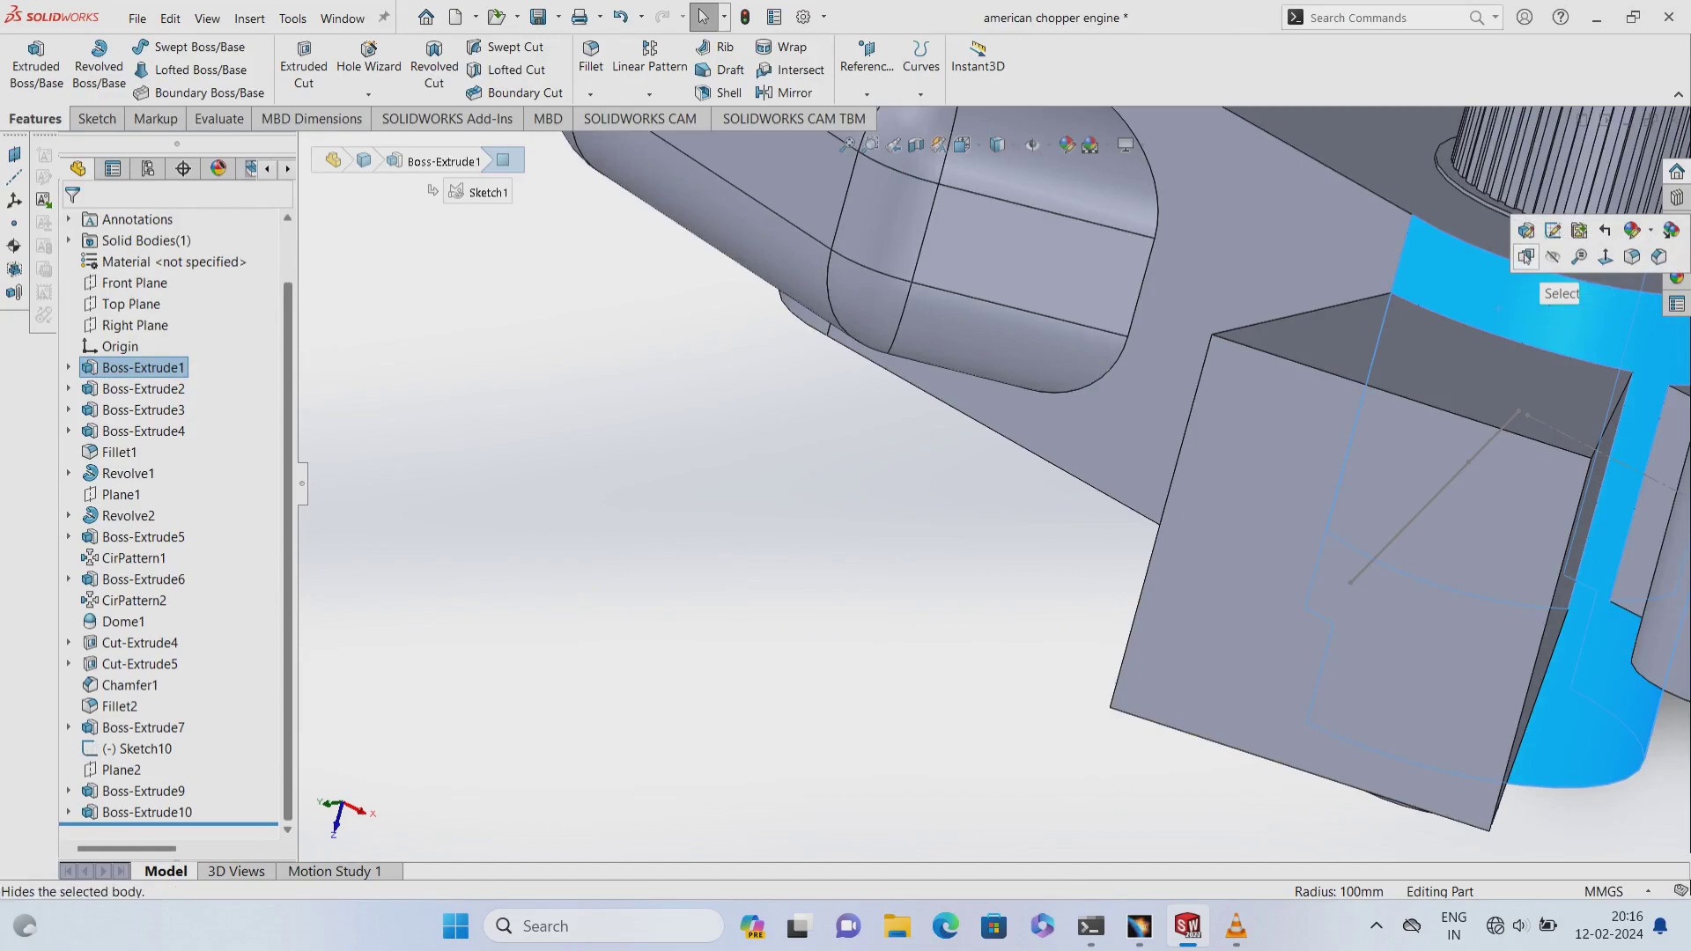
left_click(1552, 230)
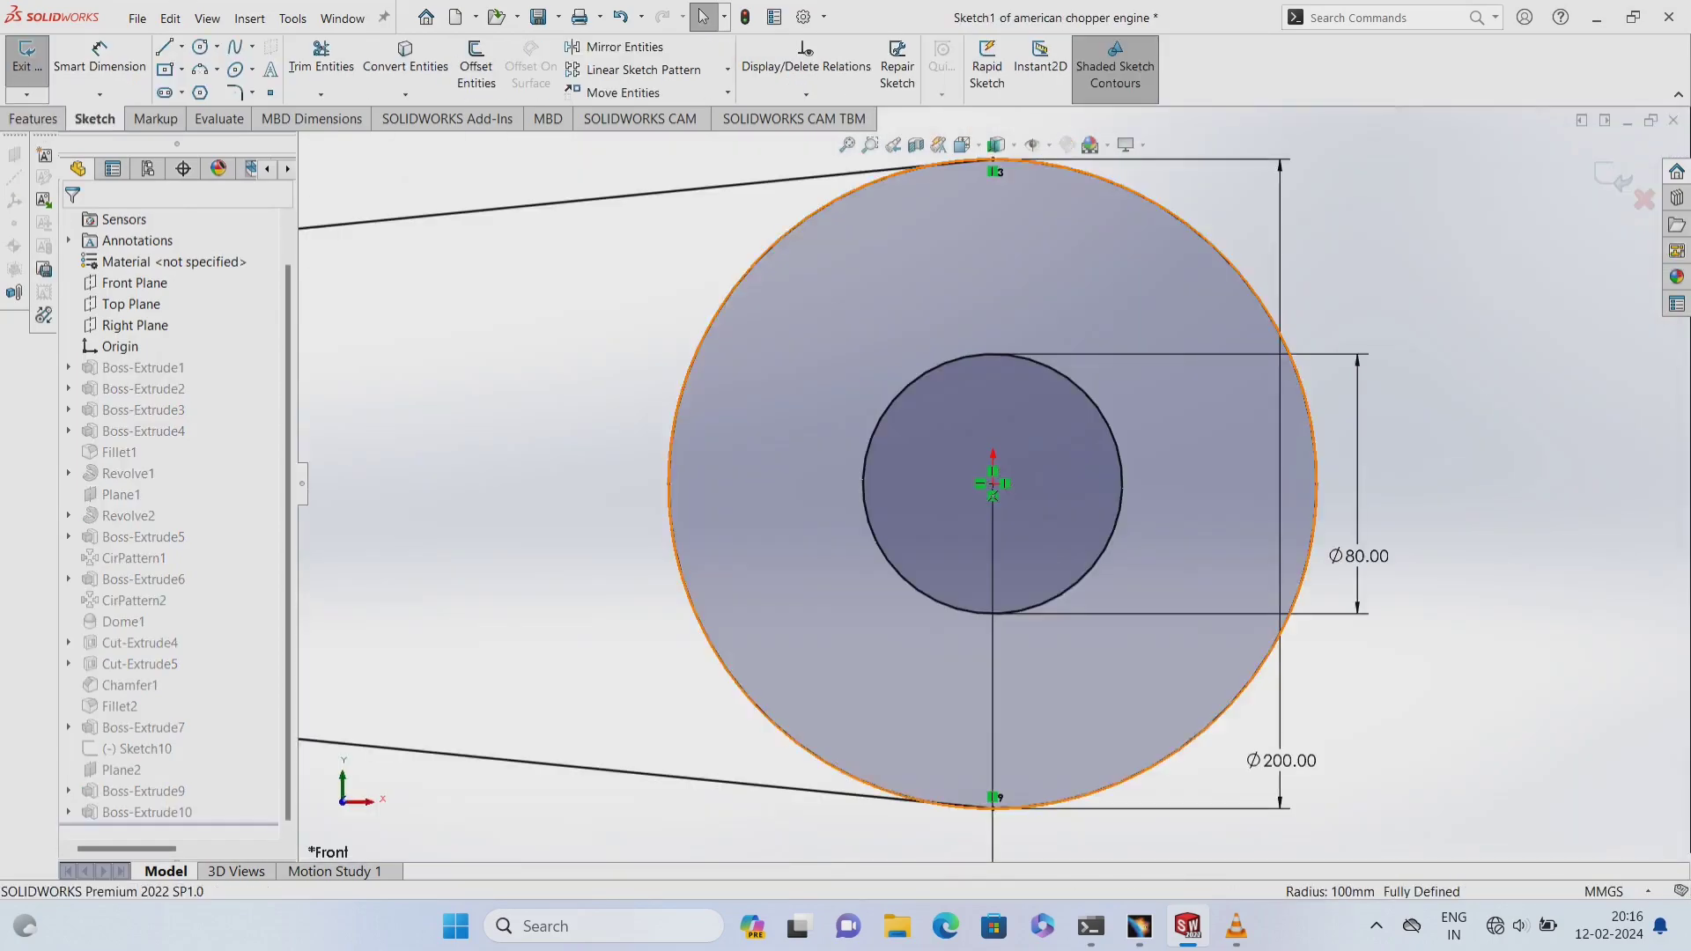
key("ctrl+b")
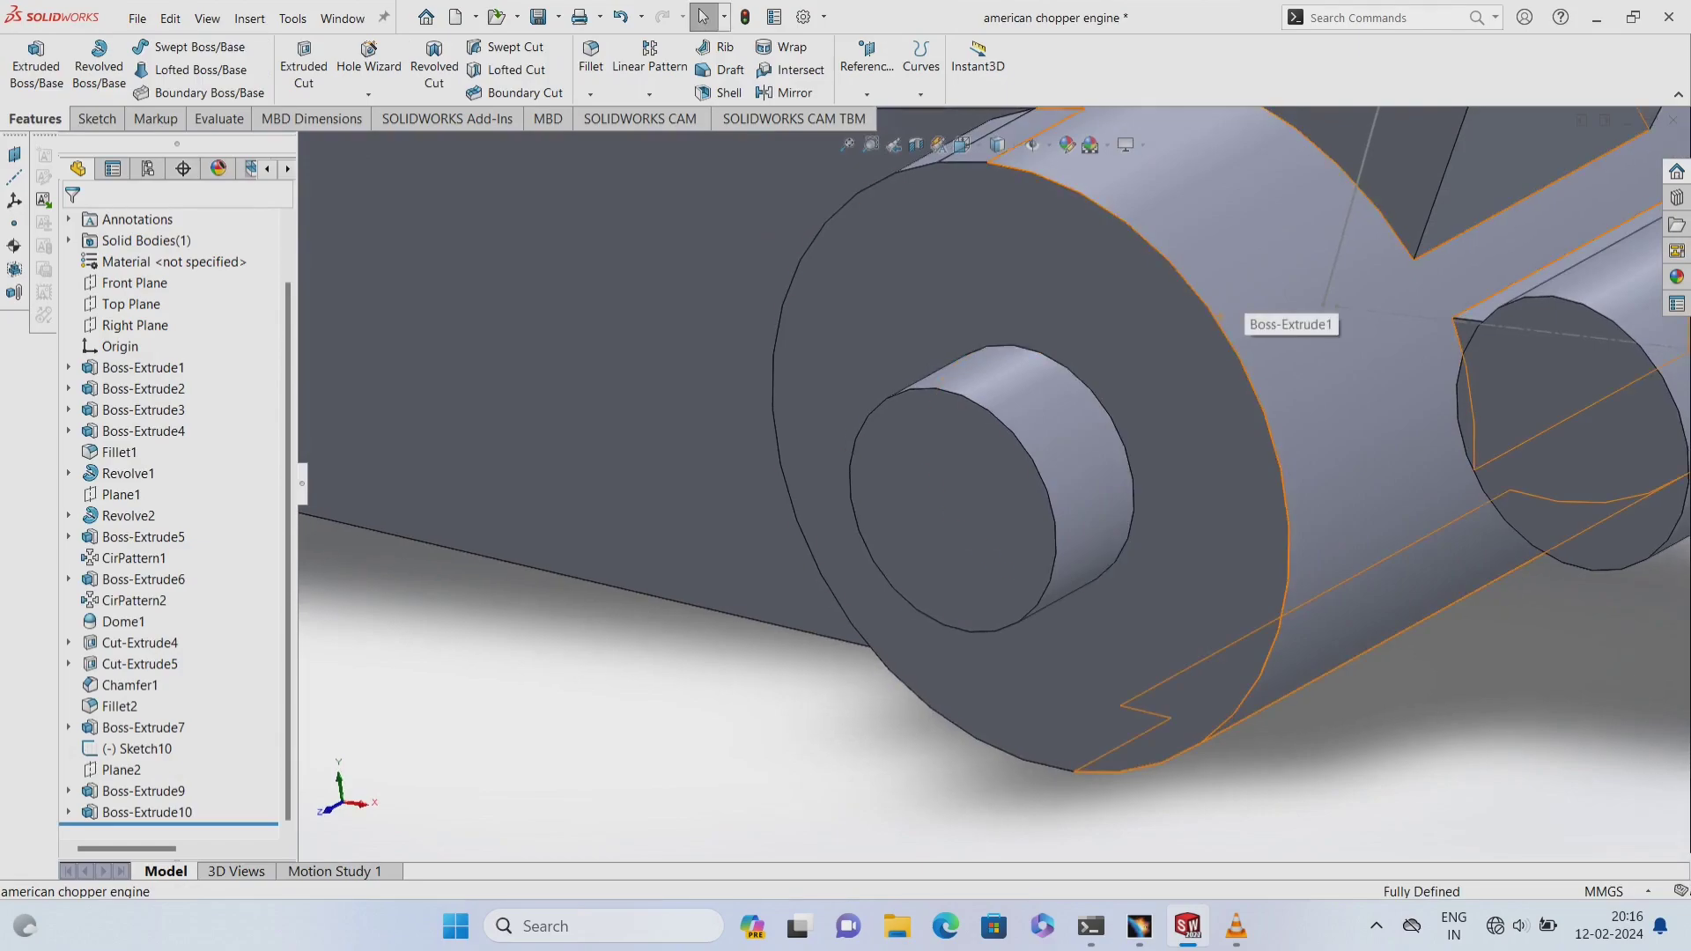
left_click(1233, 304)
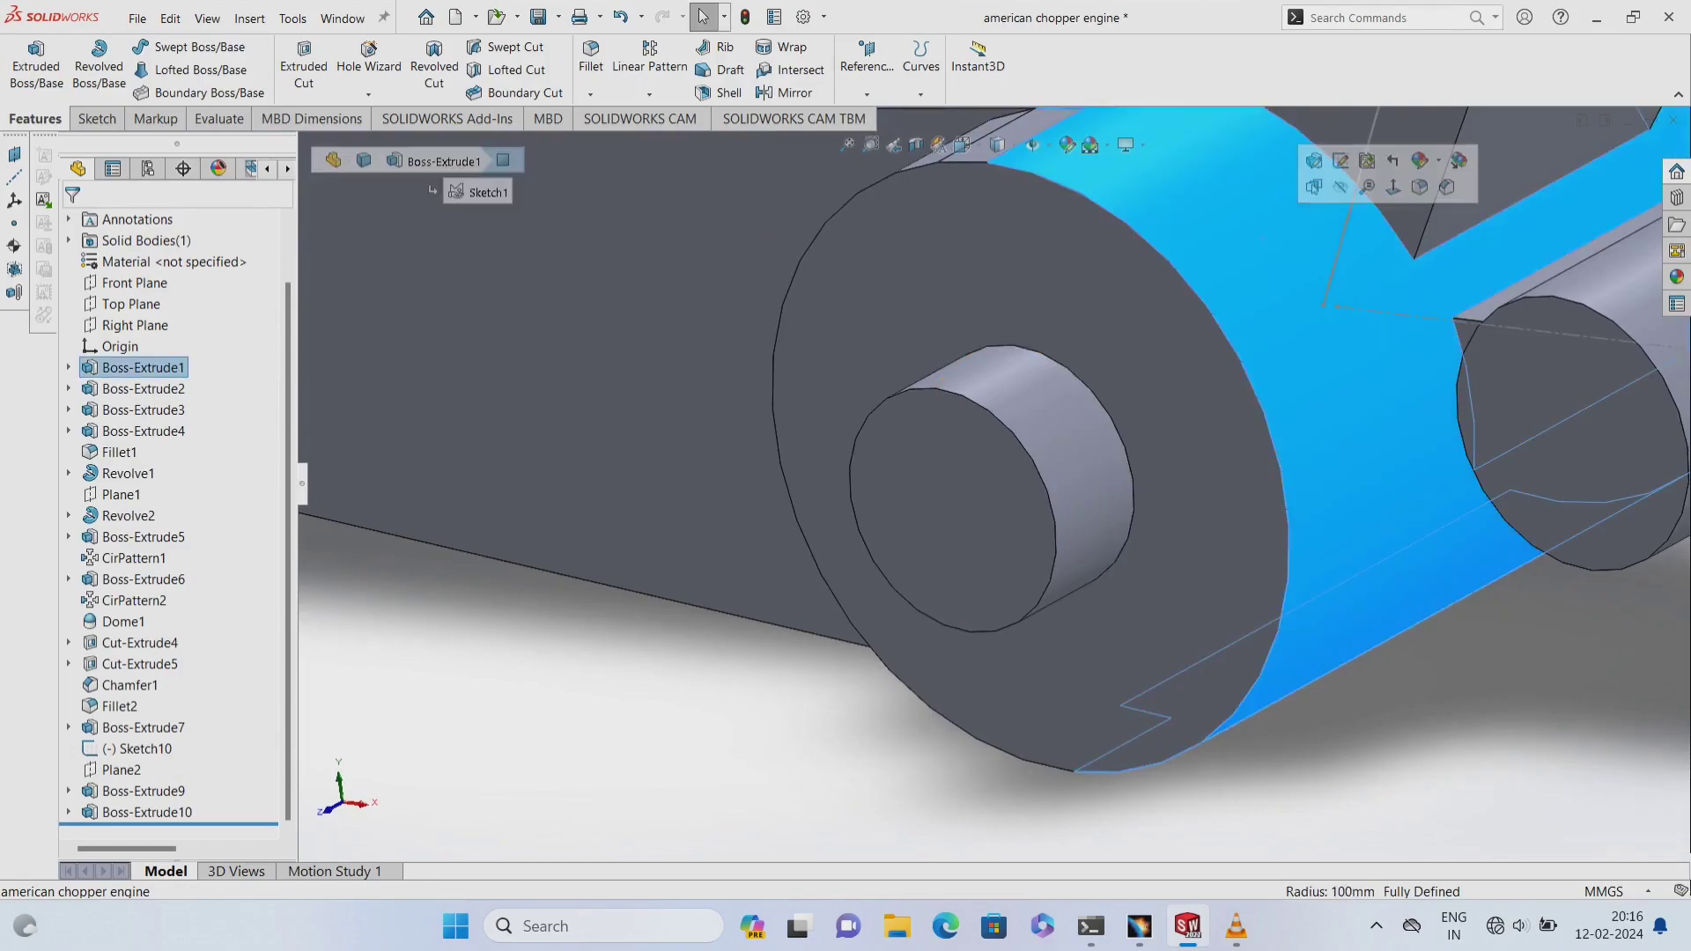
left_click(1340, 160)
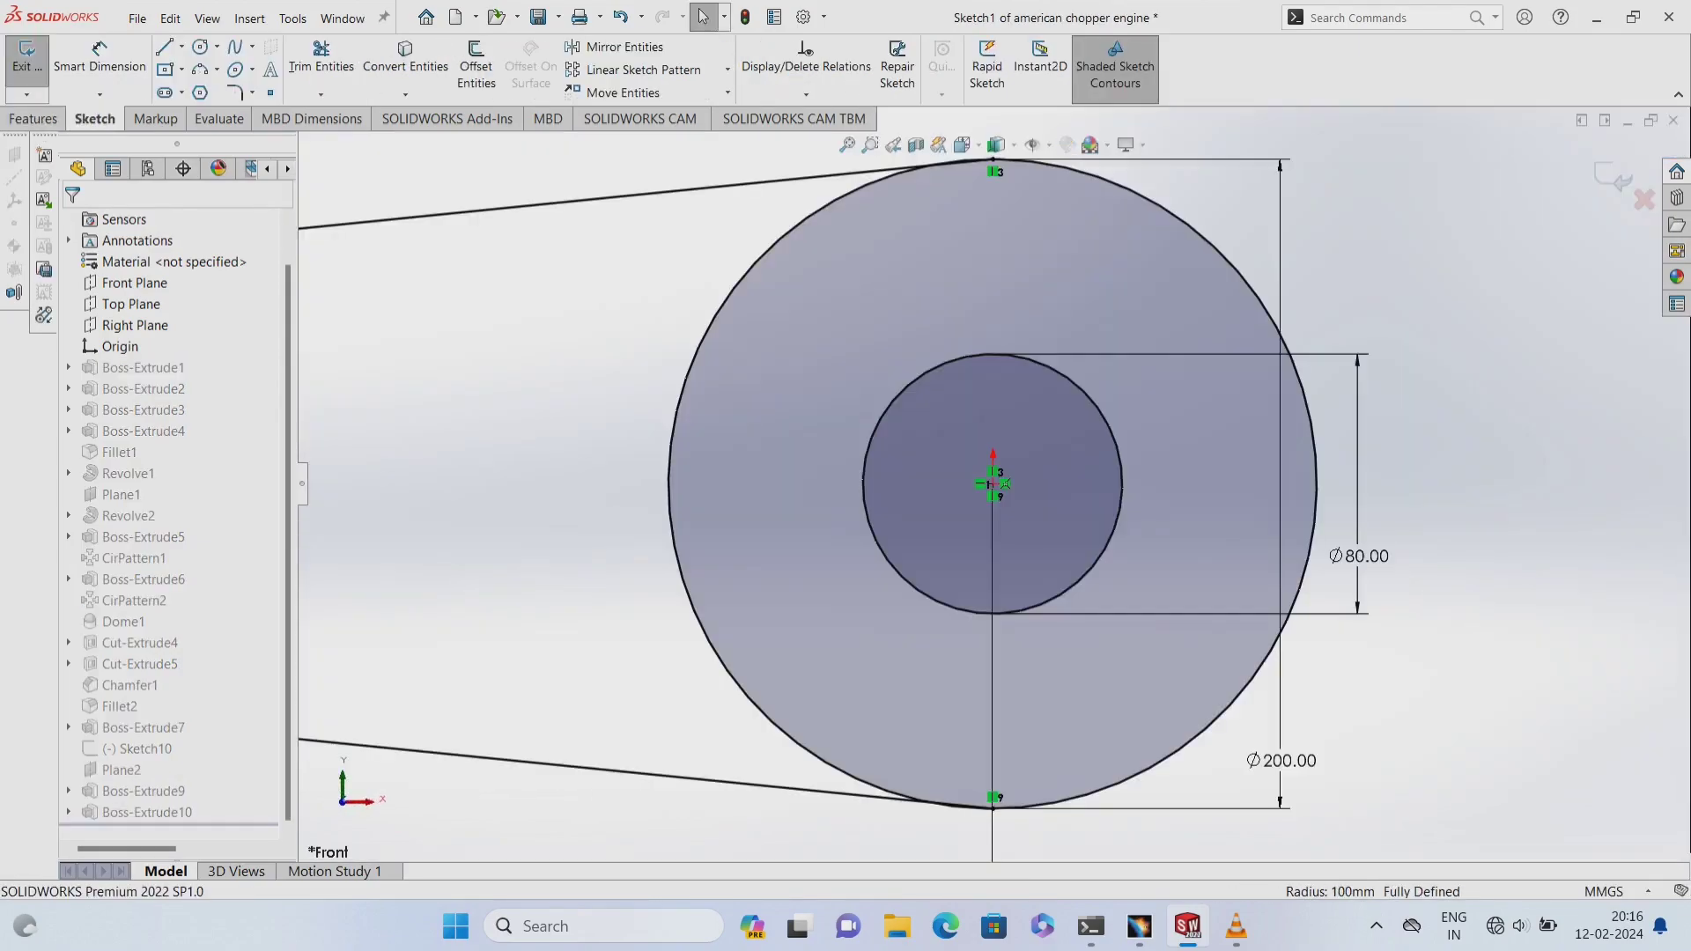
left_click(27, 60)
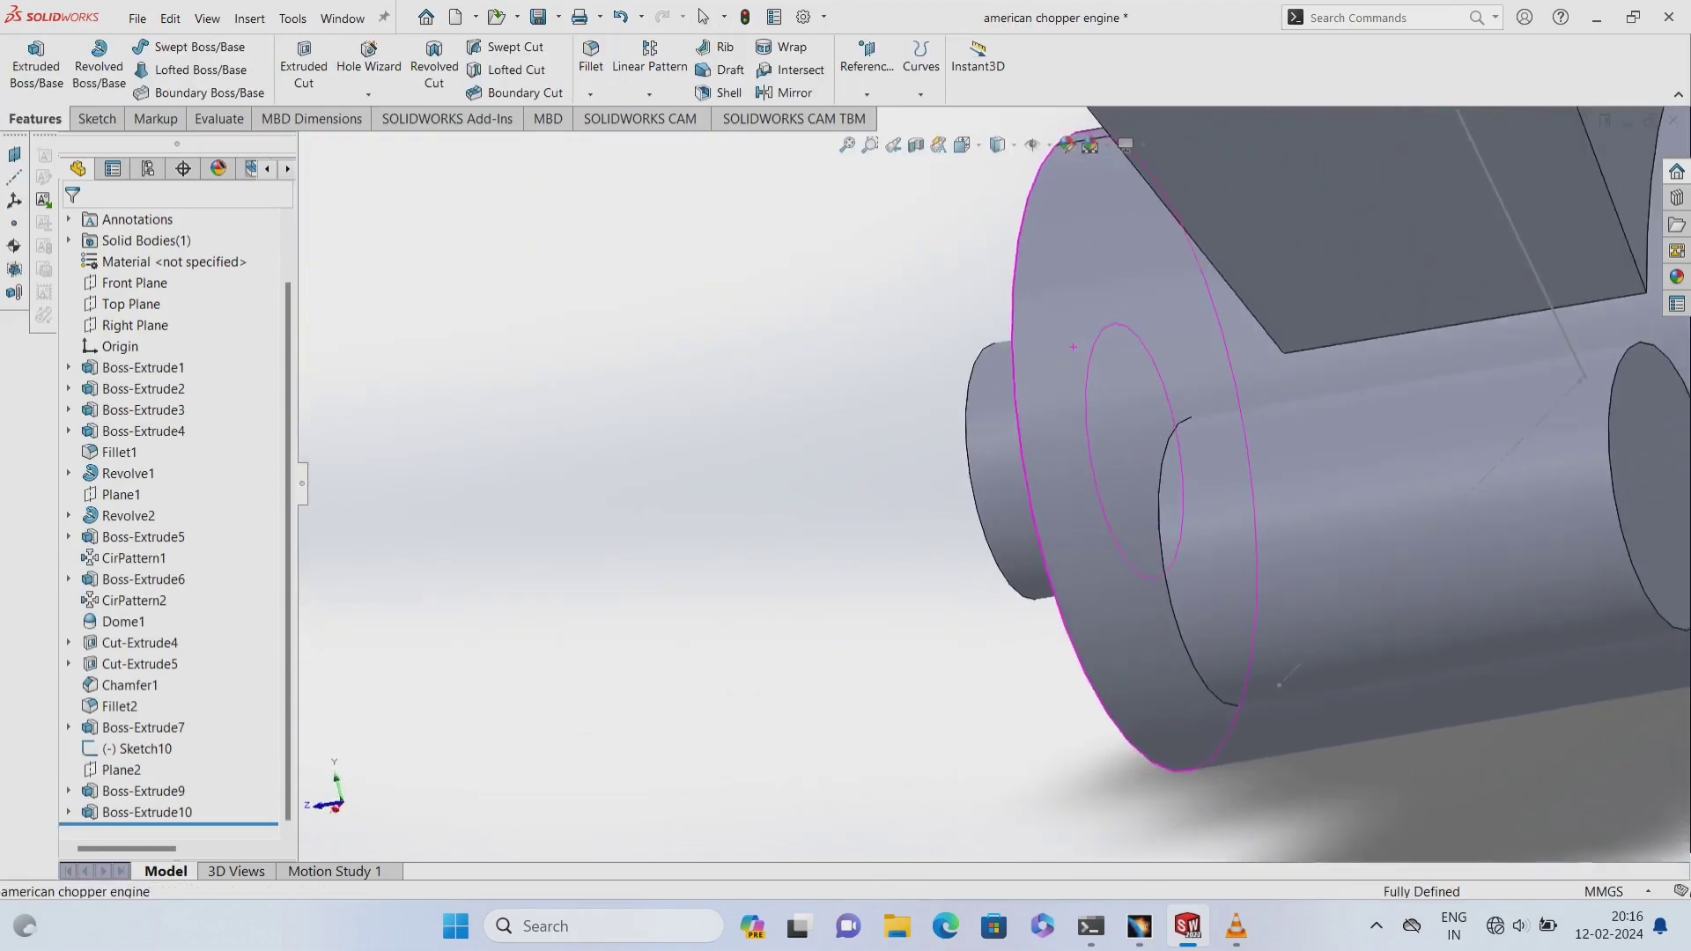
right_click(1356, 431)
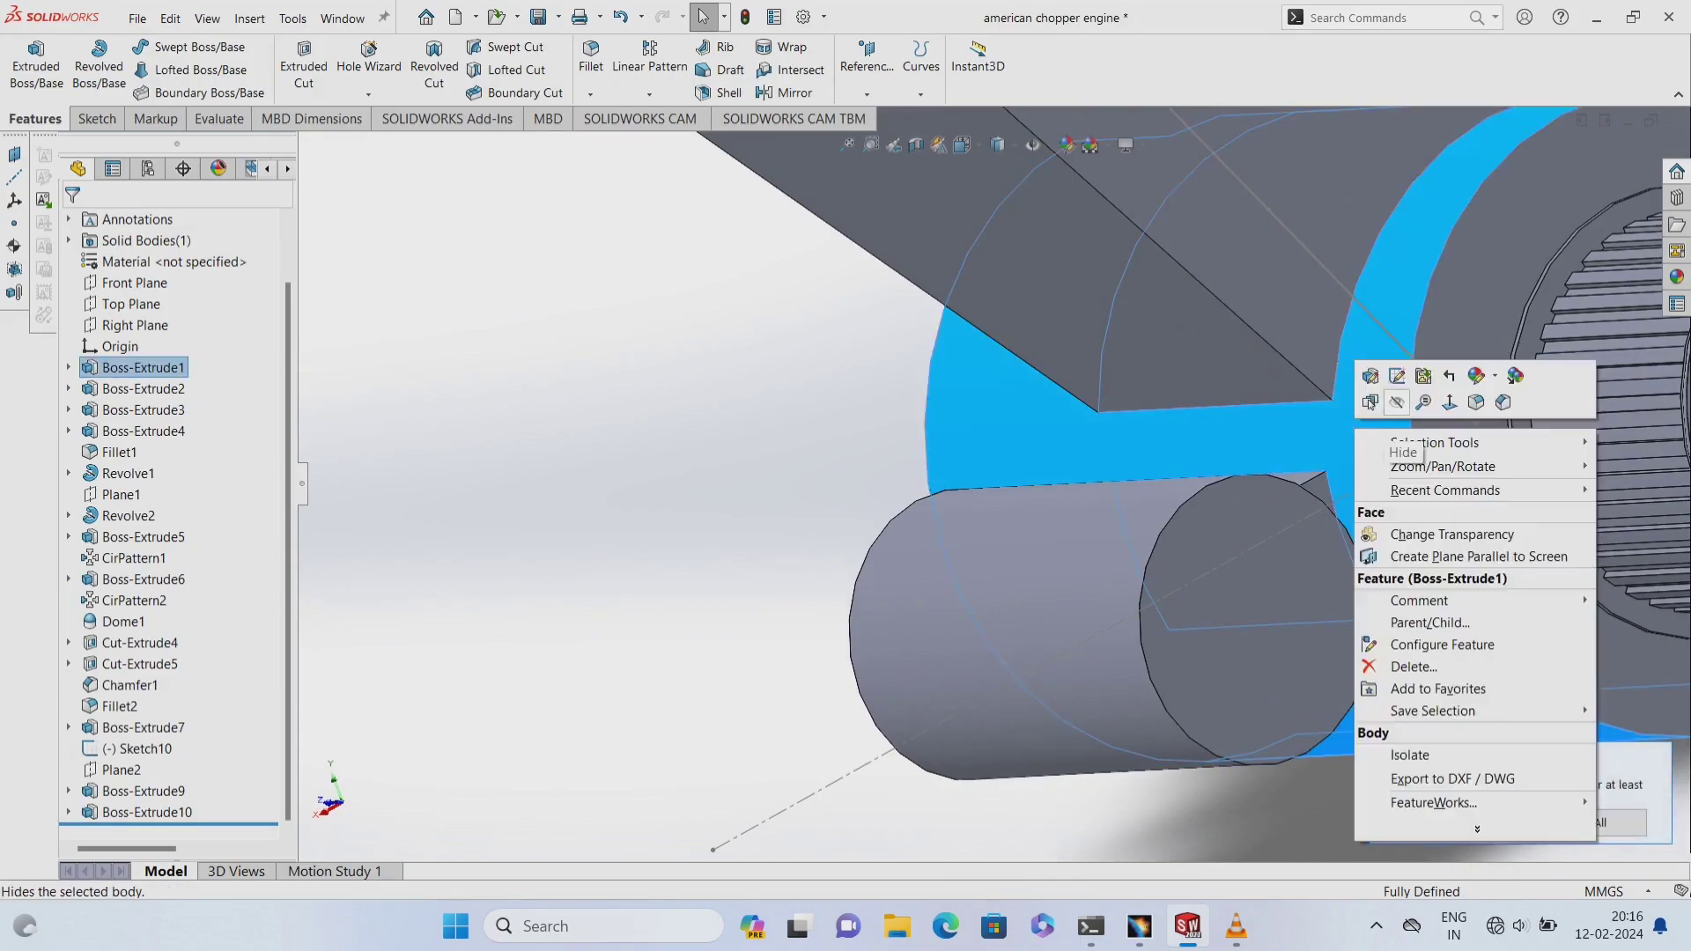
left_click(1397, 402)
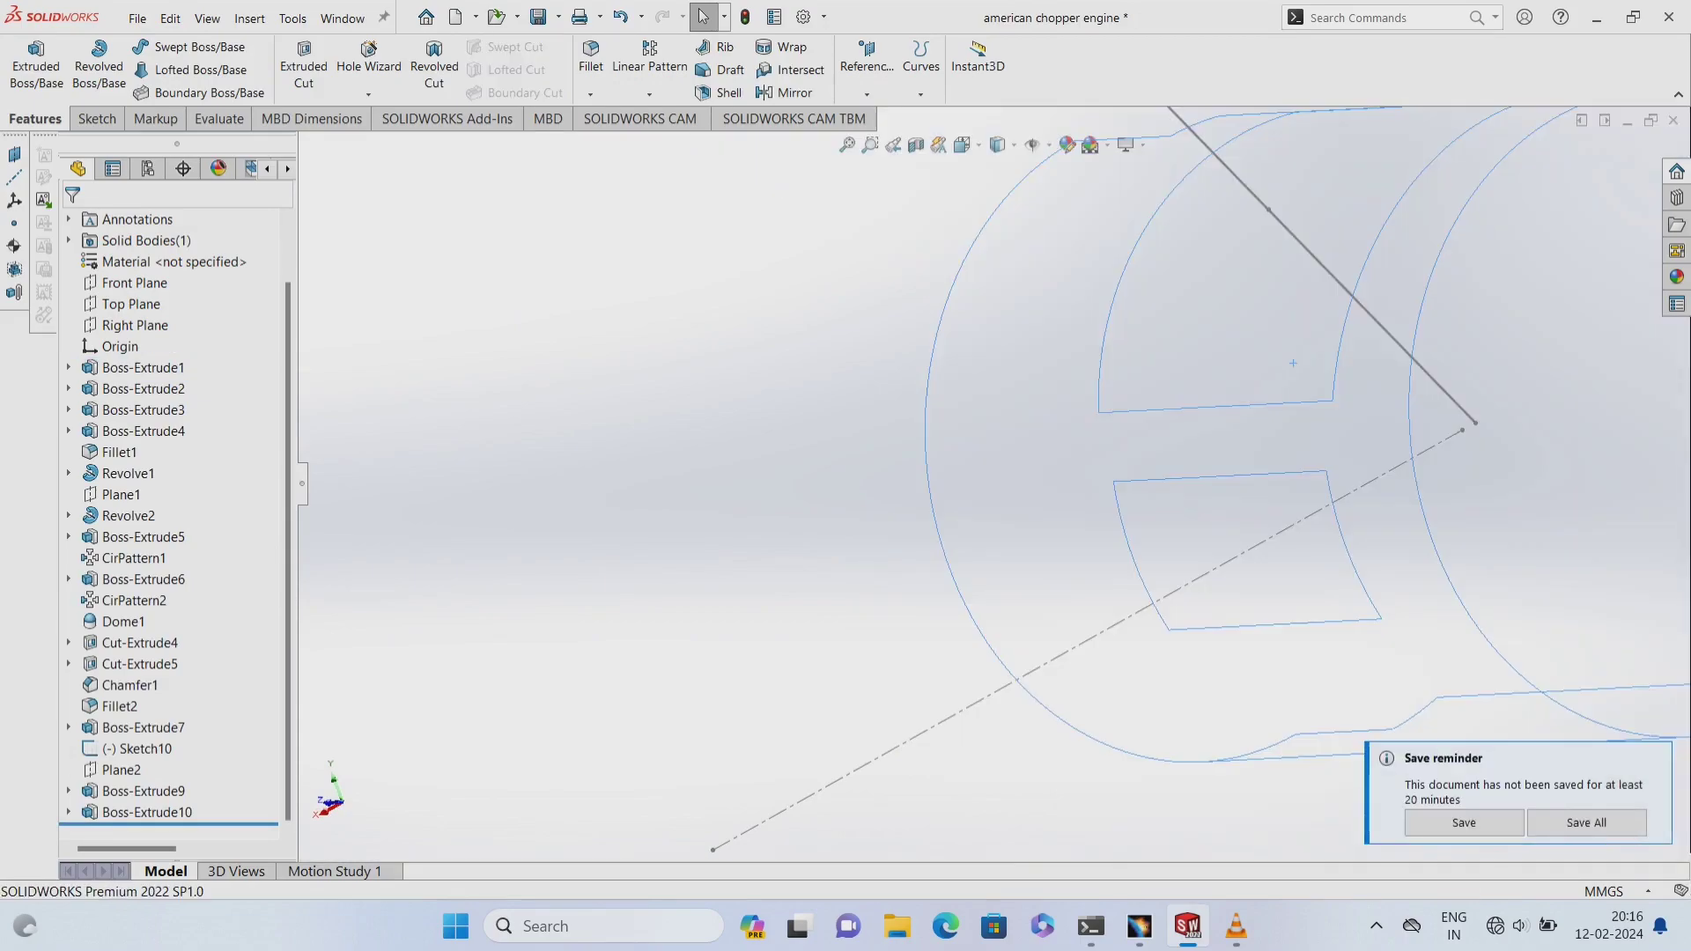
key("ctrl+z")
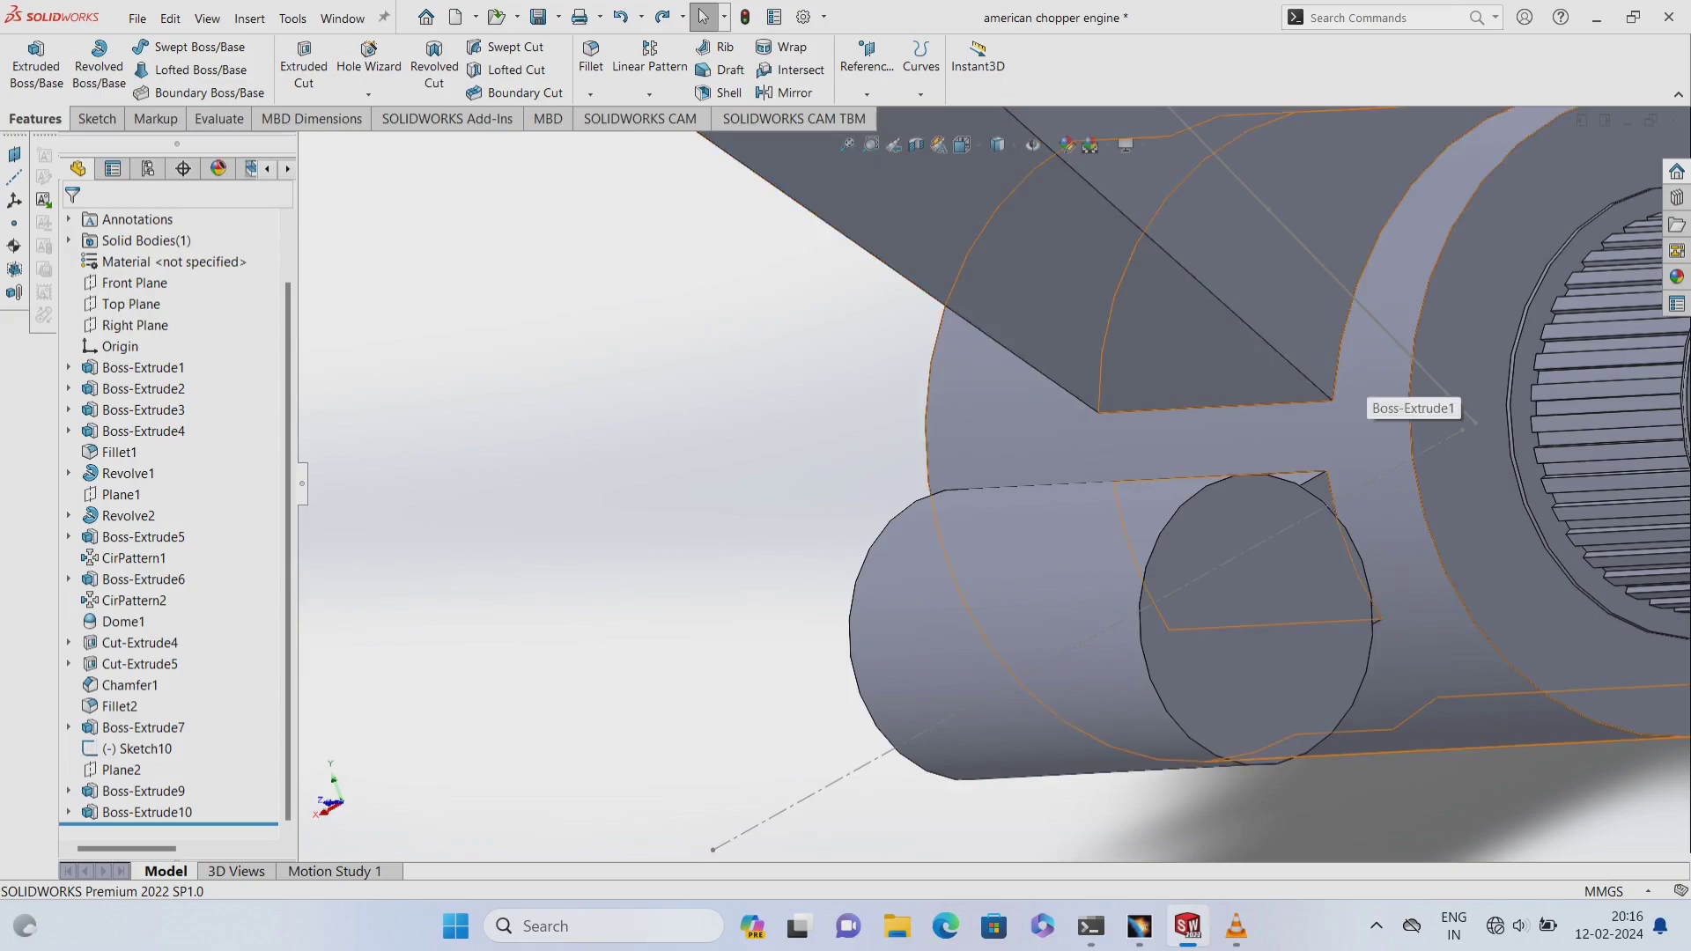
left_click(1370, 396)
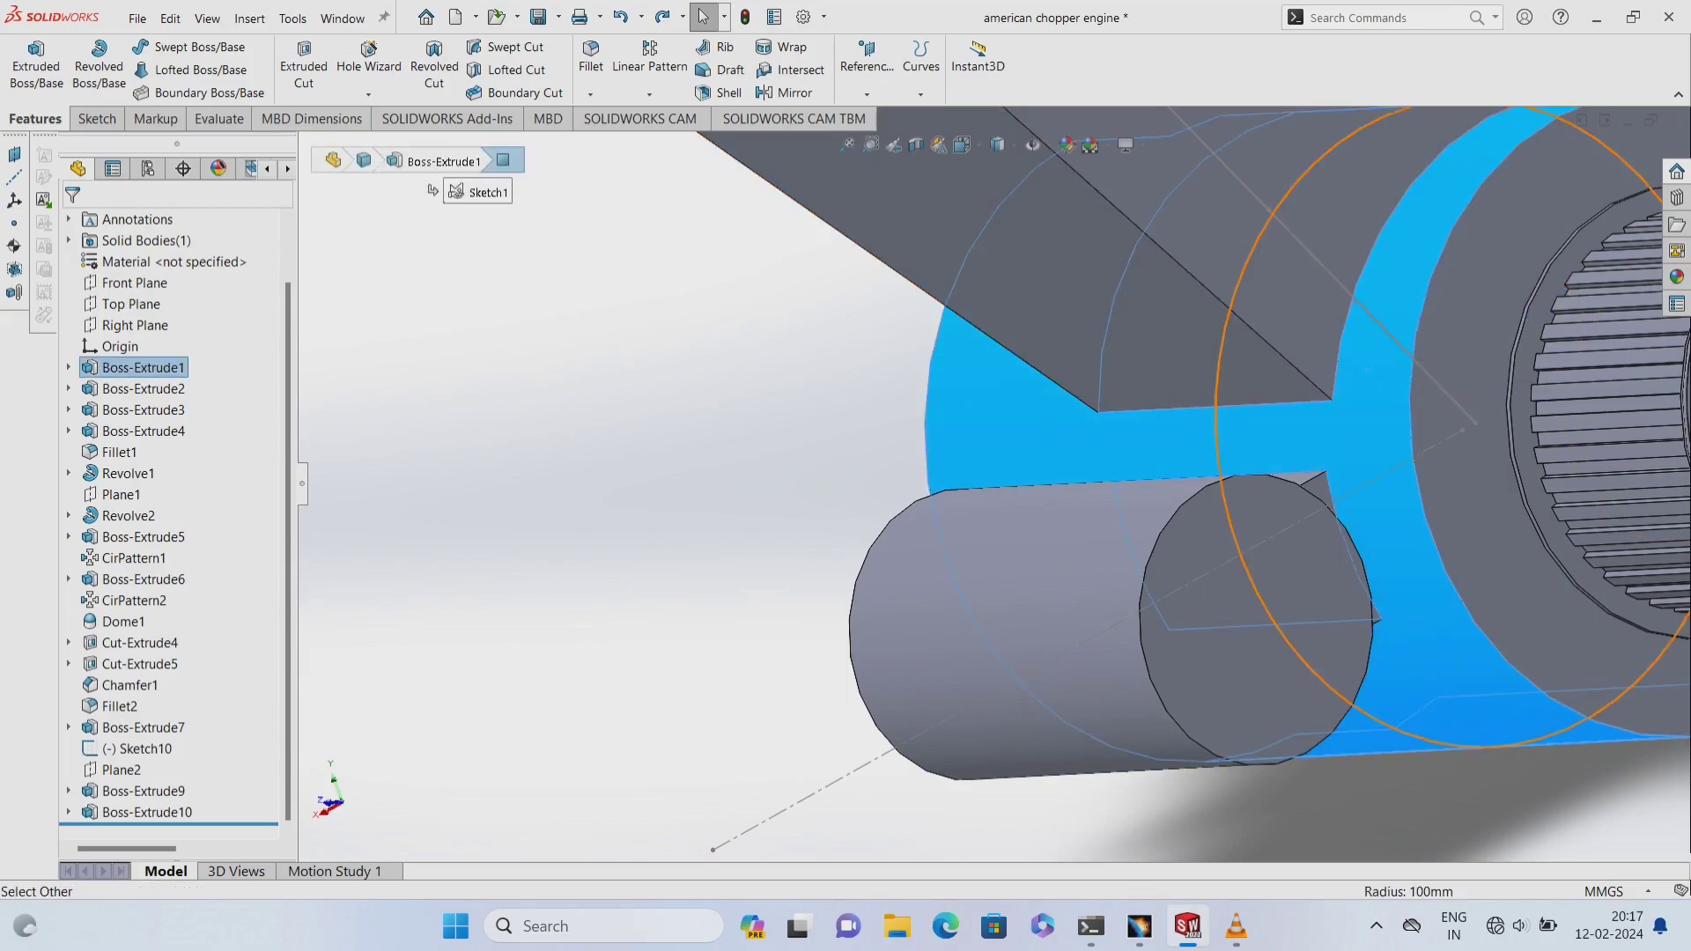
left_click(133, 282)
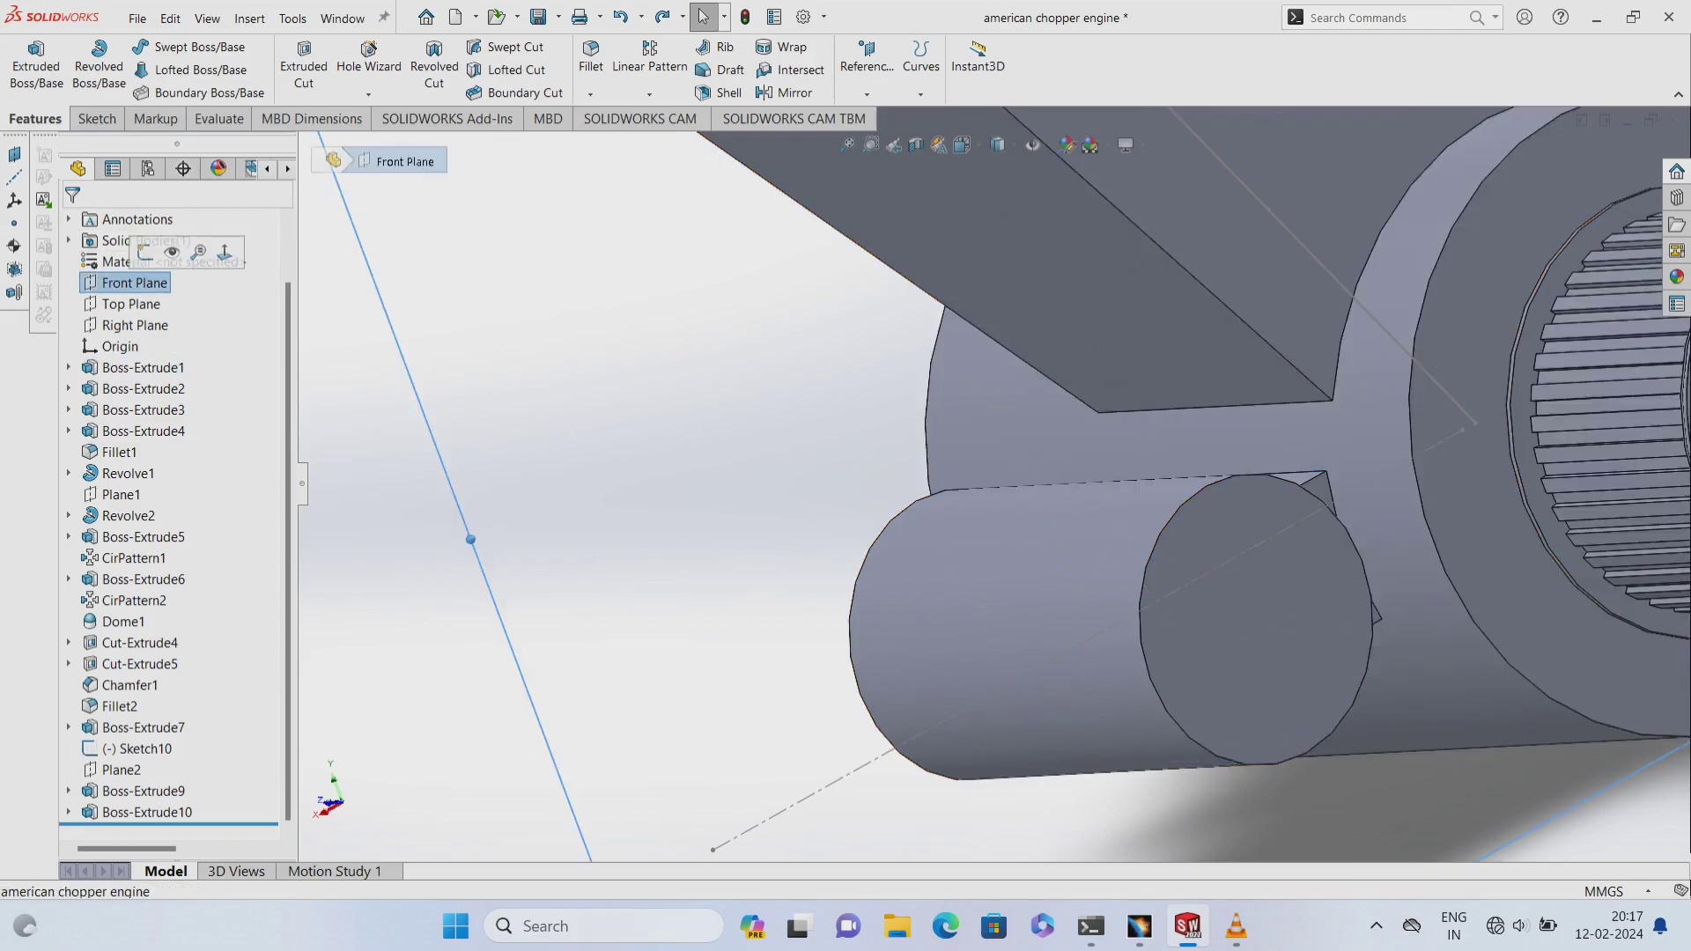
left_click(1242, 454)
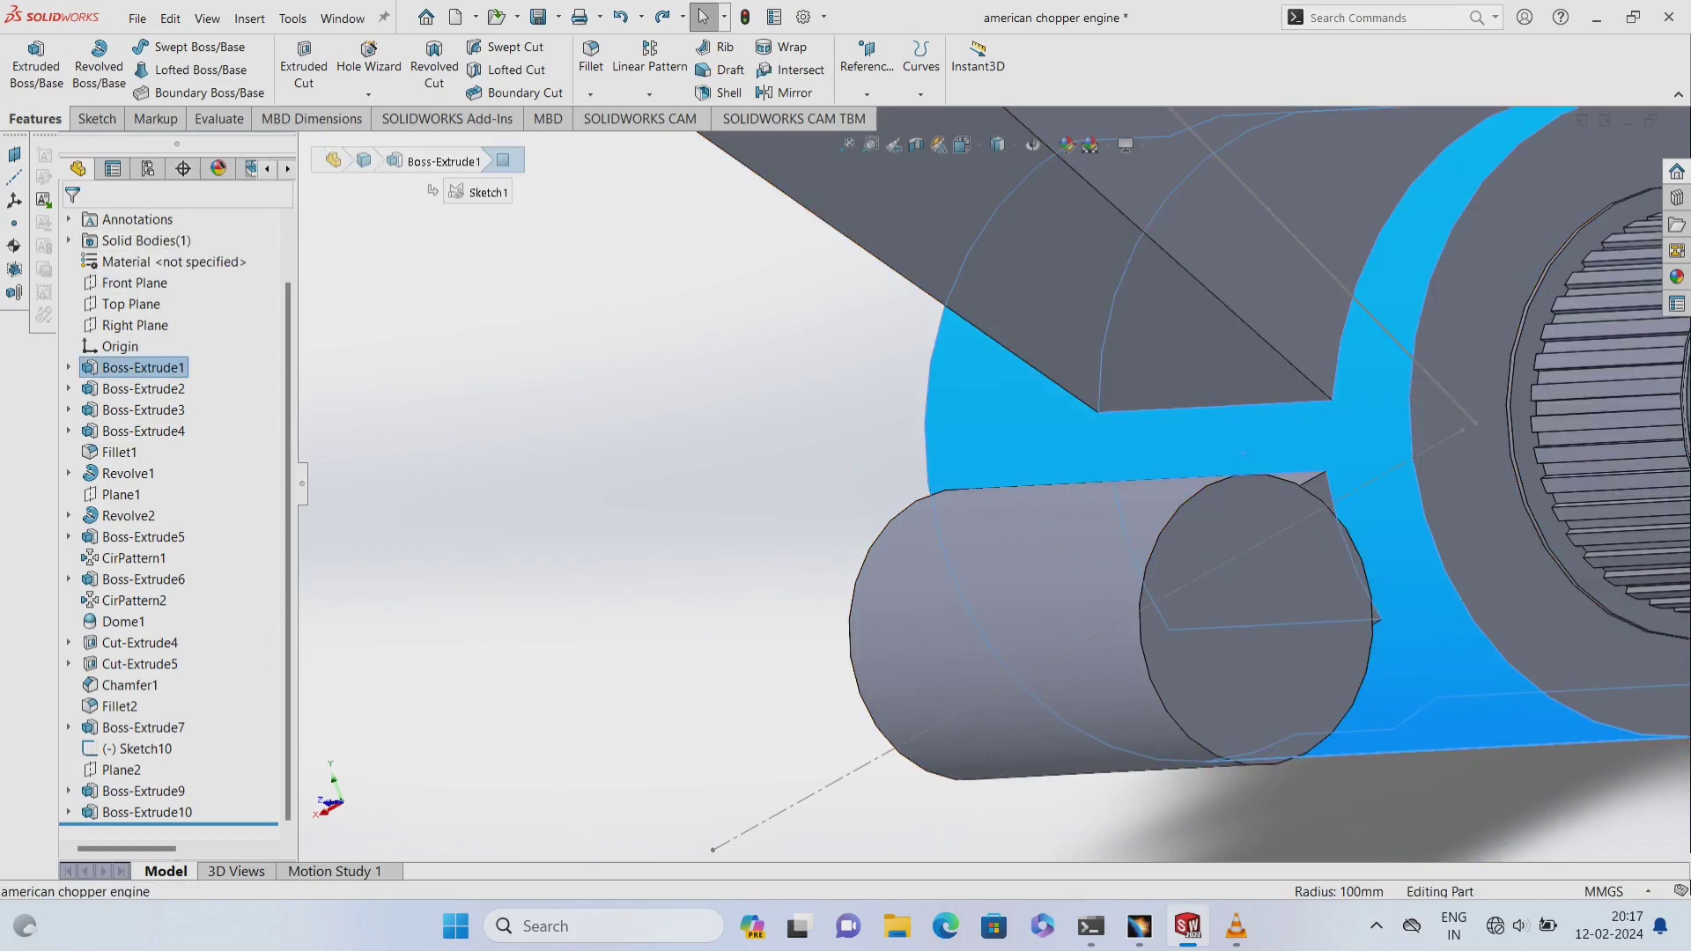
key("Escape")
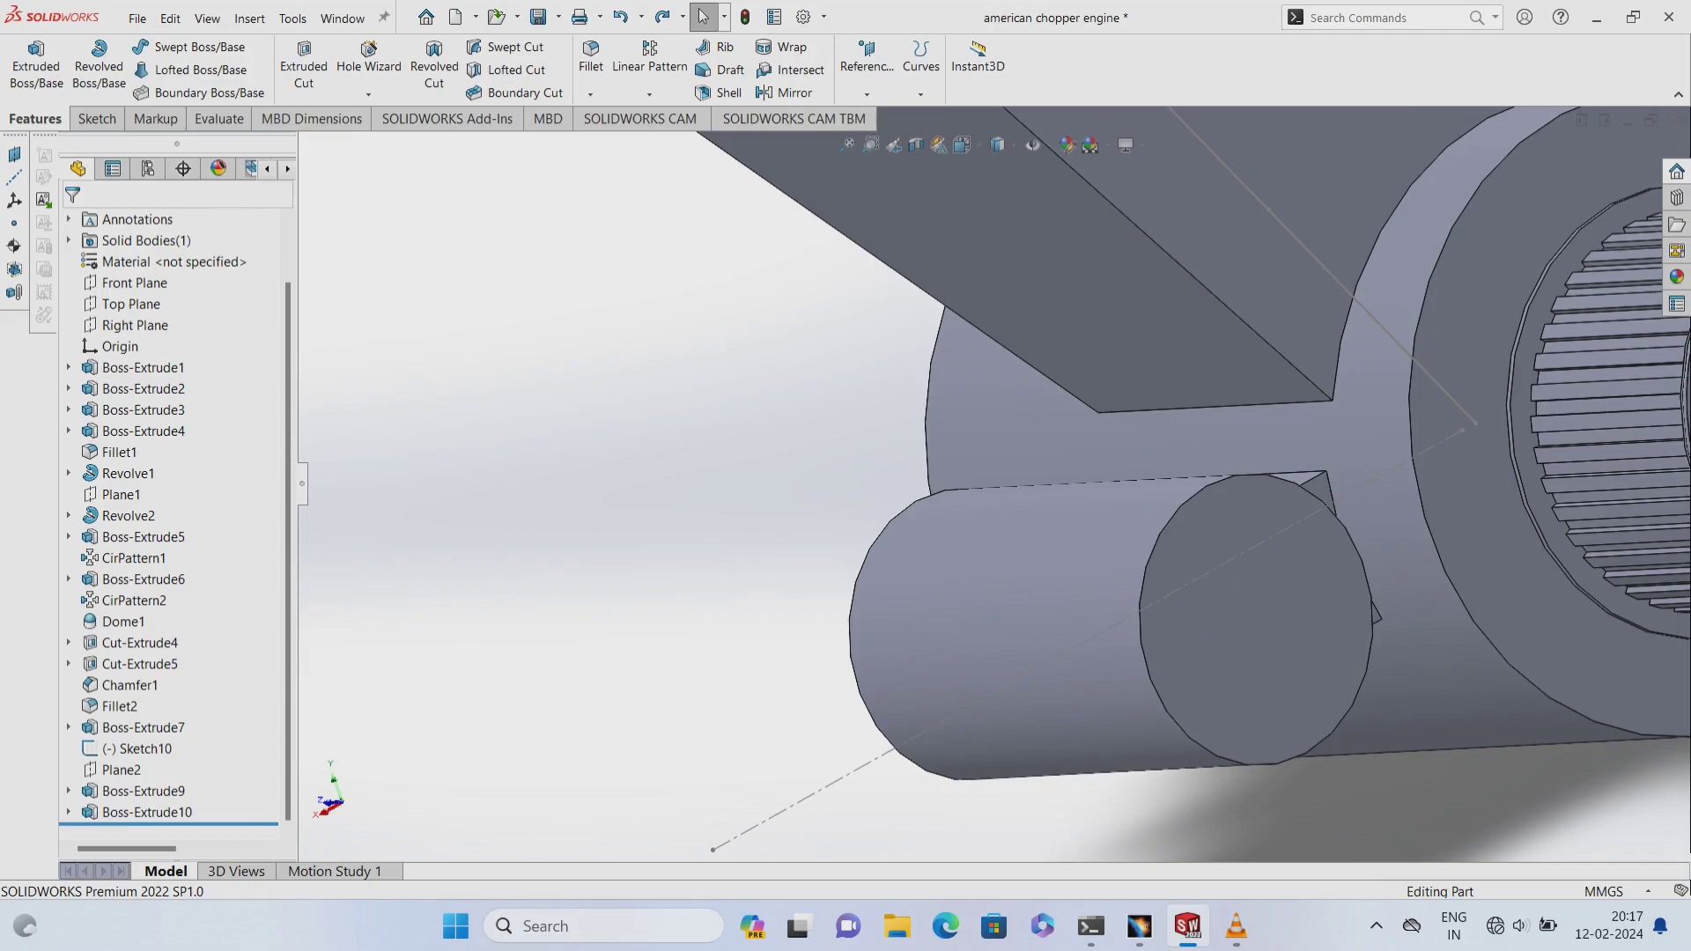
right_click(743, 334)
left_click(775, 368)
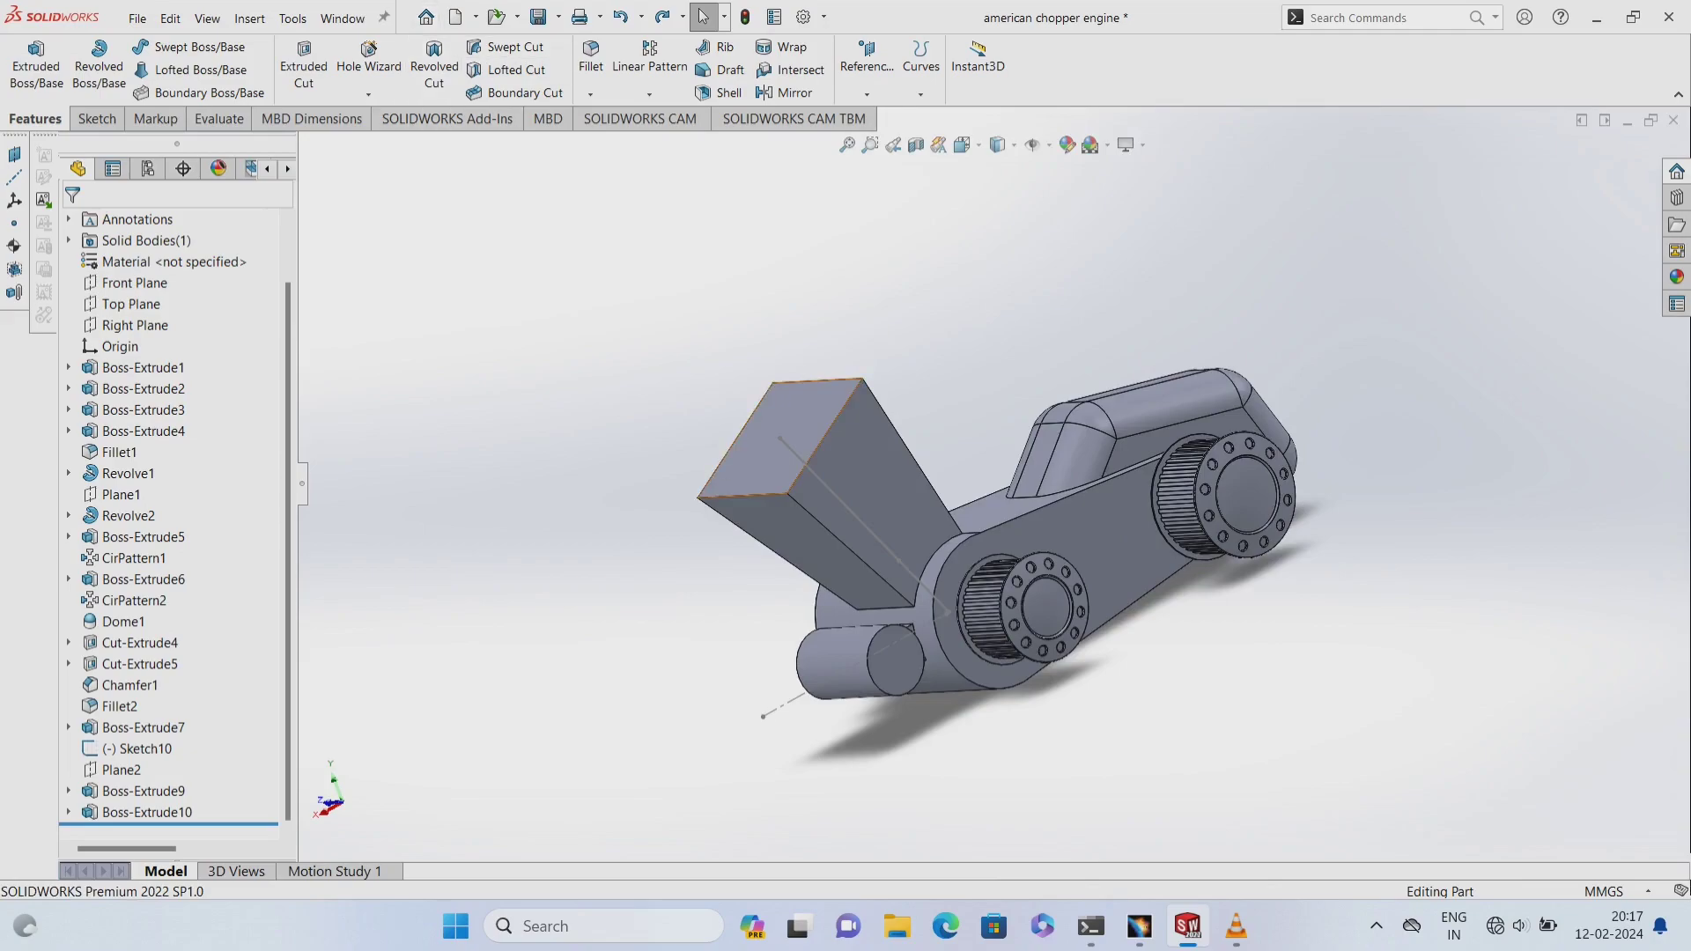
- Start an empty sketch on the tapered box's top face, then discard it
left_click(775, 436)
key("ctrl+8")
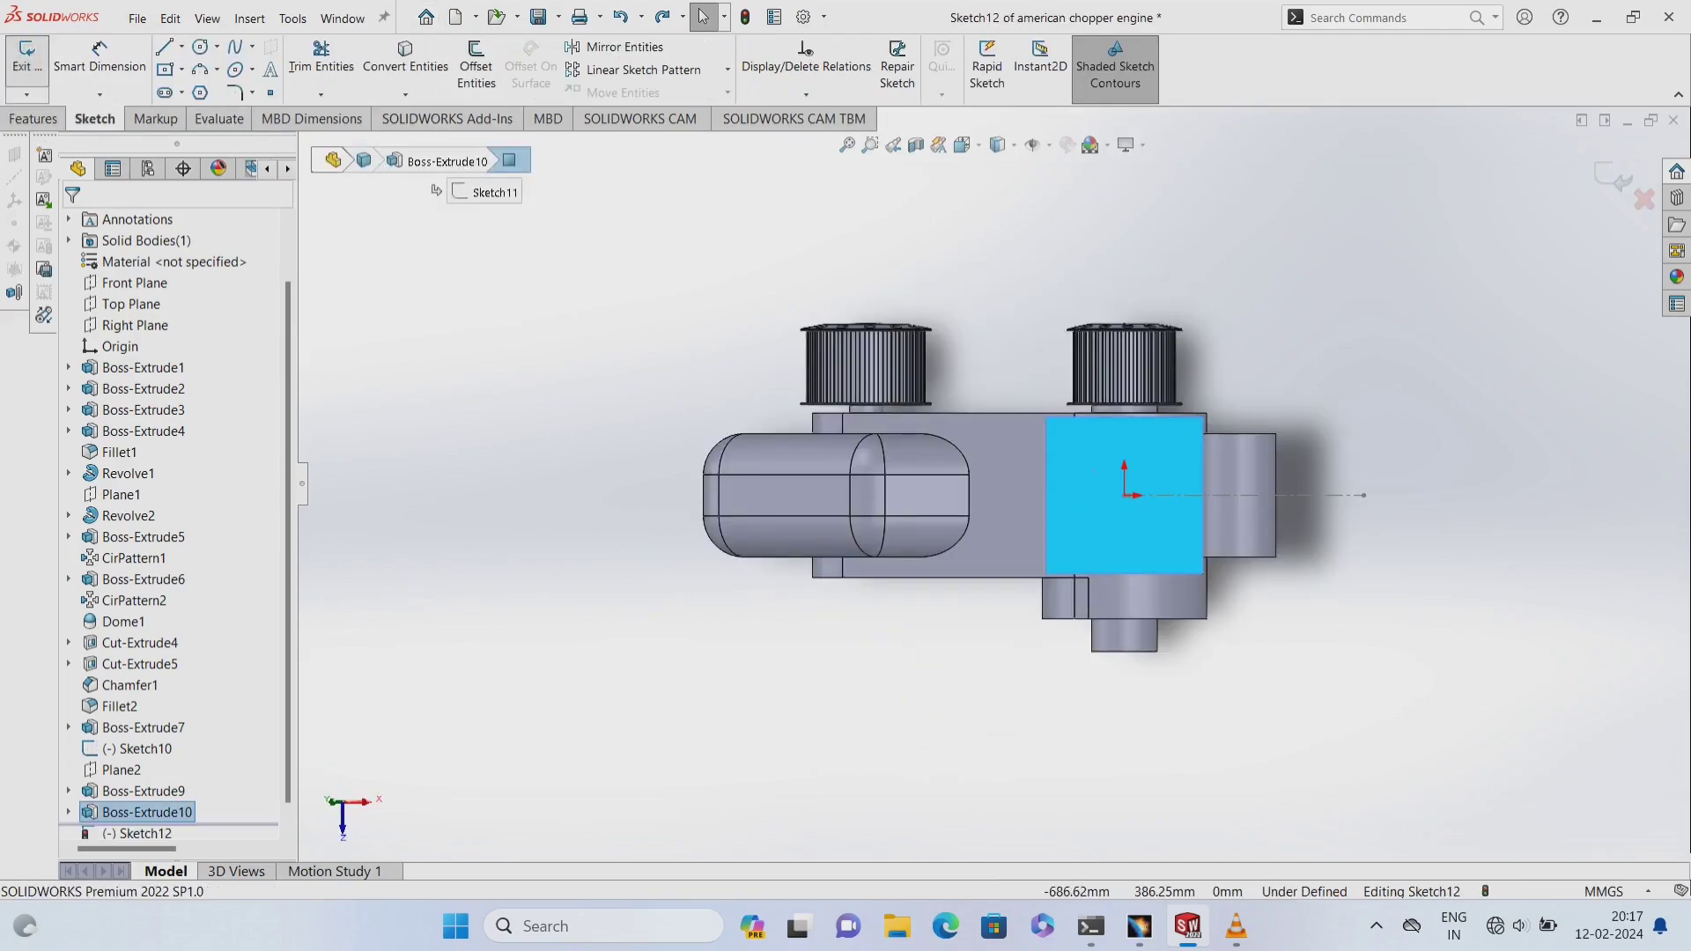
left_click(27, 58)
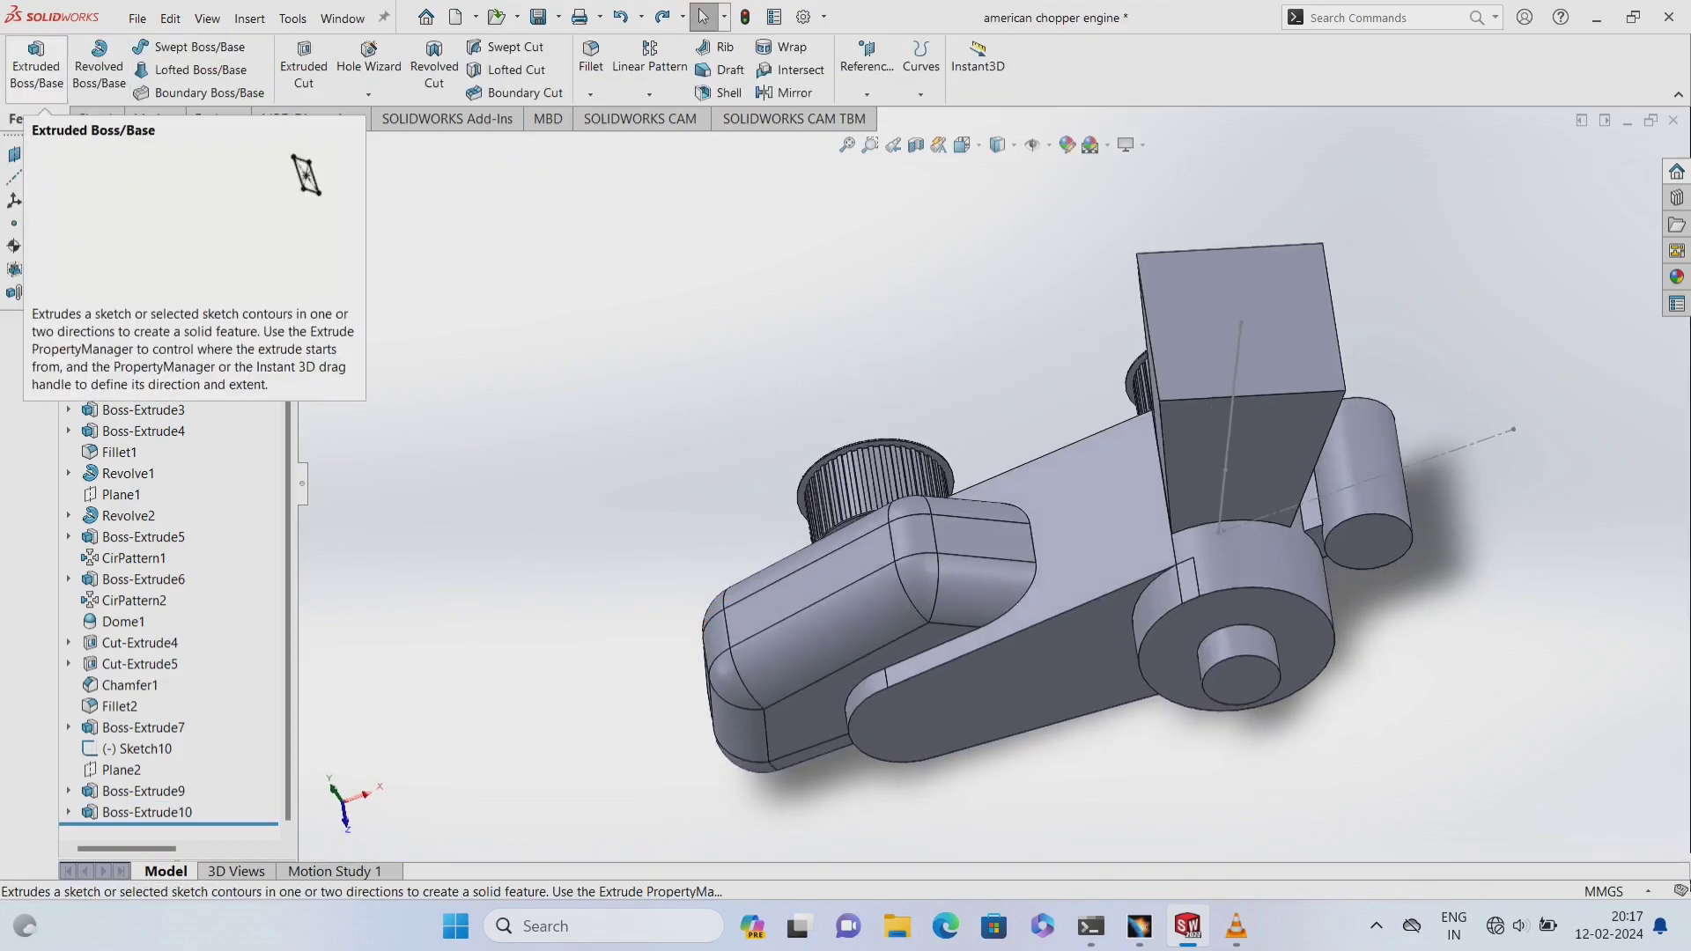
- Set up a Blind boss extrude of Sketch11 (under Boss-Extrude10) at 125 mm depth
left_click(36, 62)
left_click(304, 146)
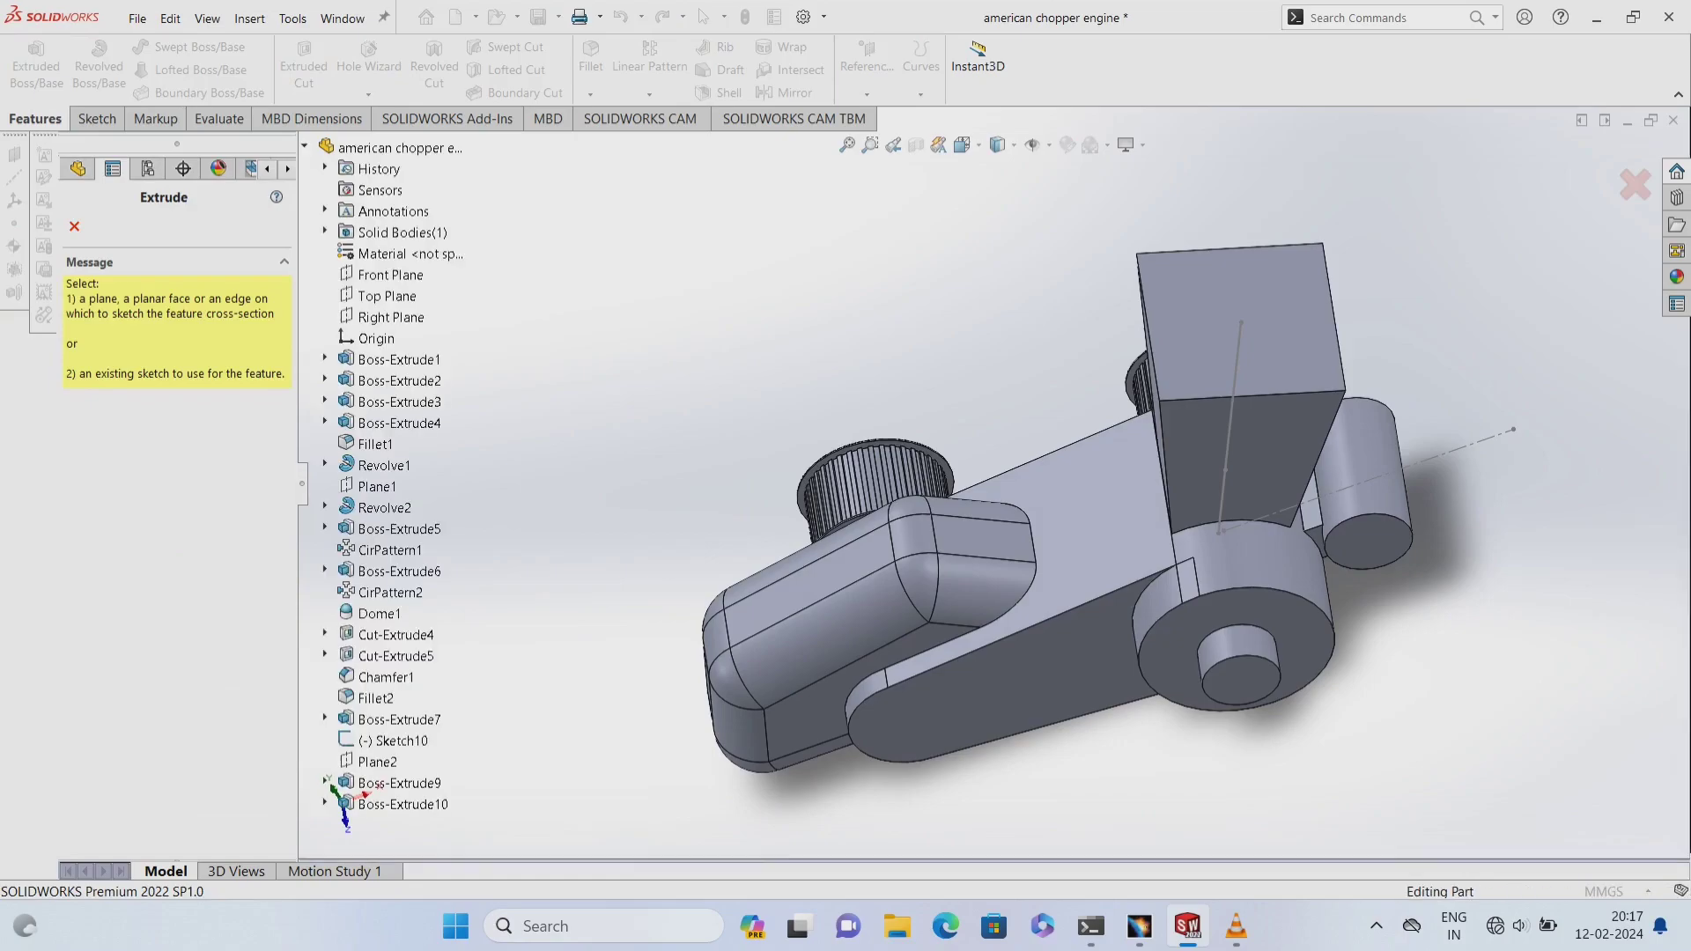
left_click(325, 804)
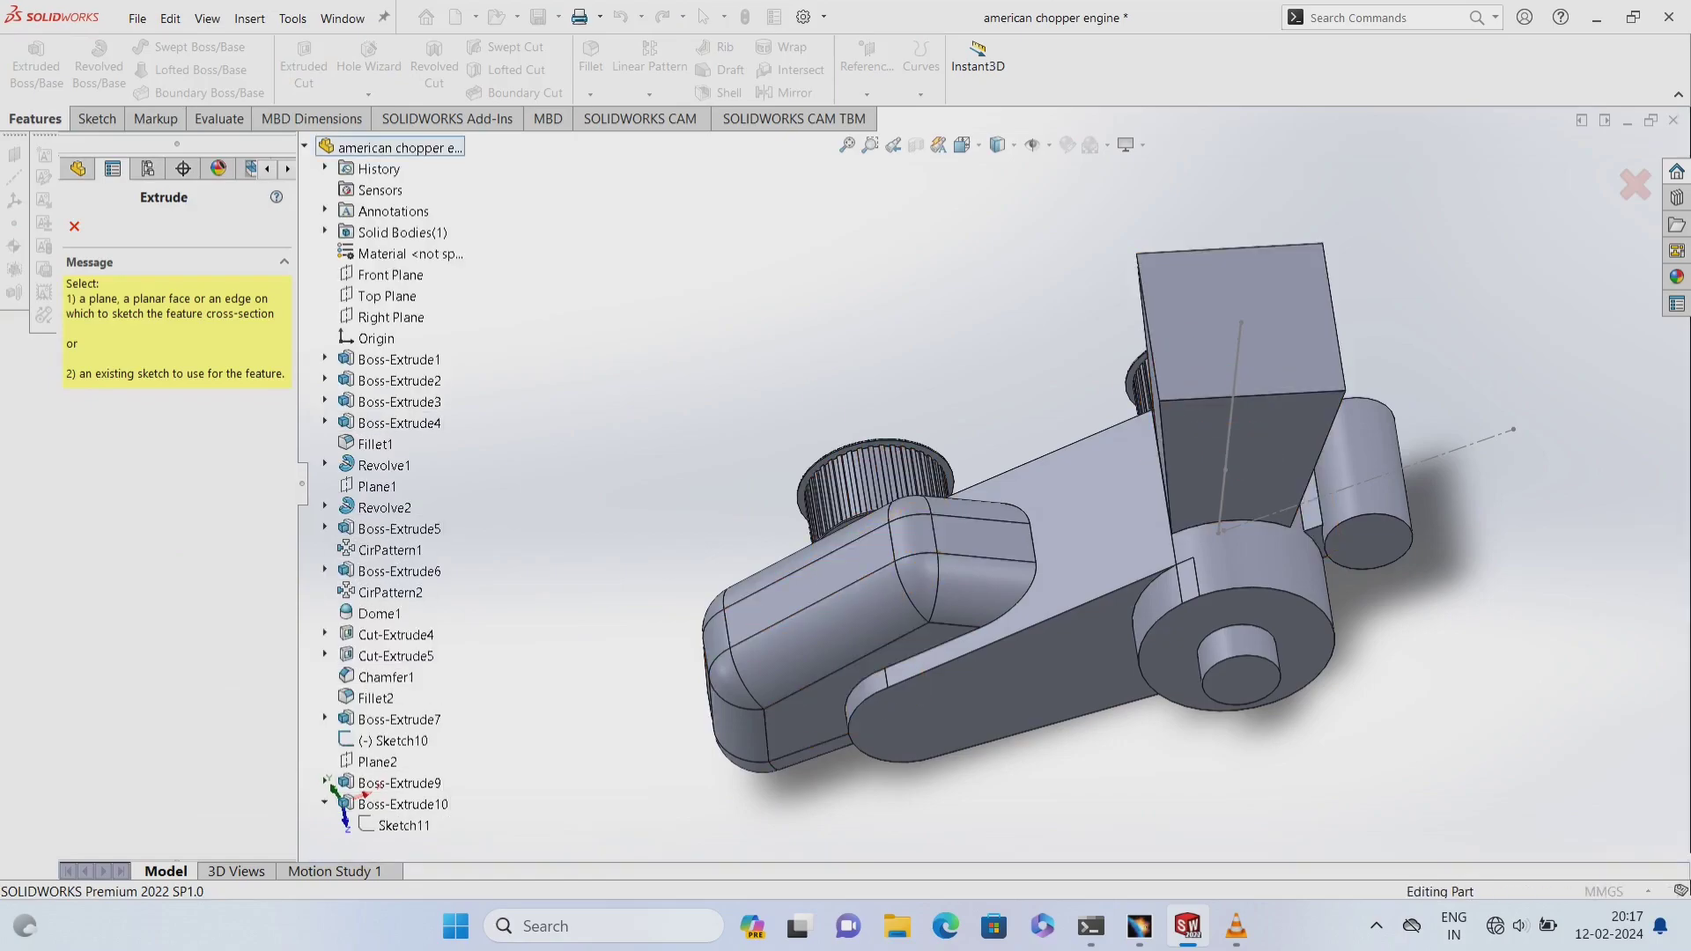
left_click(403, 825)
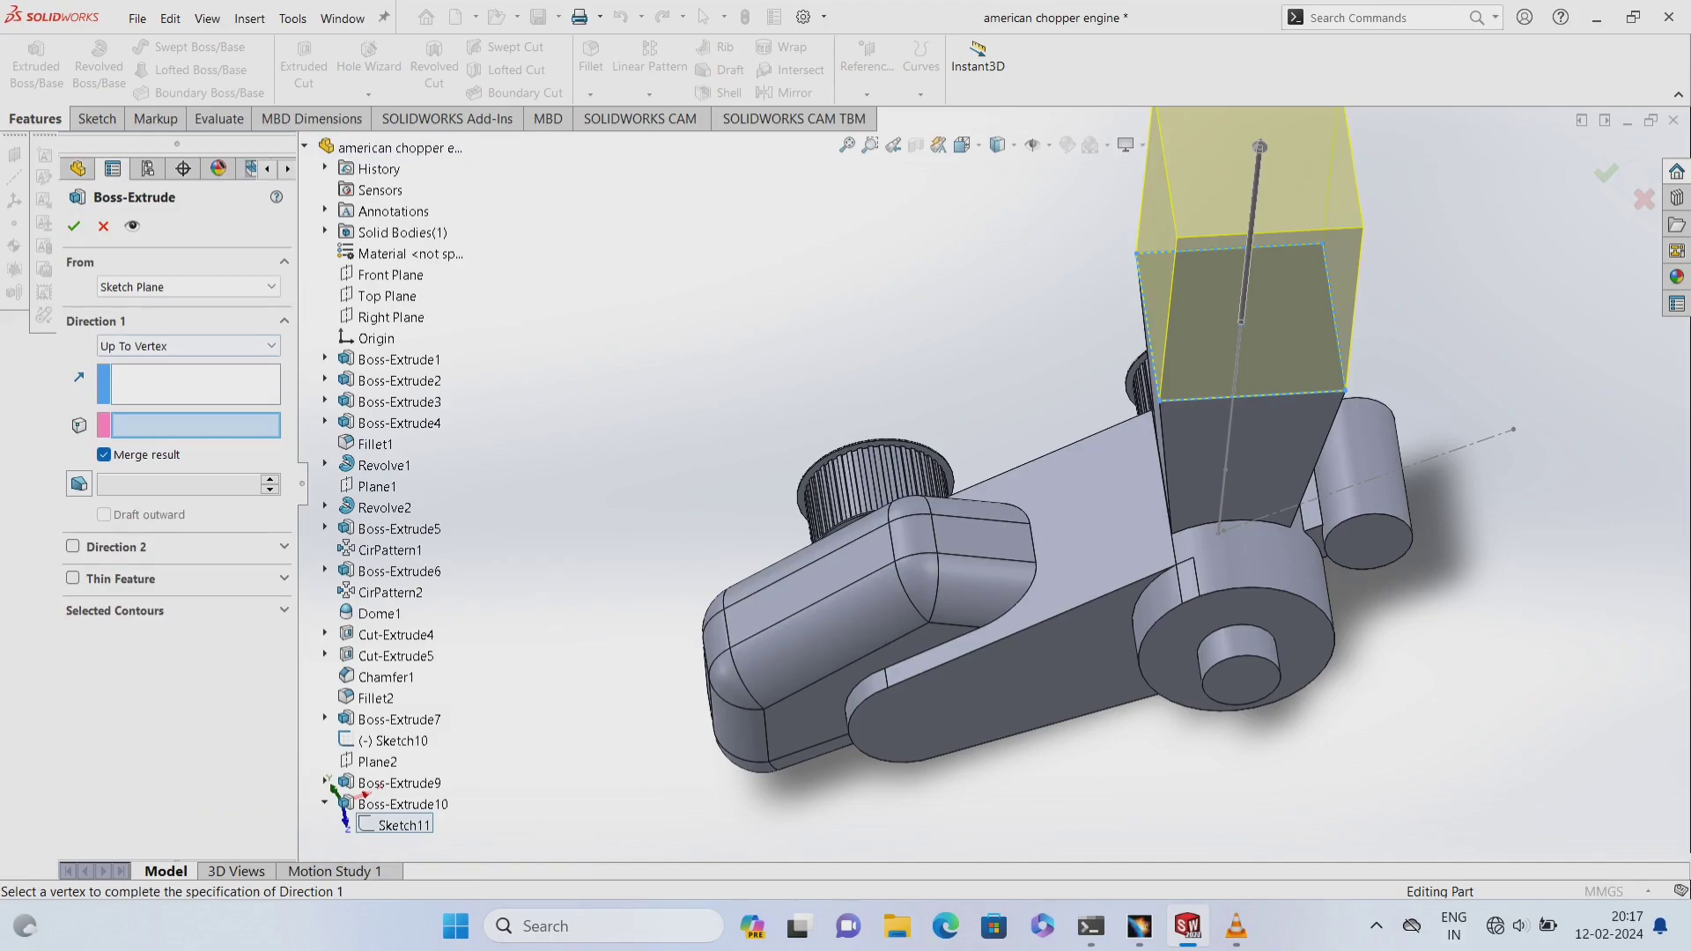
left_click(187, 345)
left_click(111, 366)
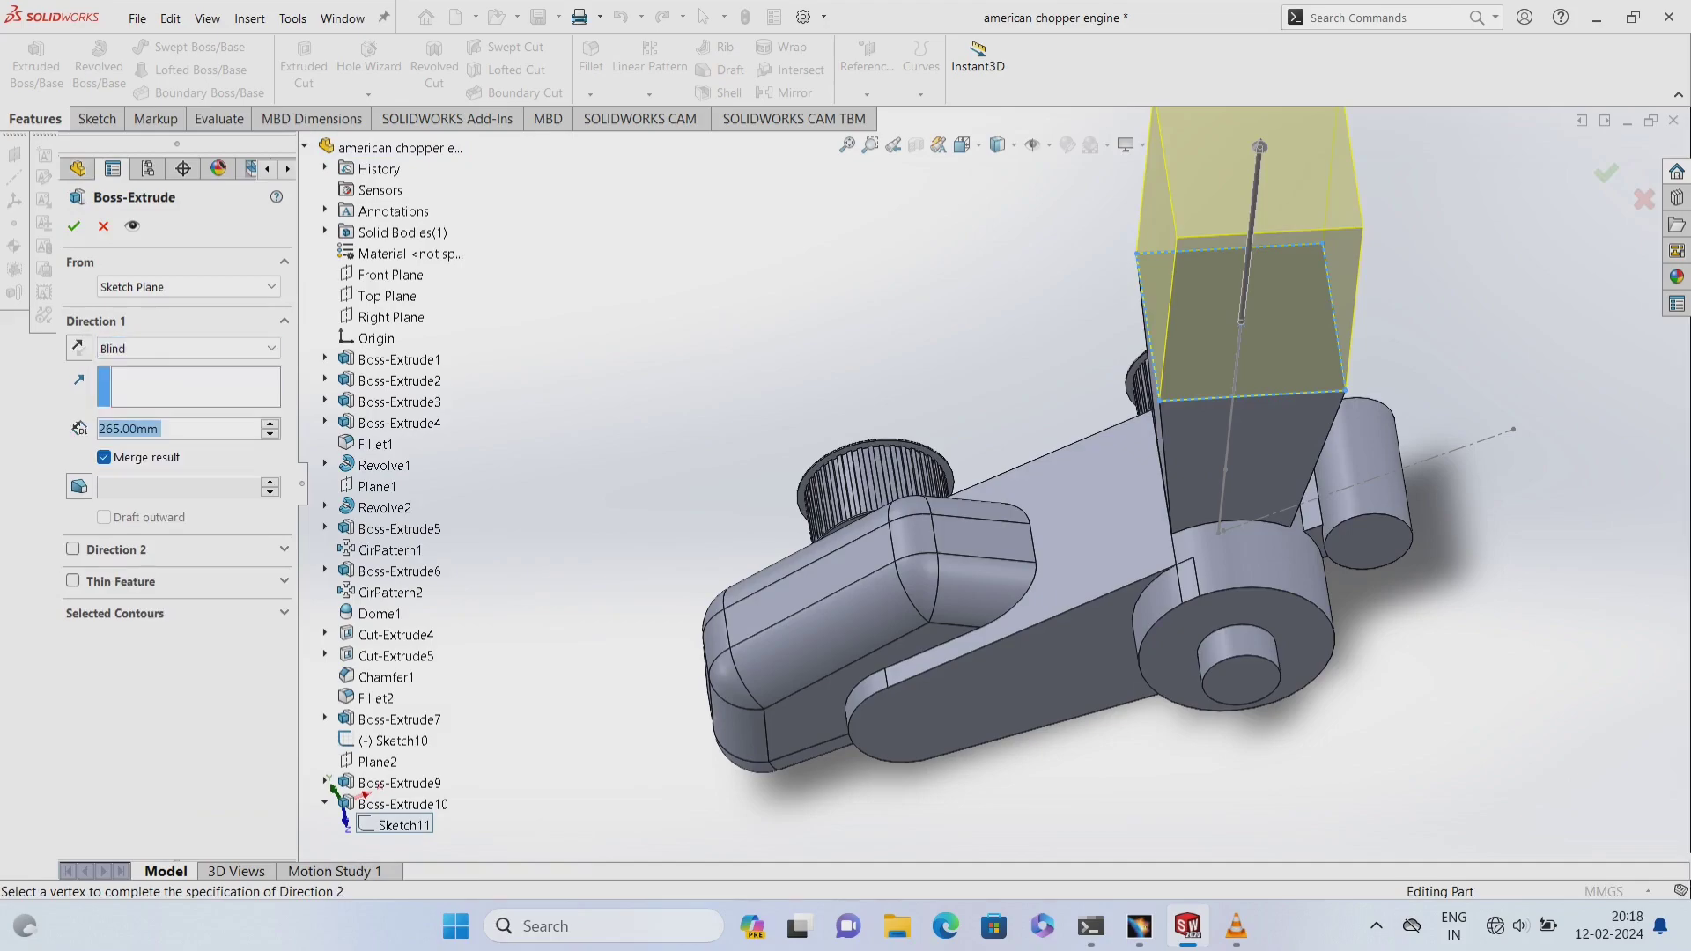
type("12")
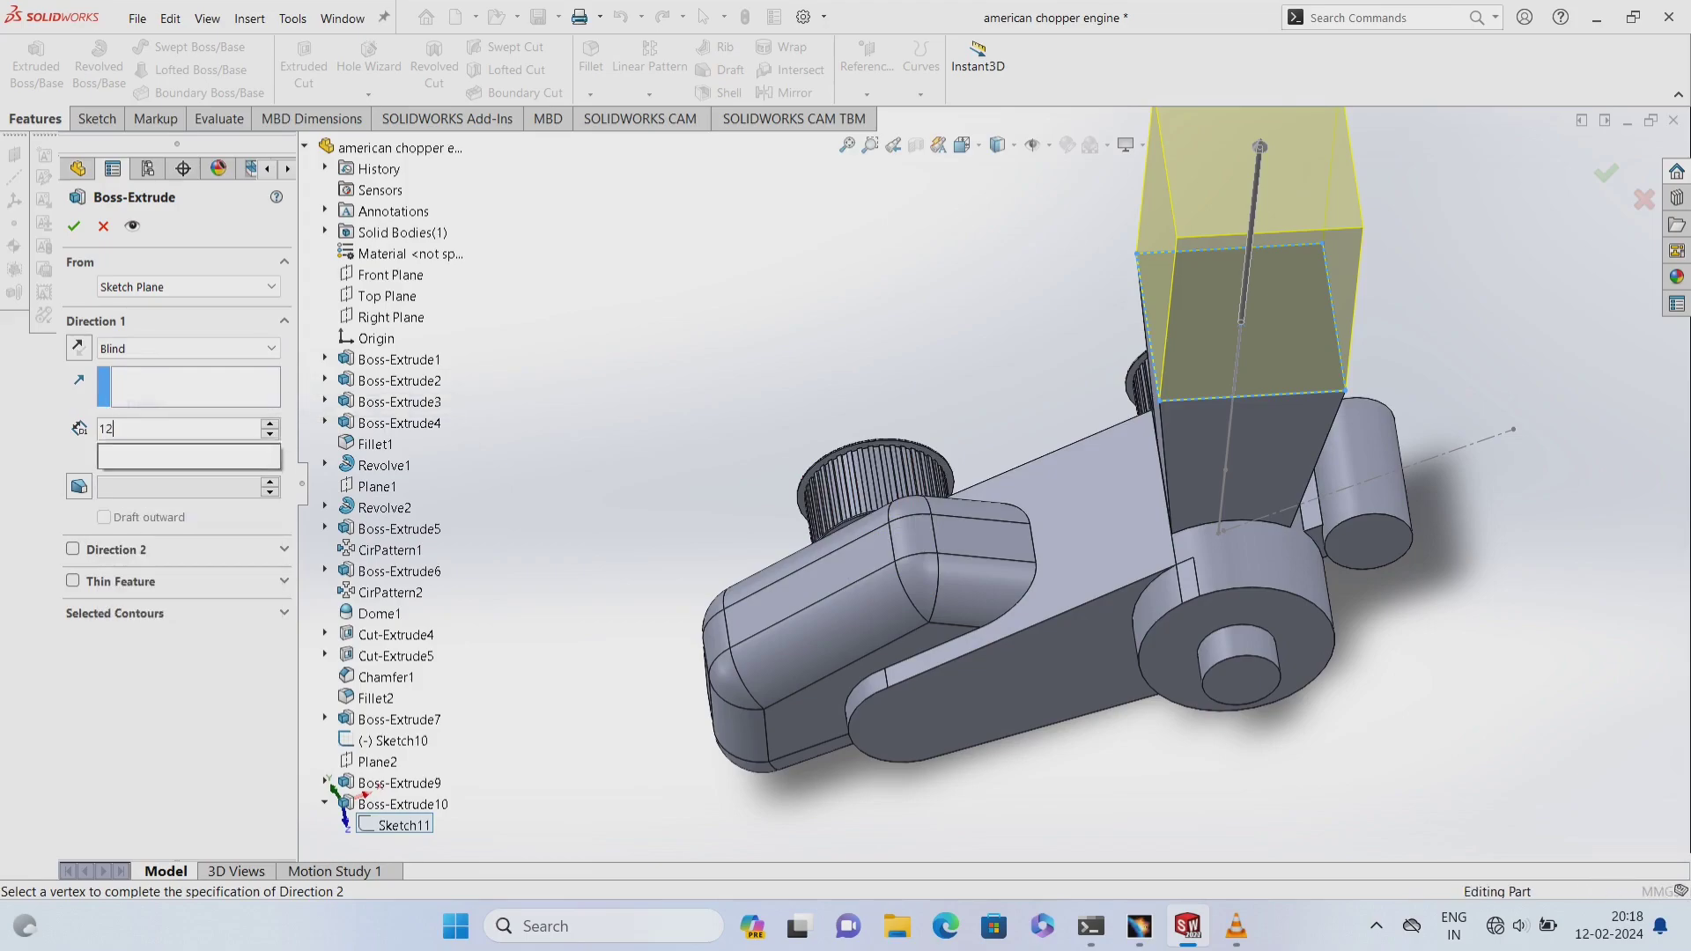
type("5")
key("Return")
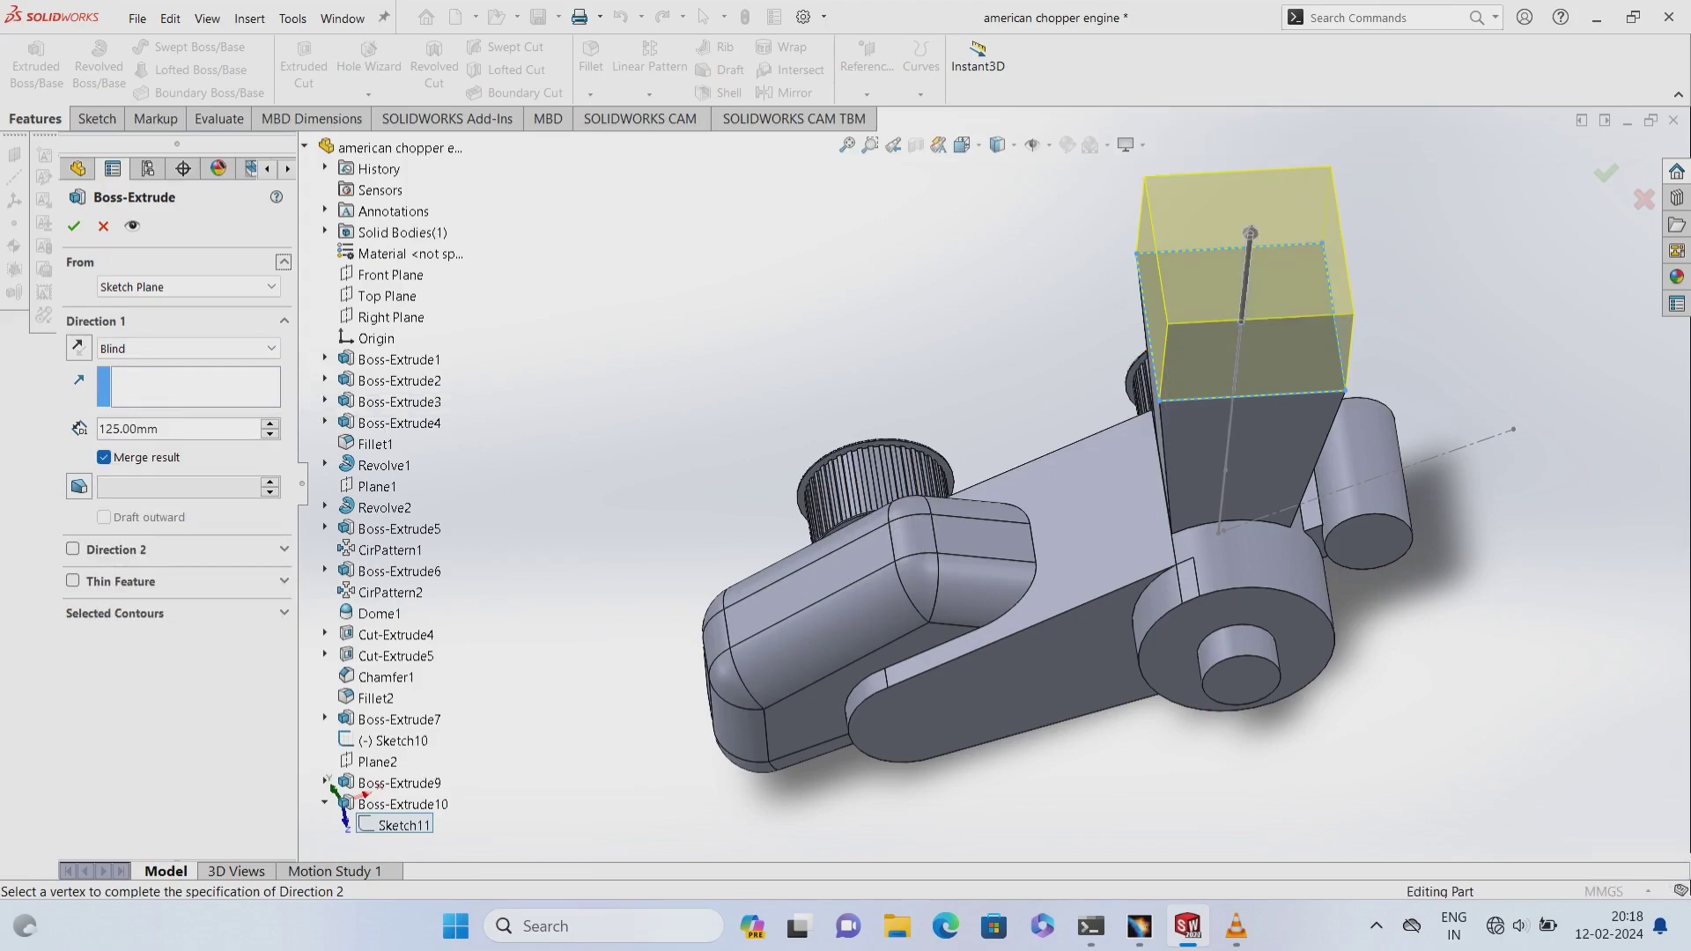
- Confirm the 125 mm Boss-Extrude11 and set the chamfer to 90 mm at 15°
left_click(74, 226)
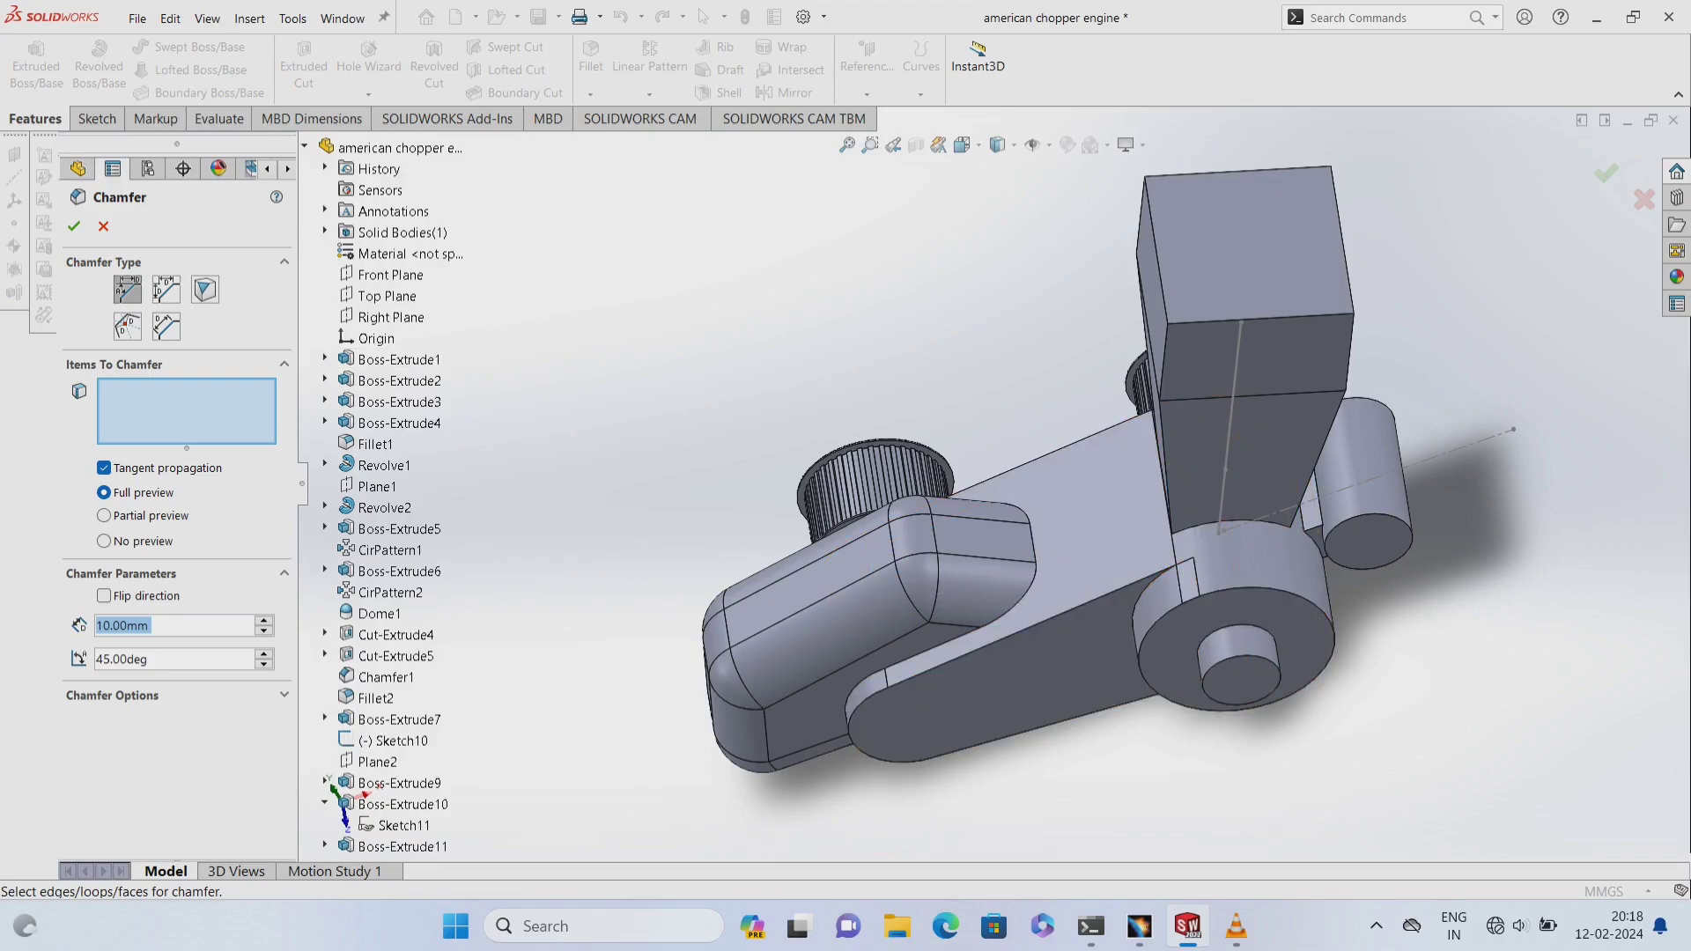
left_click(105, 515)
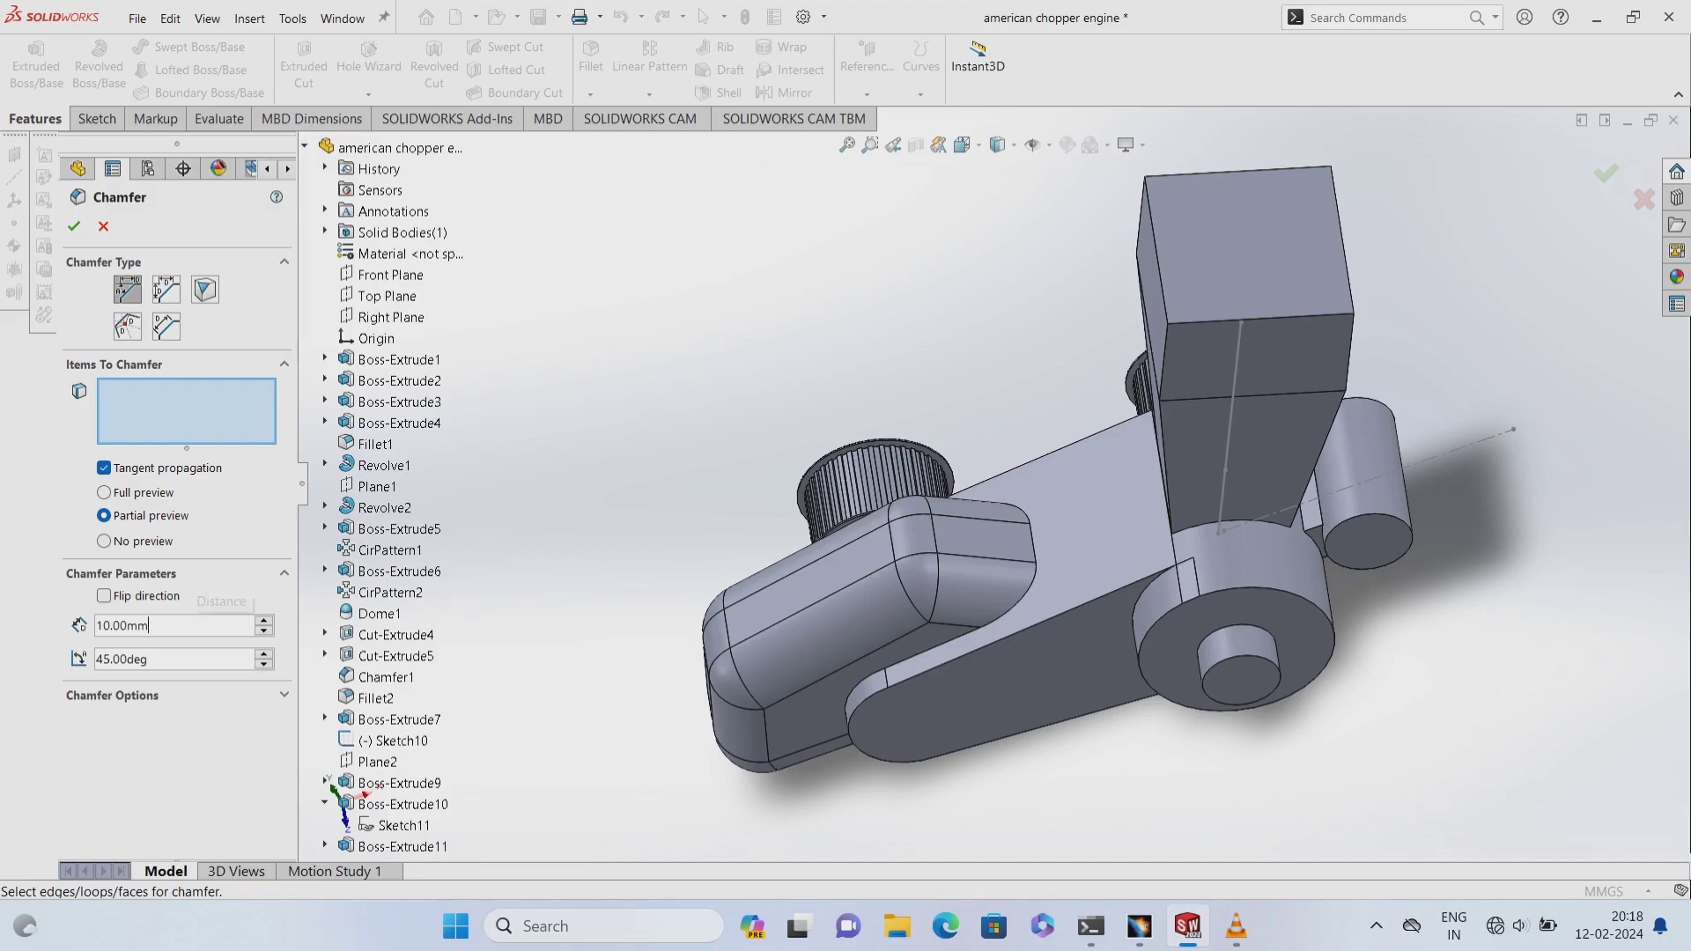
double_click(149, 625)
type("90")
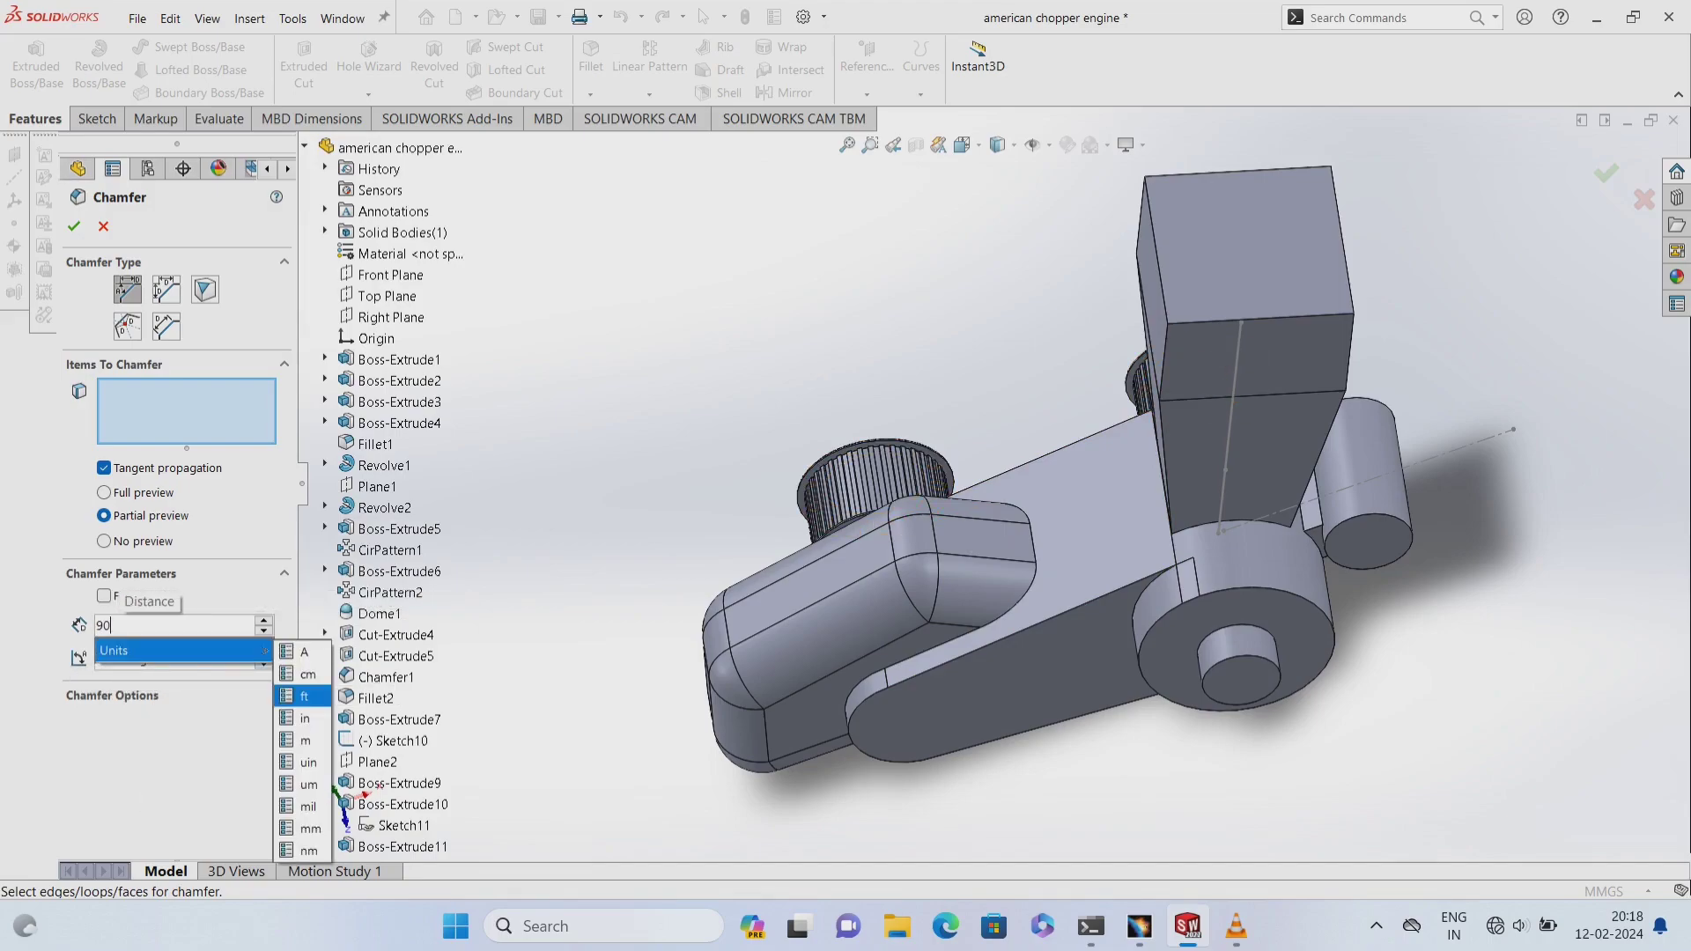
key("Down")
key("Down")
key("Down")
key("Down")
key("Down")
key("Down")
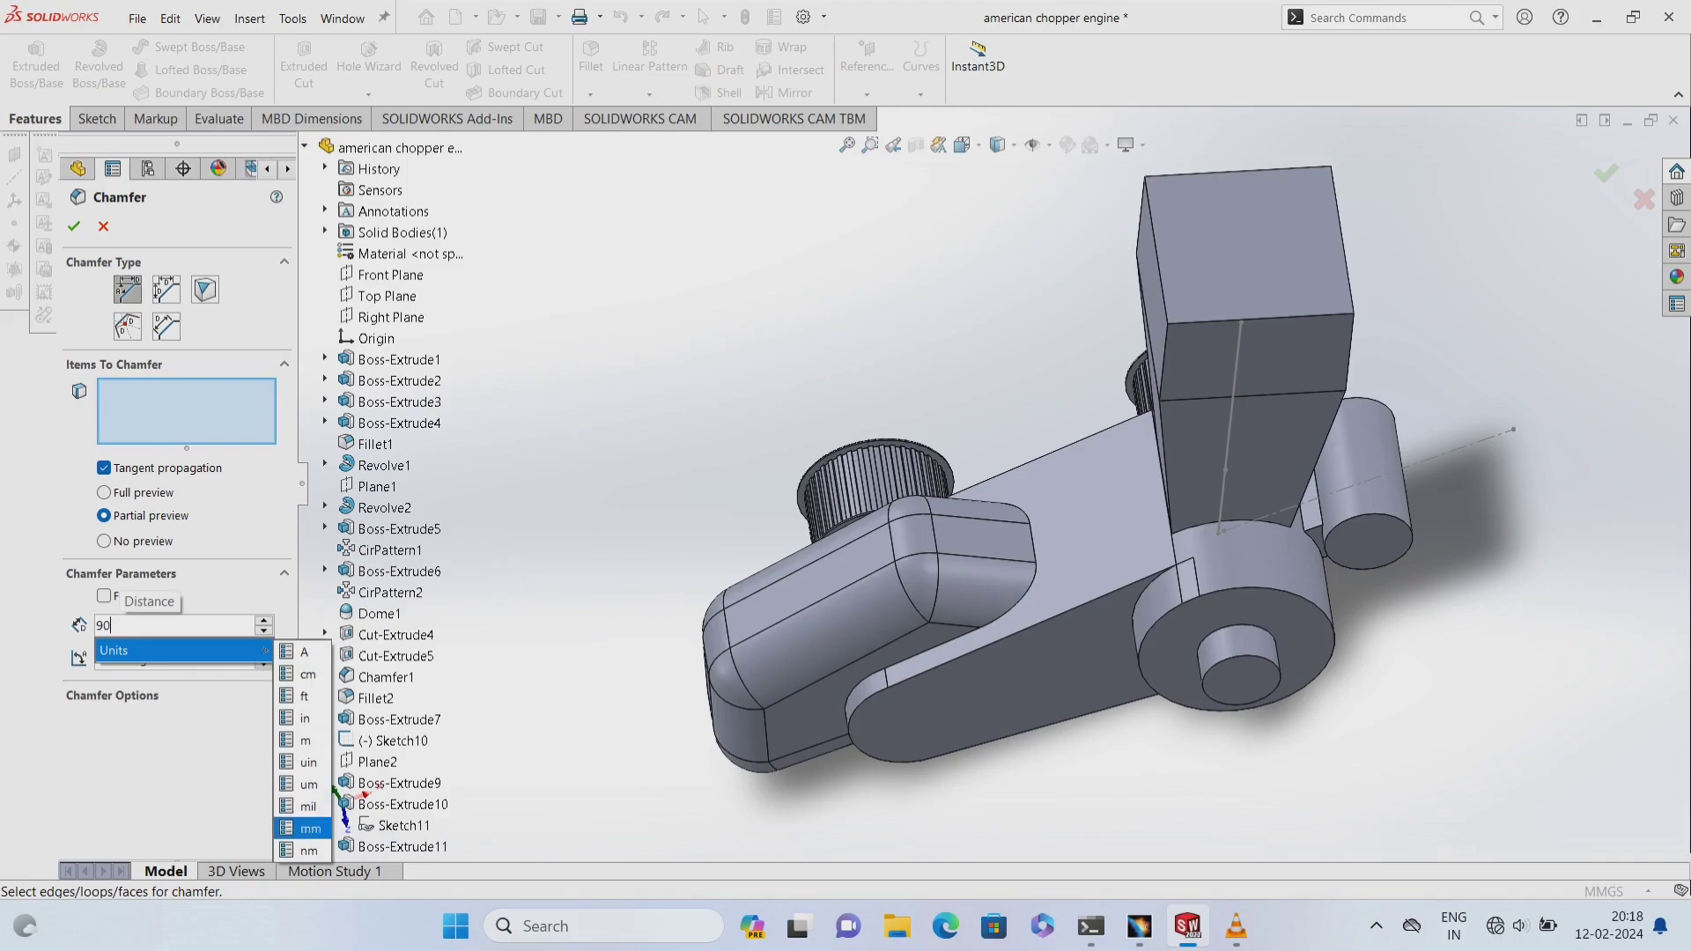
key("Return")
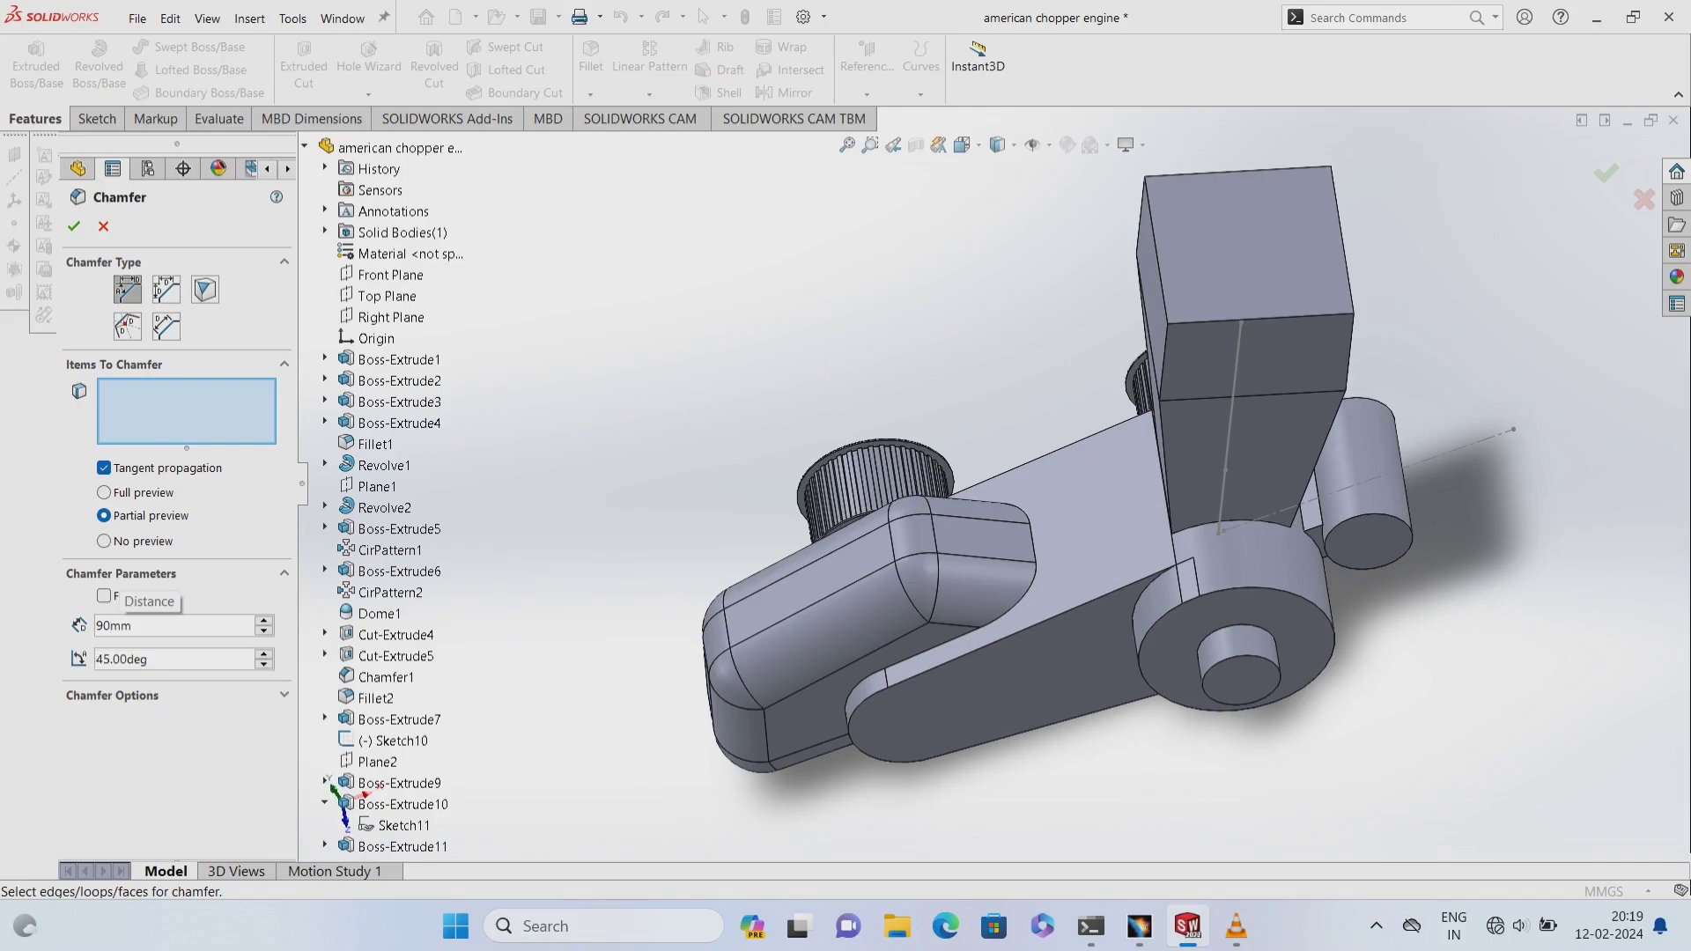
key("Tab")
key("BackSpace")
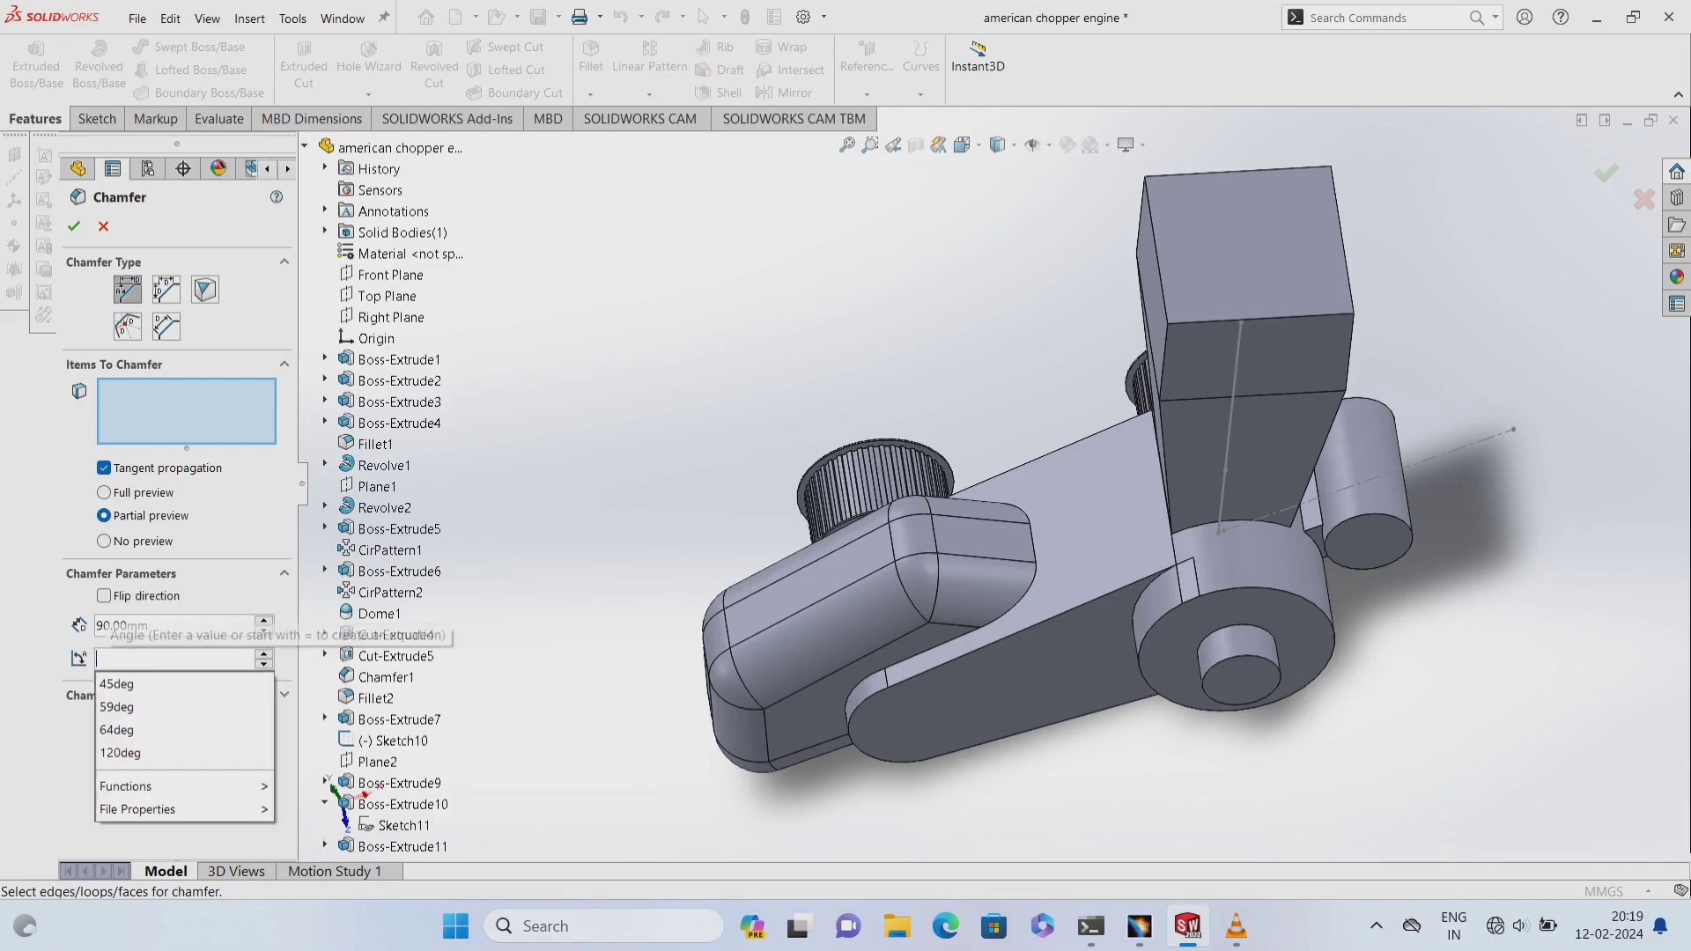
type("15")
key("Return")
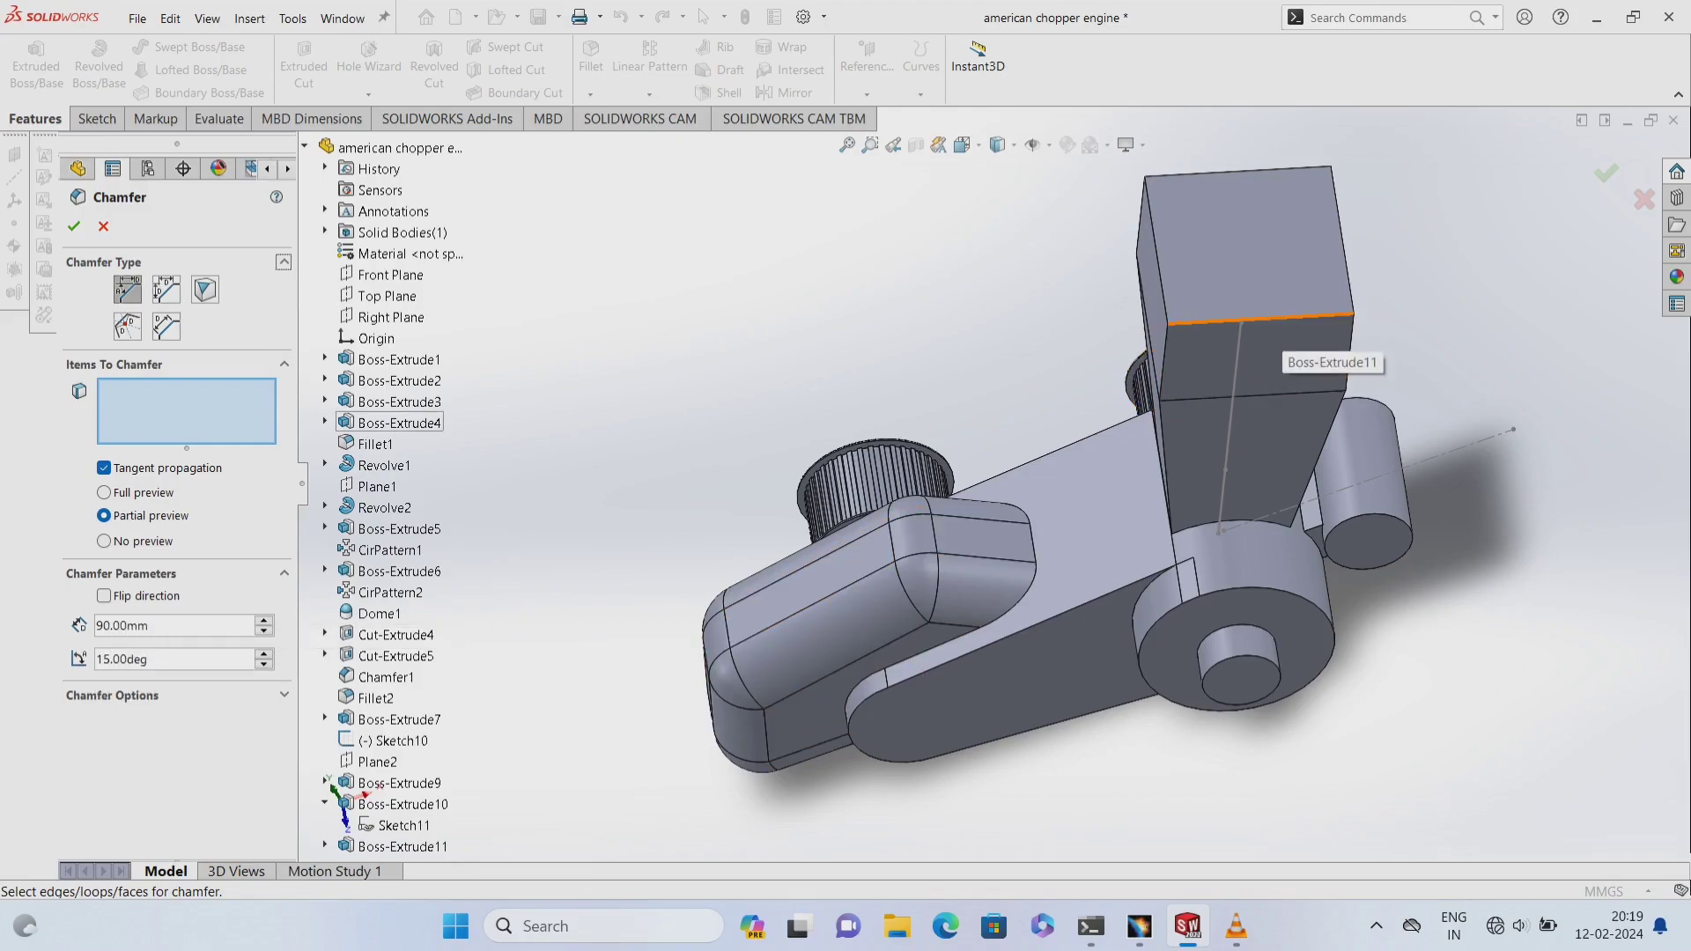
- Apply the chamfer to the upper block's top face and bottom edge as Chamfer2
left_click(1289, 322)
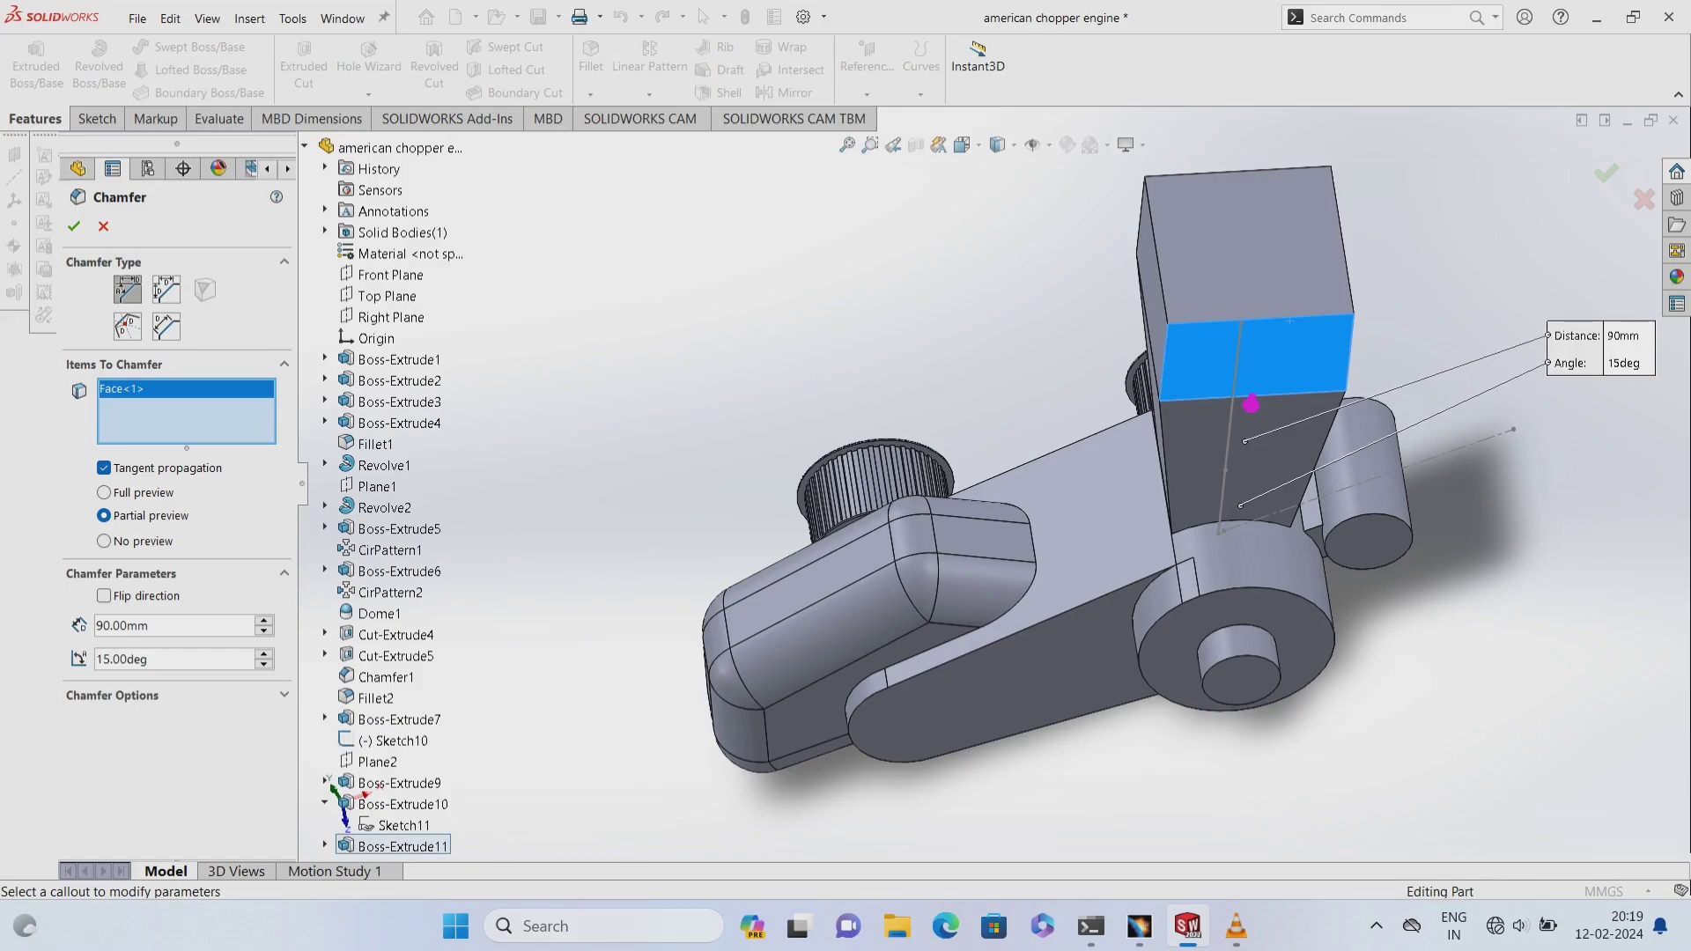
left_click(74, 226)
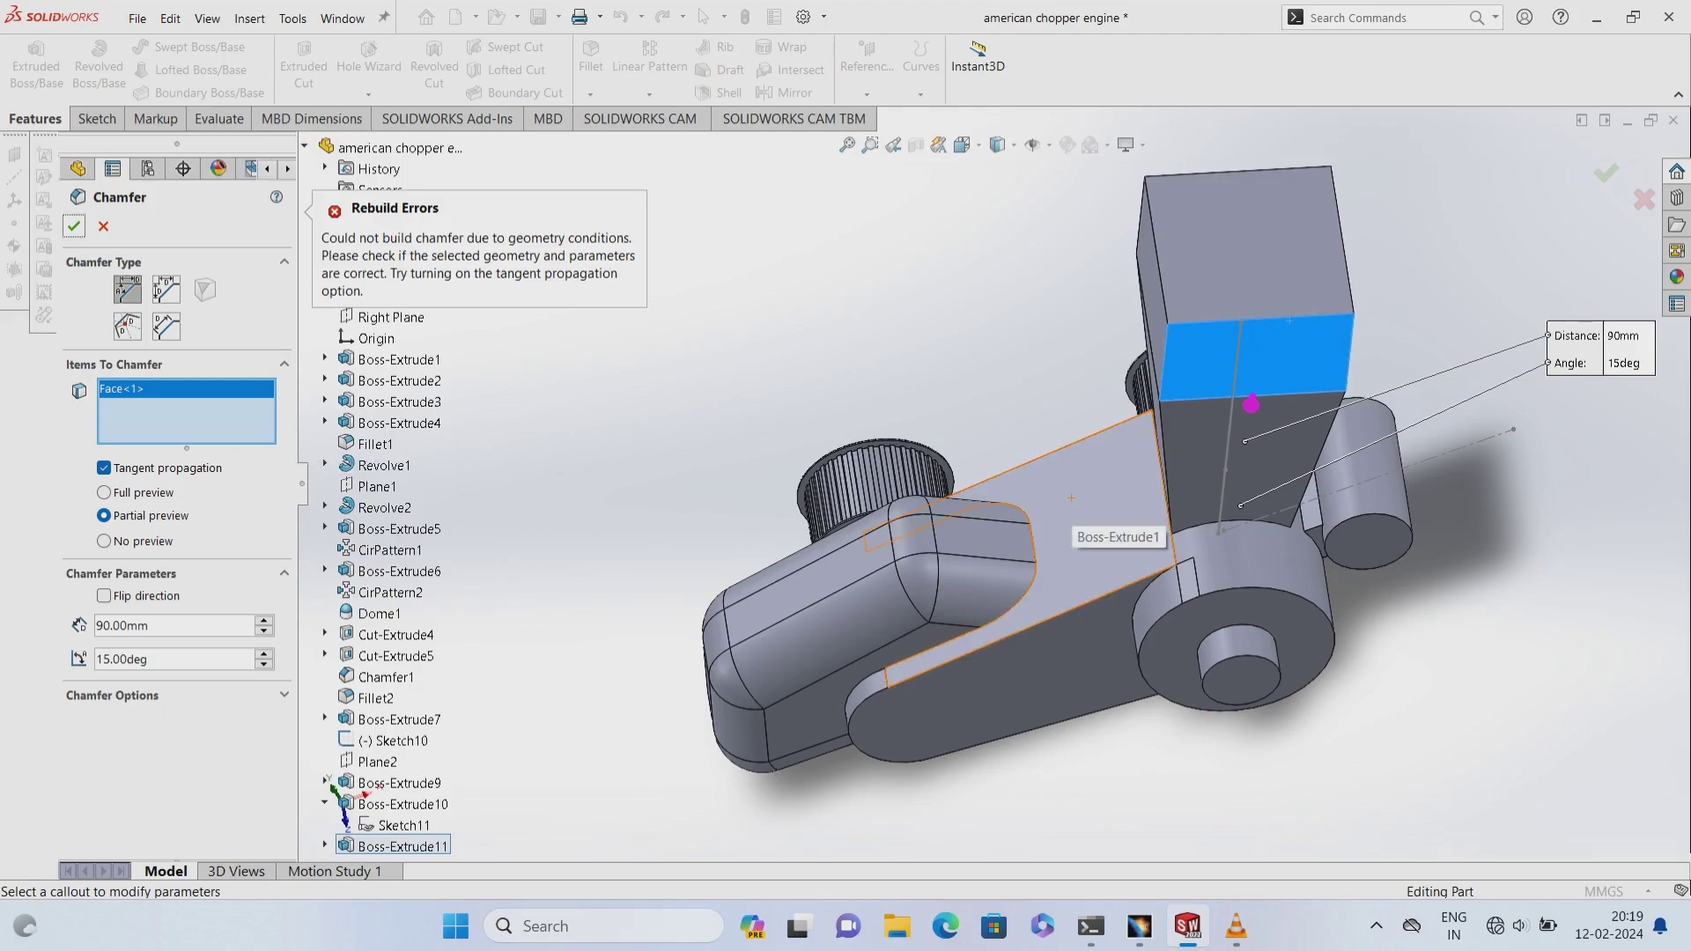
left_click(1290, 320)
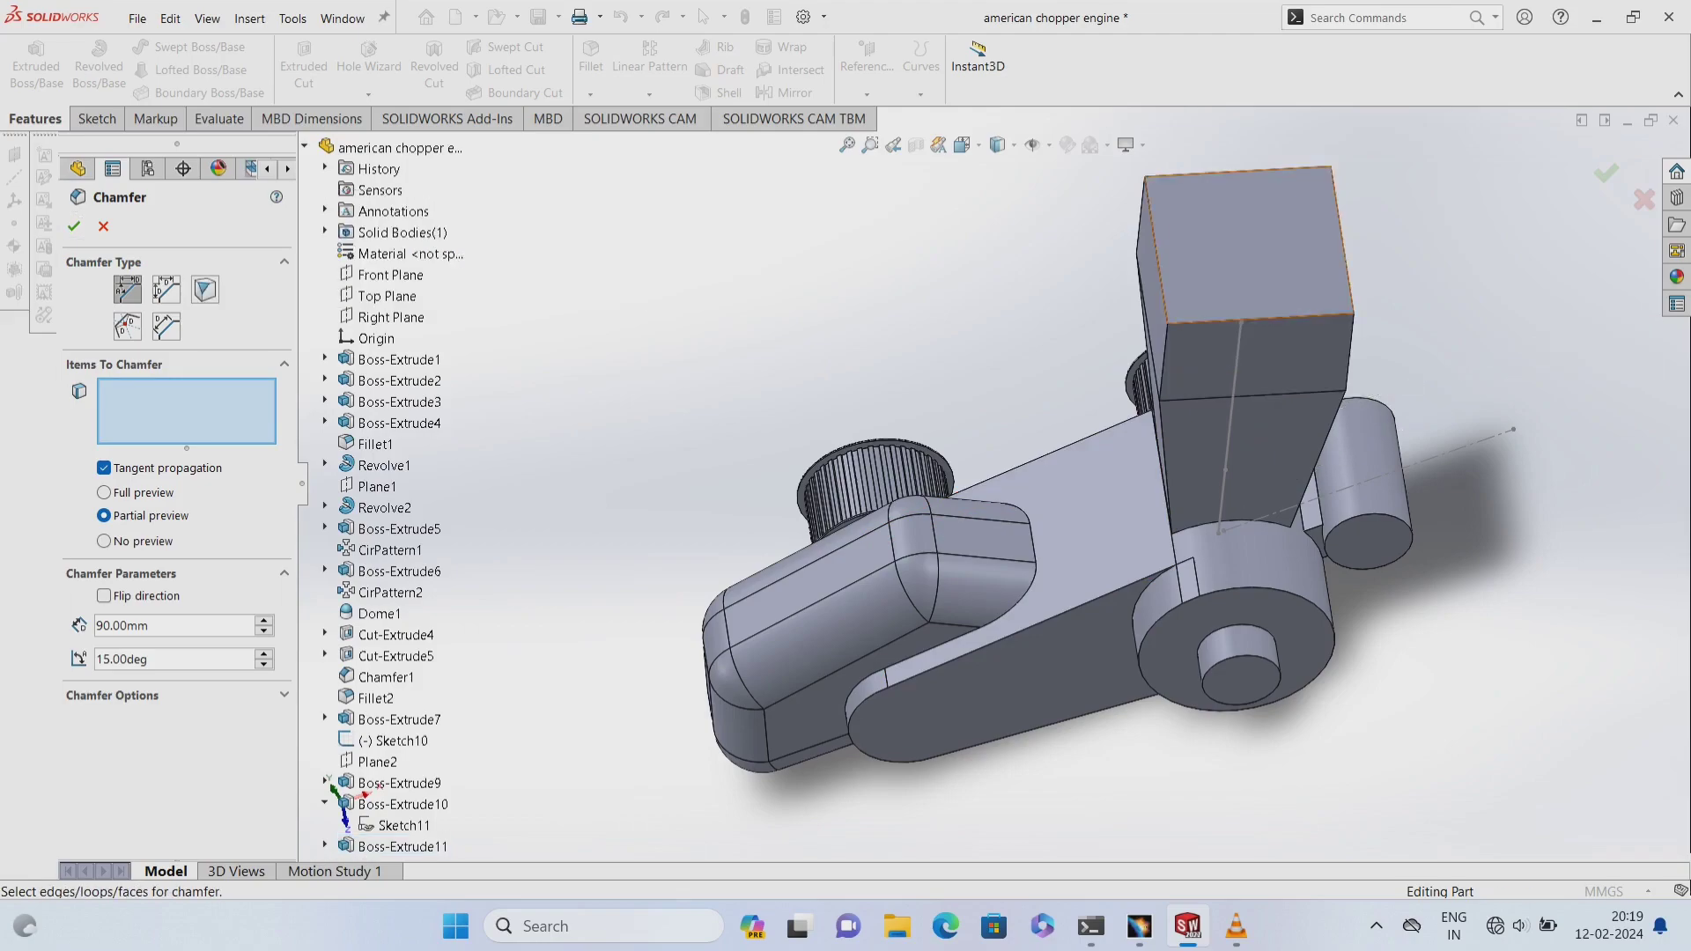
left_click(1264, 277)
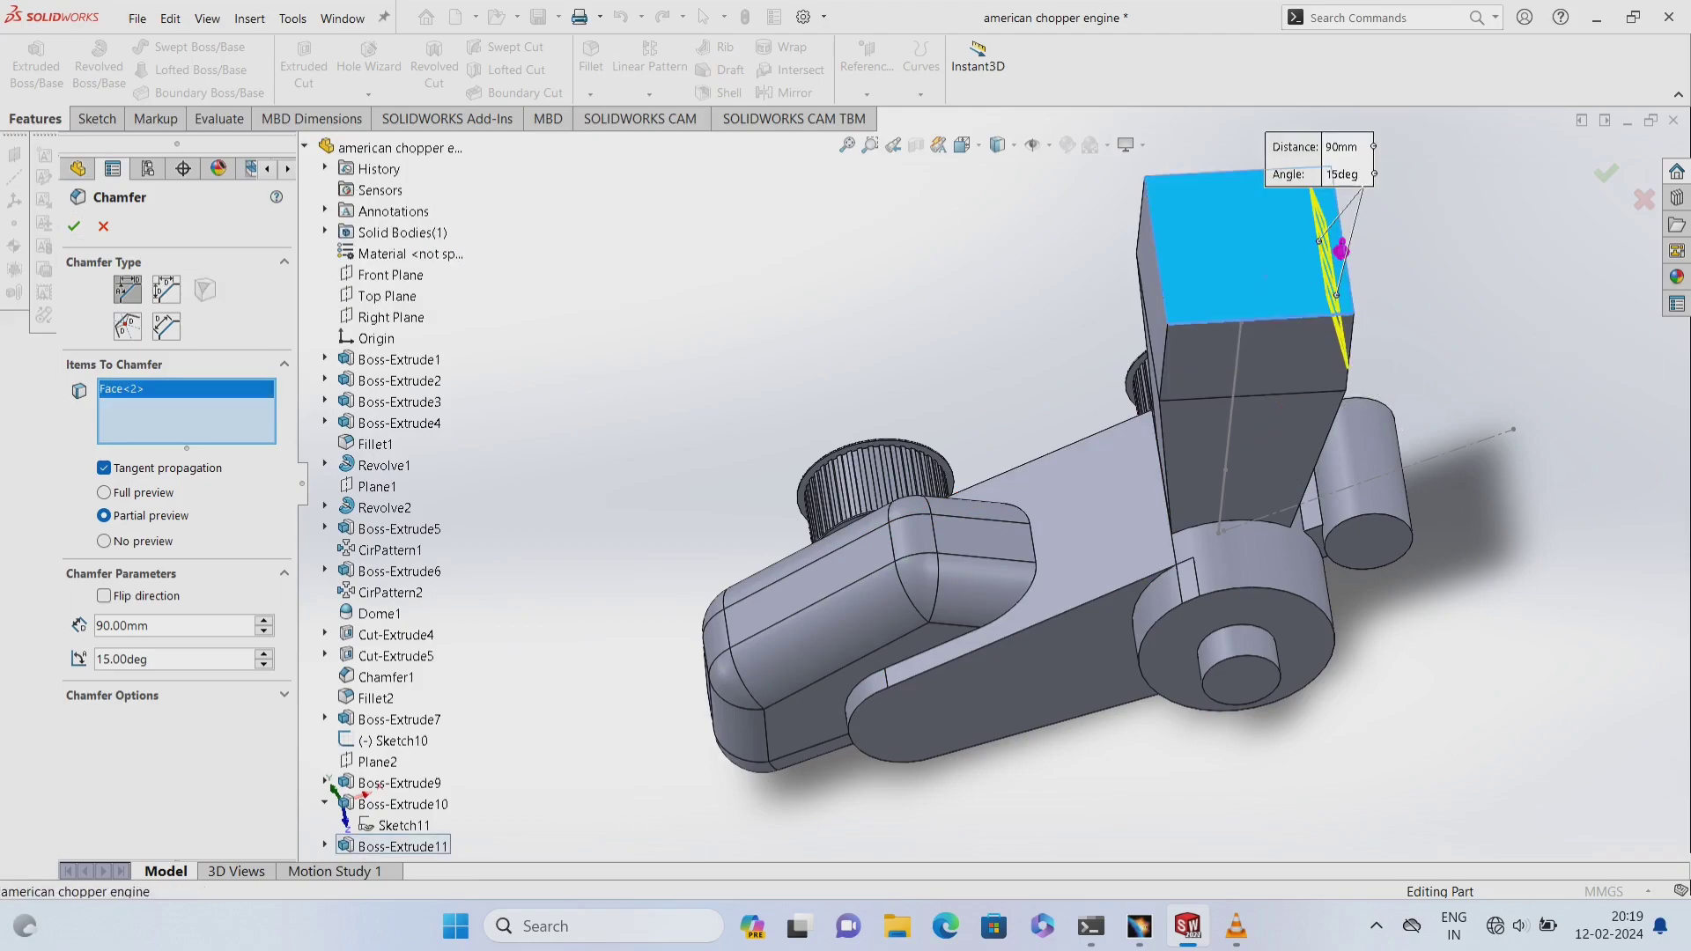
left_click(1259, 319)
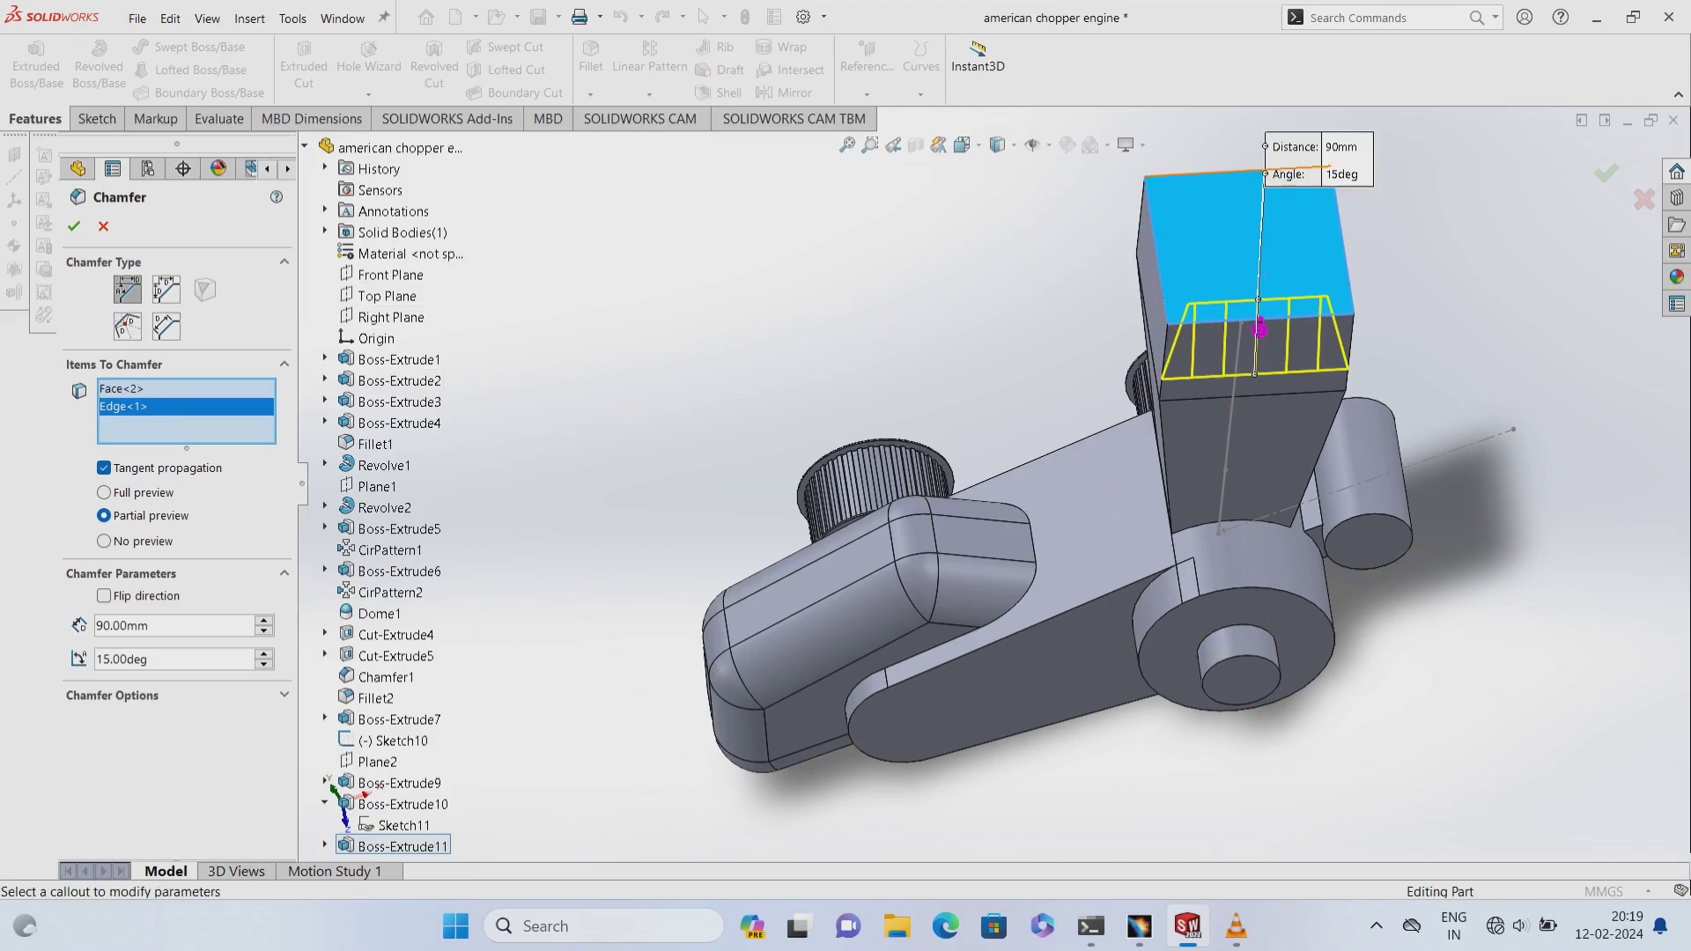
middle_click_drag(1294, 171, 1144, 220)
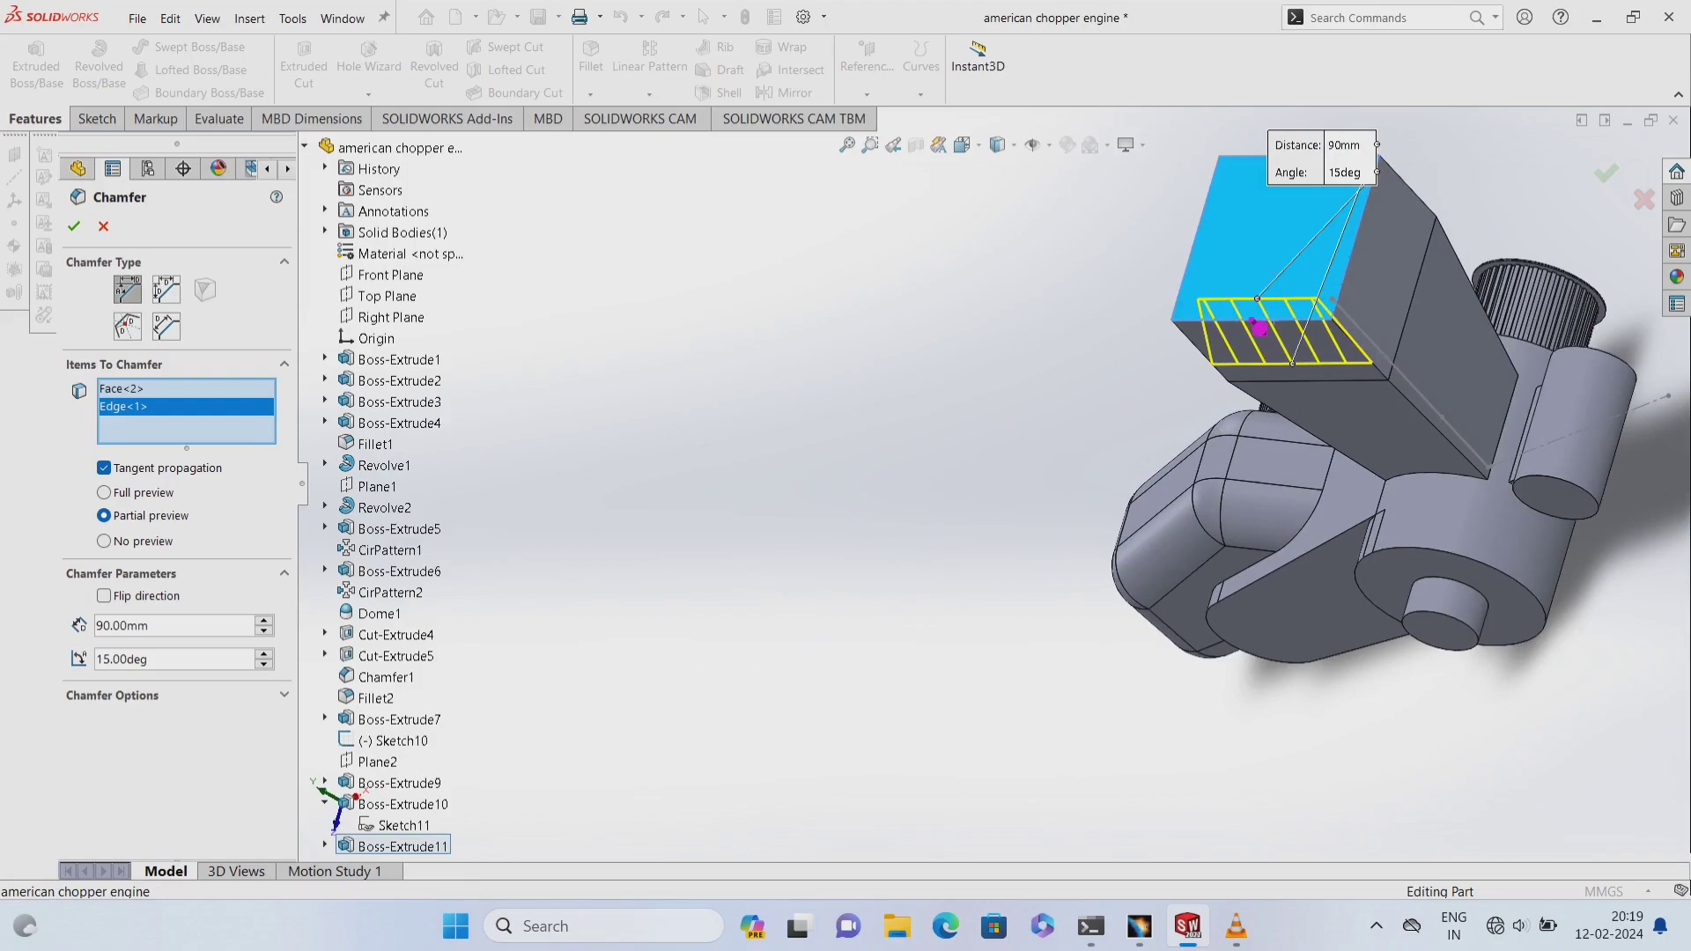
left_click(74, 226)
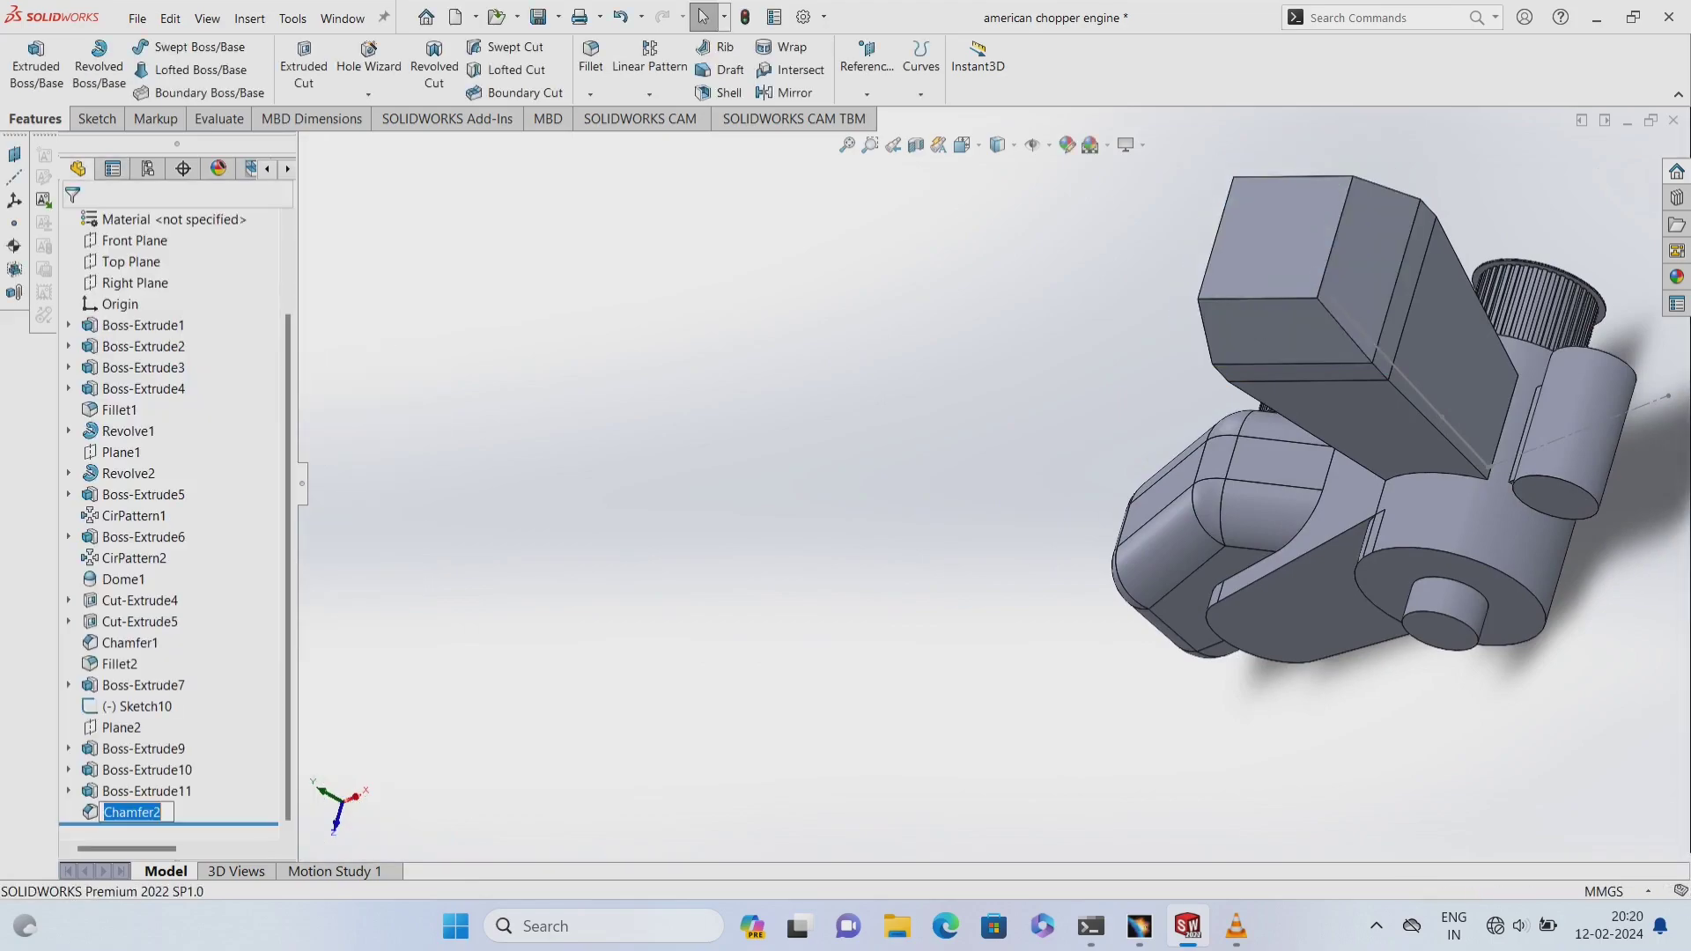
key("Return")
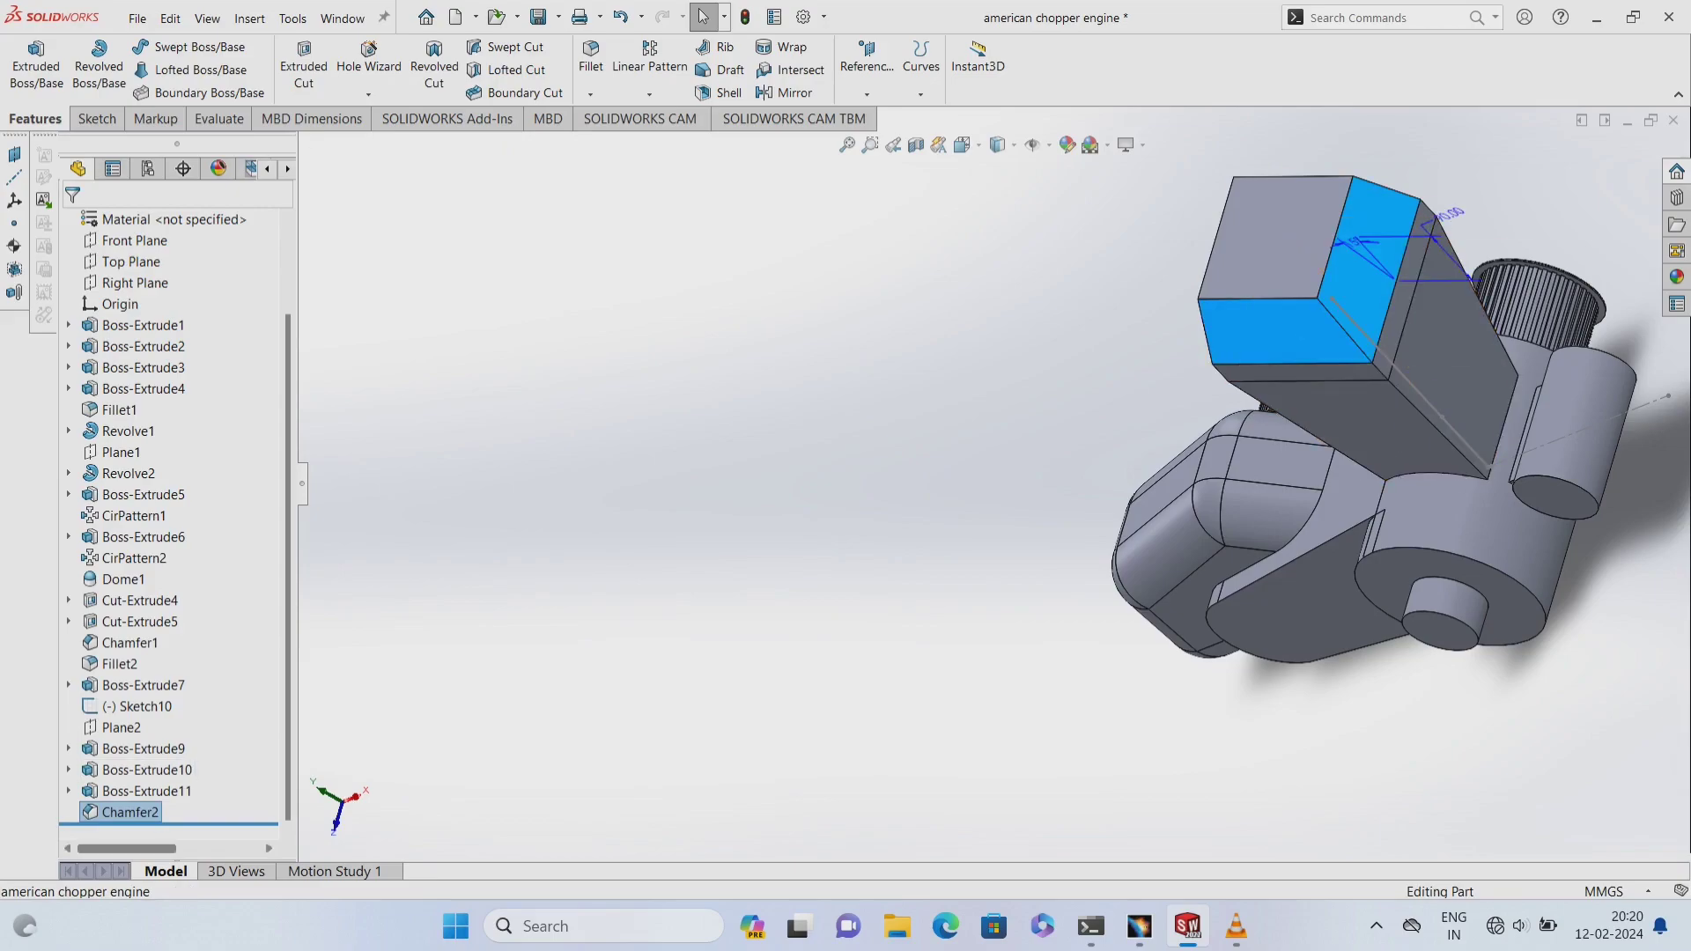
- Change Chamfer2 to an asymmetric Distance-Distance chamfer of 90 mm and 15 mm
right_click(127, 811)
left_click(138, 513)
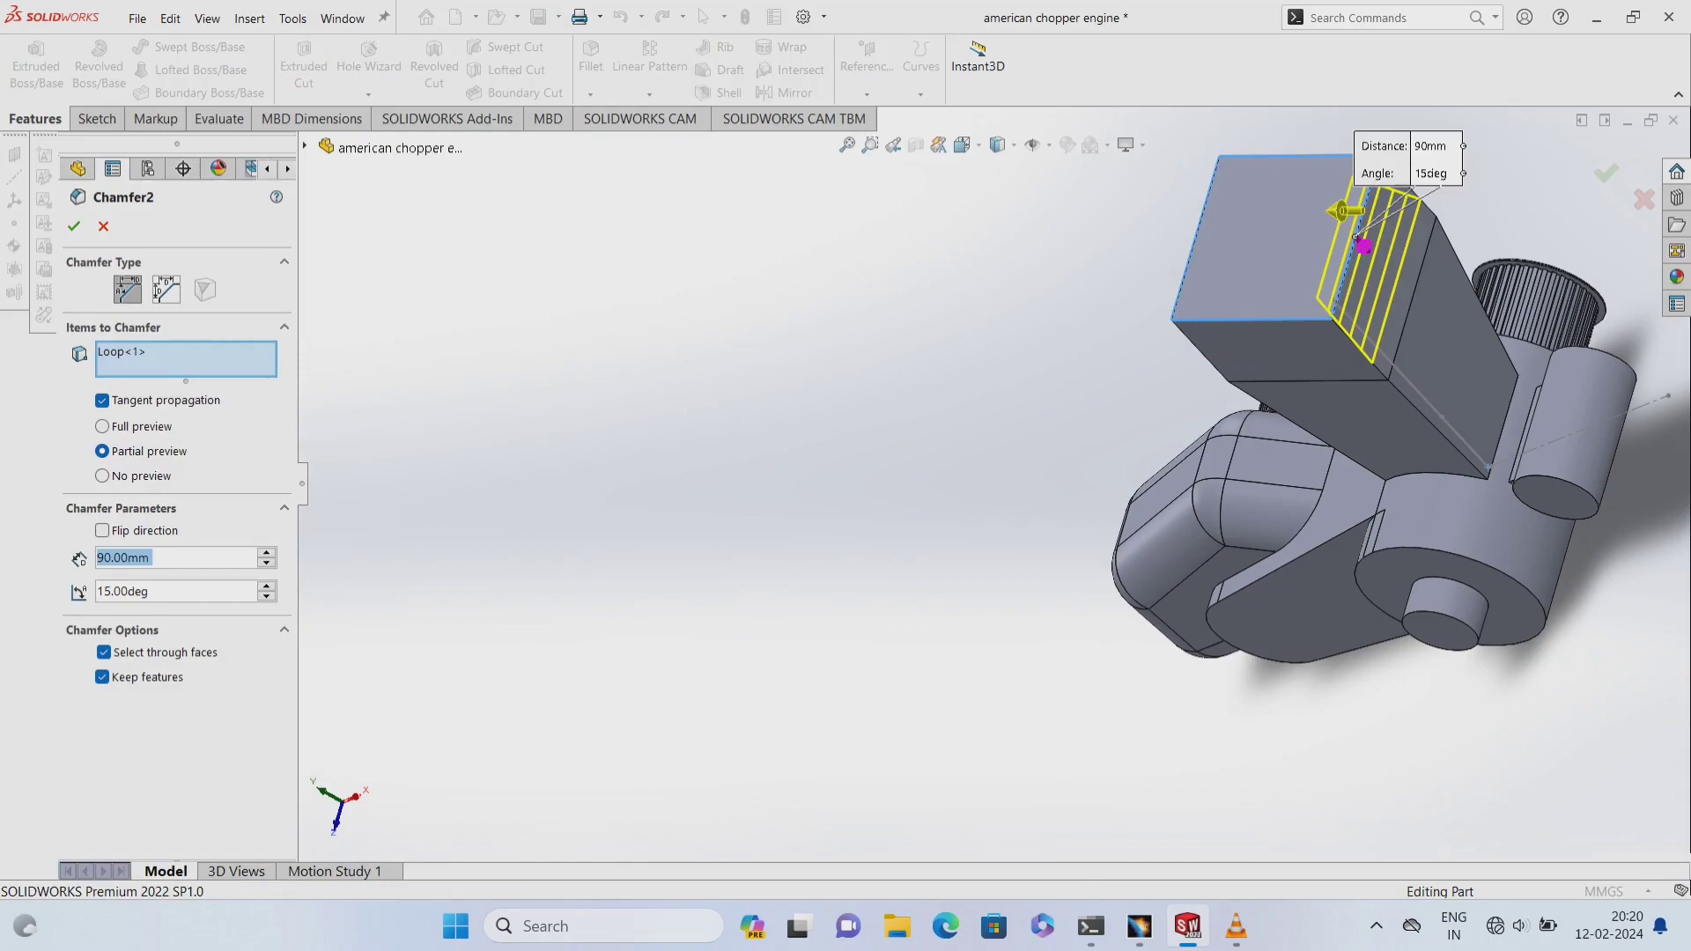
left_click(166, 289)
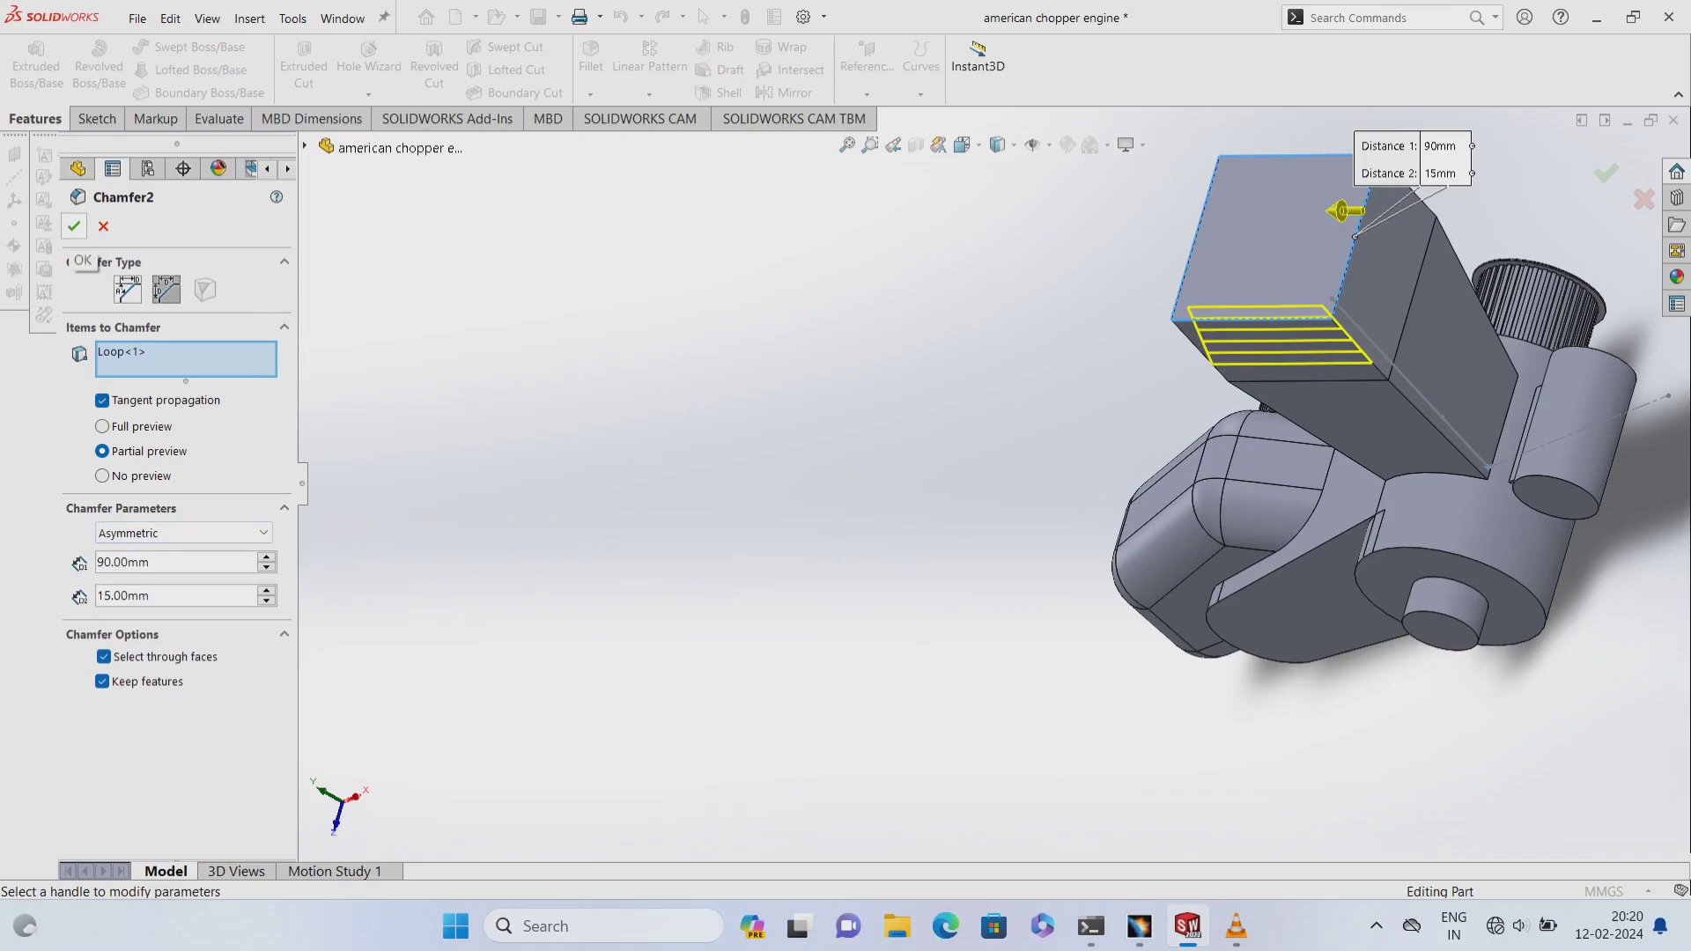
left_click(74, 227)
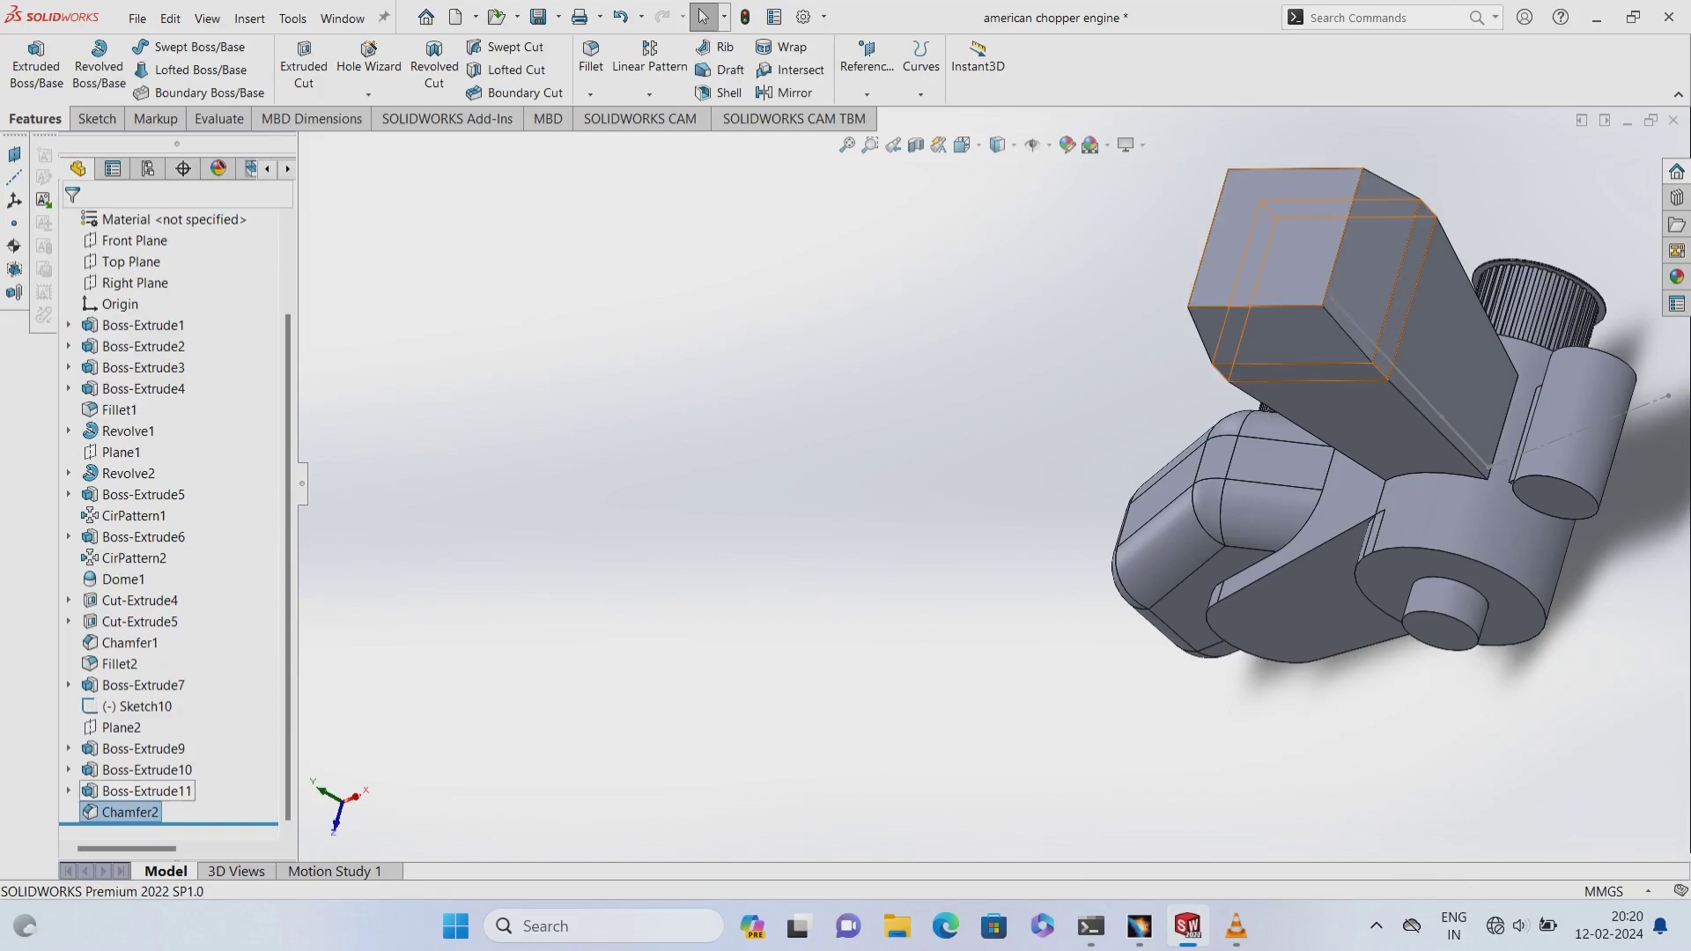
- Reopen Boss-Extrude11 at its 125 mm Blind depth and reapply it unchanged
right_click(146, 791)
left_click(228, 526)
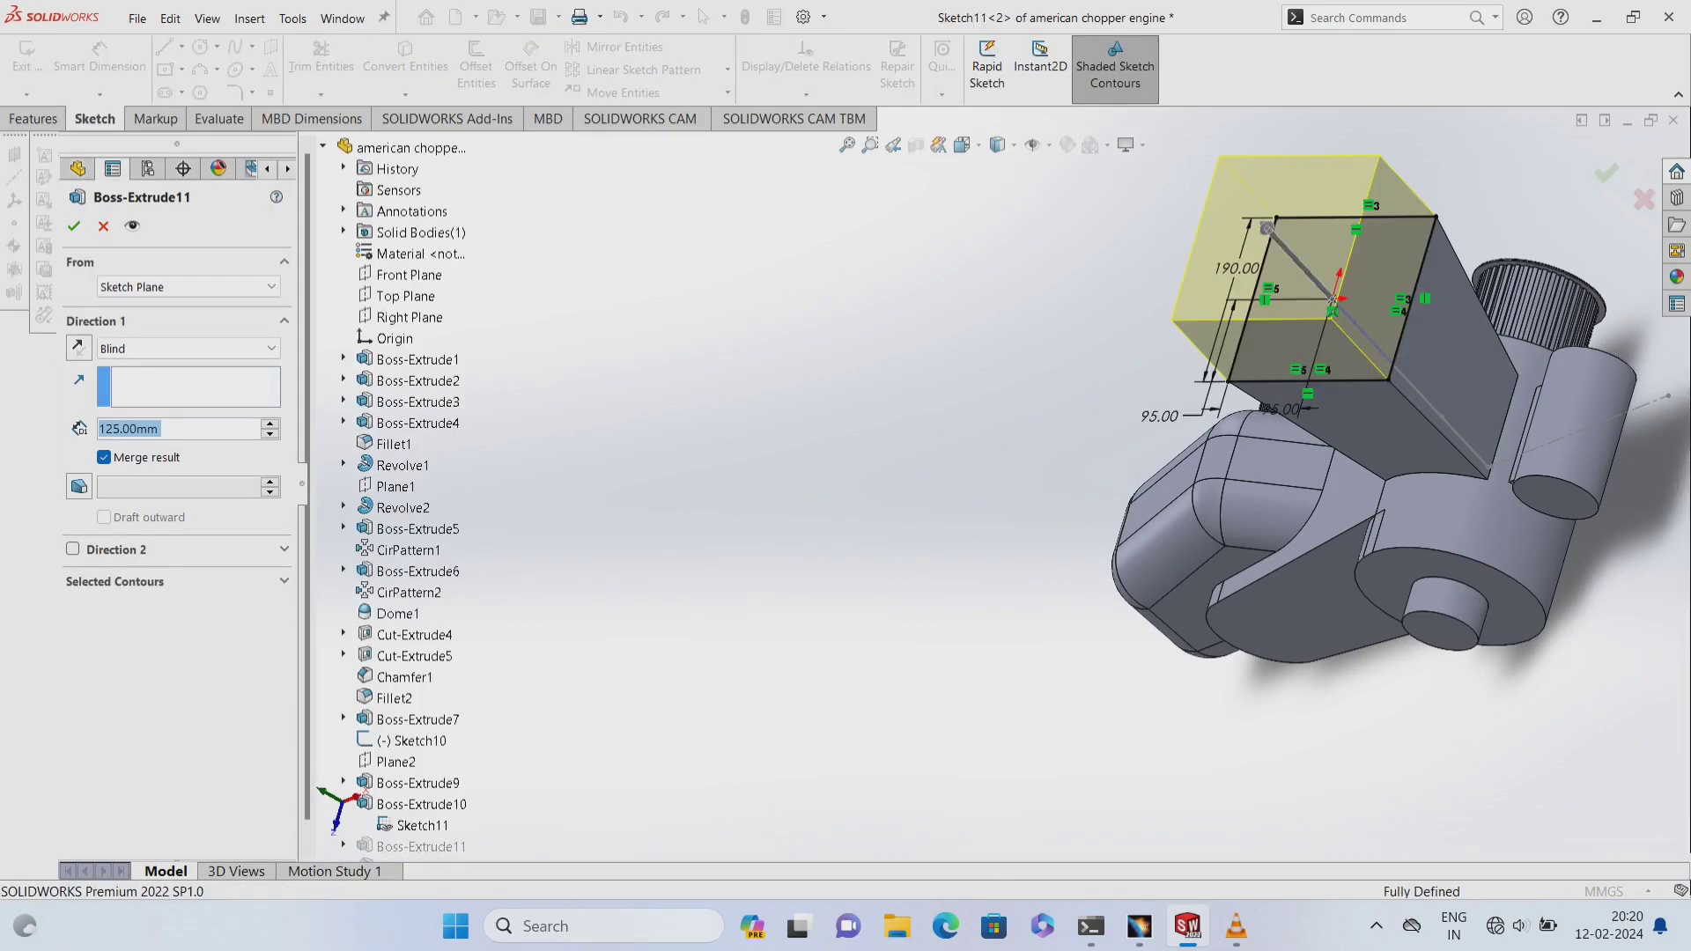
key("Return")
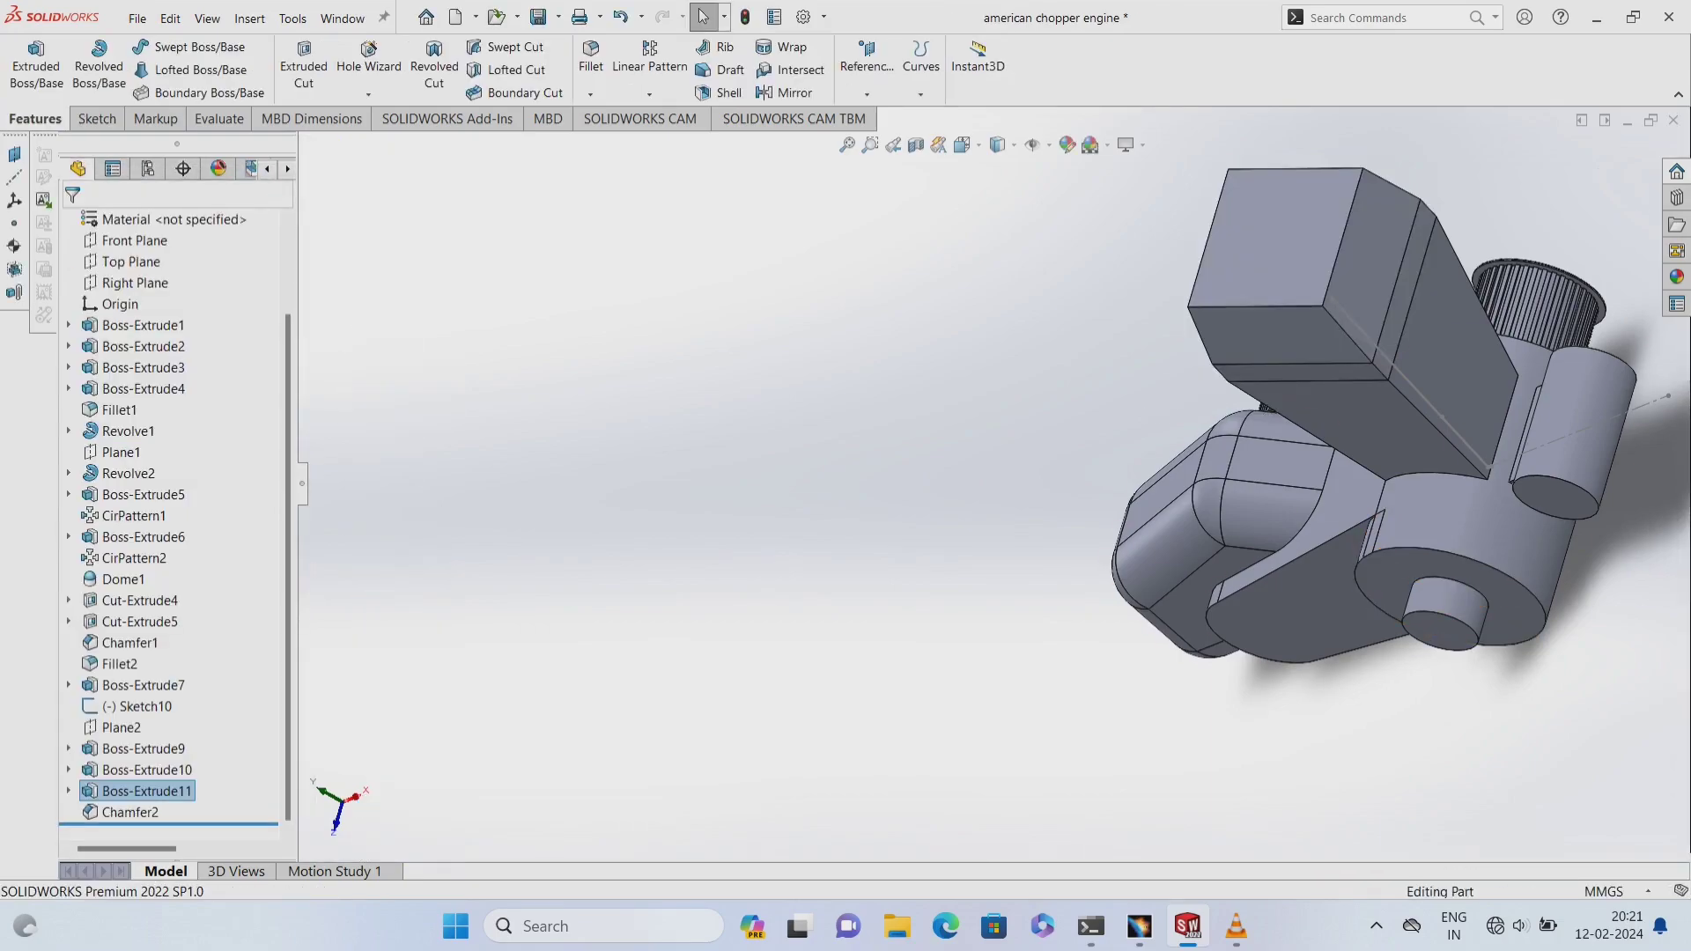
middle_click_drag(1321, 485, 1373, 440)
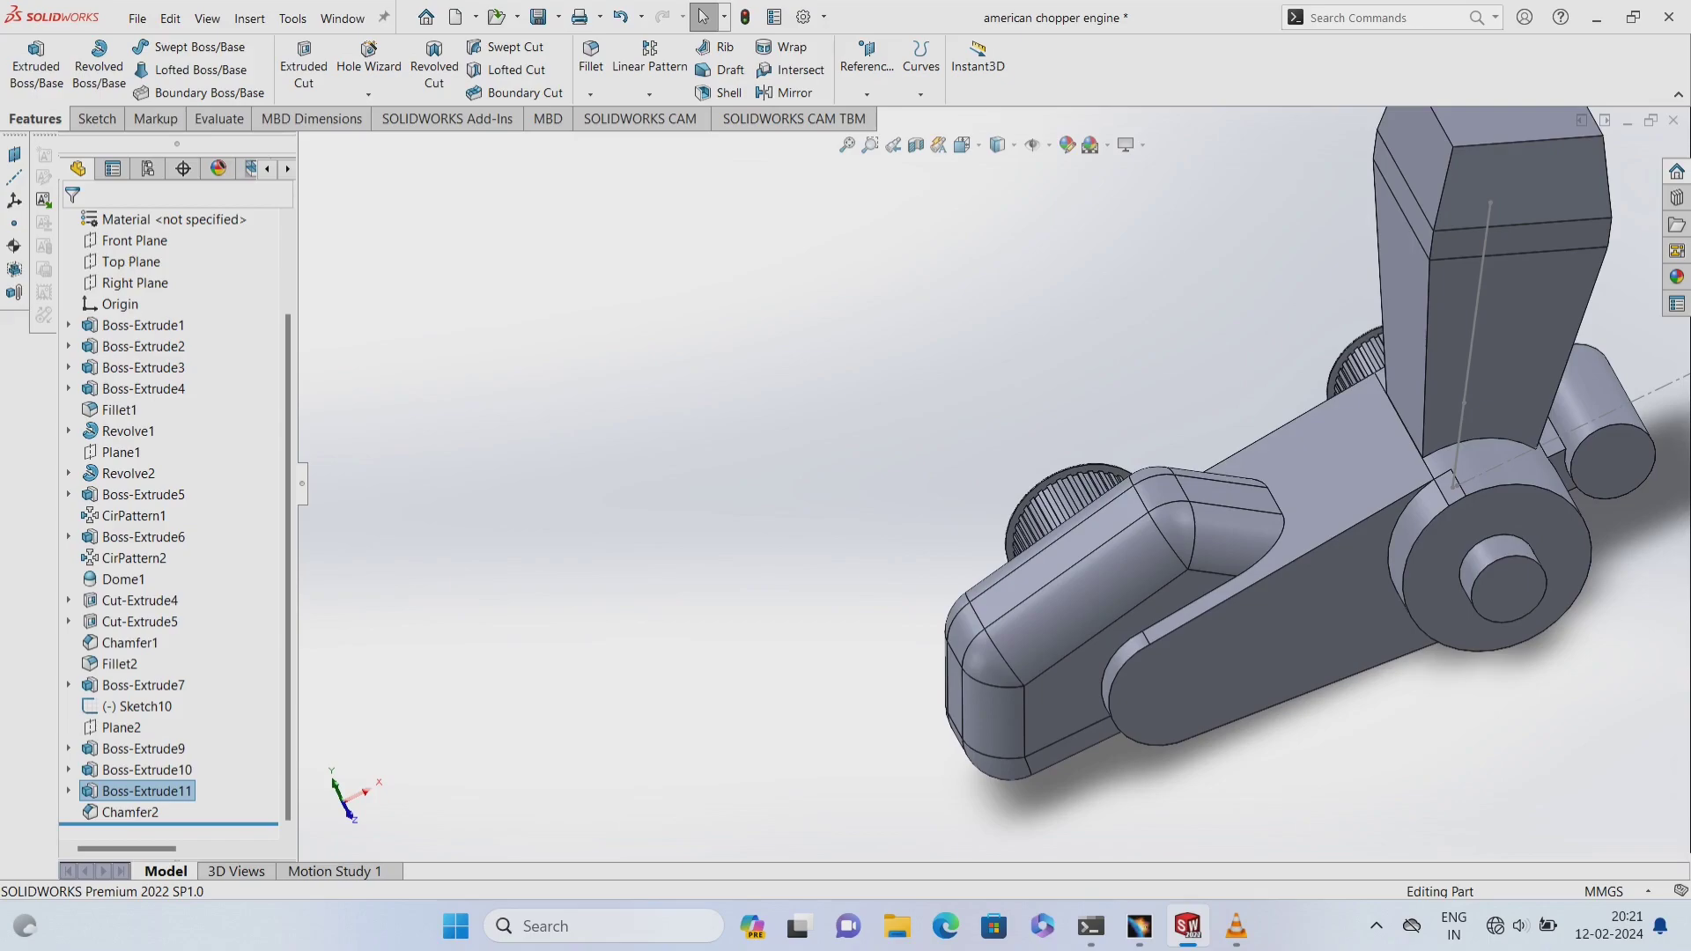
- Start a fillet and select the upper block's vertical and top front edges
left_click(590, 57)
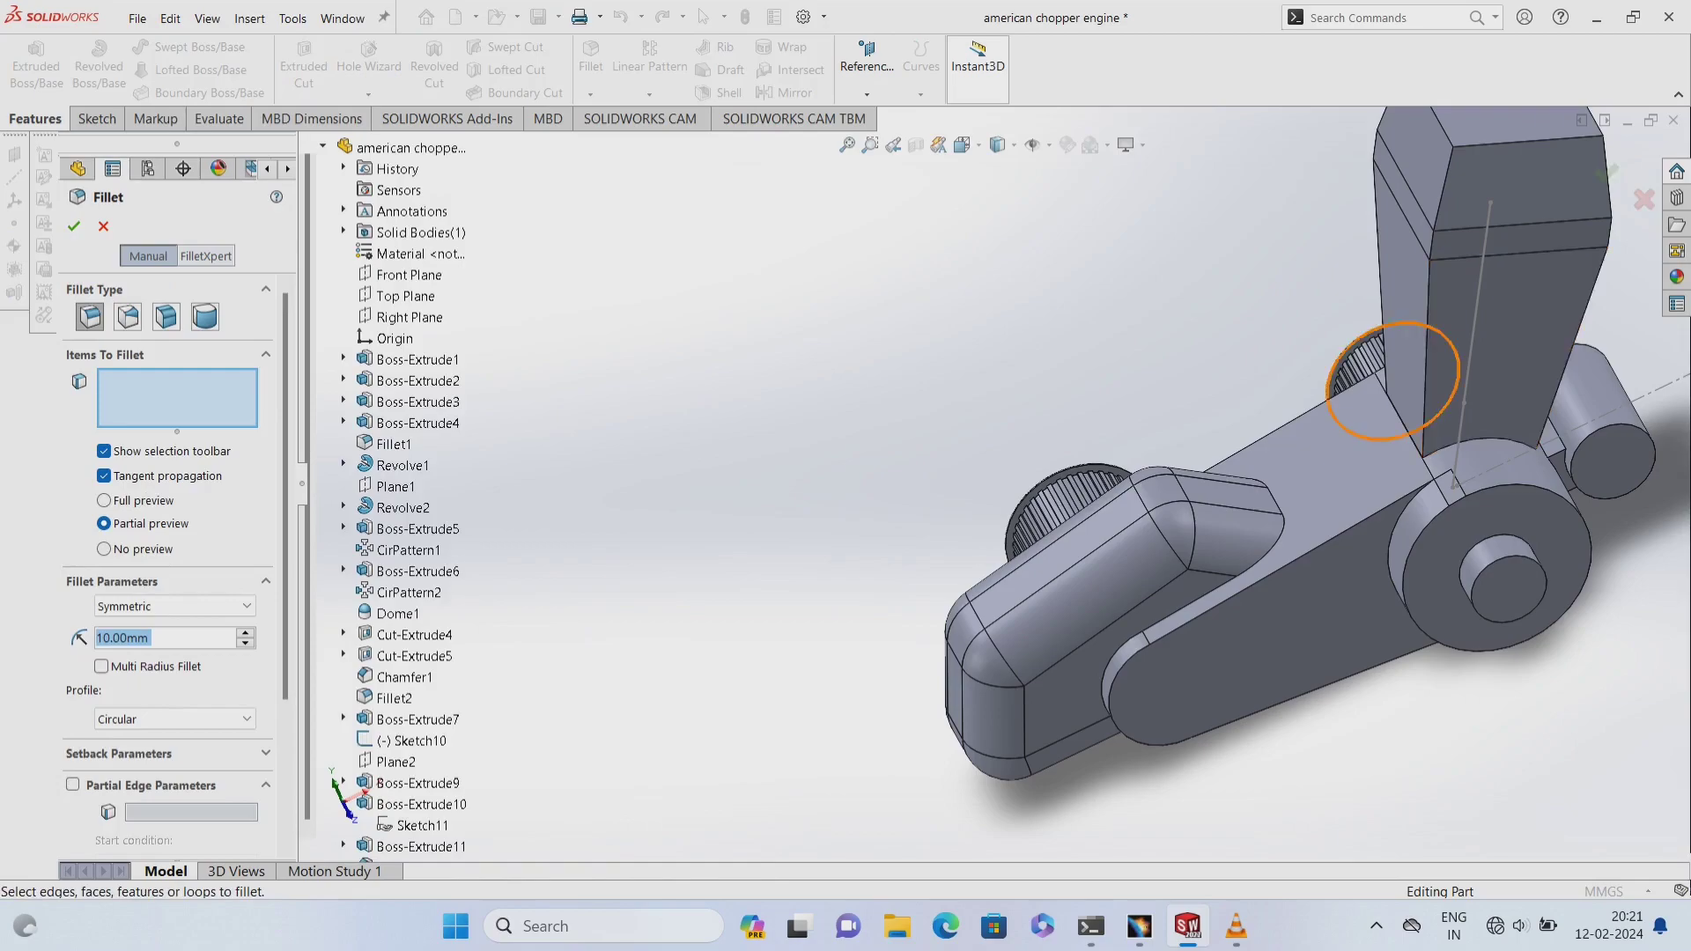
left_click(1427, 353)
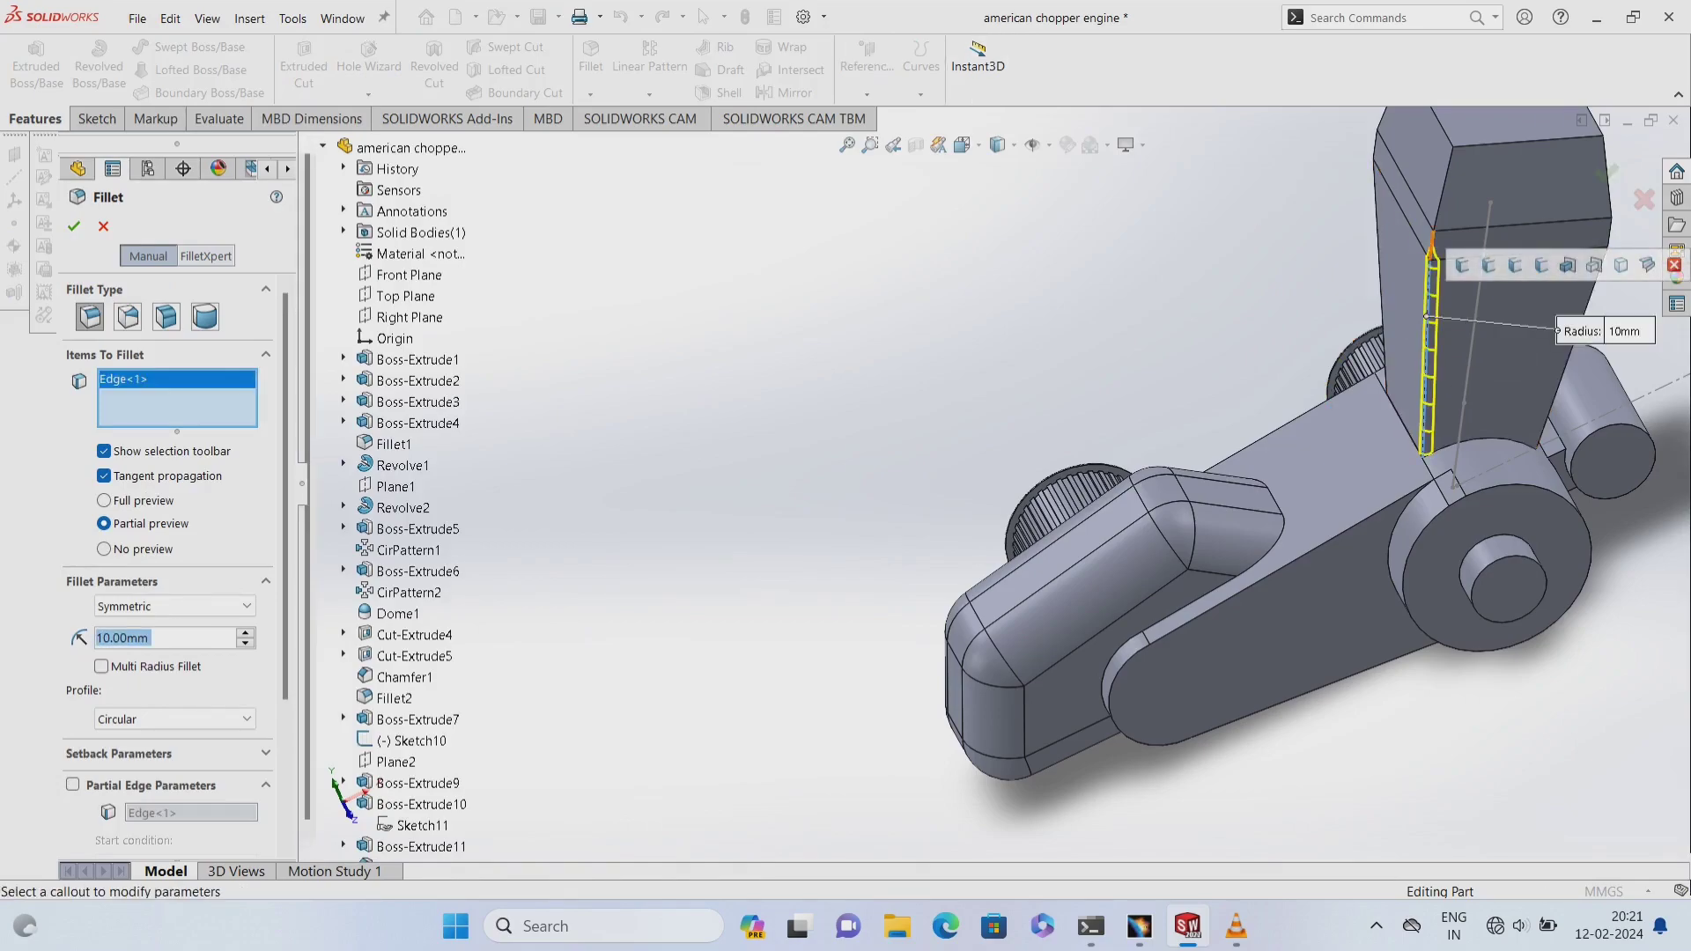
left_click(1434, 255)
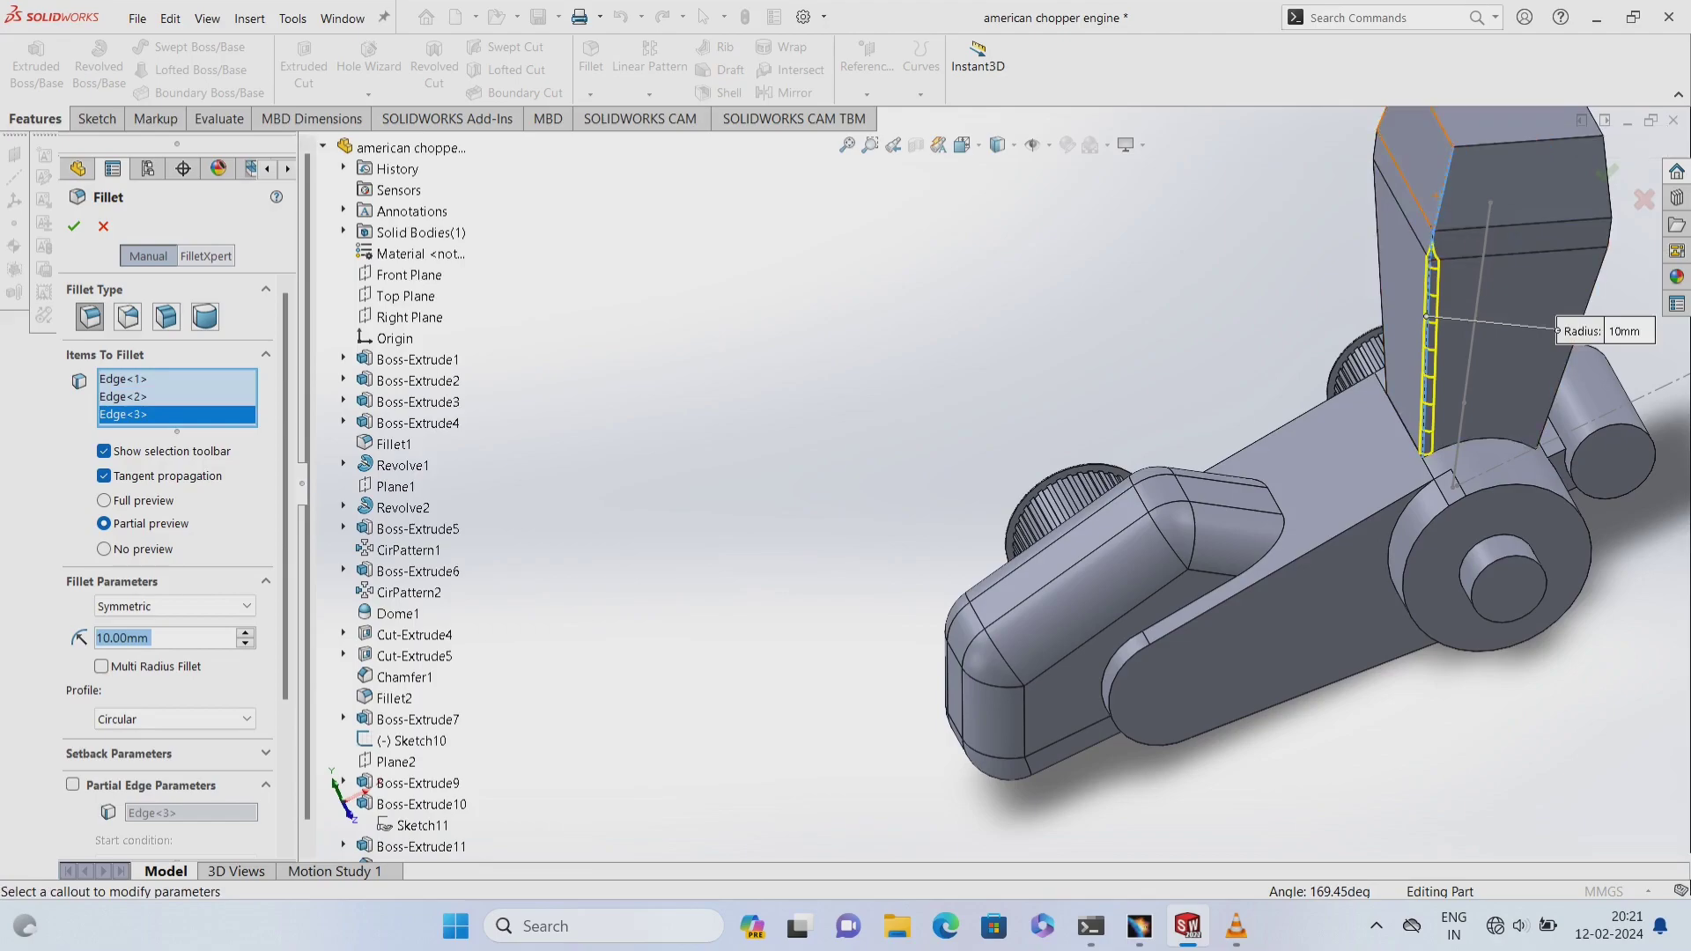
scroll(963, 484, "up", 2)
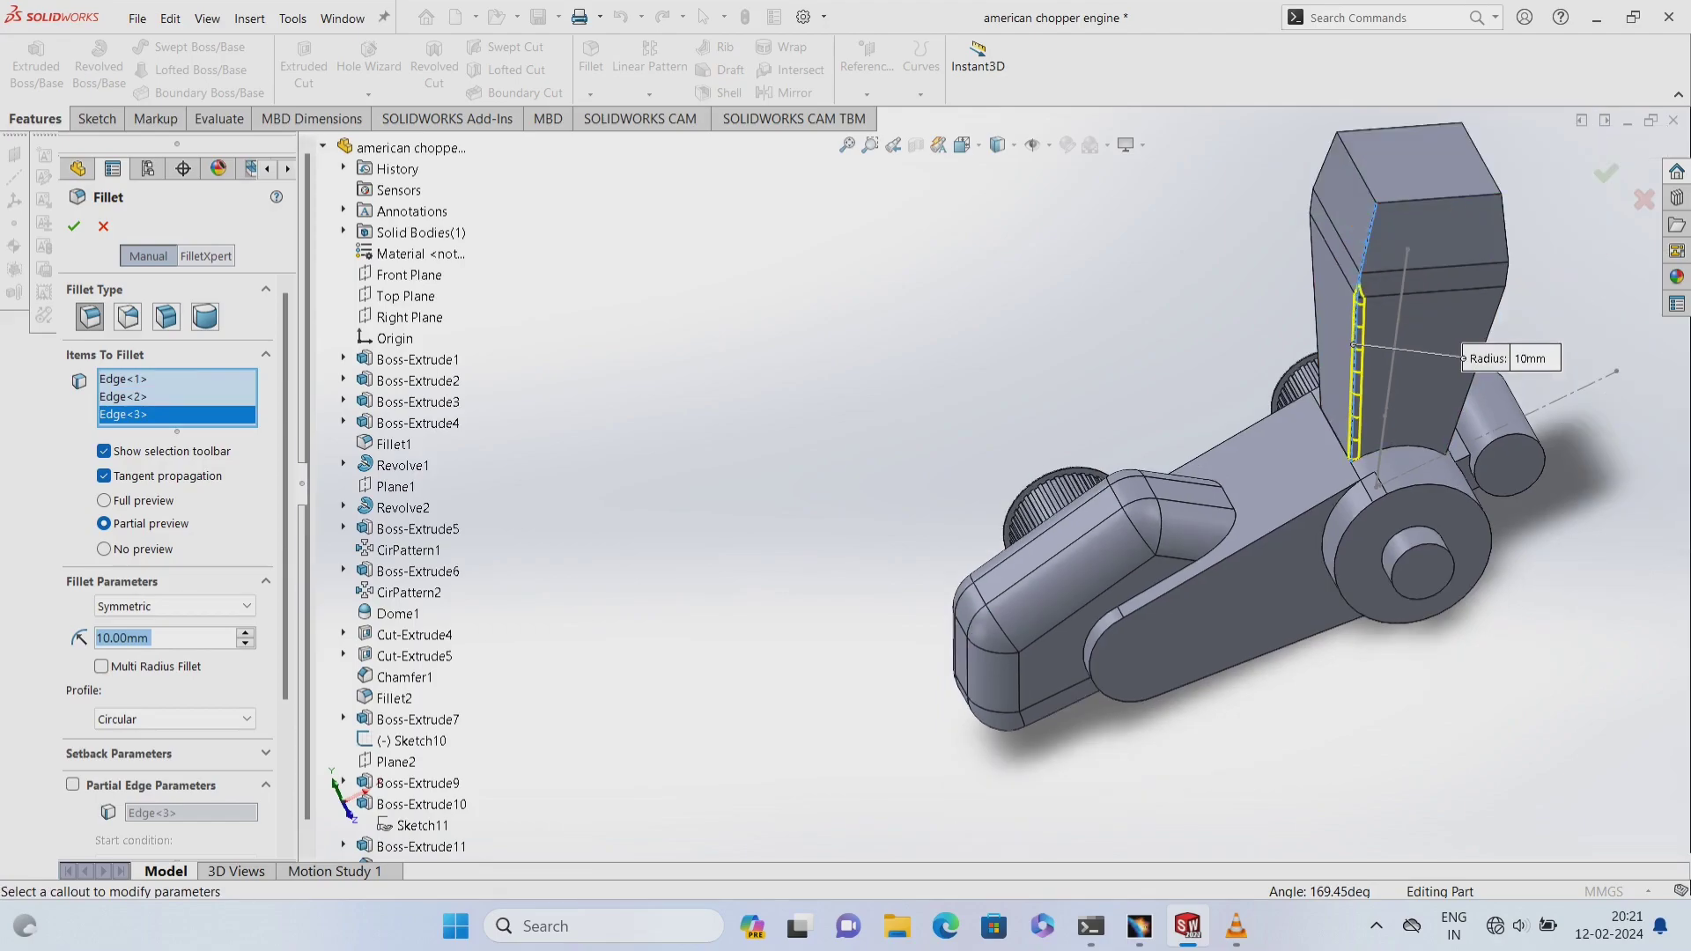
left_click(1505, 251)
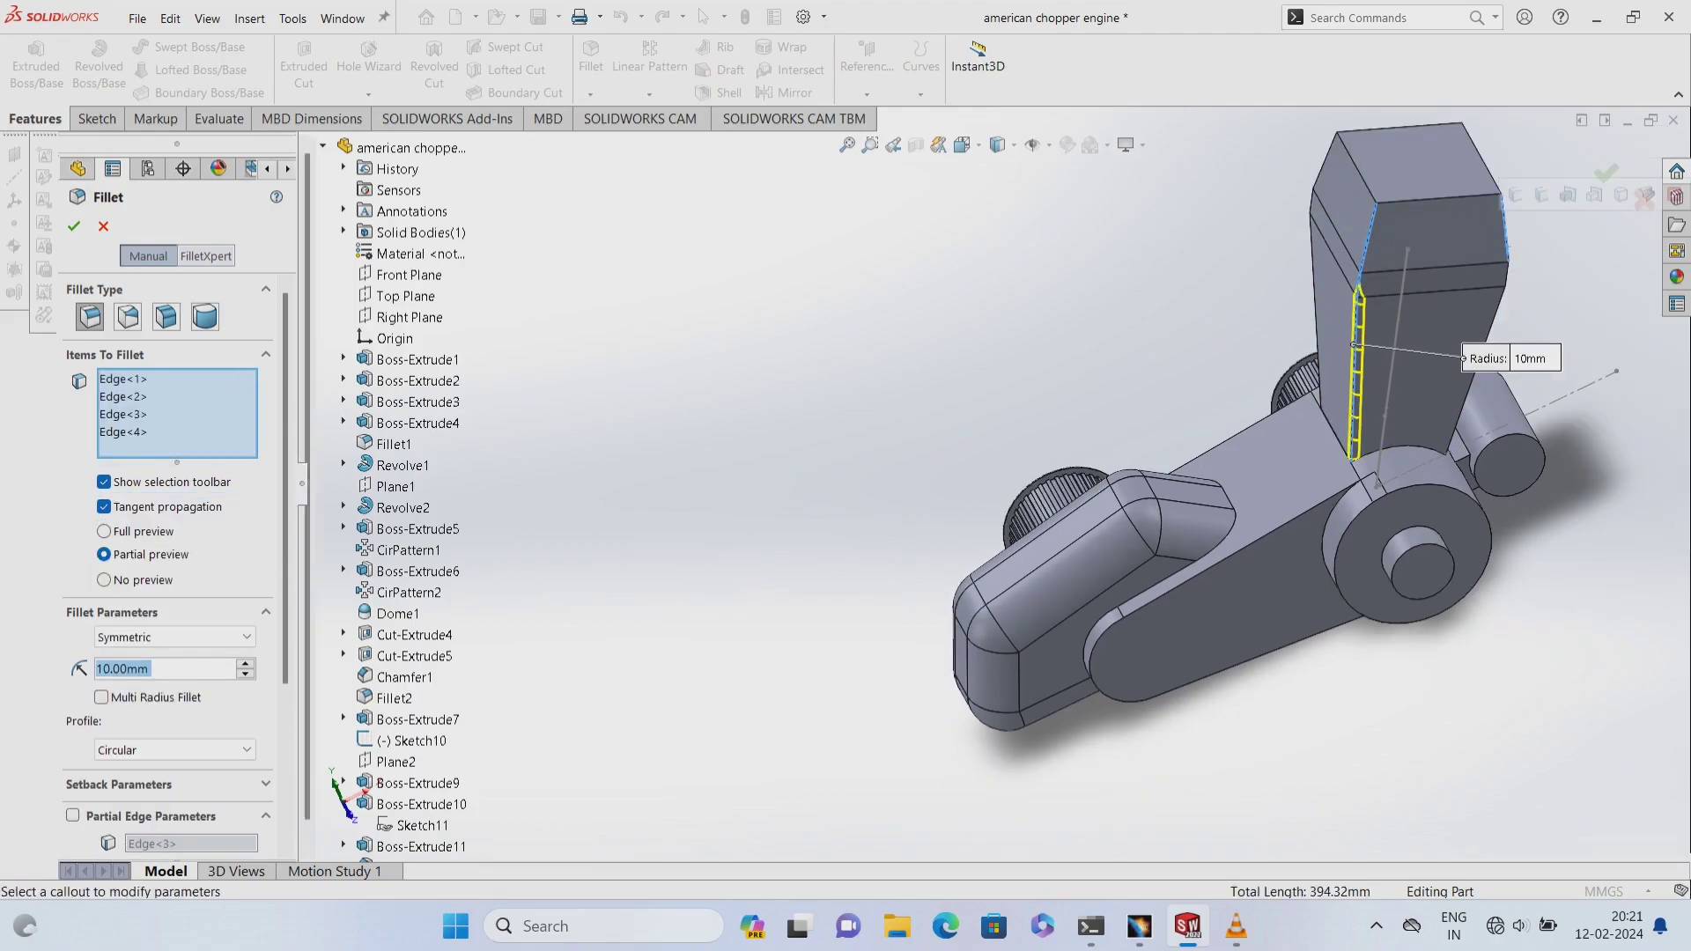
left_click(1497, 295)
left_click(1471, 396)
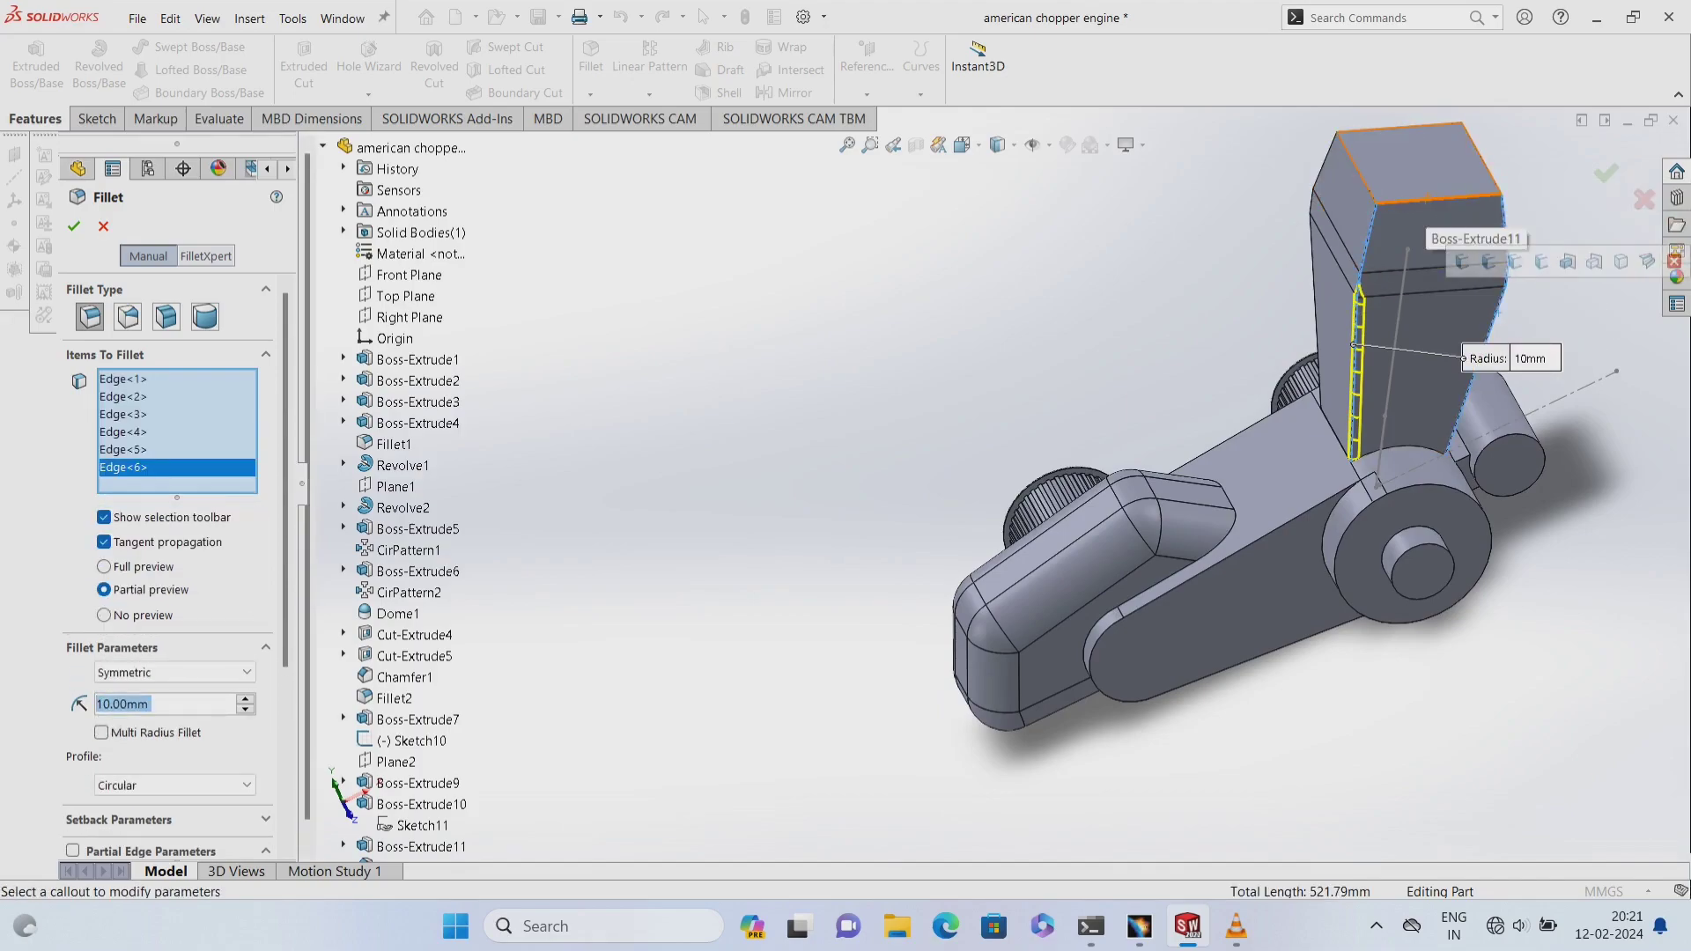
left_click(1457, 195)
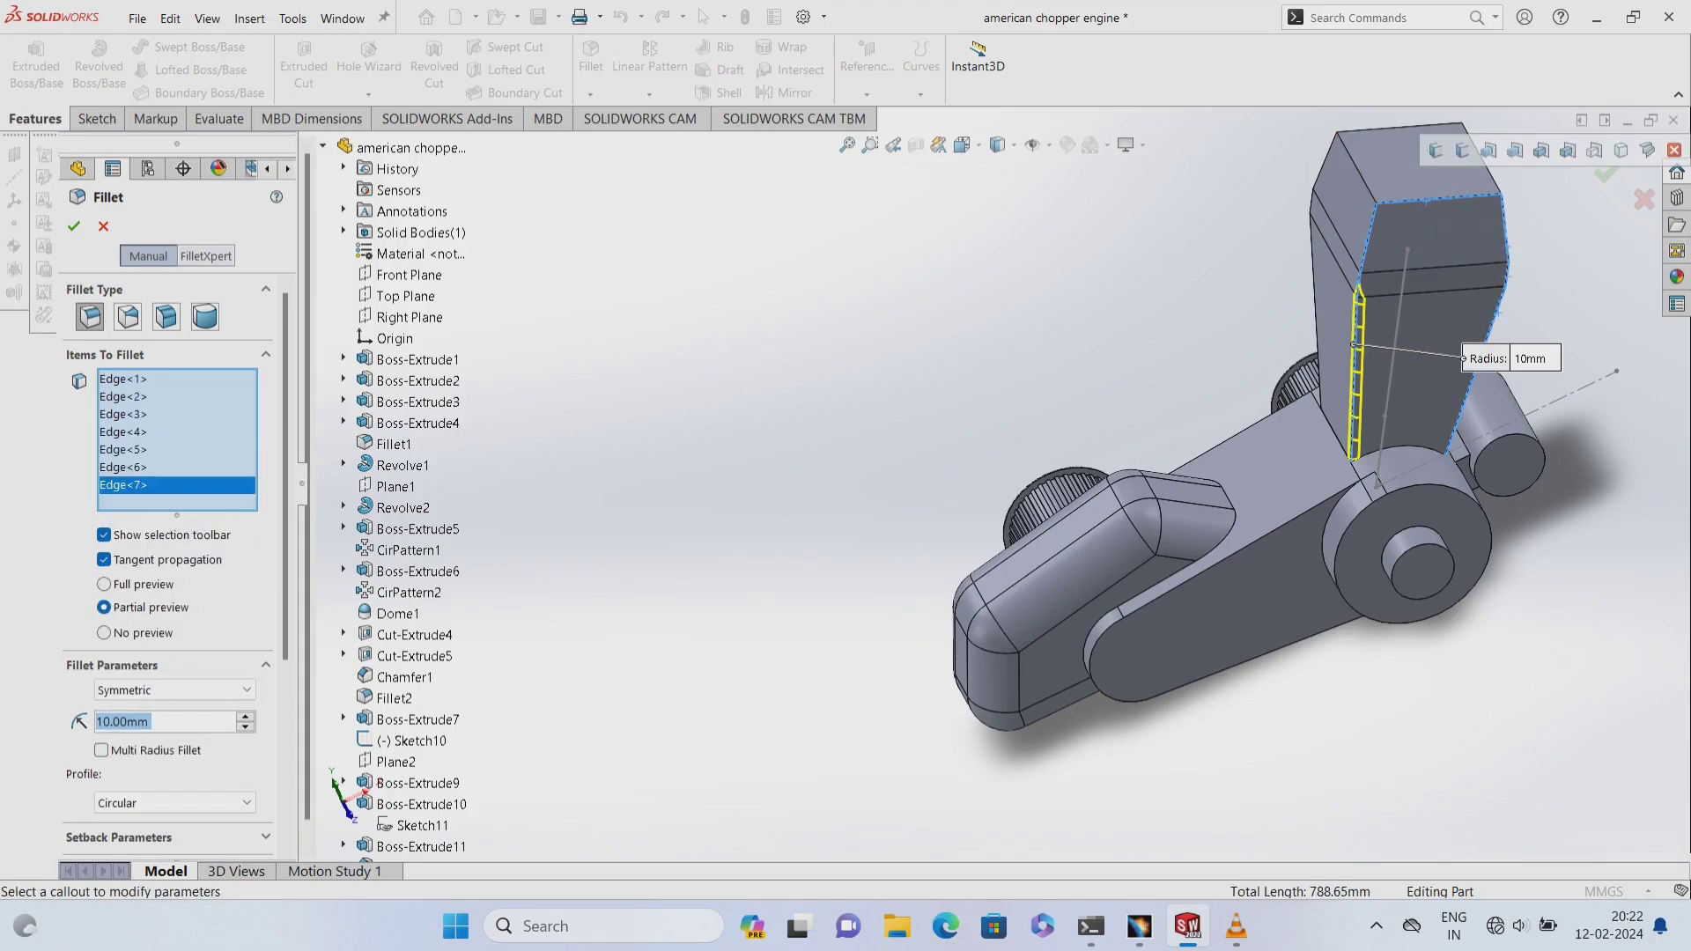
left_click(1347, 197)
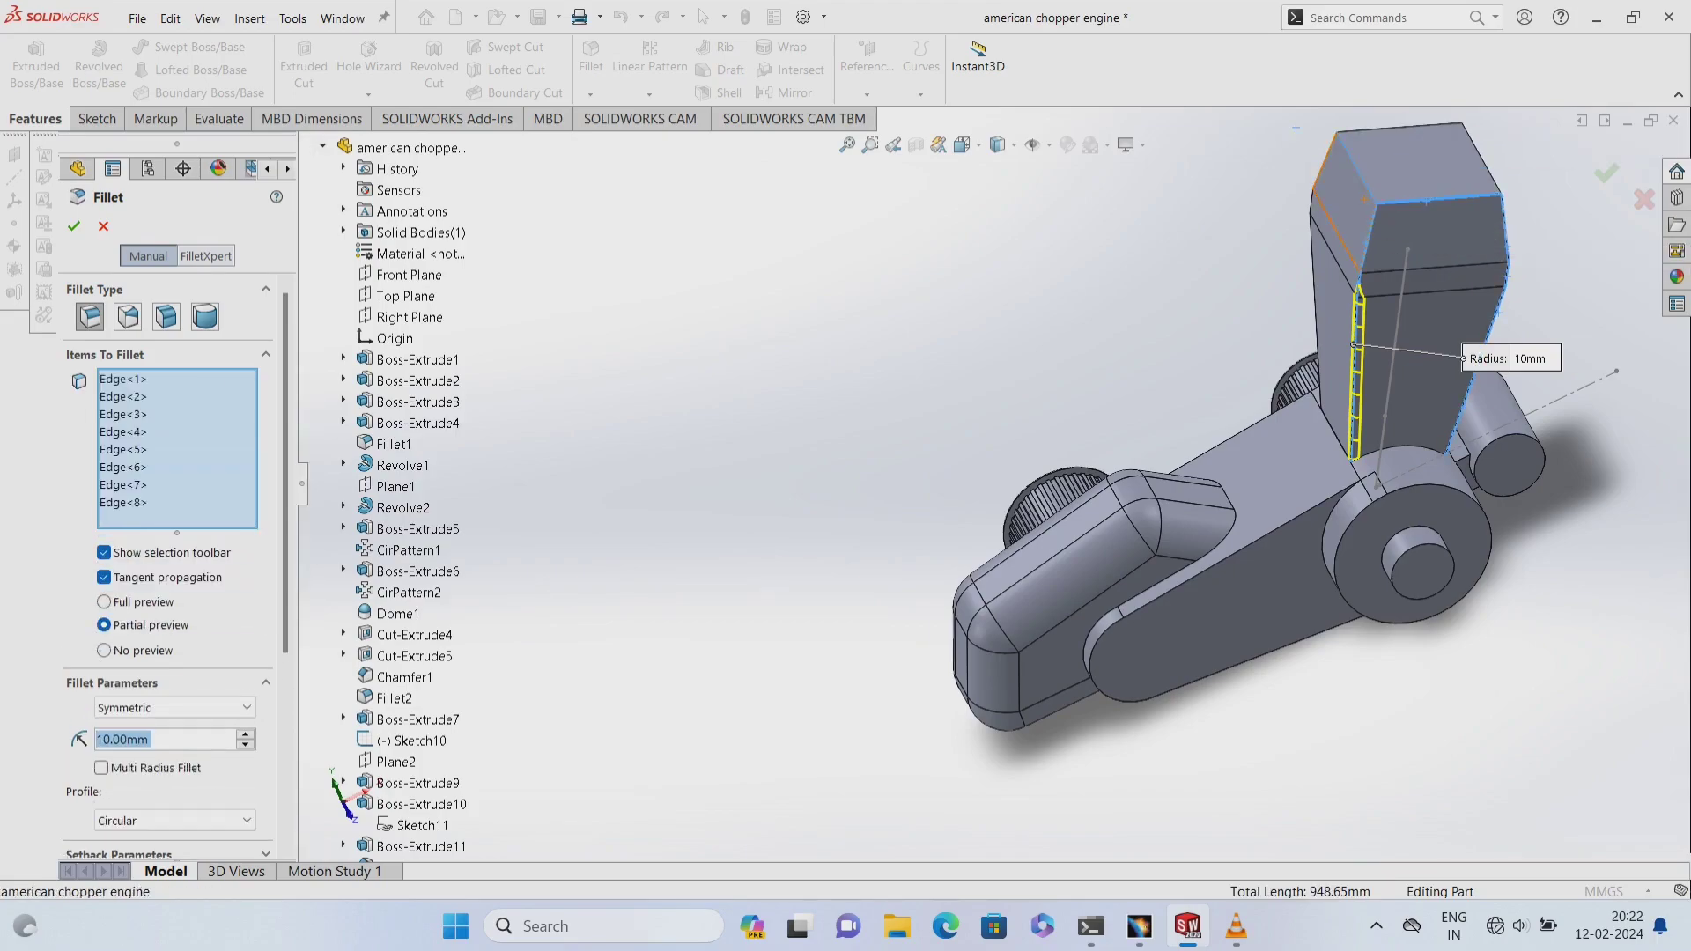
middle_click_drag(1233, 528, 1145, 493)
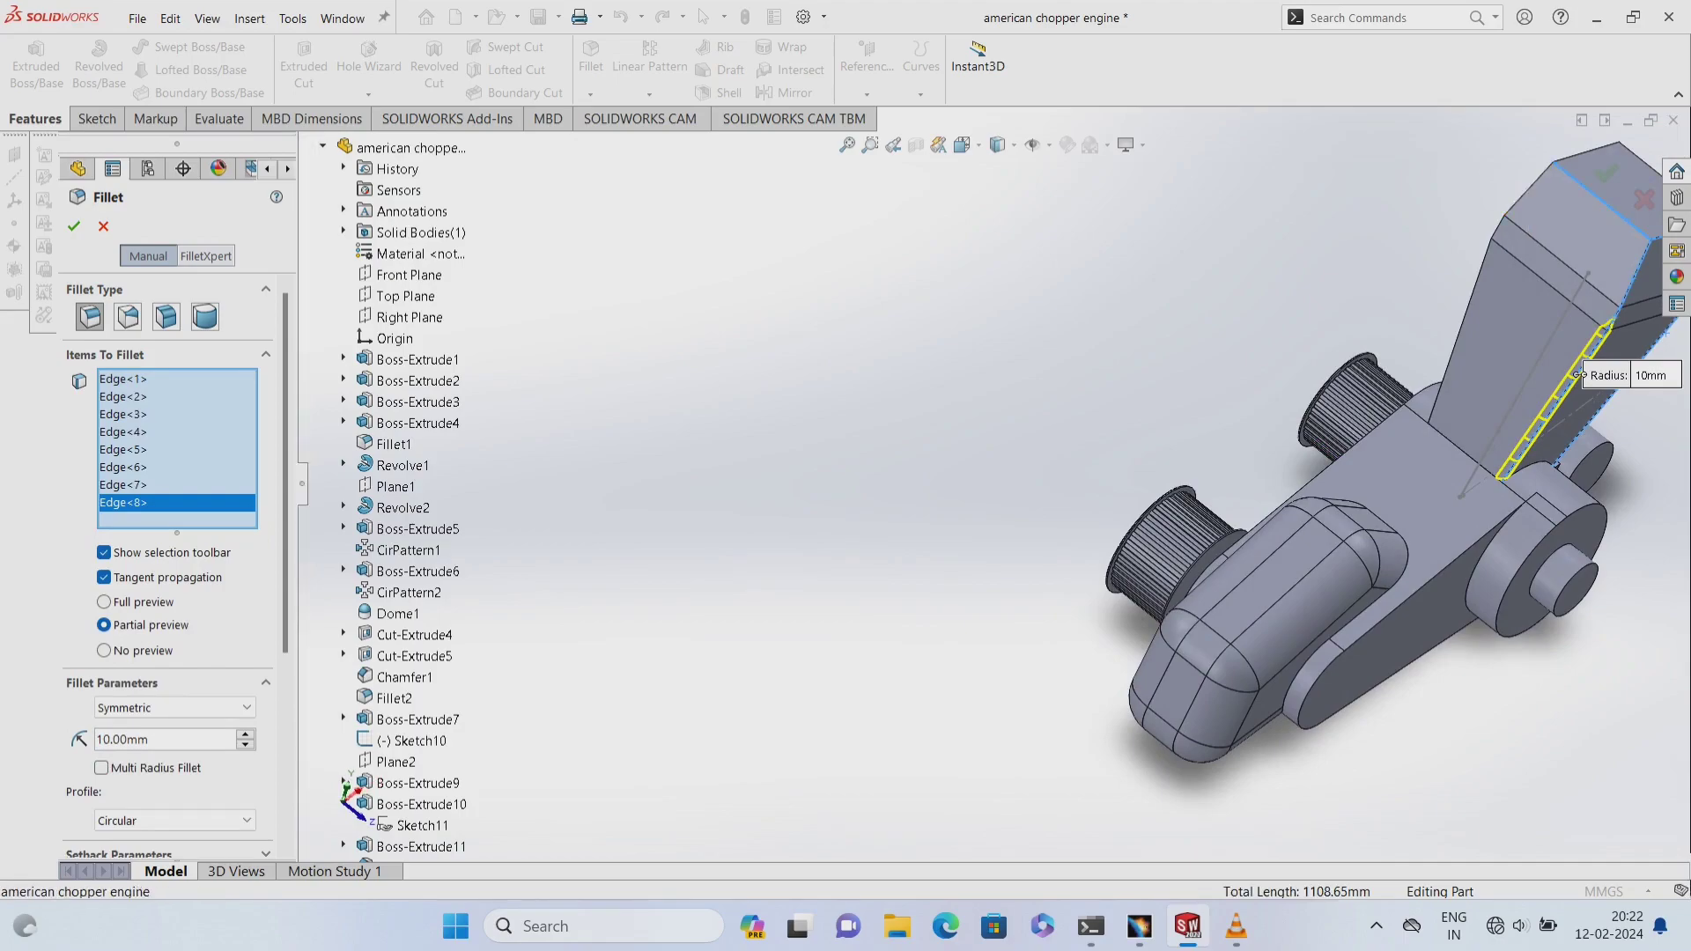
- Orbit around the block and add its remaining long edges to the fillet
left_click(1527, 190)
left_click(1550, 264)
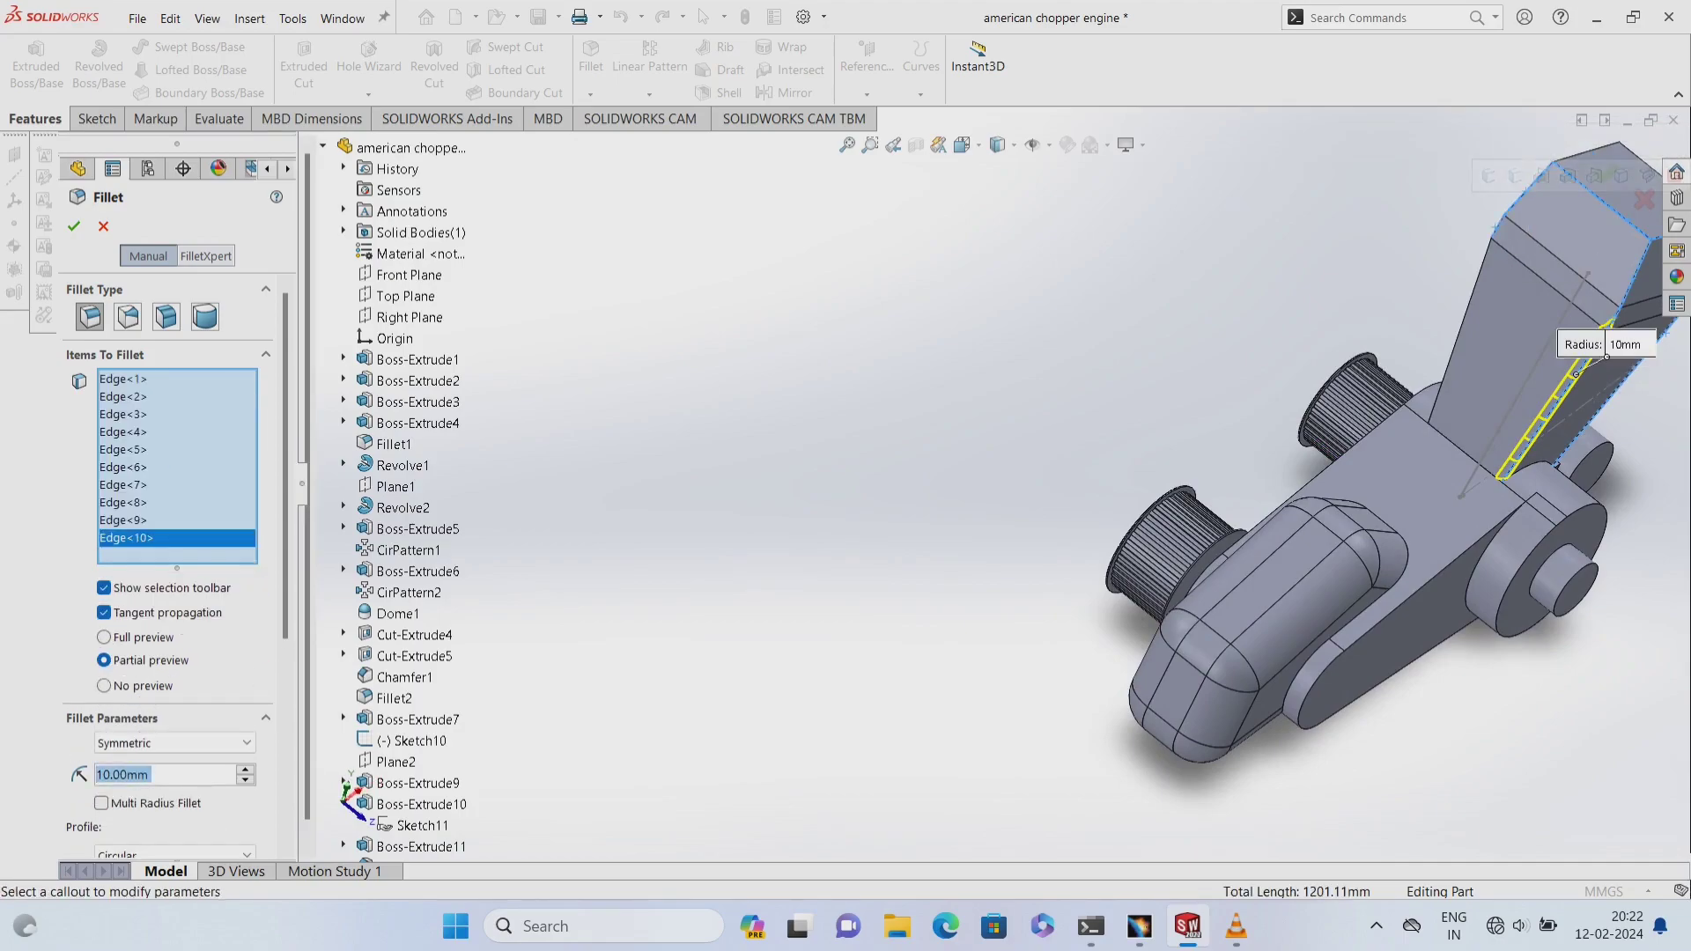
left_click(1462, 326)
mouse_move(1462, 326)
middle_mouse_down()
mouse_move(1374, 379)
mouse_move(1409, 392)
middle_mouse_up()
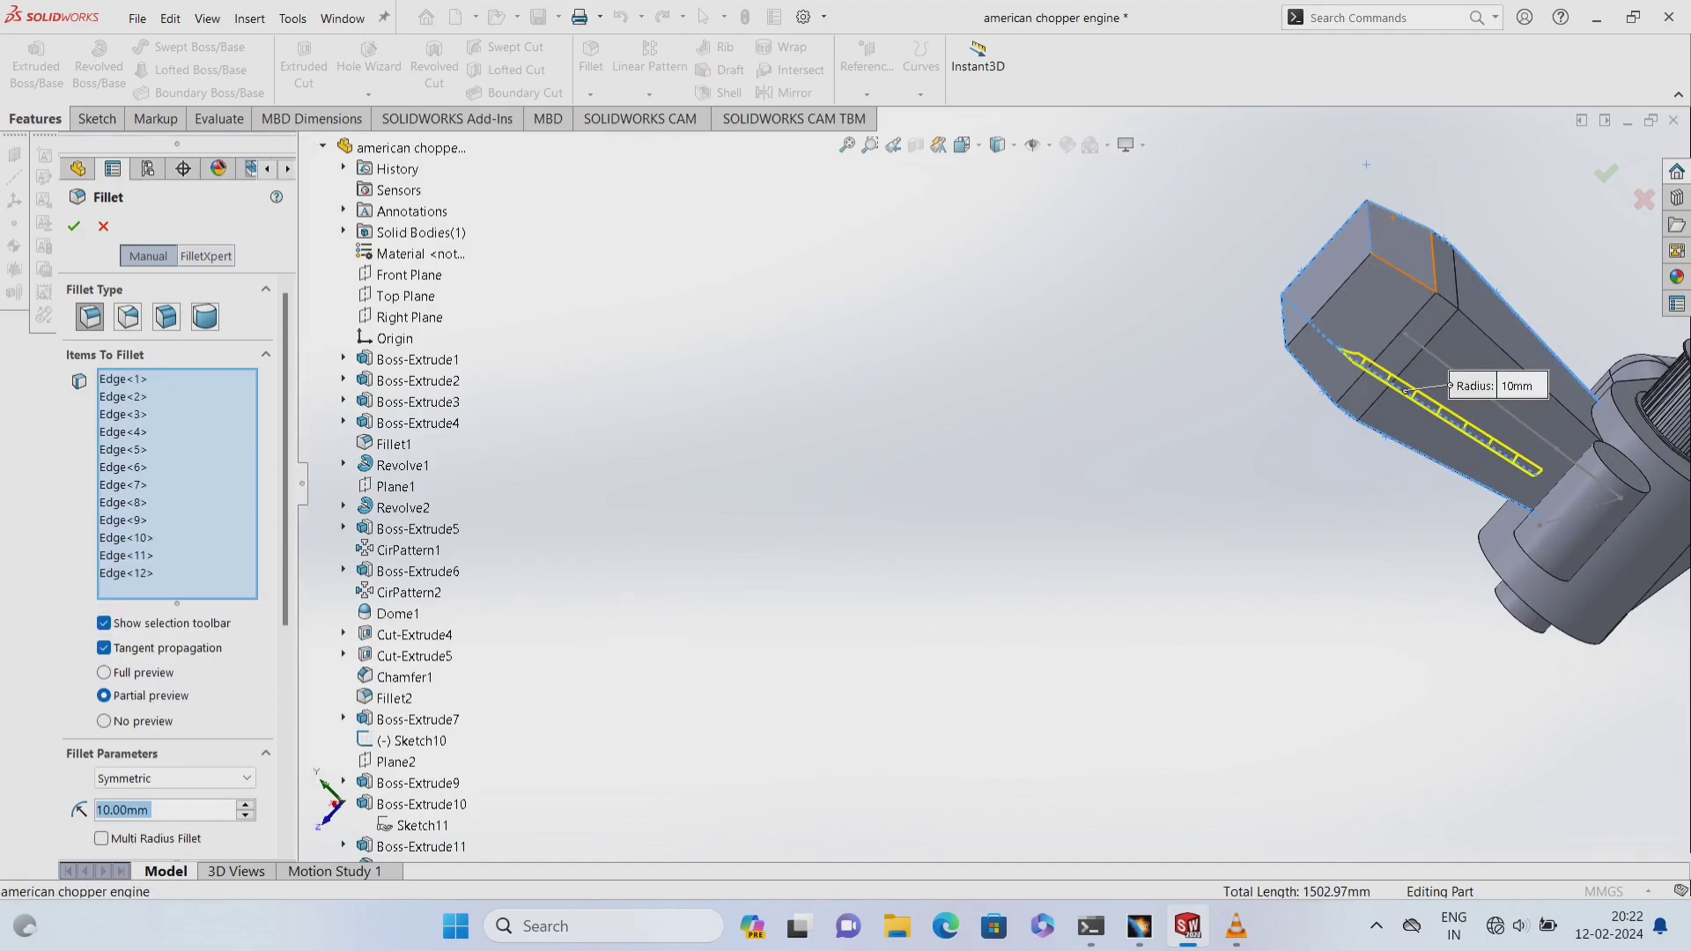
left_click(1418, 282)
left_click(1418, 280)
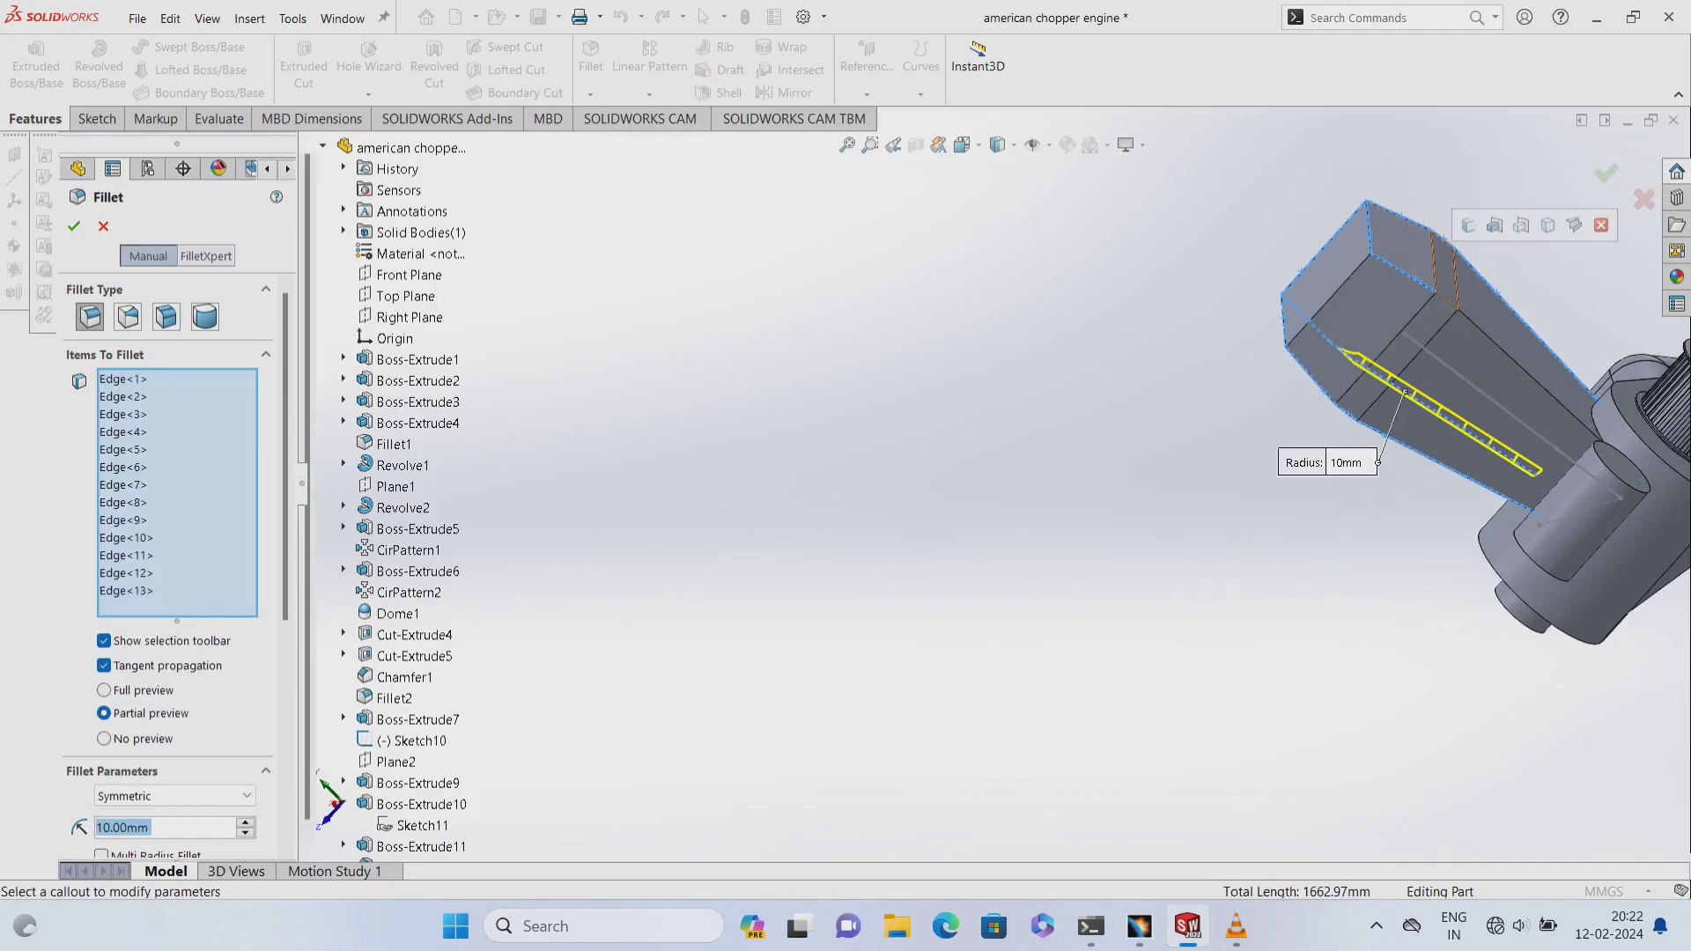
left_click(1462, 313)
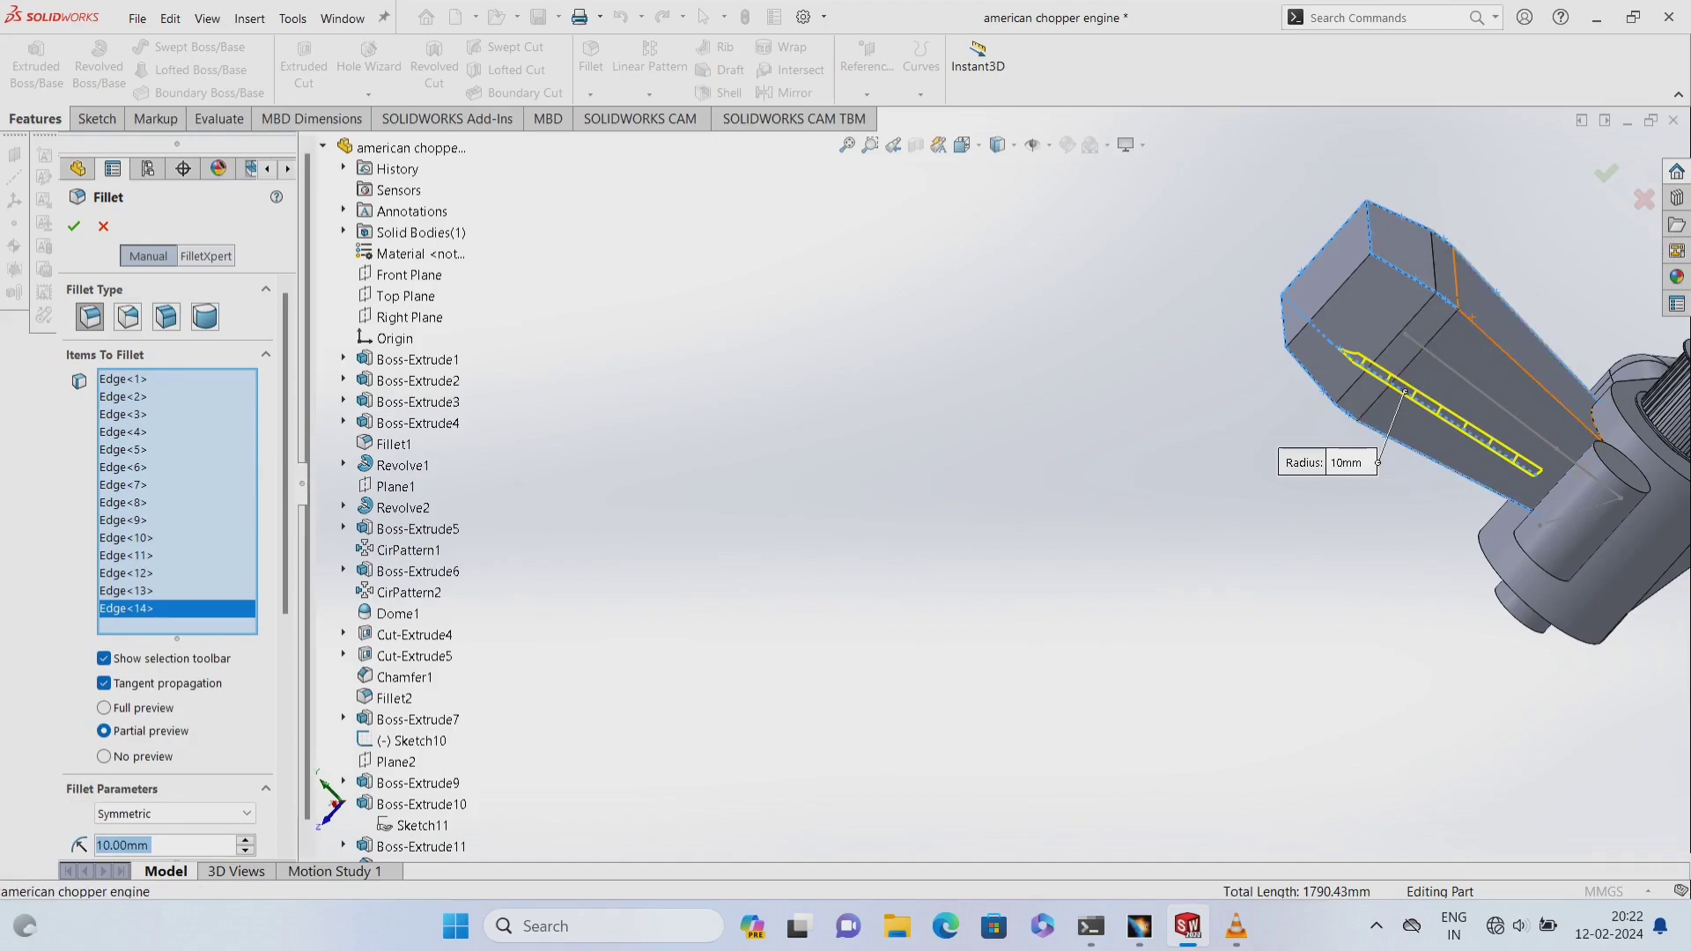
left_click(1468, 315)
left_click(1391, 335)
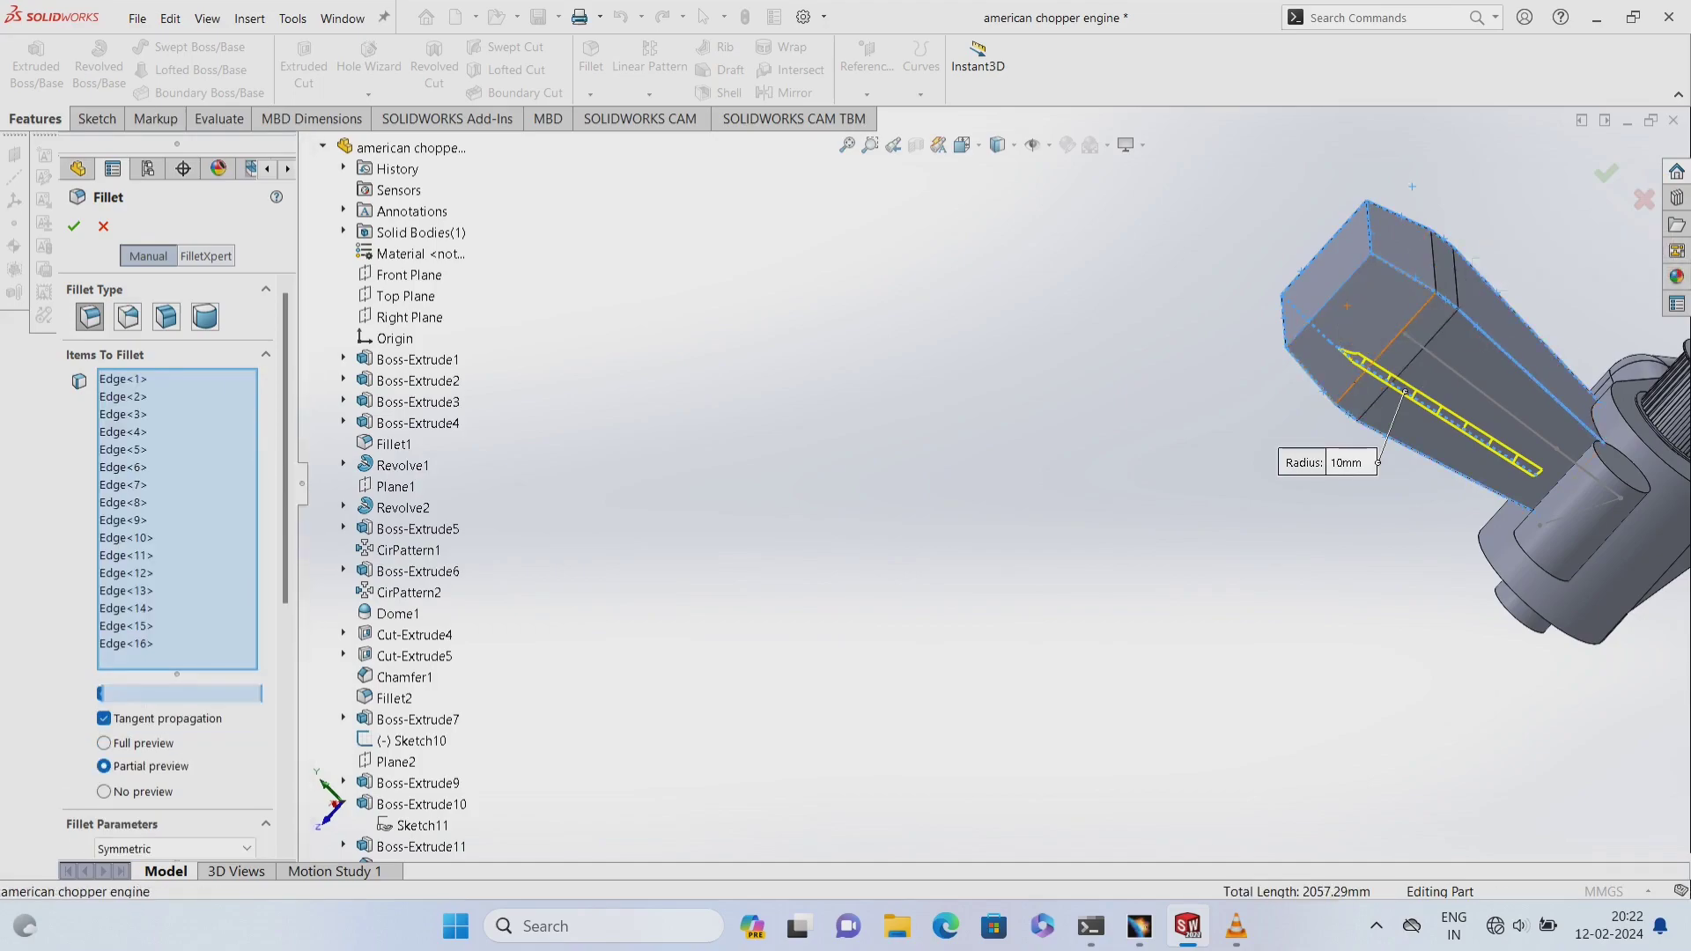
middle_click_drag(1427, 242, 1321, 264)
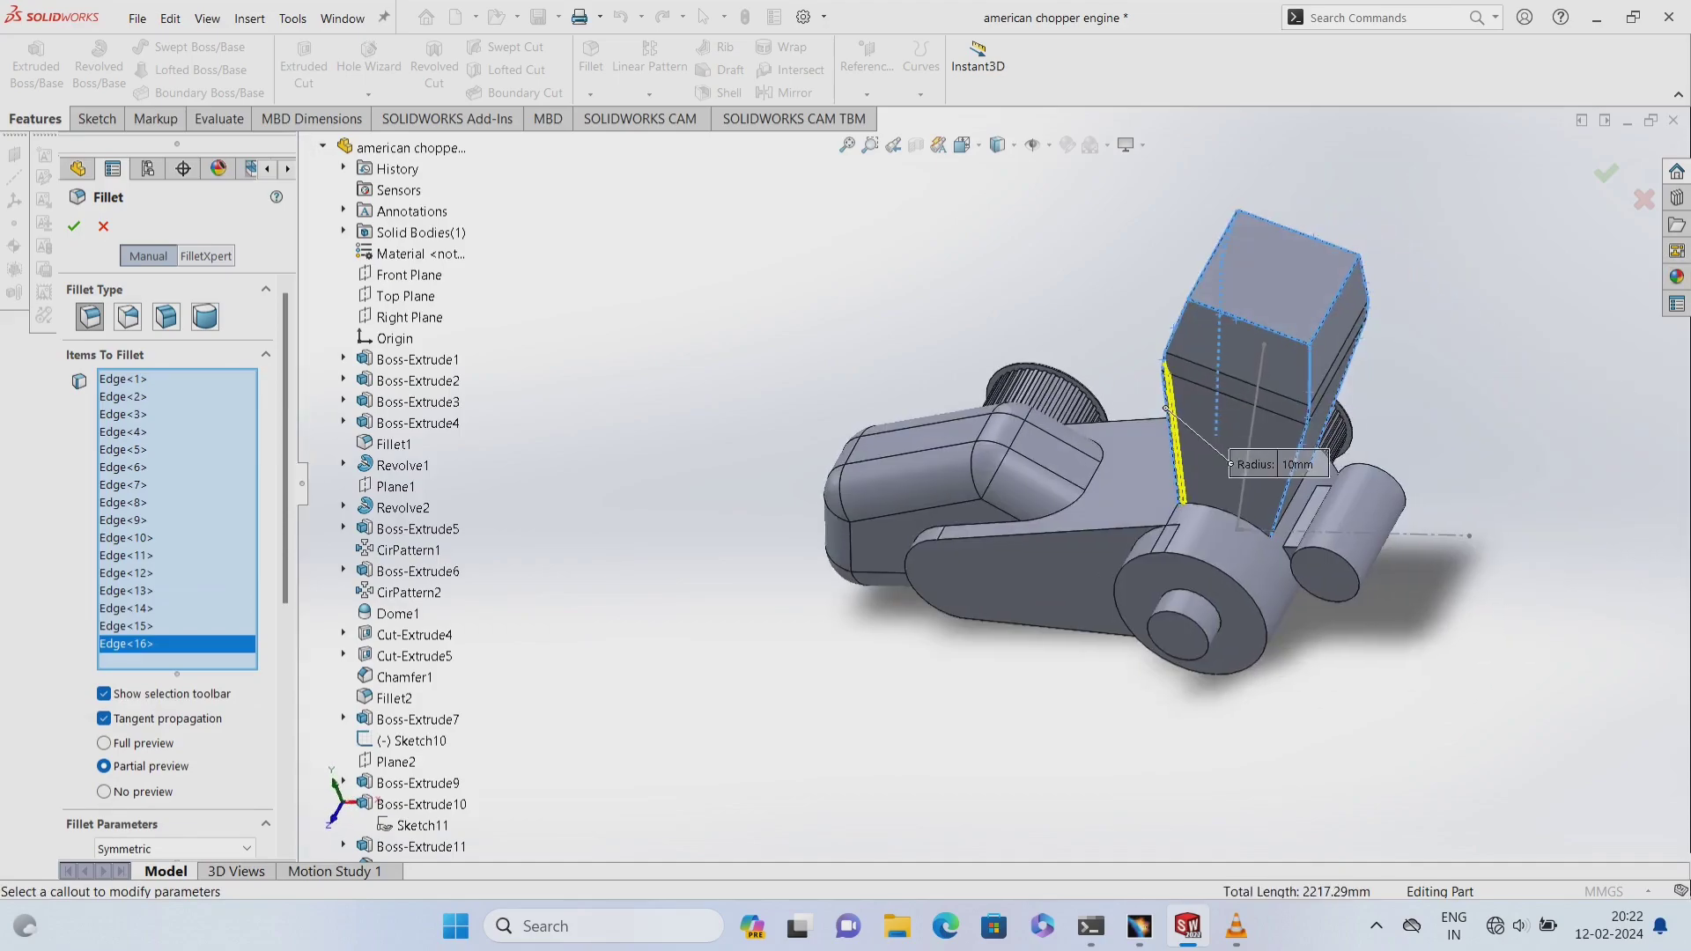
middle_click_drag(1101, 484, 1092, 486)
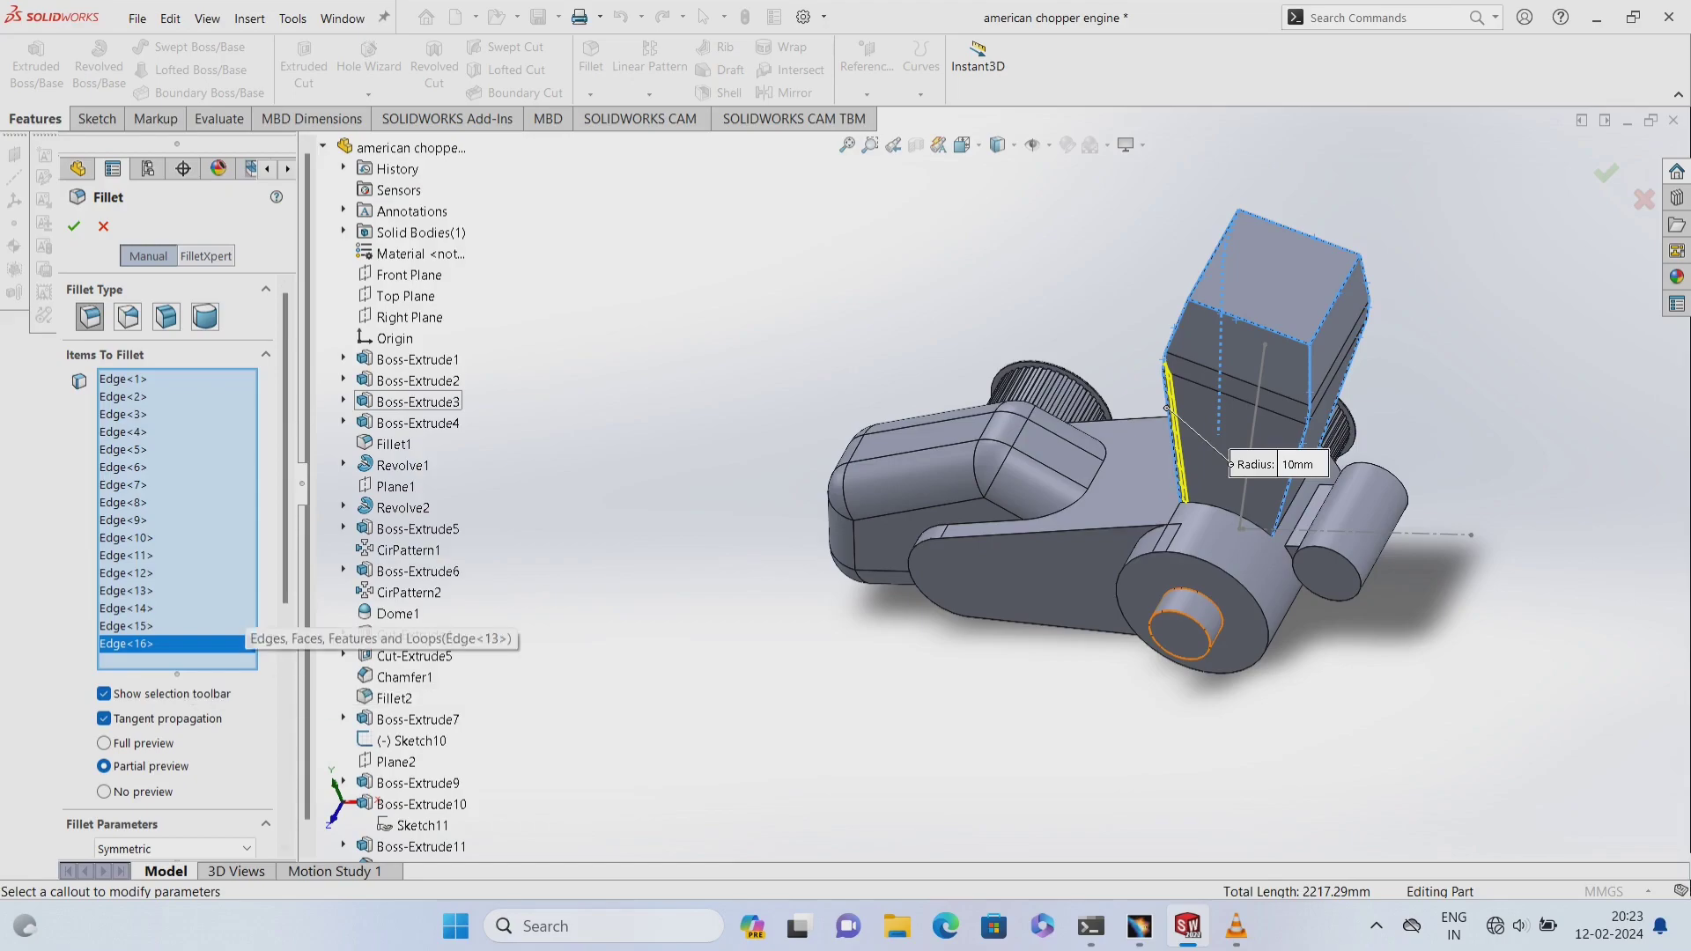
- Set the fillet radius to 15 mm, keep Constant Size, and create Fillet3
scroll(234, 616, "down", 2)
scroll(234, 616, "down", 2)
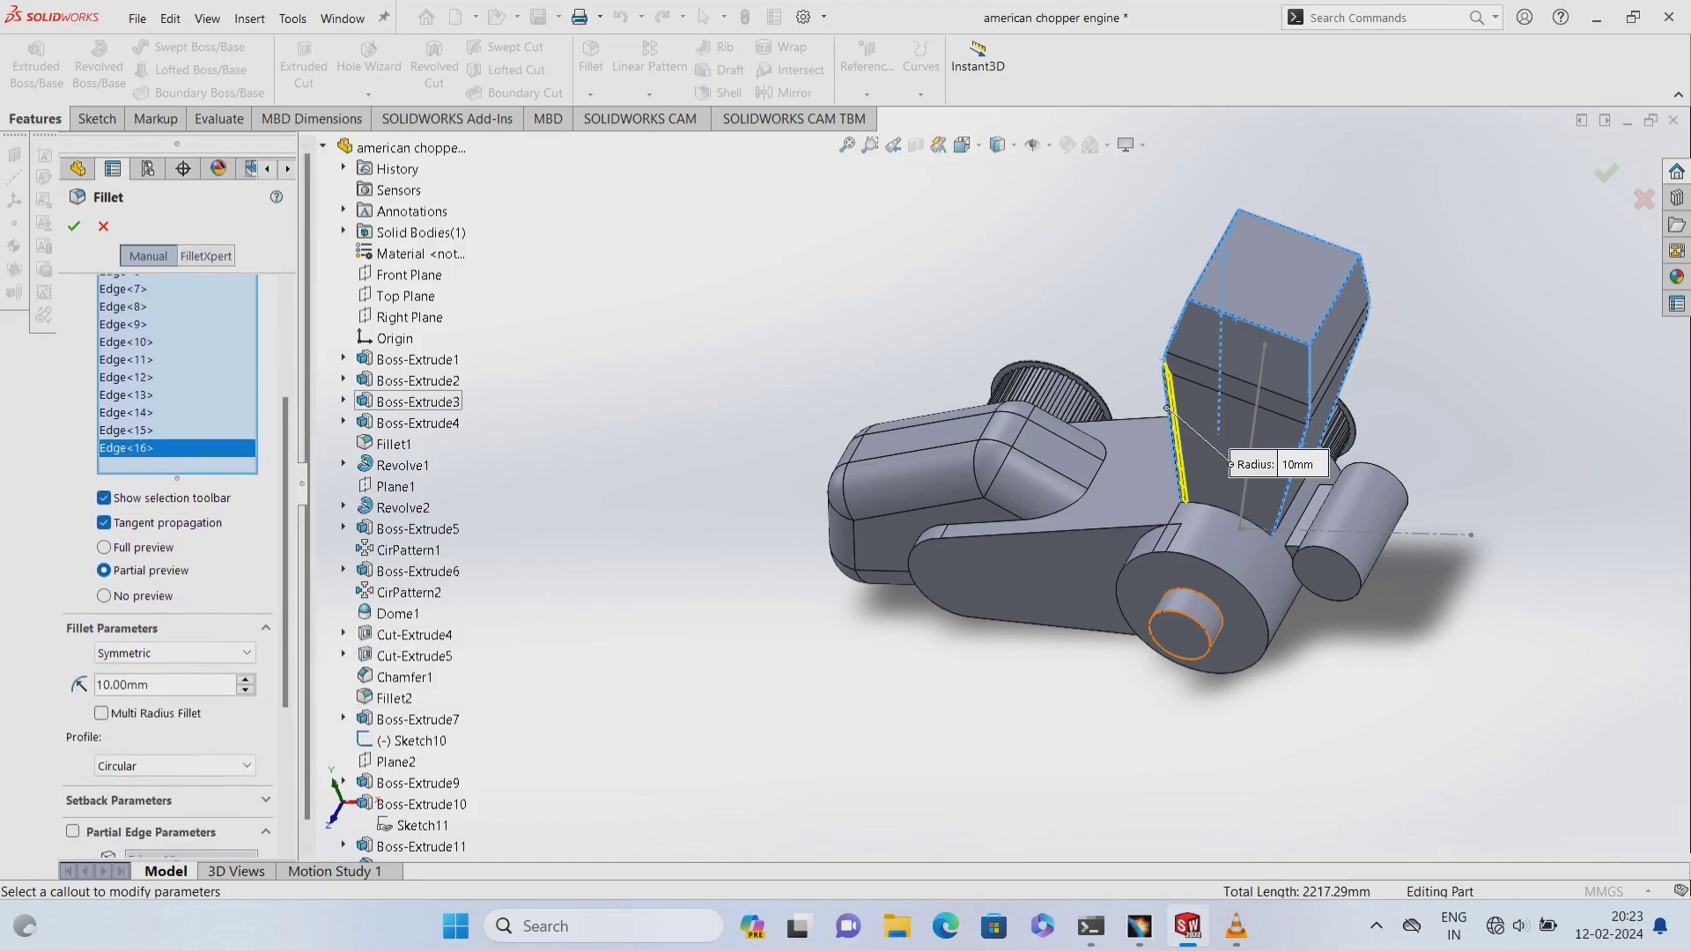
type("15")
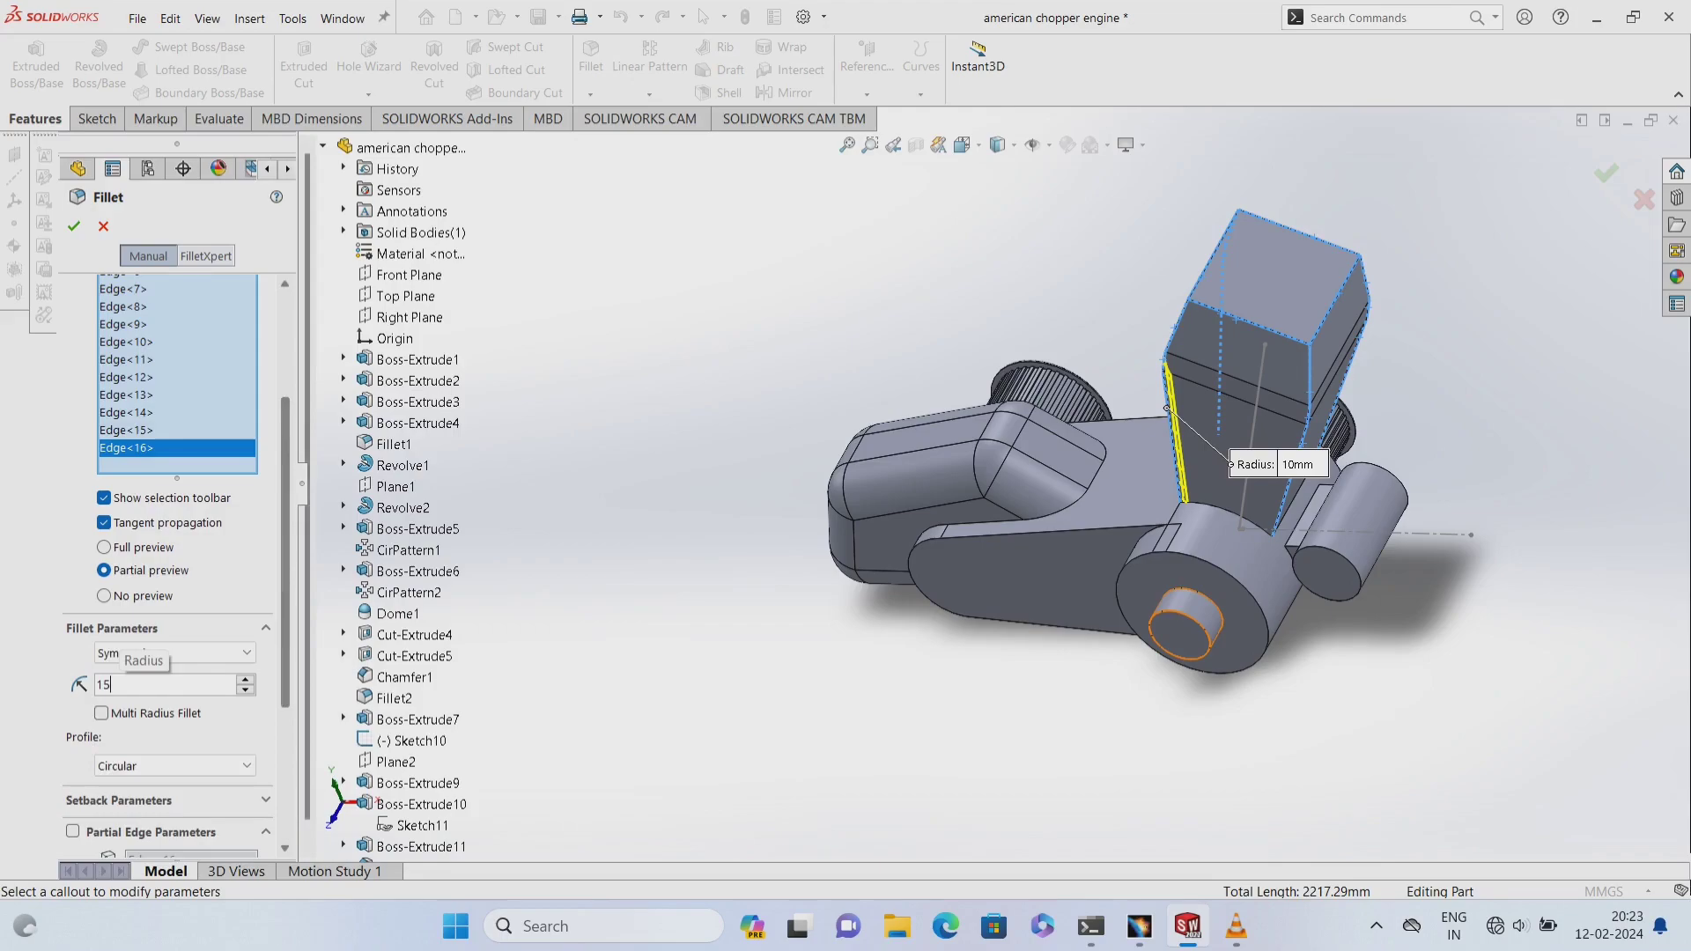
scroll(176, 529, "up", 3)
scroll(176, 529, "up", 3)
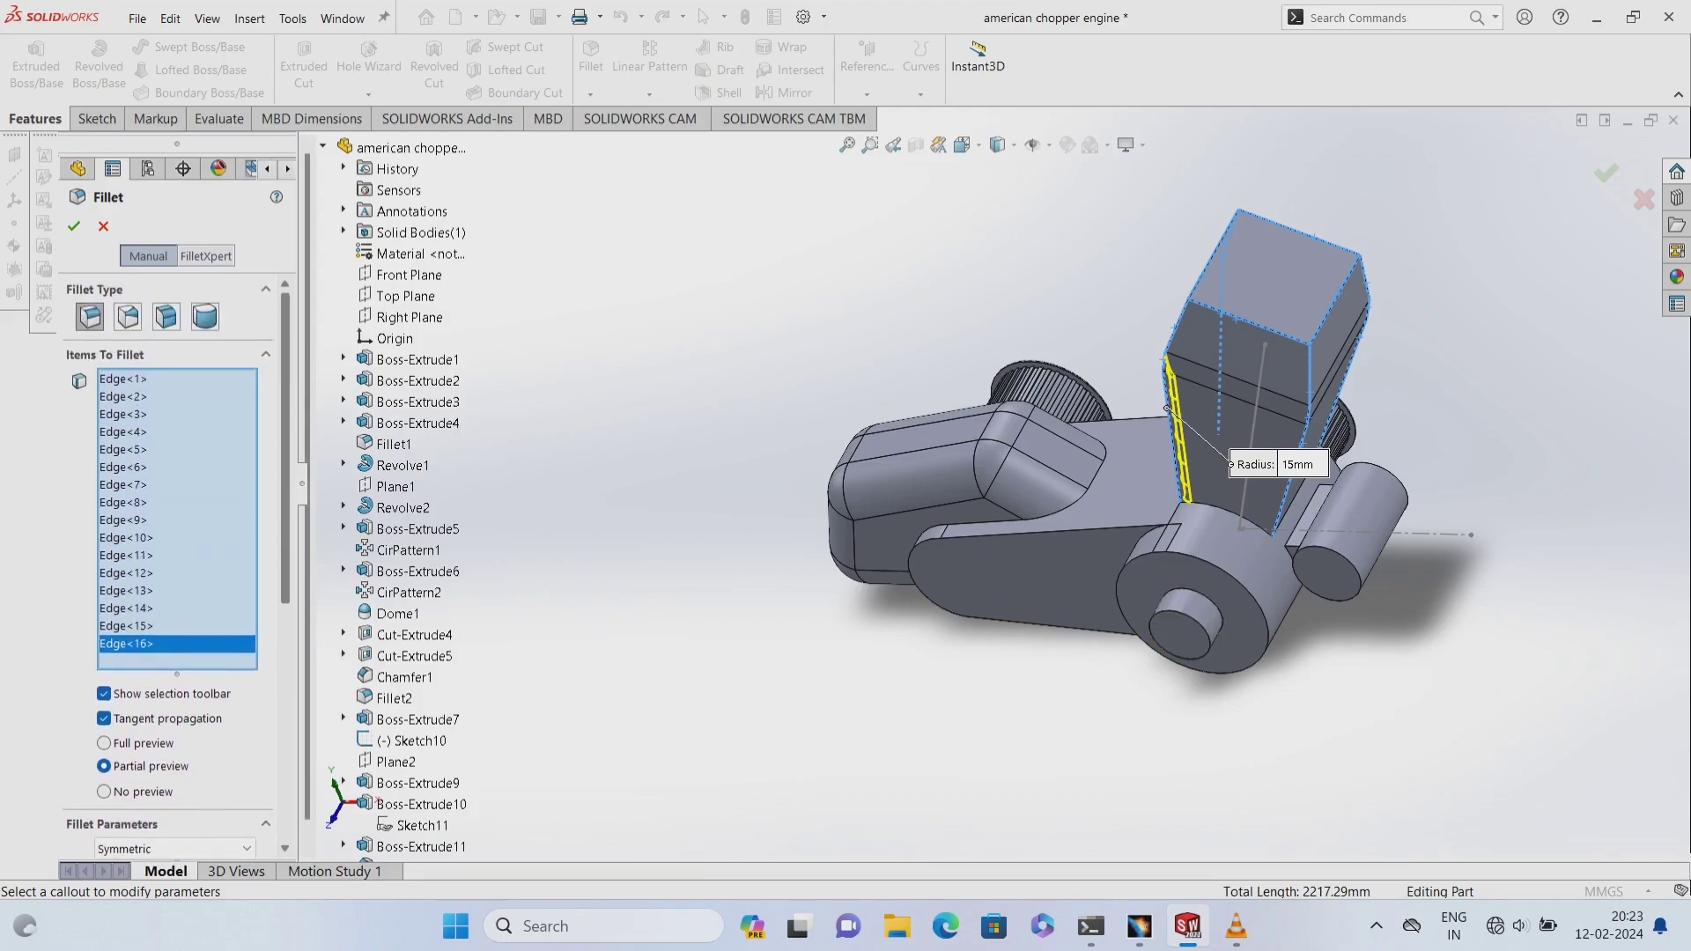
left_click(128, 316)
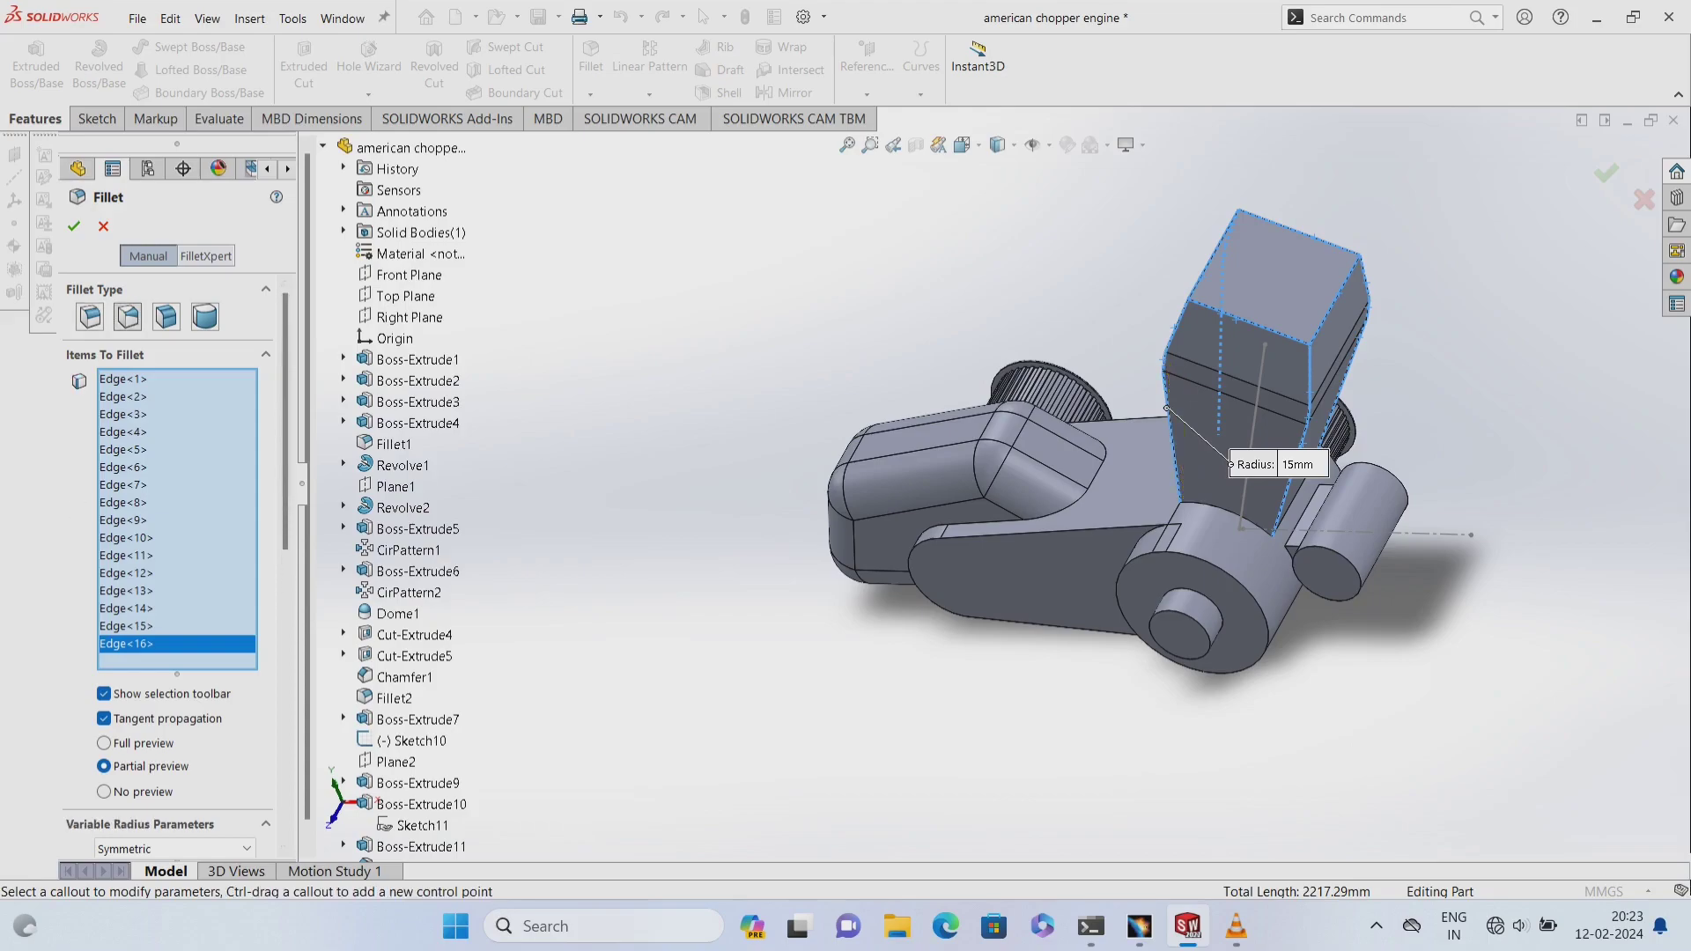
left_click(89, 316)
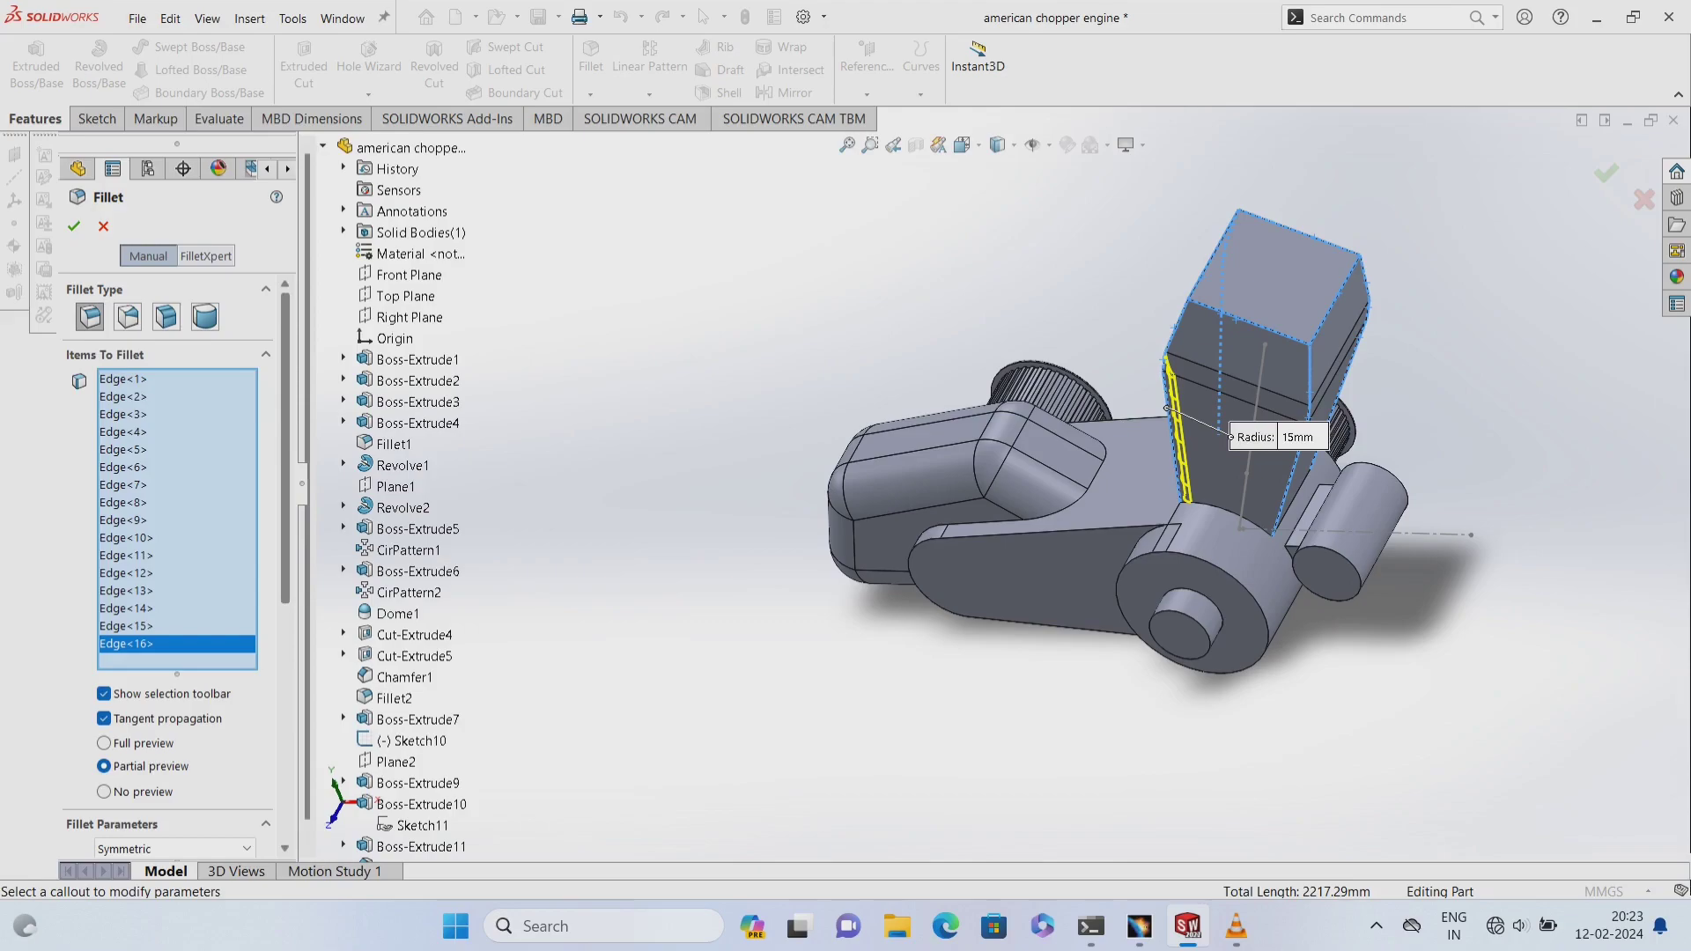
scroll(176, 563, "down", 3)
scroll(177, 564, "down", 1)
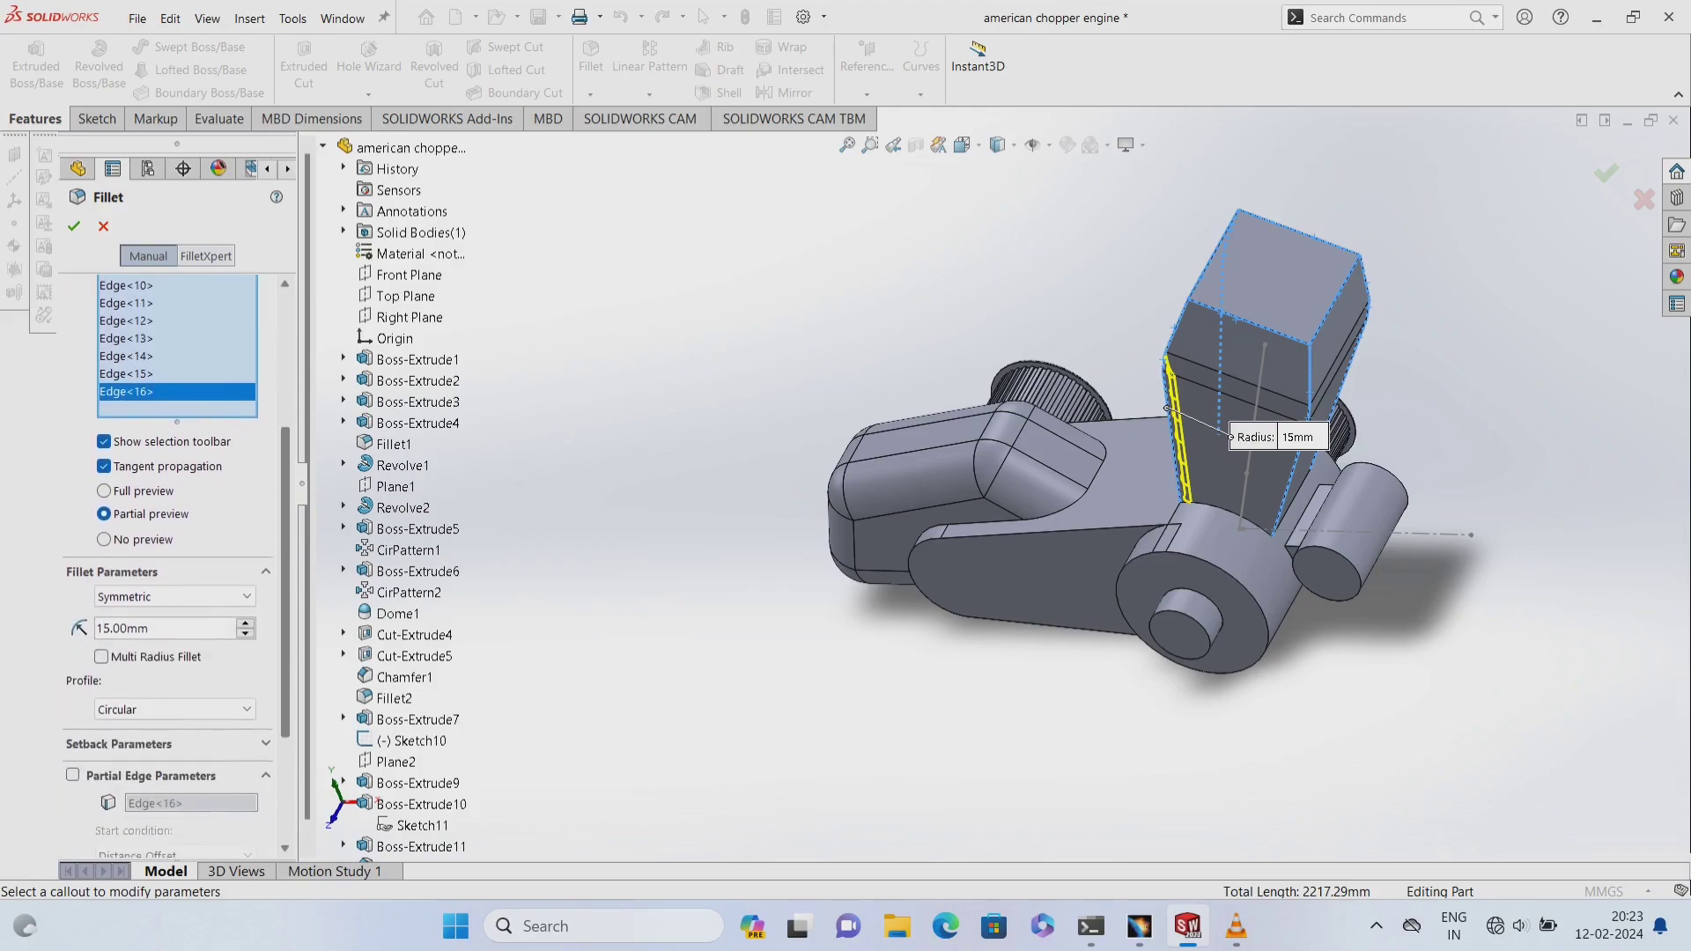
key("Return")
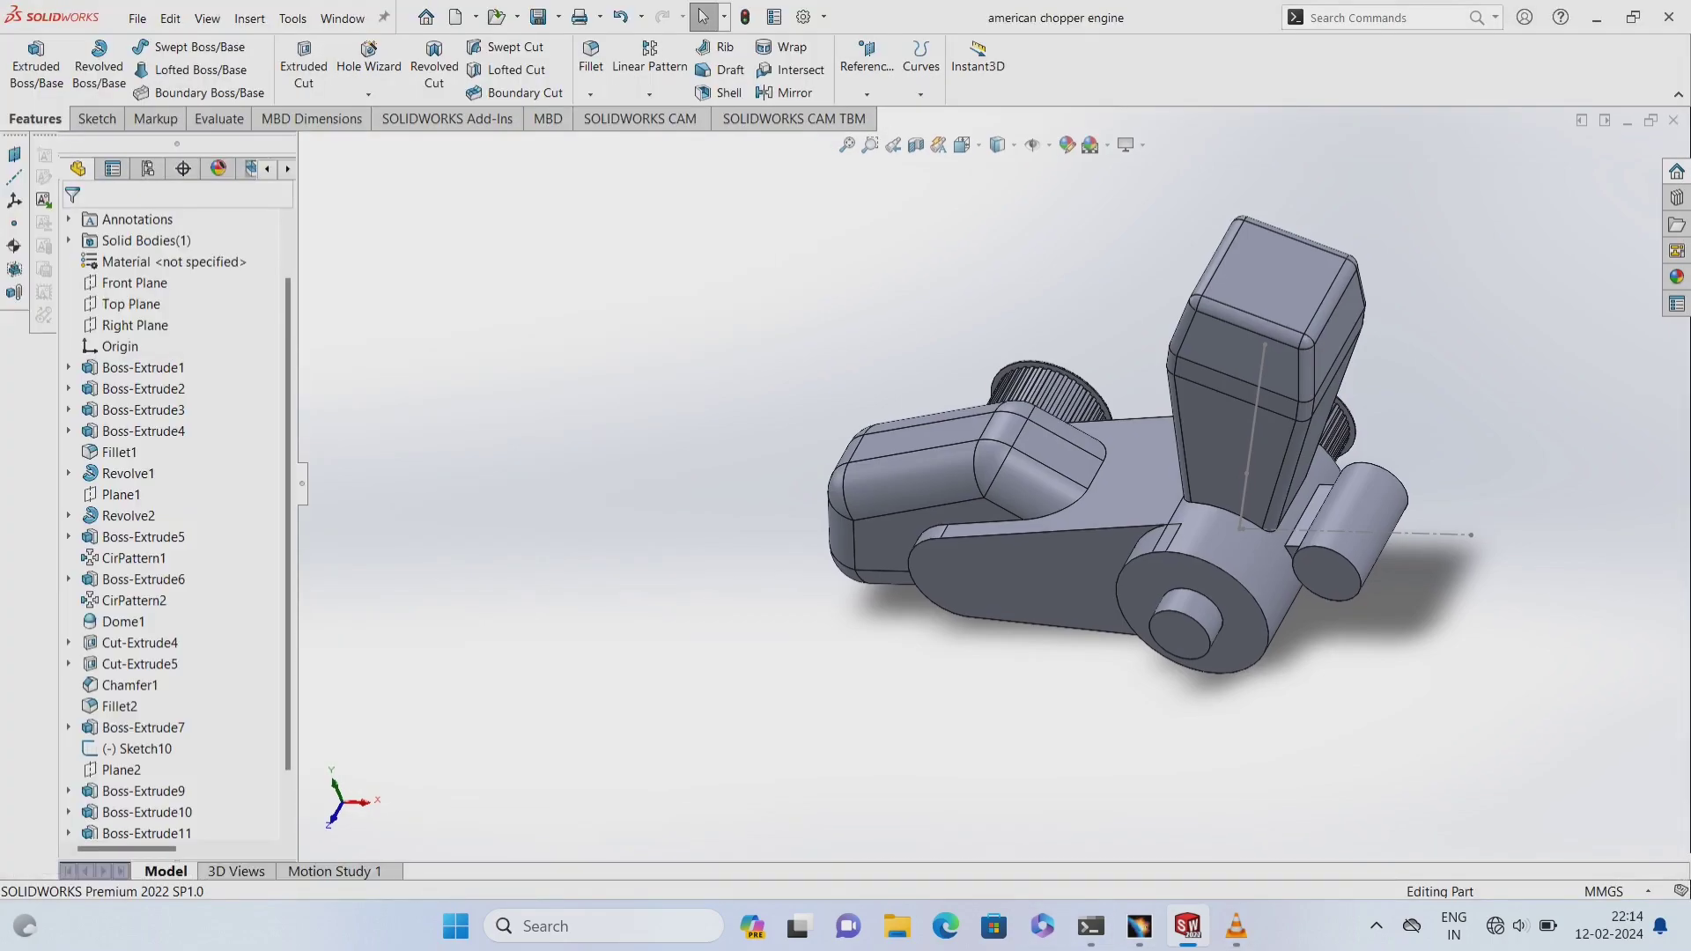
- Change Boss-Extrude10 to extrude up to Point2@Sketch10 instead of Point1
scroll(176, 770, "down", 1)
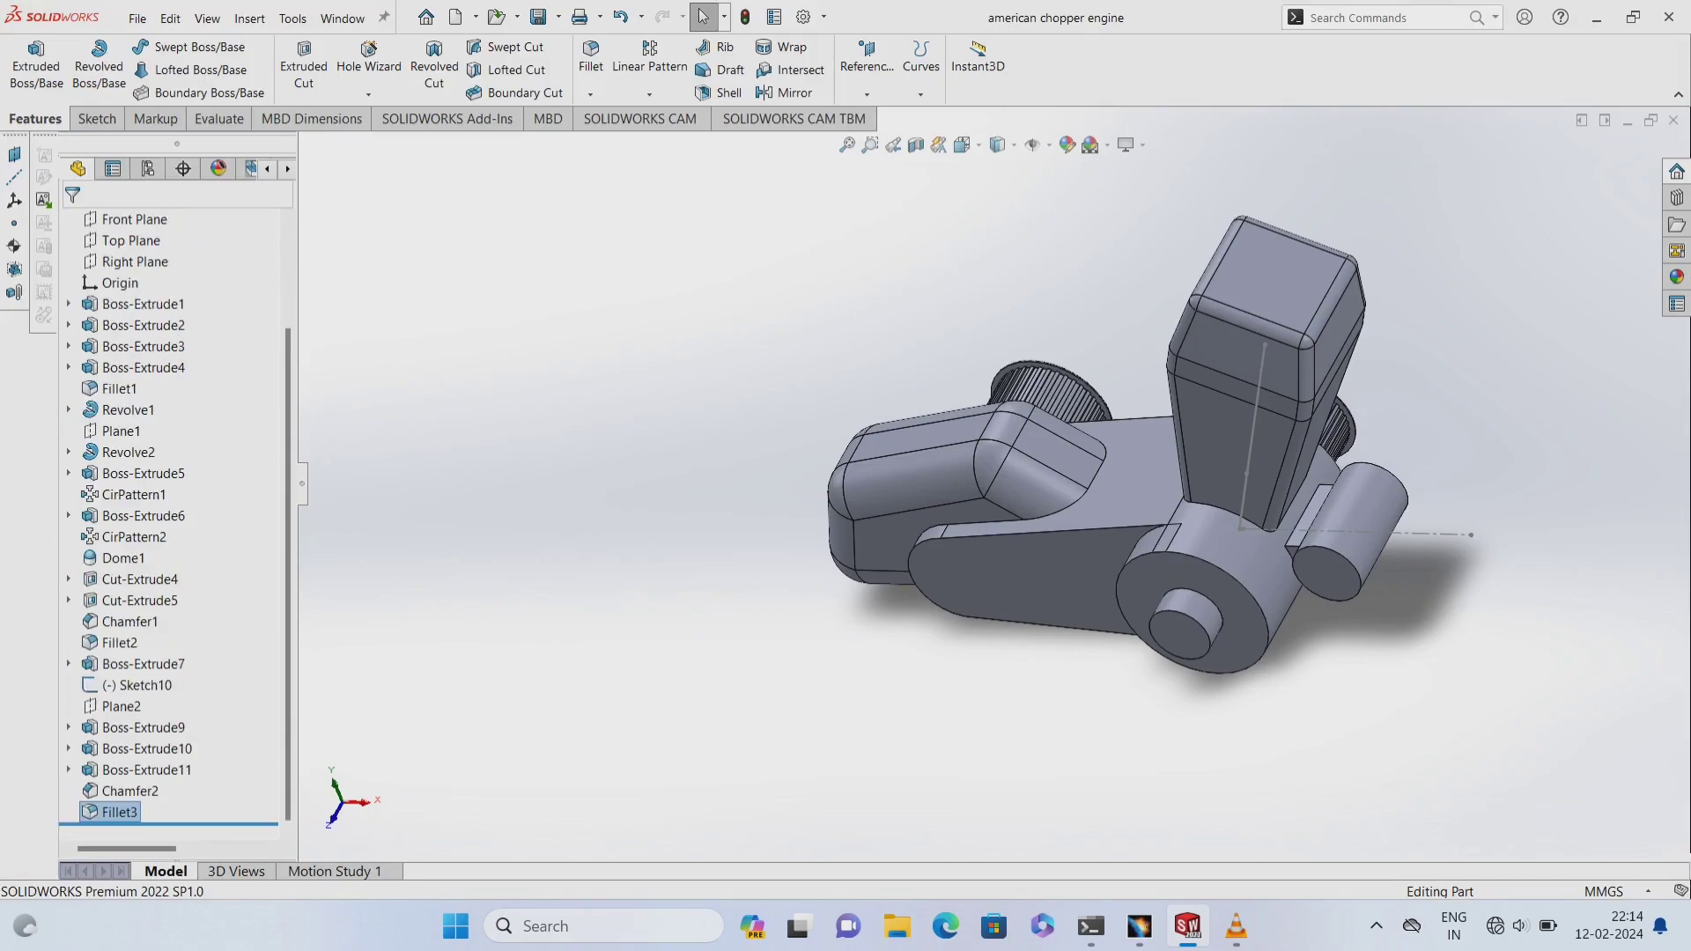
right_click(181, 769)
left_click(141, 727)
right_click(140, 728)
left_click(145, 748)
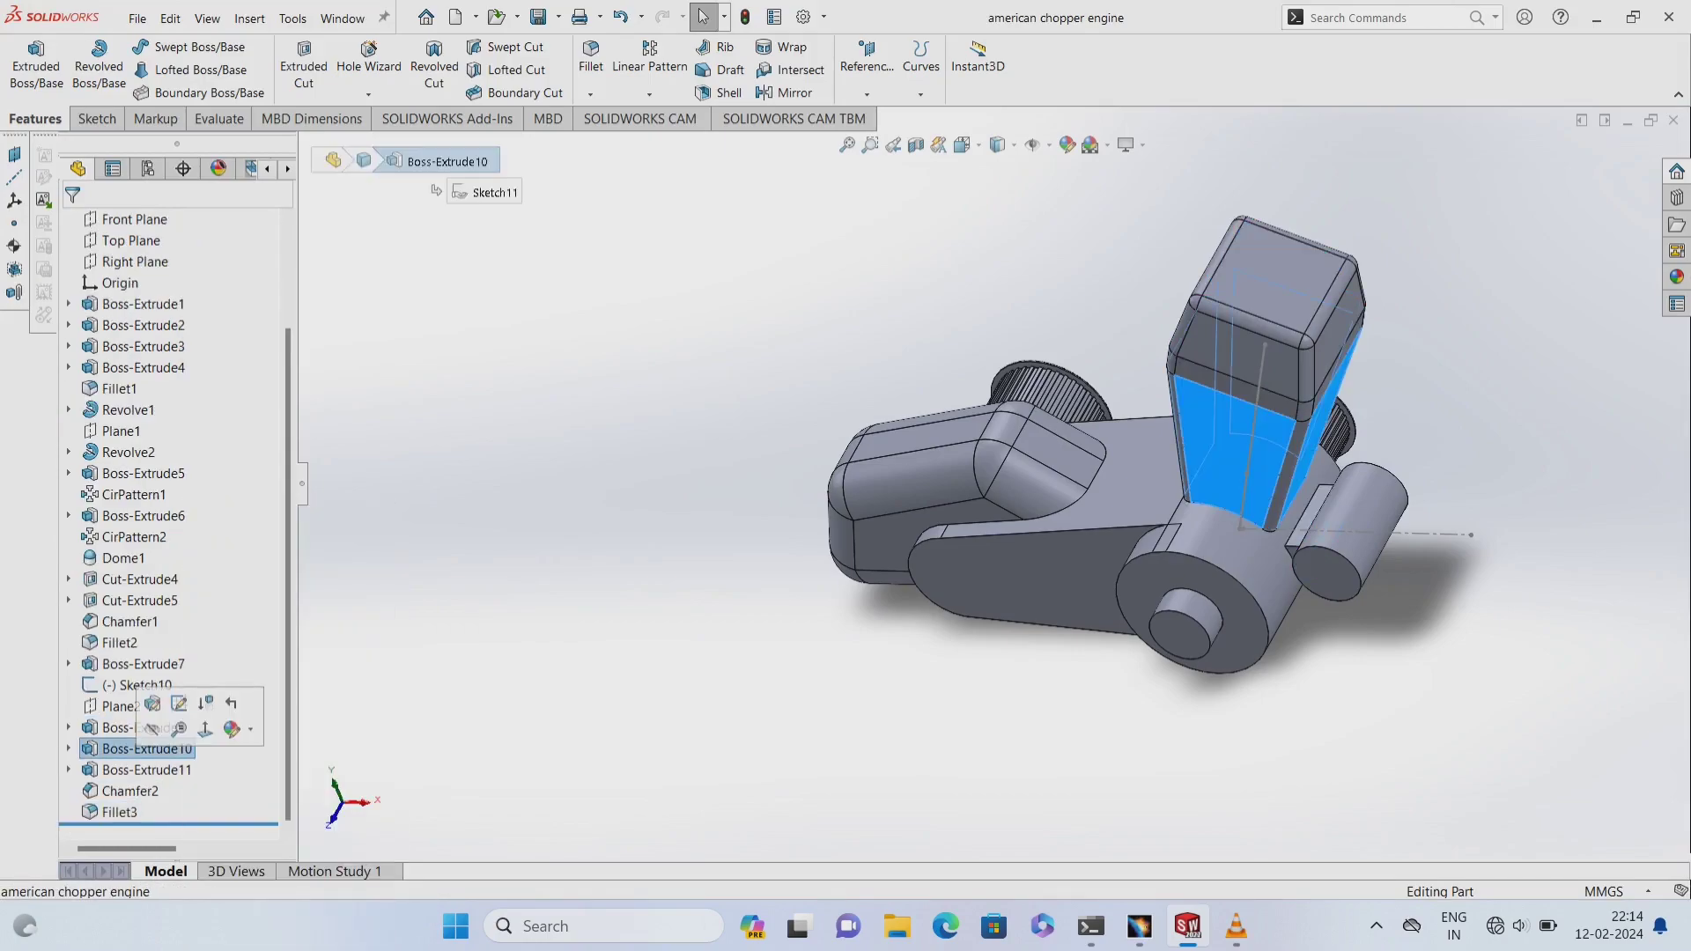
left_click(153, 703)
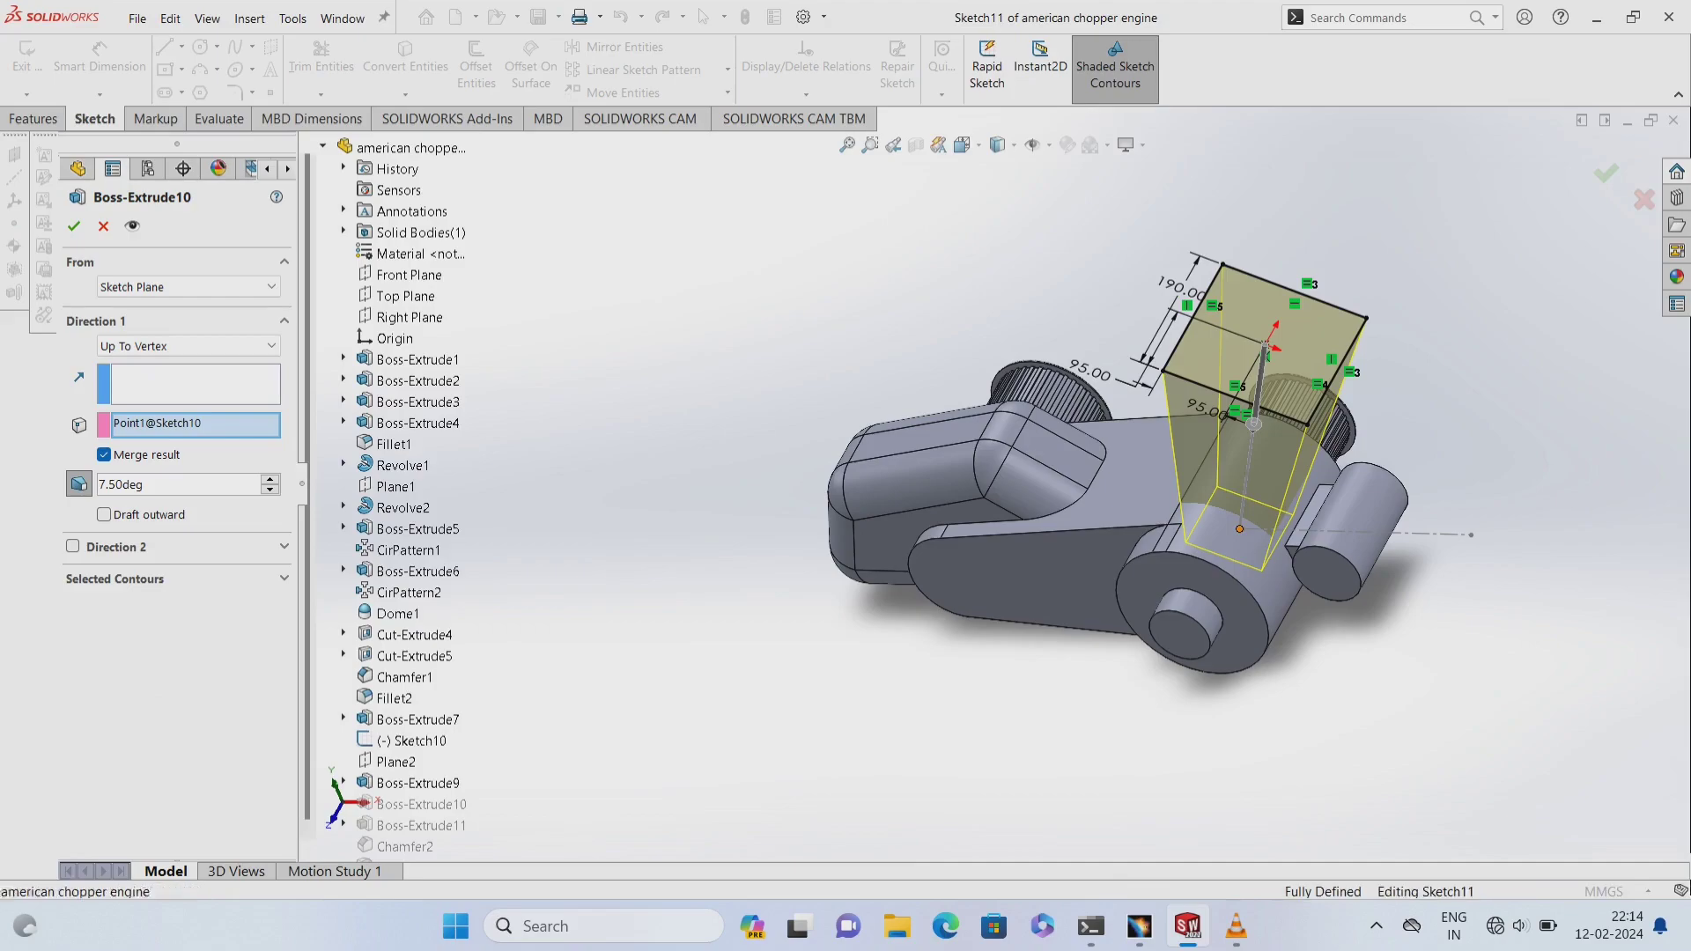
key("Delete")
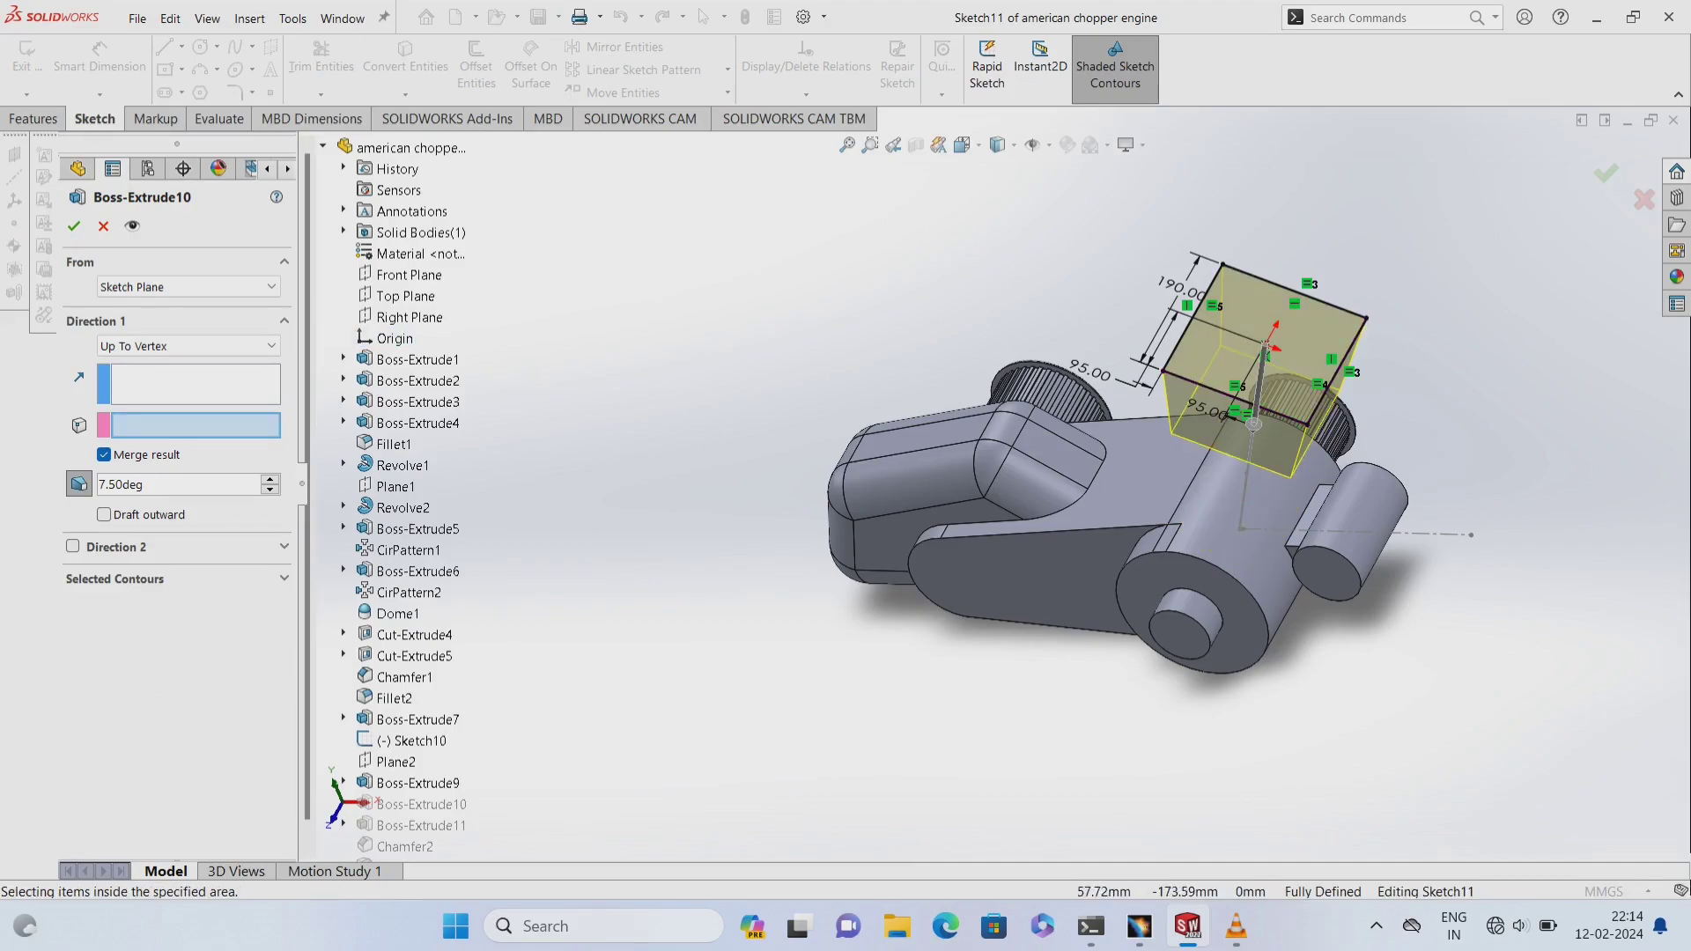
left_click(1246, 473)
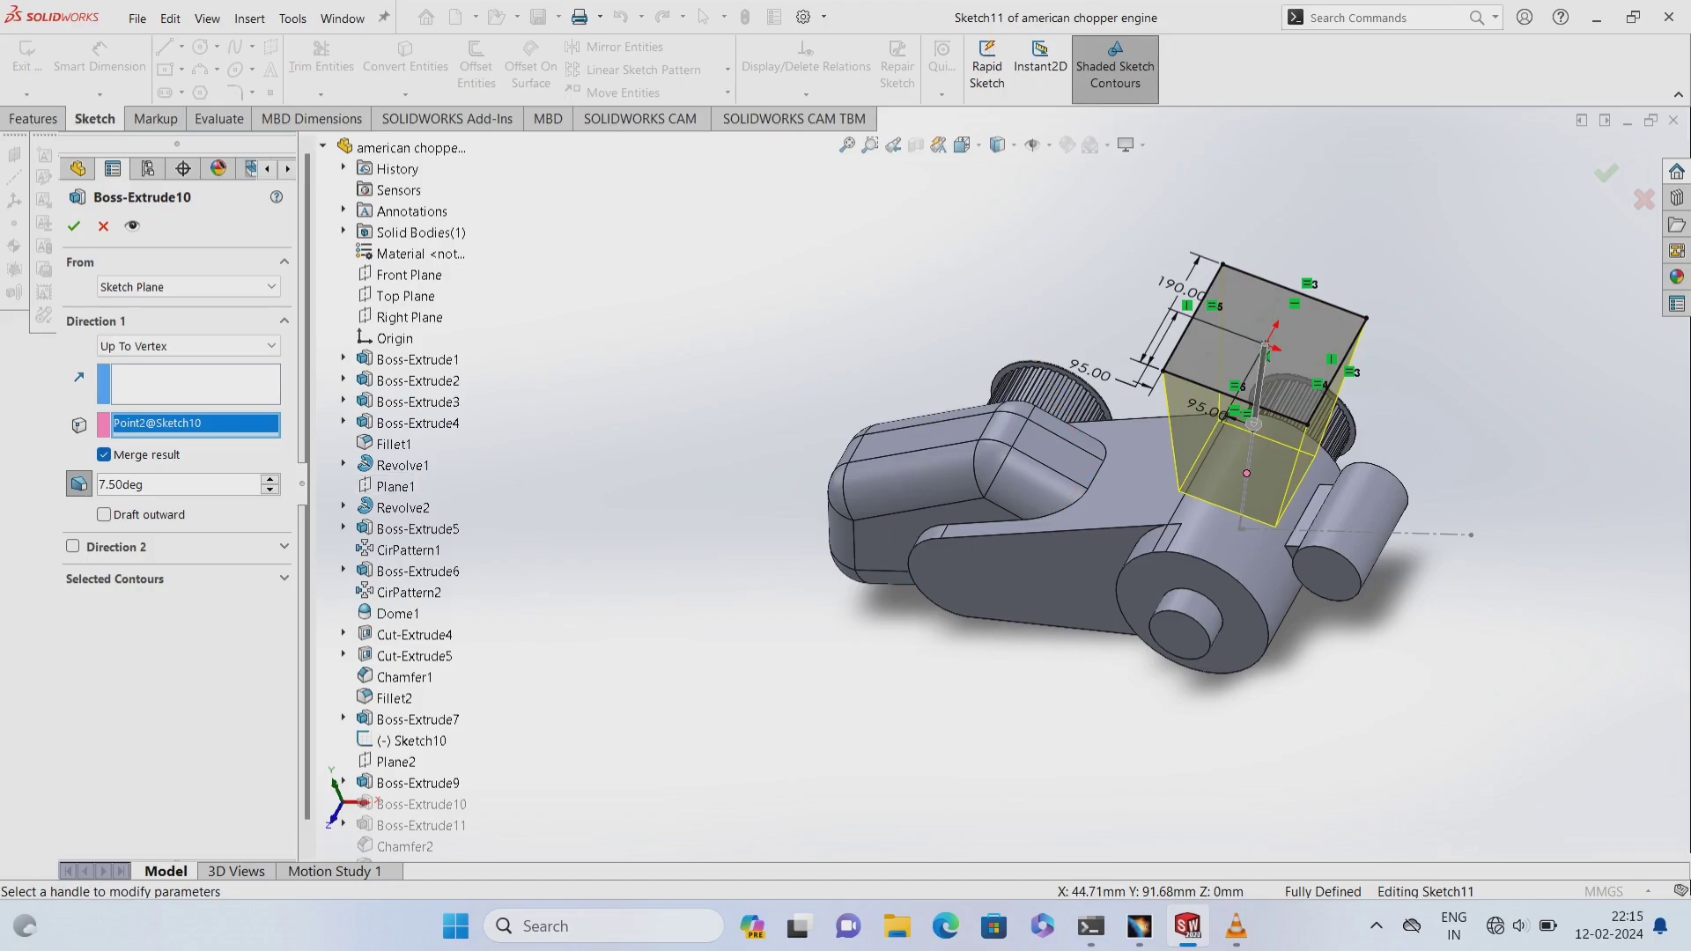
left_click(74, 225)
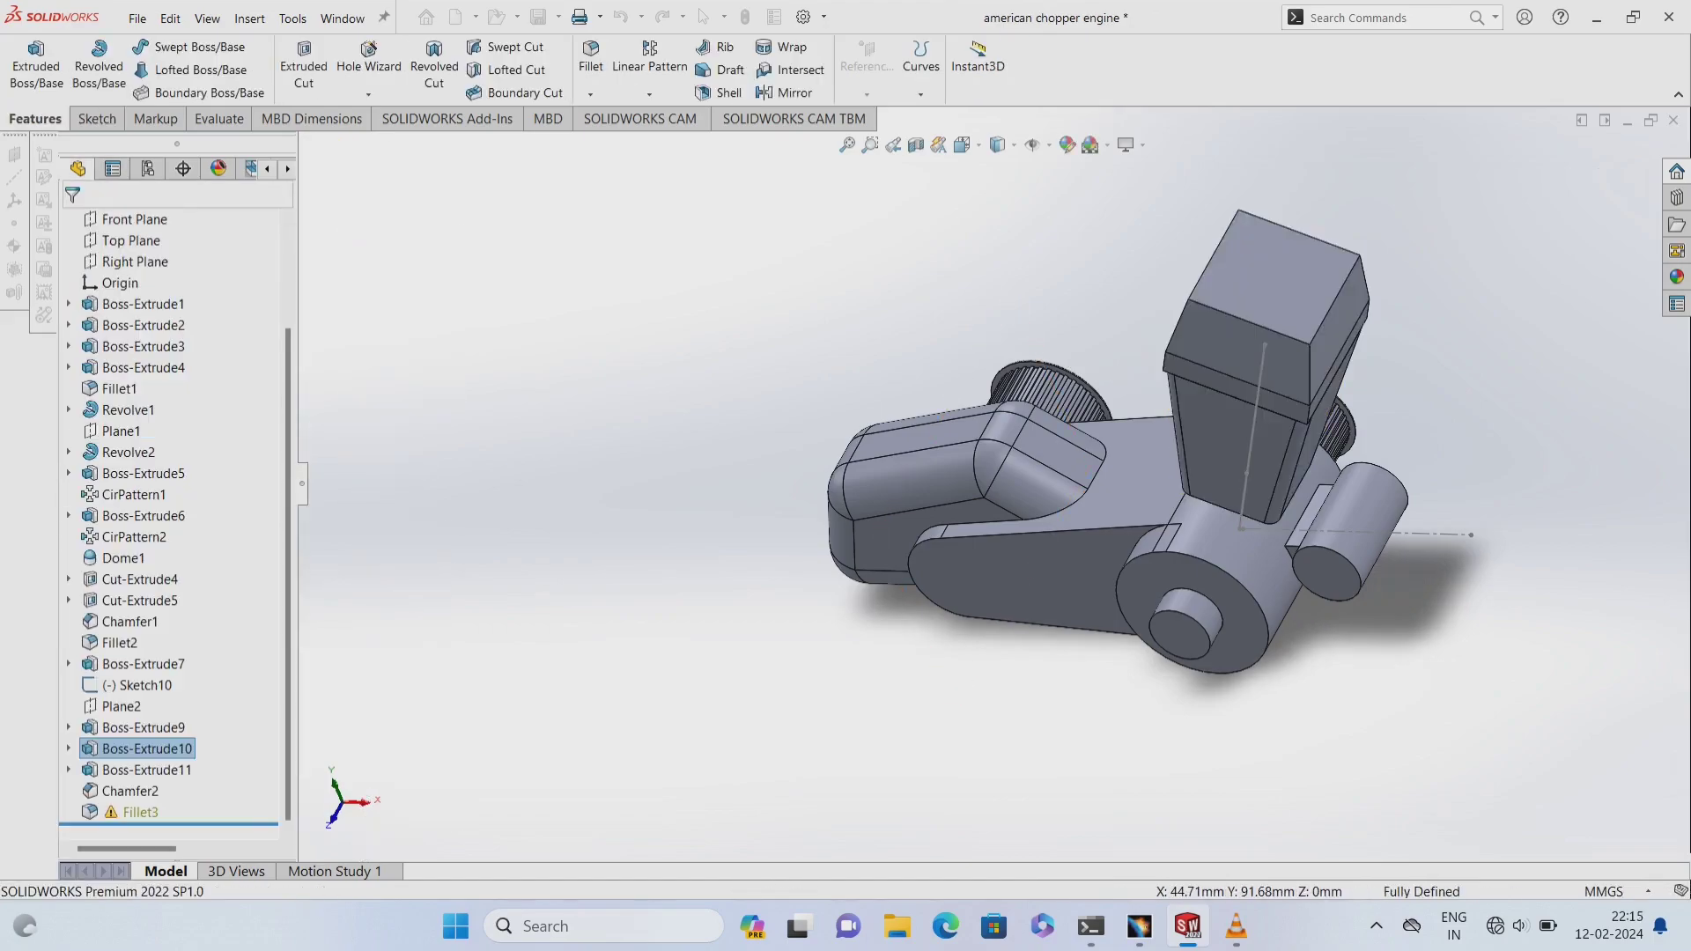
- Delete the Fillet3 feature and confirm the deletion
middle_click_drag(1145, 484, 1277, 458)
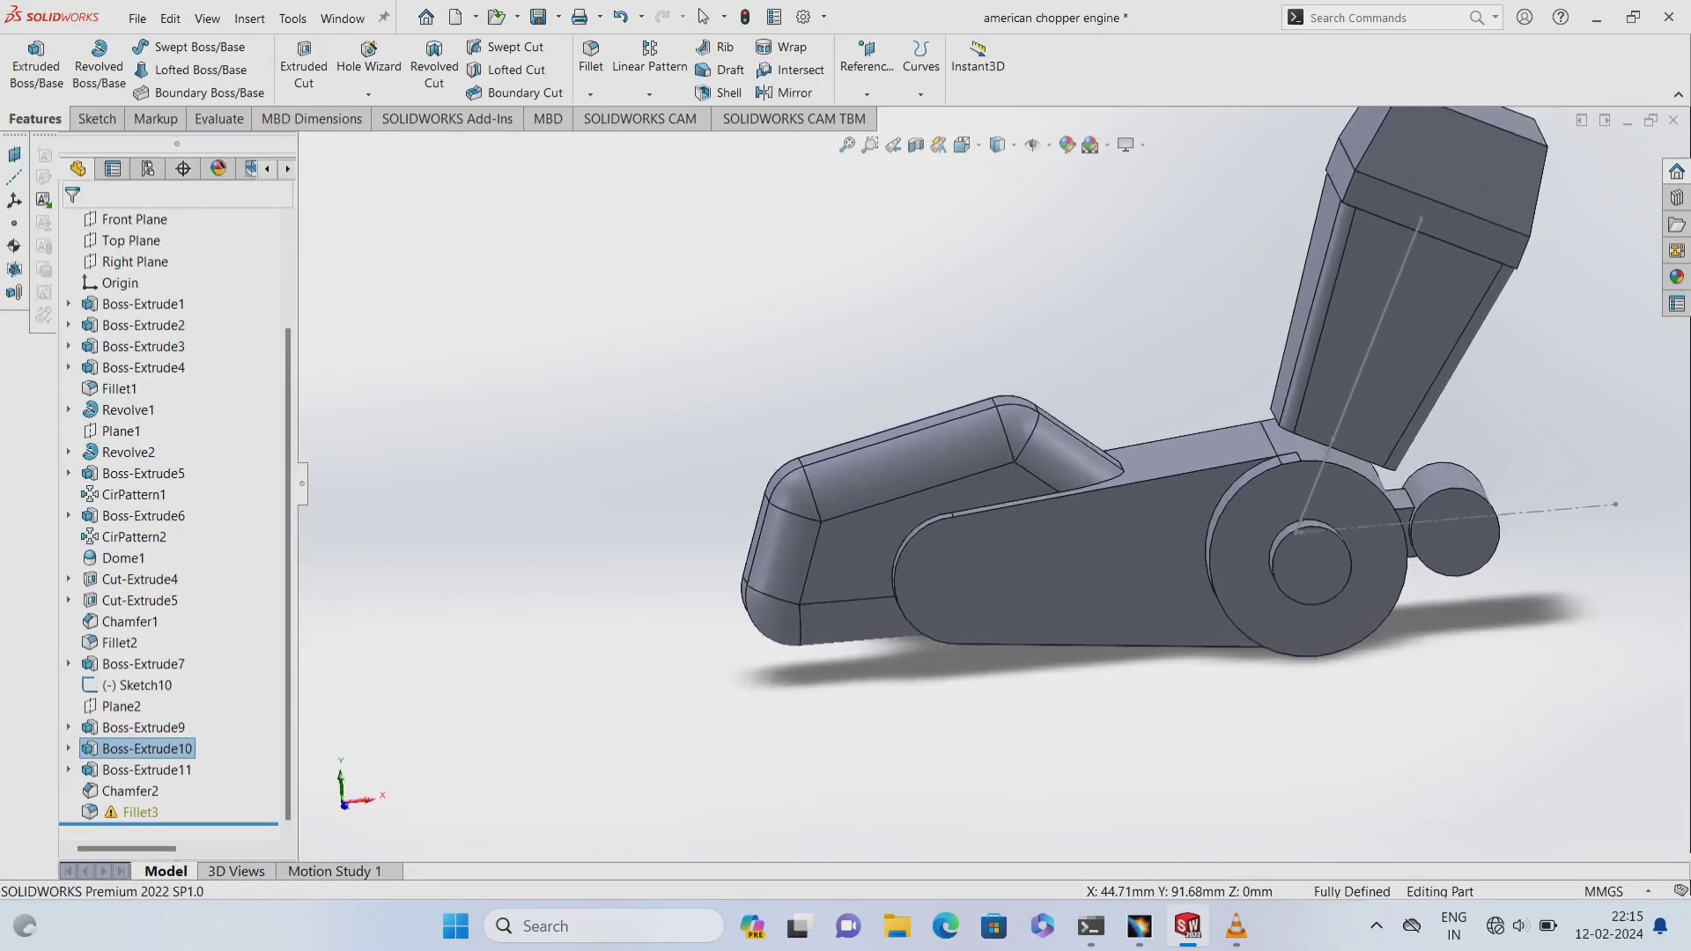
middle_click_drag(1145, 493, 1185, 480)
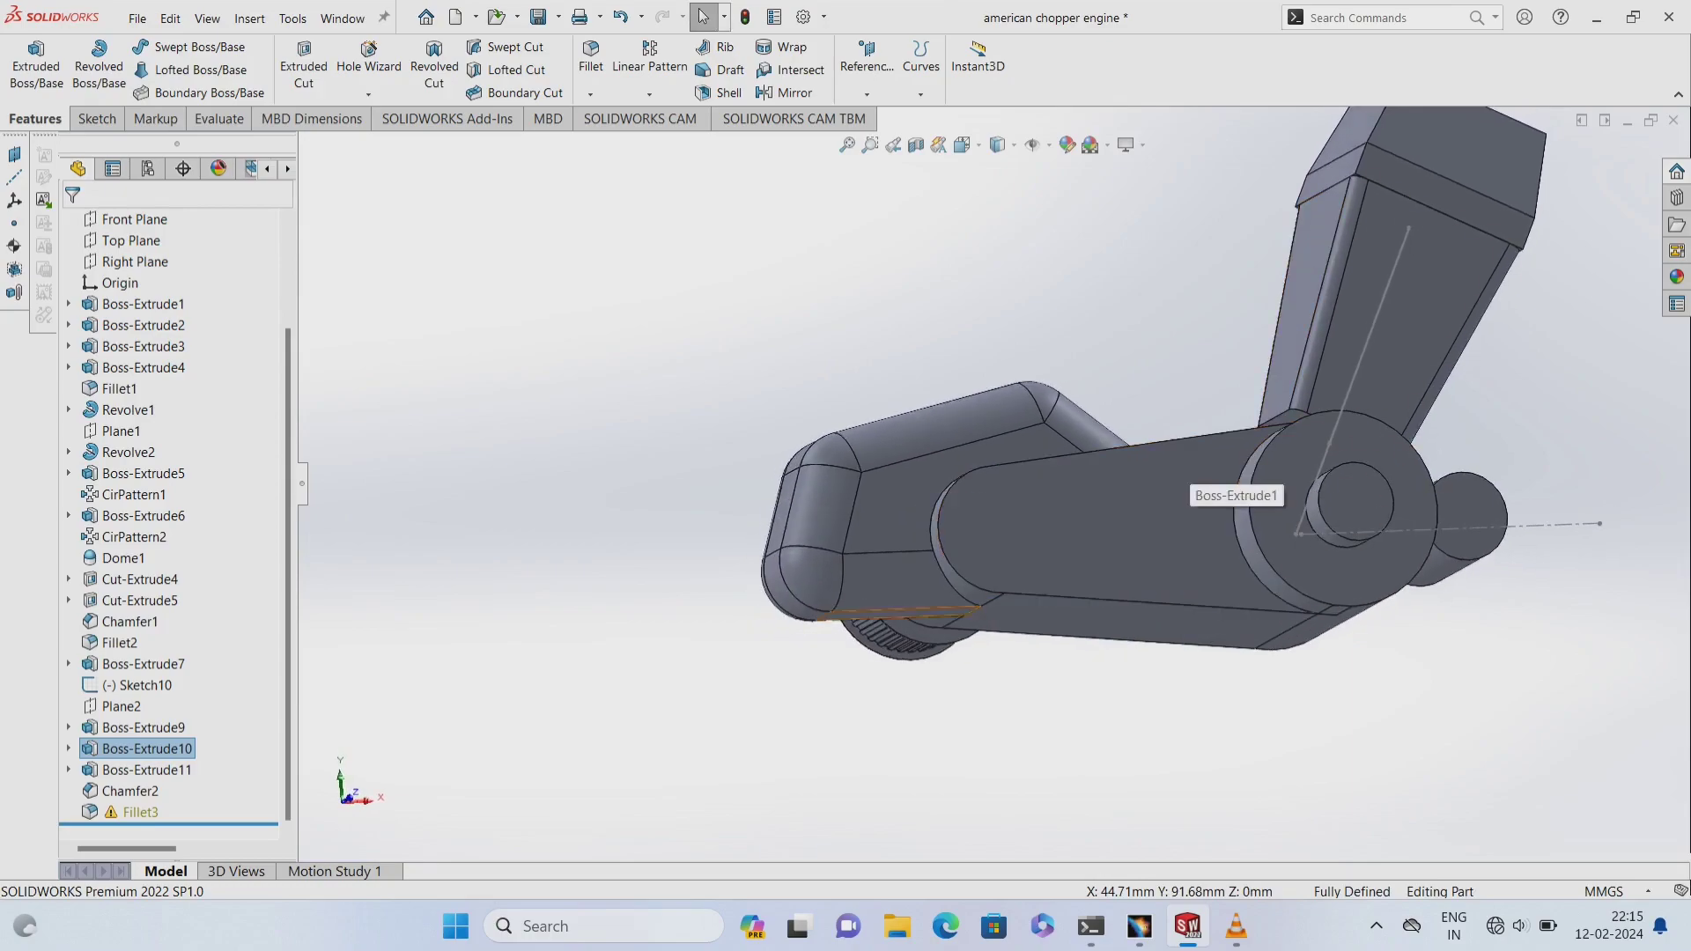
left_click(132, 812)
right_click(132, 812)
key("Escape")
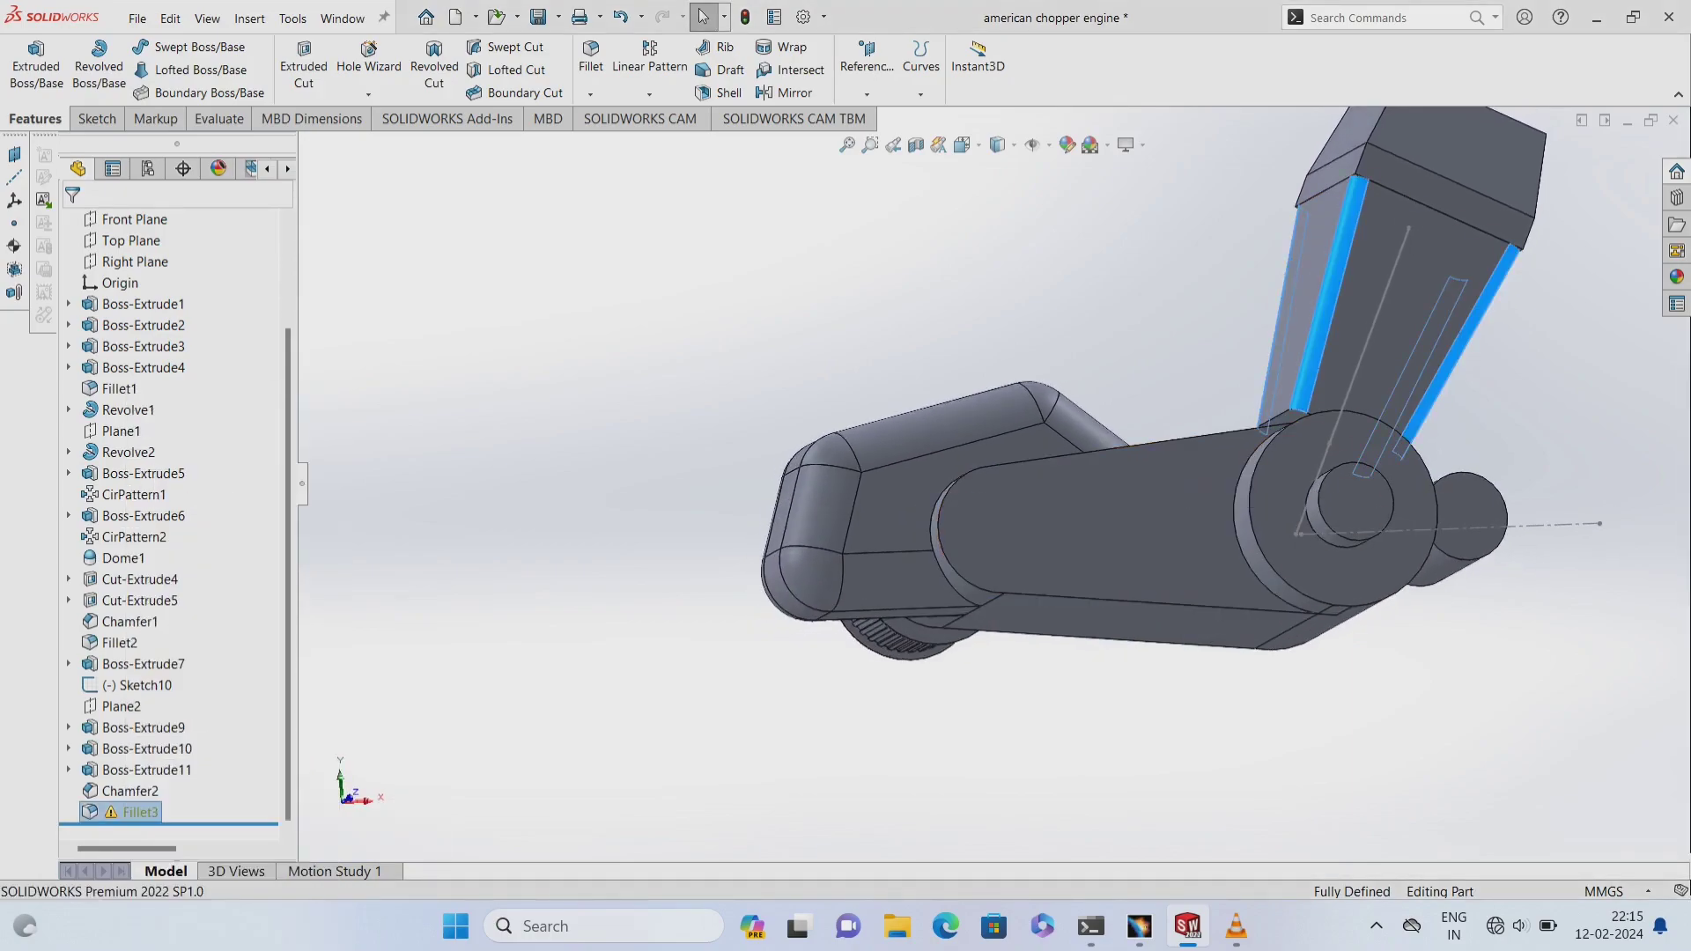
key("Delete")
key("Return")
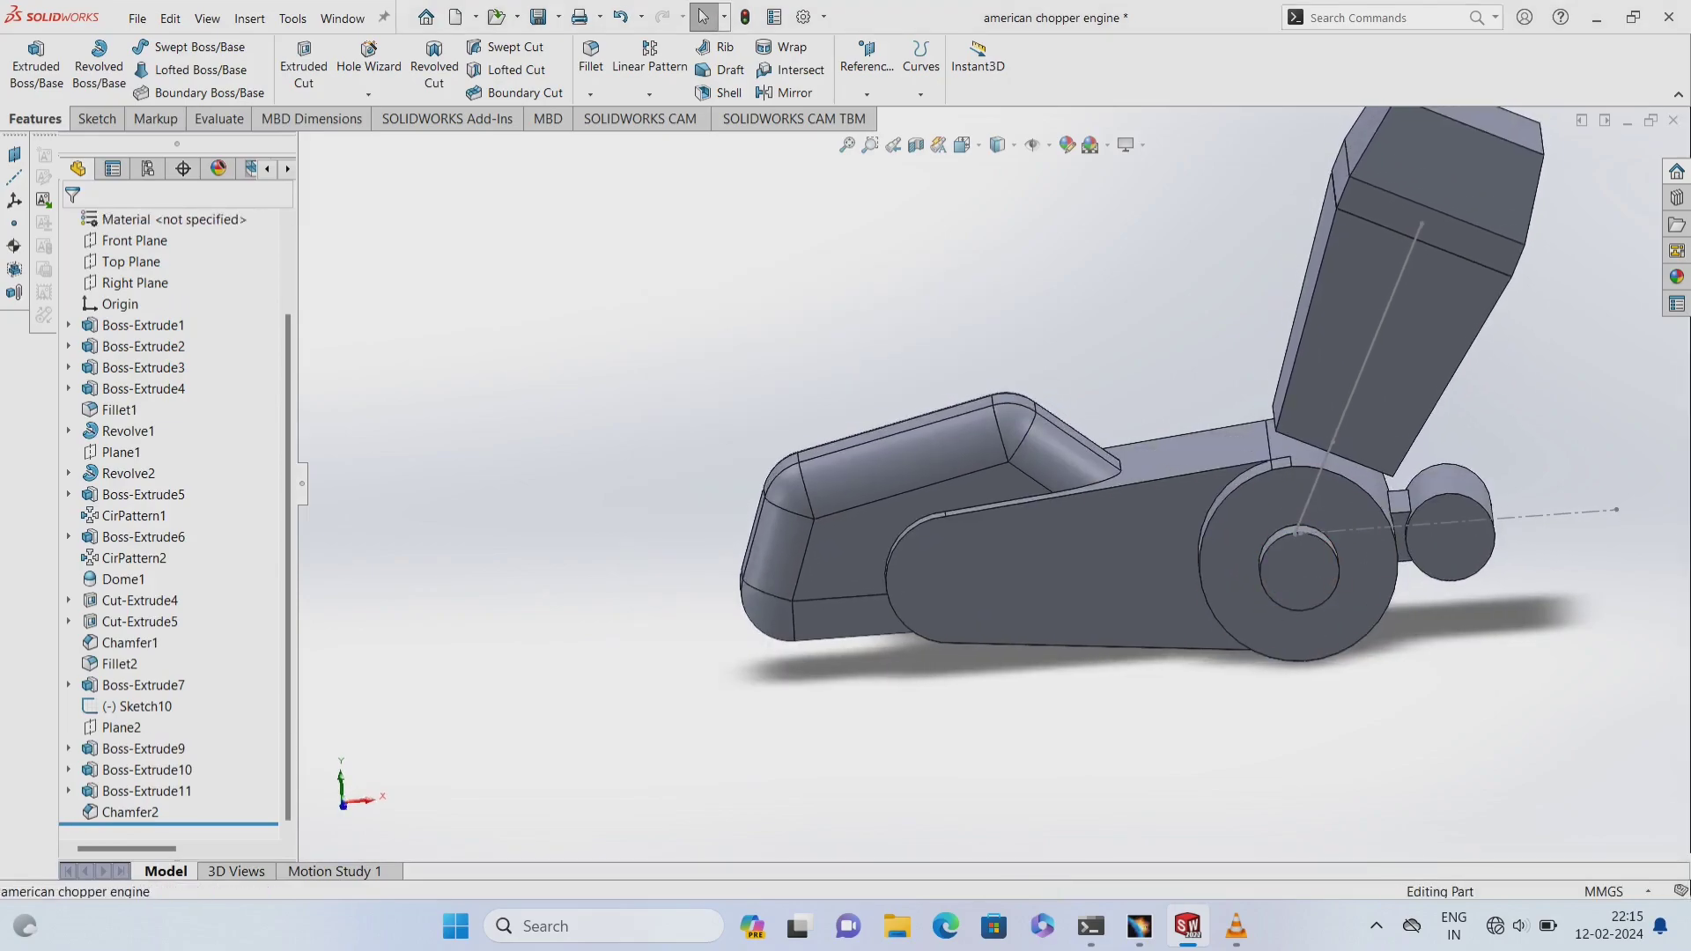
middle_click_drag(1321, 493, 1265, 441)
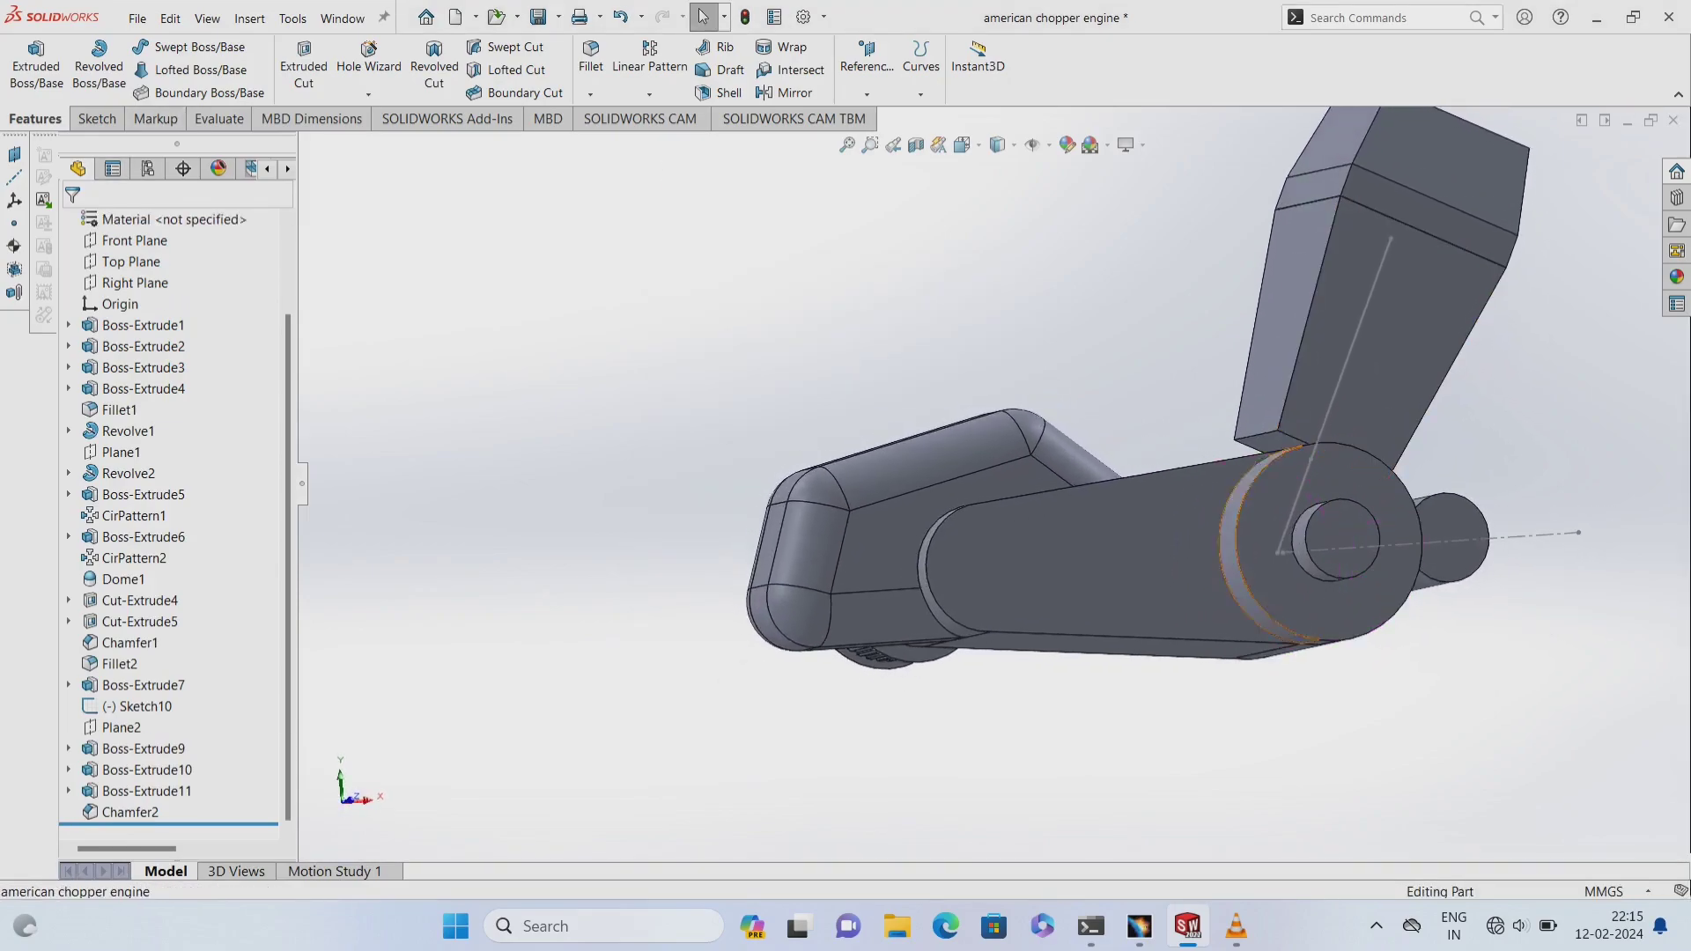
- Start Sketch13 on a side face of the upper block (Boss-Extrude10)
right_click(1266, 440)
left_click(1308, 385)
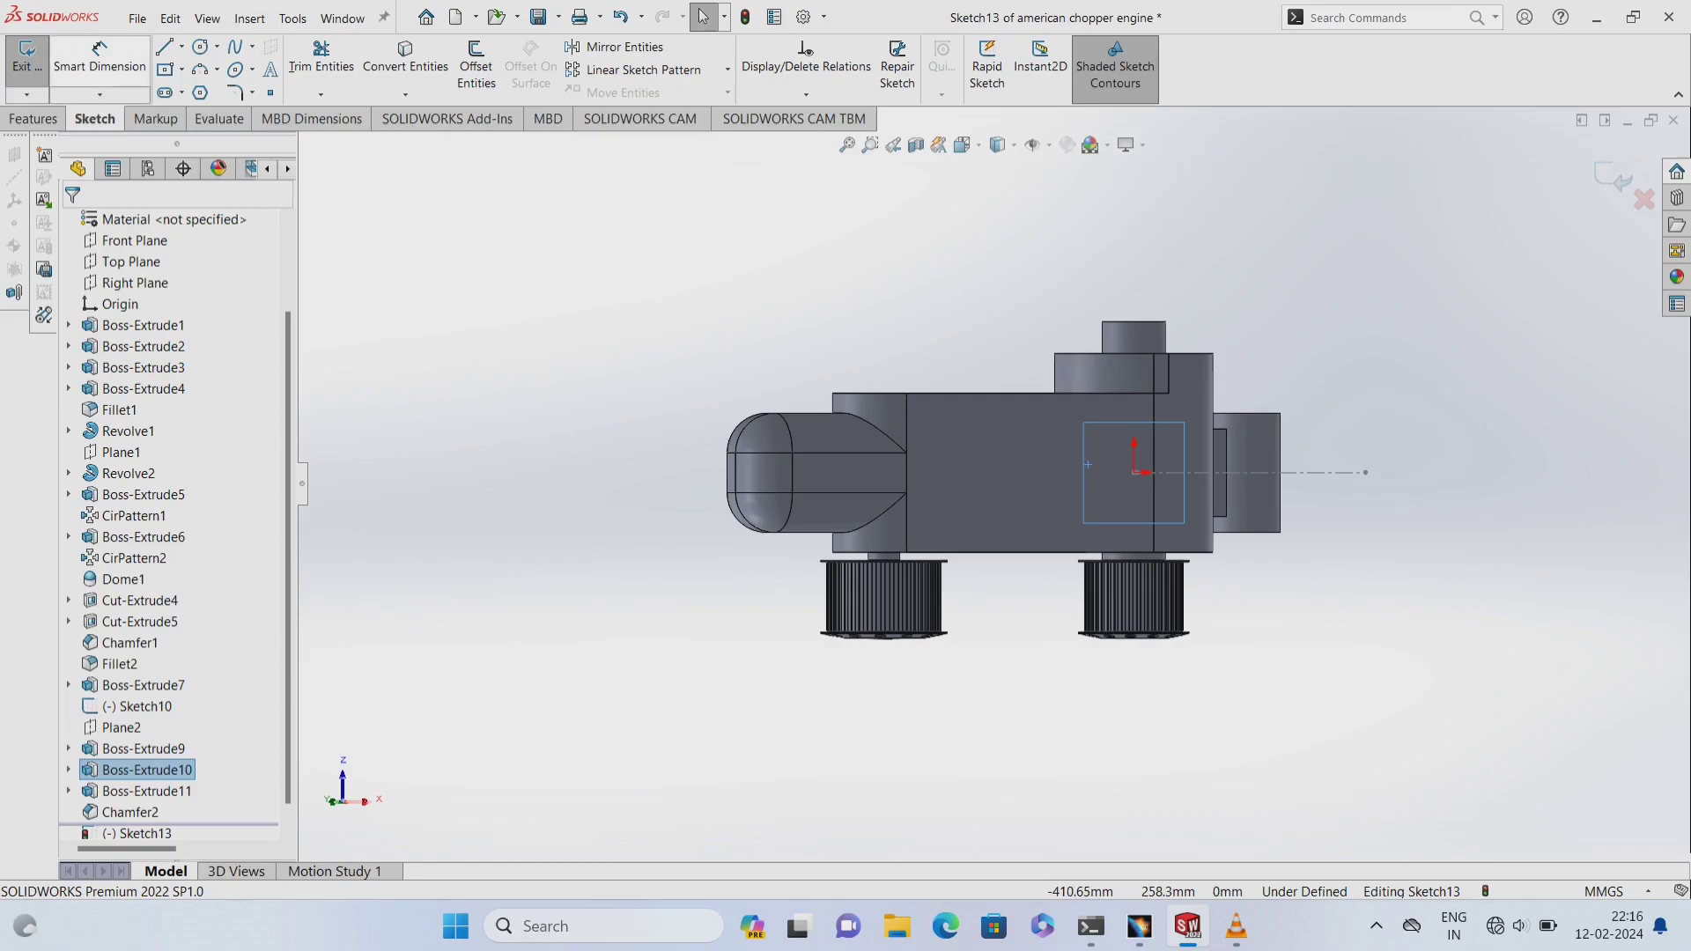
- Draw a rectangle centred on the origin on the block face
left_click(165, 69)
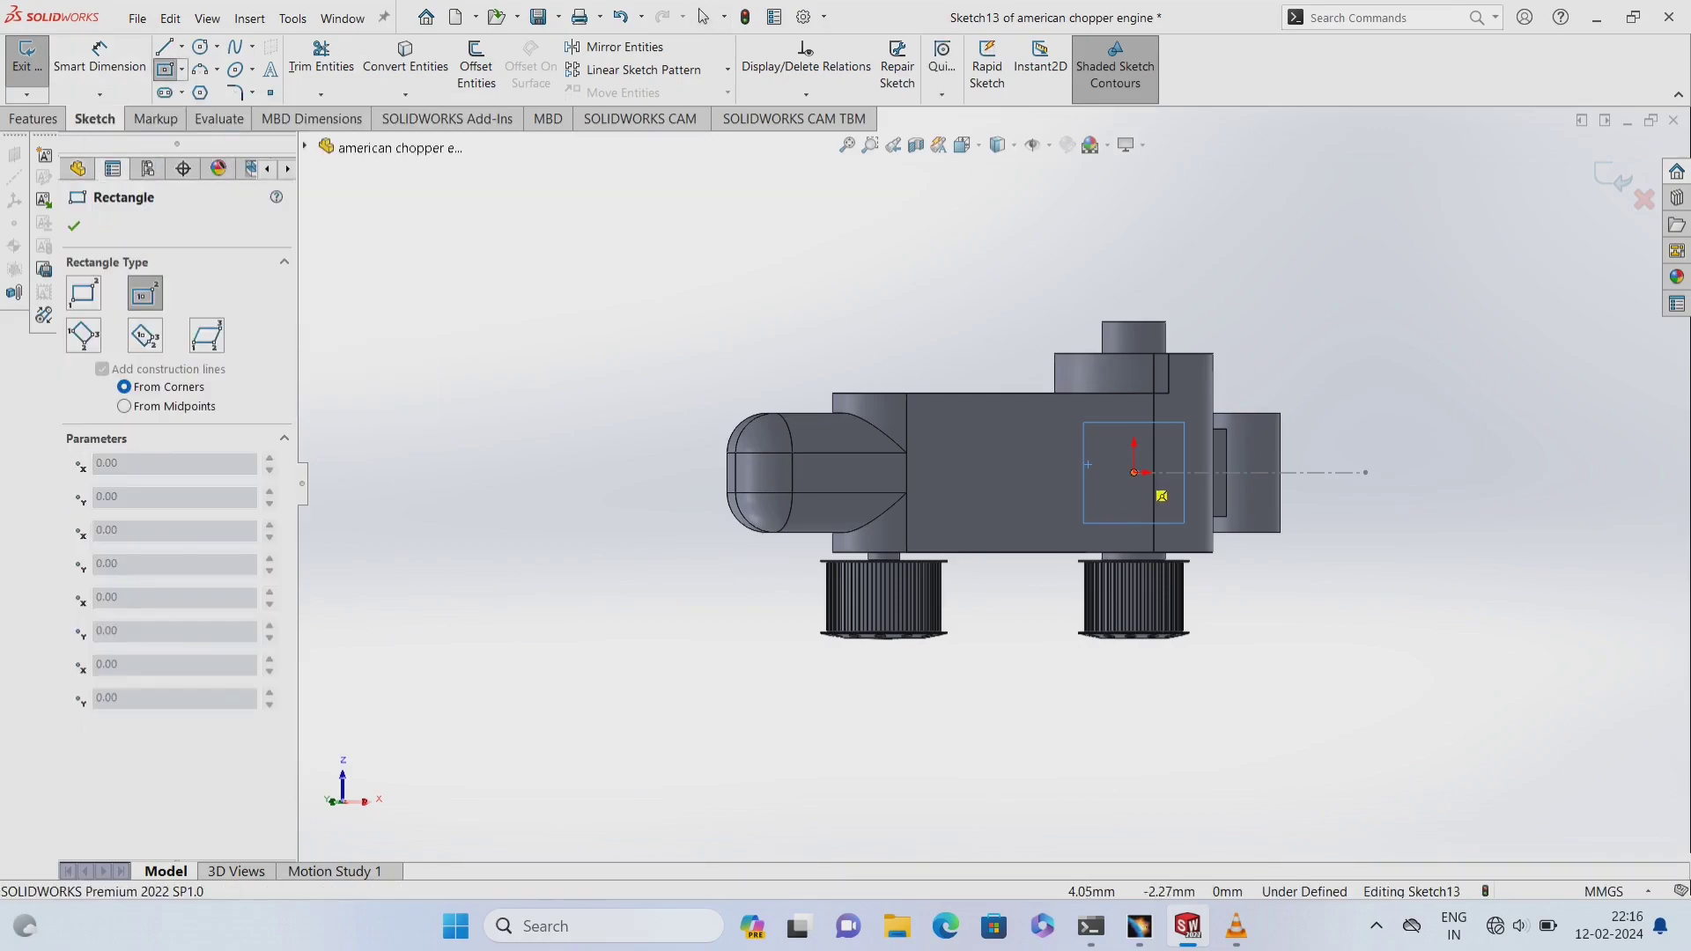
left_click(1164, 507)
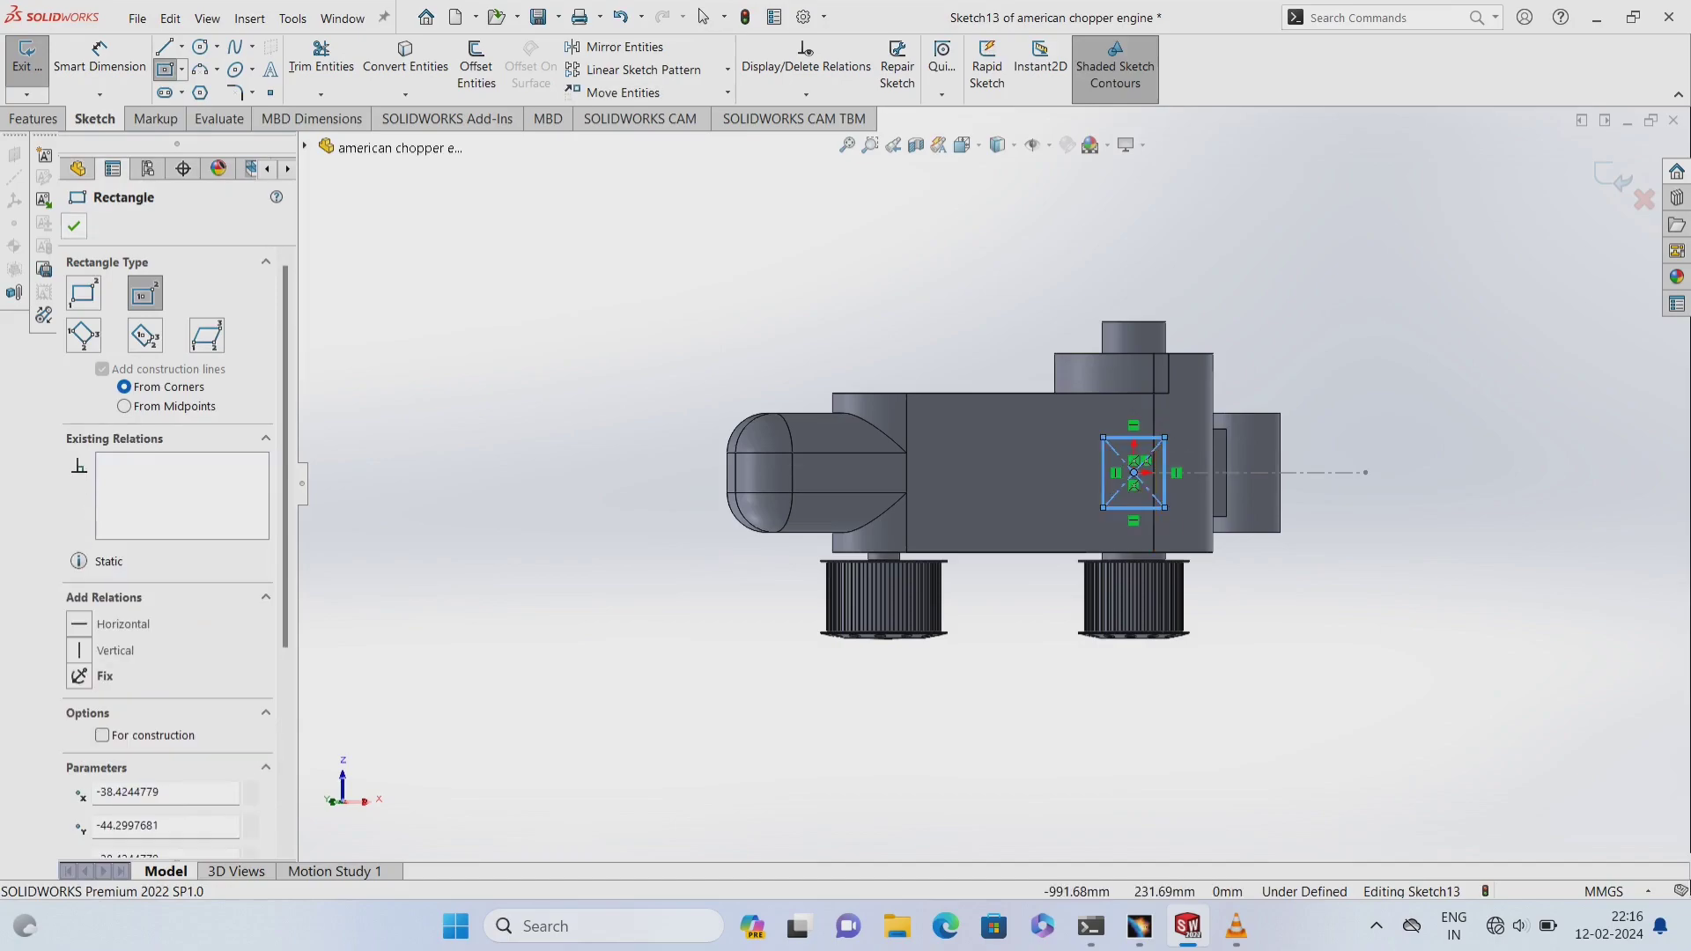
left_click(74, 225)
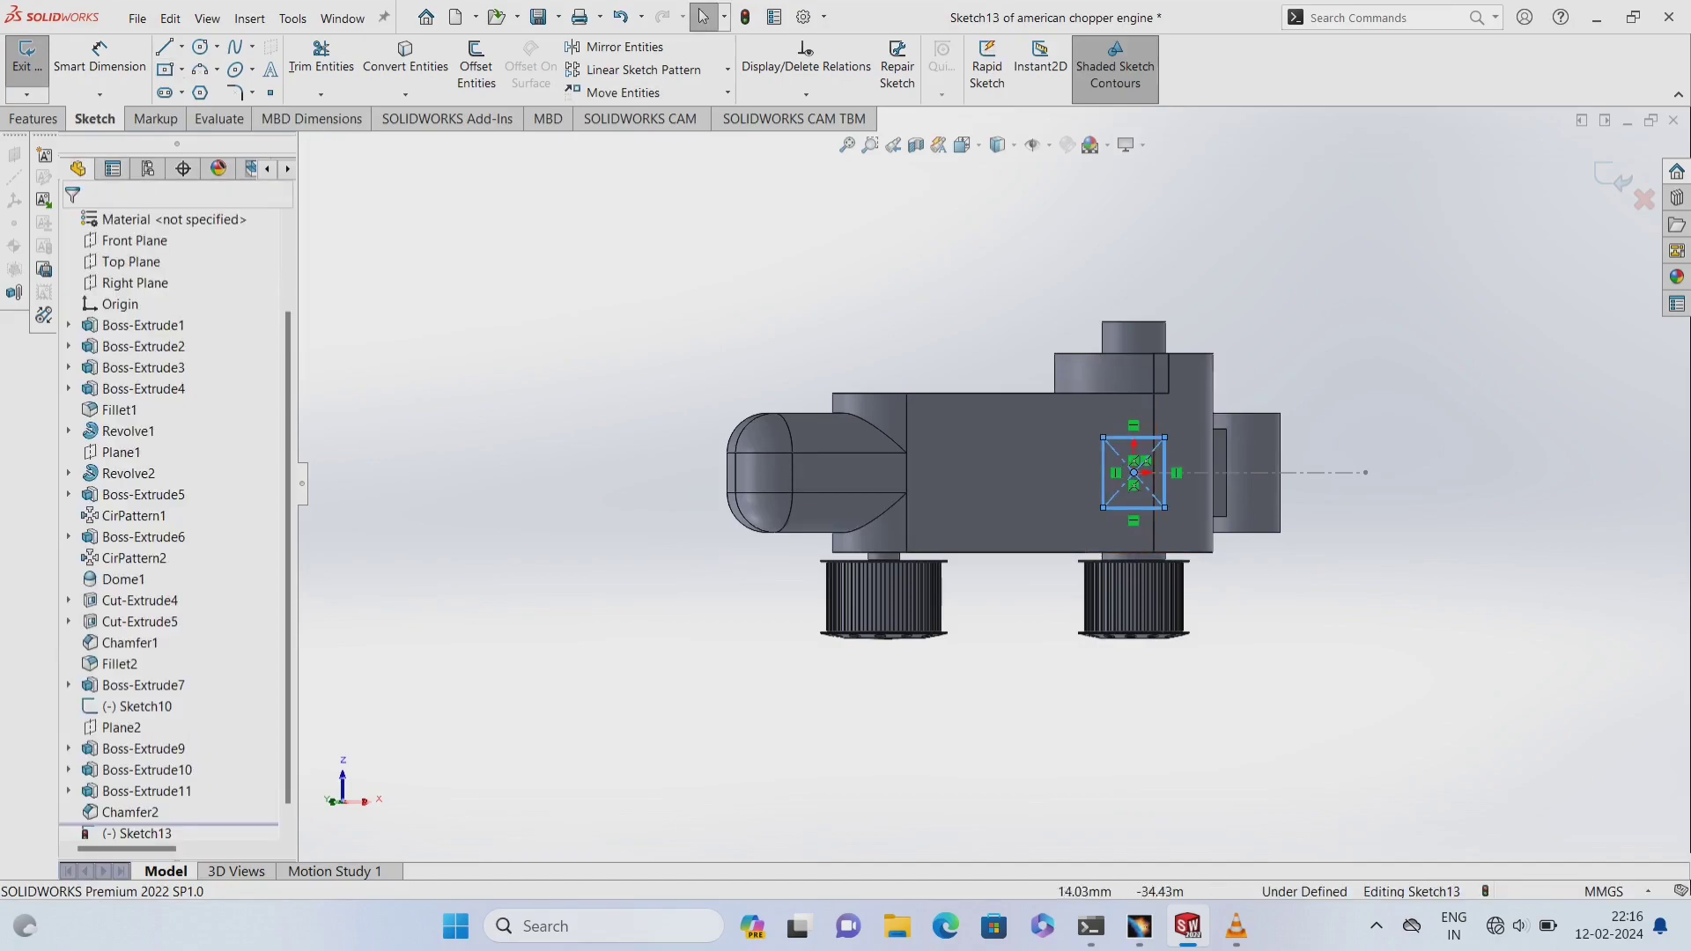
- Dimension the rectangle 100 mm wide and 100 mm tall, then exit Sketch13
left_click(99, 55)
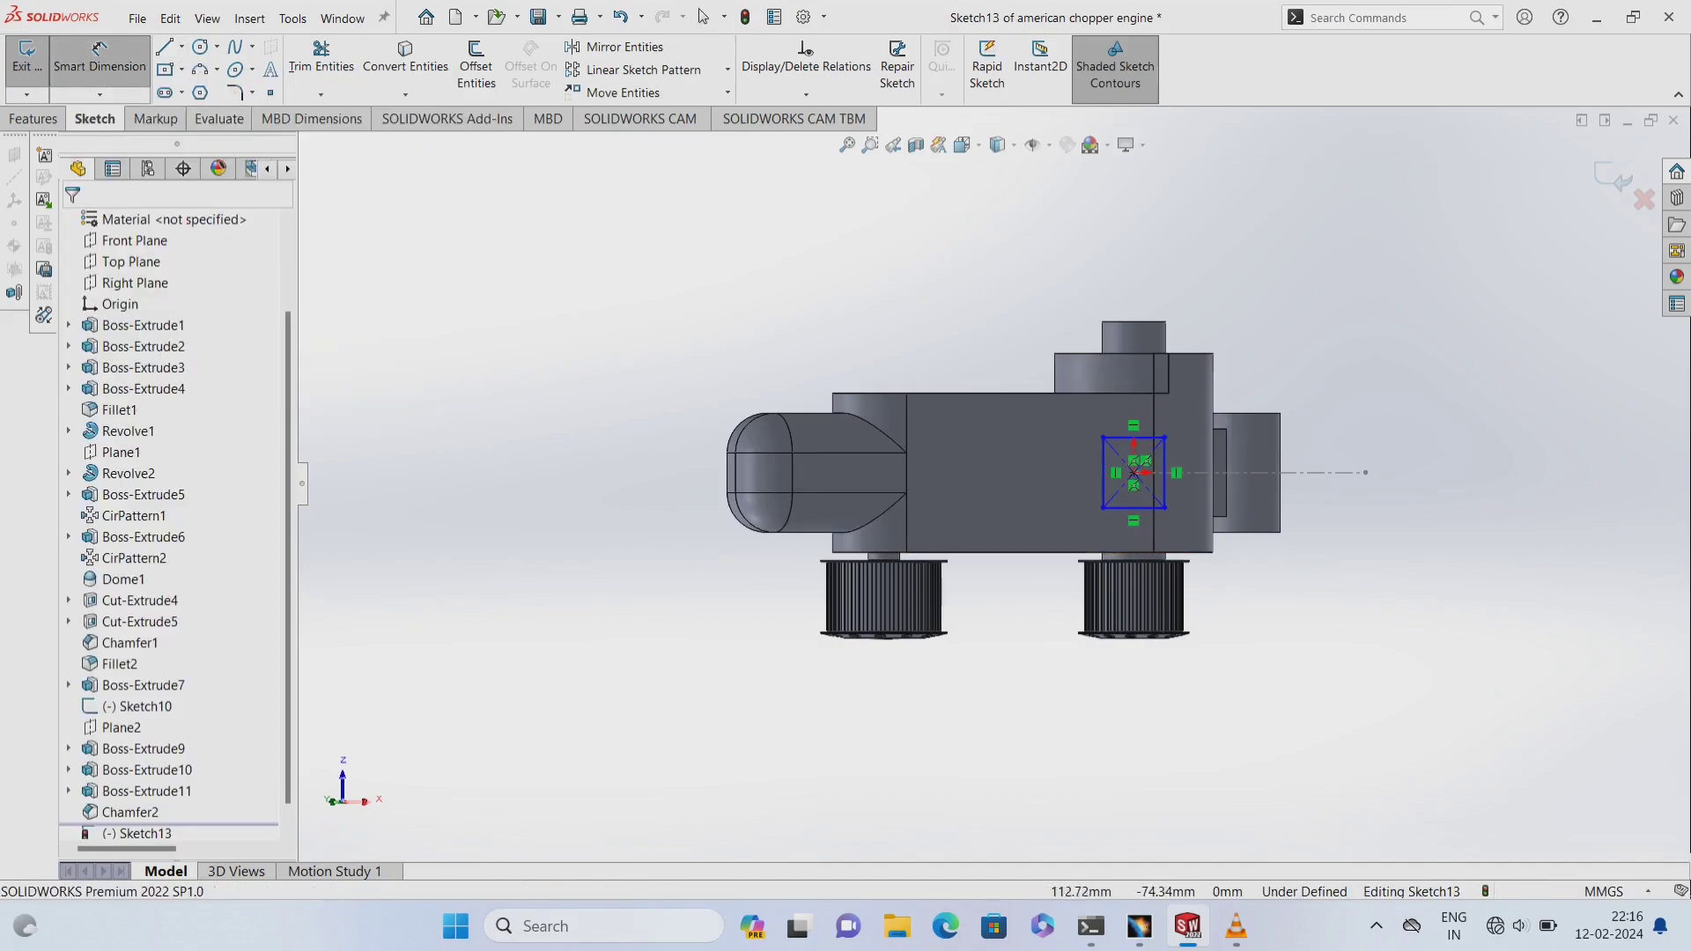
left_click(1136, 508)
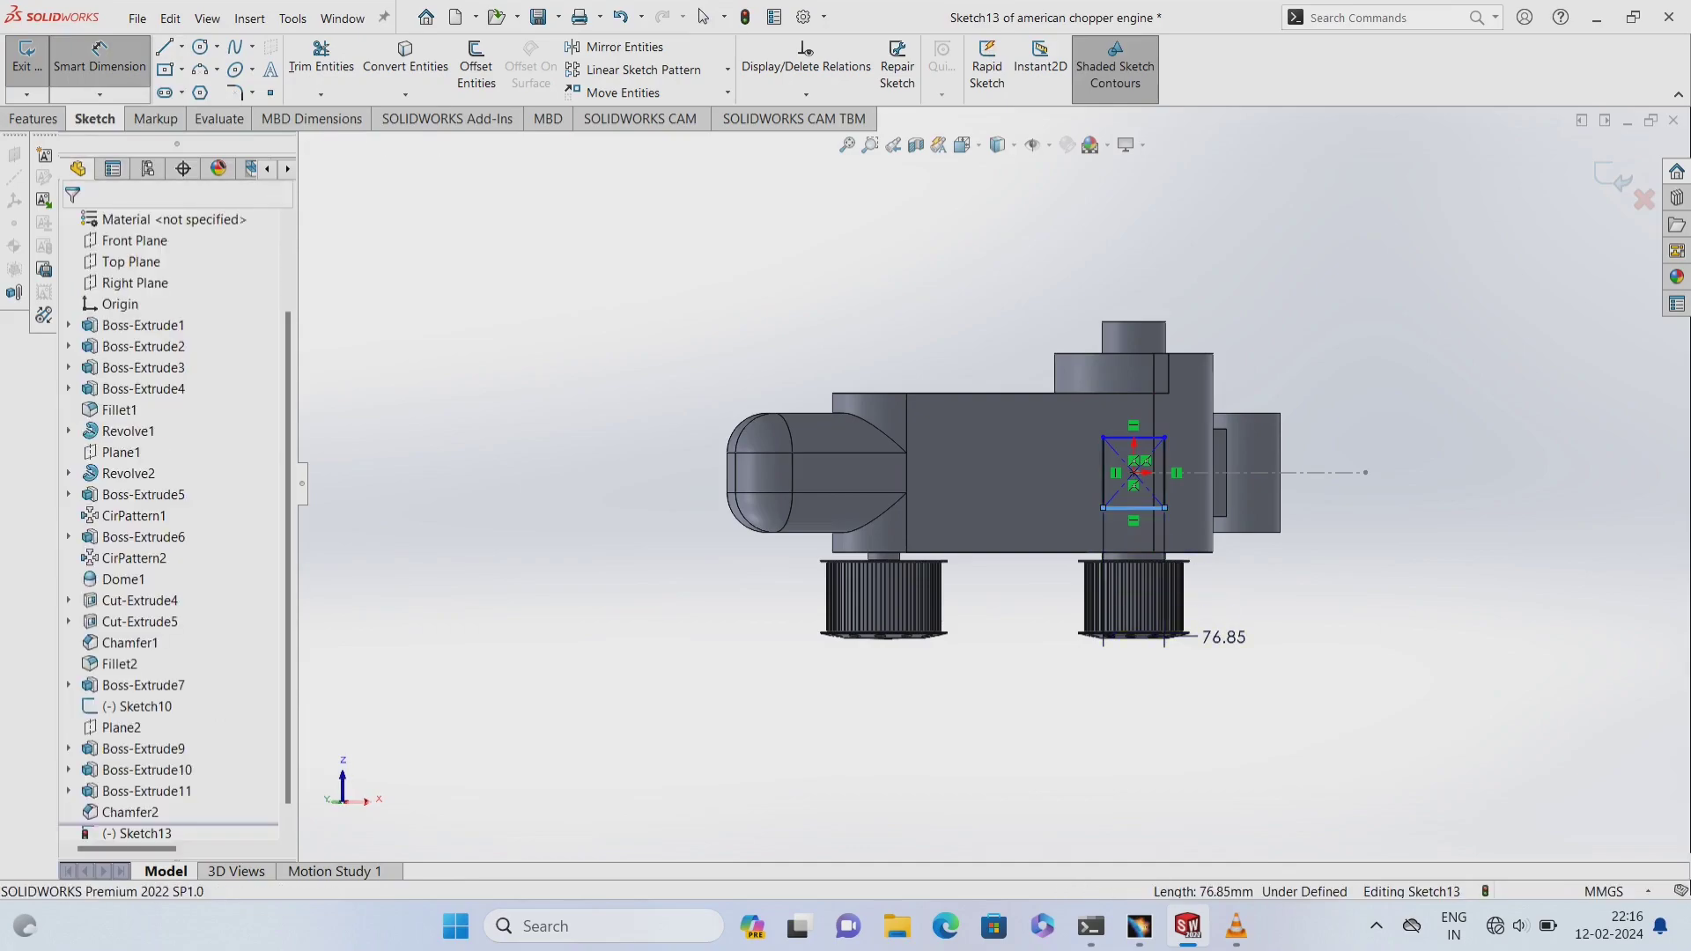
left_click(1145, 635)
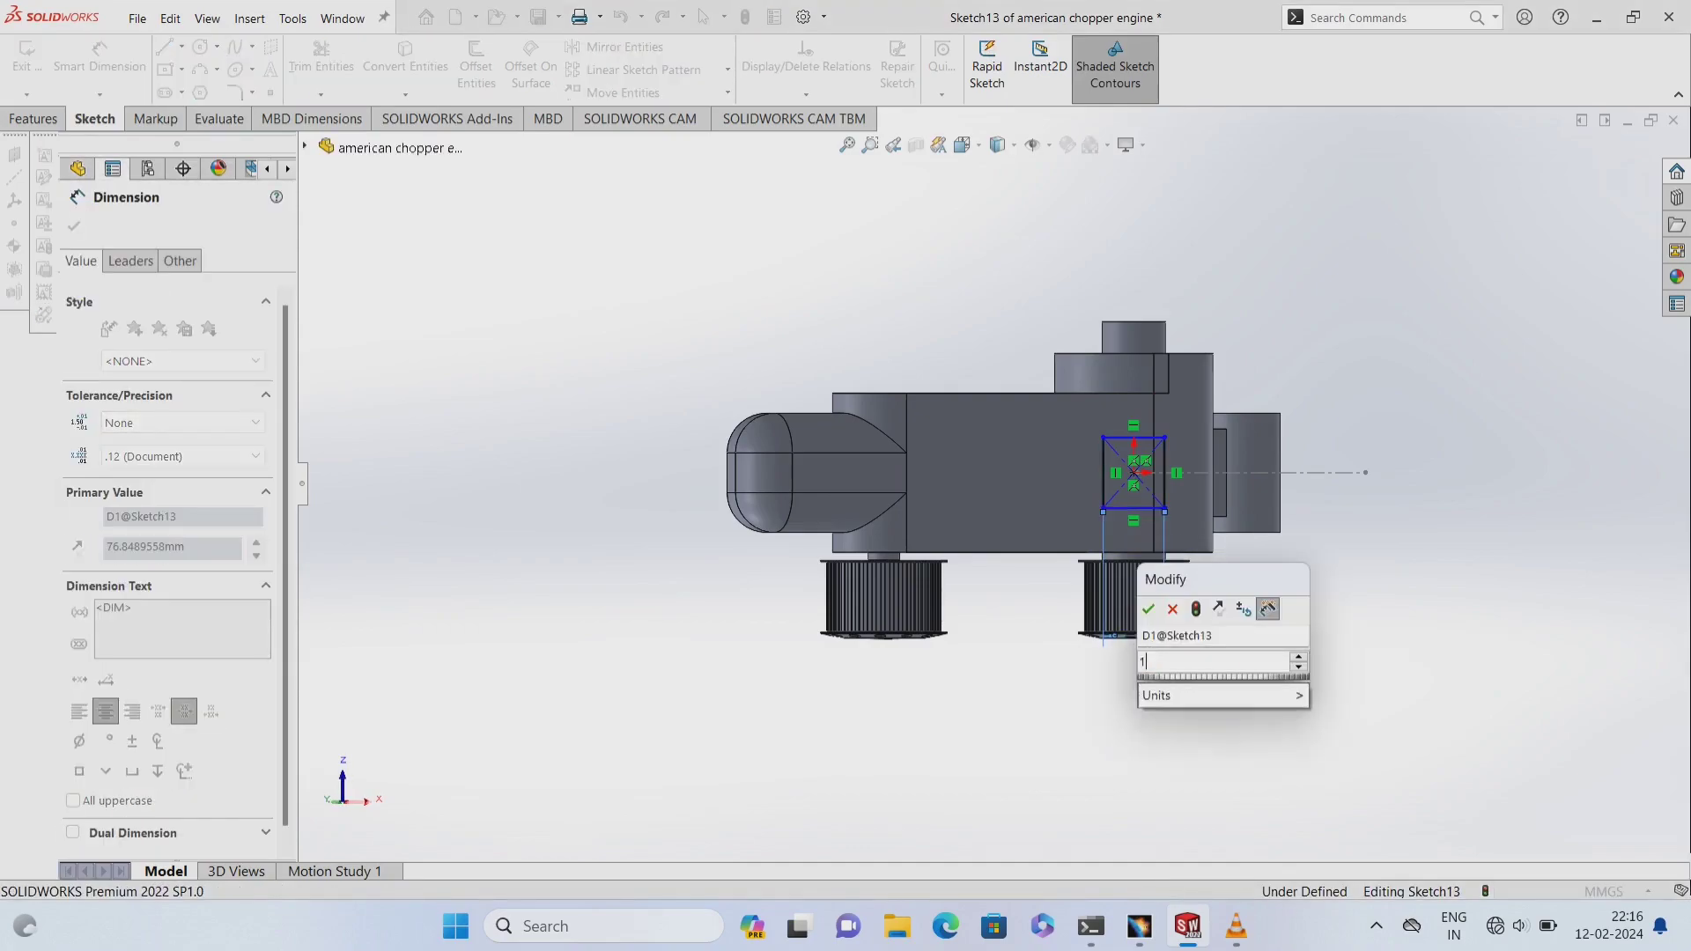
type("100")
key("Return")
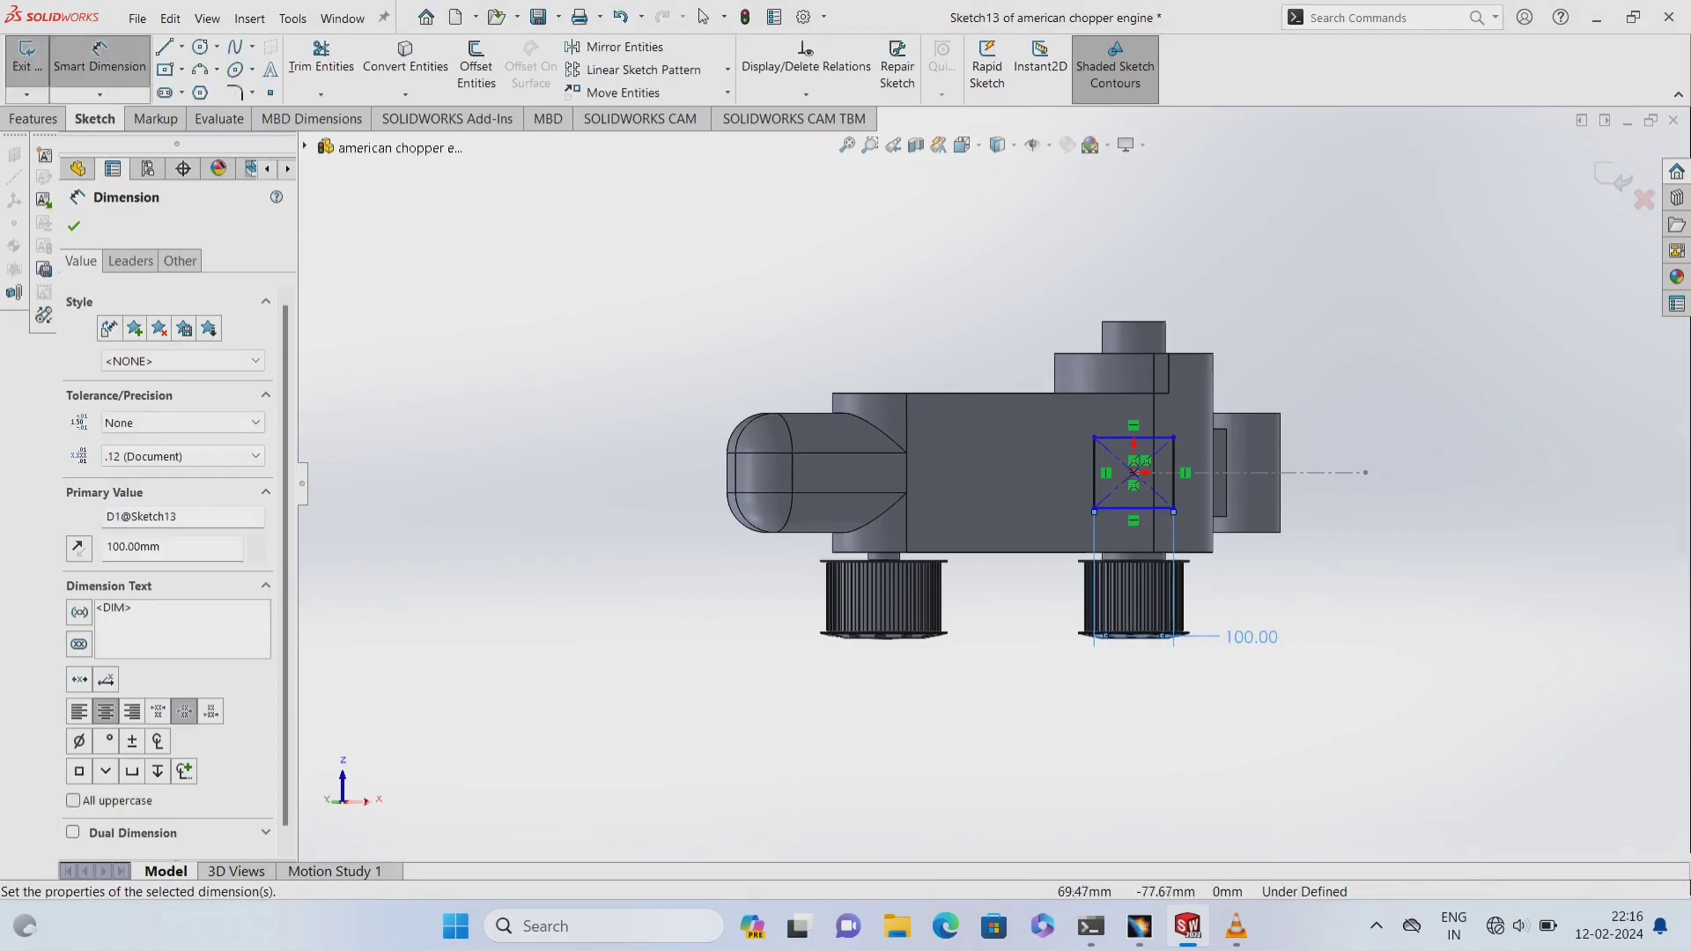
left_click(1173, 475)
left_click(1320, 480)
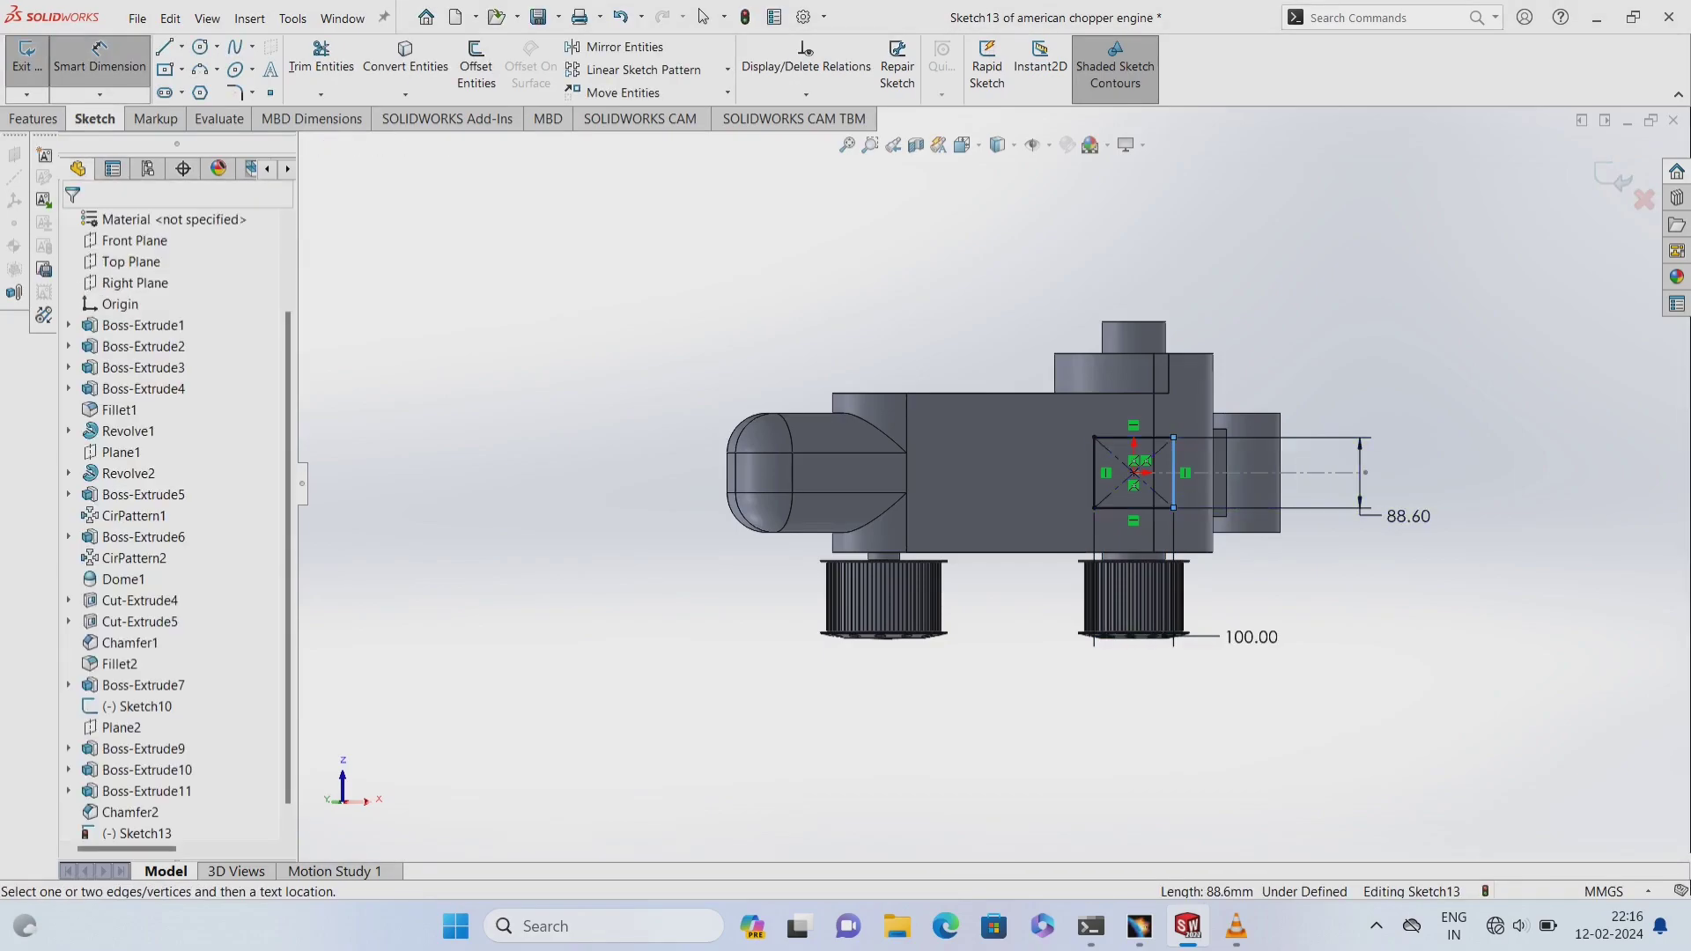
key("Tab")
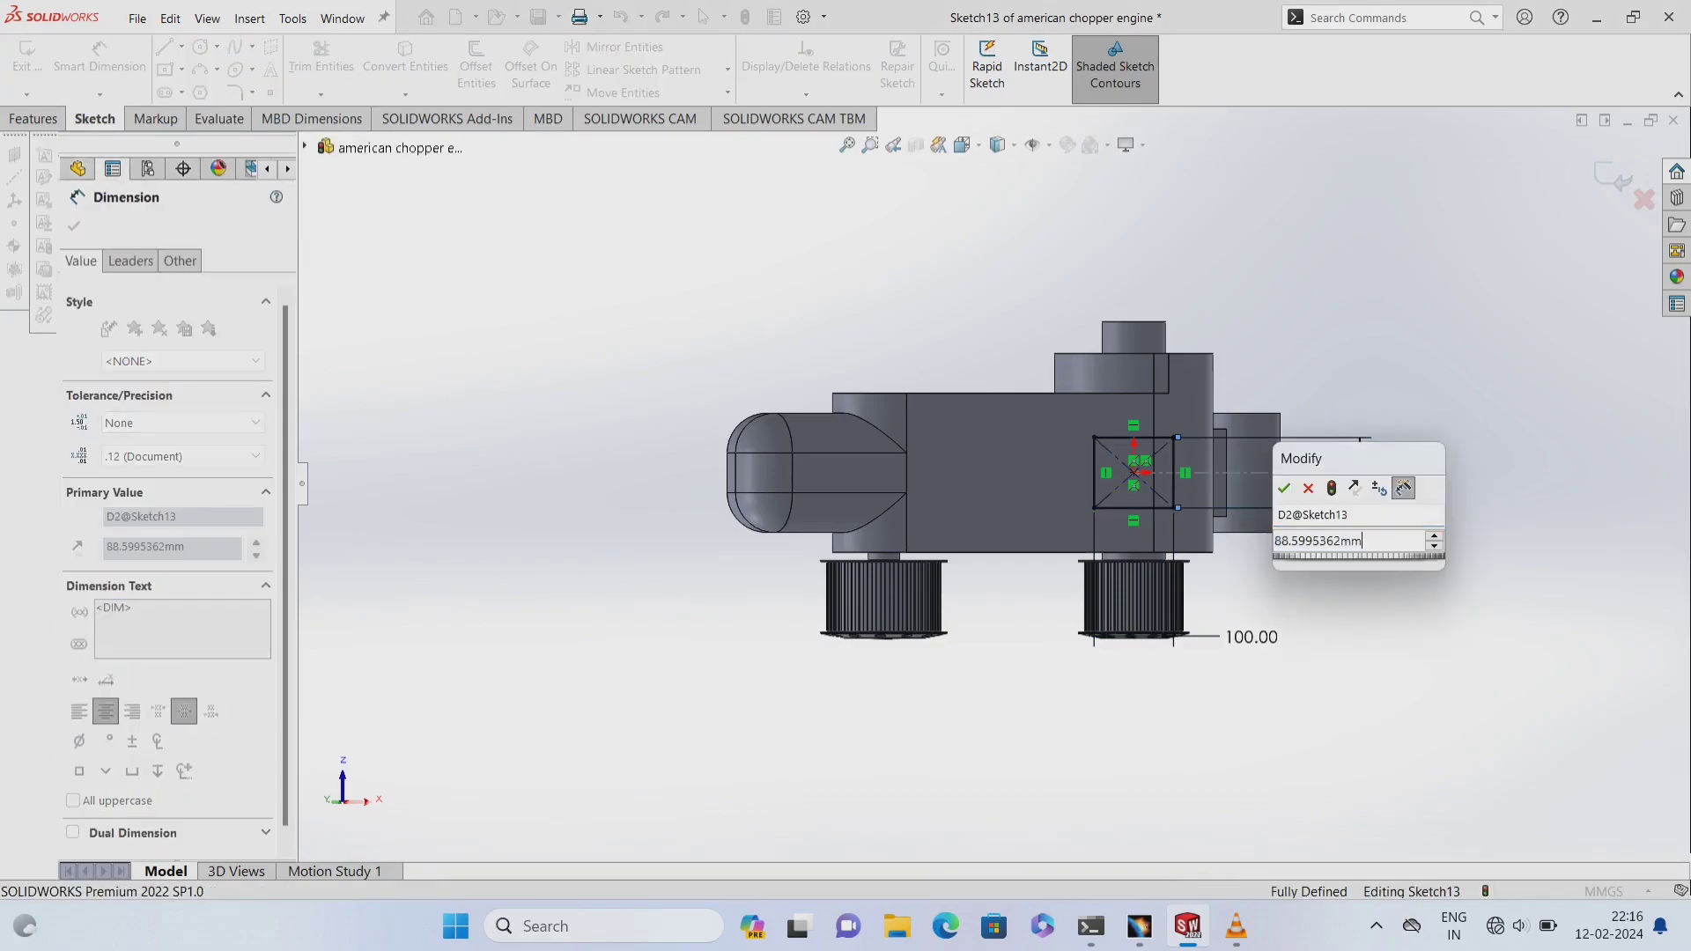
type("100")
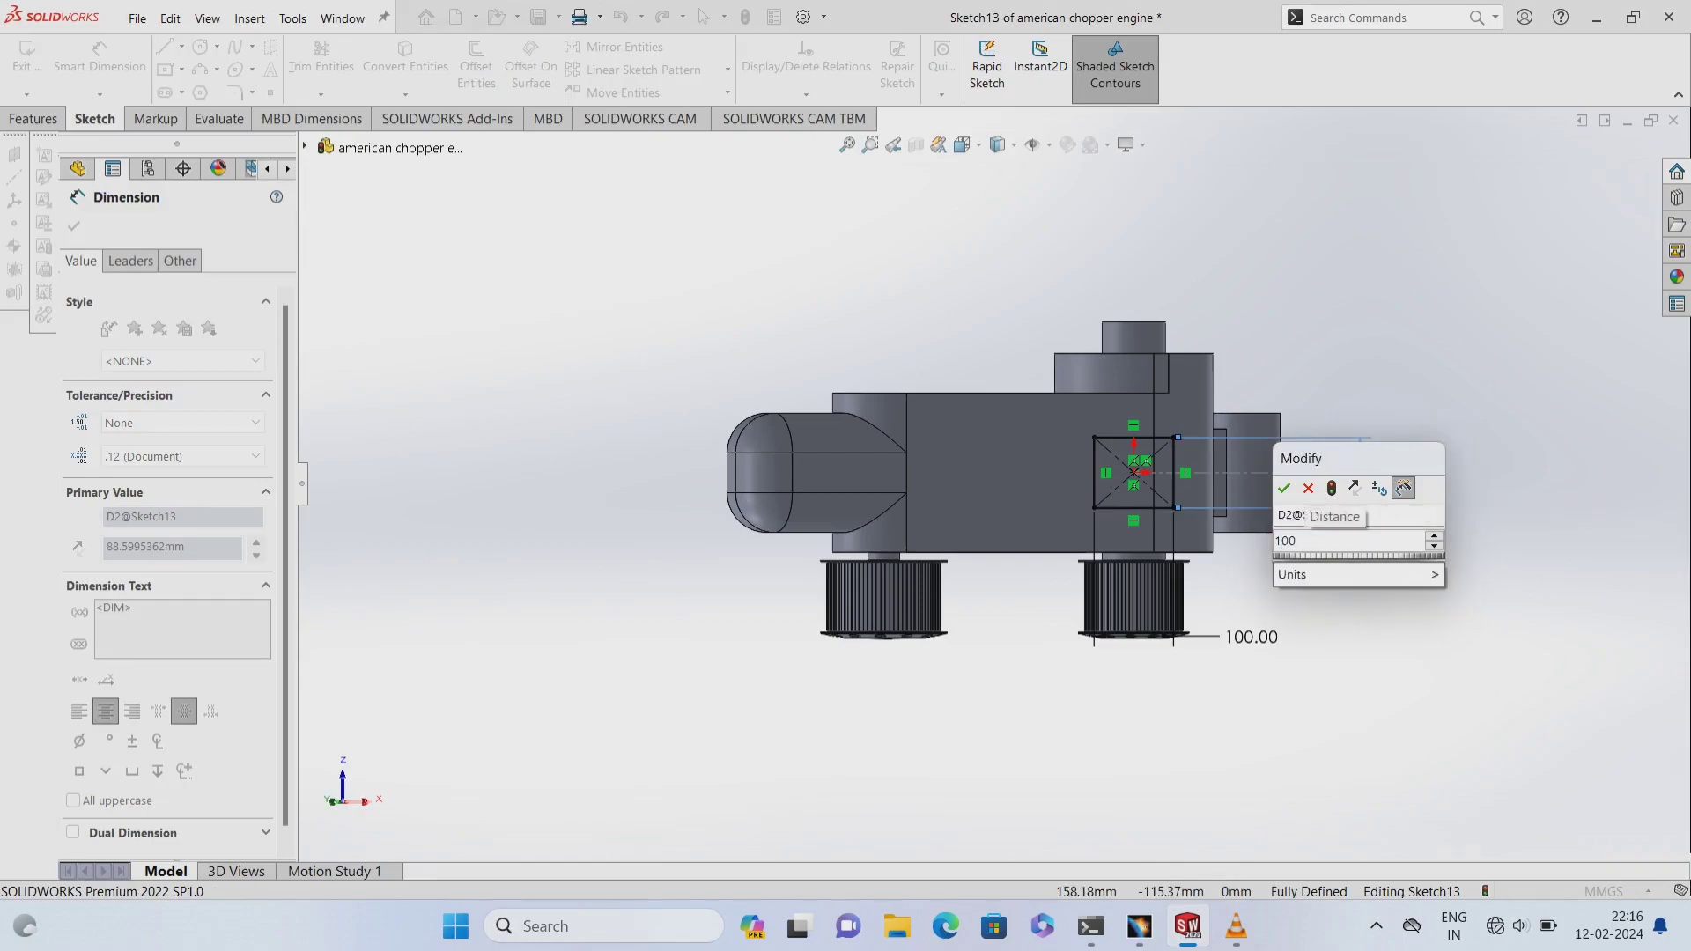
key("Return")
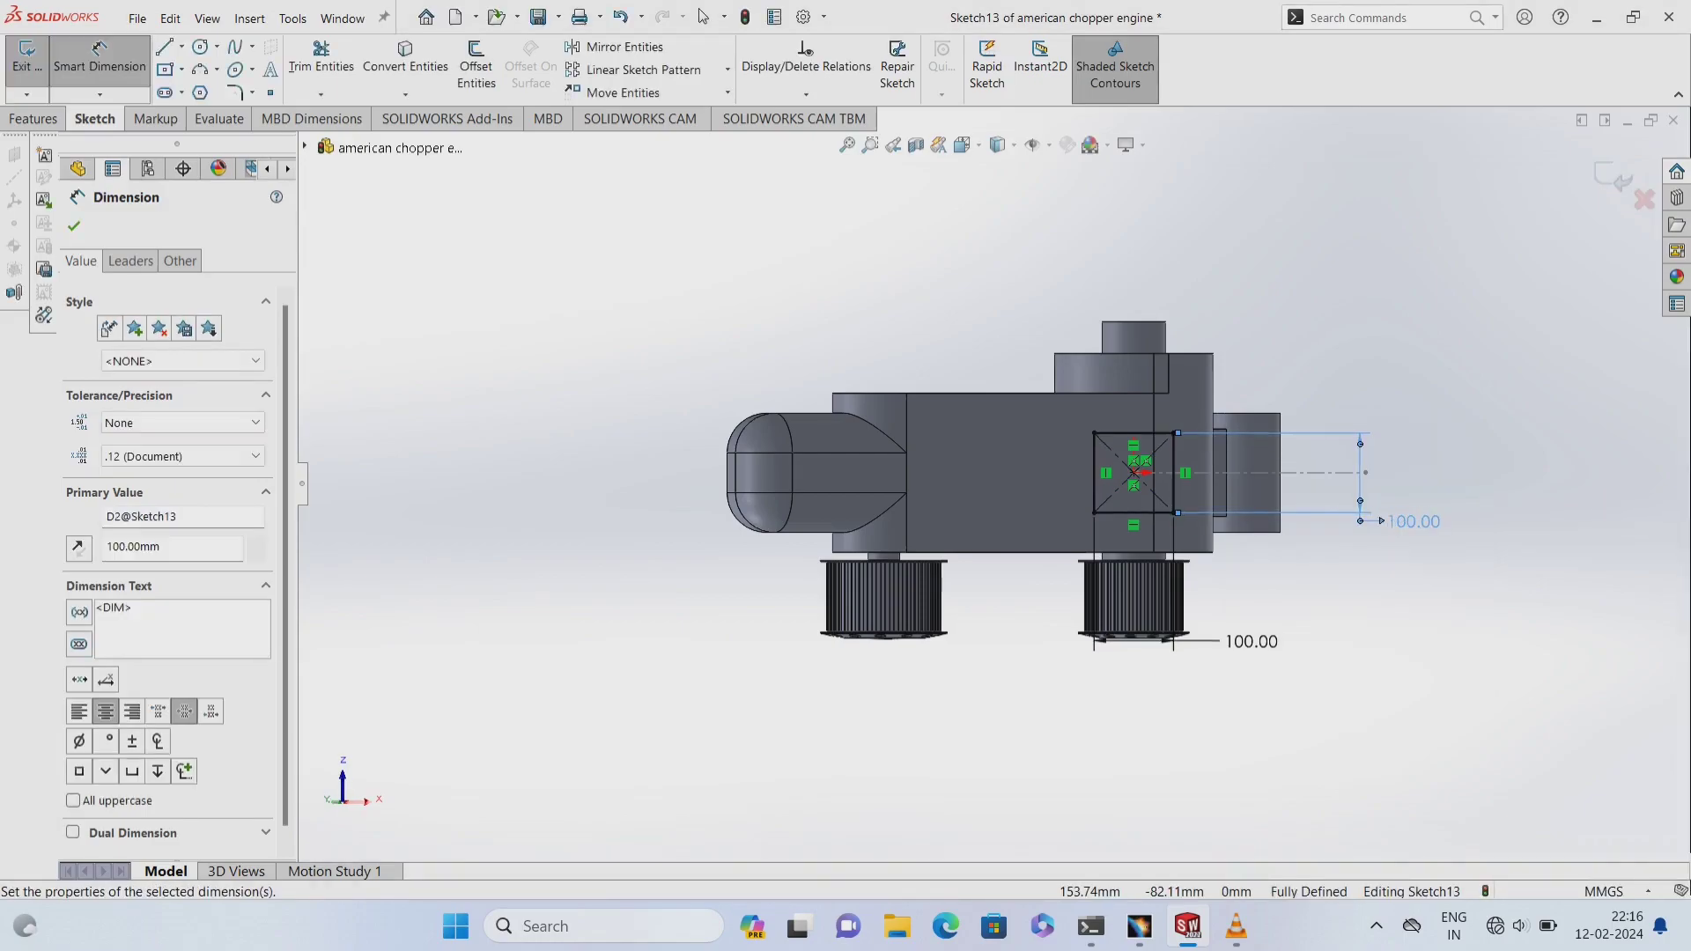
left_click(26, 53)
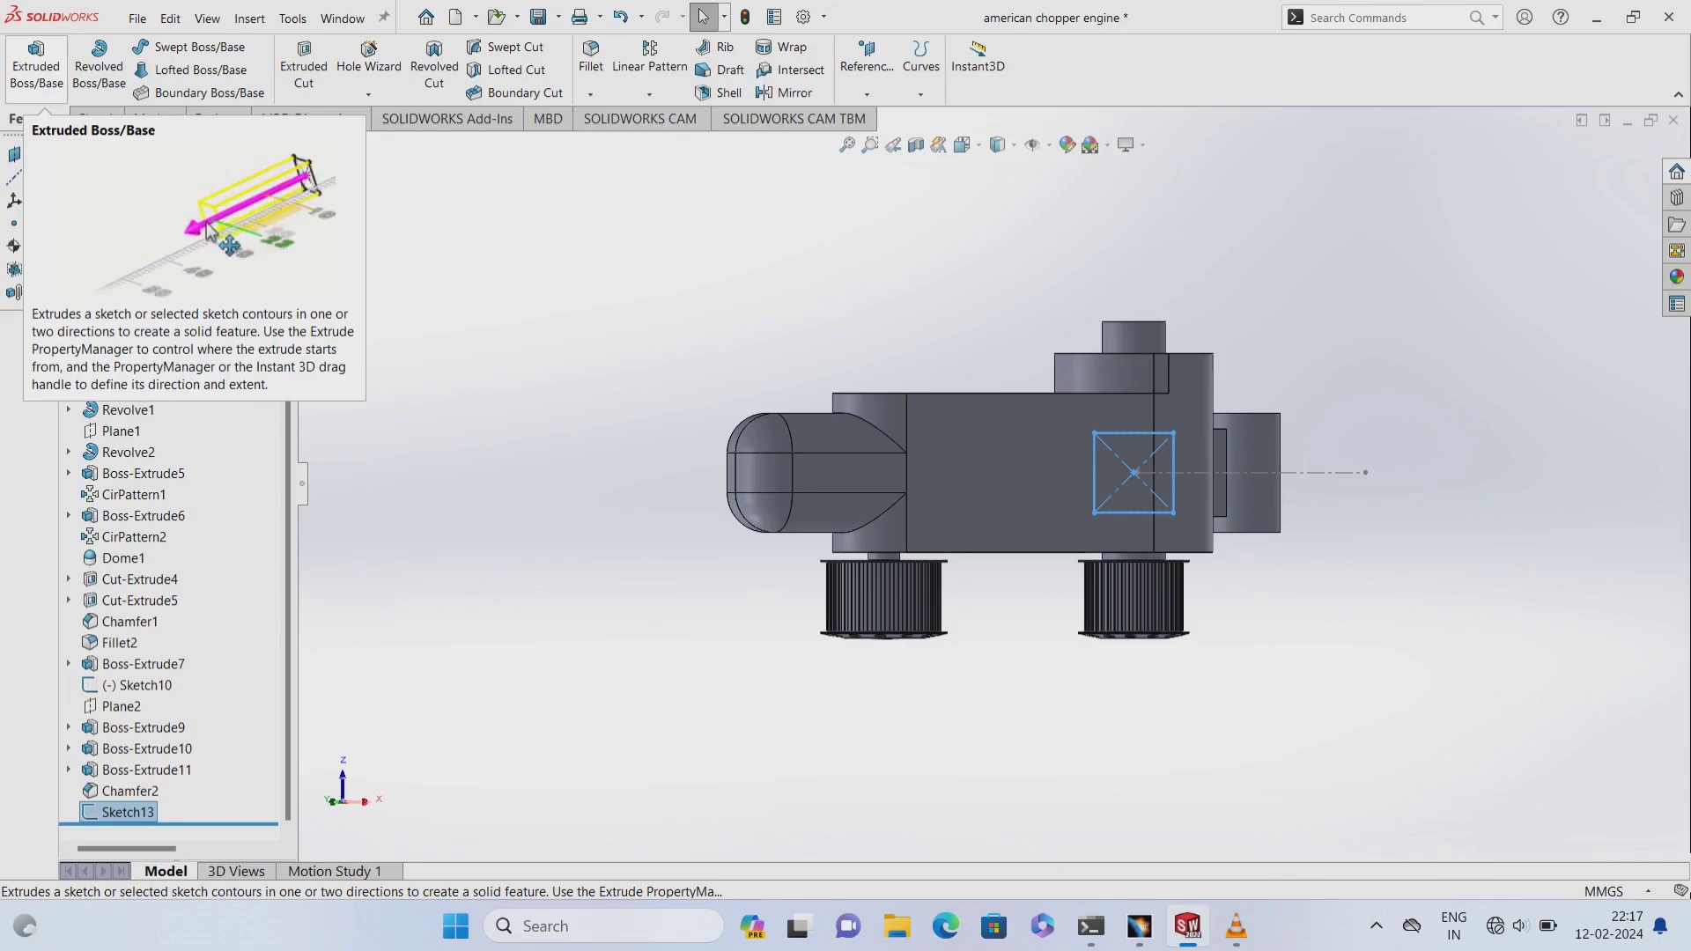
- Extrude Sketch13 Up To Next, scoped only to the Boss-Extrude9 body
middle_click_drag(969, 493, 845, 370)
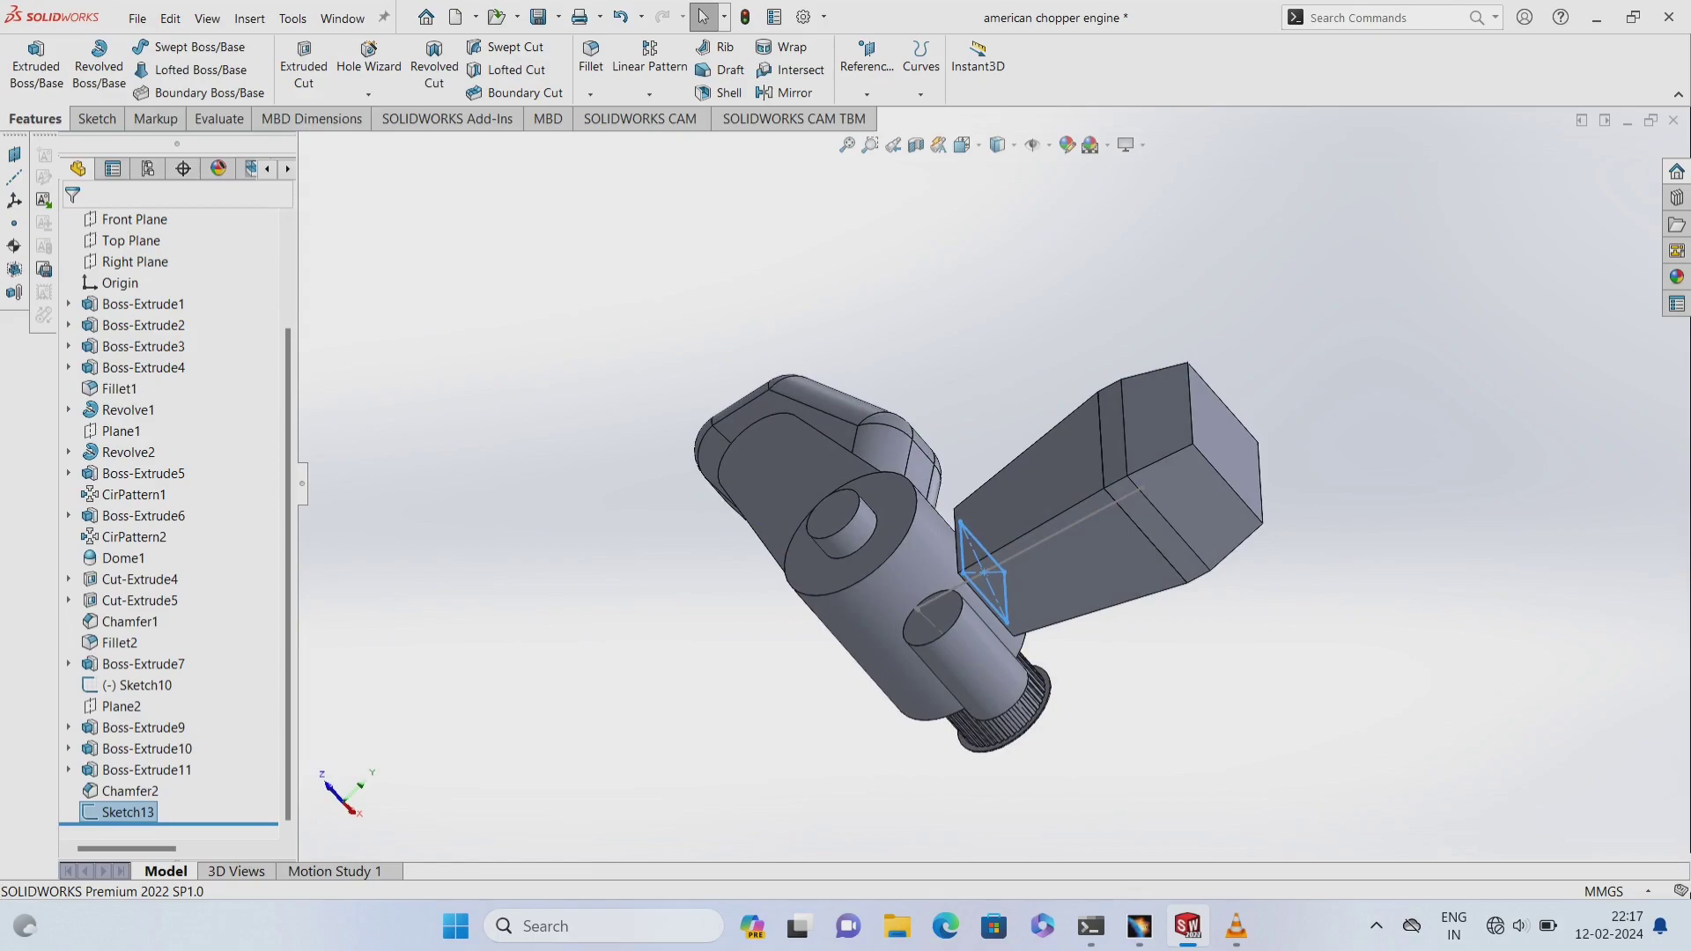
left_click(36, 62)
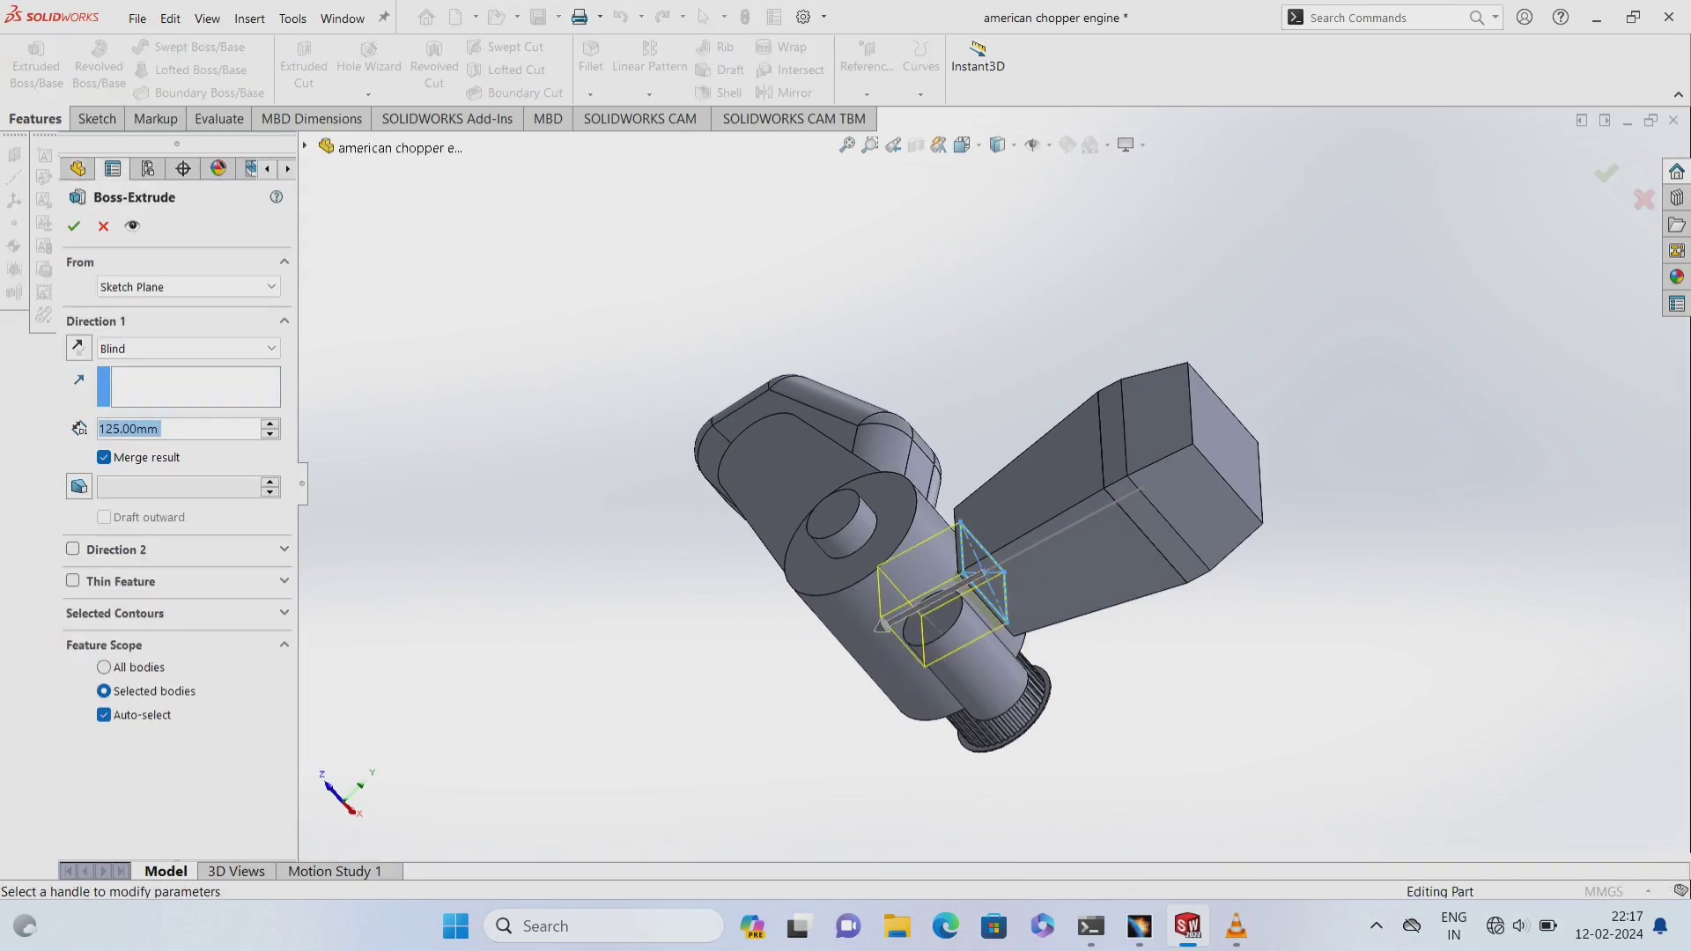
left_click(187, 348)
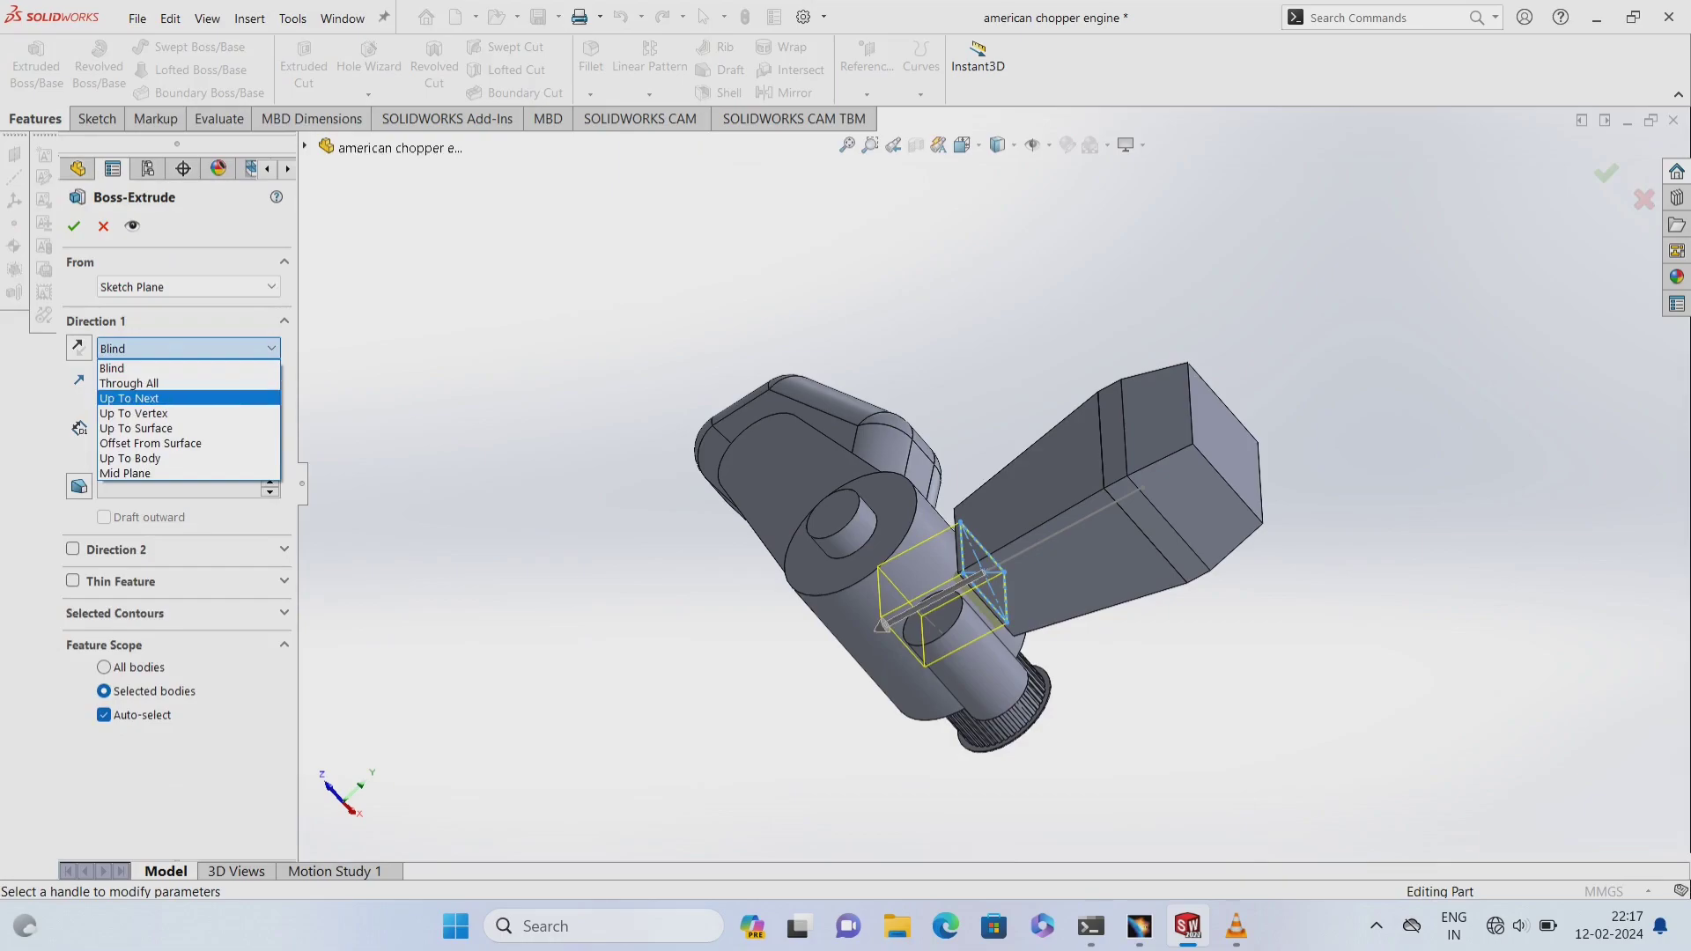
left_click(128, 398)
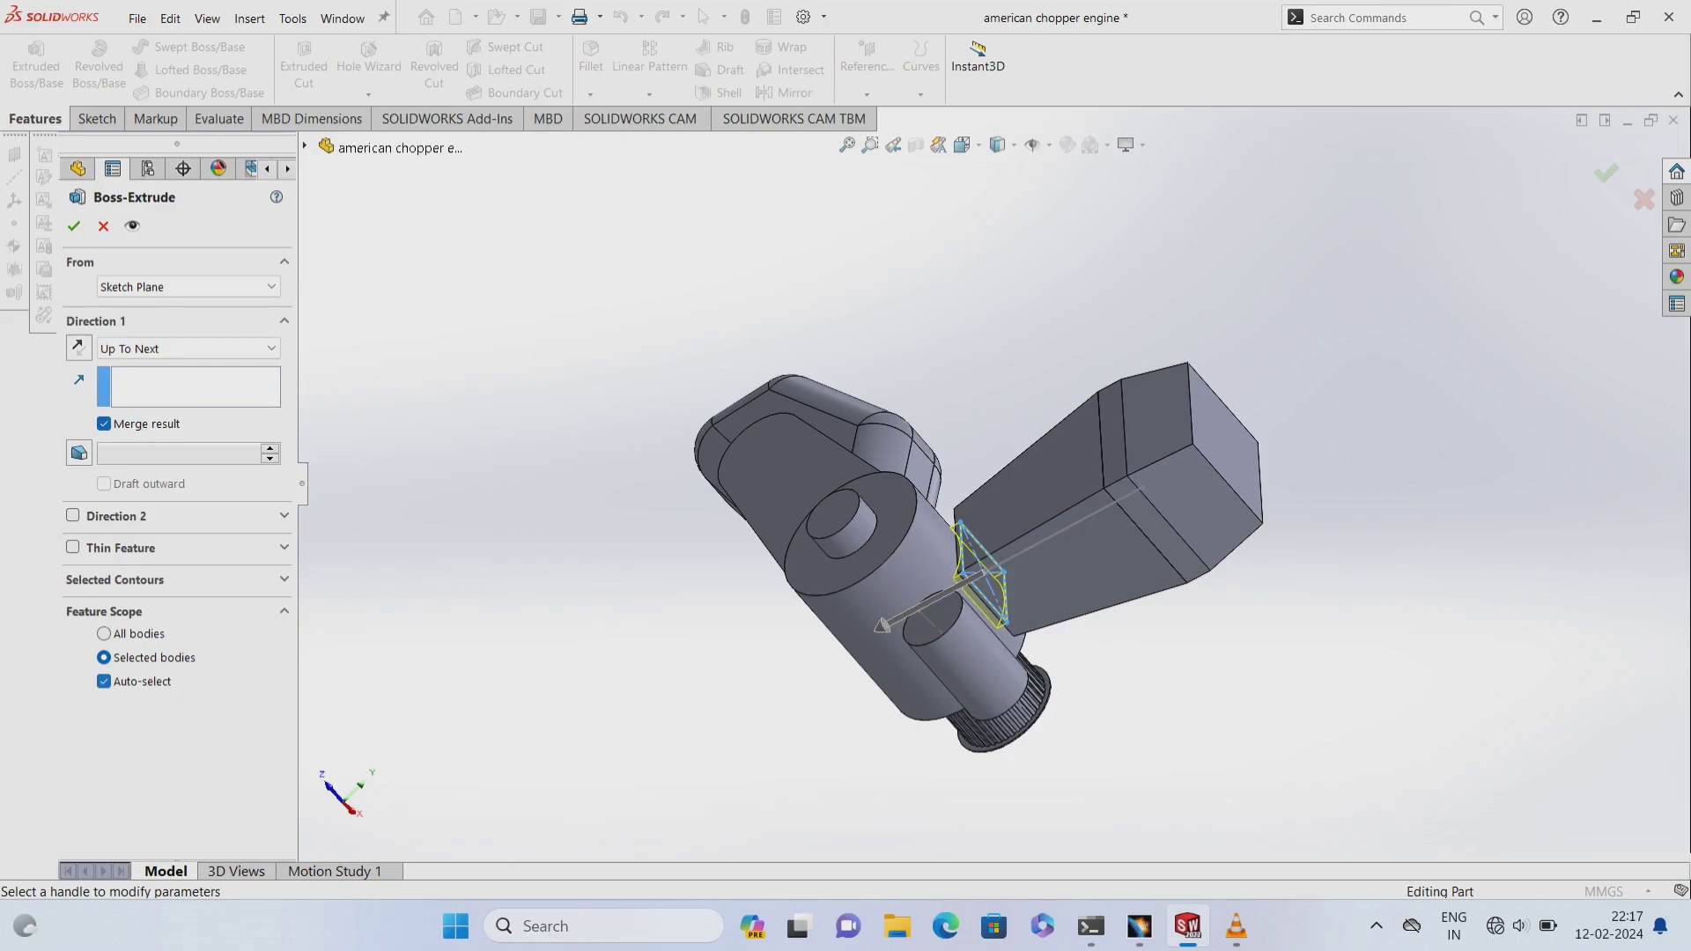
left_click(104, 680)
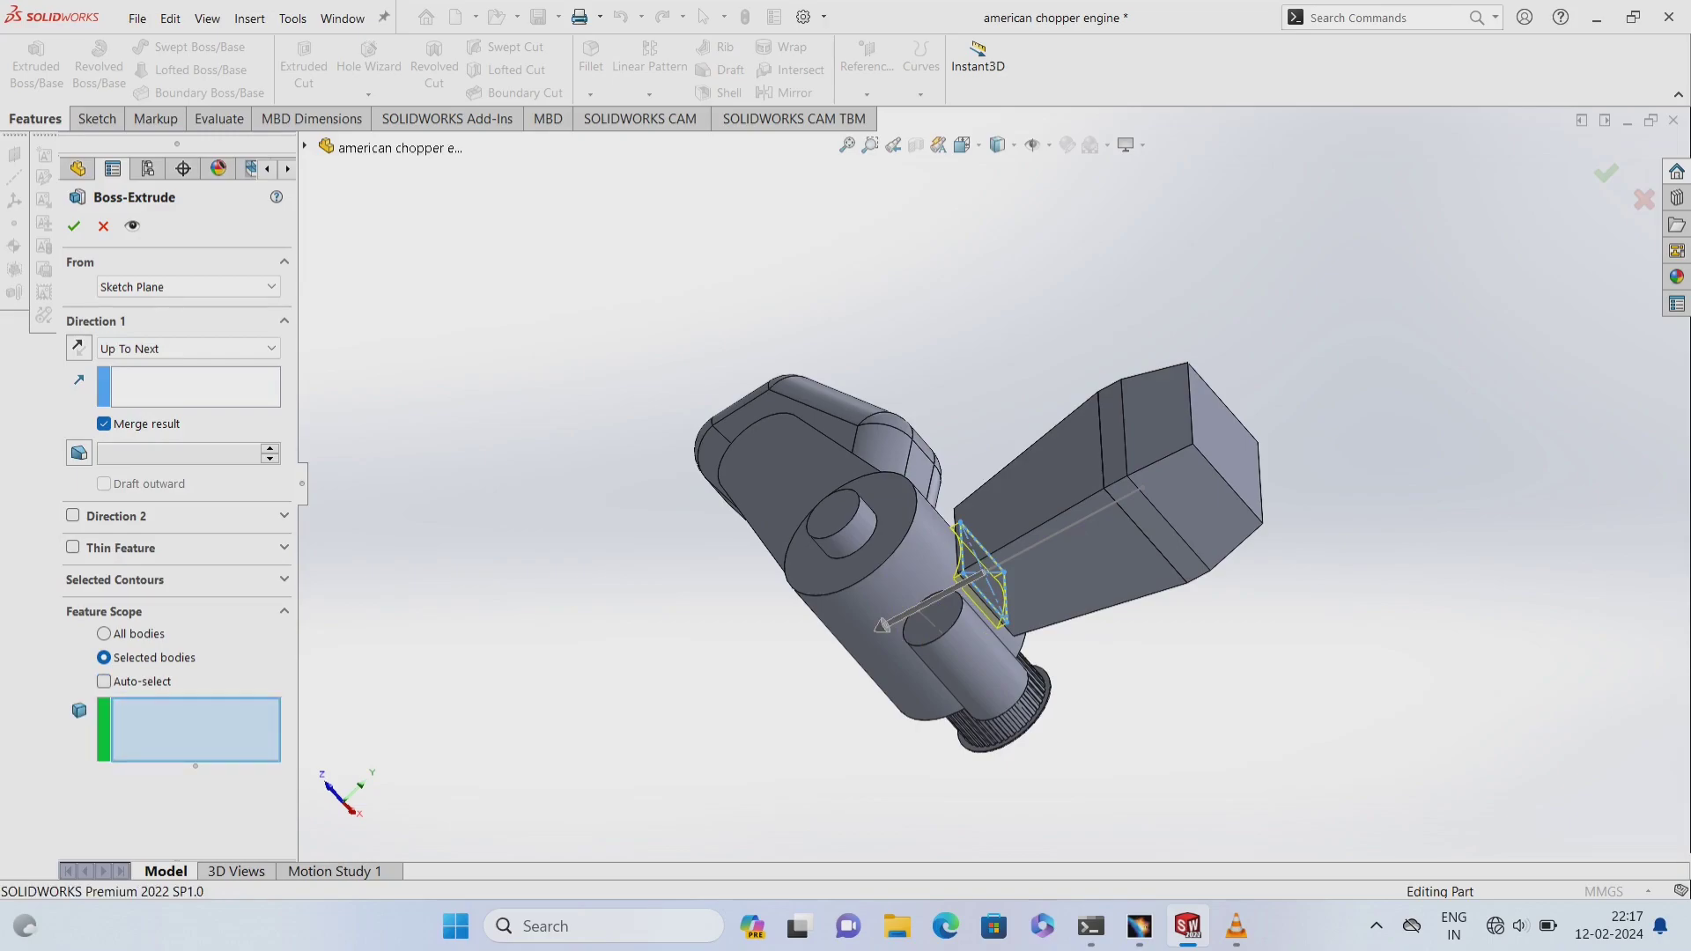
left_click(828, 546)
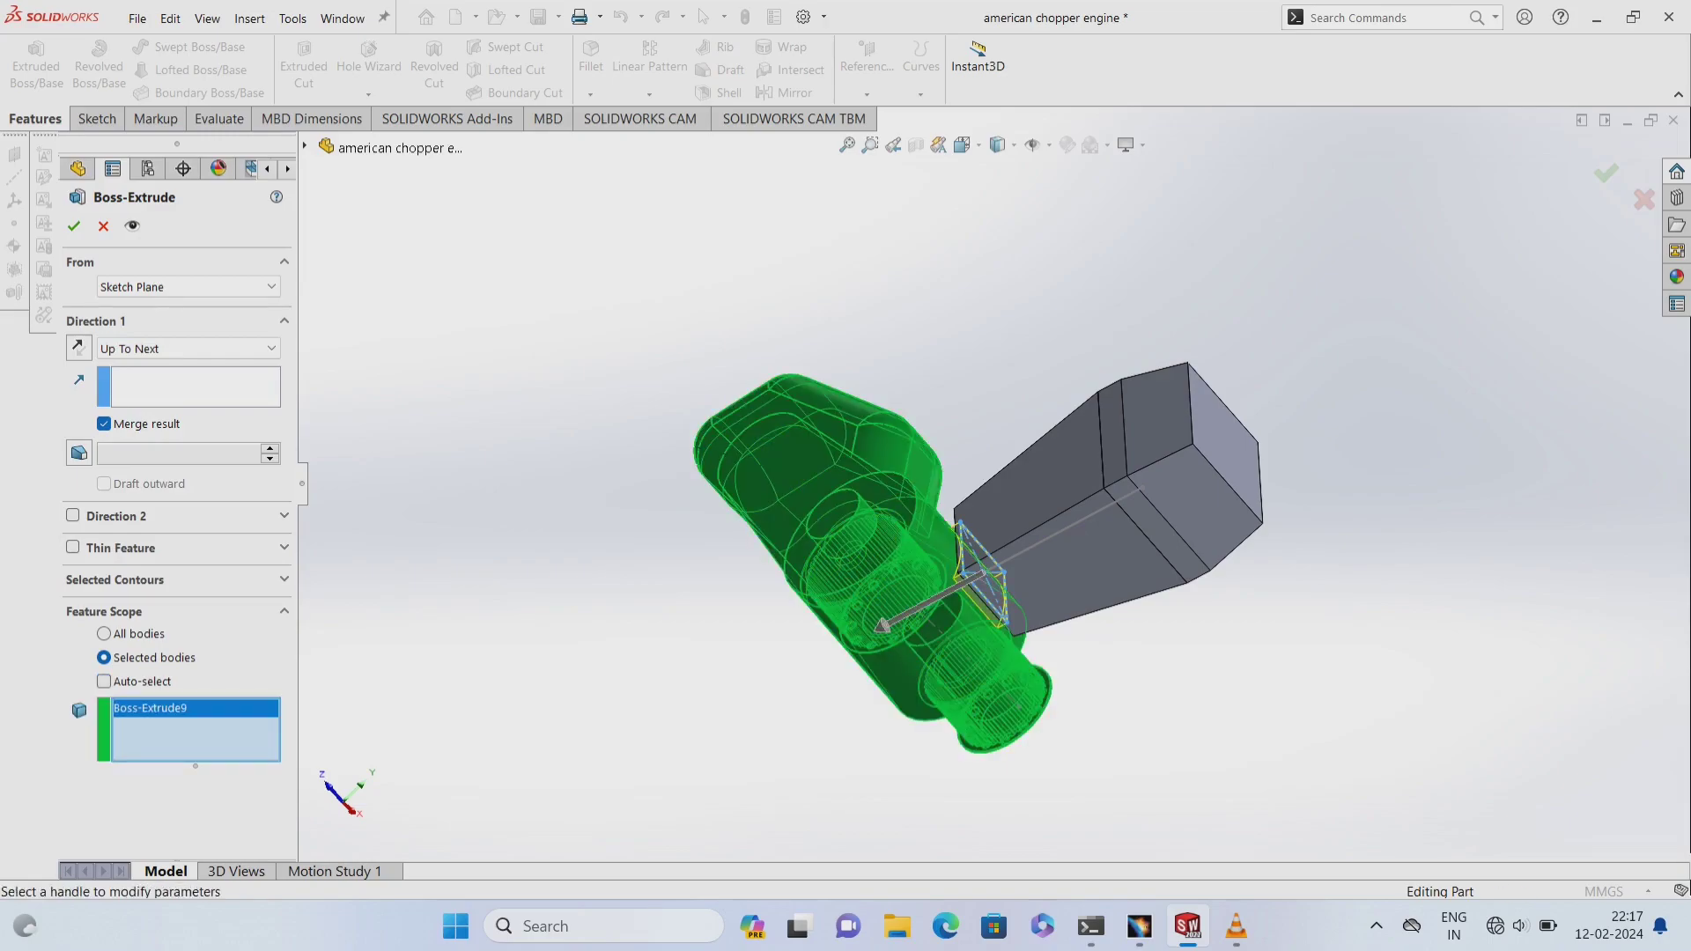
middle_click_drag(968, 564, 969, 440)
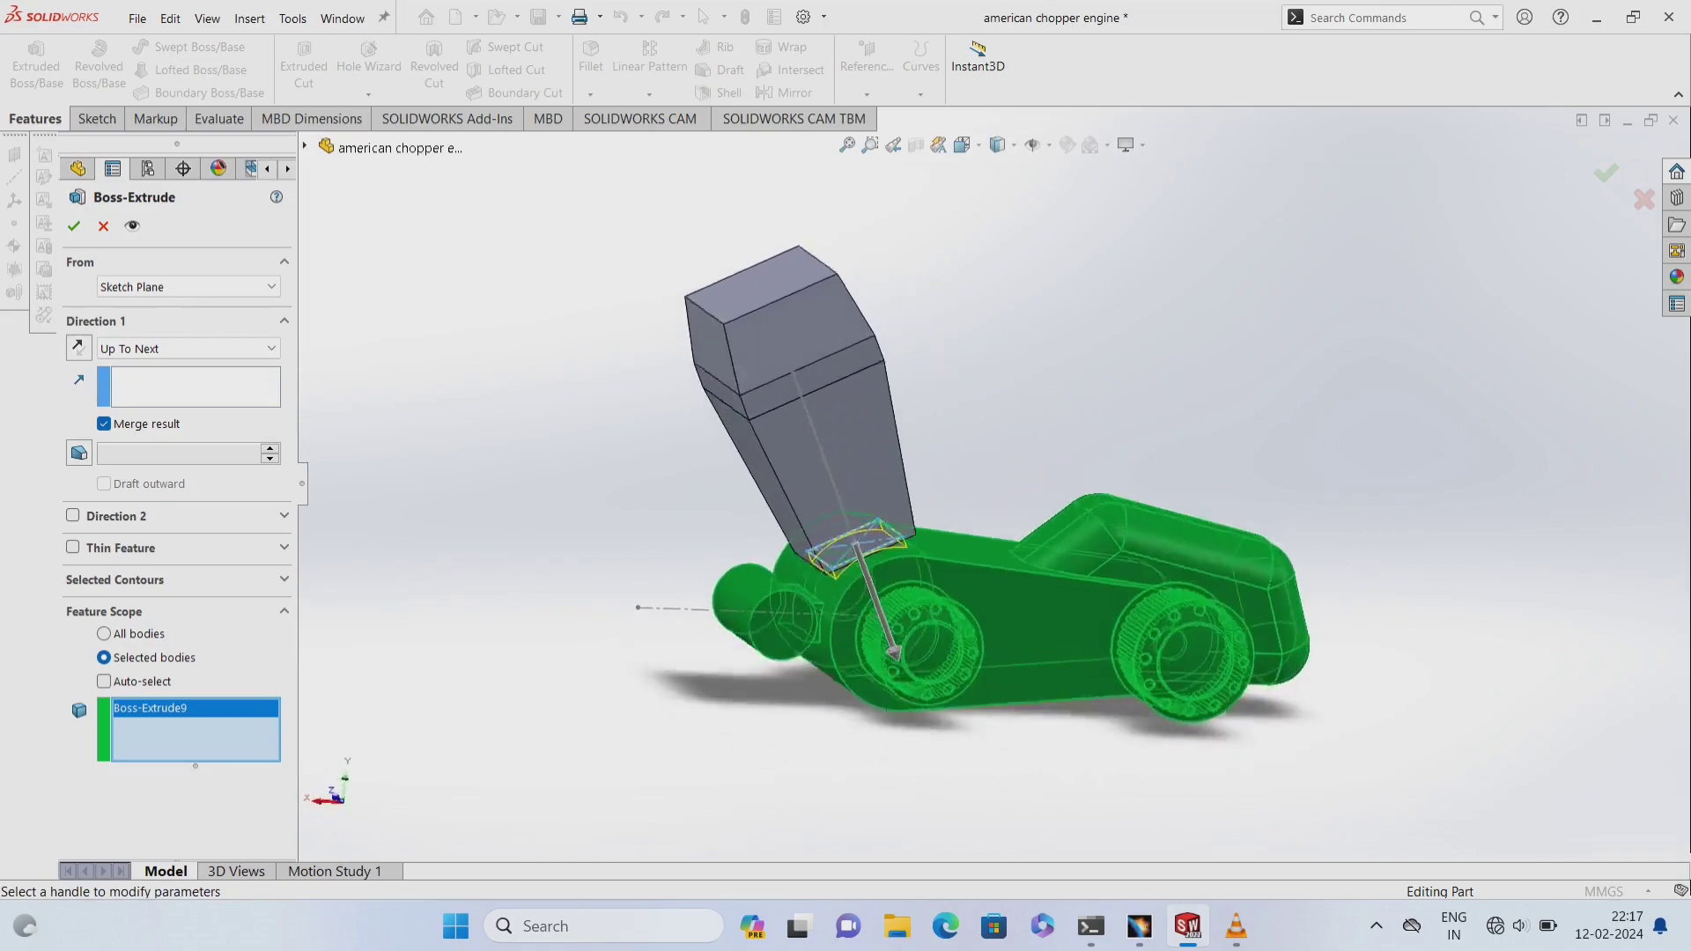
middle_click_drag(969, 528, 951, 519)
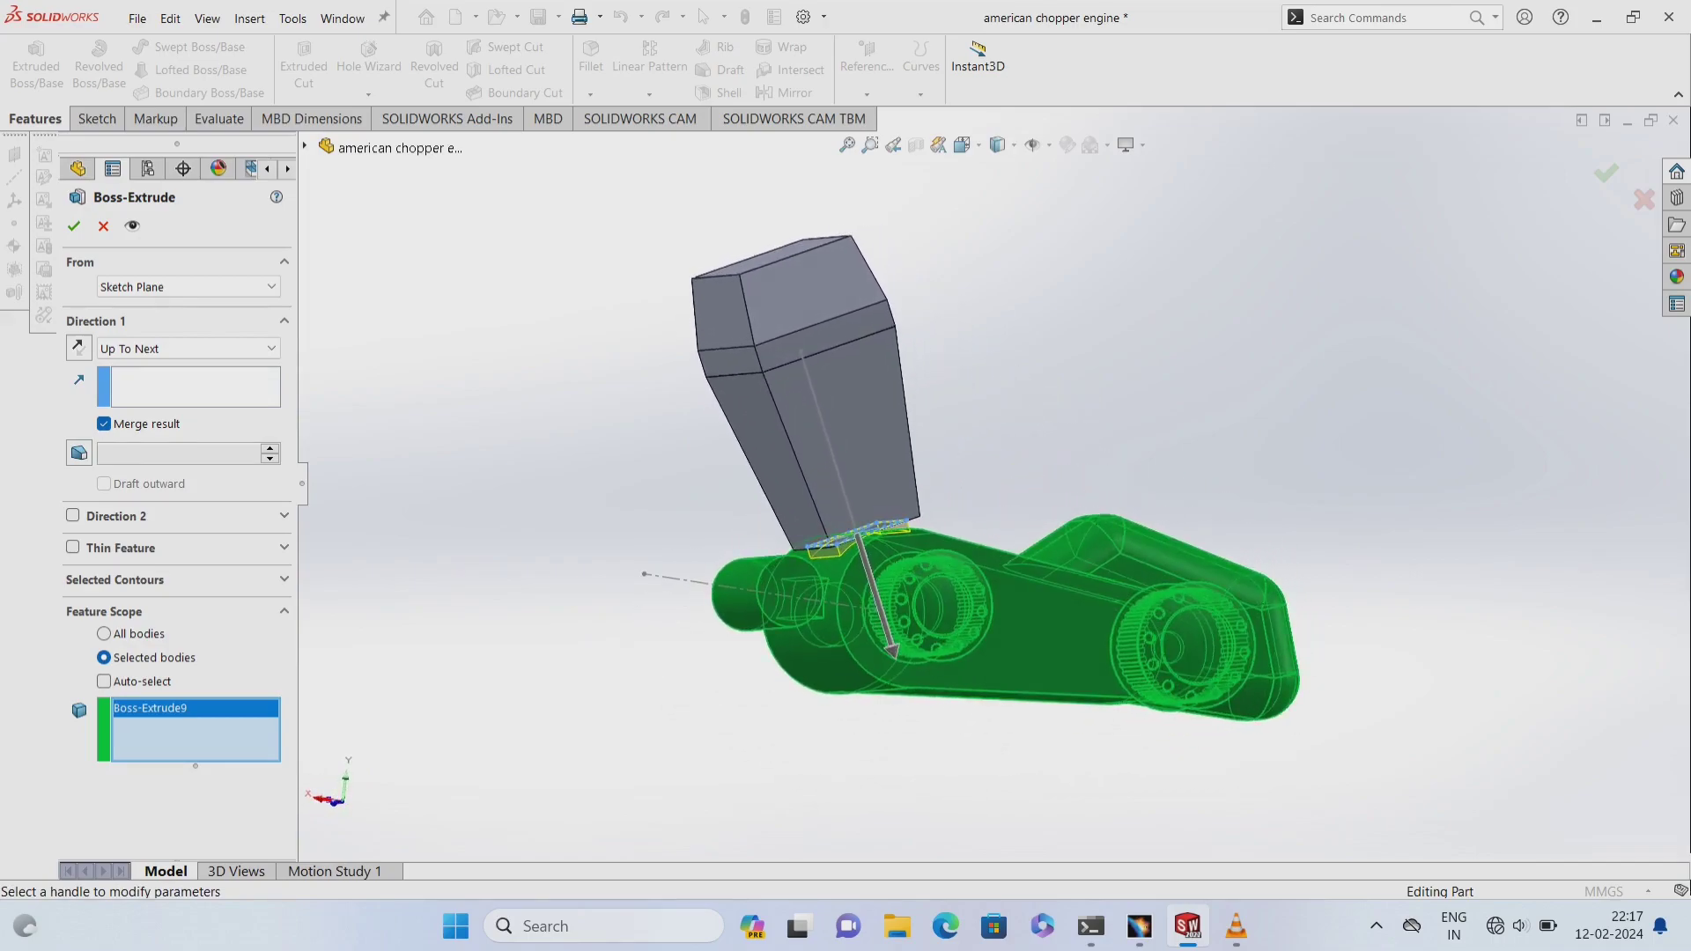
key("Return")
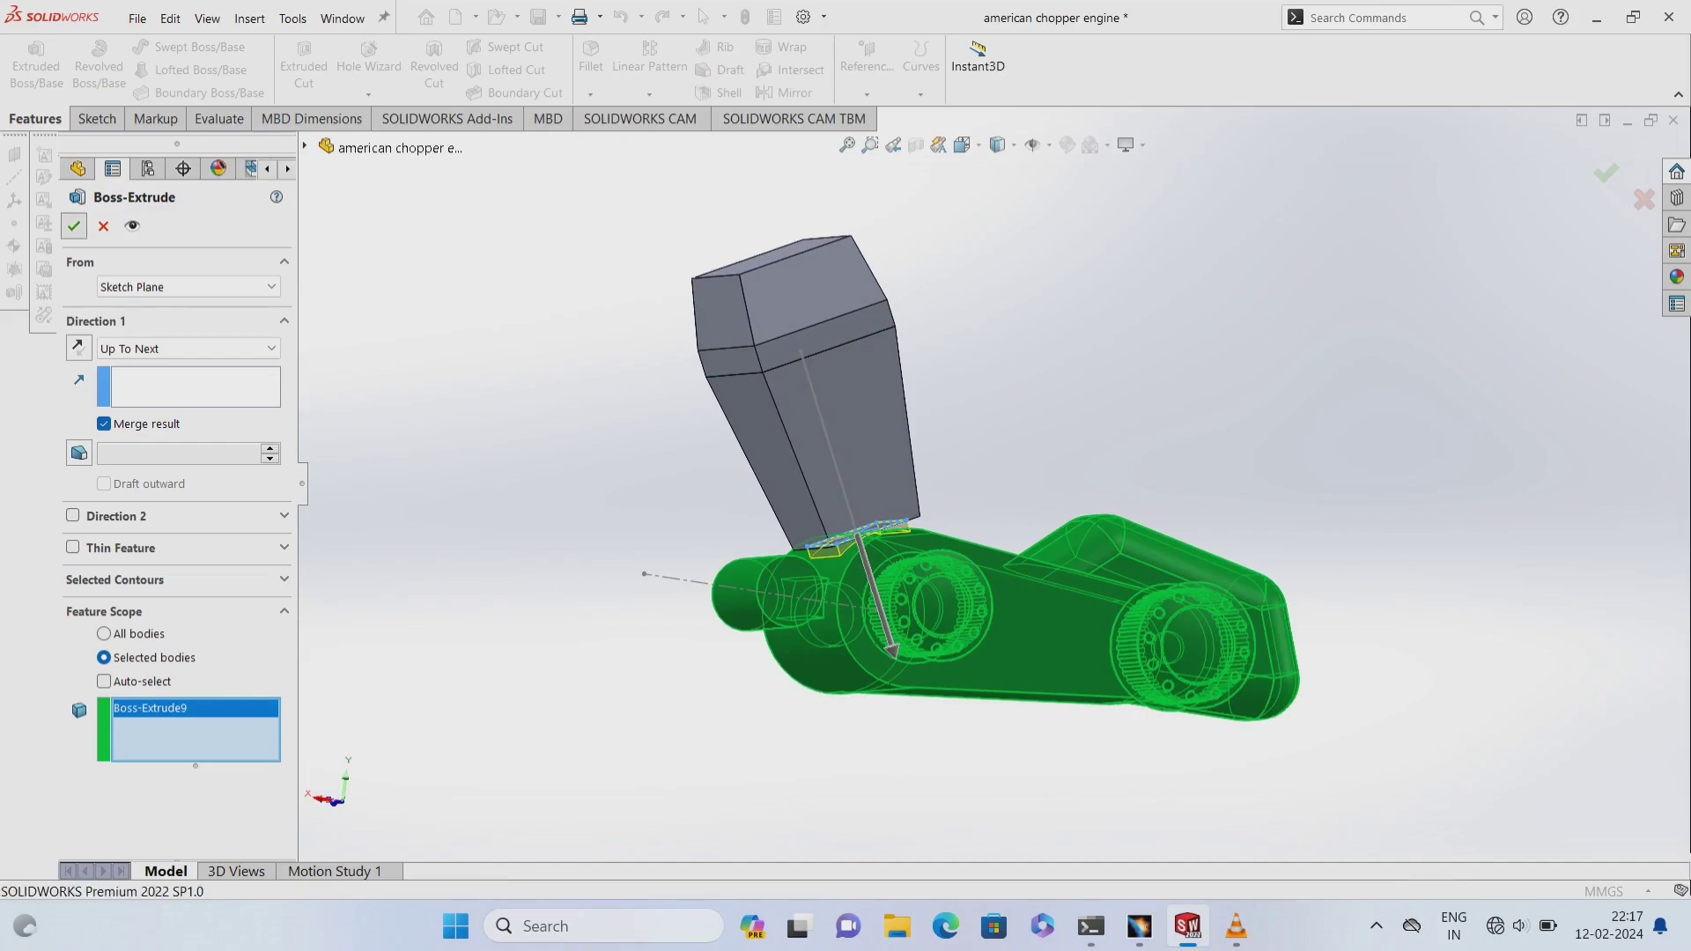
middle_click_drag(968, 529, 1012, 511)
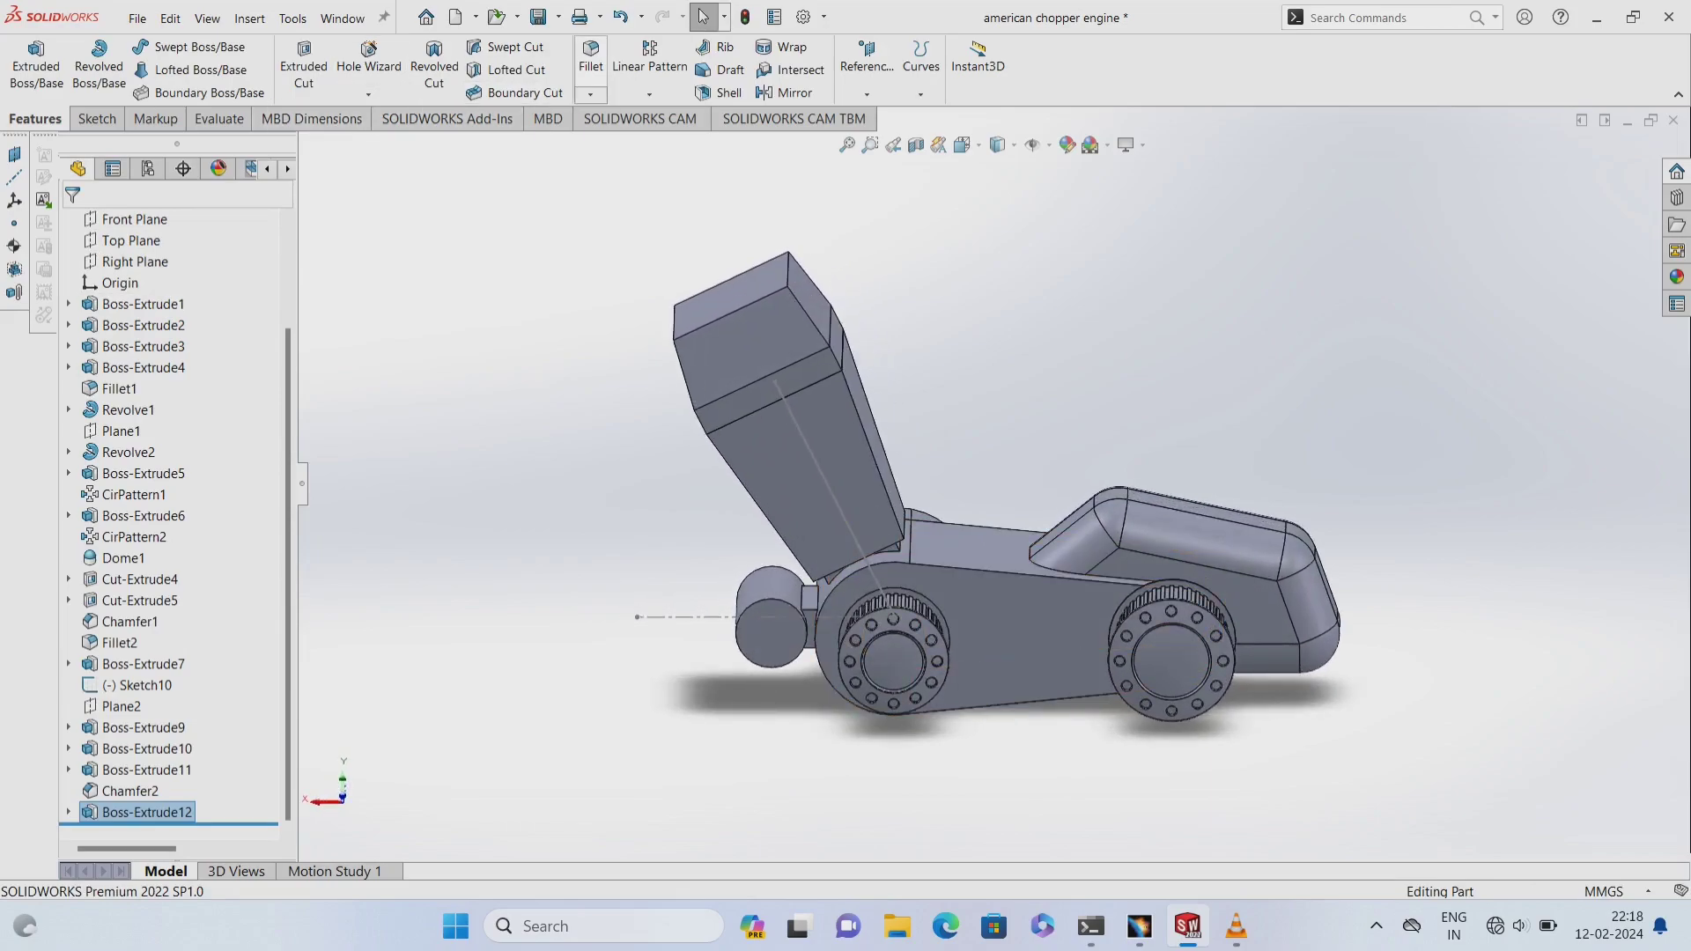
- Round the tall upper block's four long vertical edges with a 15 mm fillet (Fillet4)
left_click(591, 58)
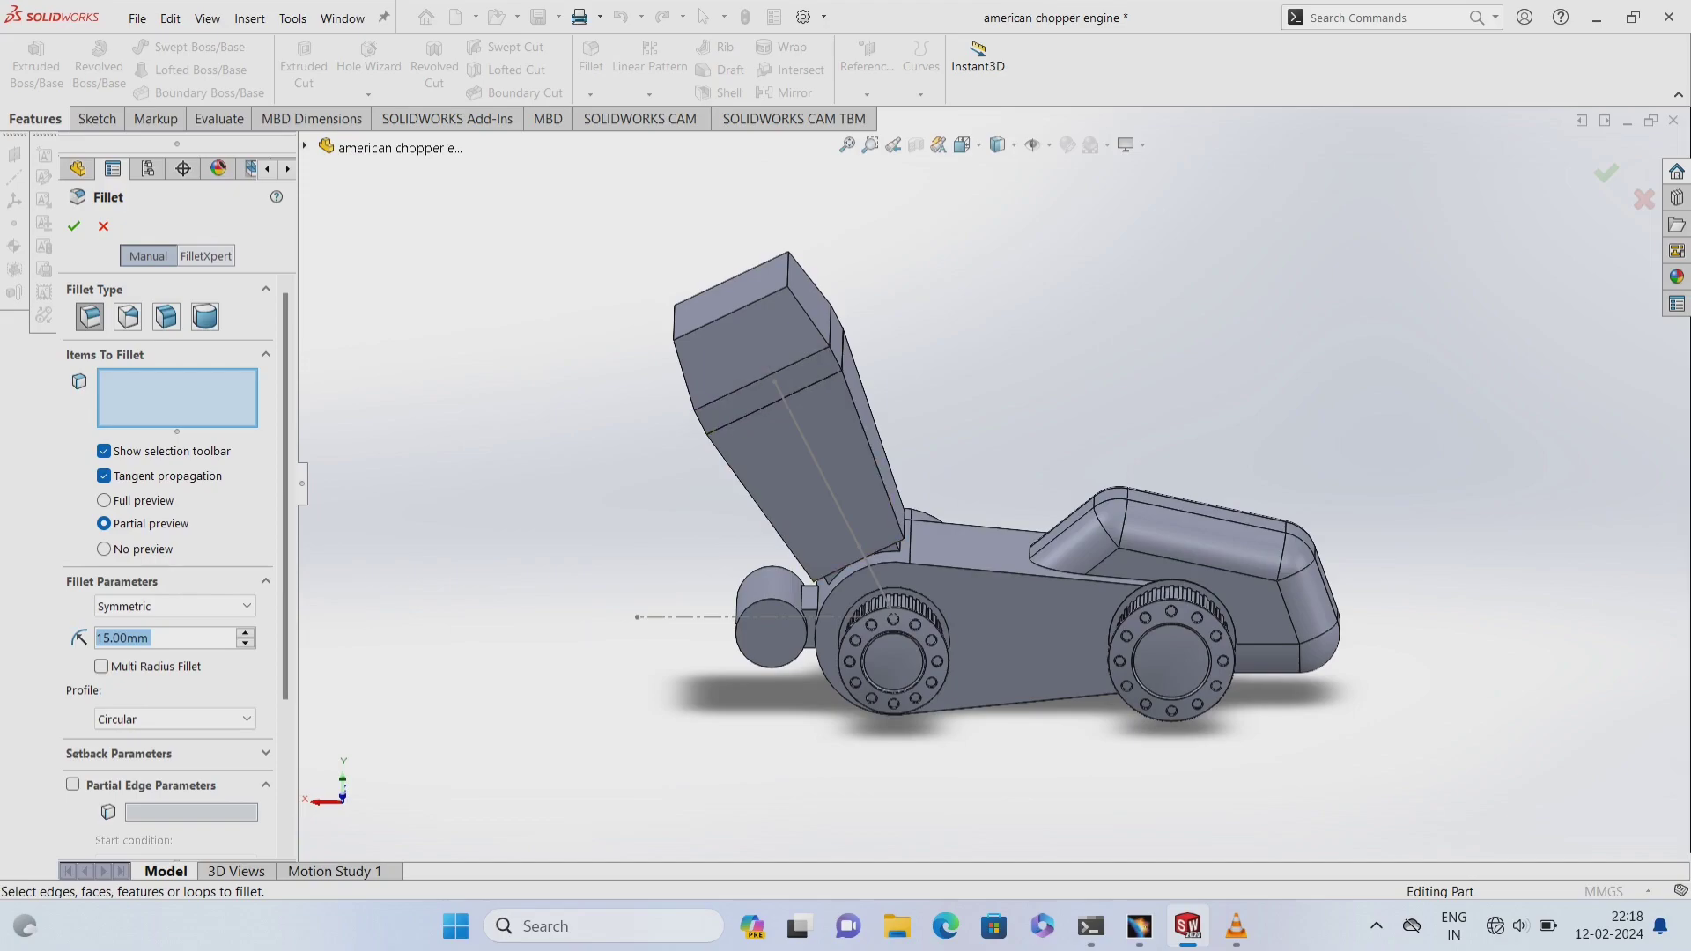
left_click(876, 480)
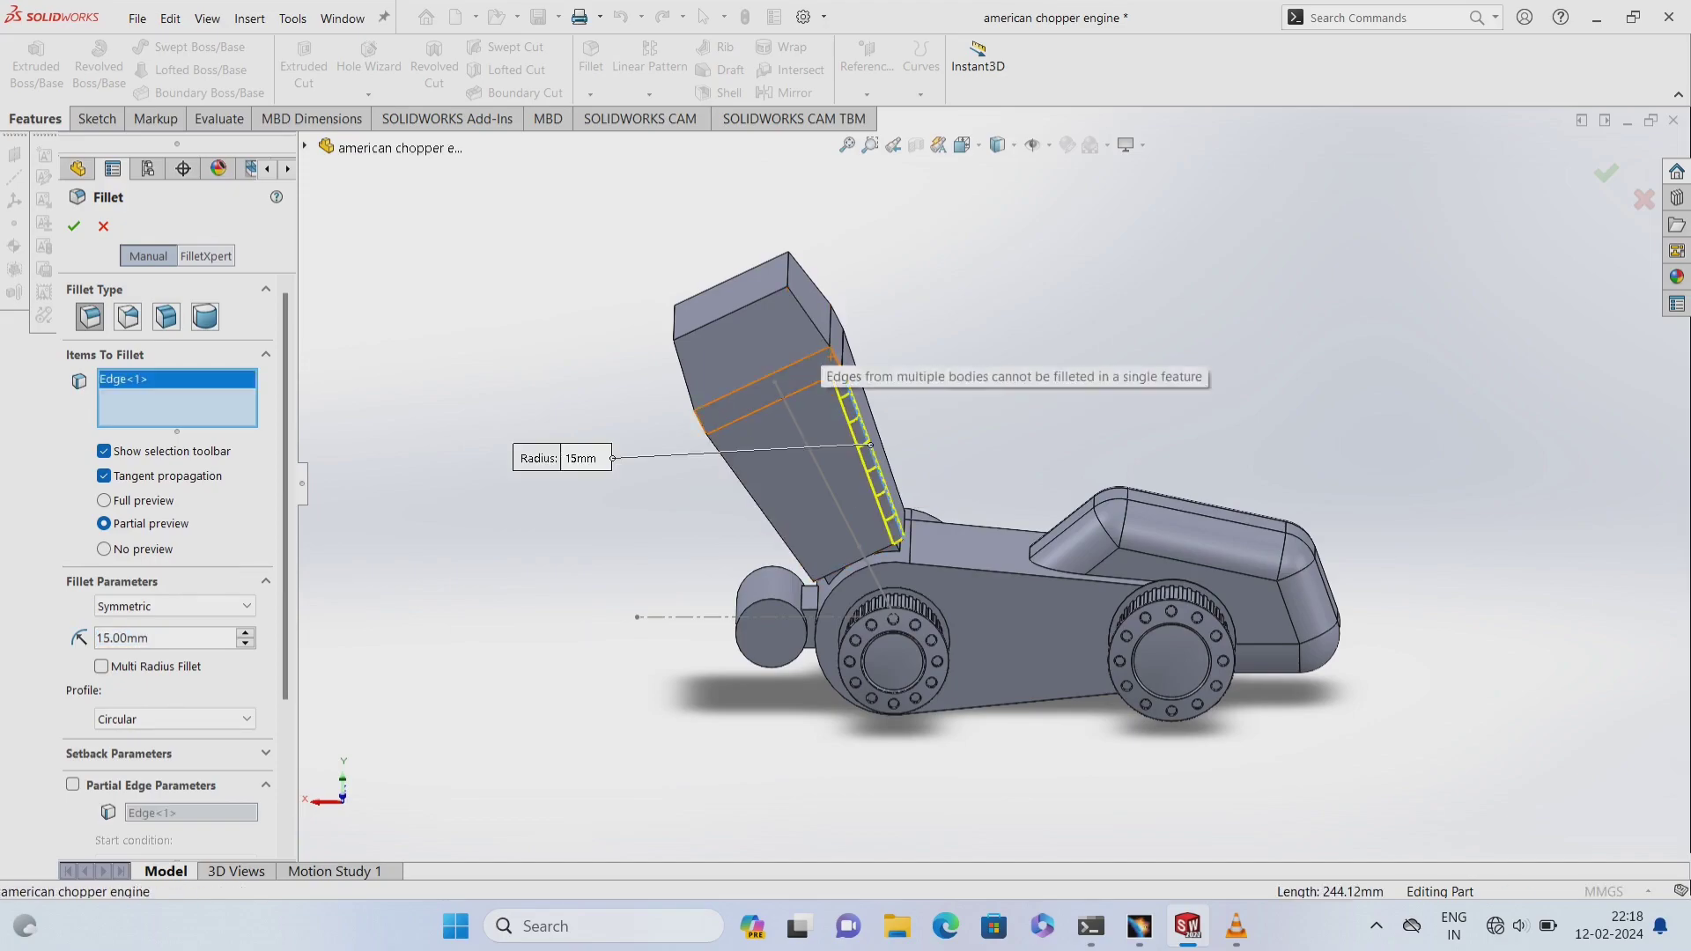
scroll(833, 362, "down", 3)
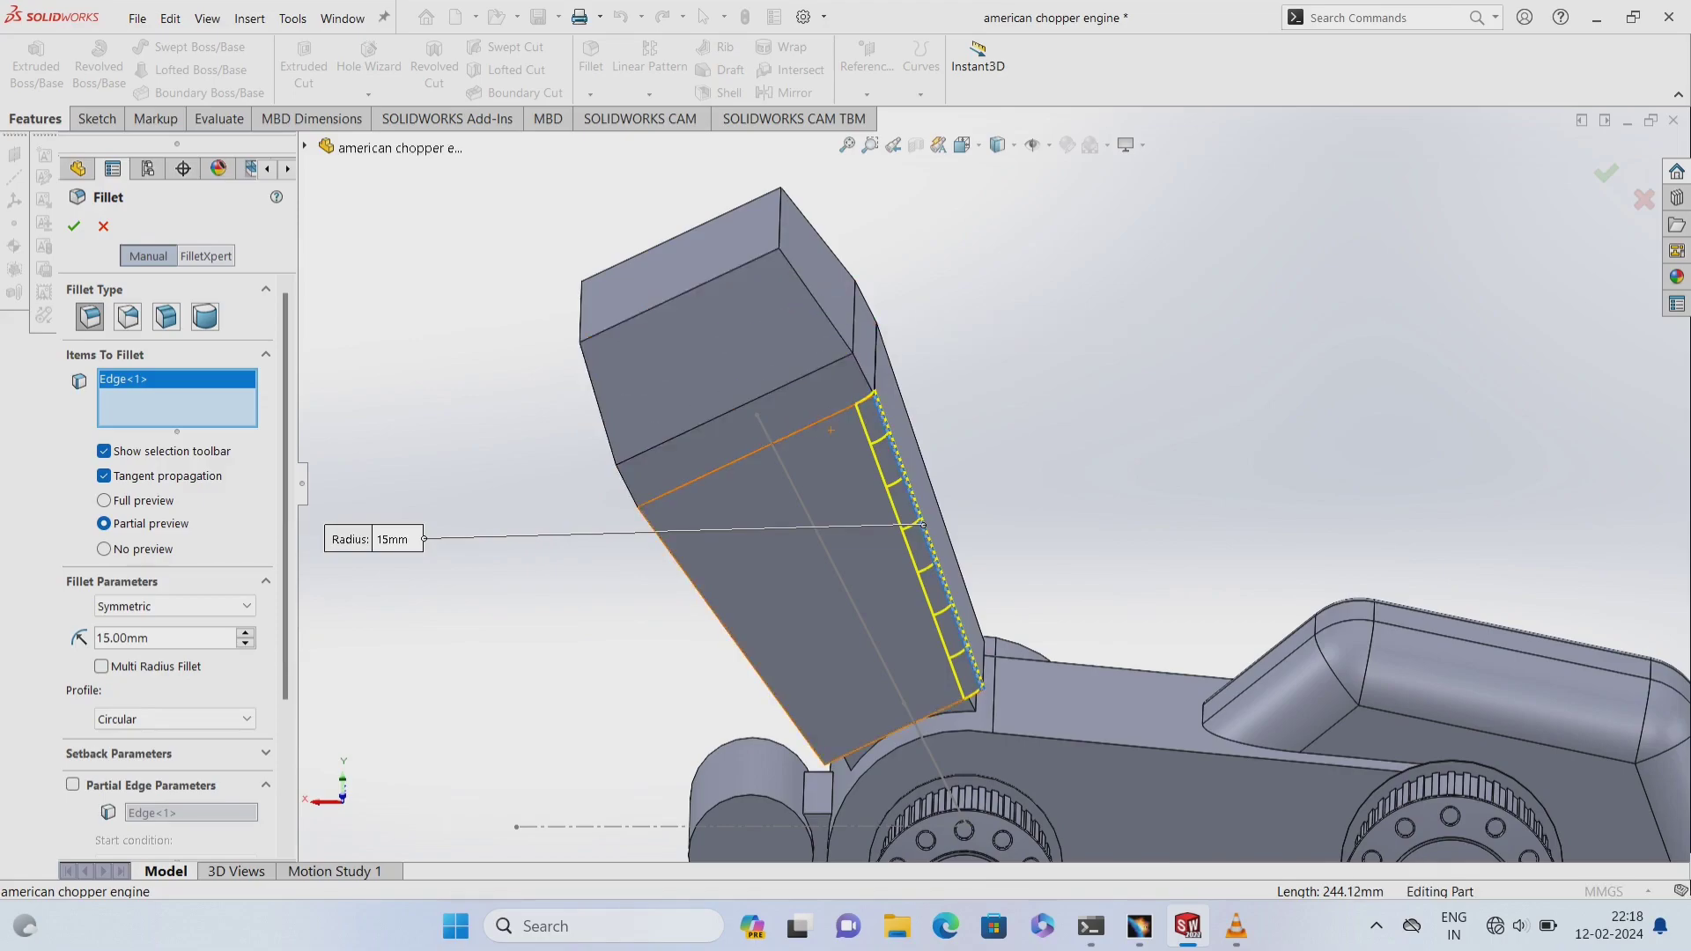
left_click(717, 621)
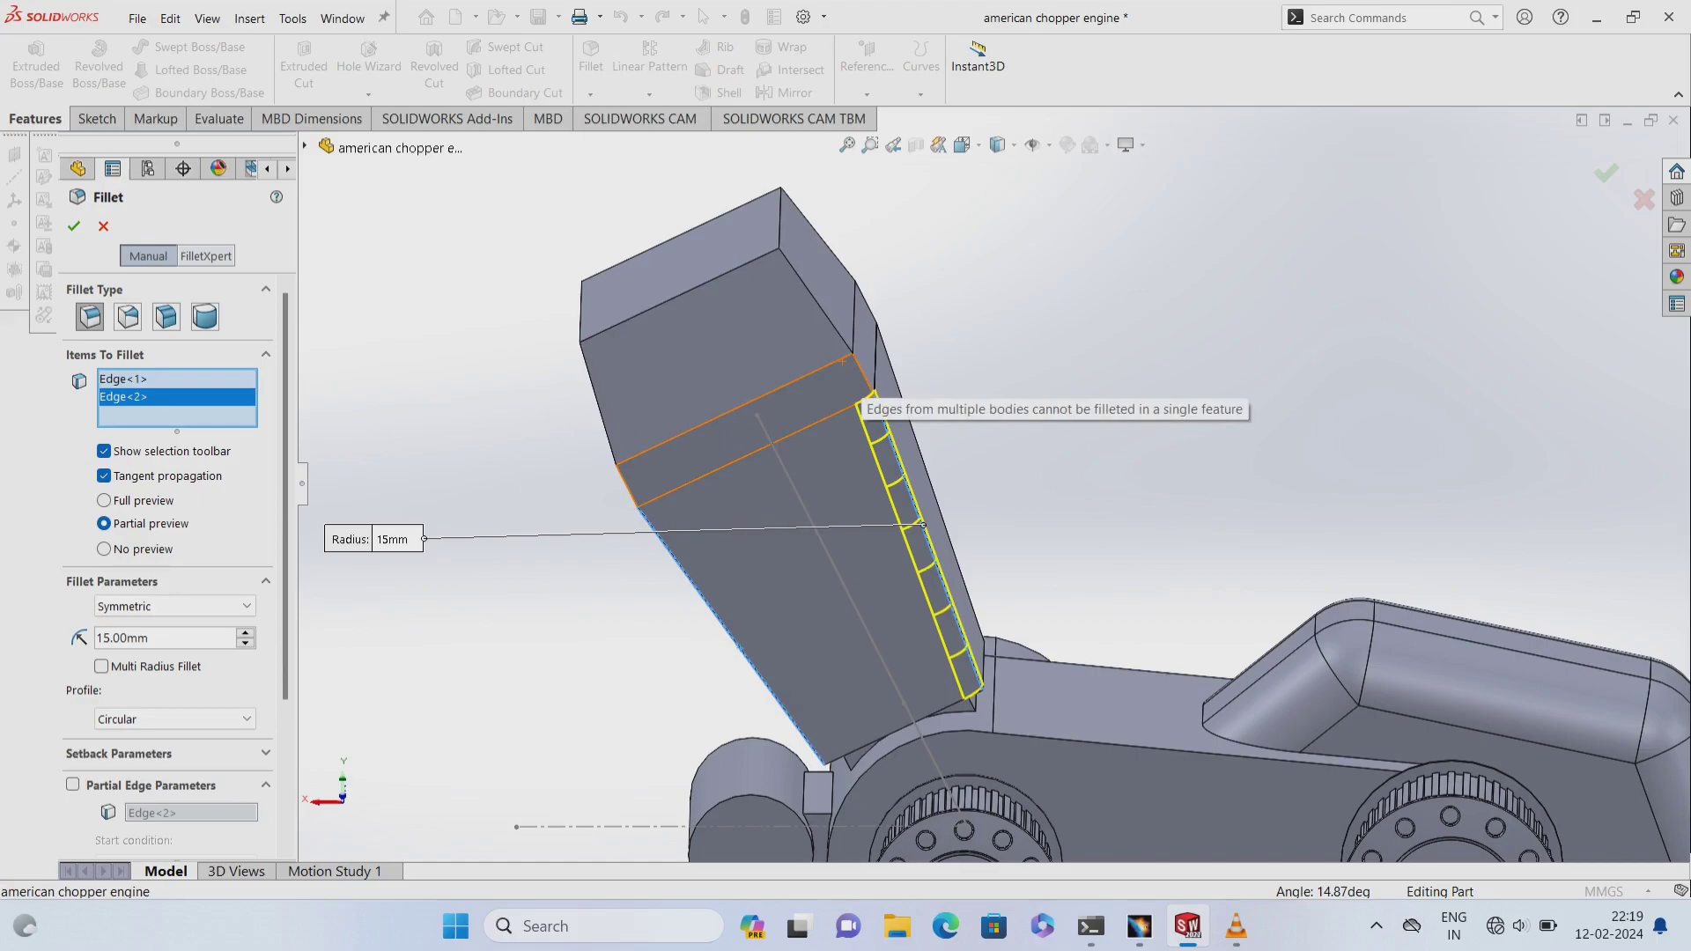
middle_click_drag(880, 396, 792, 440)
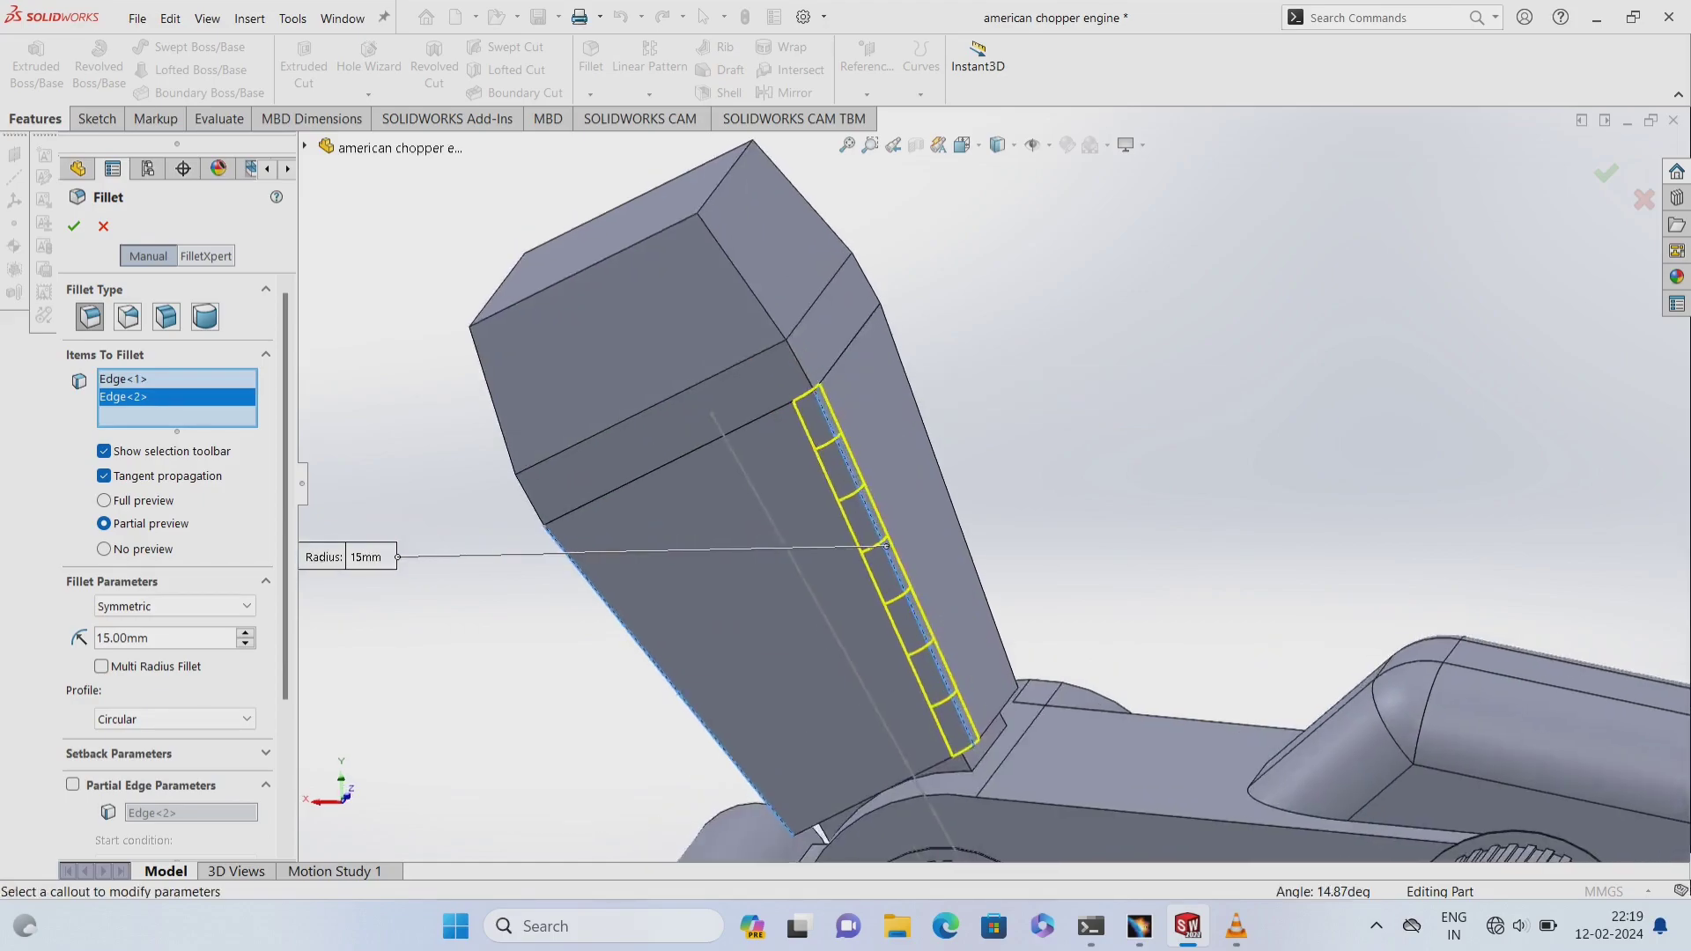
left_click(951, 493)
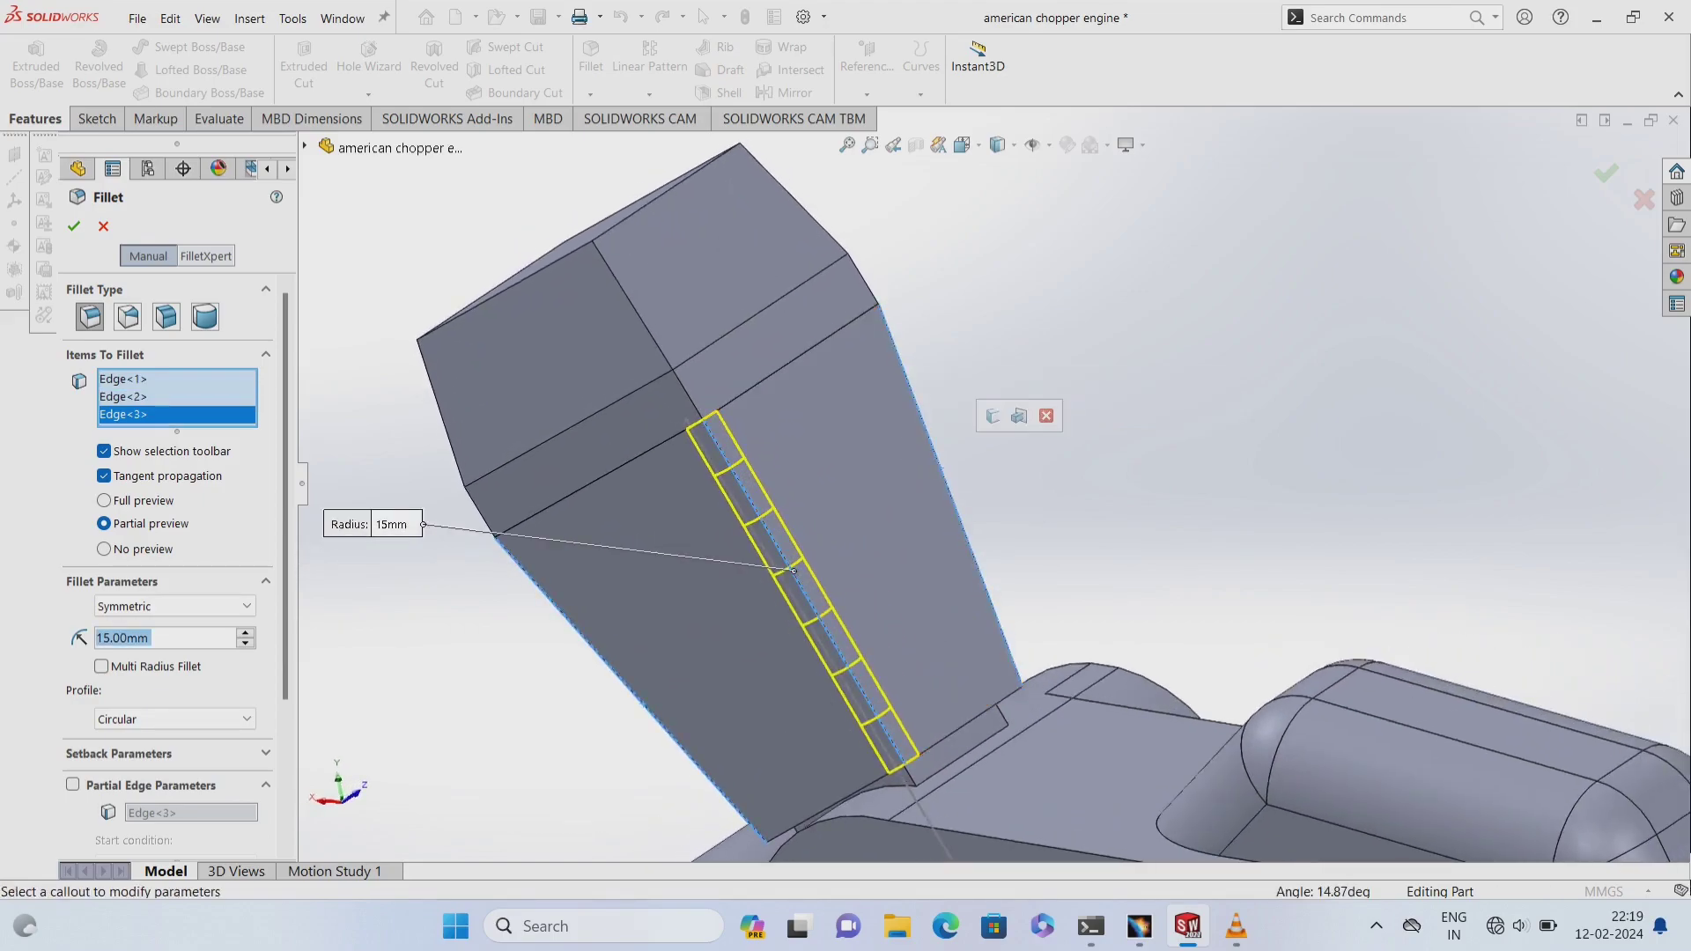
middle_click_drag(941, 467, 957, 507)
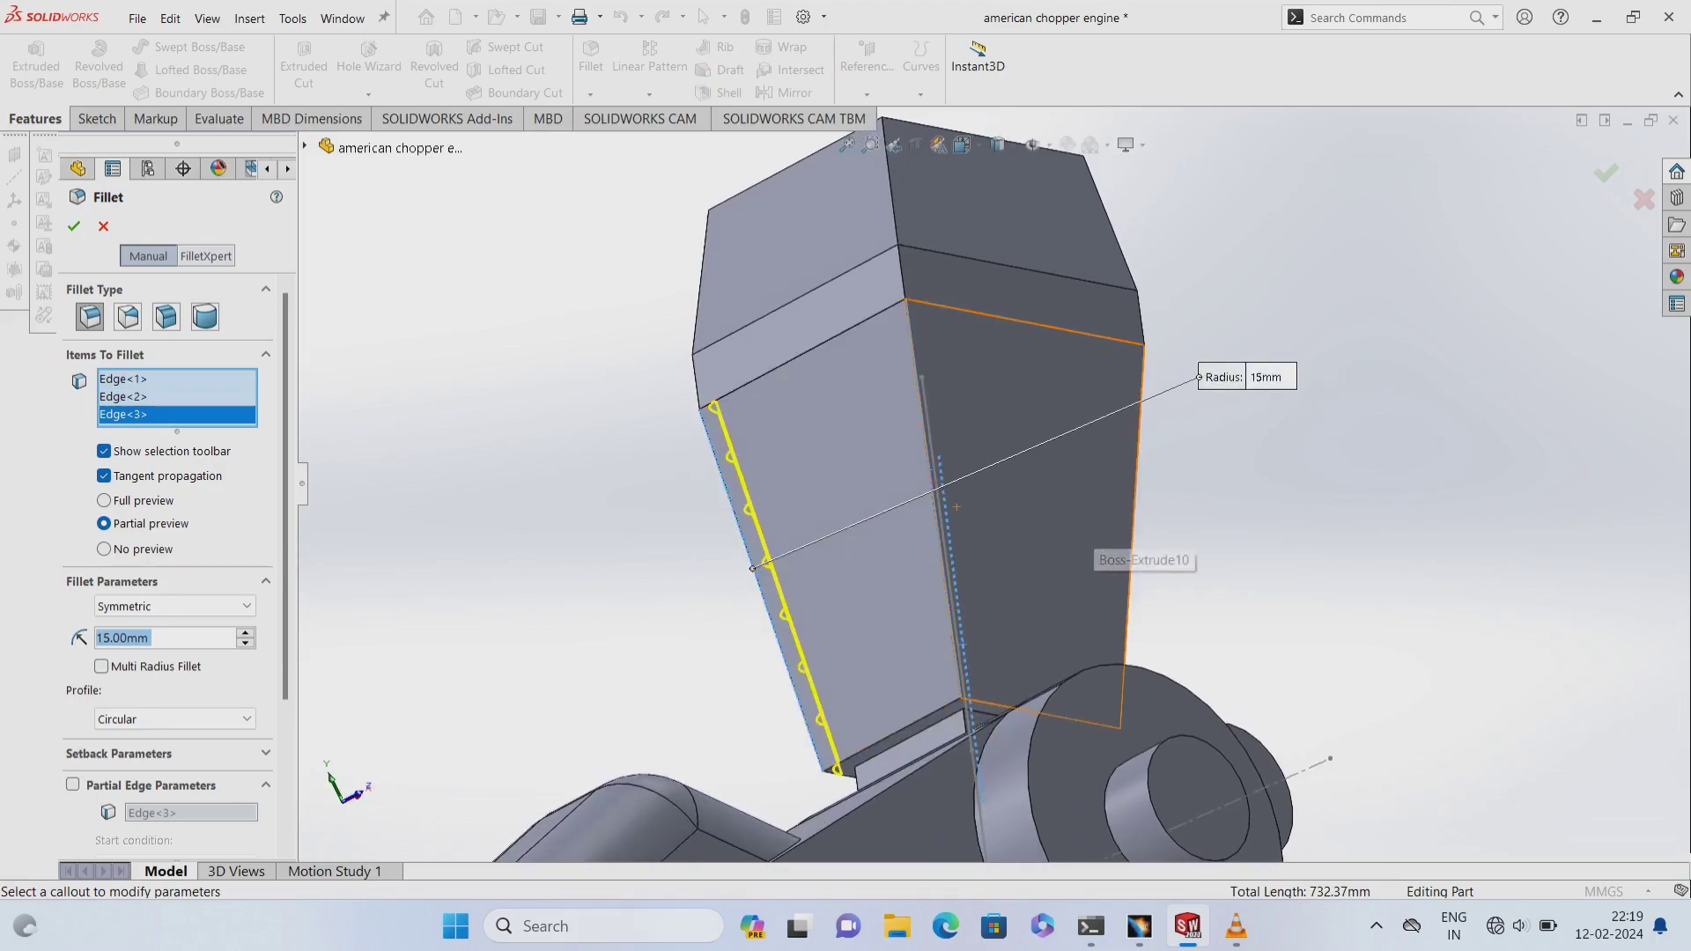
left_click(1134, 555)
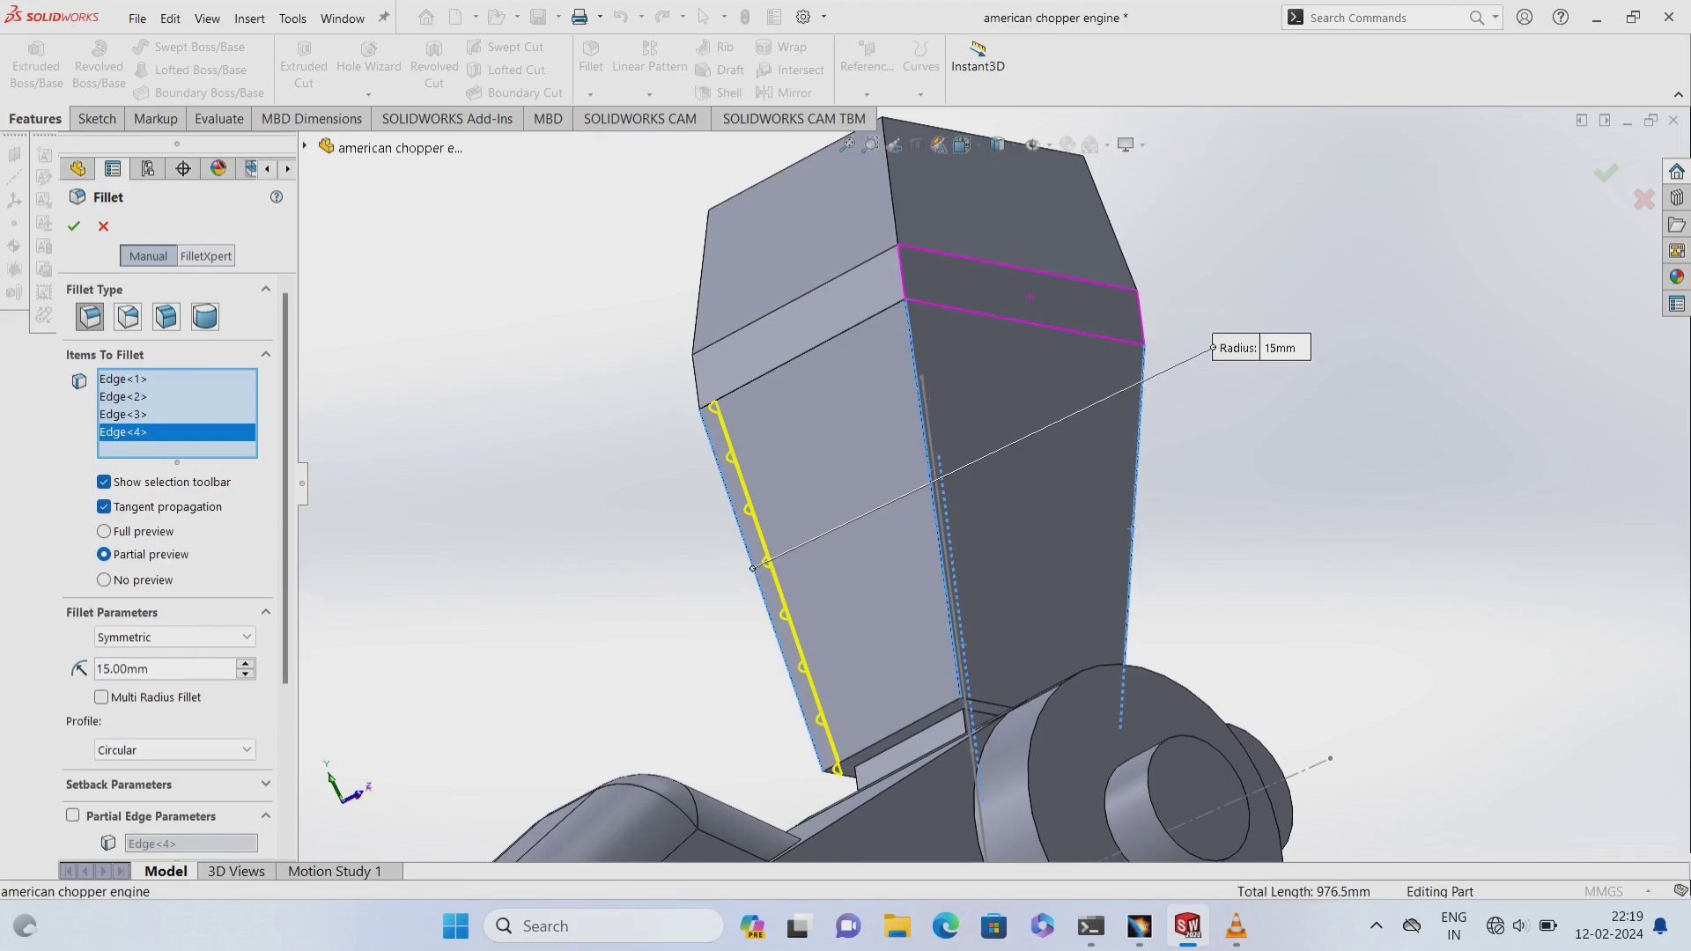
middle_click_drag(903, 290, 977, 299)
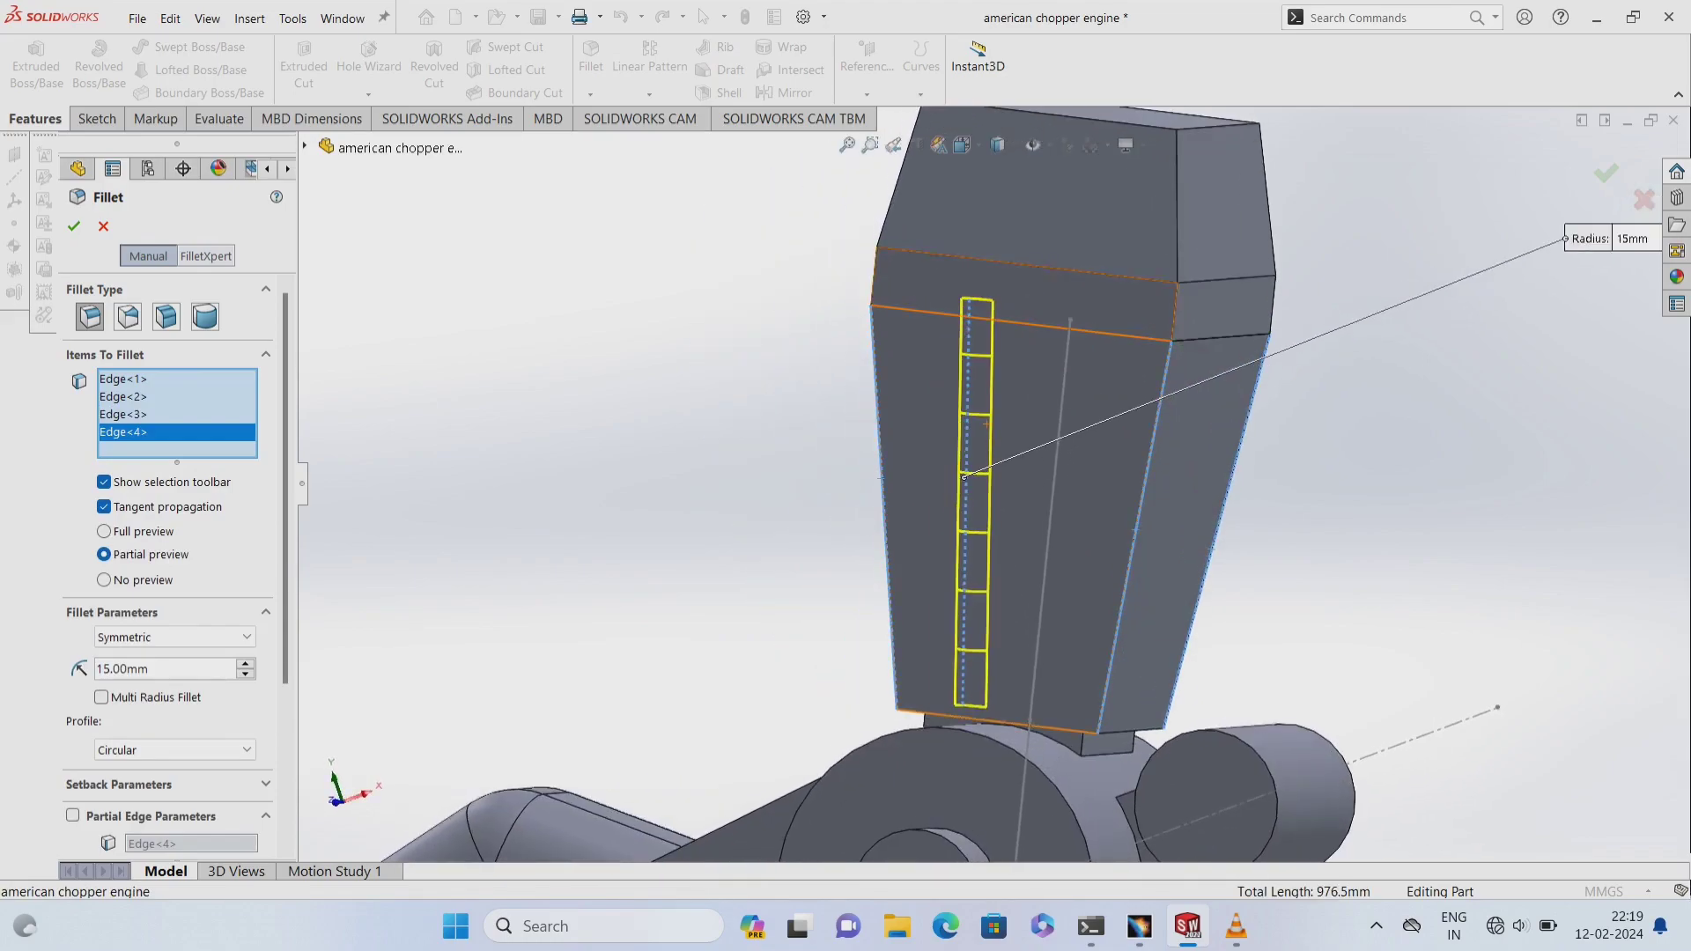
left_click(1171, 257)
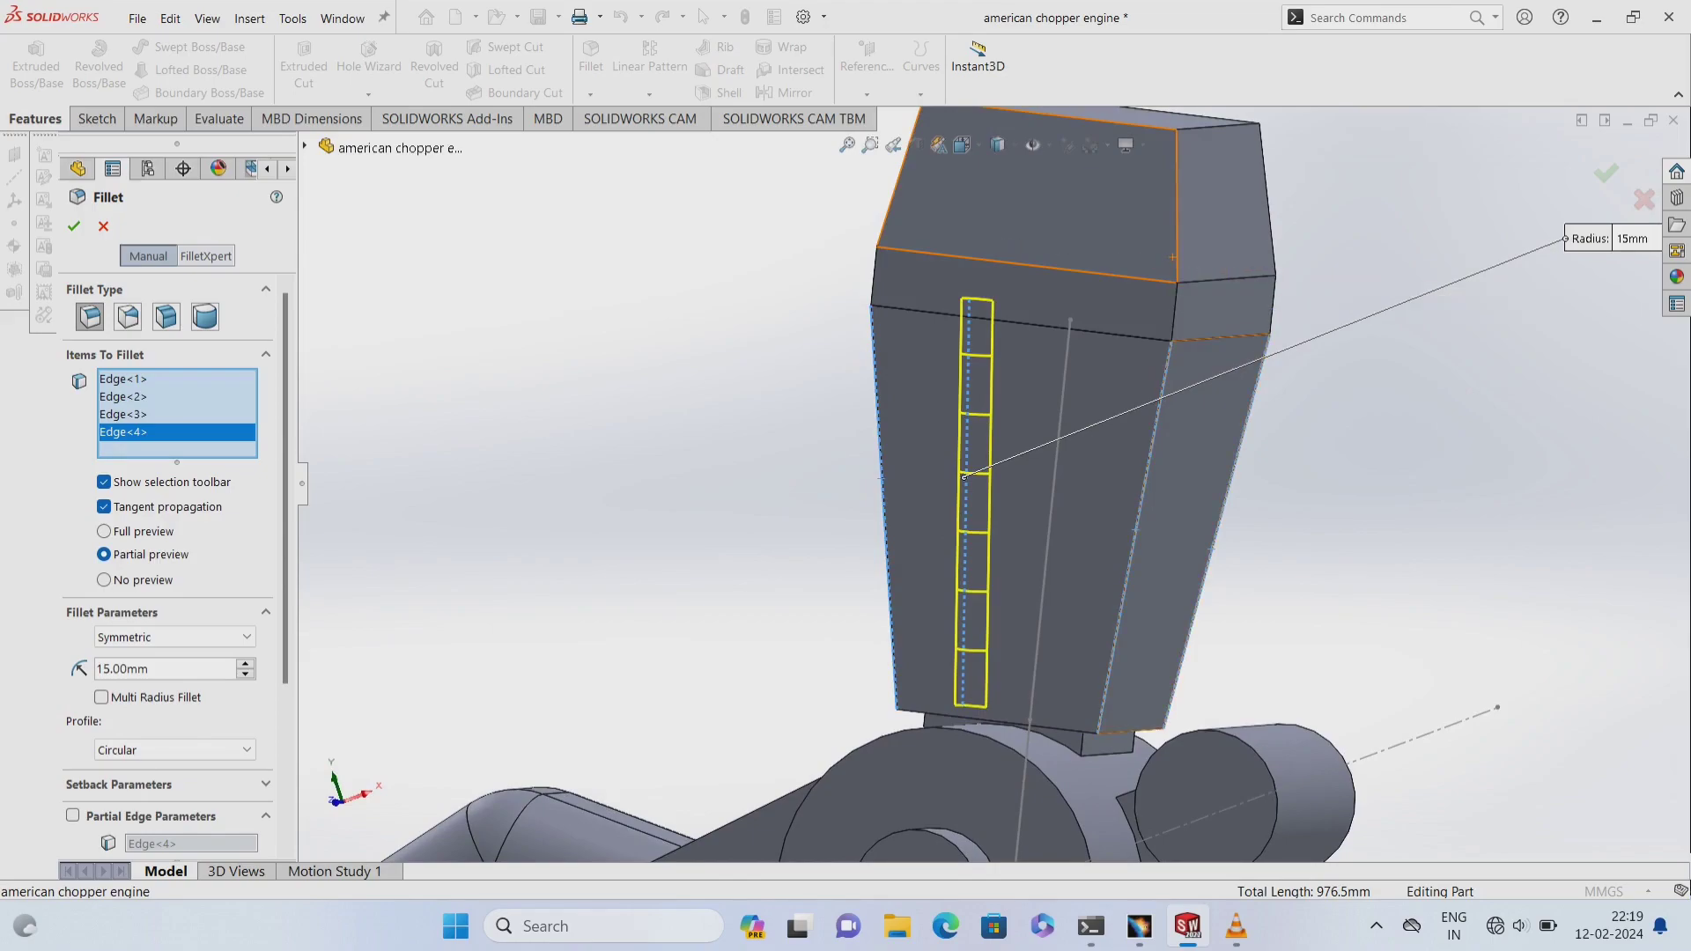
key("Return")
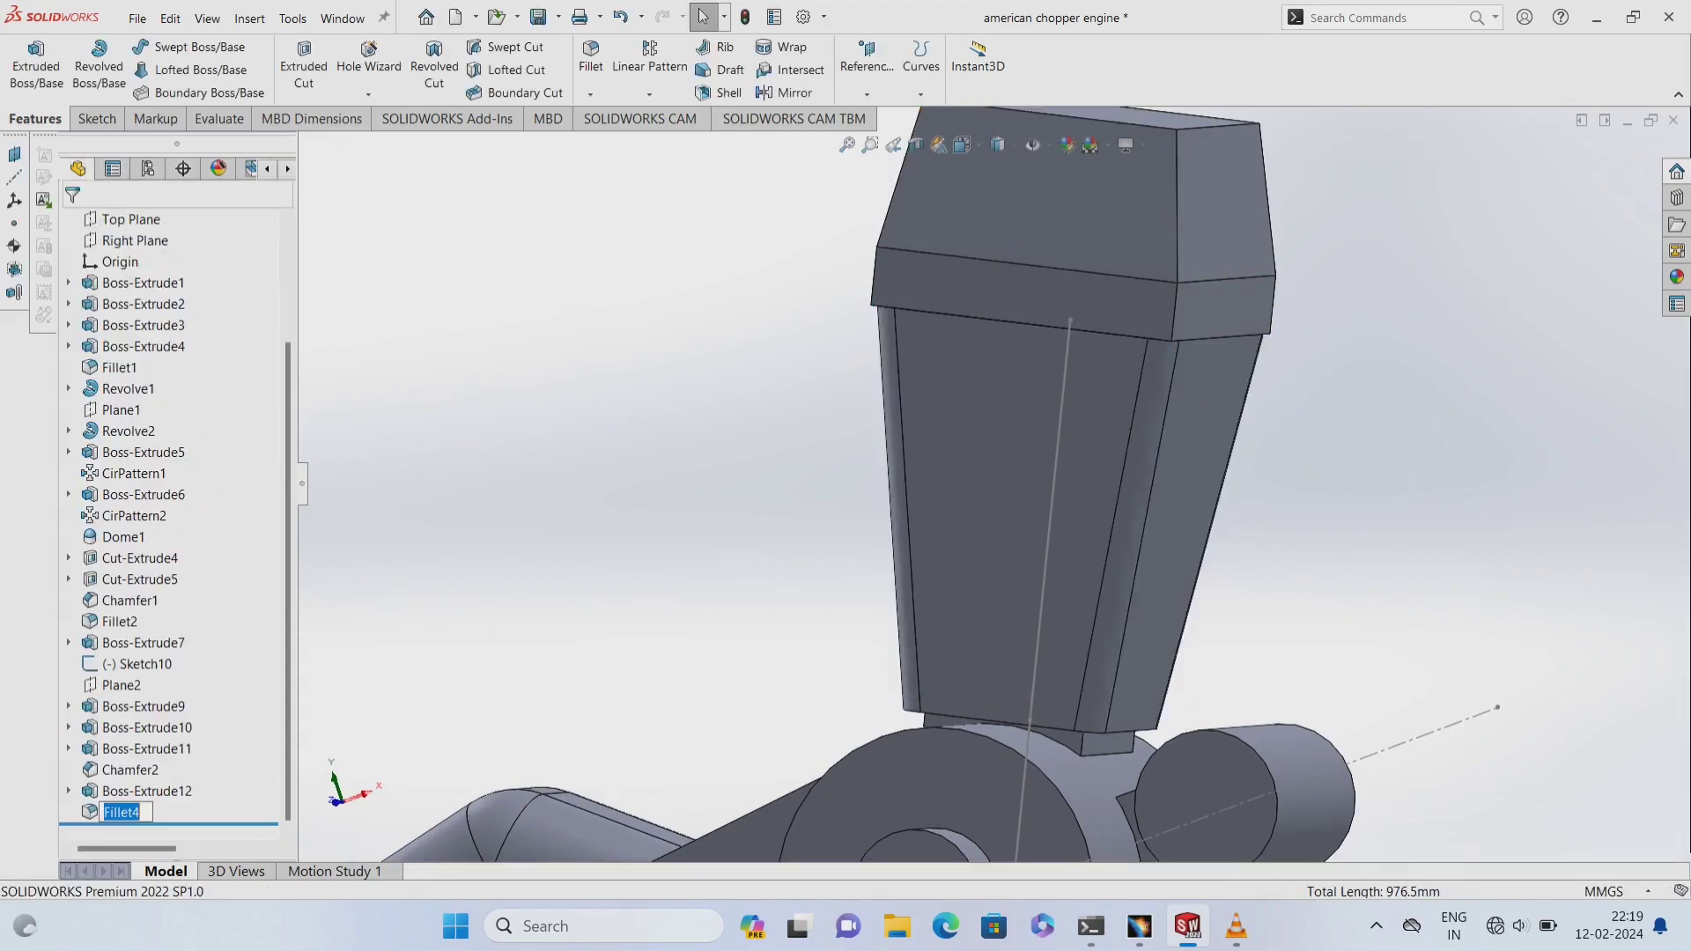
- Start a 15 mm fillet on the upper block's top edges and left-face edges
middle_click_drag(1057, 485, 986, 467)
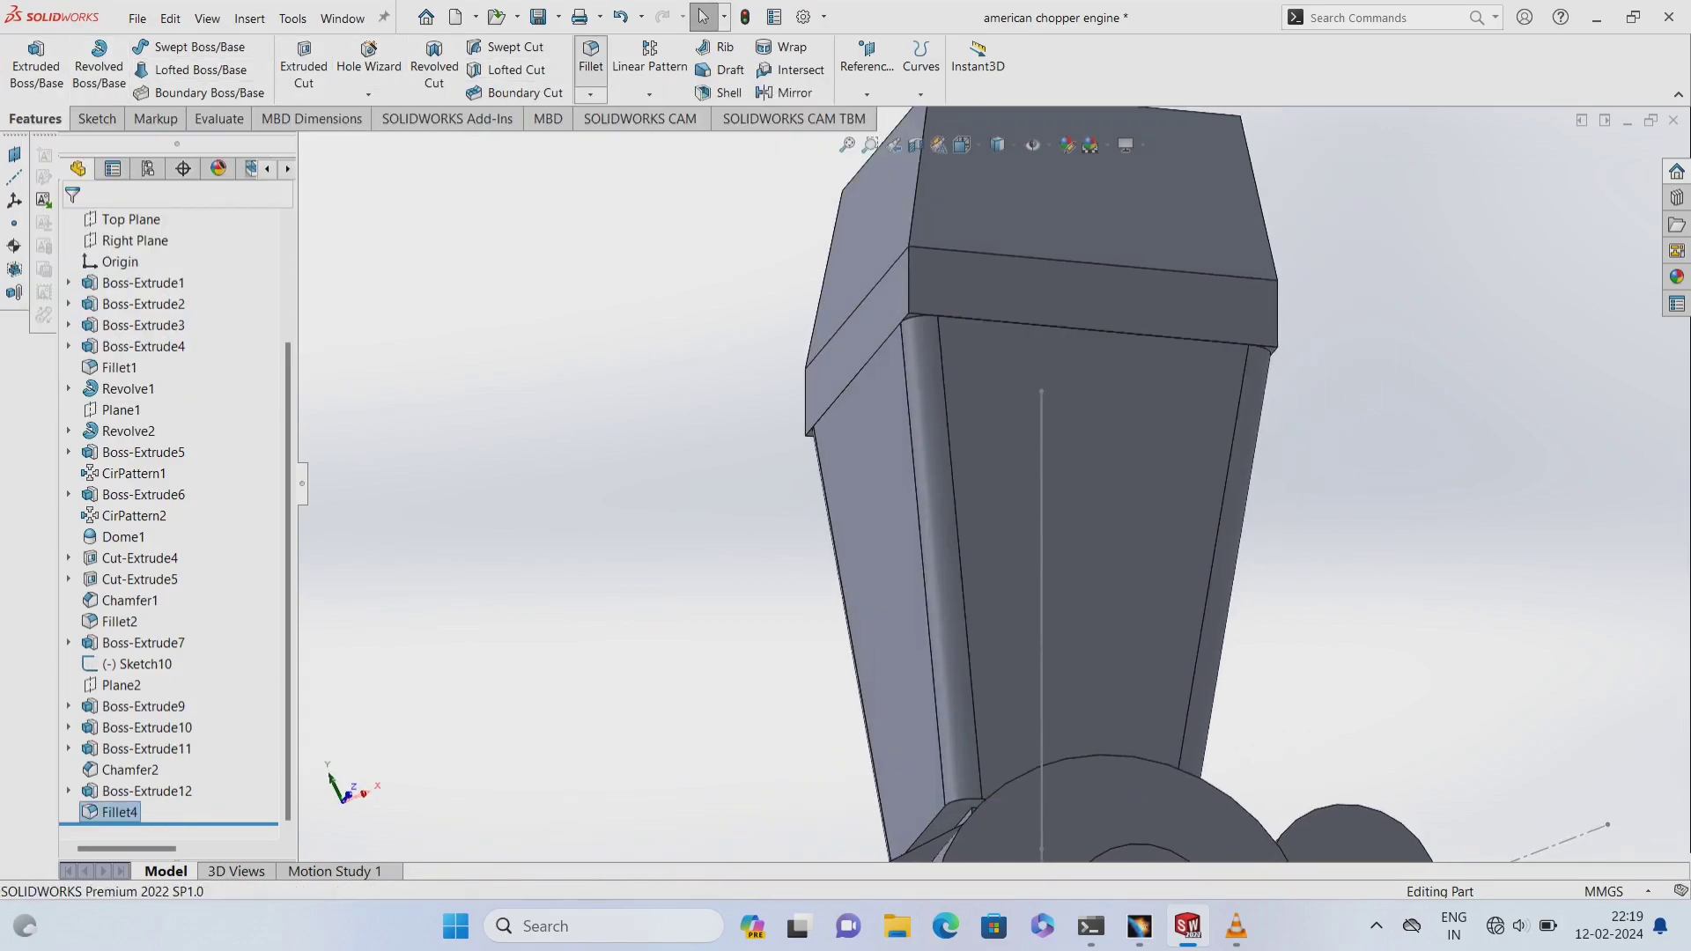
left_click(590, 62)
left_click(909, 281)
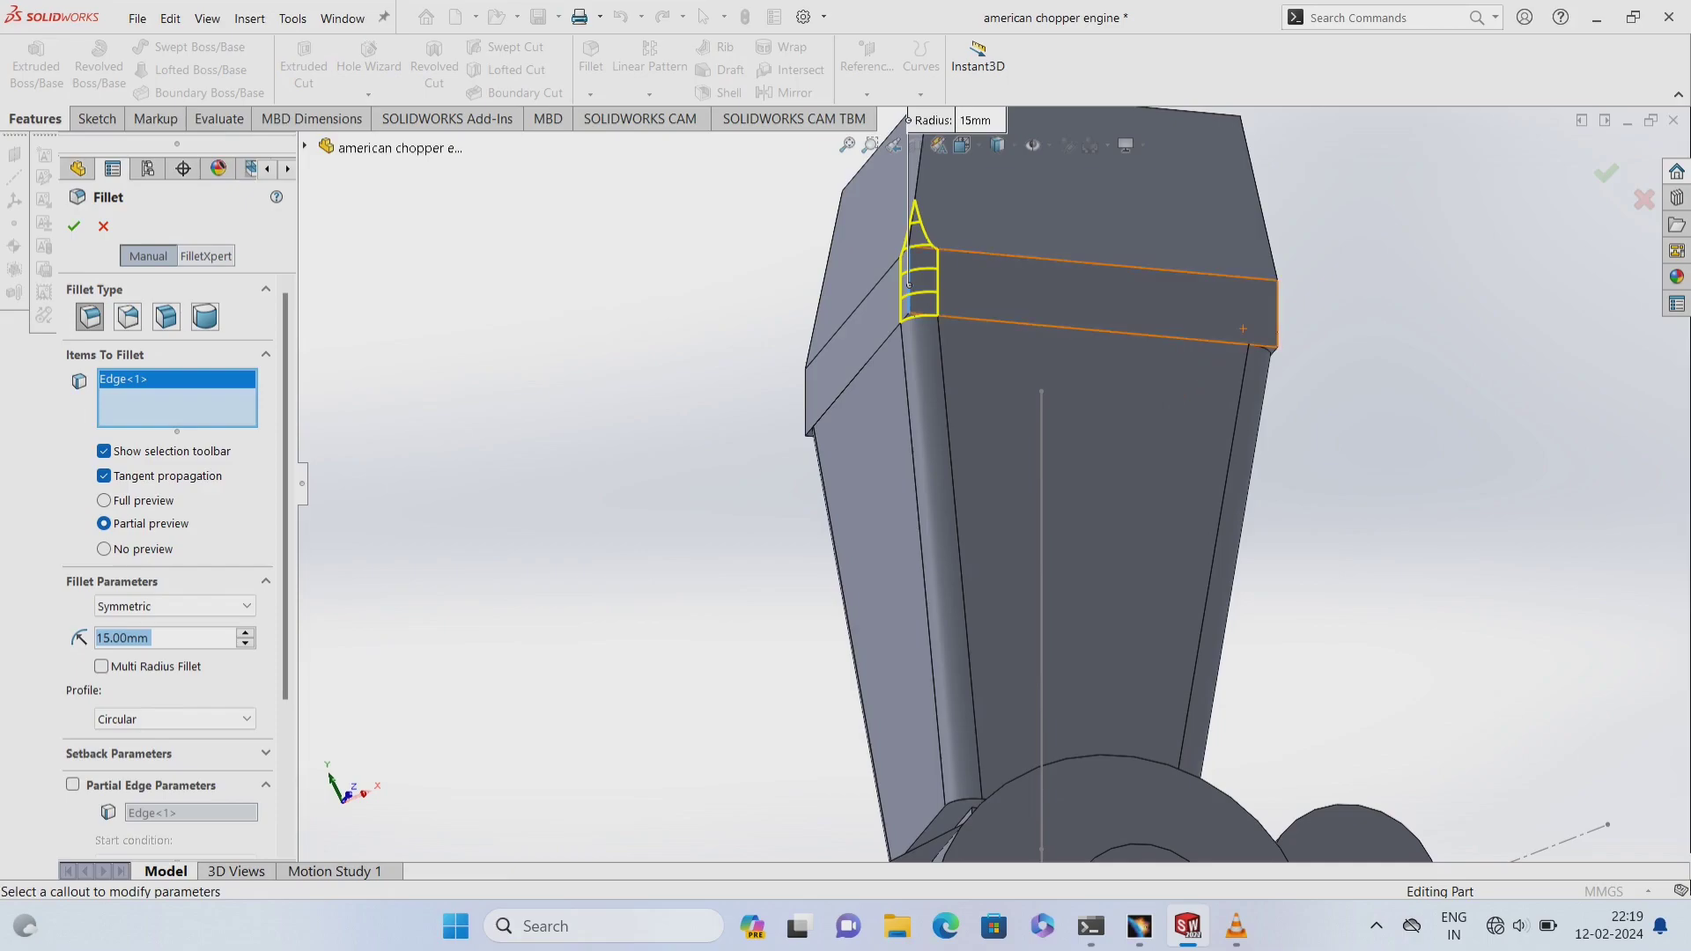
left_click(1275, 291)
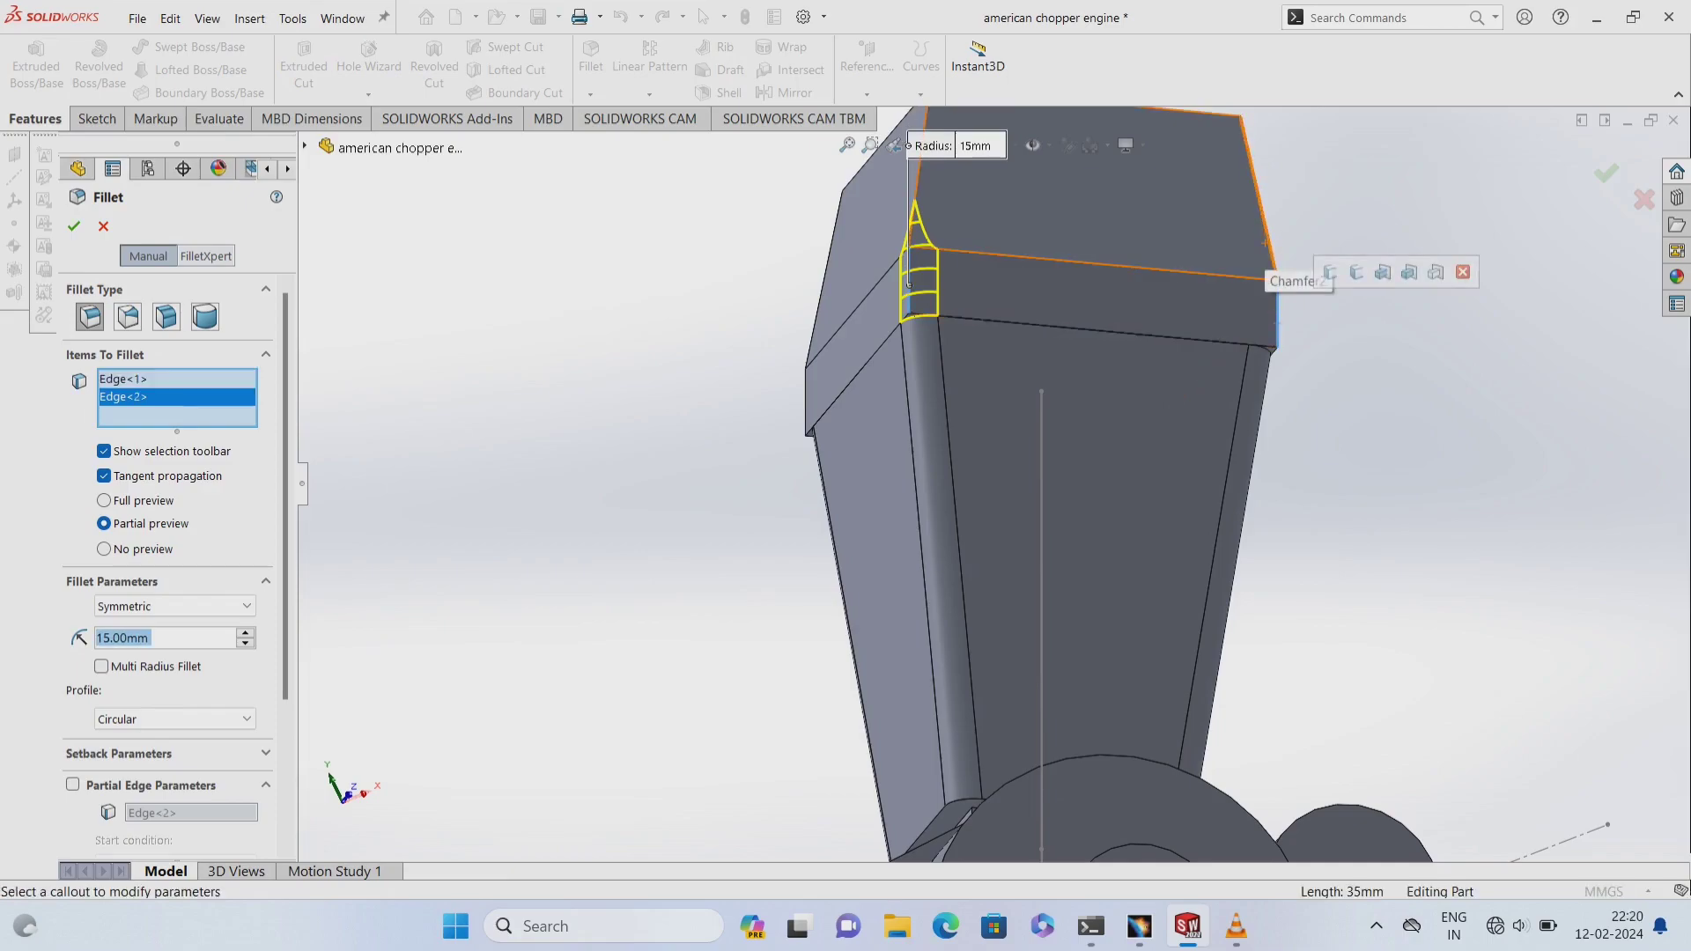
left_click(1260, 224)
middle_click_drag(1012, 529, 1189, 528)
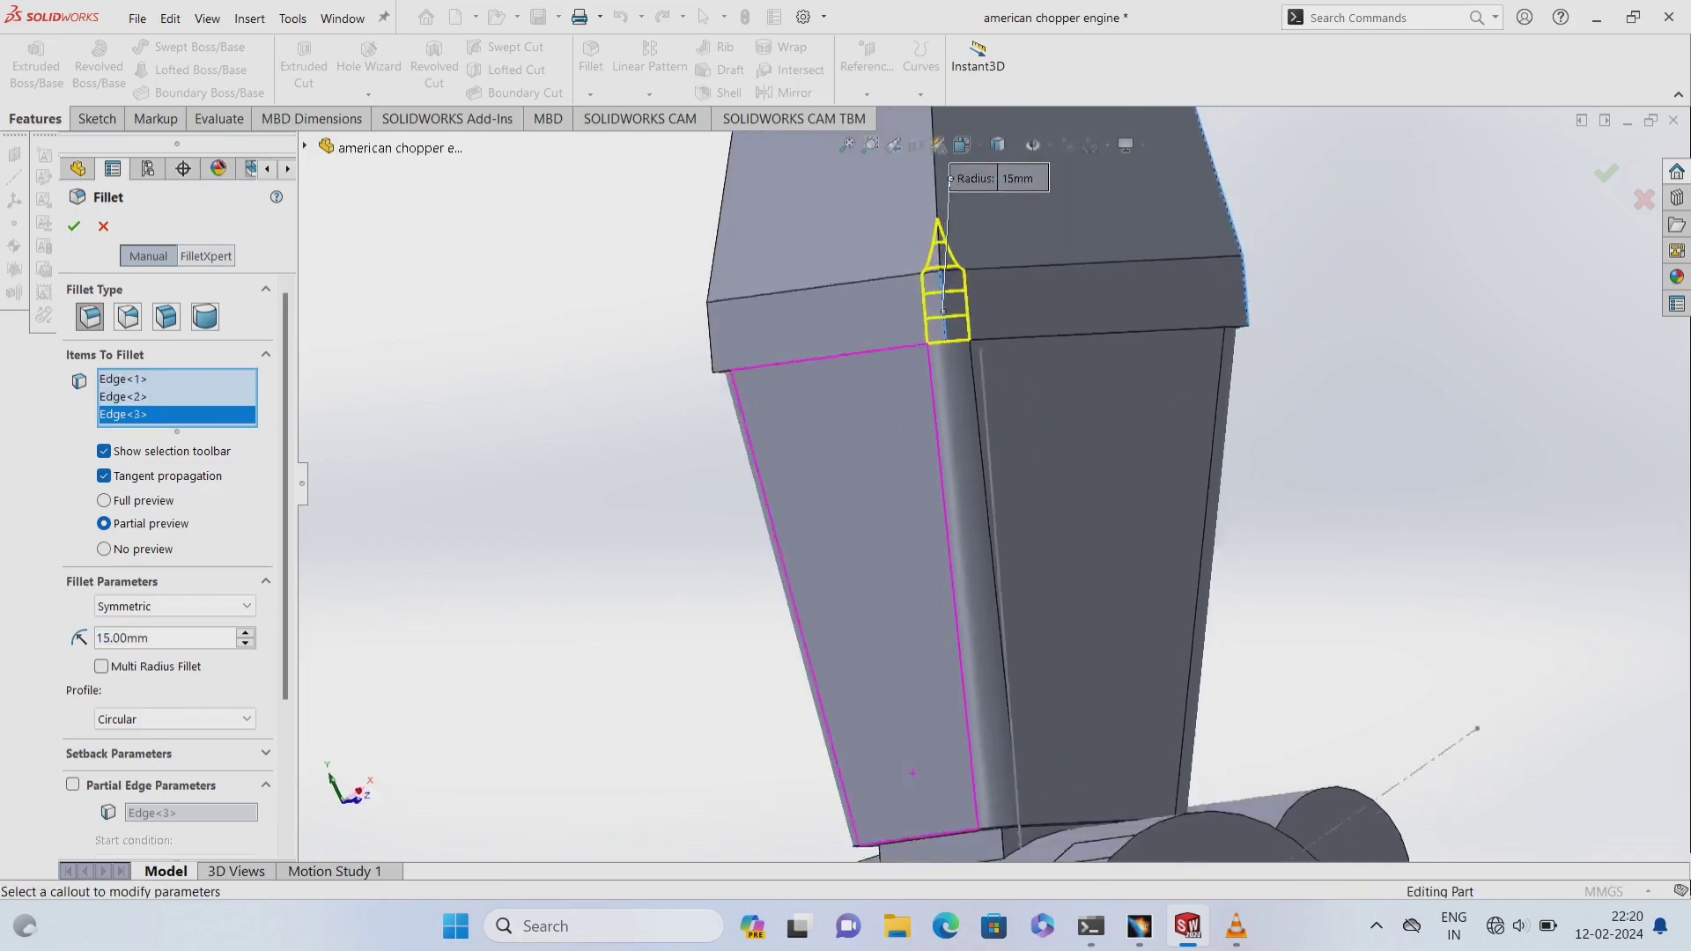
left_click(819, 288)
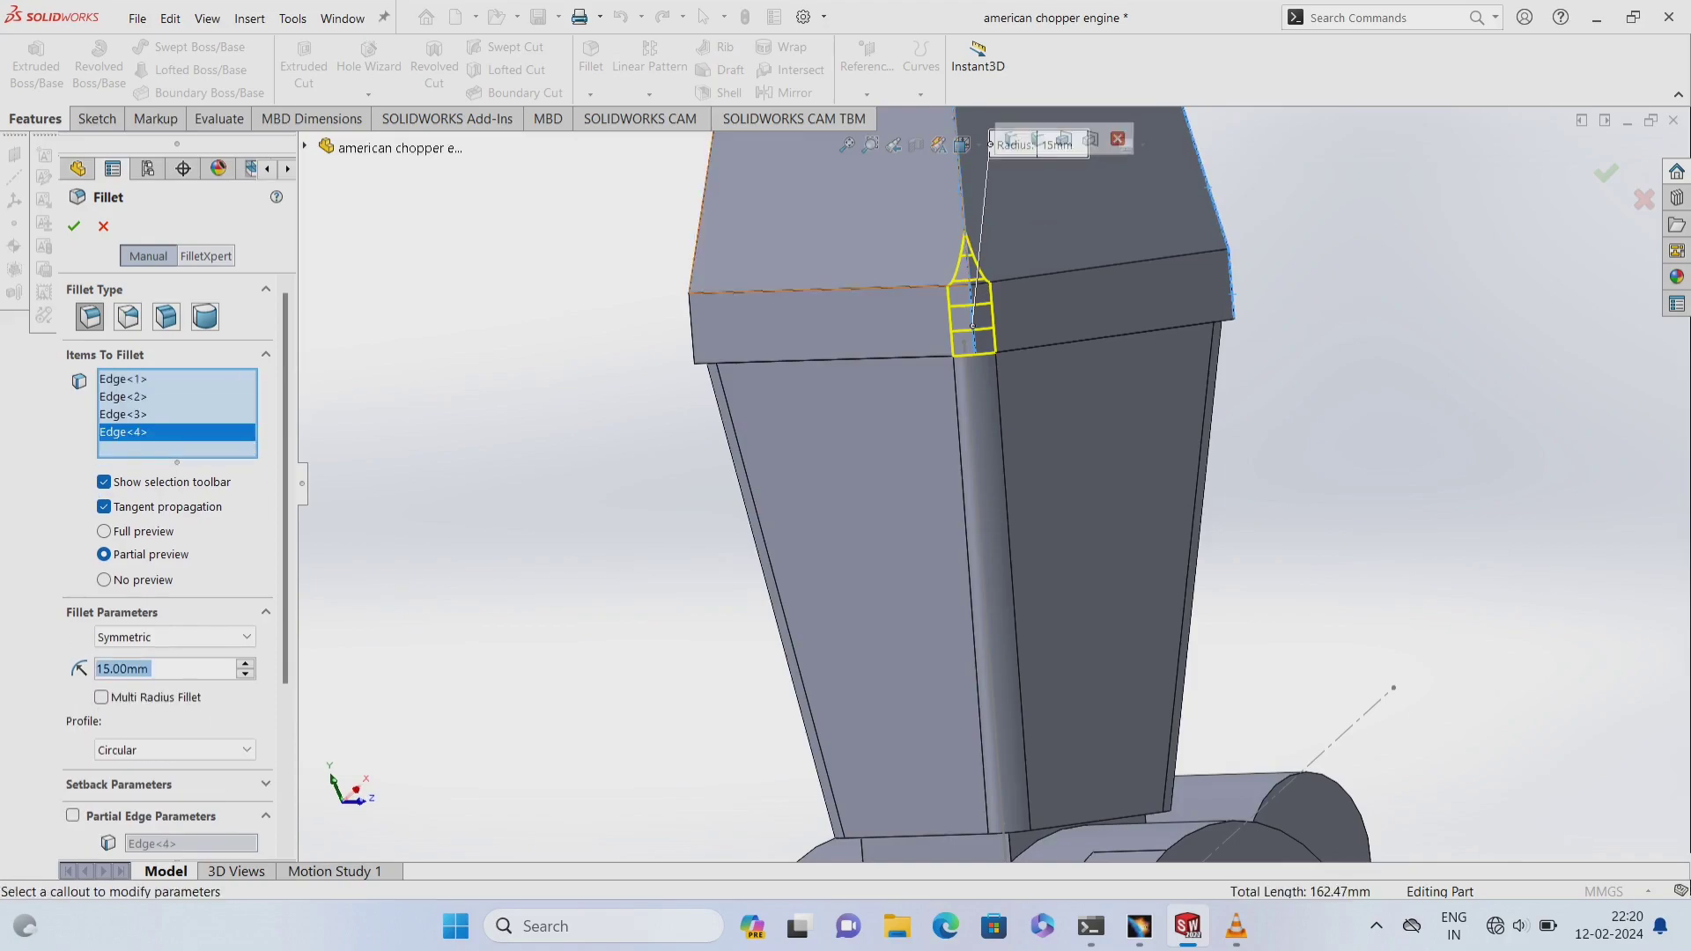
left_click(776, 590)
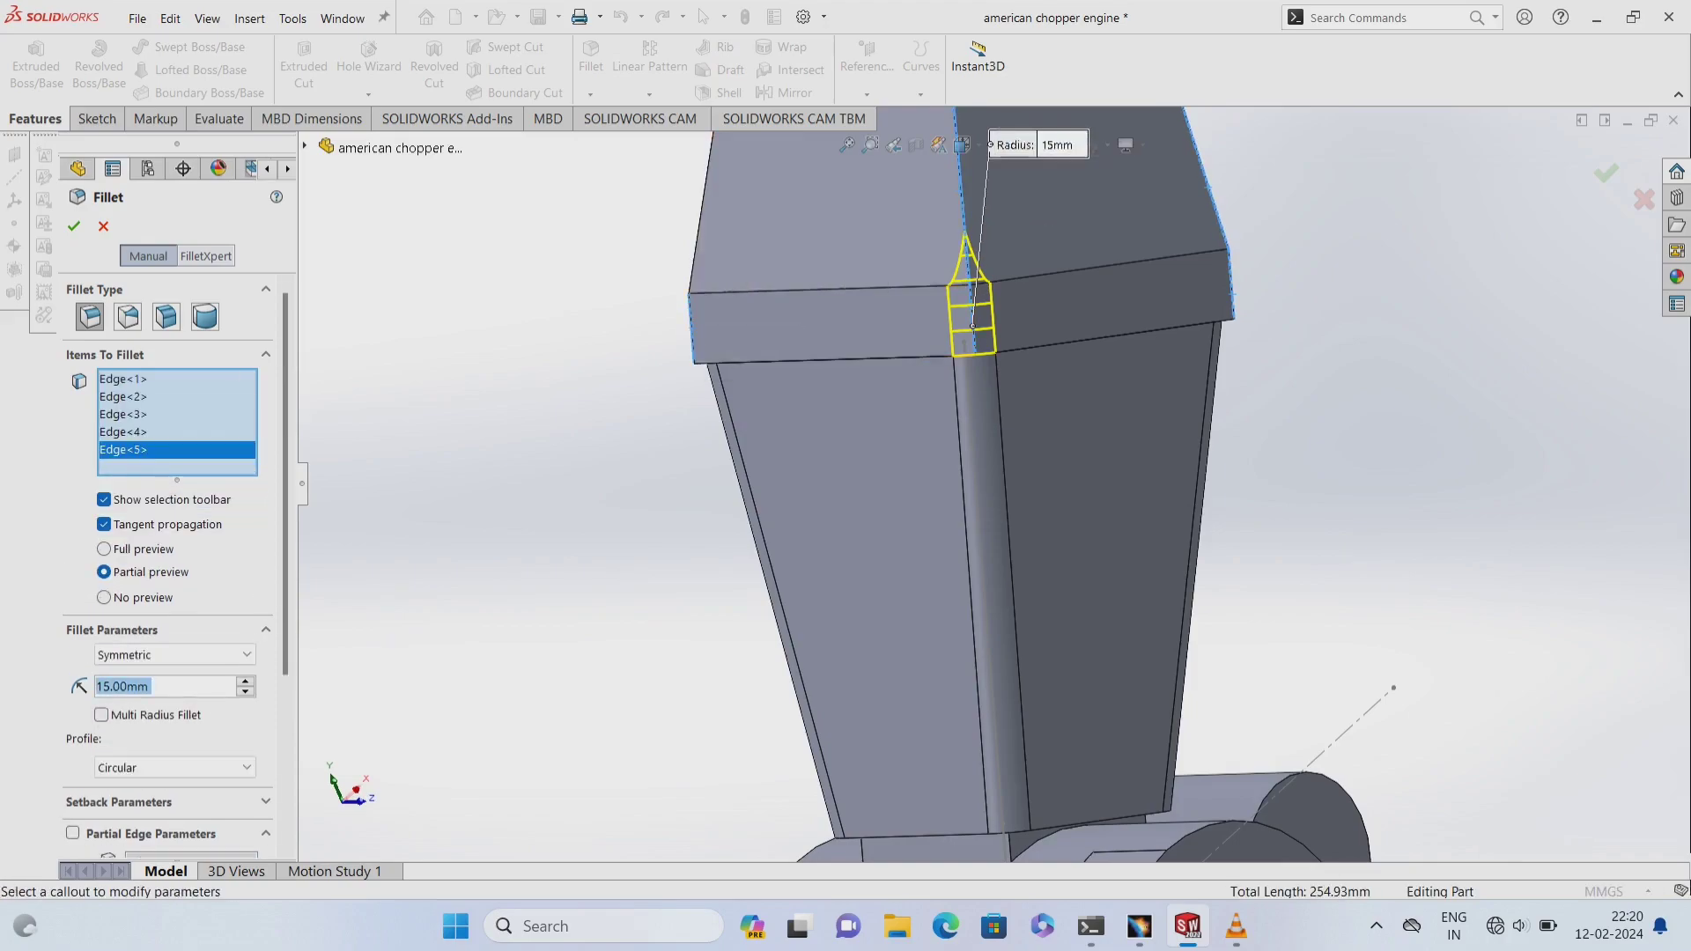
- Add the remaining vertical and top block edges and apply the fillet as Fillet5
middle_click_drag(1144, 538, 881, 528)
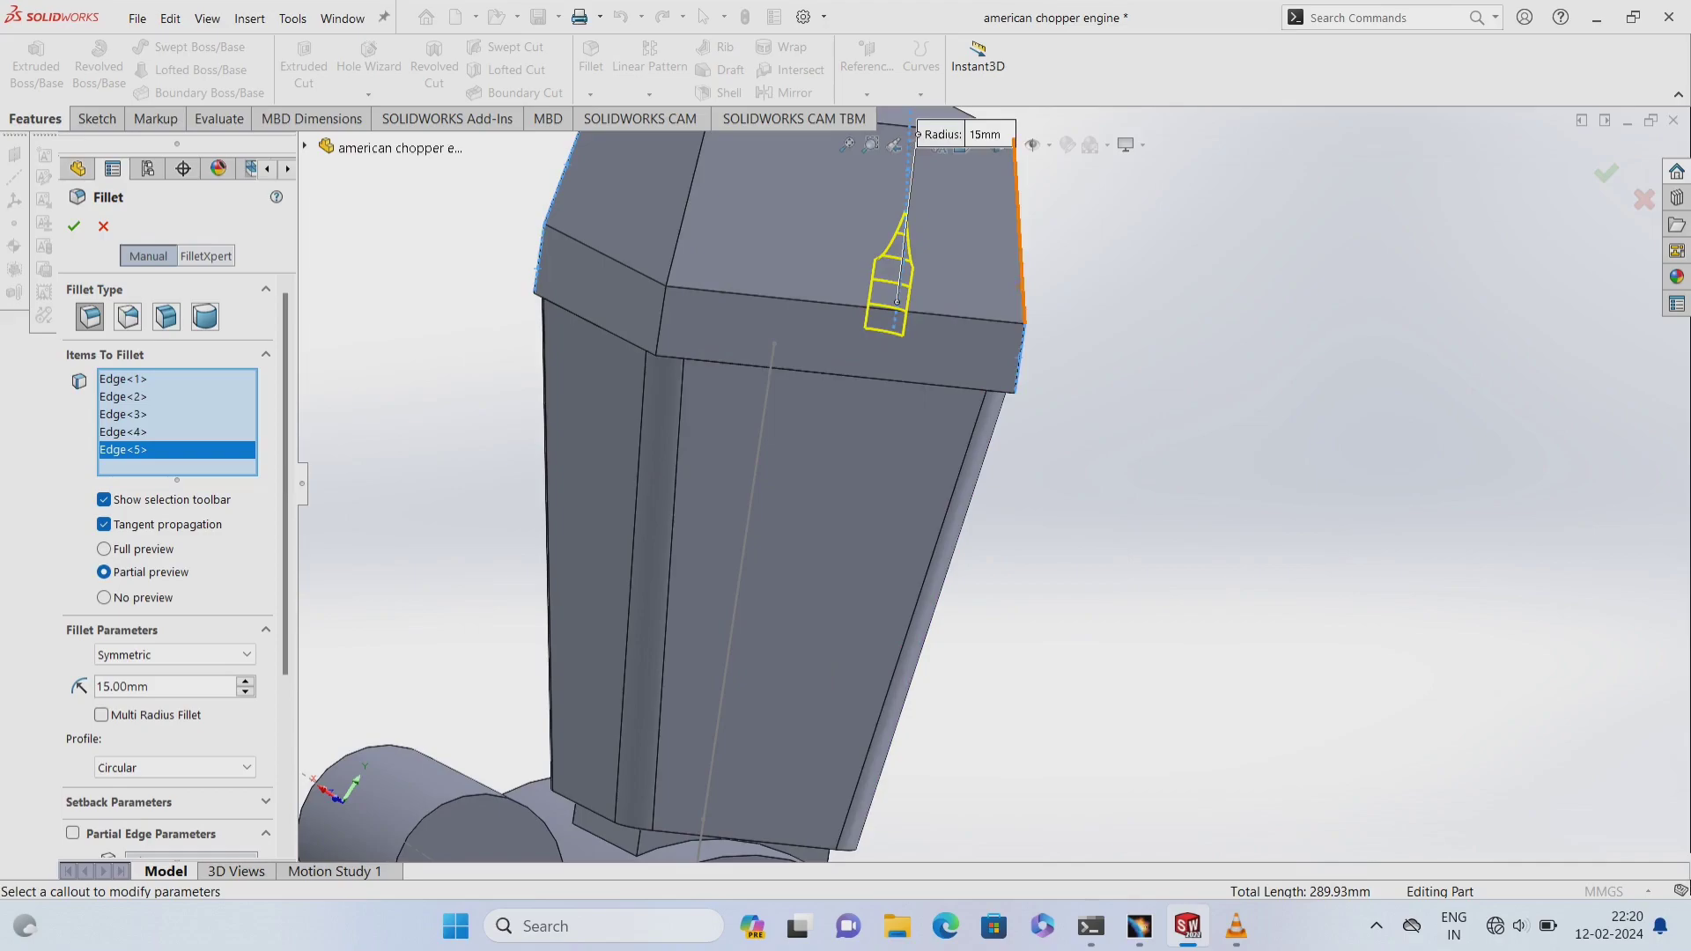
left_click(1021, 264)
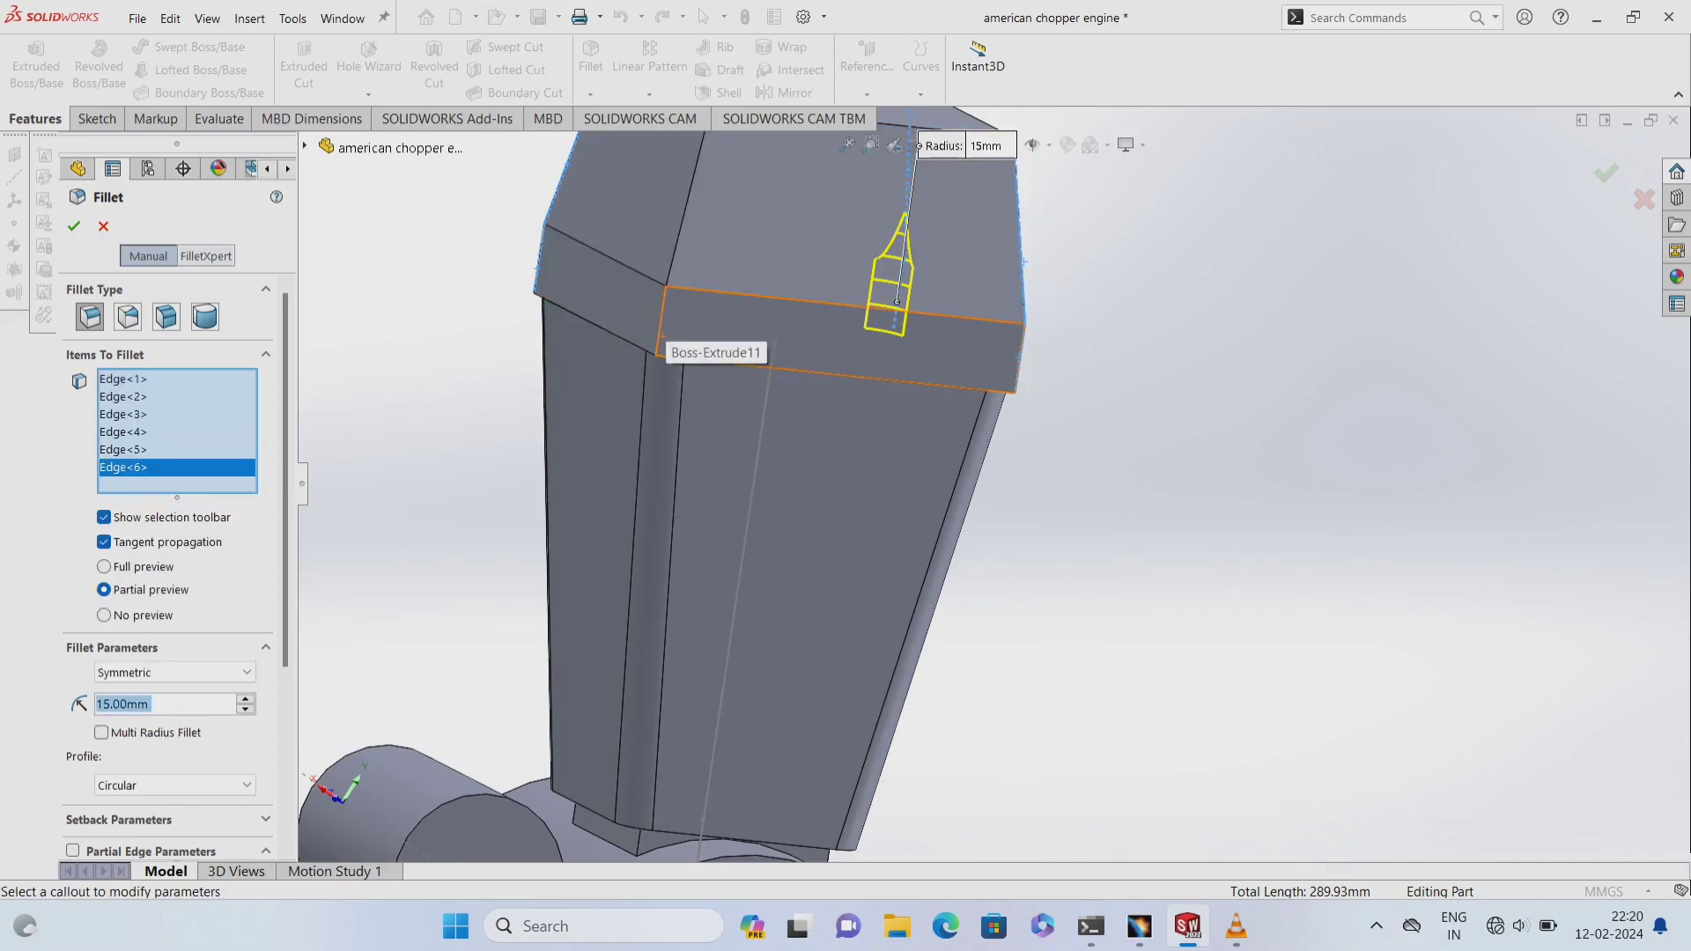
left_click(671, 339)
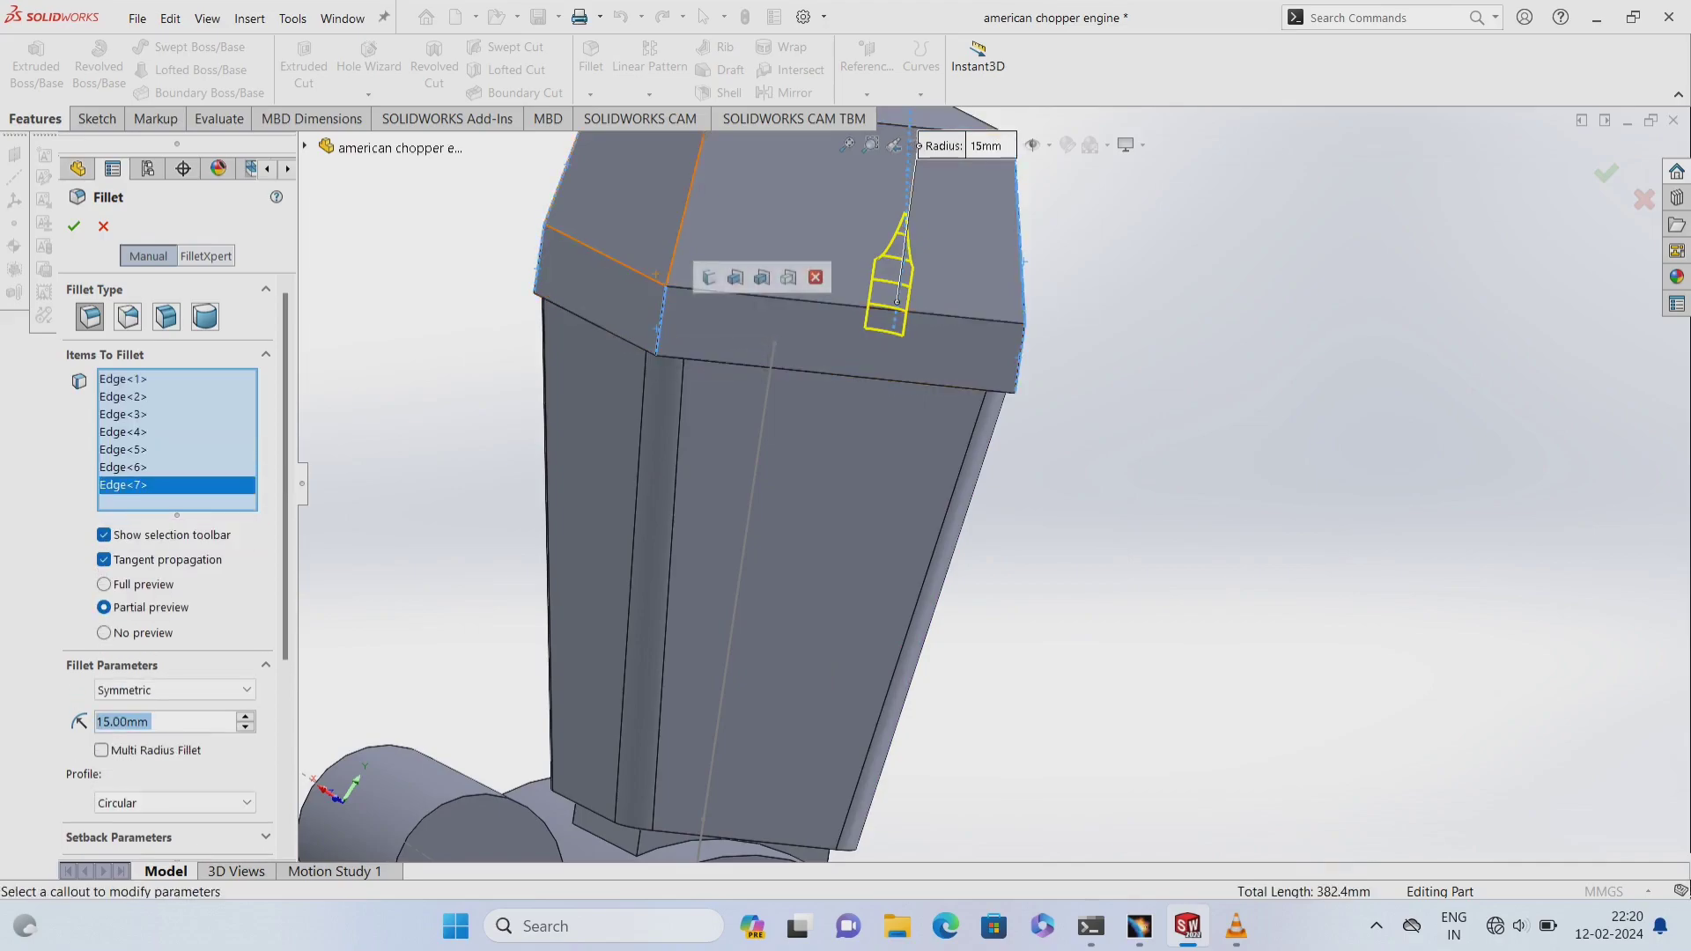
left_click(685, 207)
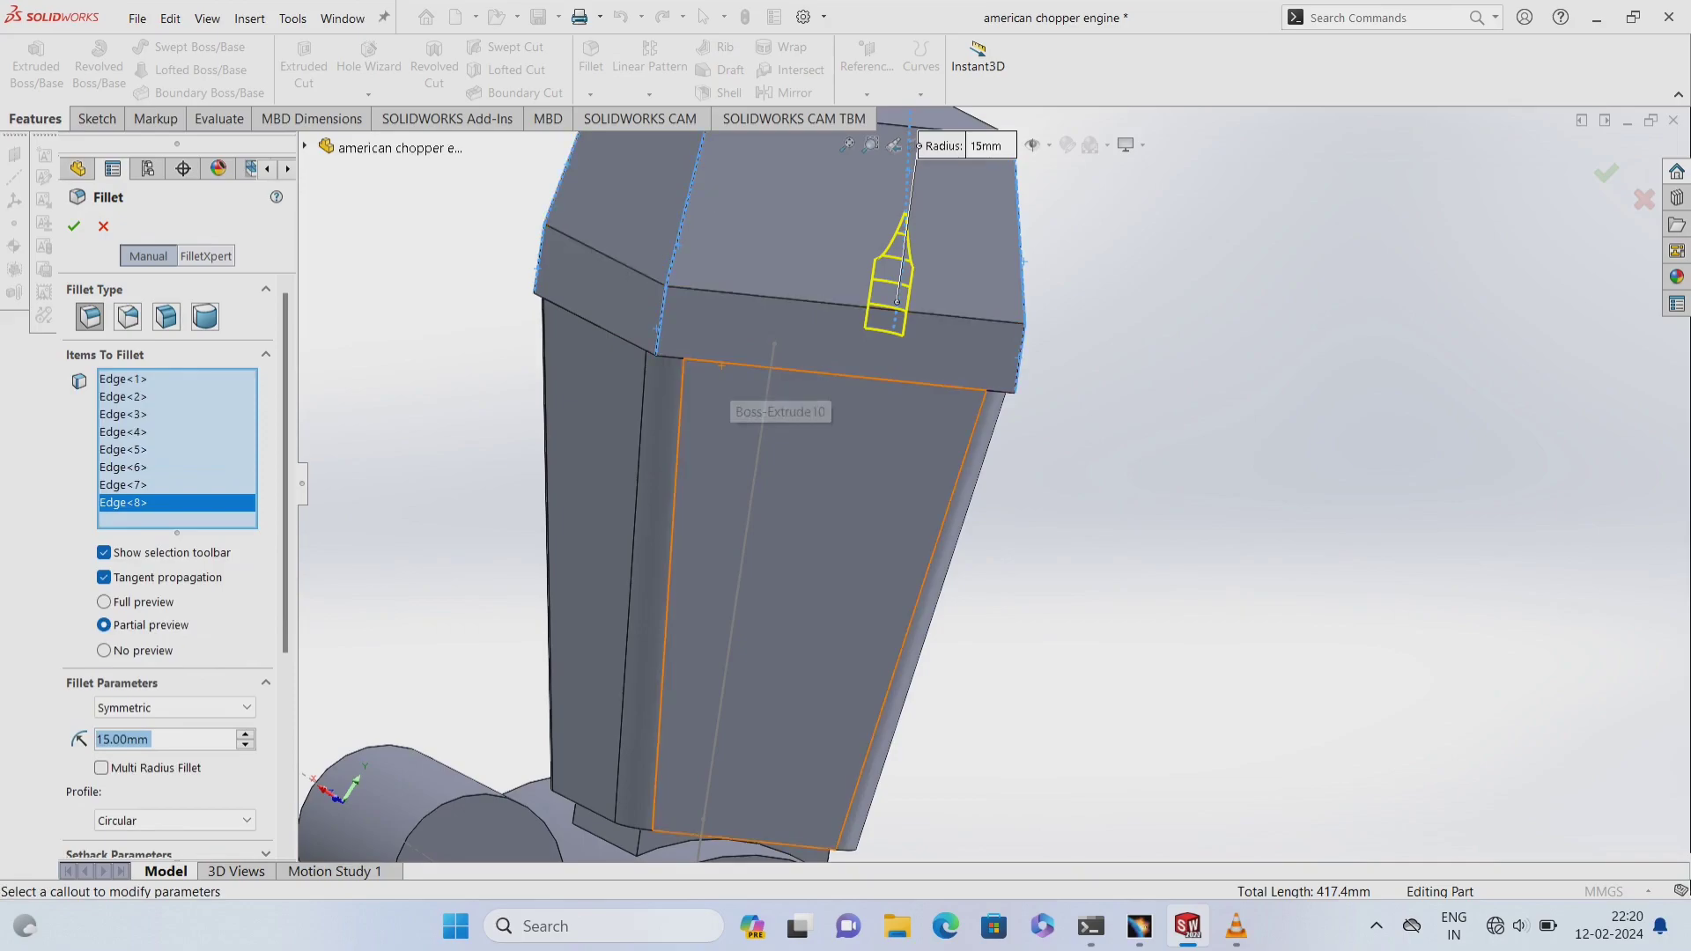
mouse_move(793, 458)
middle_mouse_down()
mouse_move(845, 476)
mouse_move(835, 285)
middle_mouse_up()
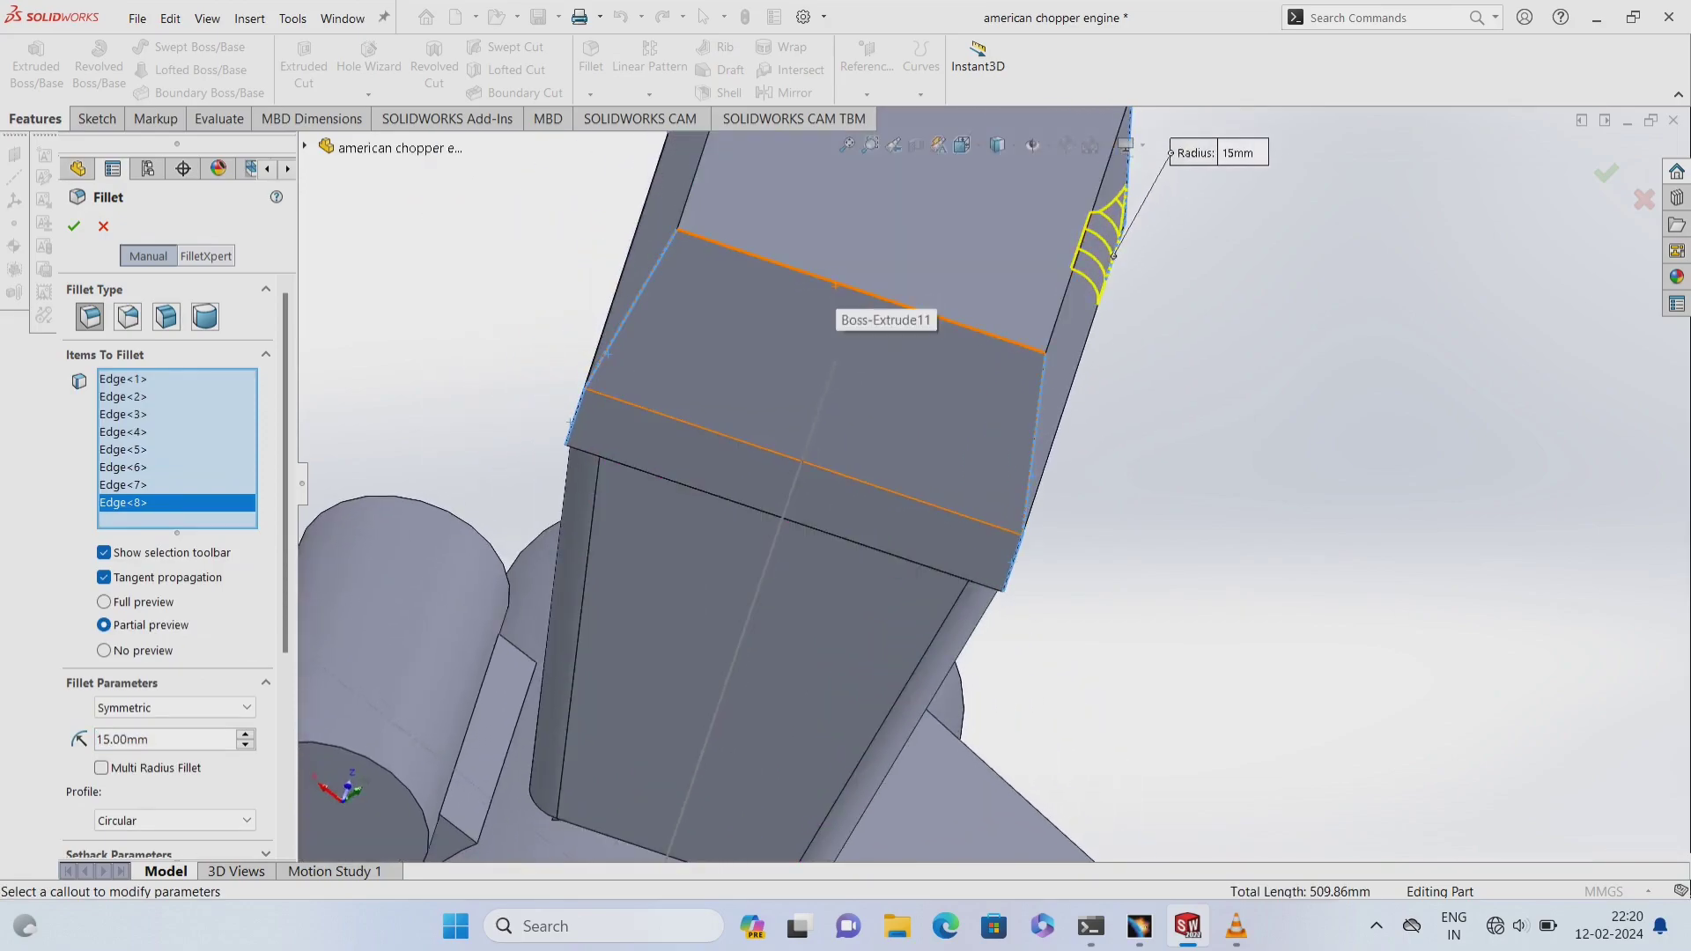
left_click(871, 292)
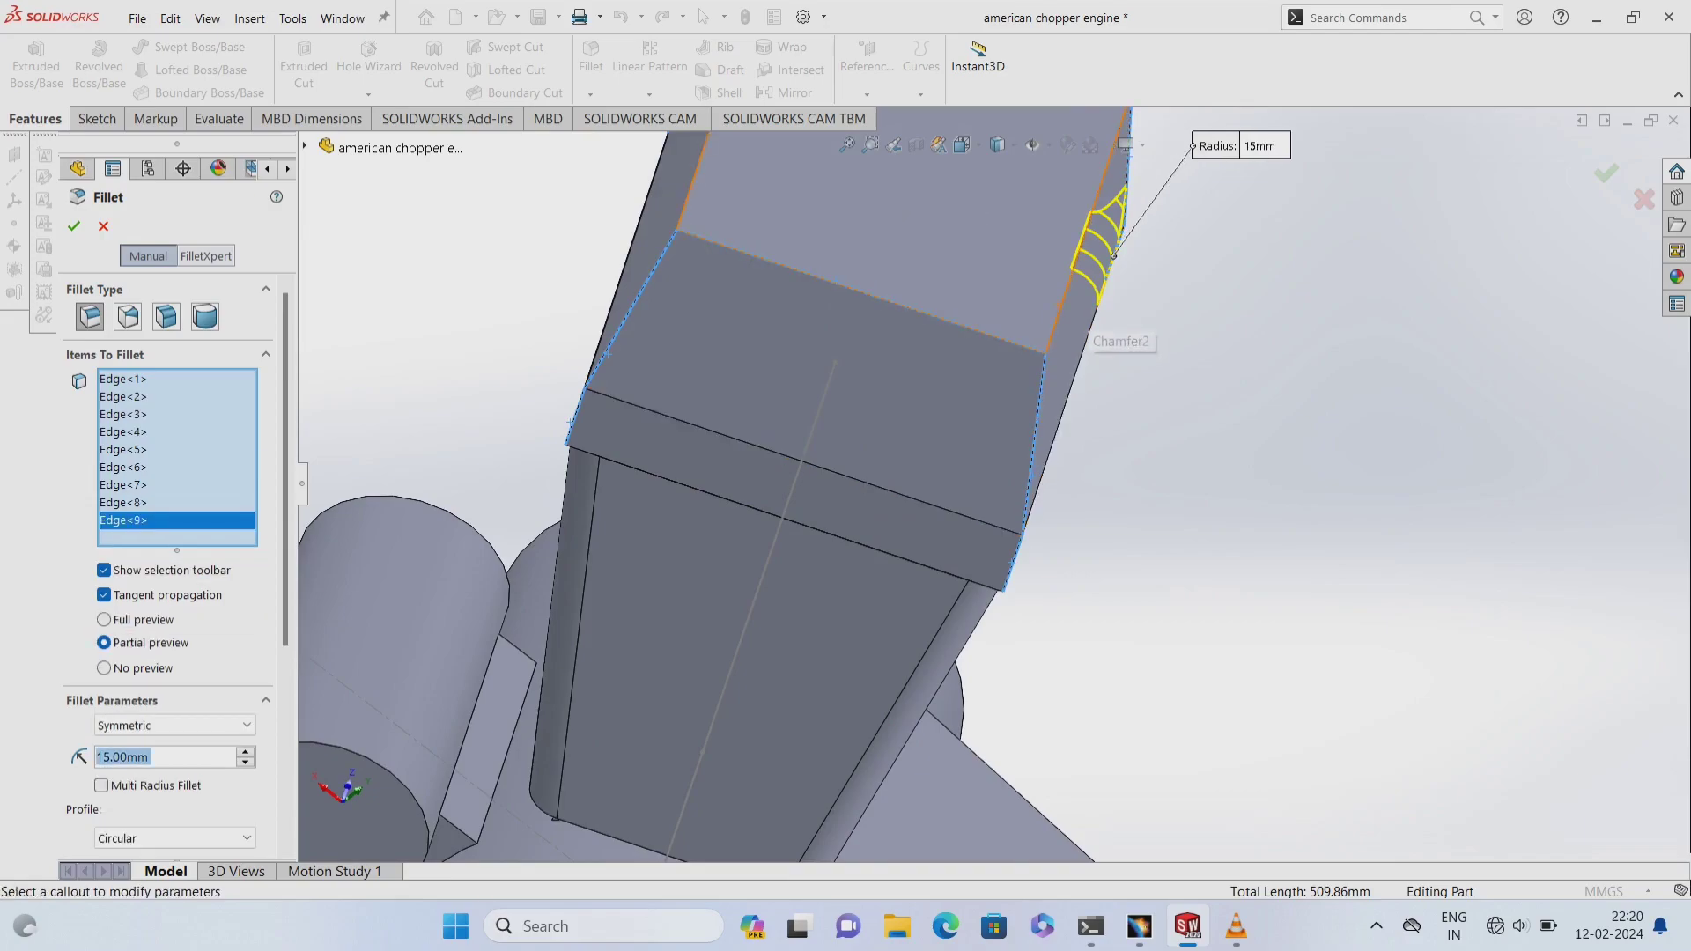
left_click(1039, 379)
left_click(1090, 259)
middle_click_drag(1090, 260, 1215, 352)
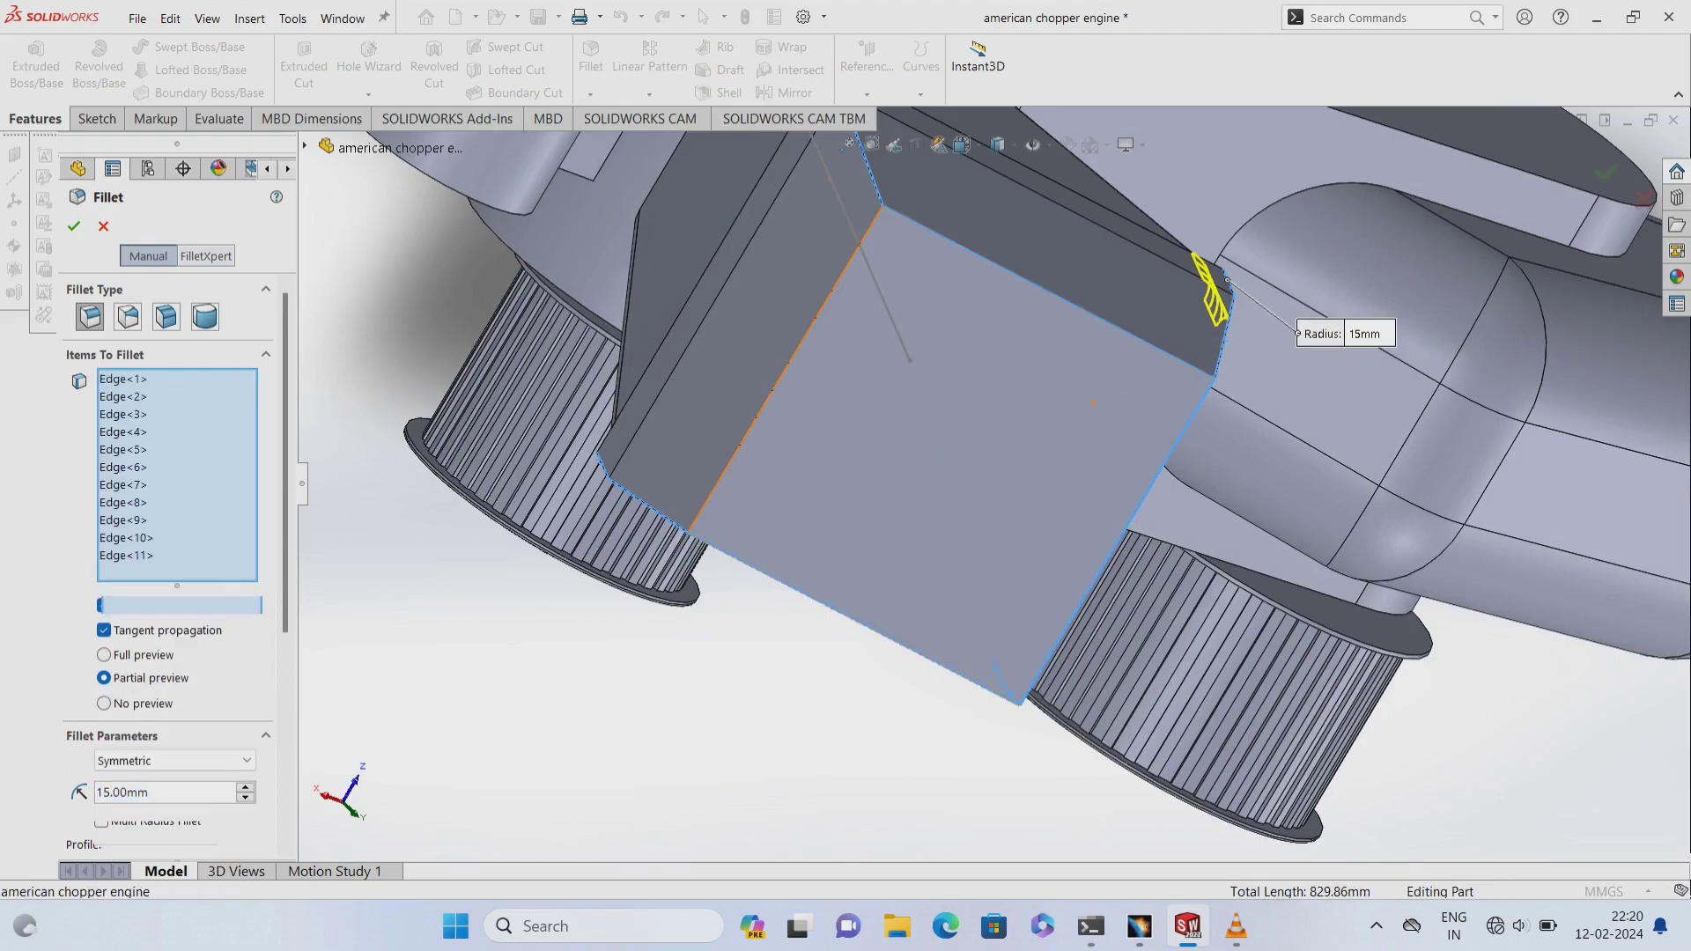
left_click_drag(177, 568, 177, 604)
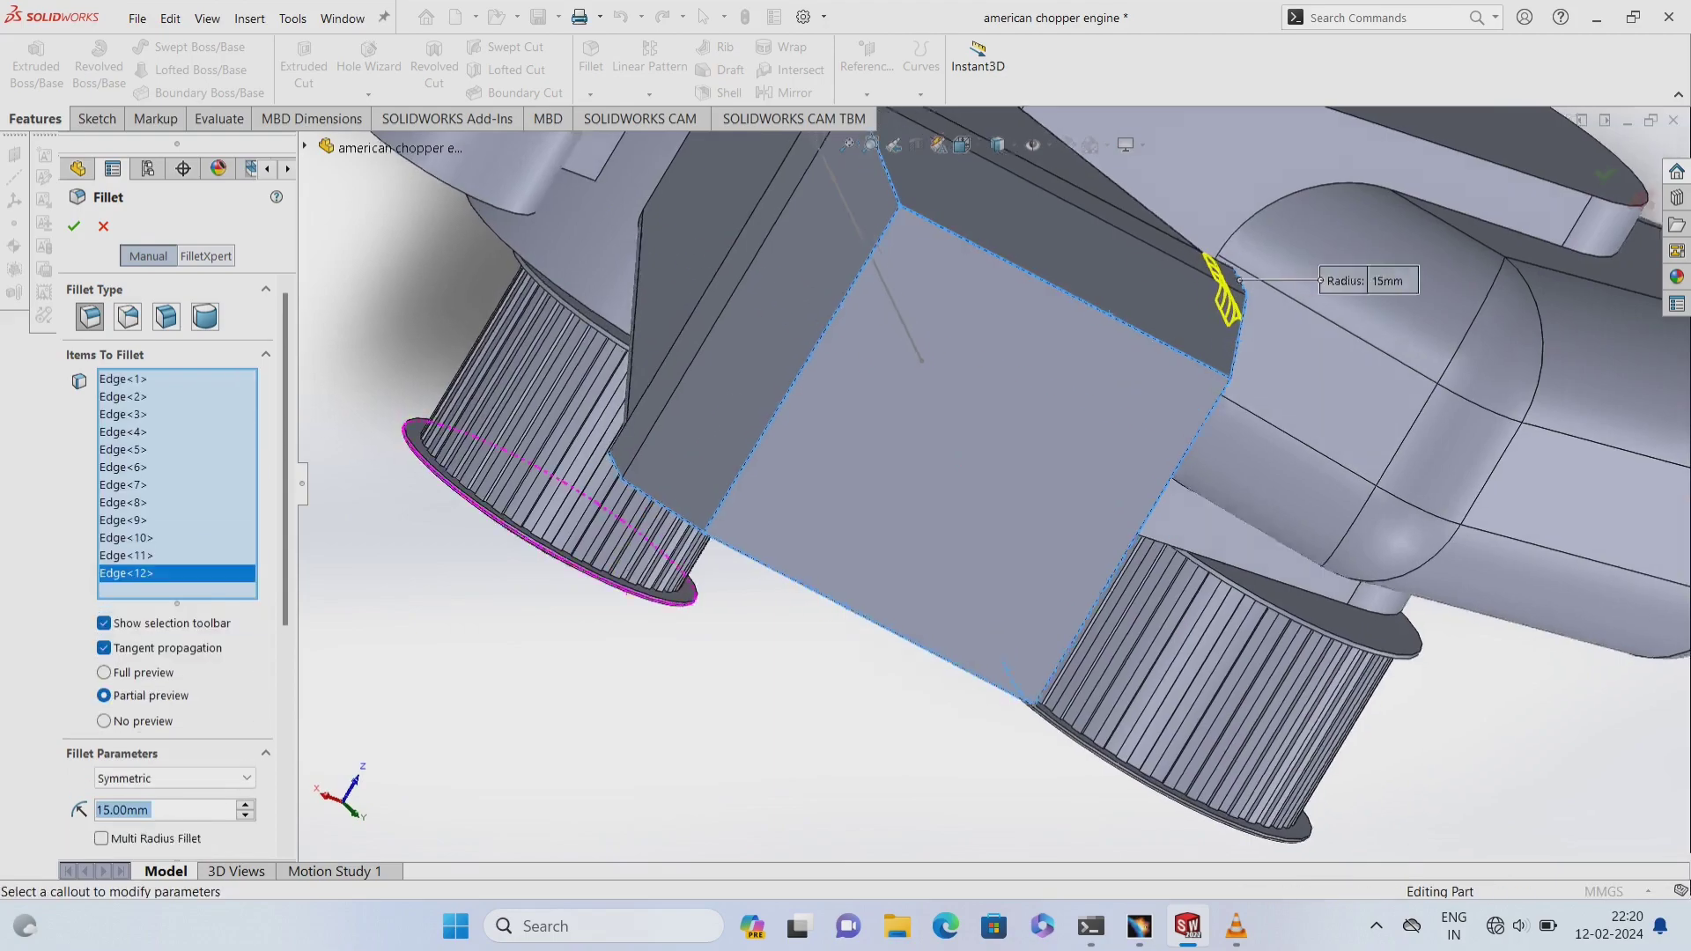
middle_click_drag(396, 502, 352, 458)
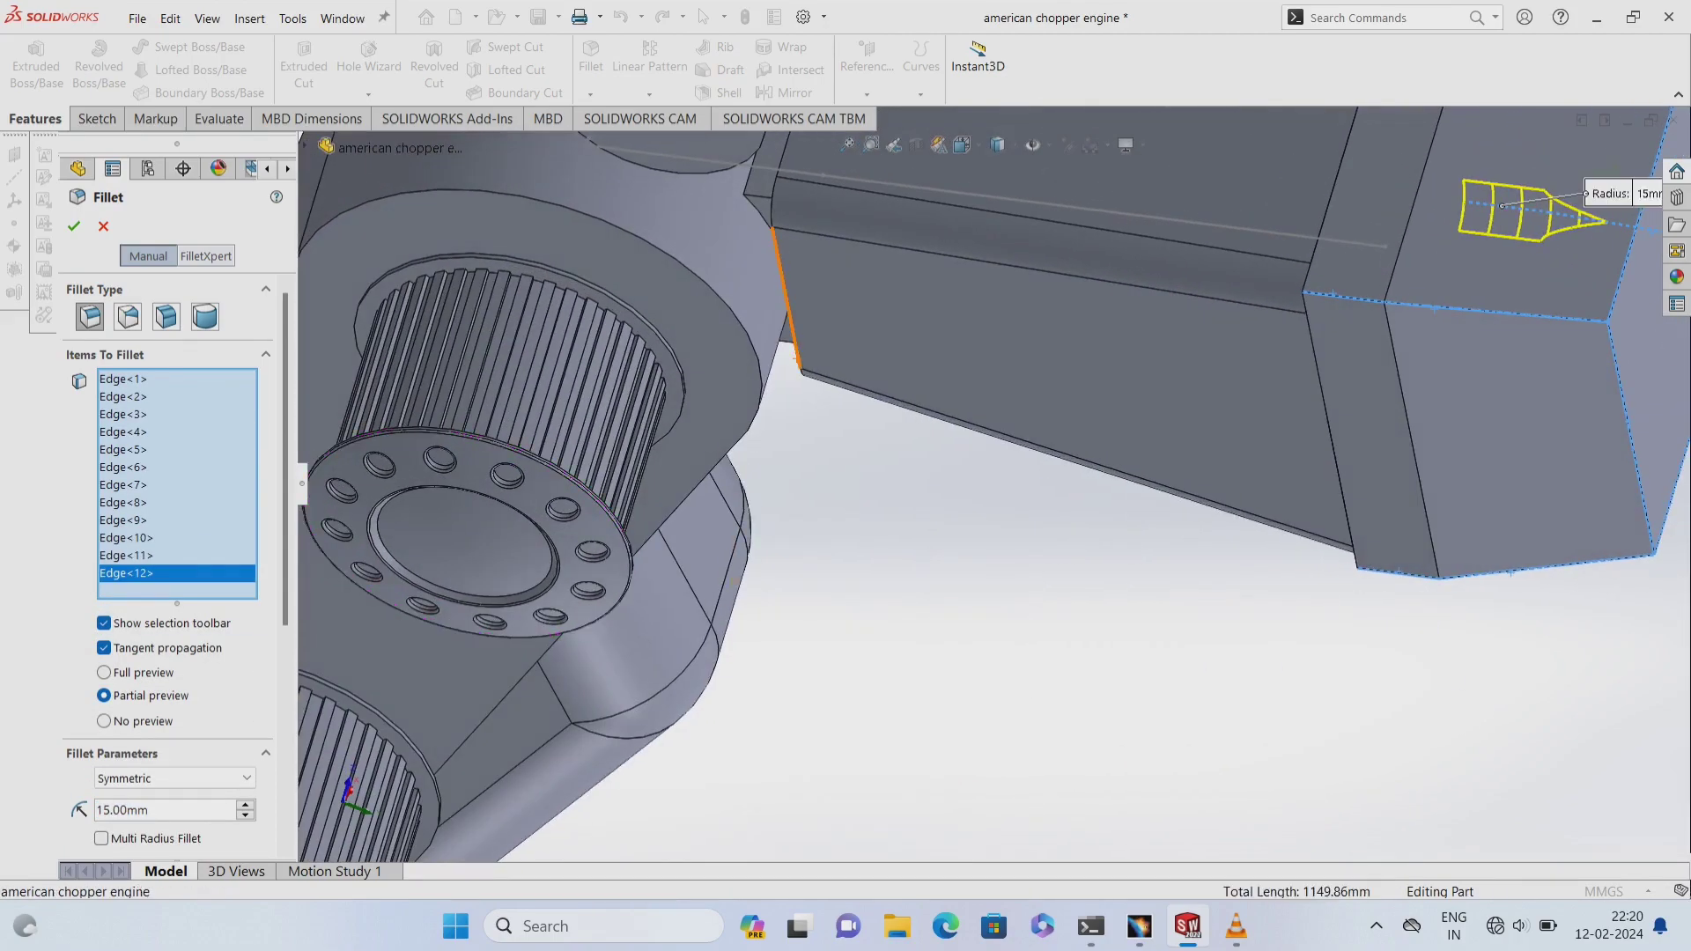
left_click(793, 352)
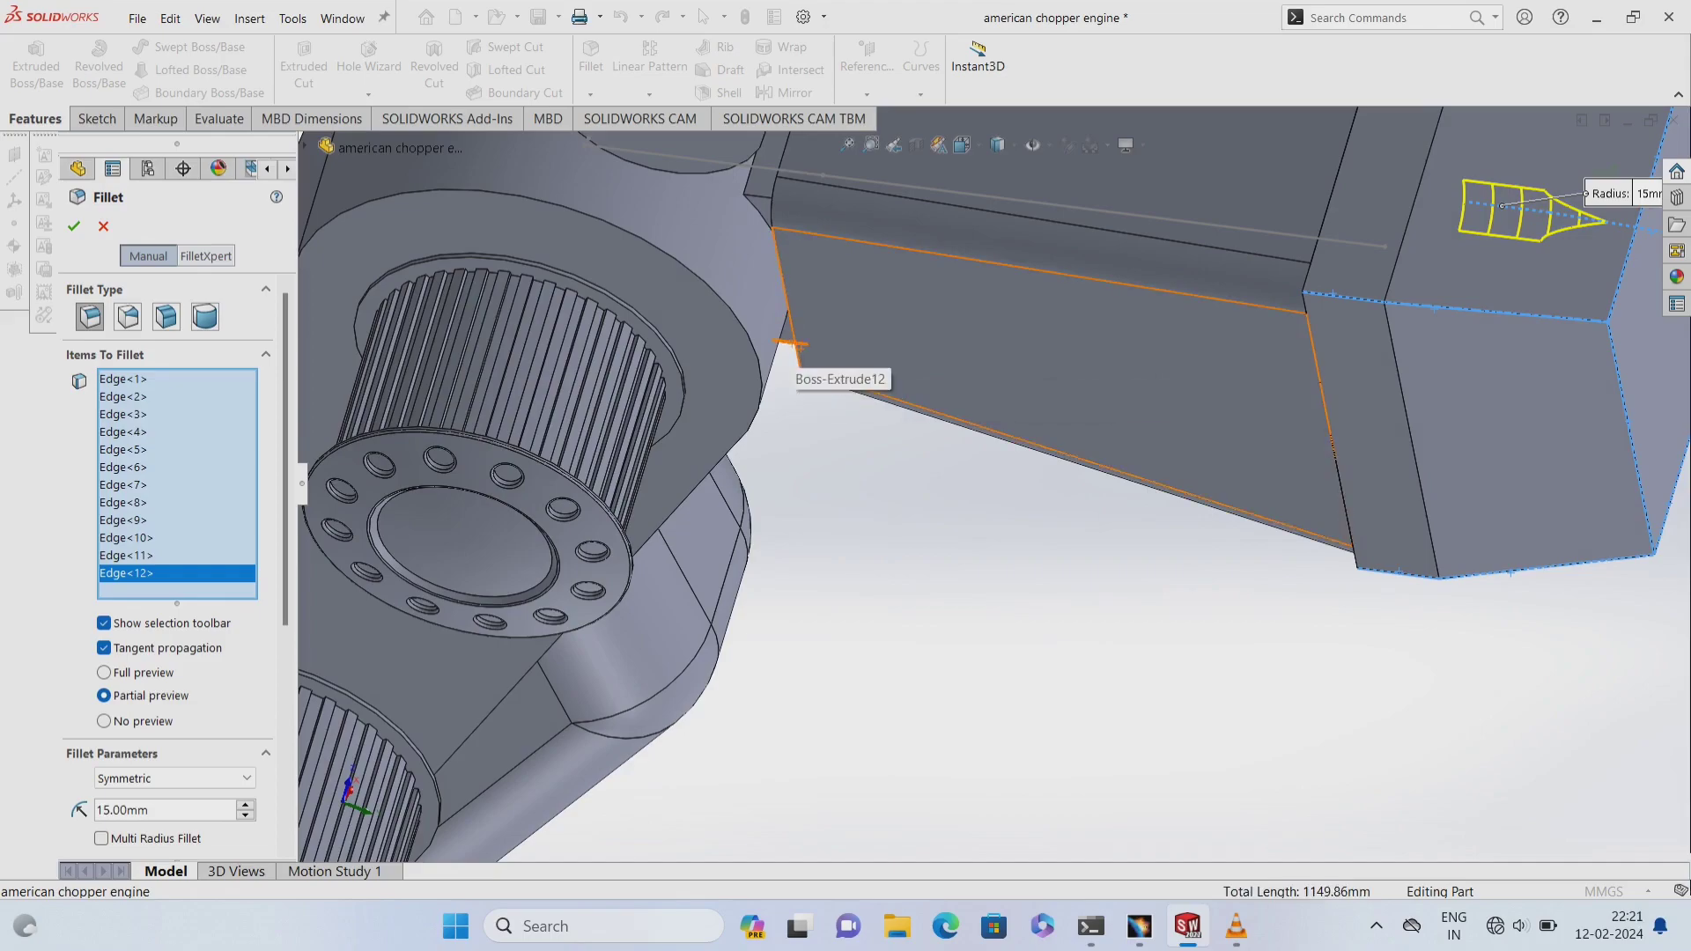
left_click(74, 225)
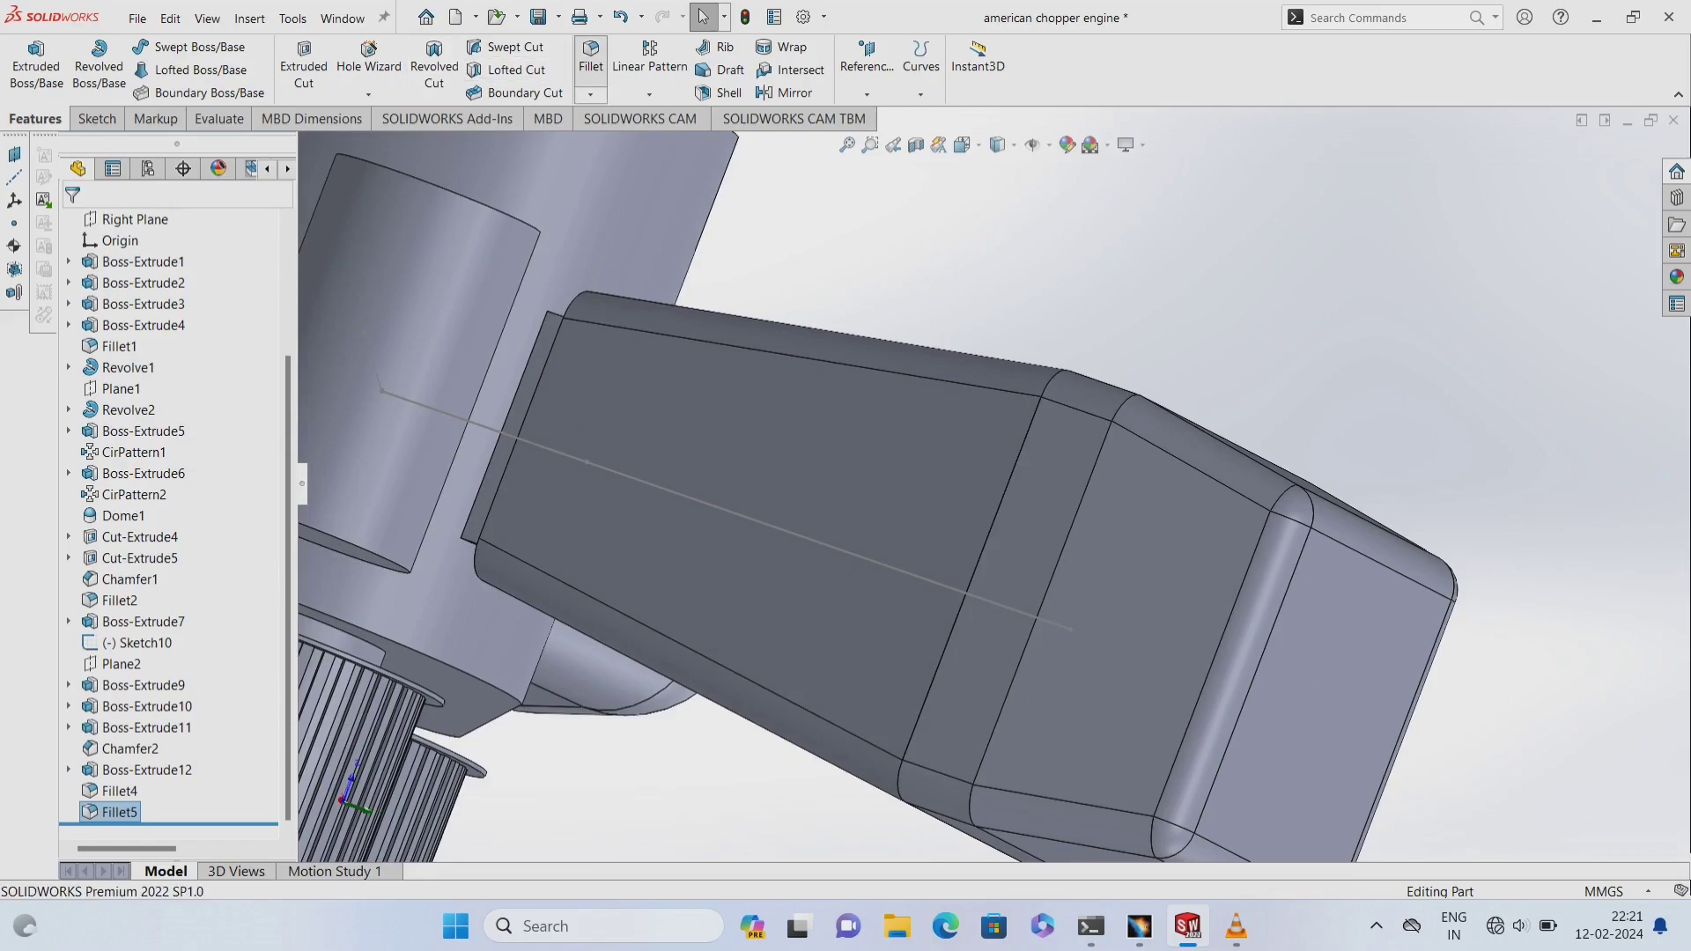
- Fillet the upper block's top edge loop at 15 mm and save the engine part
left_click(590, 57)
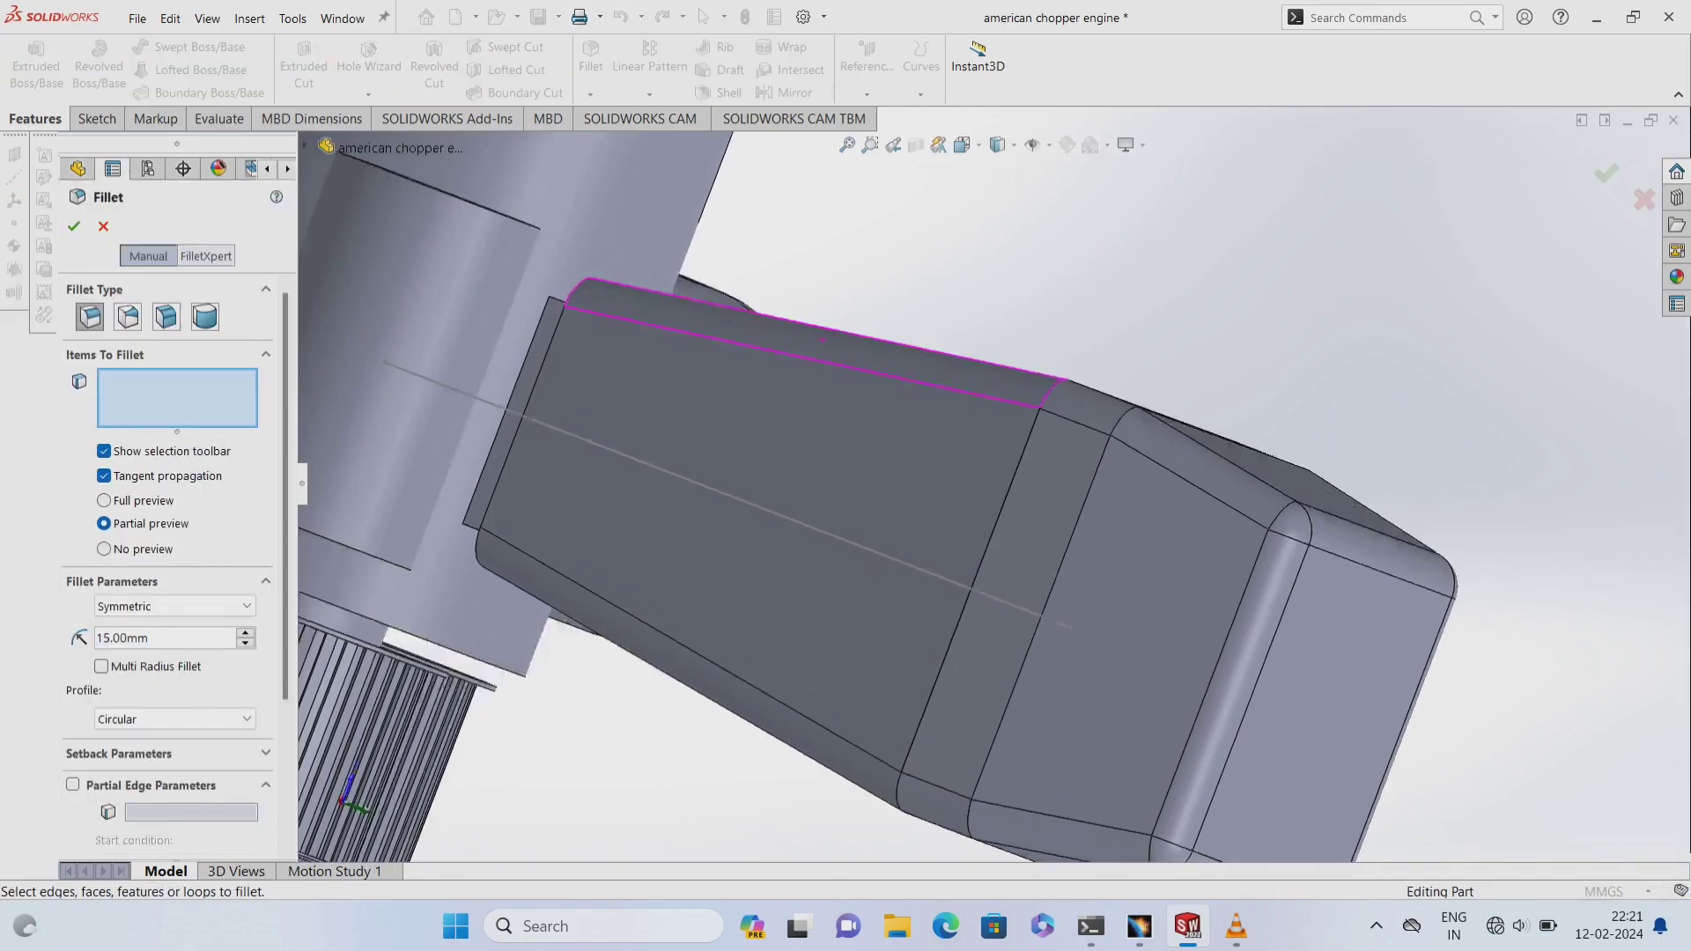
middle_click_drag(824, 340, 793, 212)
left_click(811, 176)
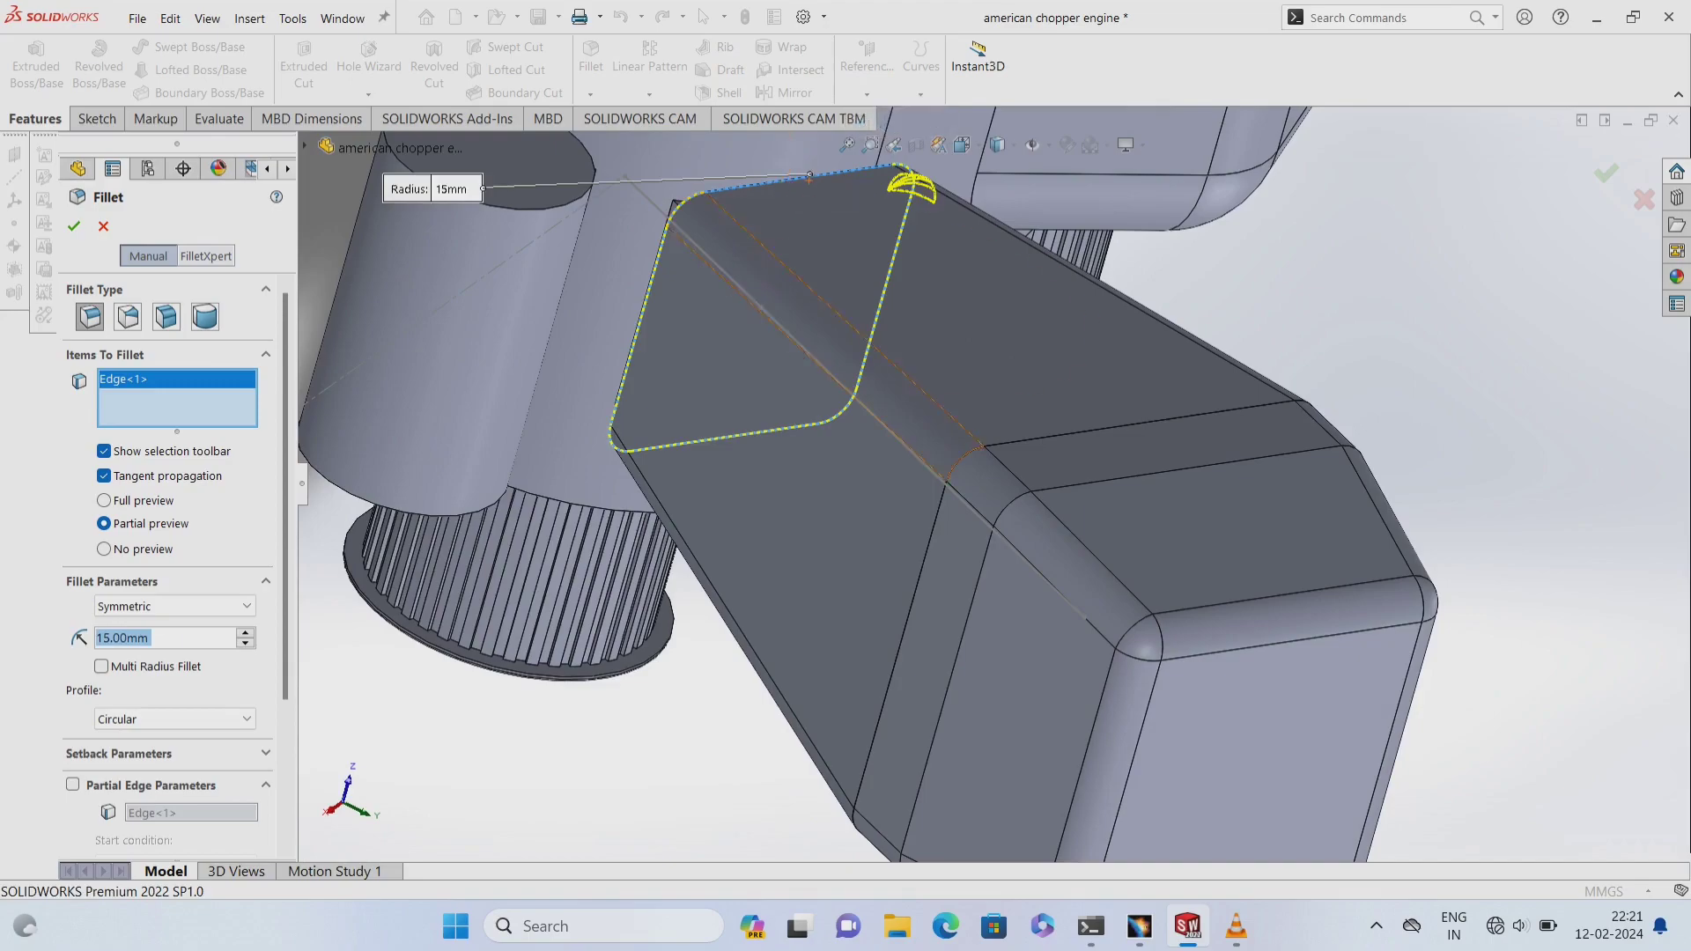
key("Return")
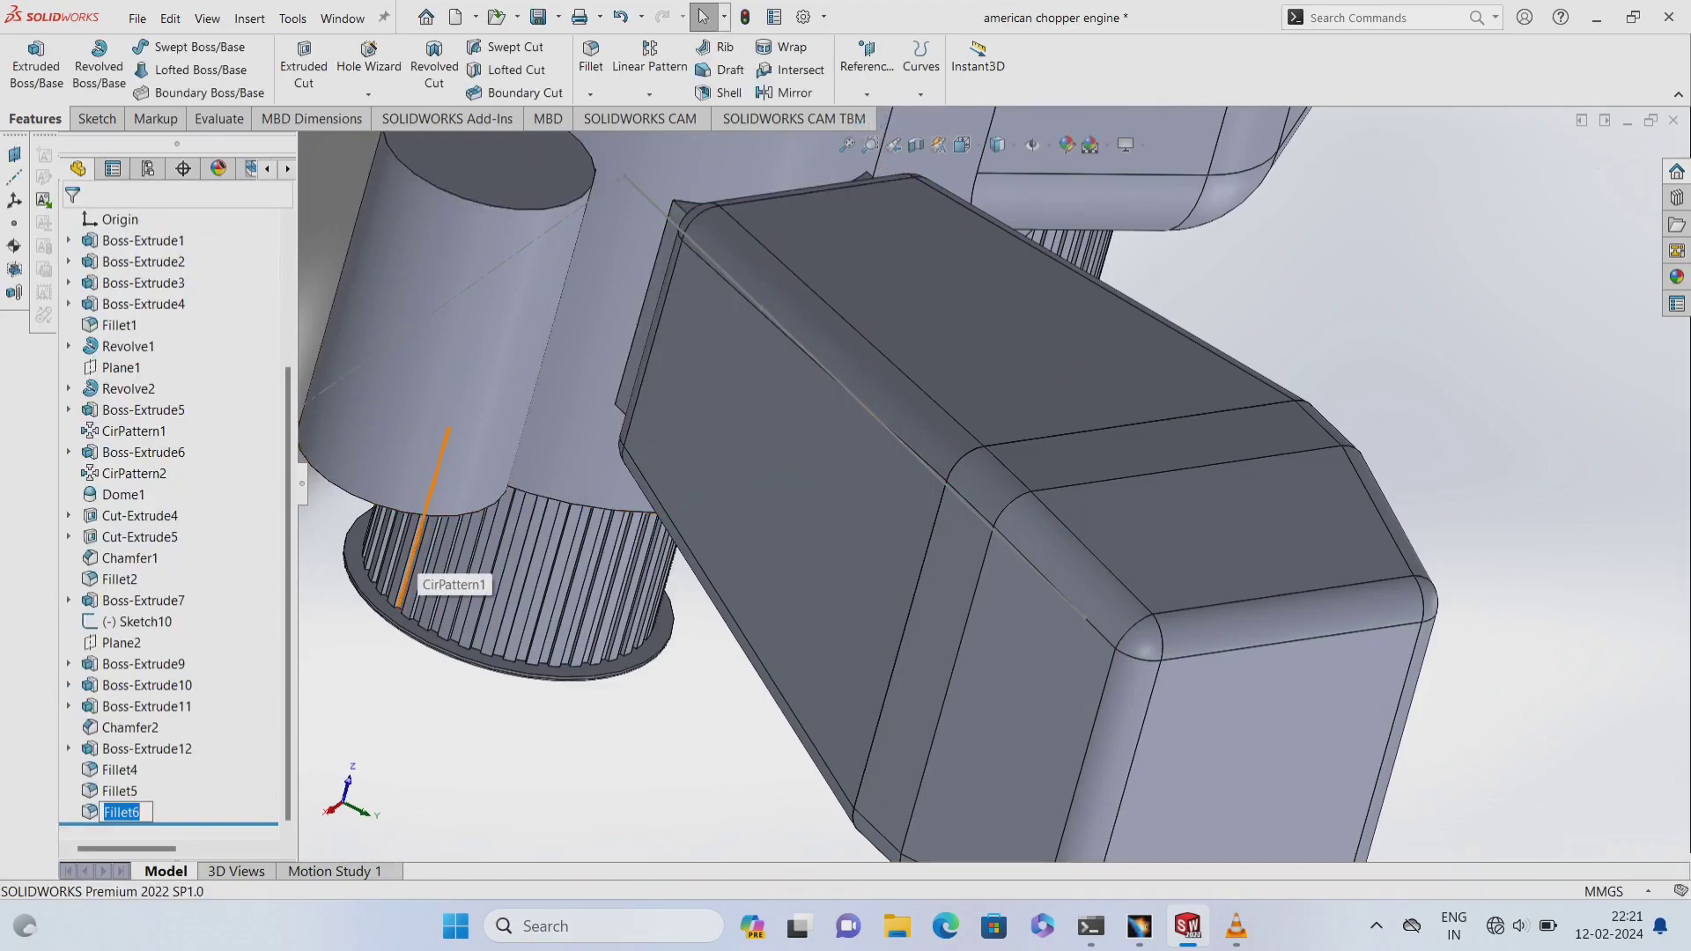
left_click(537, 15)
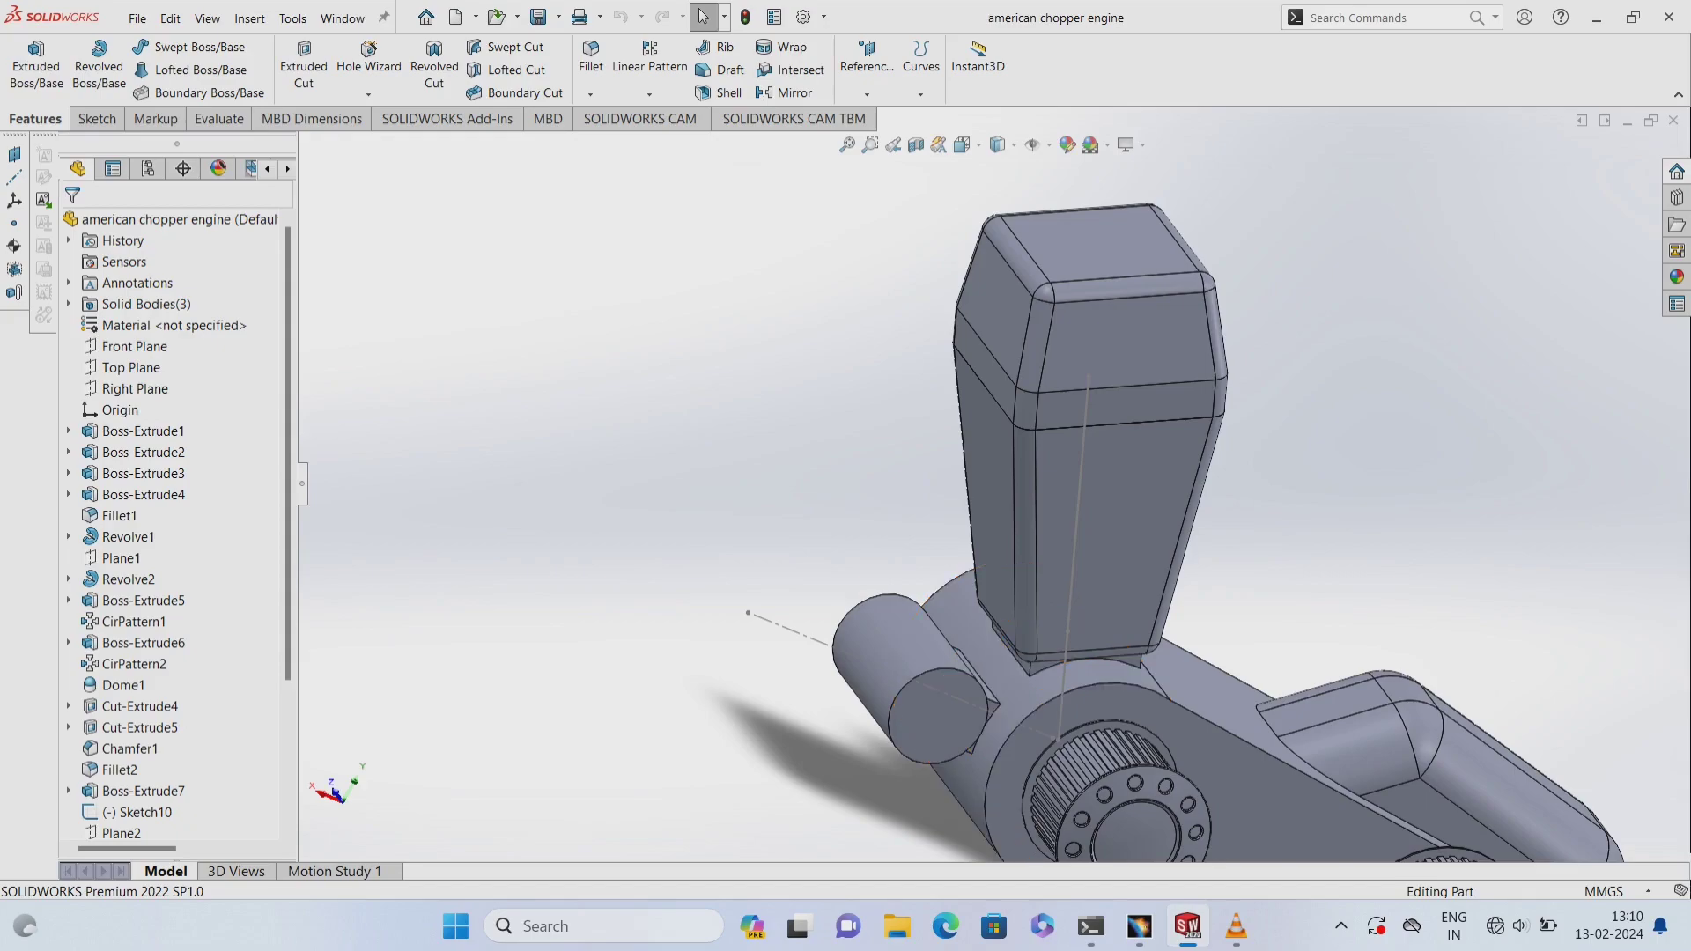
- Start a sketch on Plane2 and draw a centre rectangle from the origin to the block outline
scroll(141, 617, "down", 3)
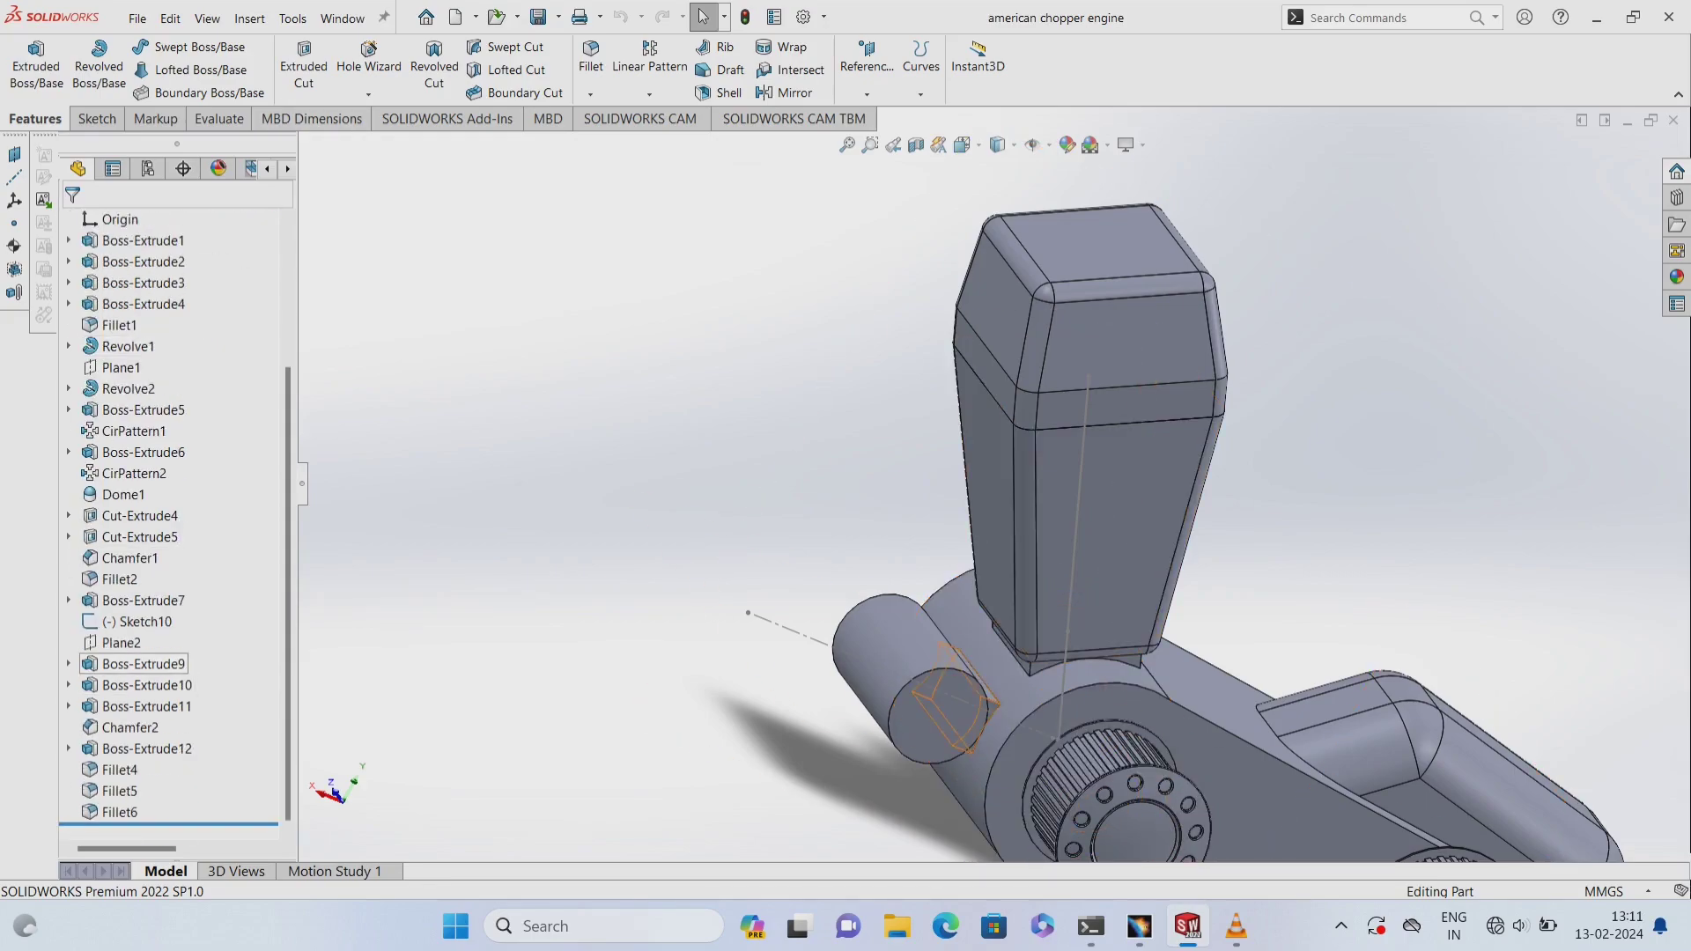
right_click(115, 642)
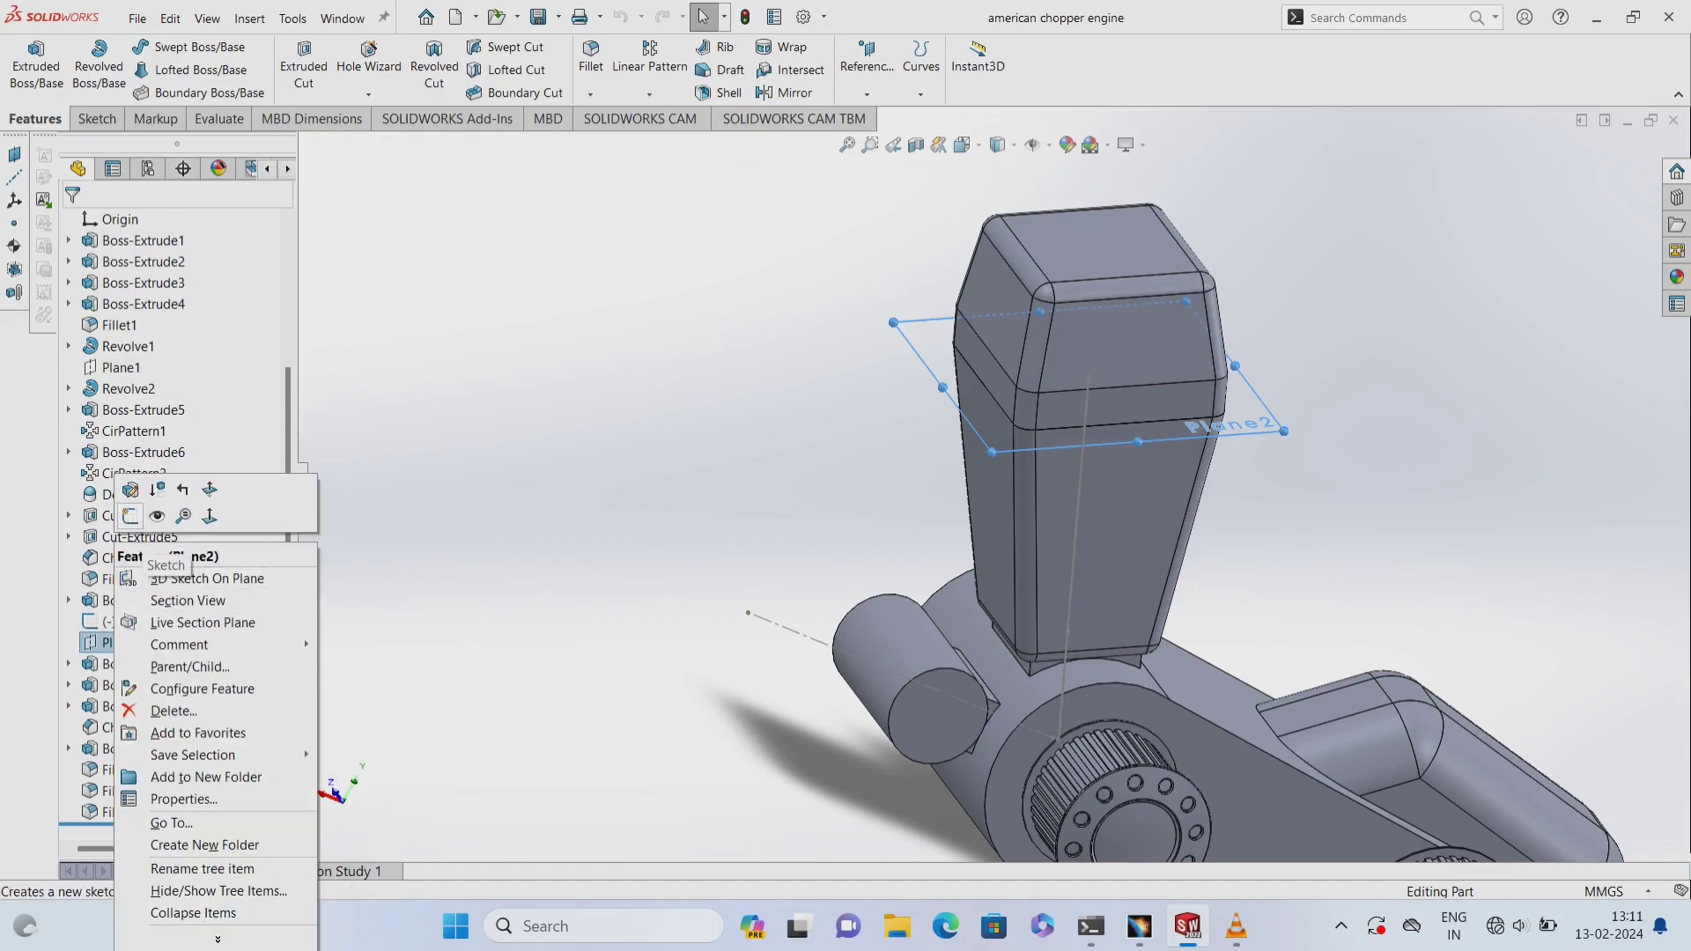
left_click(145, 491)
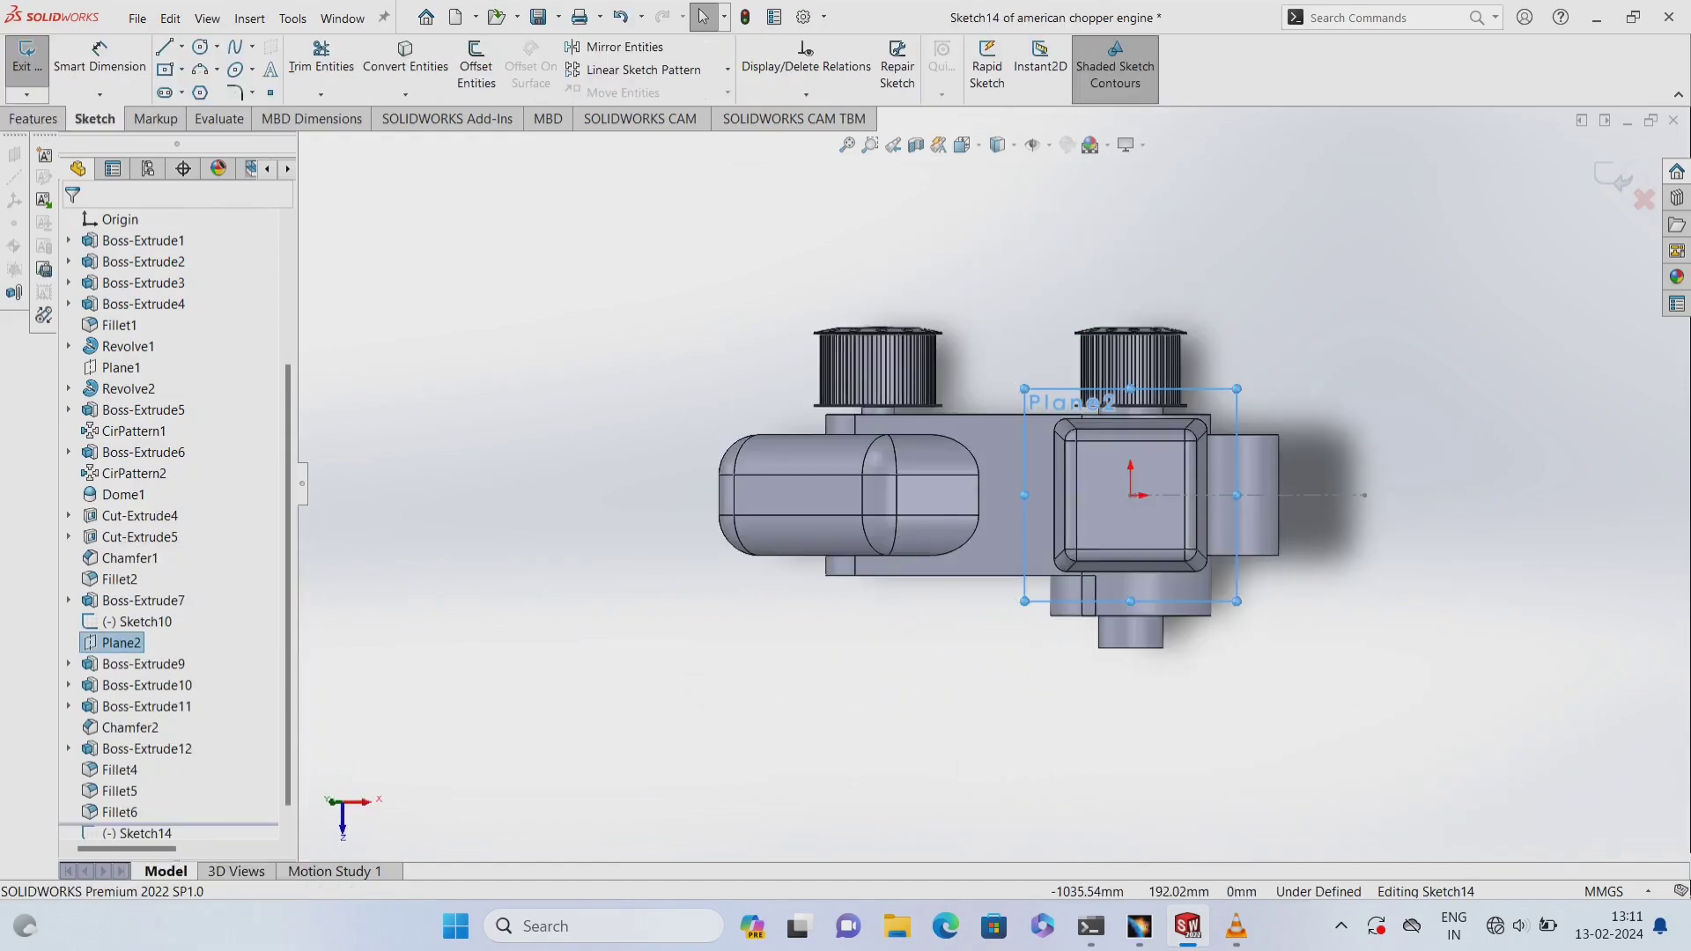
left_click(164, 69)
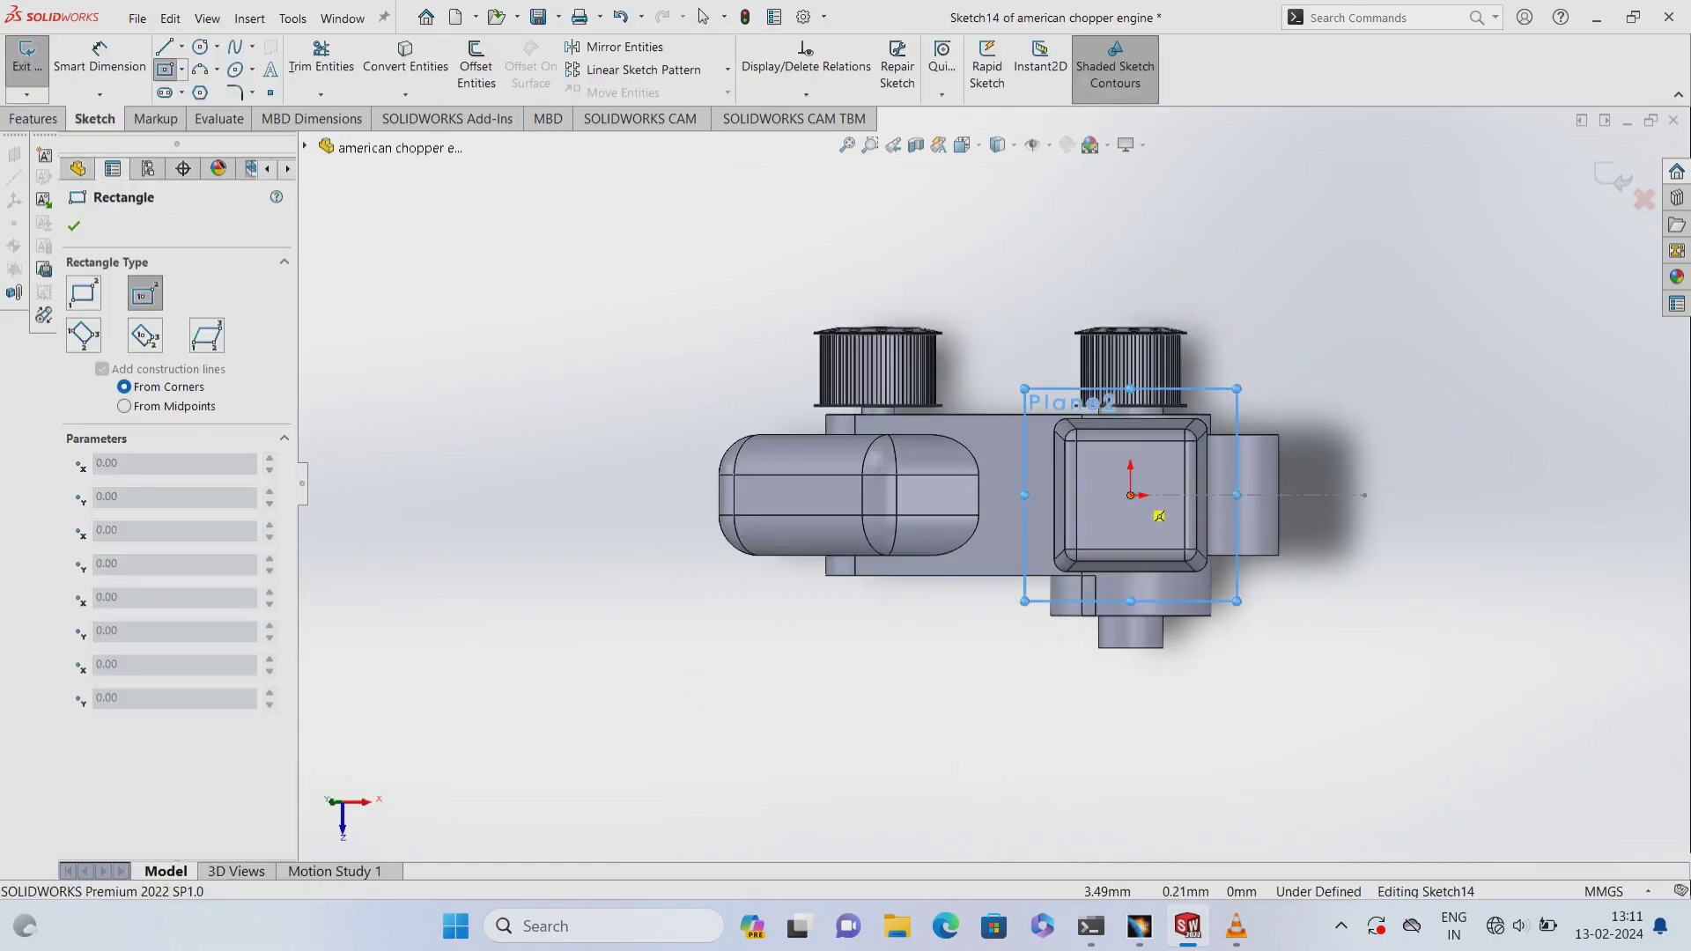
left_click(1130, 495)
left_click(1201, 413)
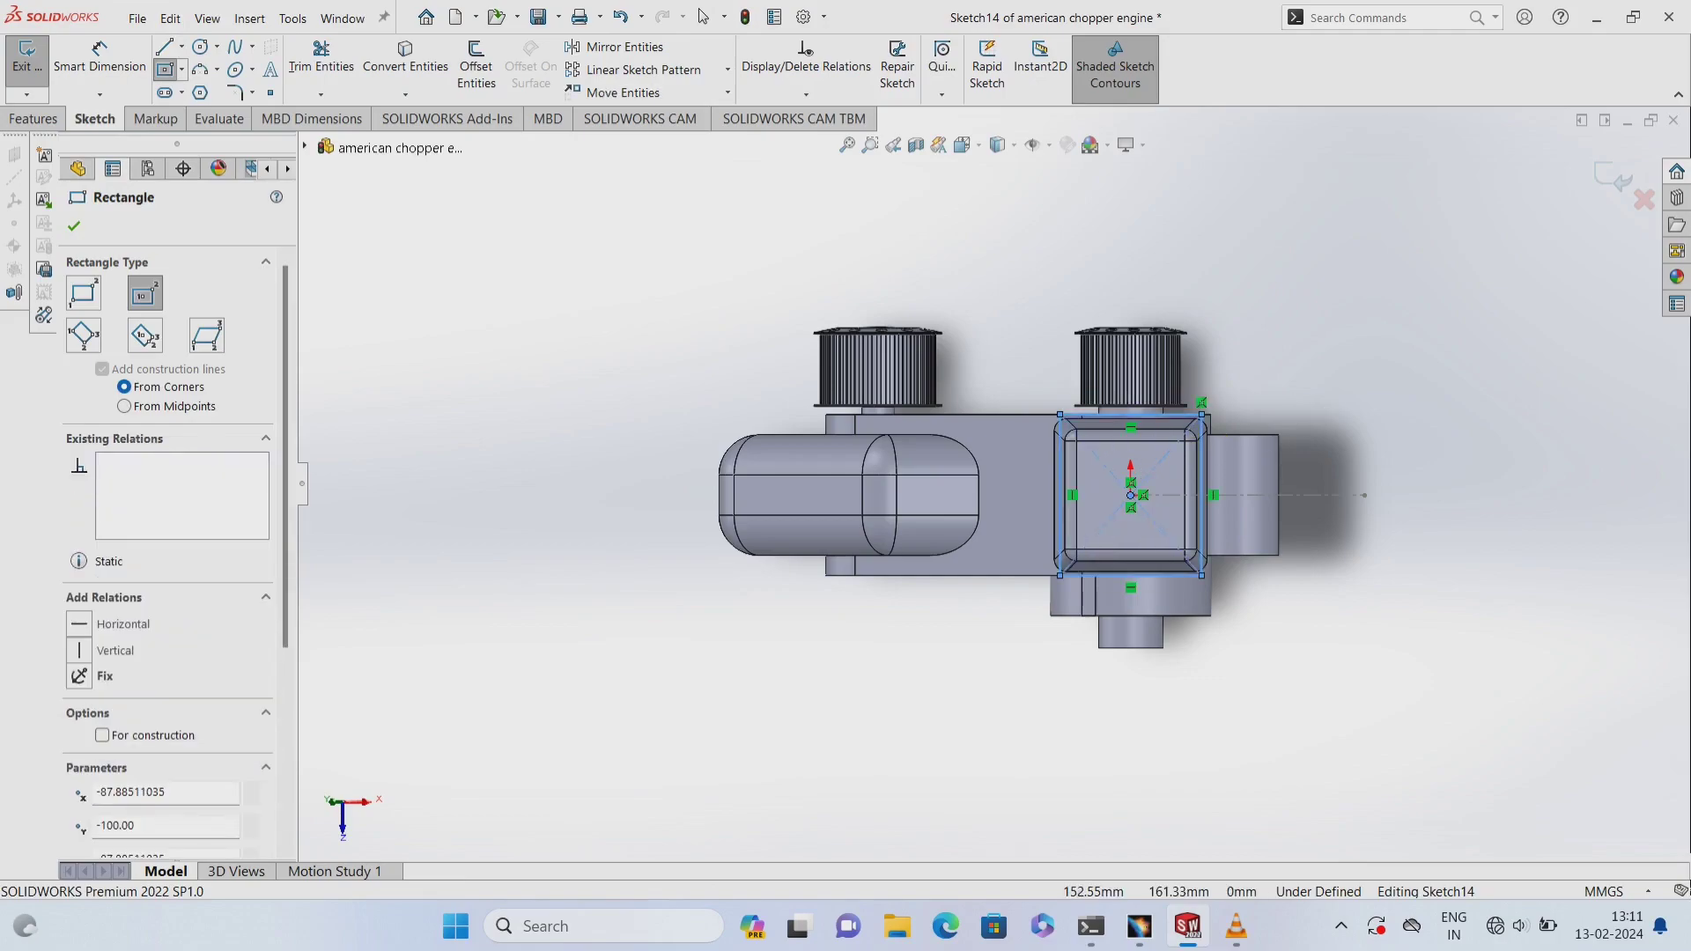
- Add a 200 mm dimension and a height dimension between the square's top and bottom edges
left_click(100, 57)
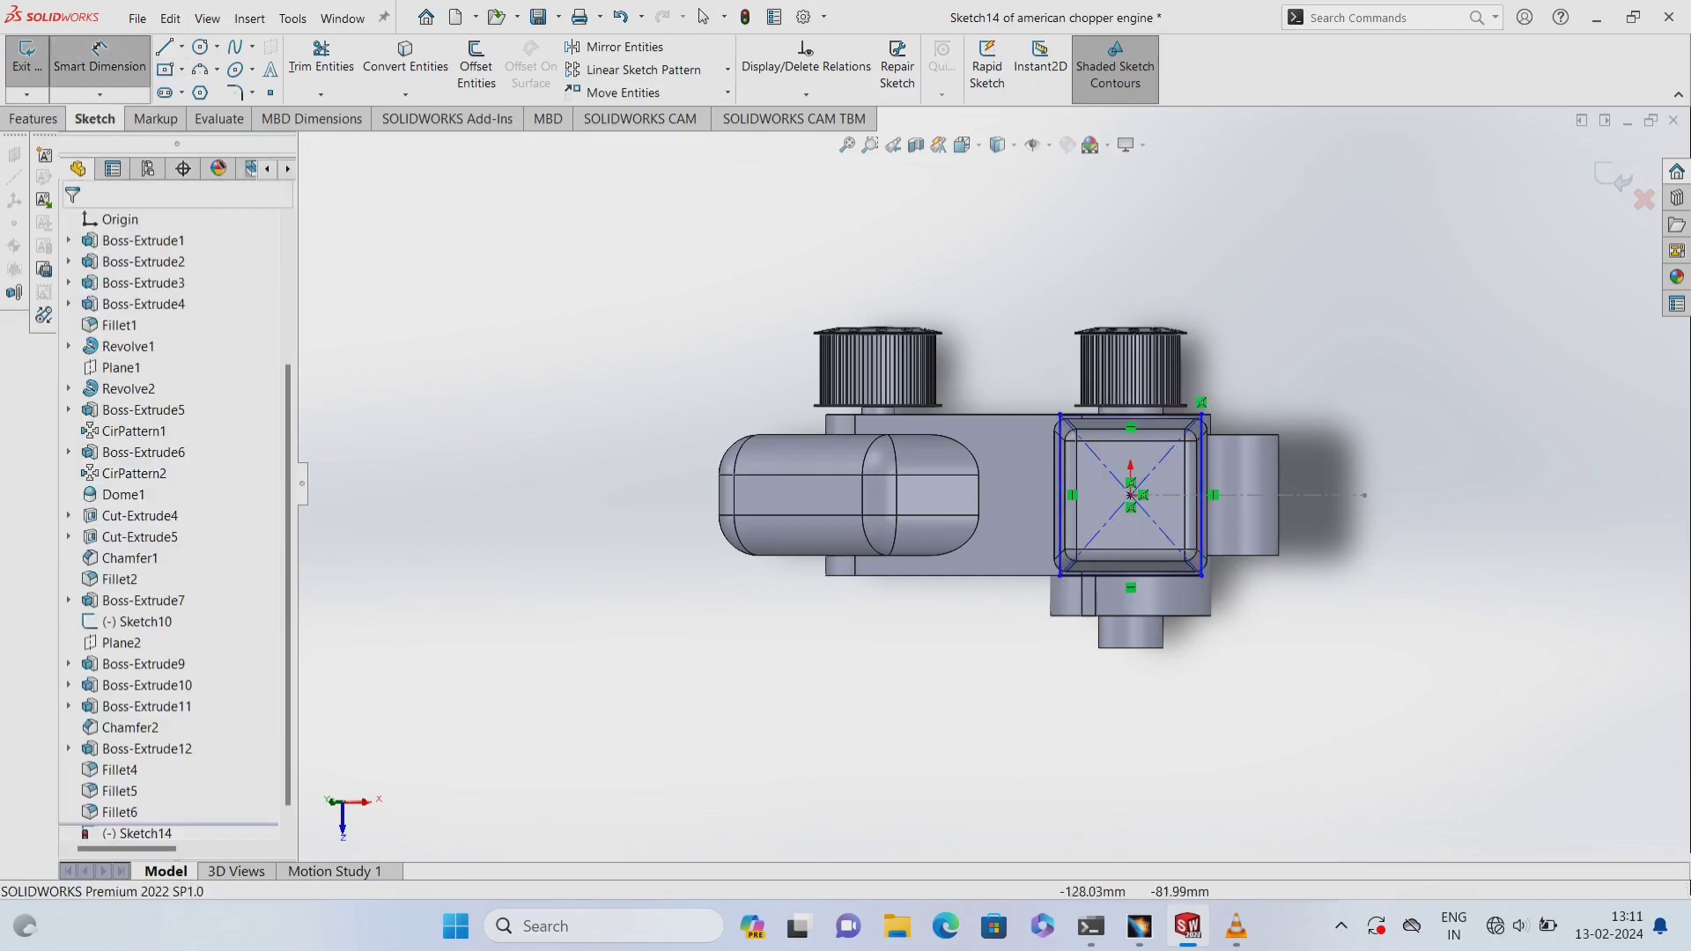
left_click(1131, 575)
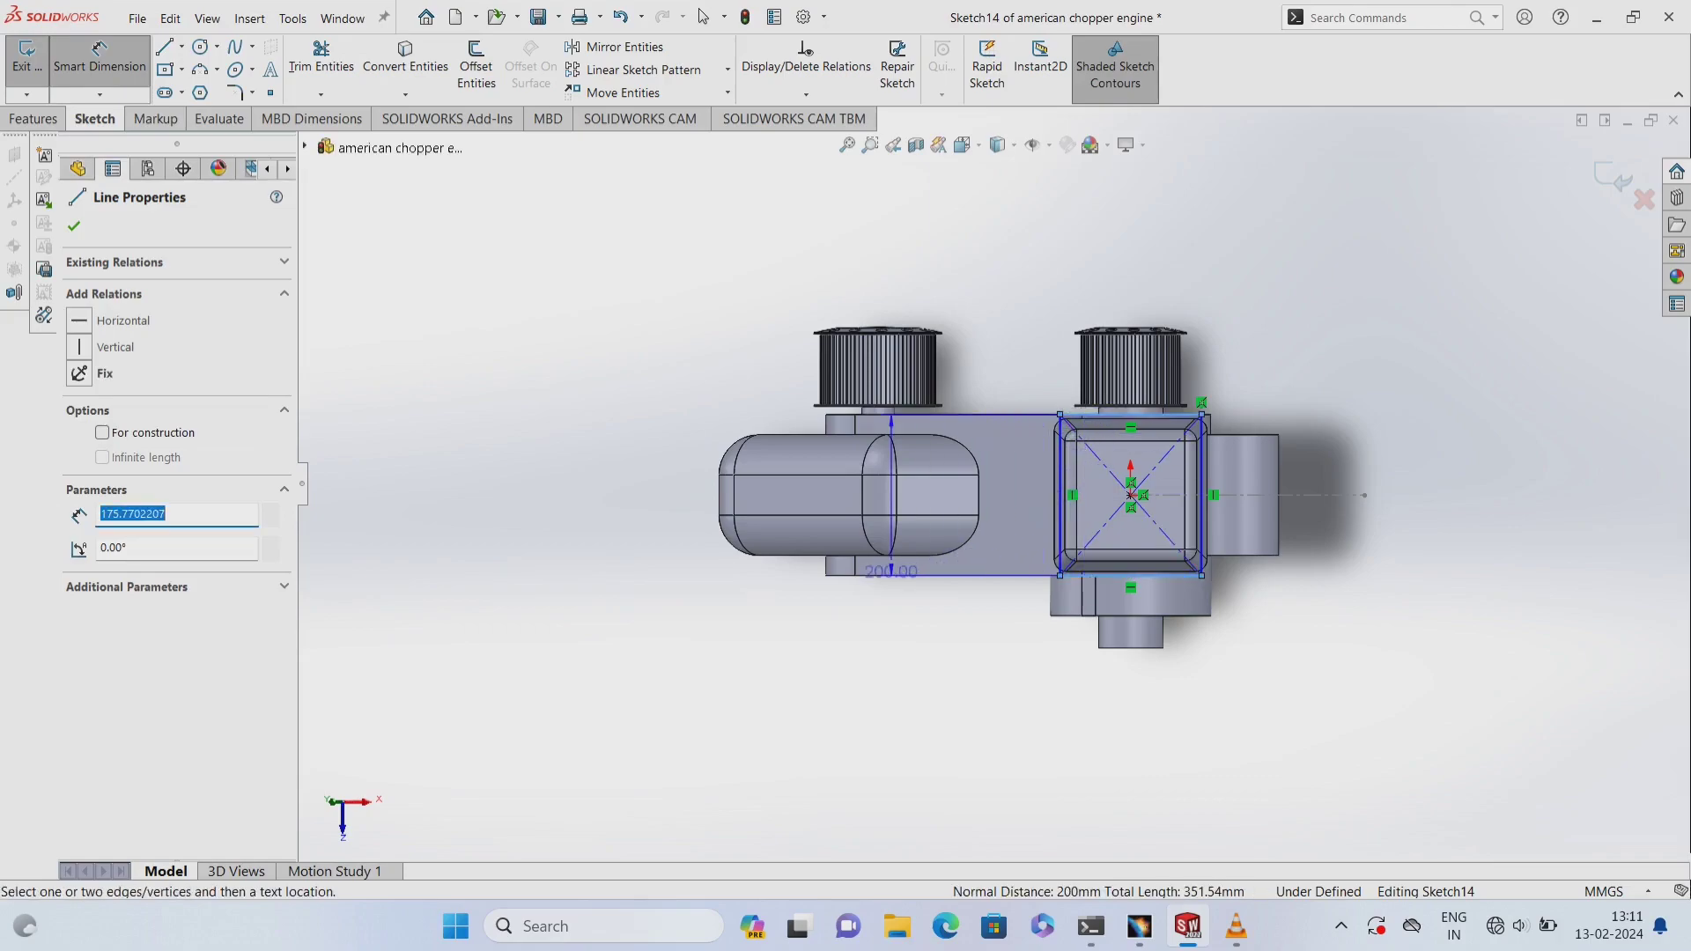
left_click(767, 596)
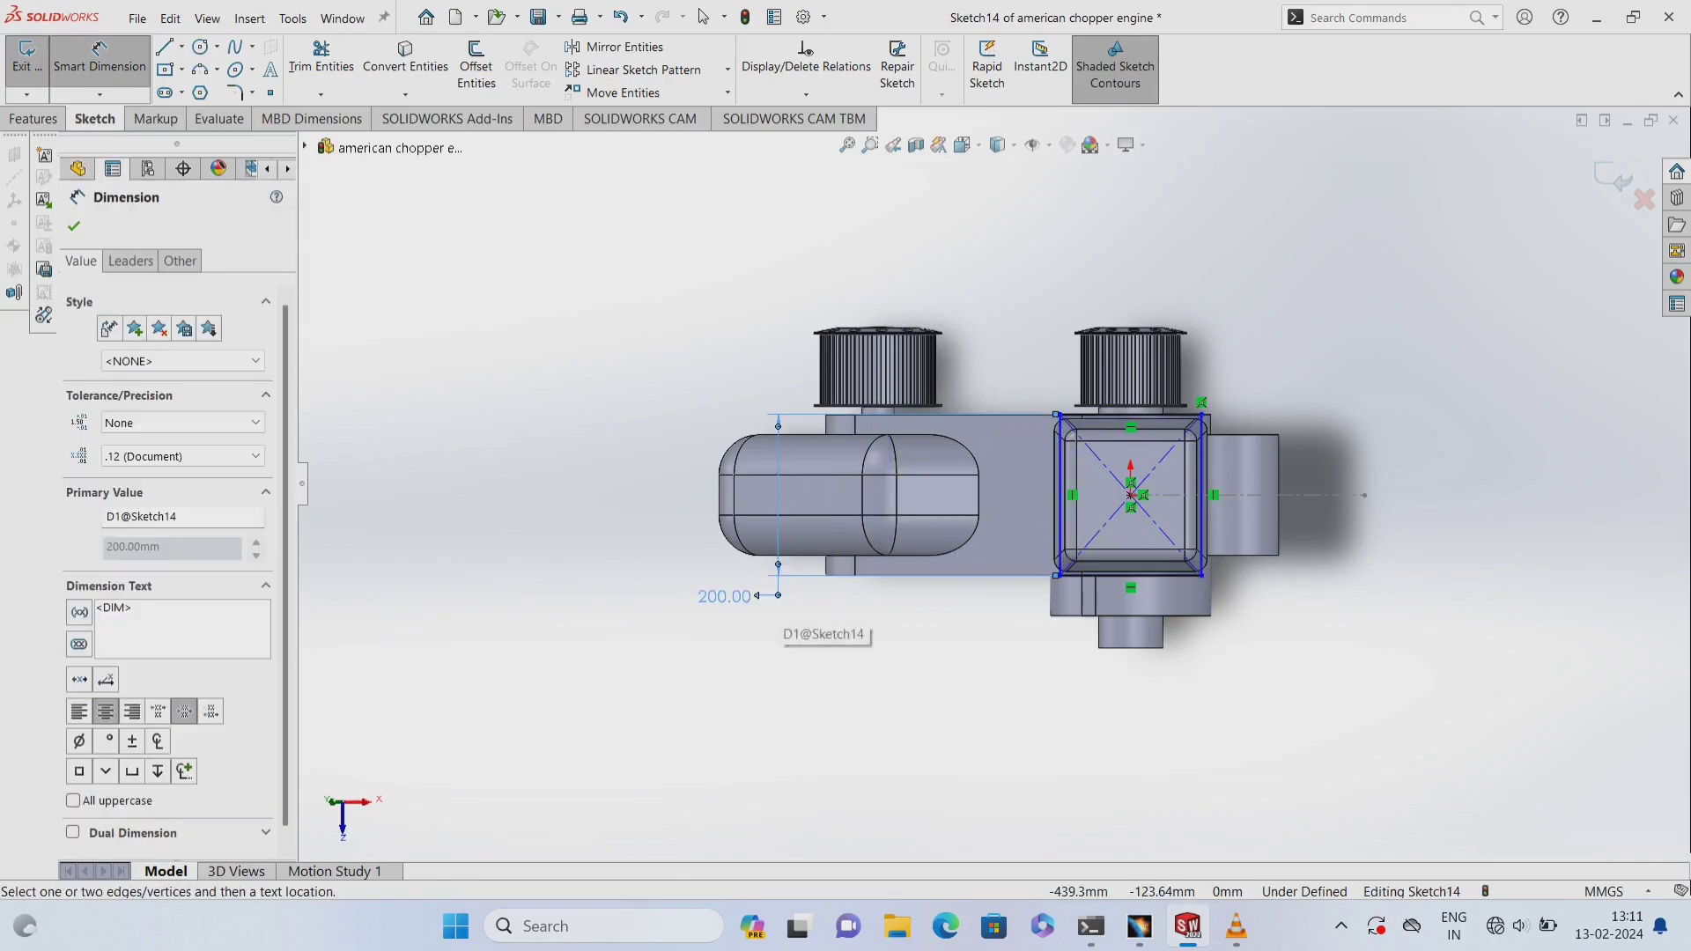
left_click_drag(724, 597, 832, 596)
left_click(703, 16)
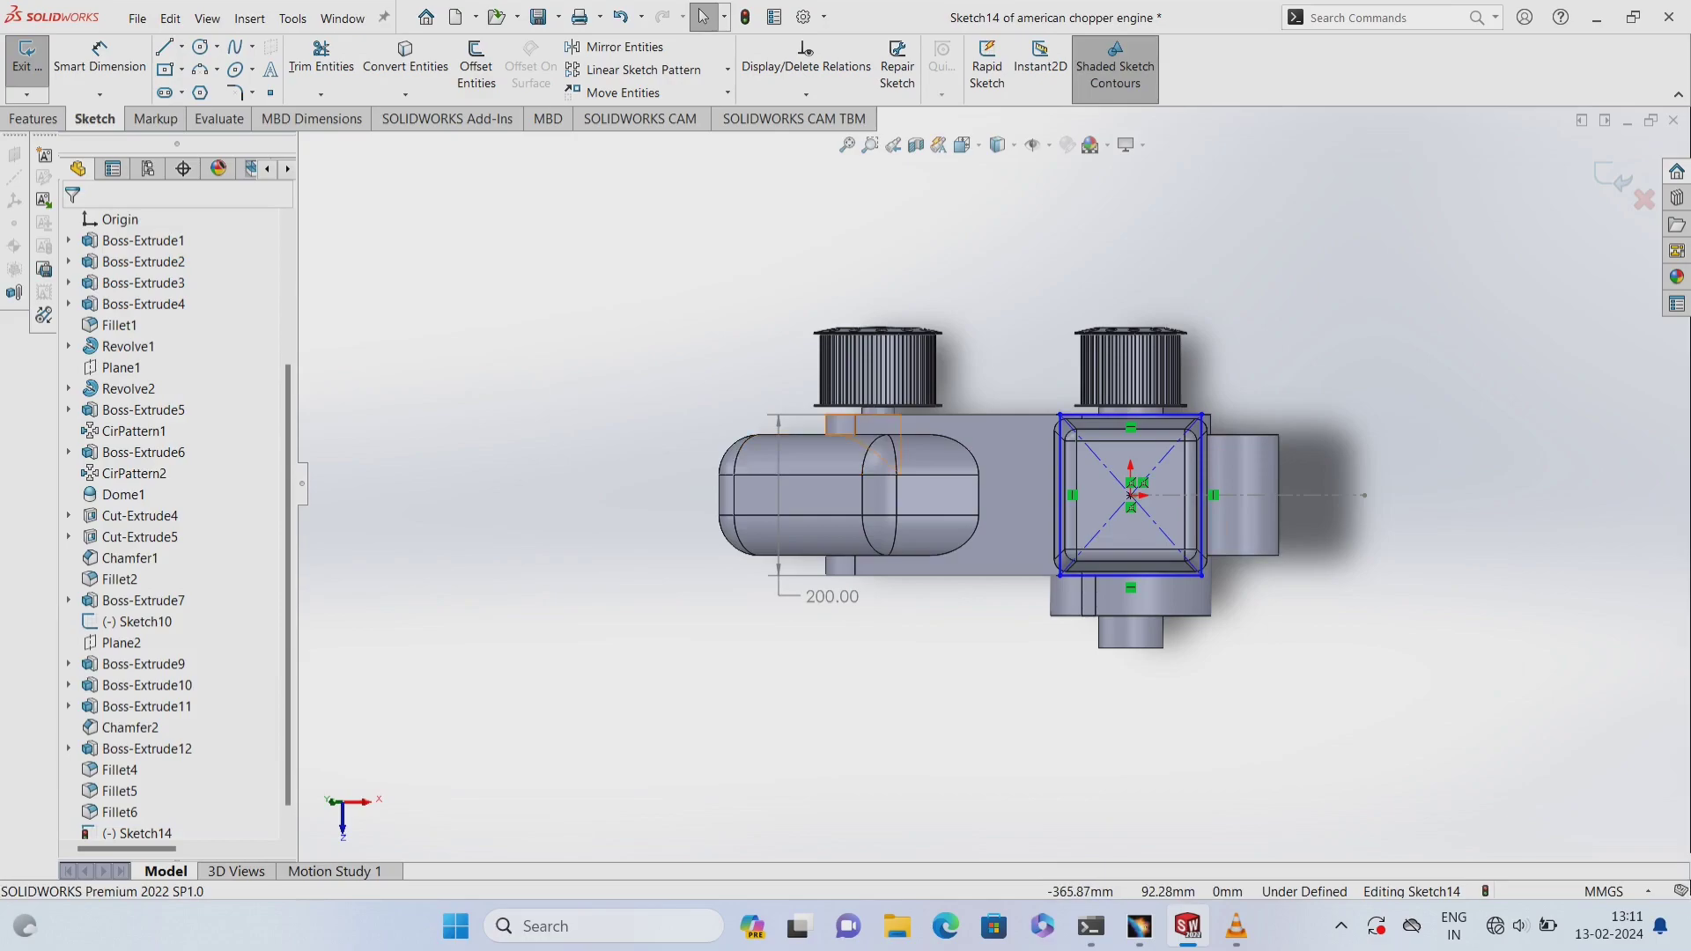
left_click(1132, 574)
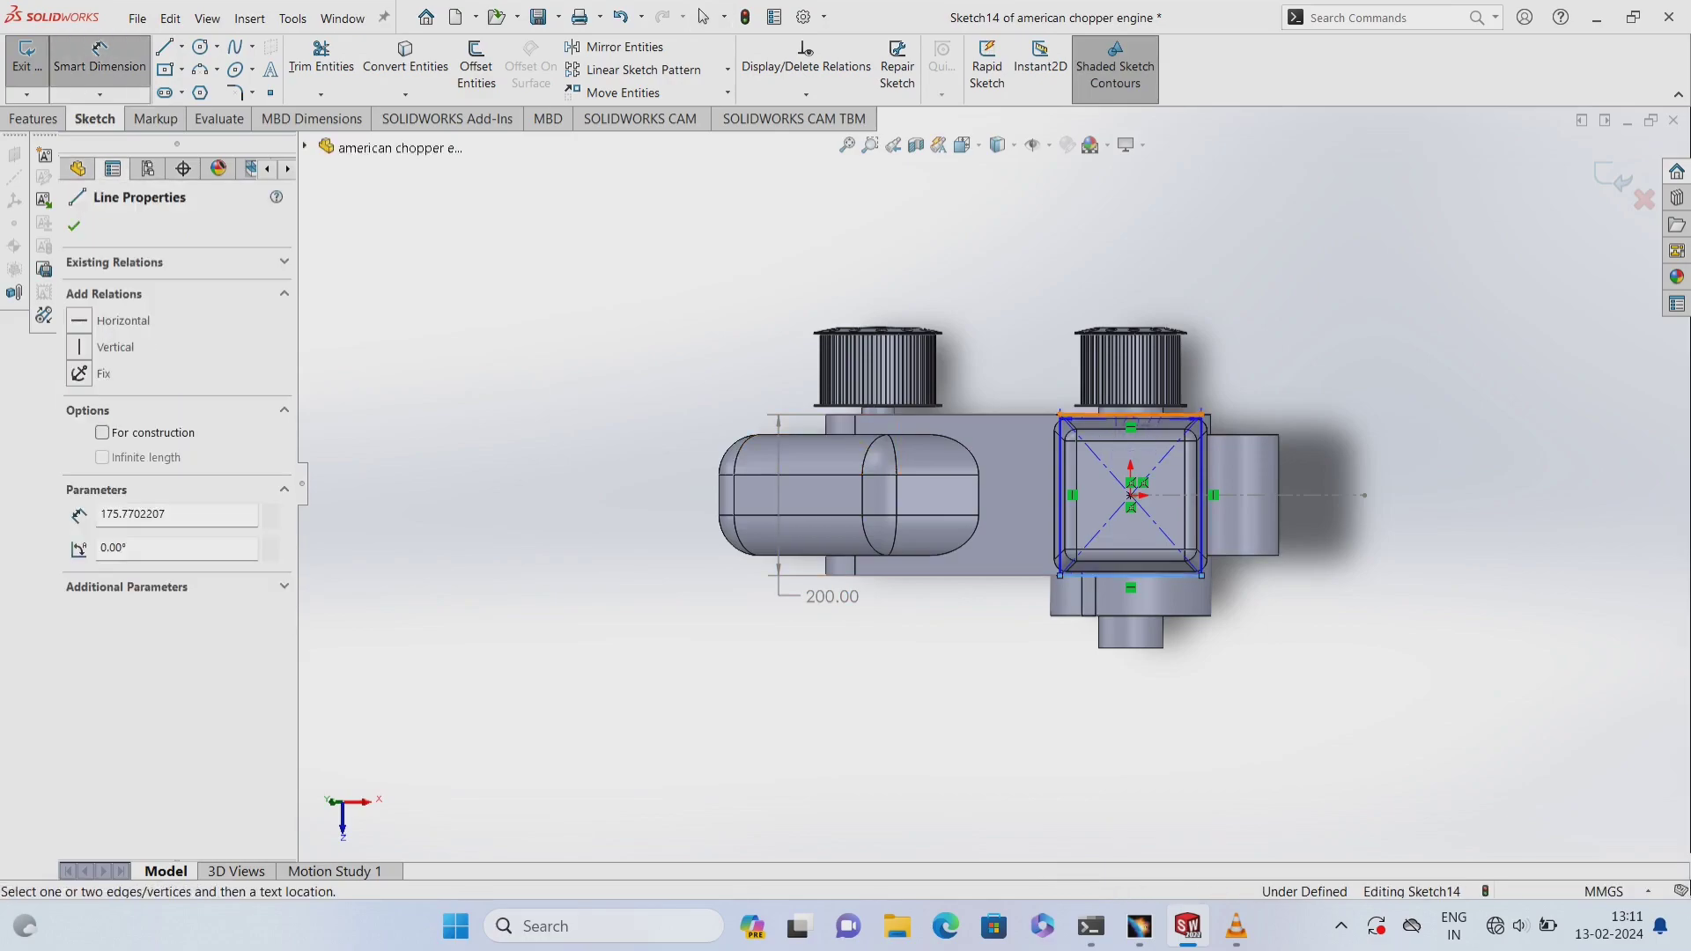
left_click(1135, 415)
left_click(640, 568)
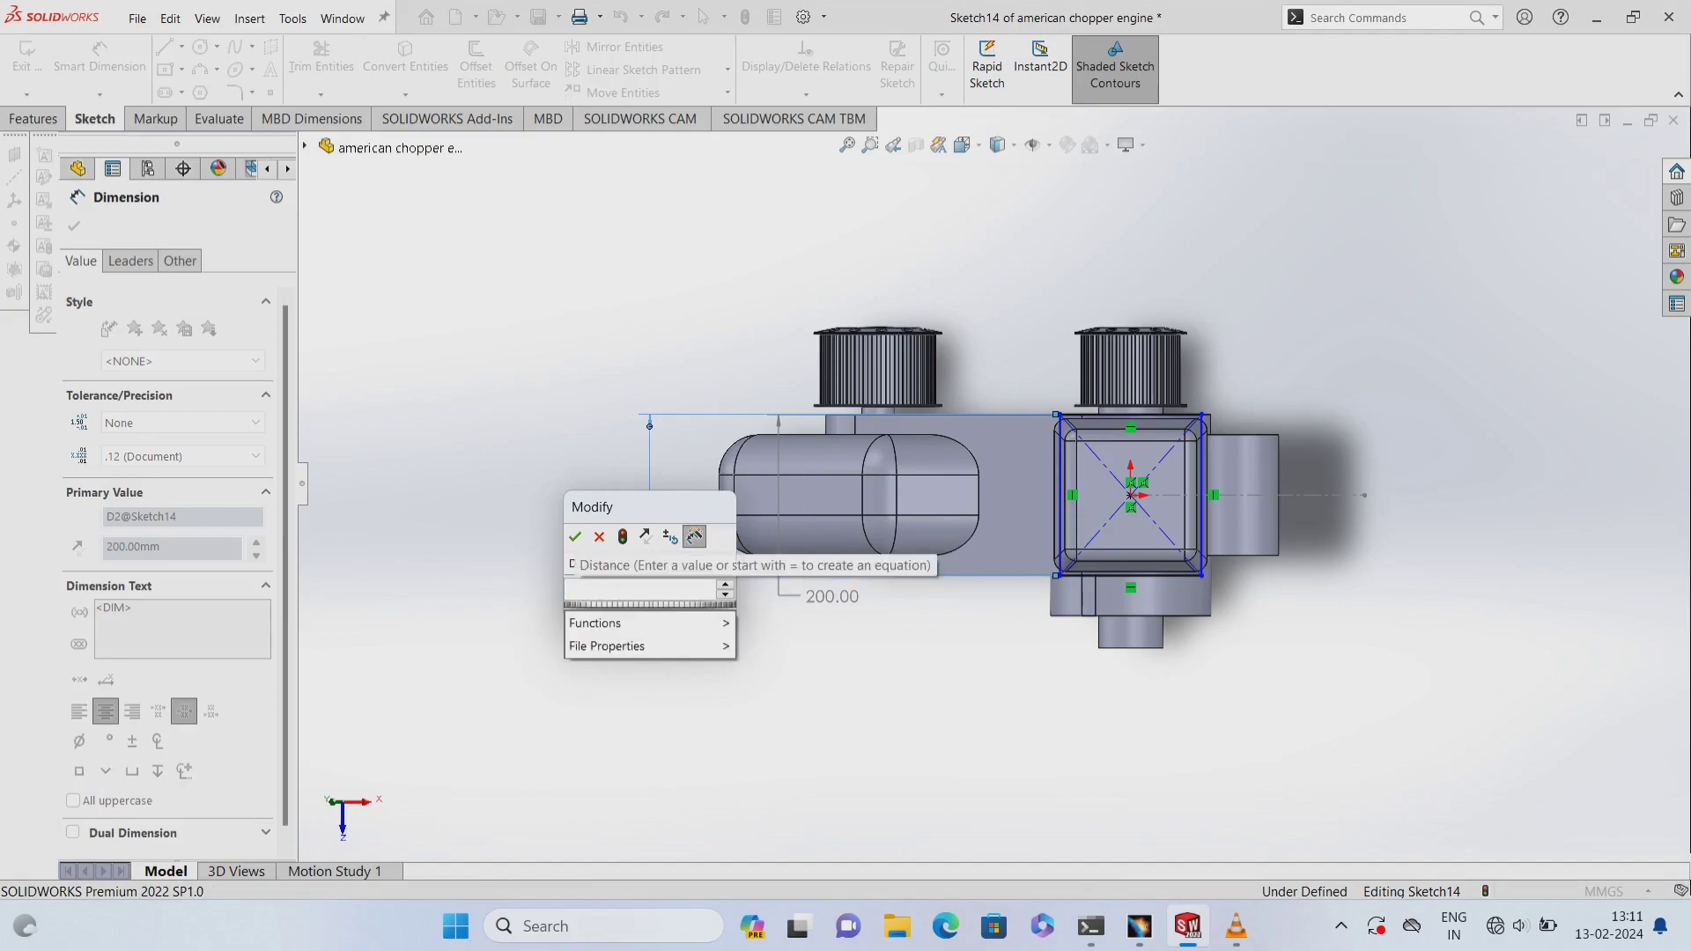
type("220")
key("Return")
key("Return")
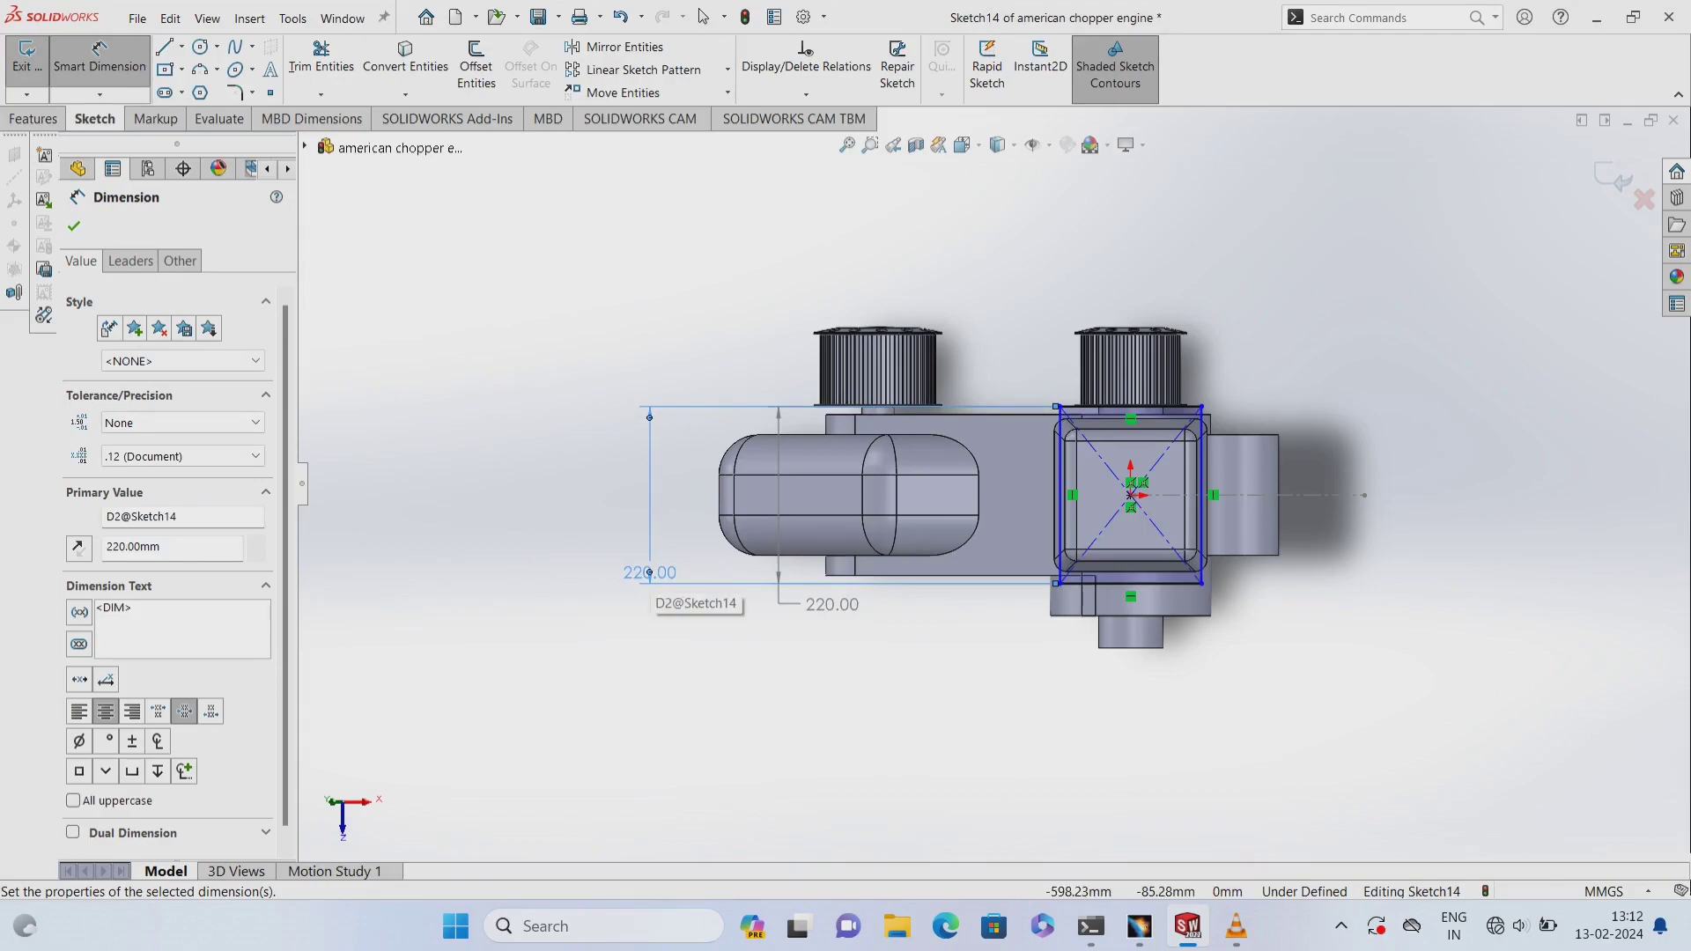
key("Escape")
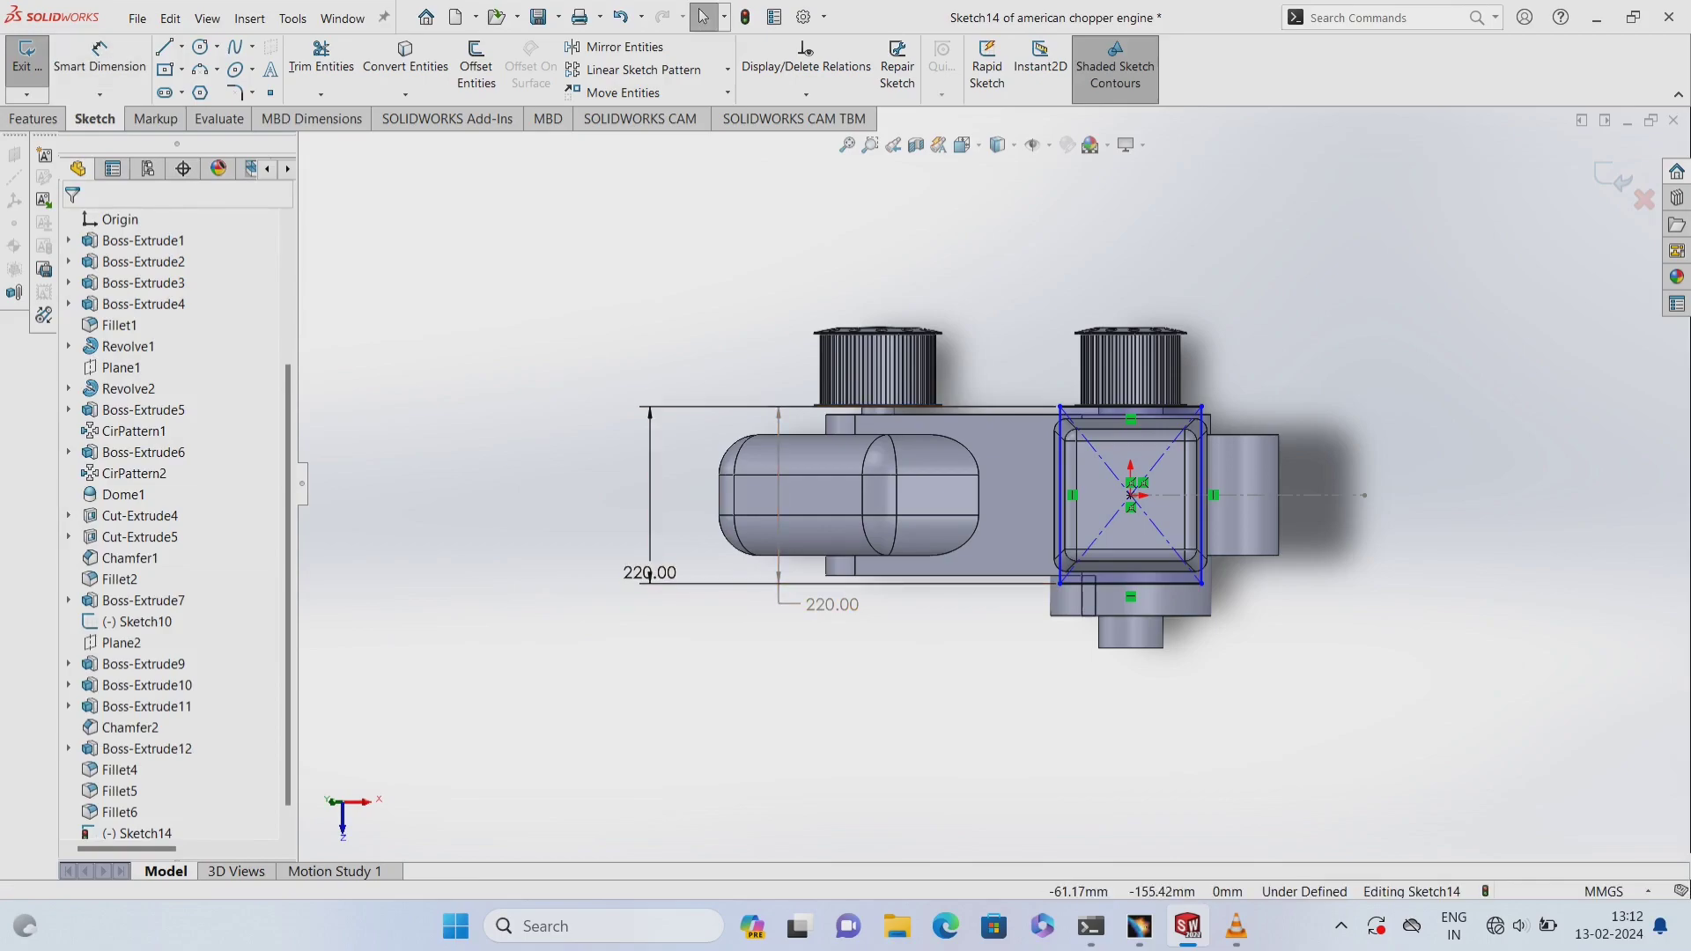
- Set the square's bottom edge to 220 mm with a dimension placed below it
left_click(1092, 583)
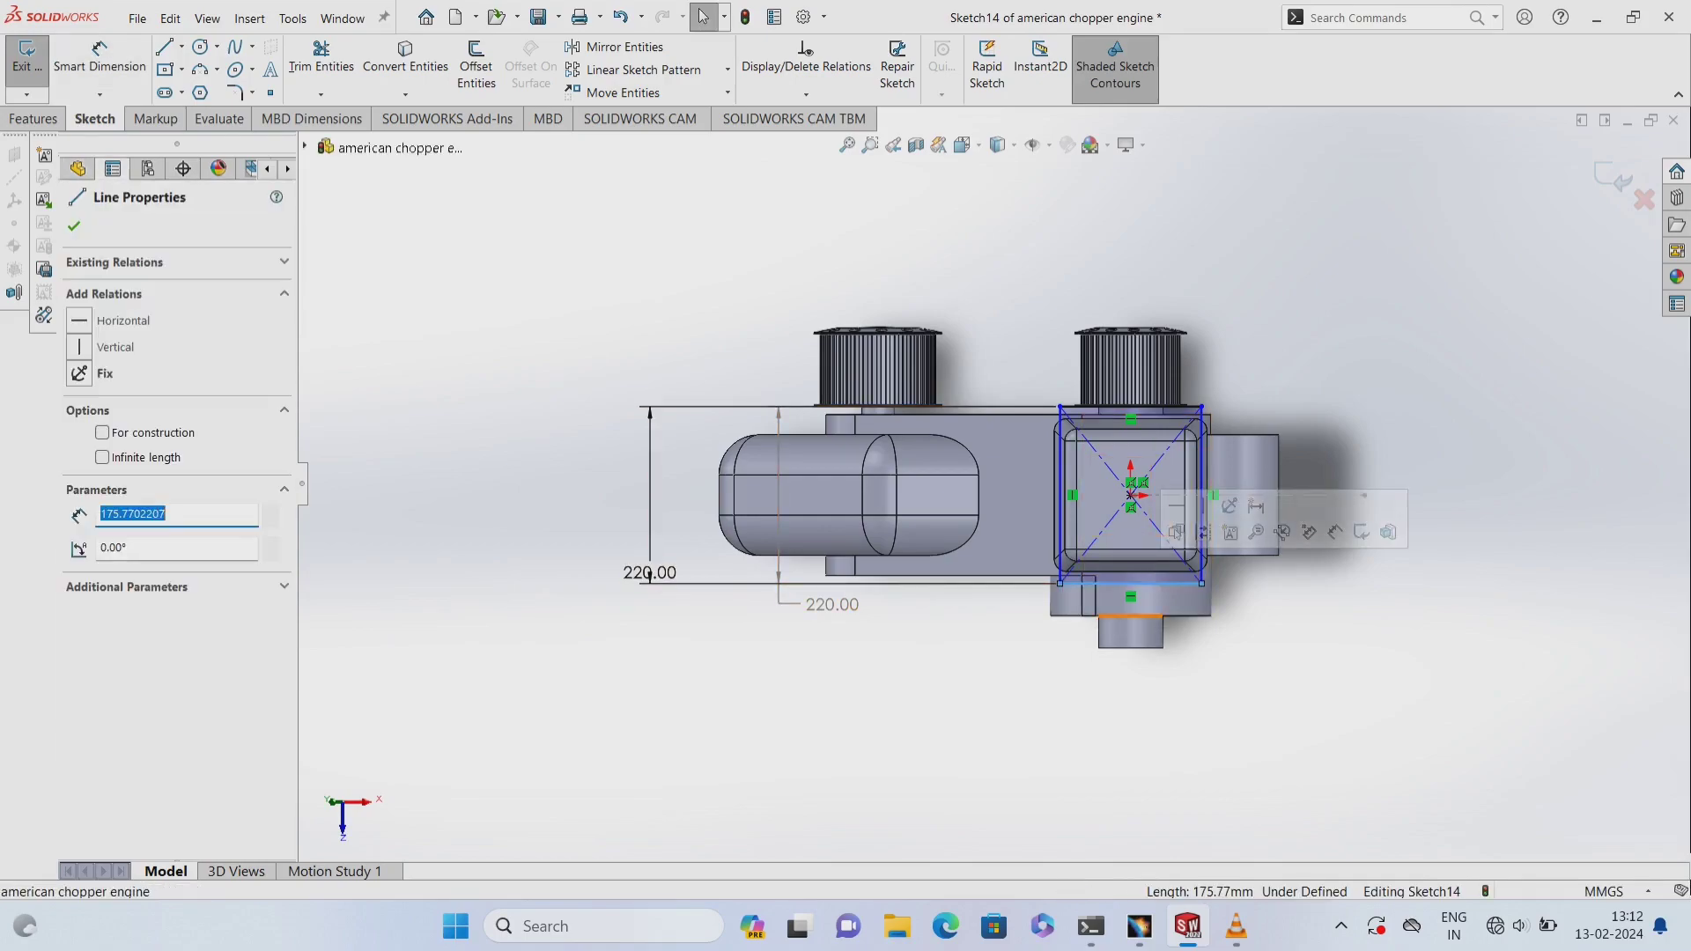
key("d")
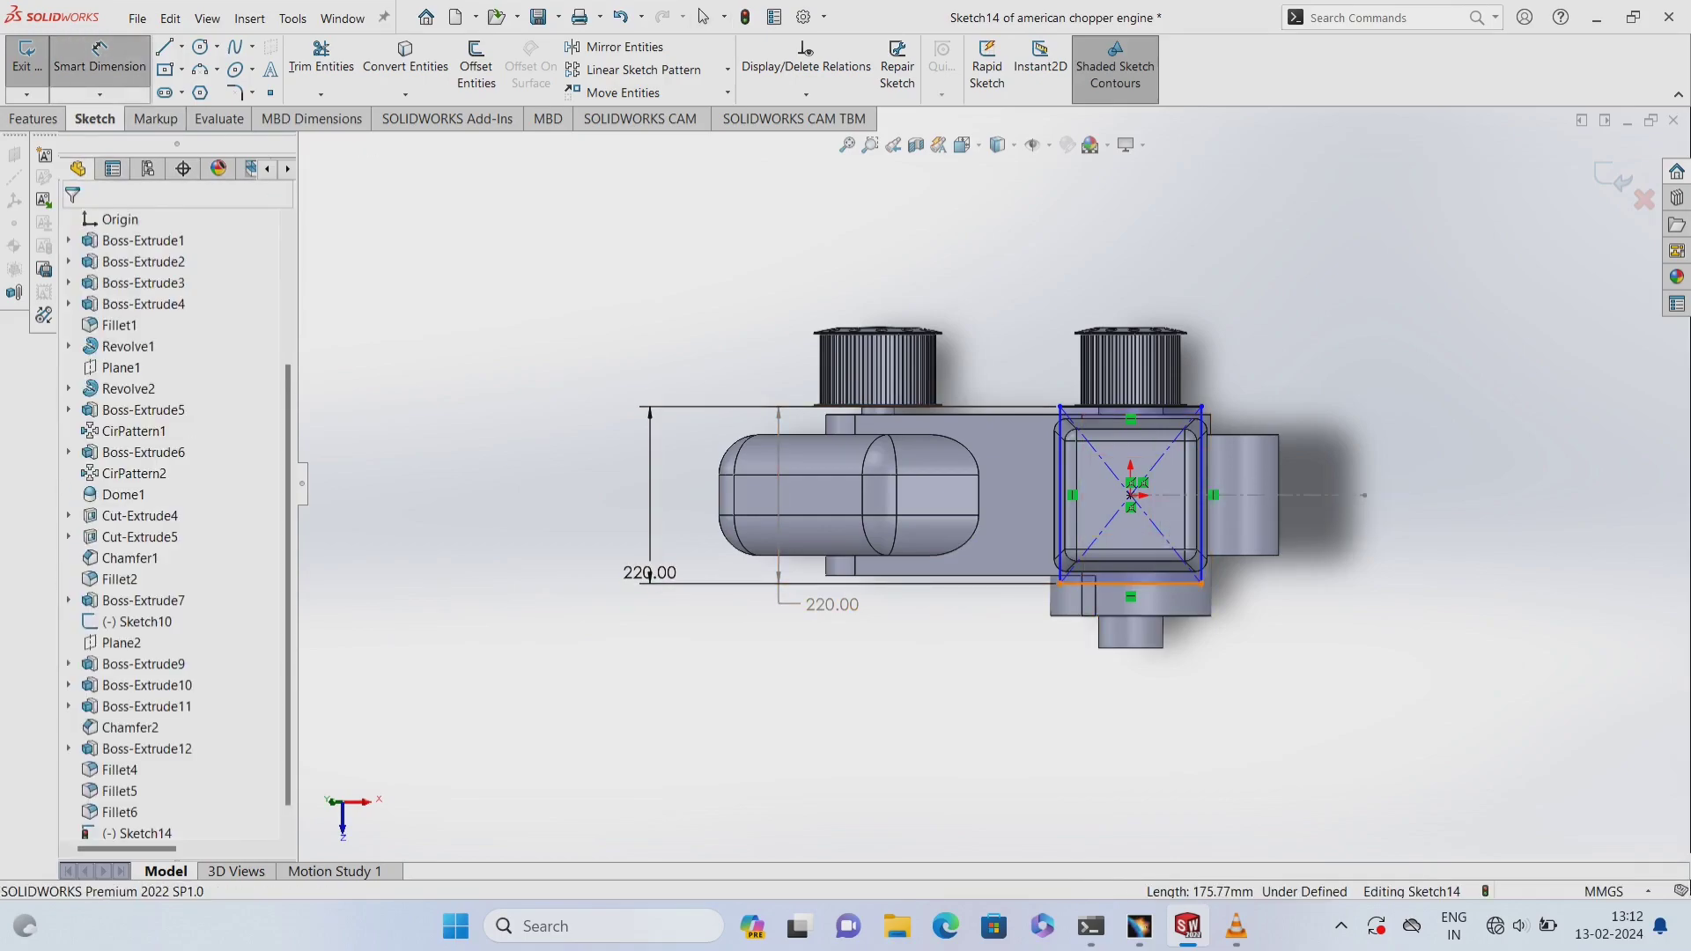
left_click(1110, 583)
left_click(1117, 700)
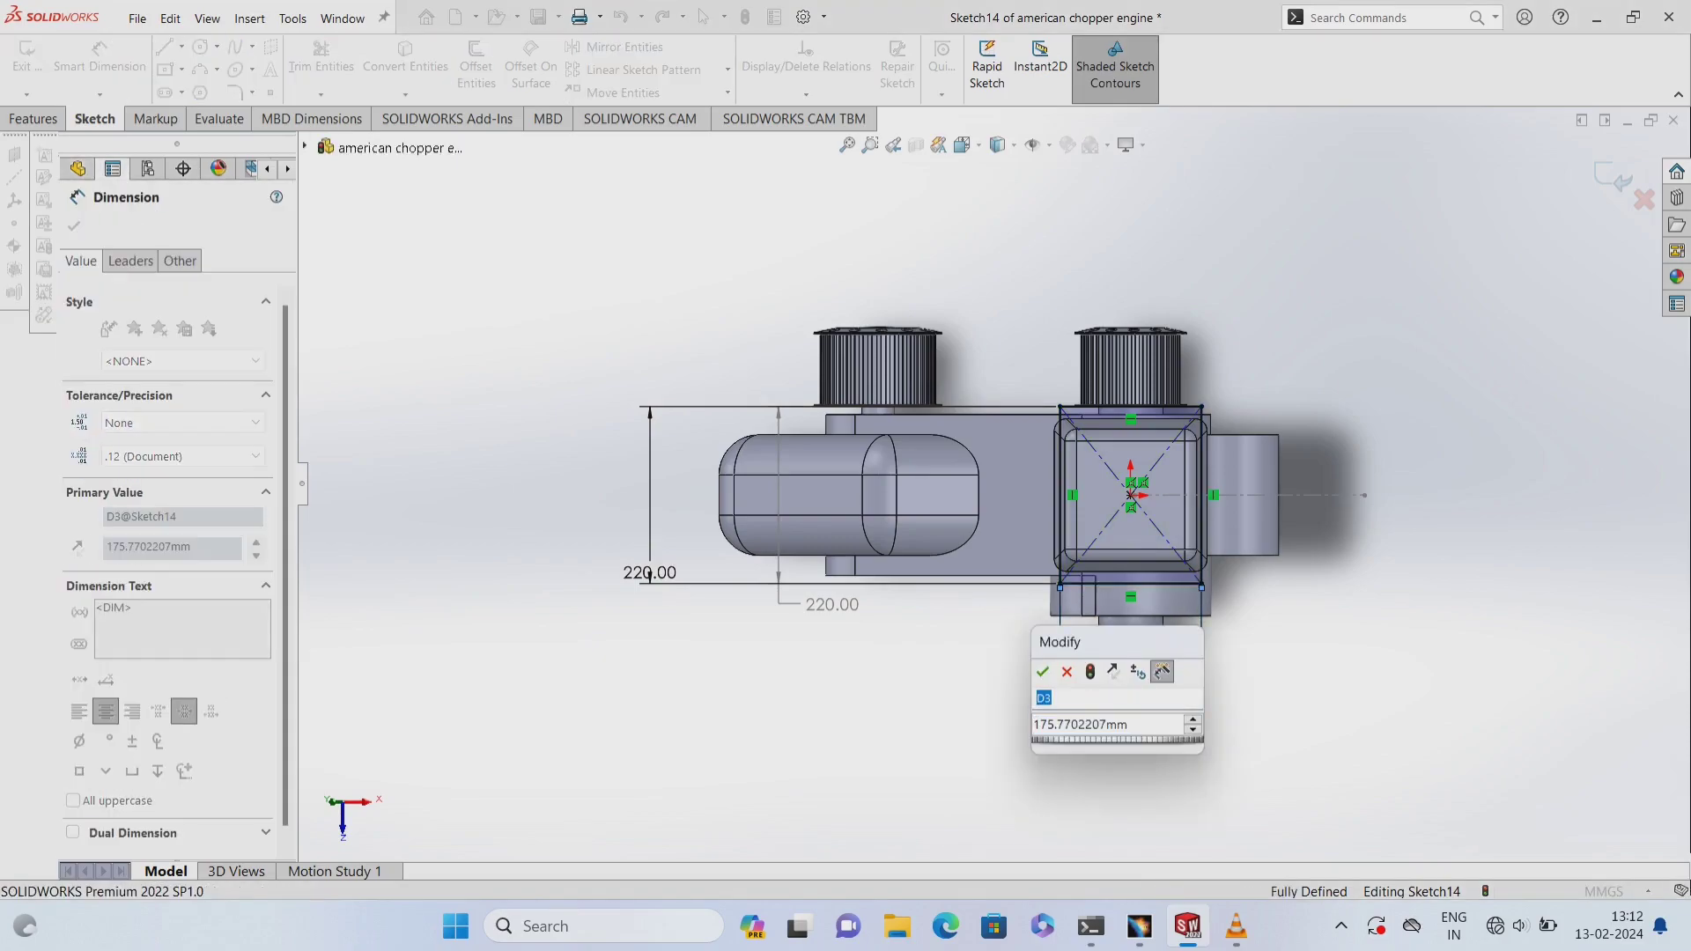
key("Tab")
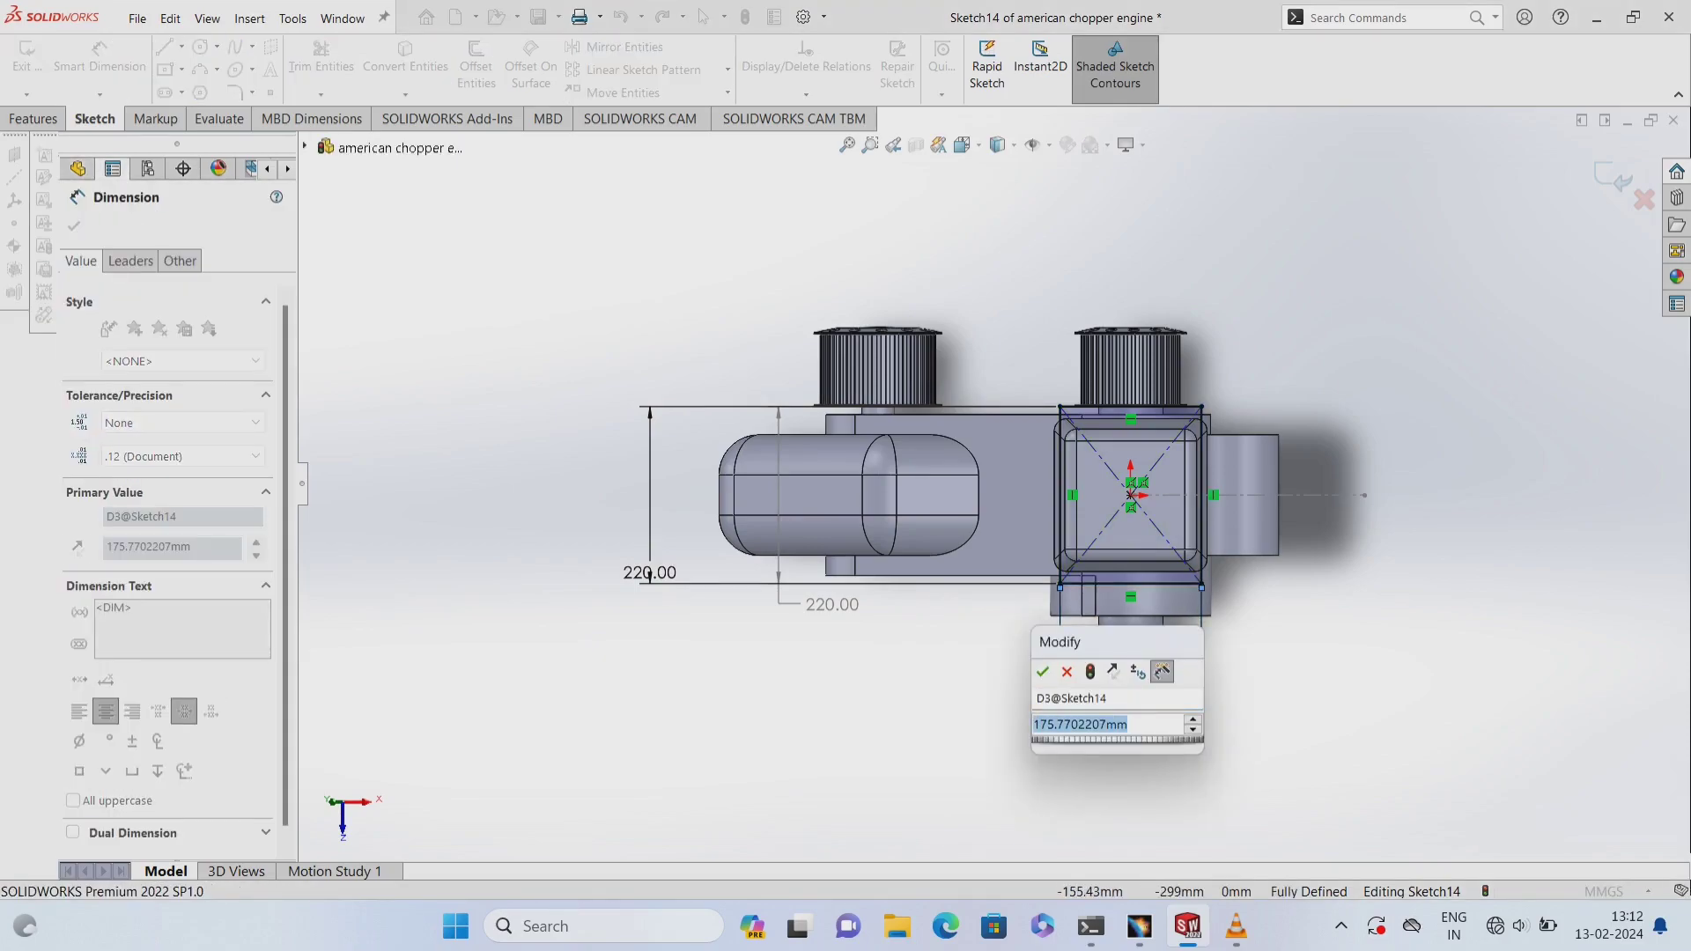
type("220")
left_click(1041, 671)
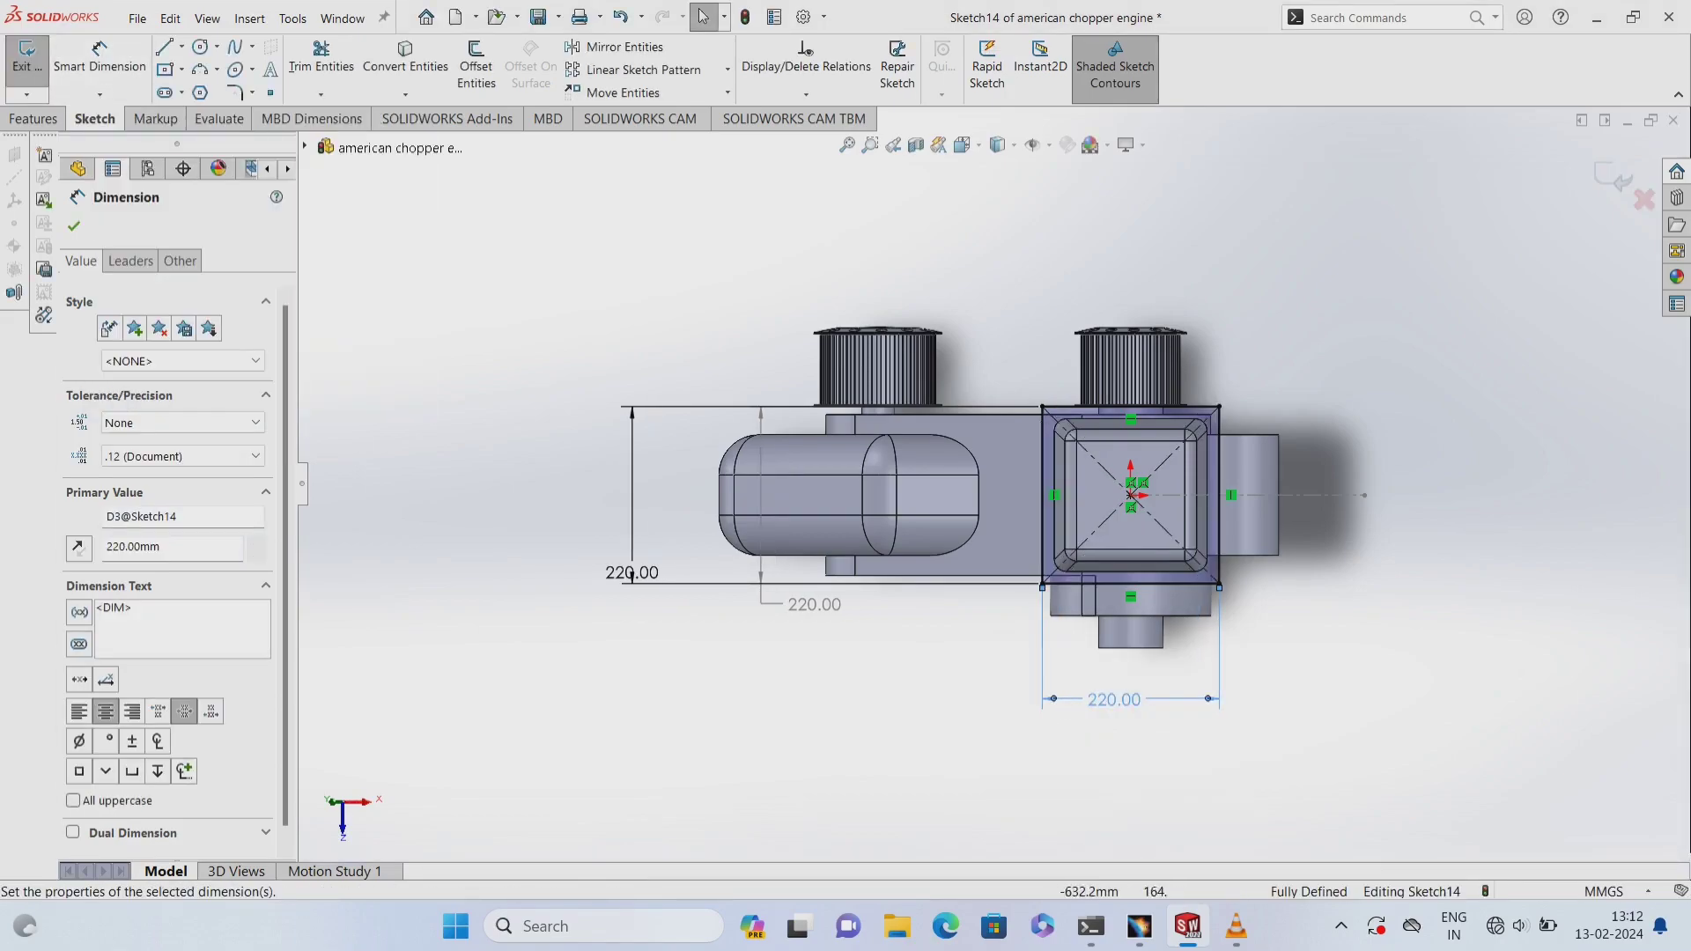
left_click(74, 225)
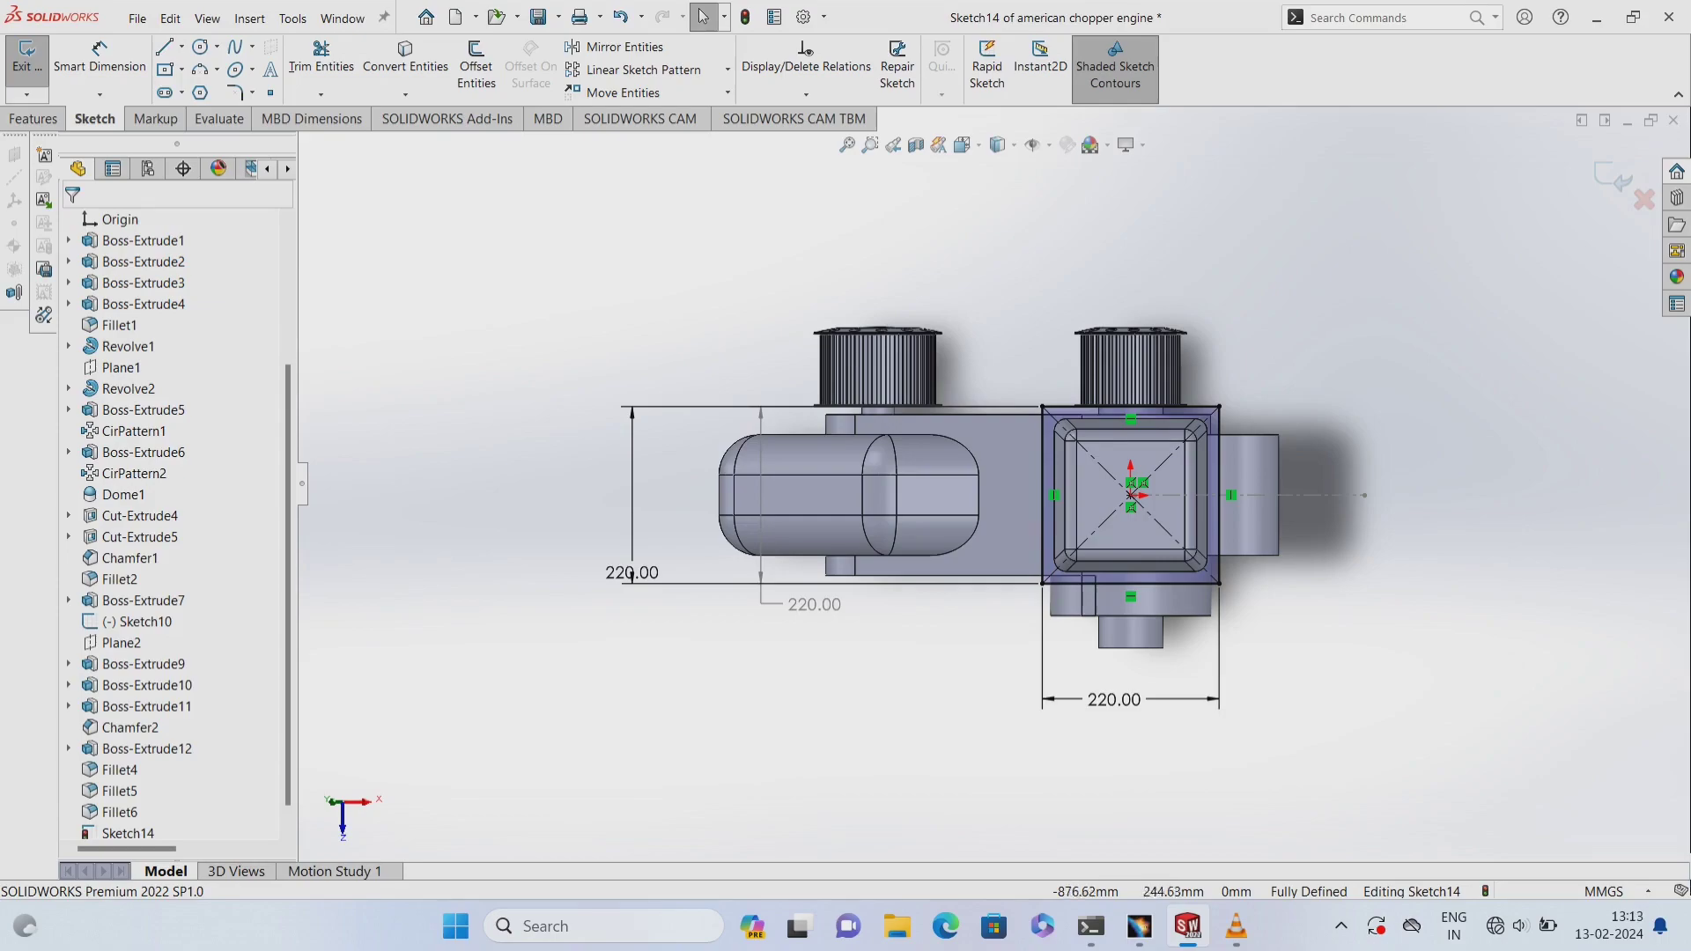
- Draw a small centre rectangle at the origin and dimension its height to 120 mm
left_click(165, 68)
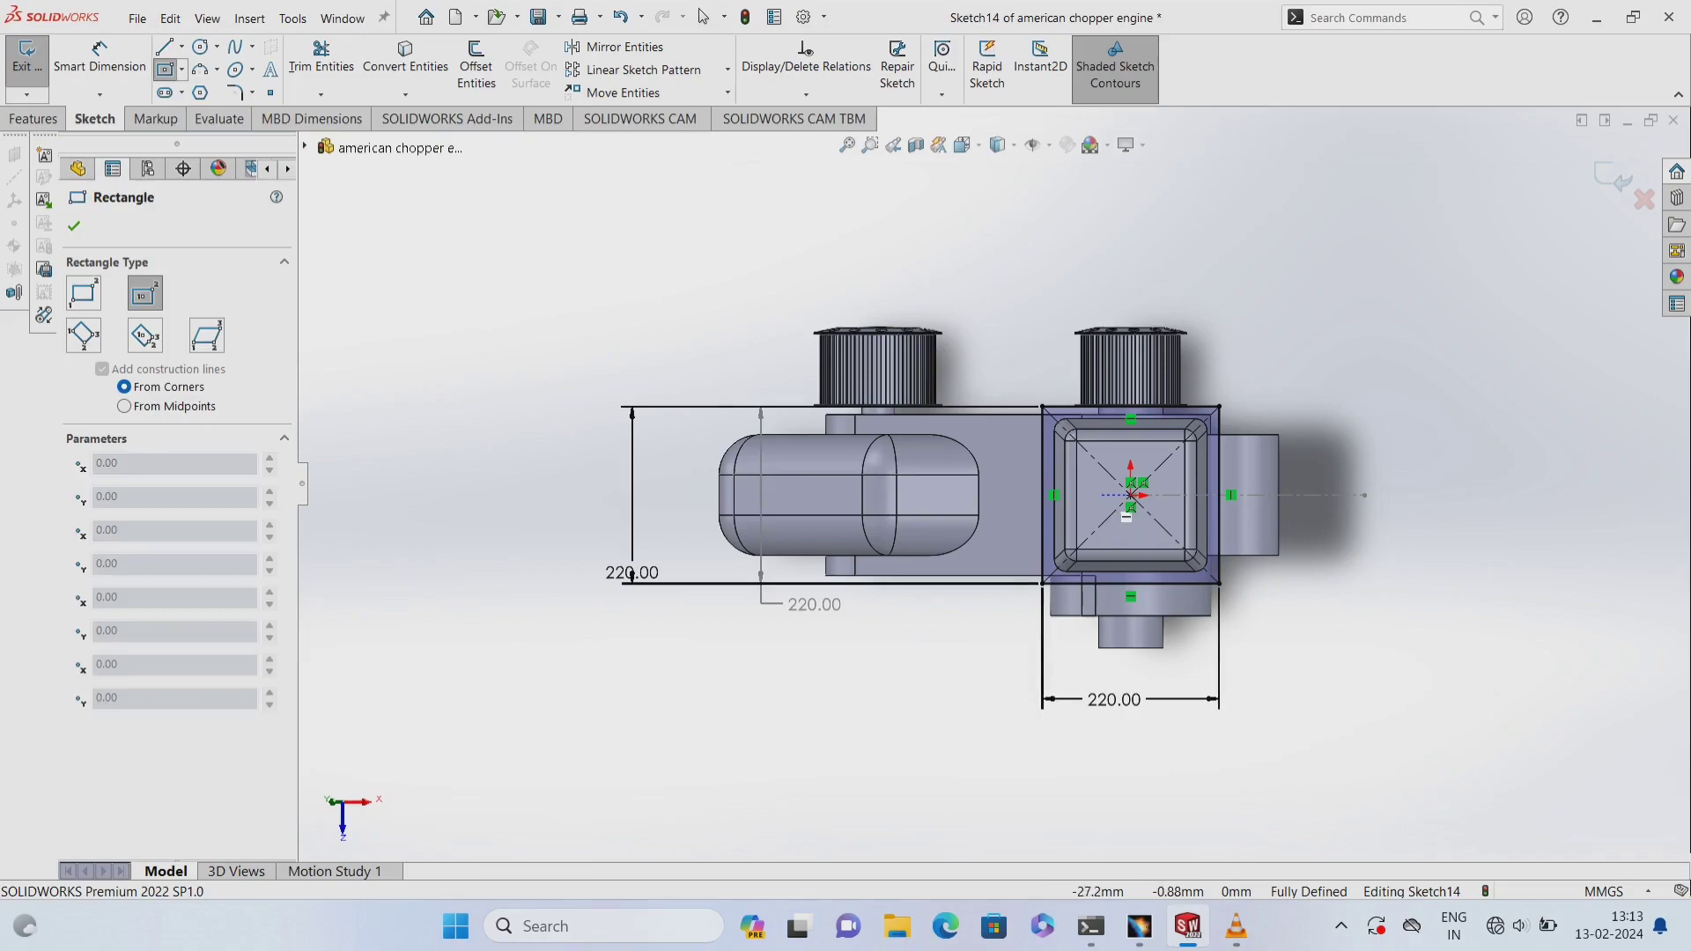
left_click(1132, 495)
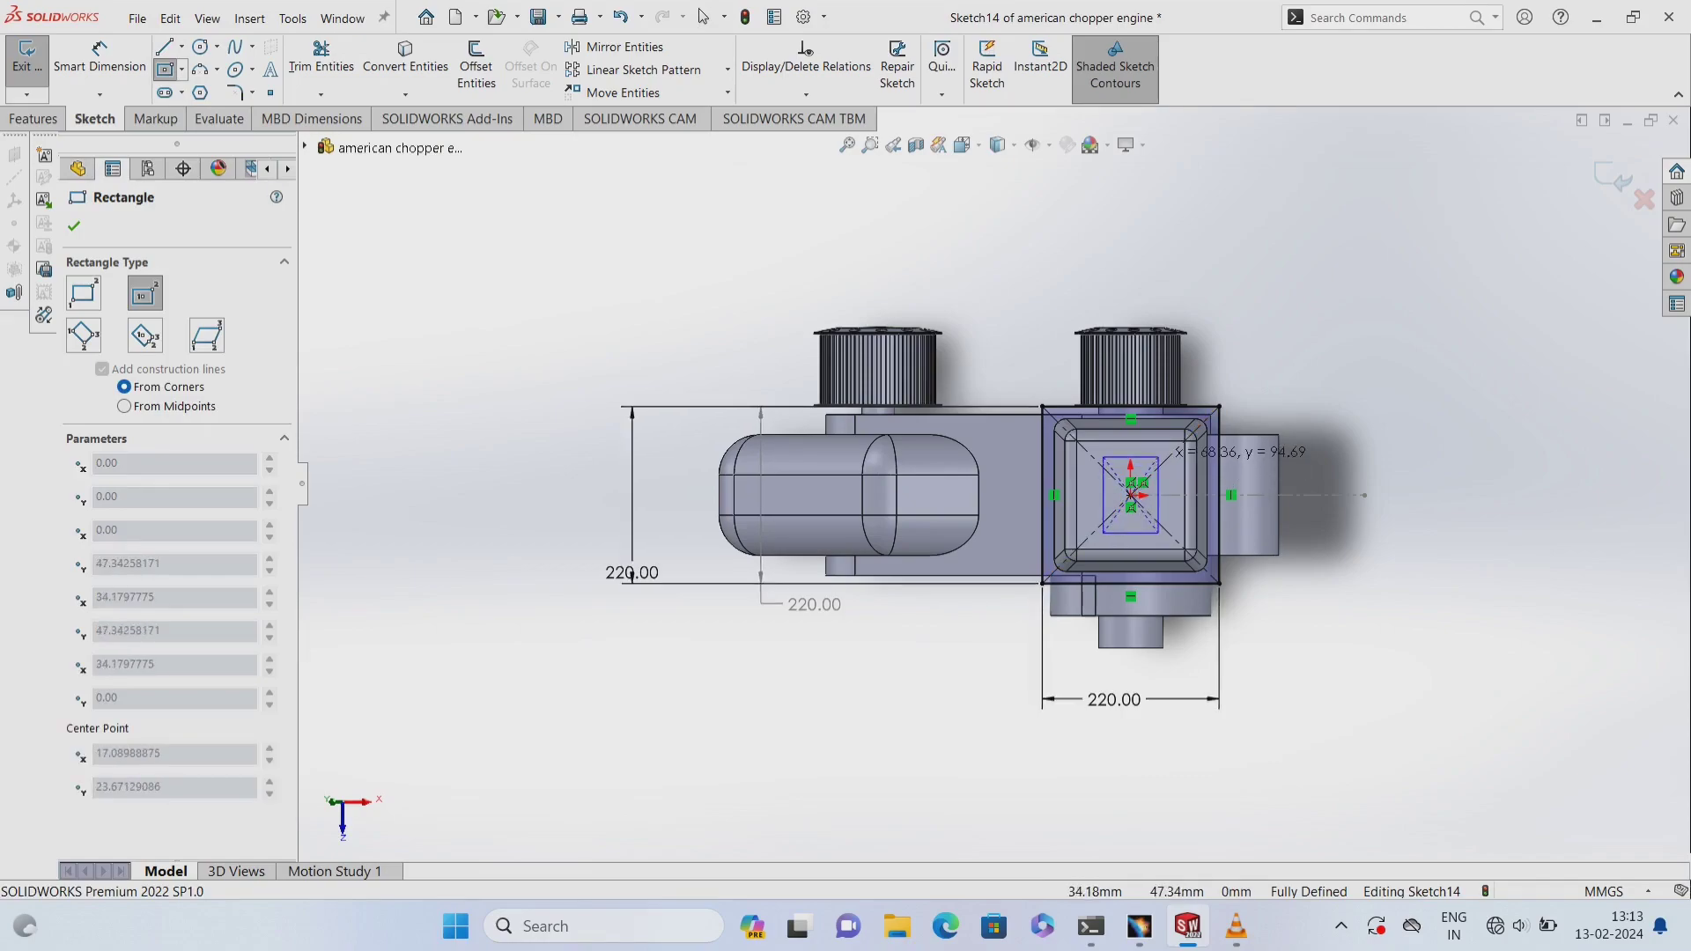
left_click(1157, 533)
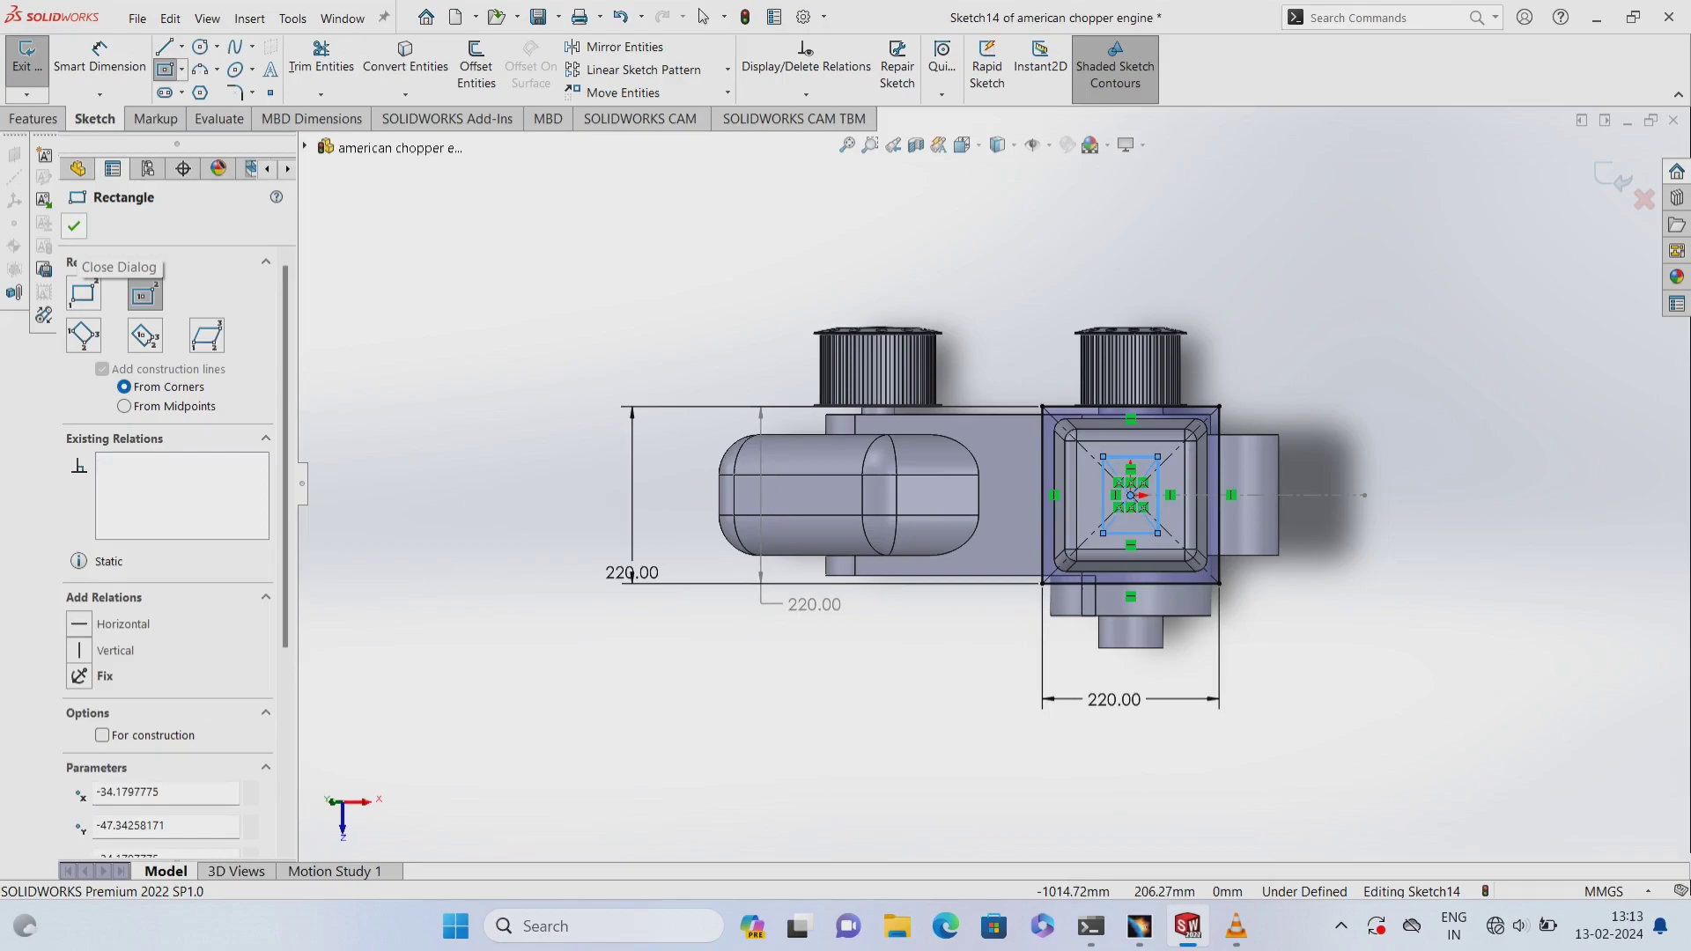
left_click(100, 54)
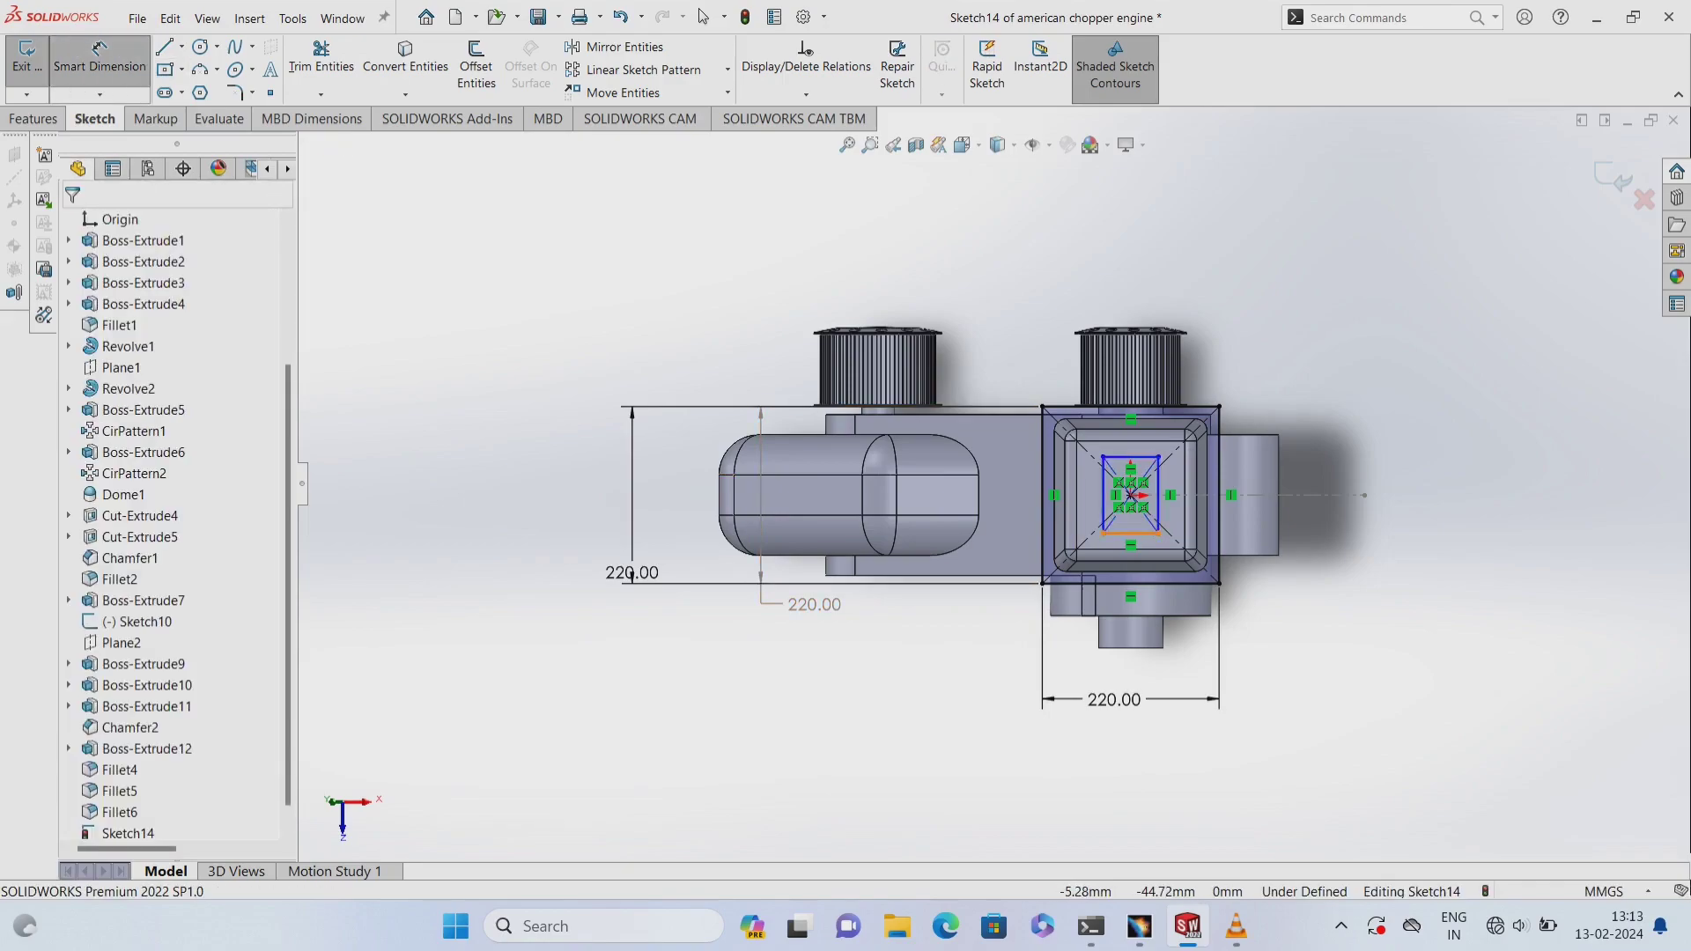
left_click(1131, 533)
left_click(1131, 457)
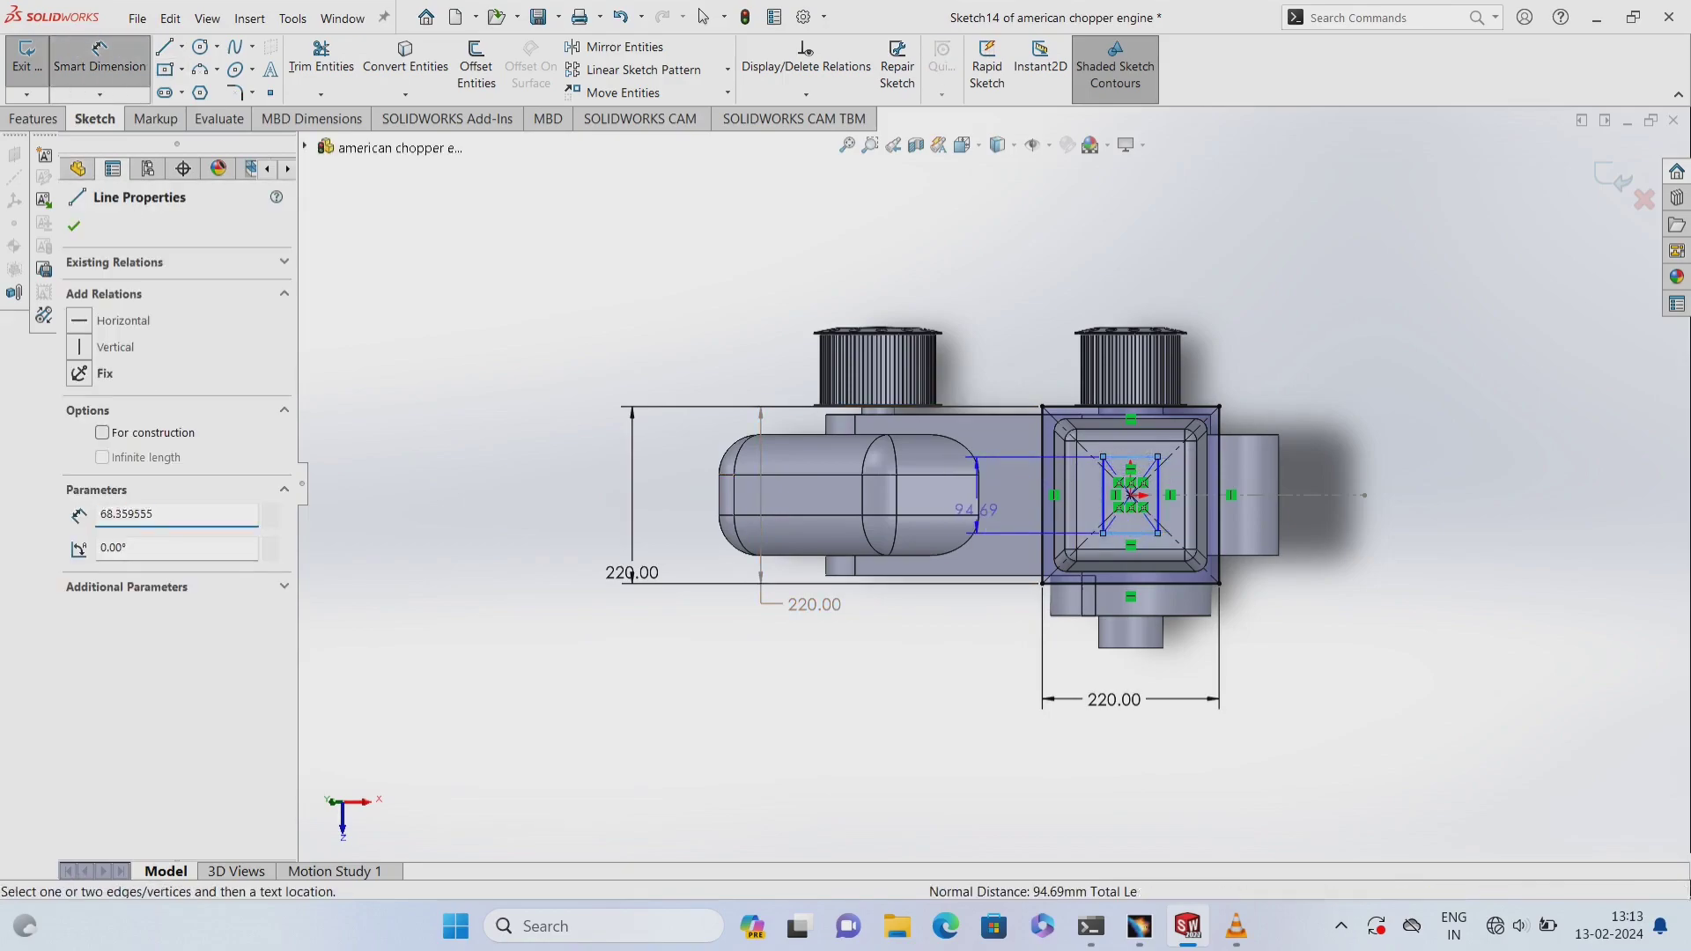
left_click(976, 509)
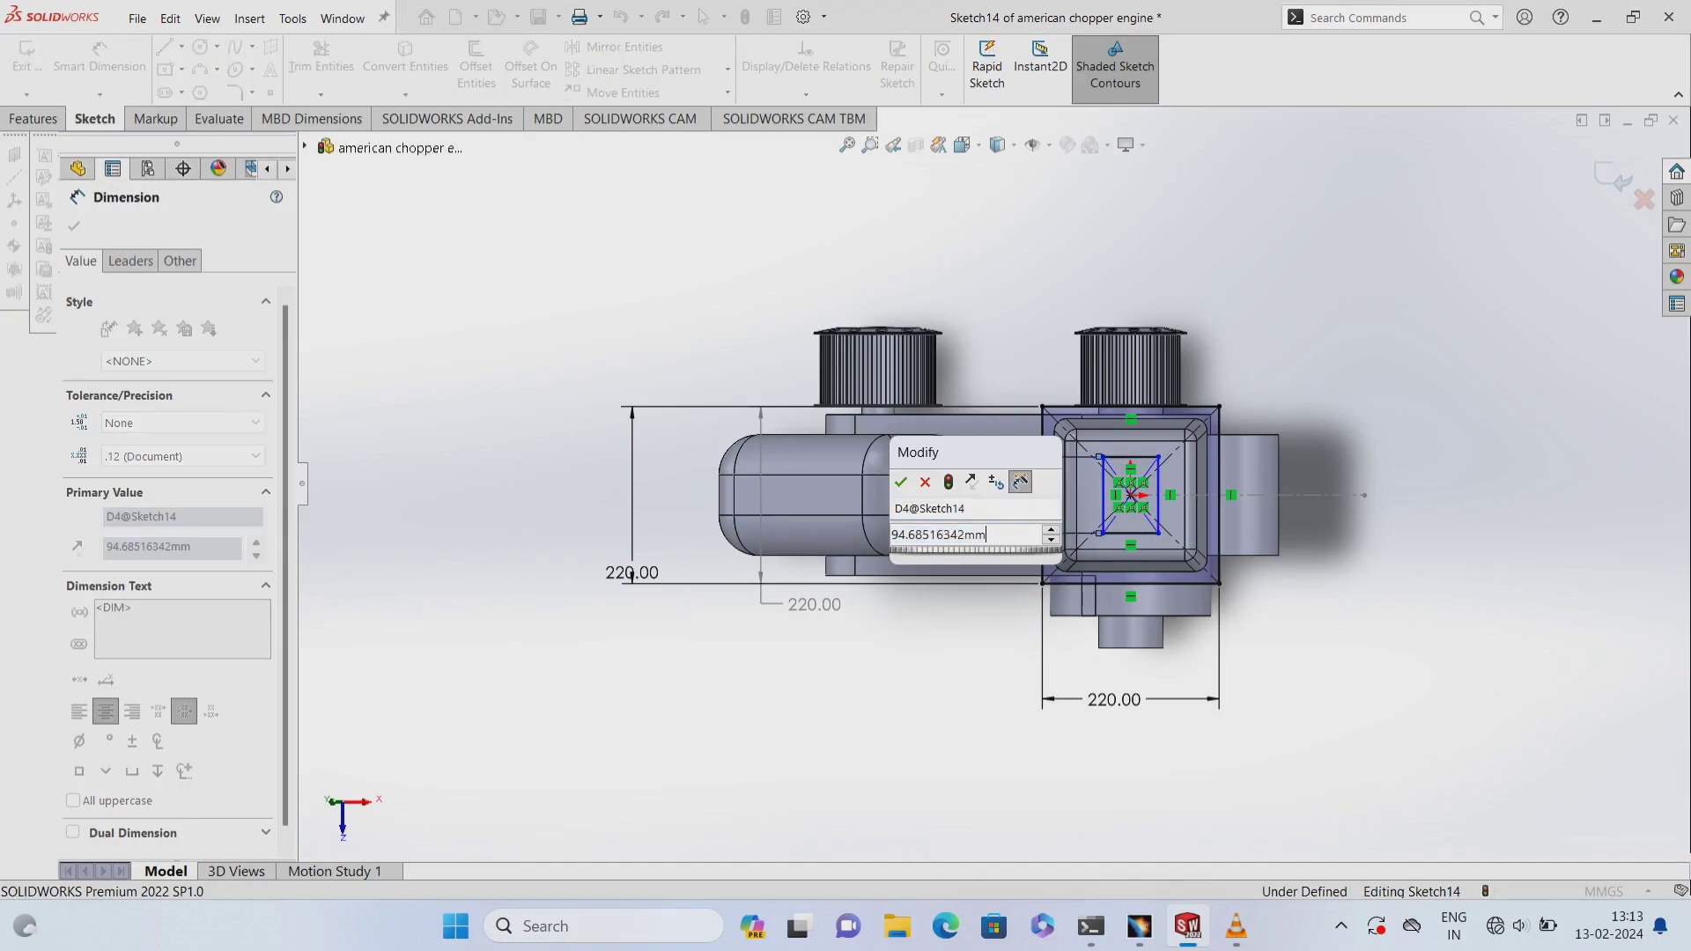
type("120")
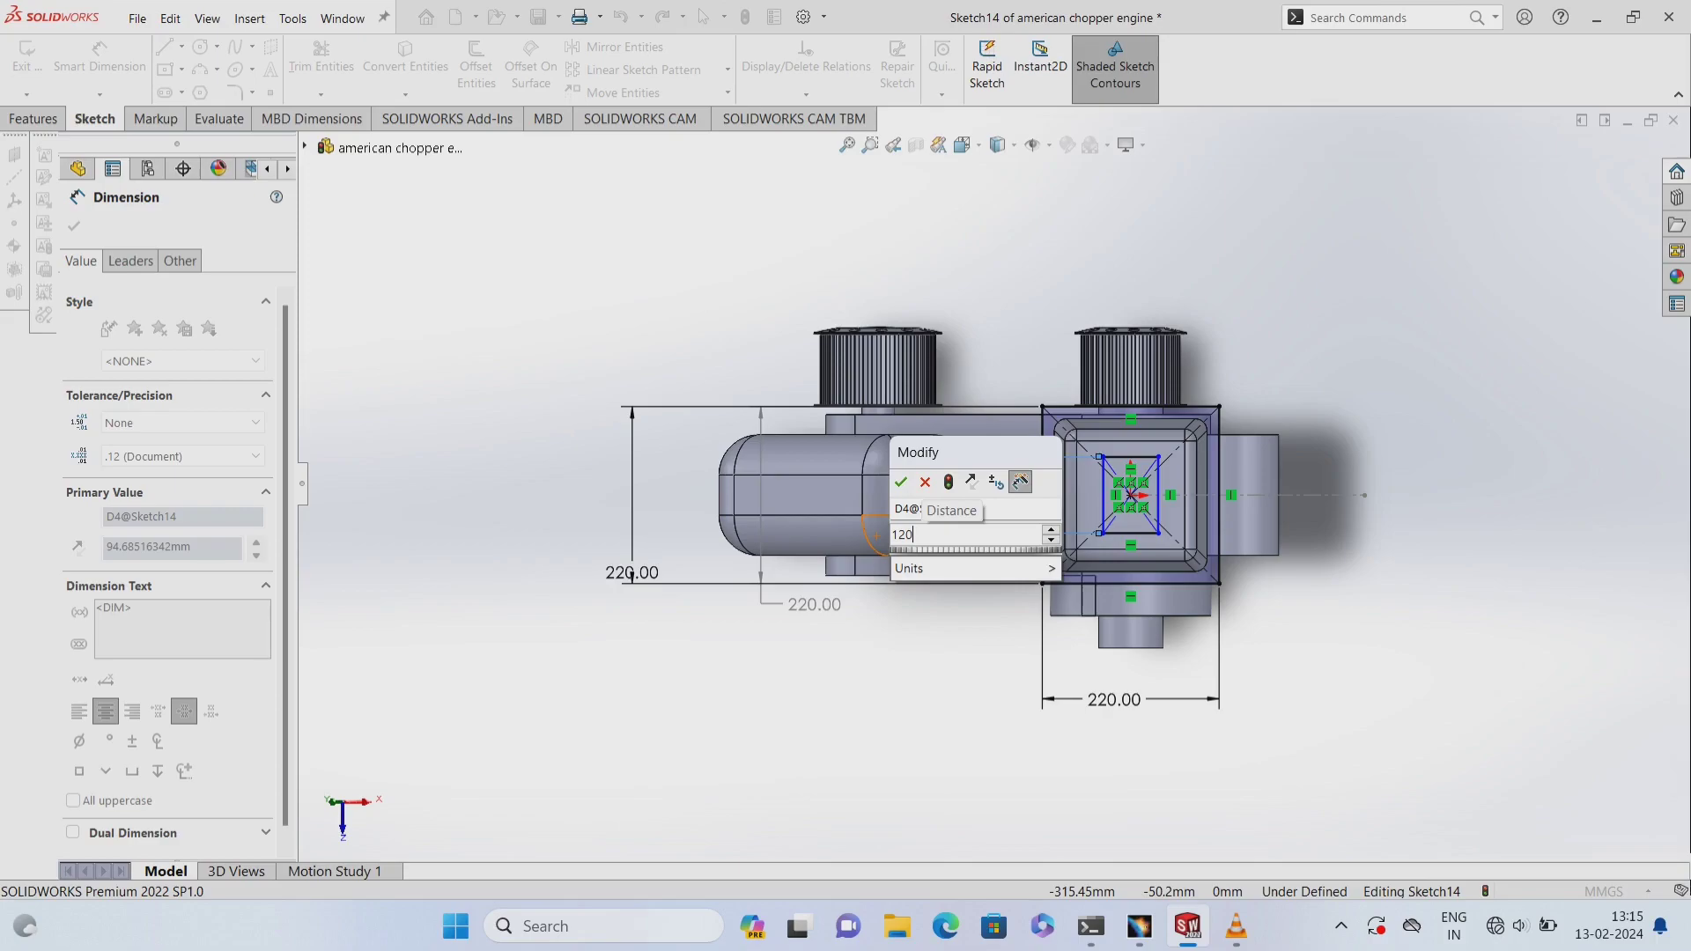
key("Return")
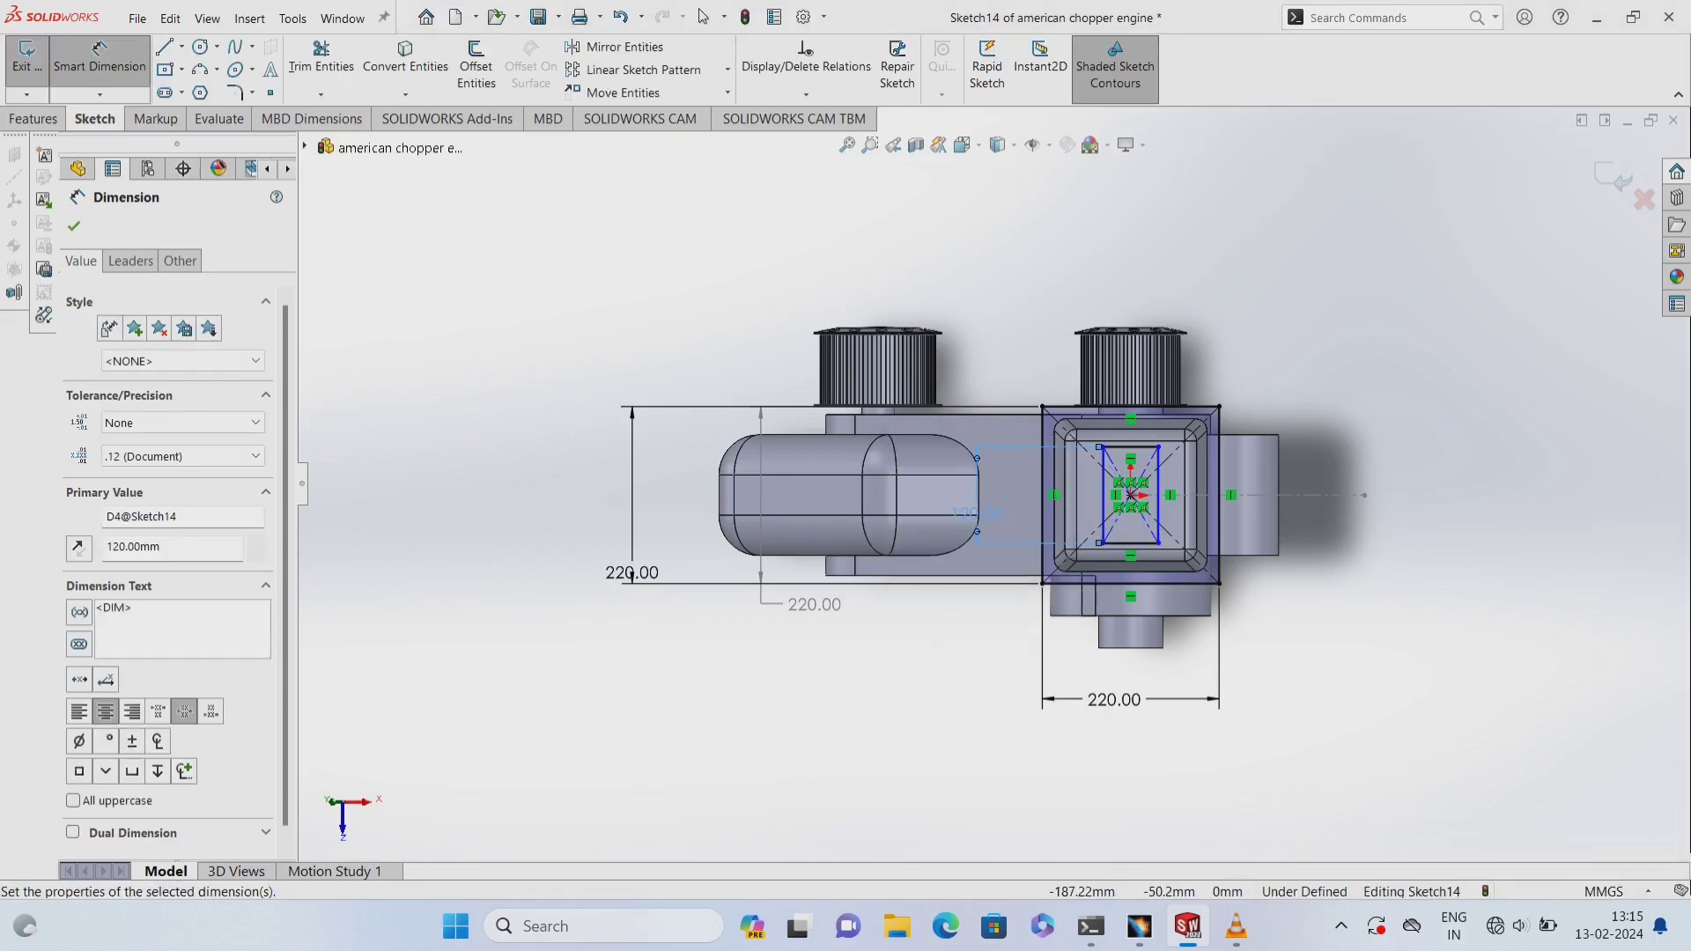
- Dimension the inner square's width to 120 mm
left_click(1158, 502)
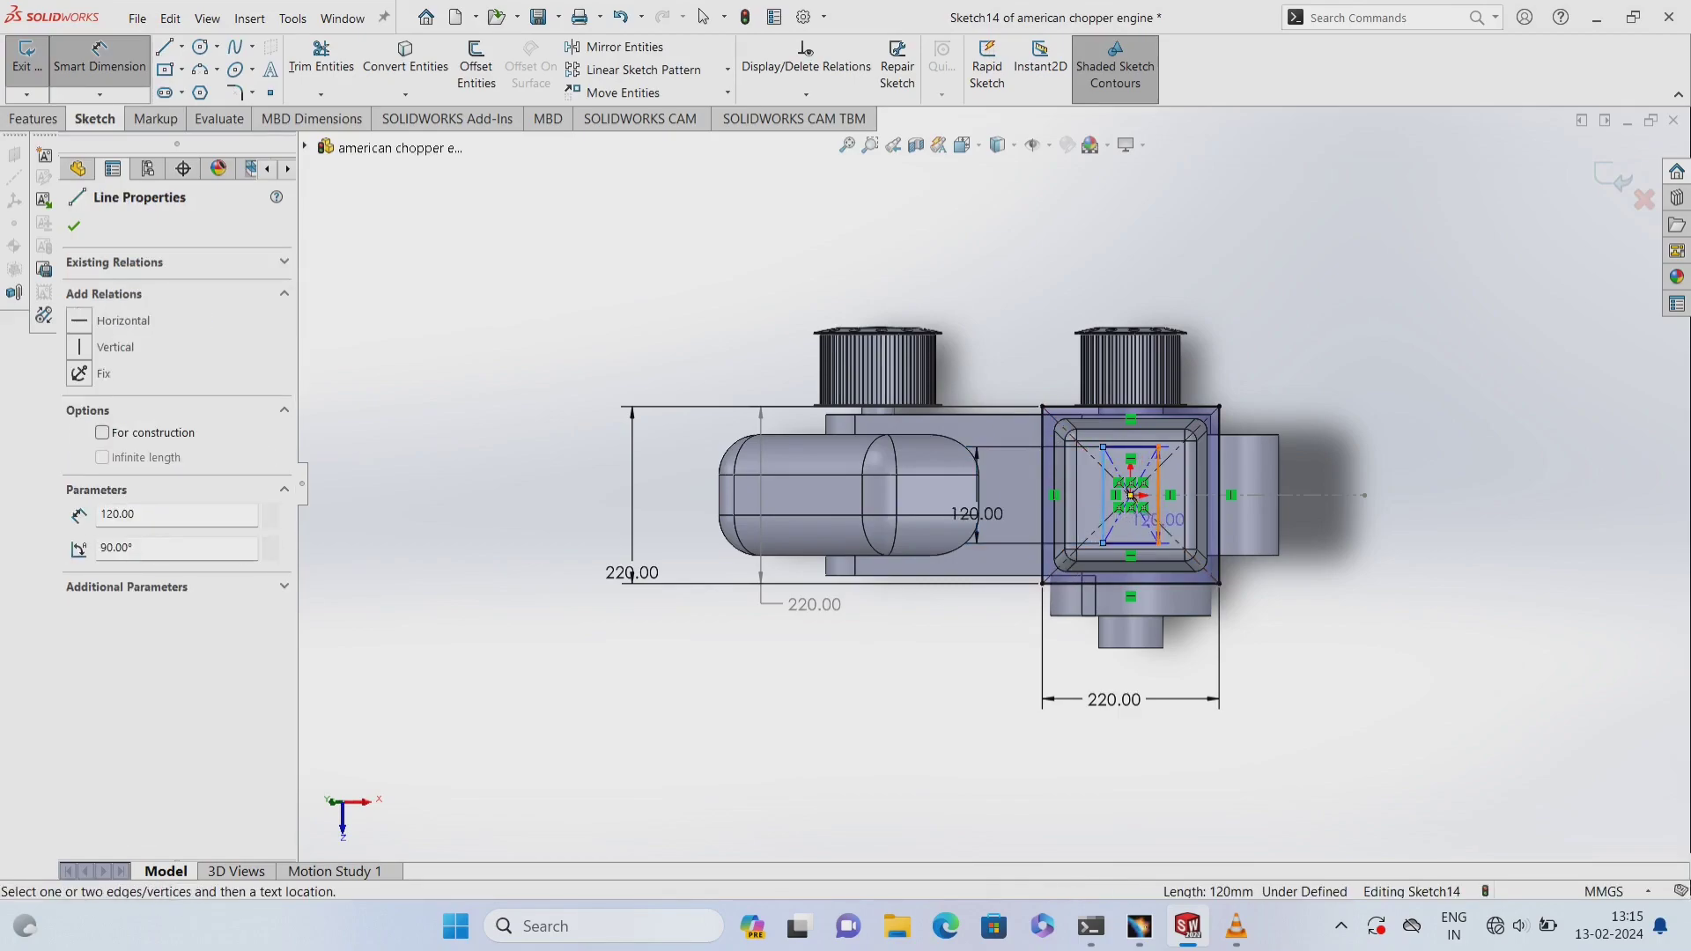
left_click(1102, 647)
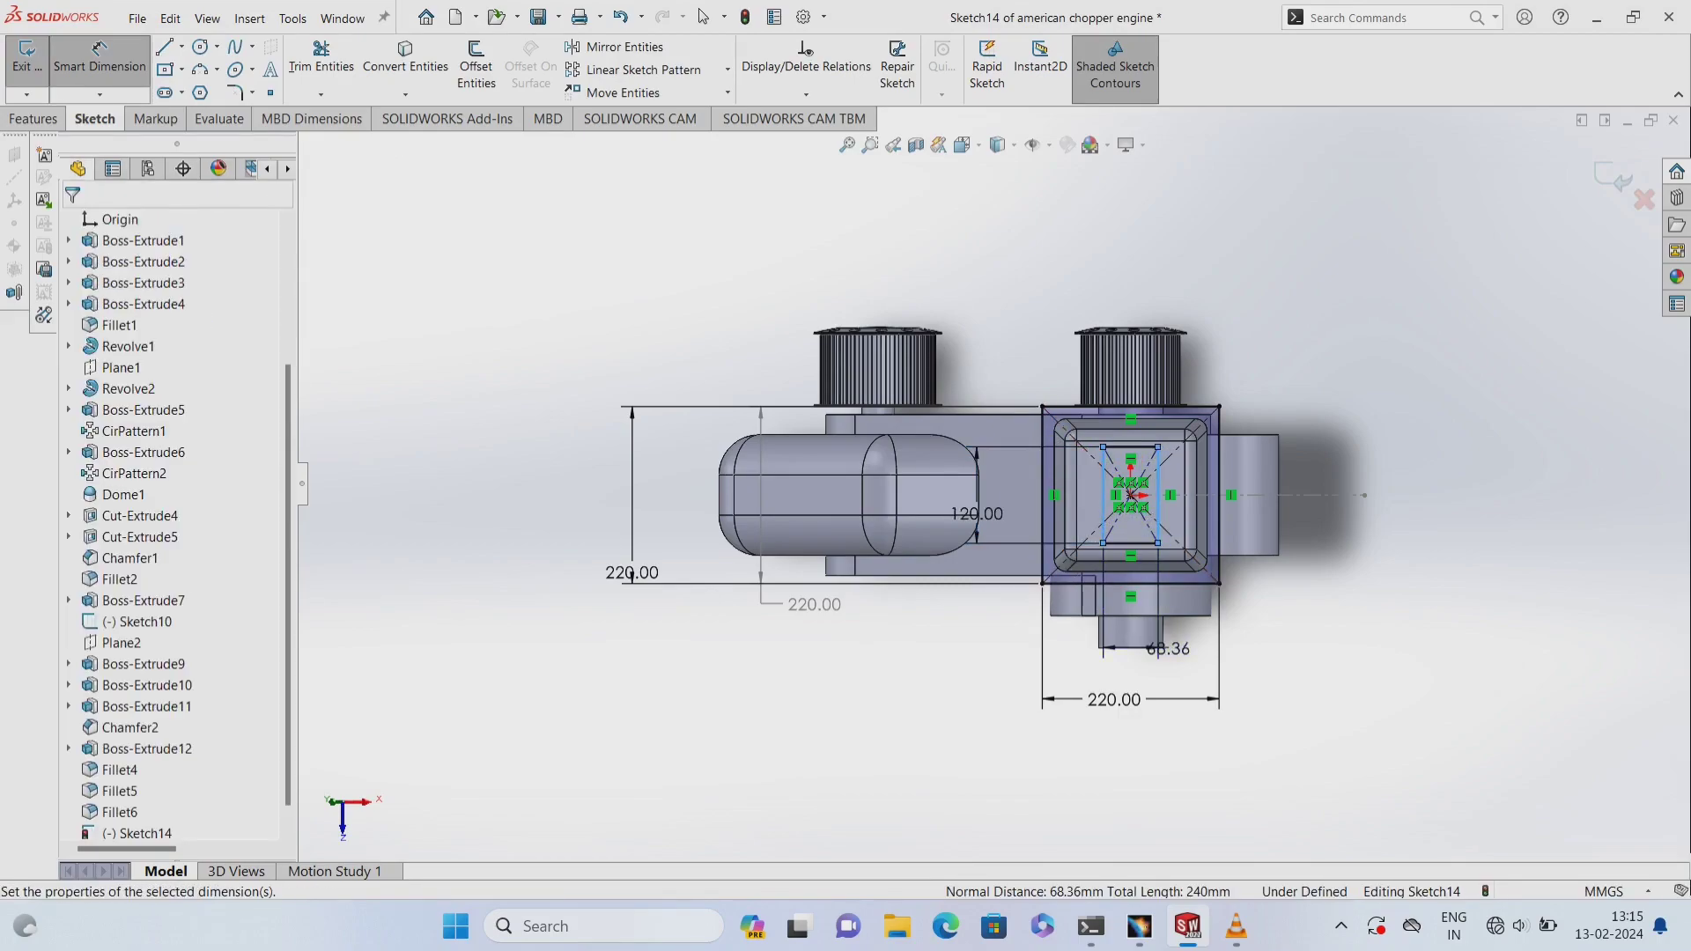
left_click(1102, 650)
type("120")
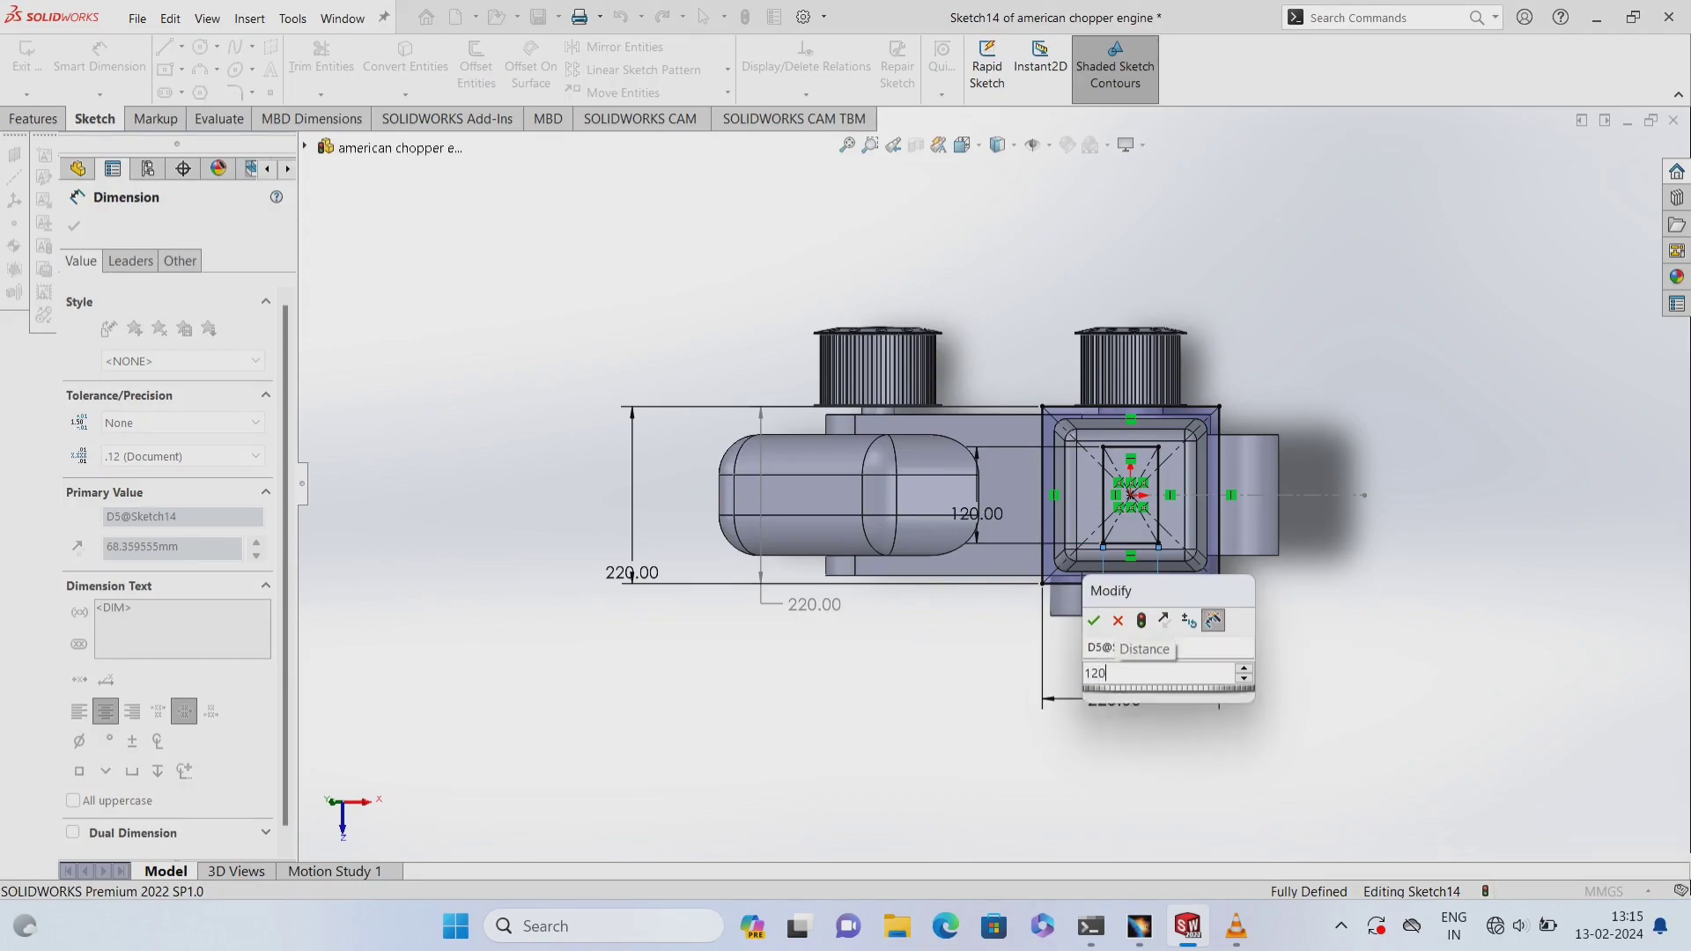
key("Return")
- Add R10 sketch fillets to all four corners of the inner 120 mm square
scroll(1151, 524, "down", 3)
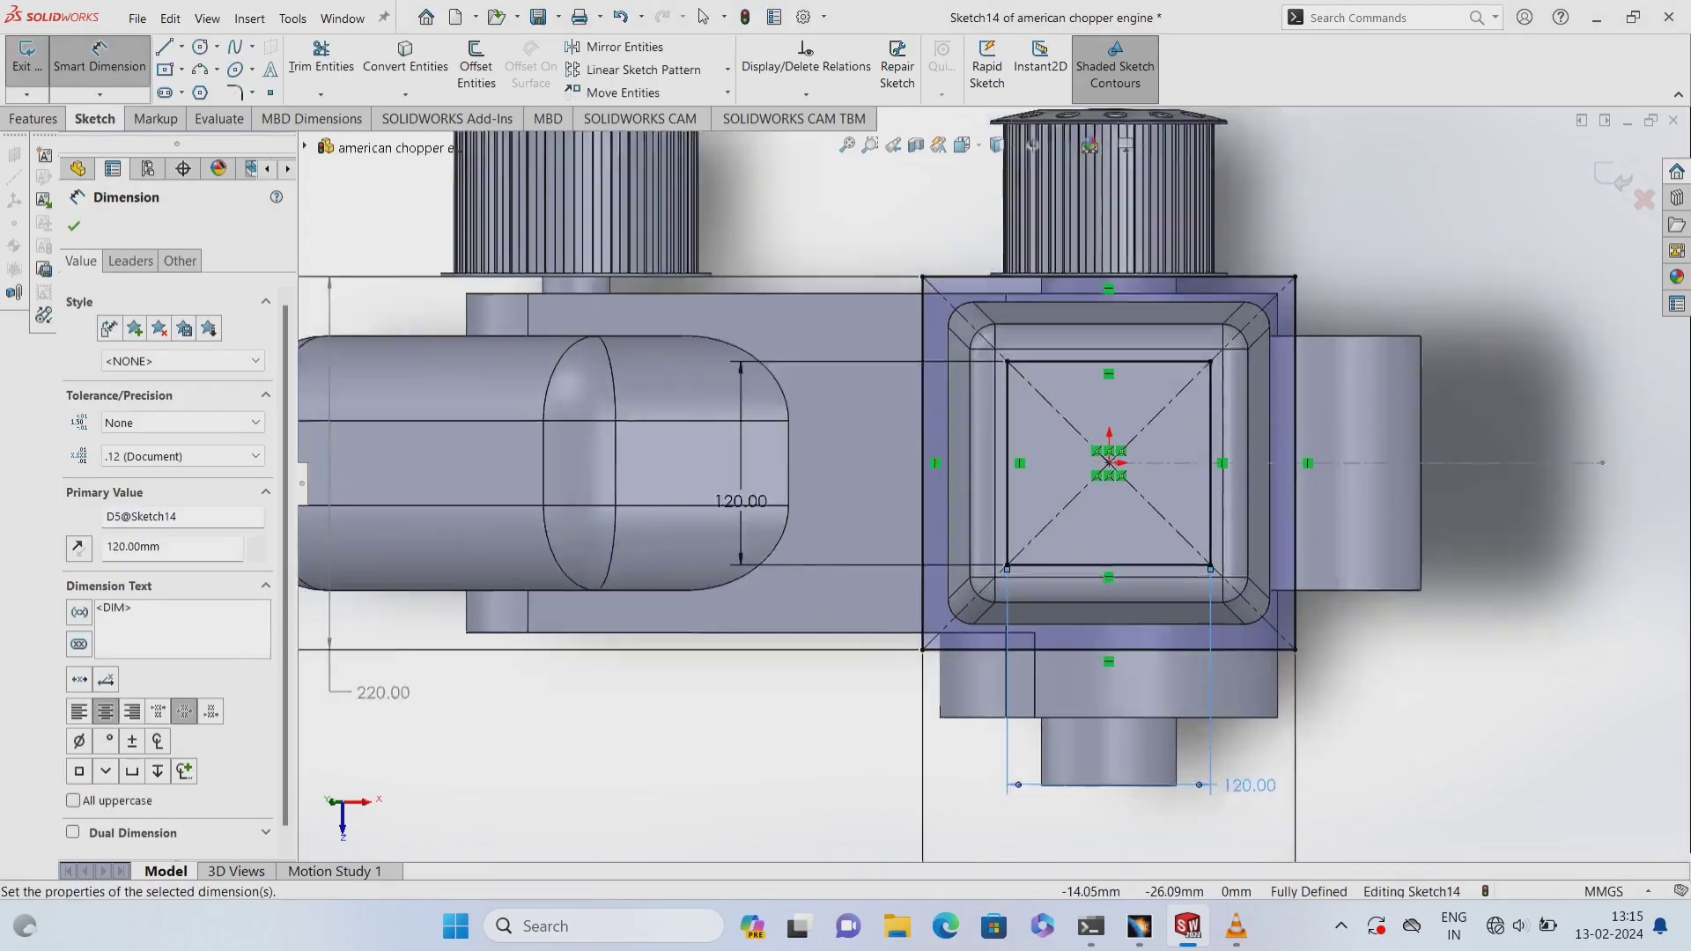
scroll(1150, 523, "down", 2)
left_click(233, 91)
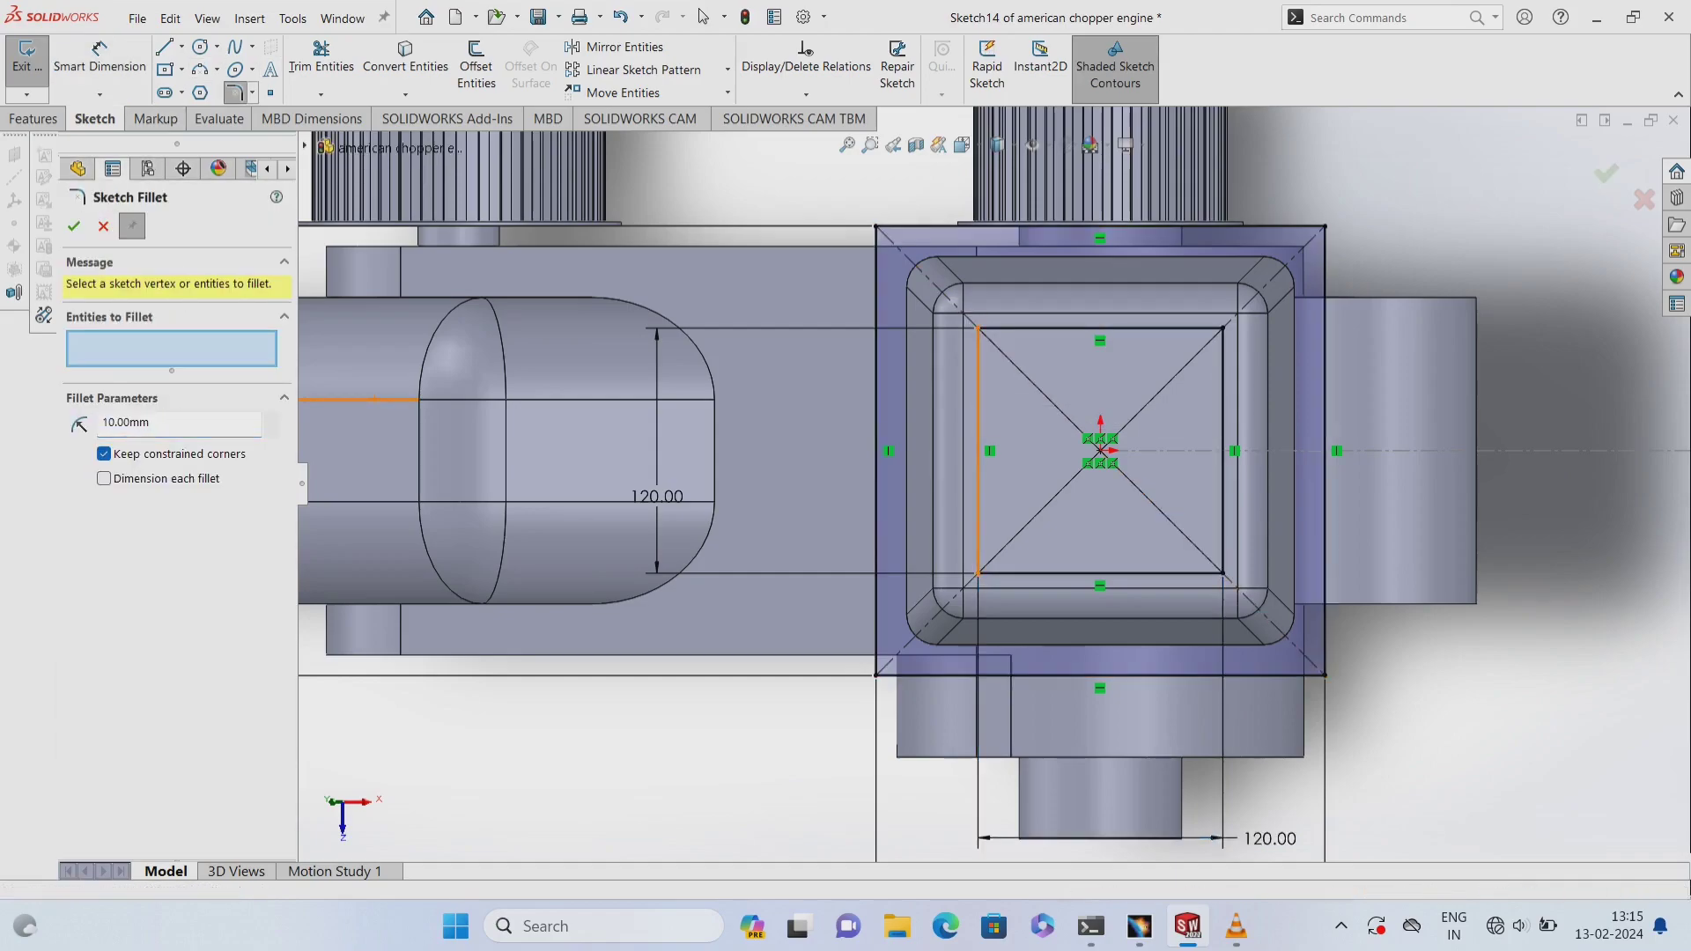
left_click(978, 449)
left_click(1101, 328)
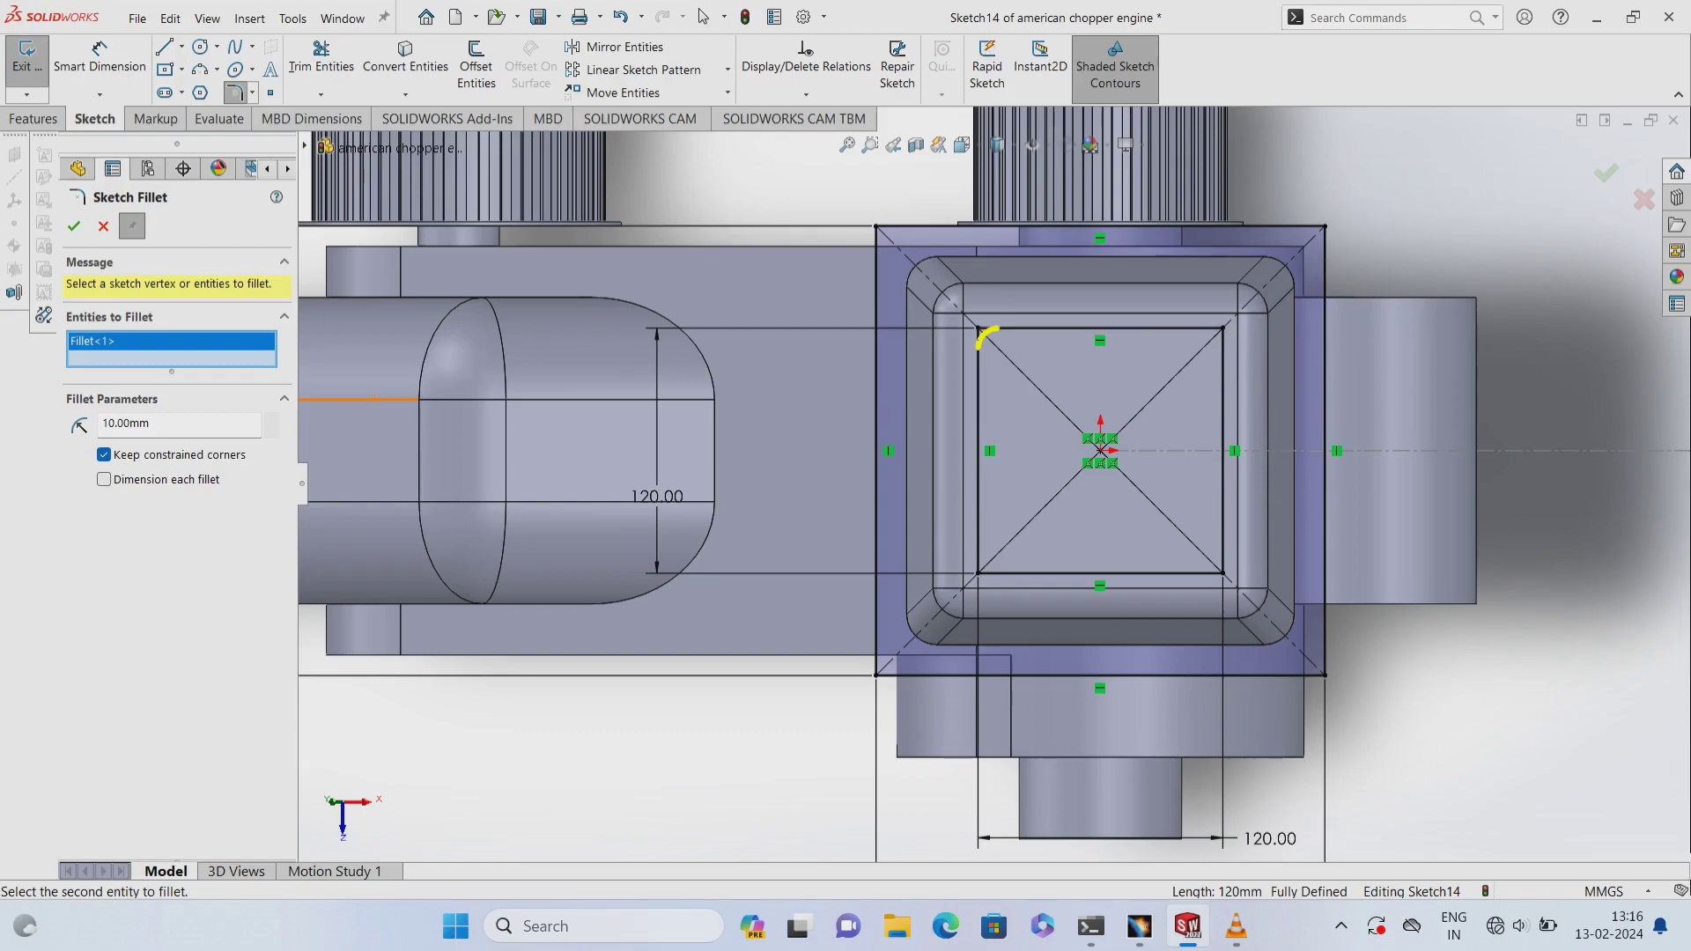
left_click(1223, 329)
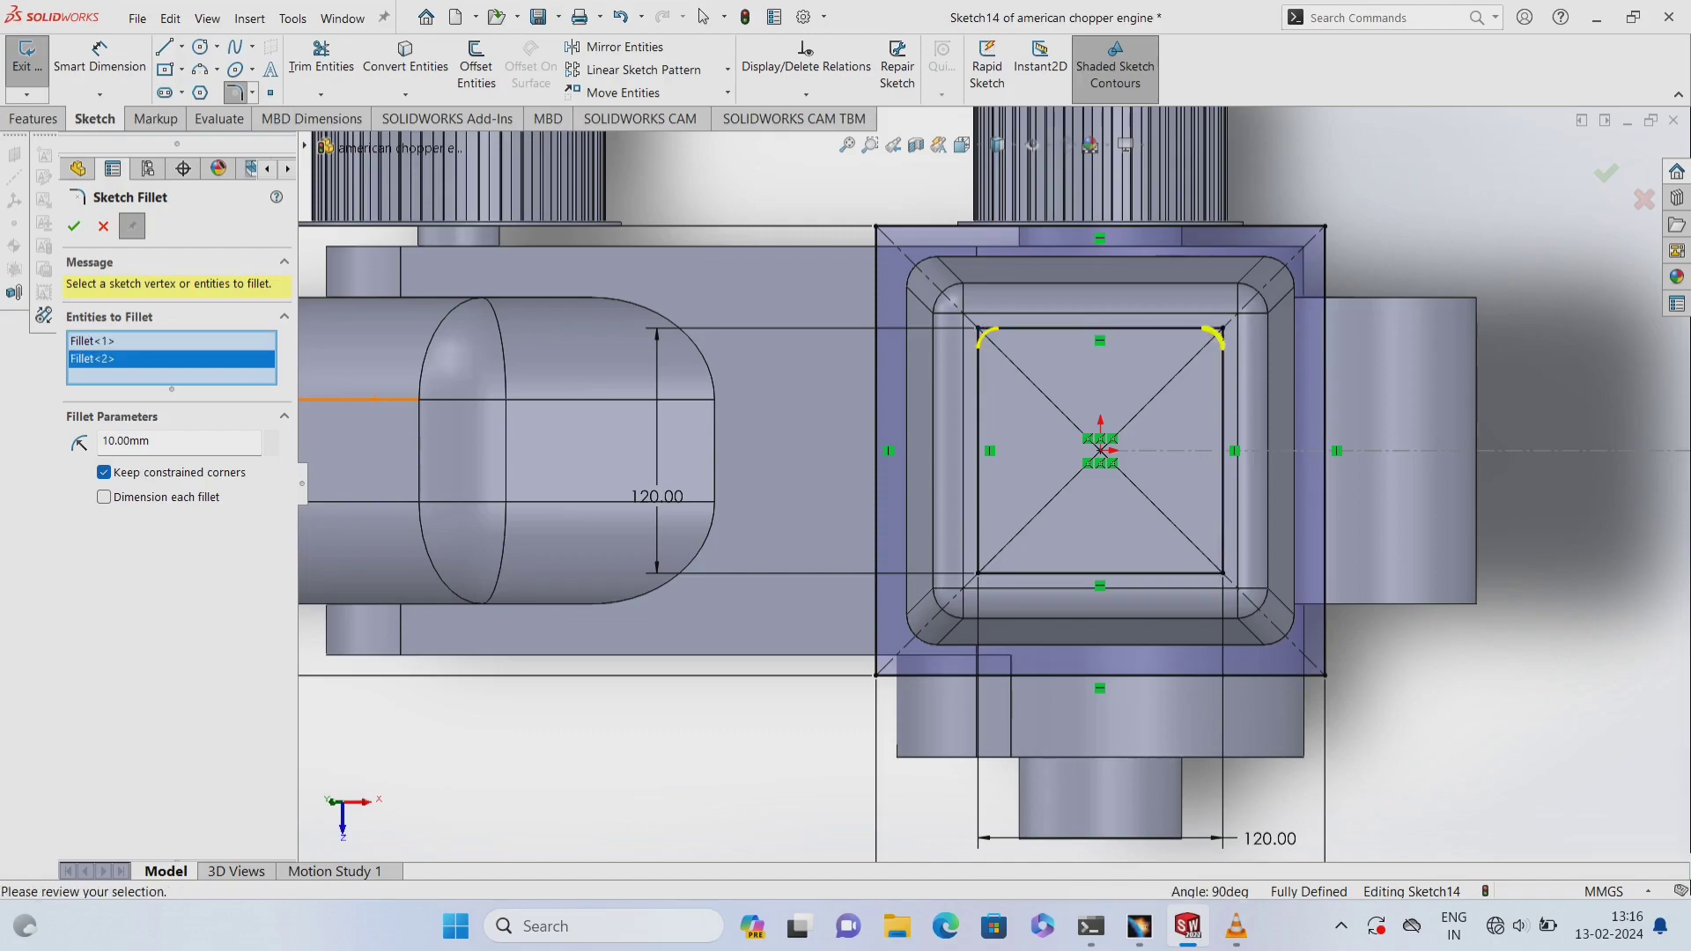
left_click(1223, 573)
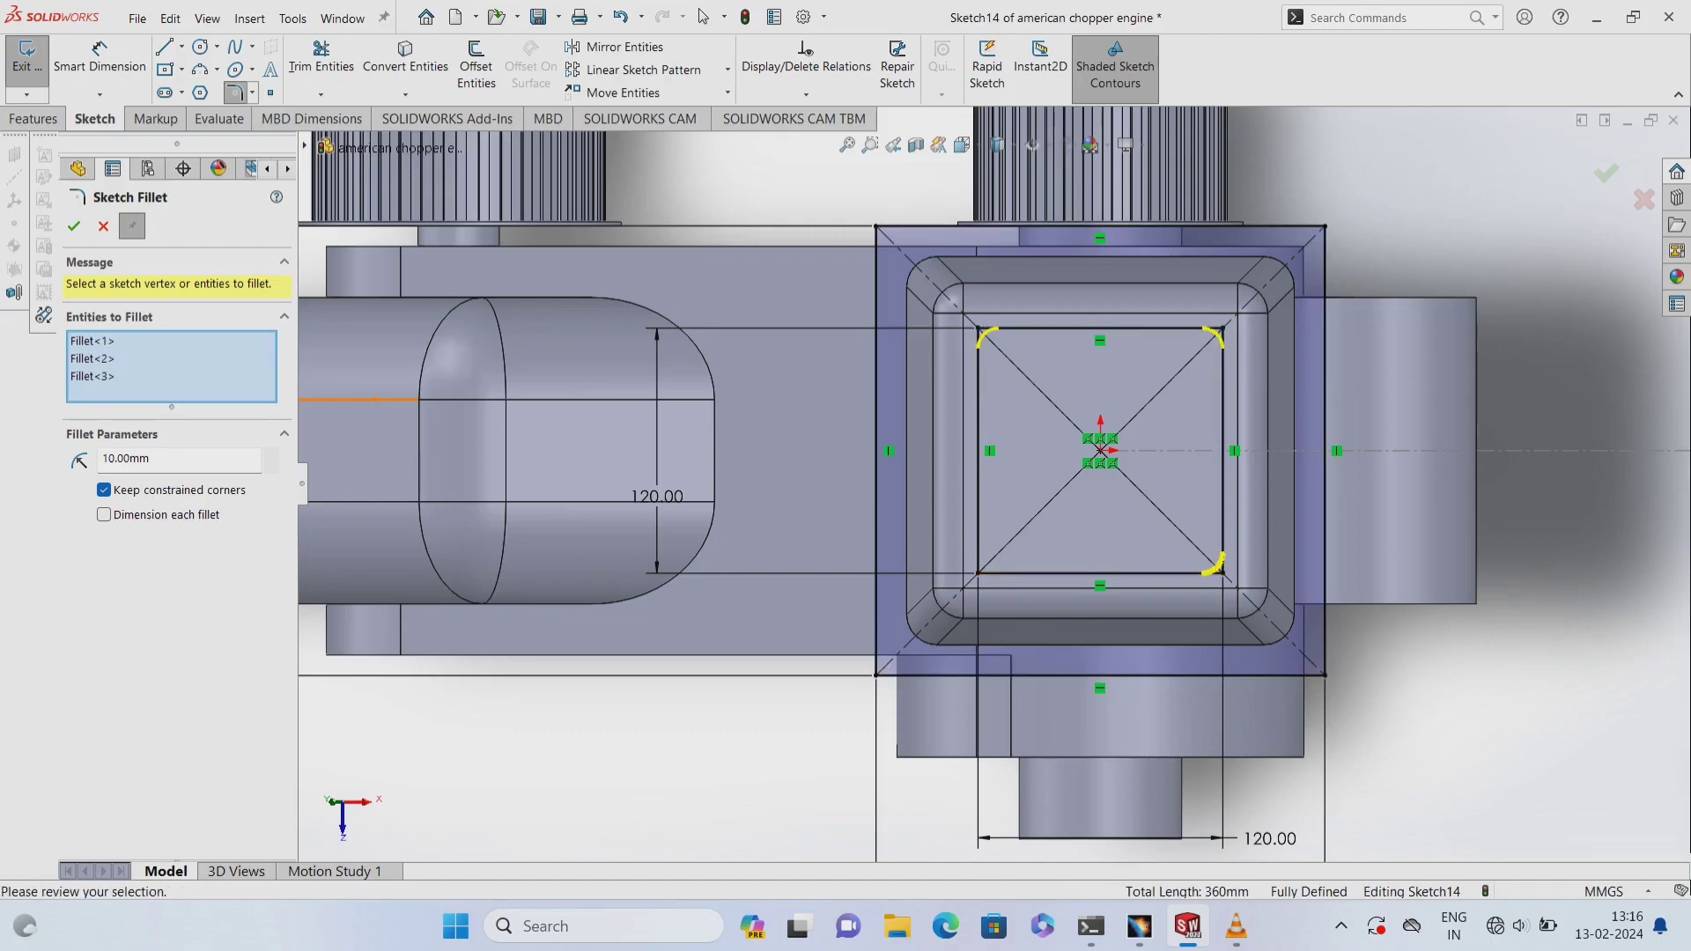
left_click(977, 574)
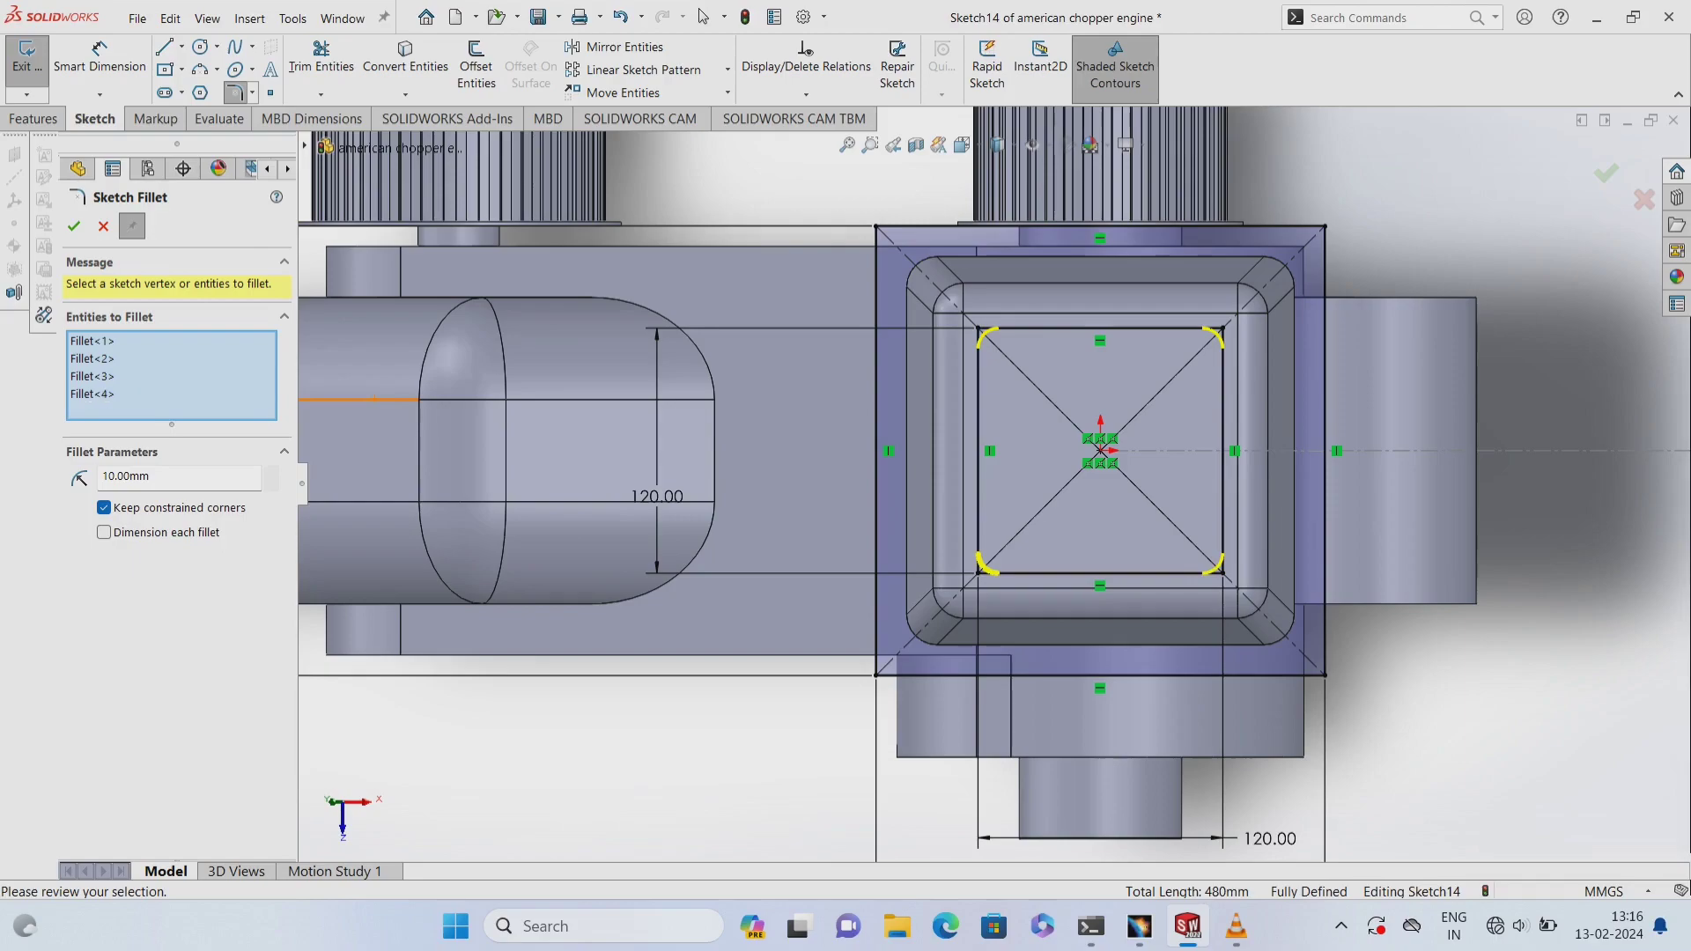
left_click(74, 226)
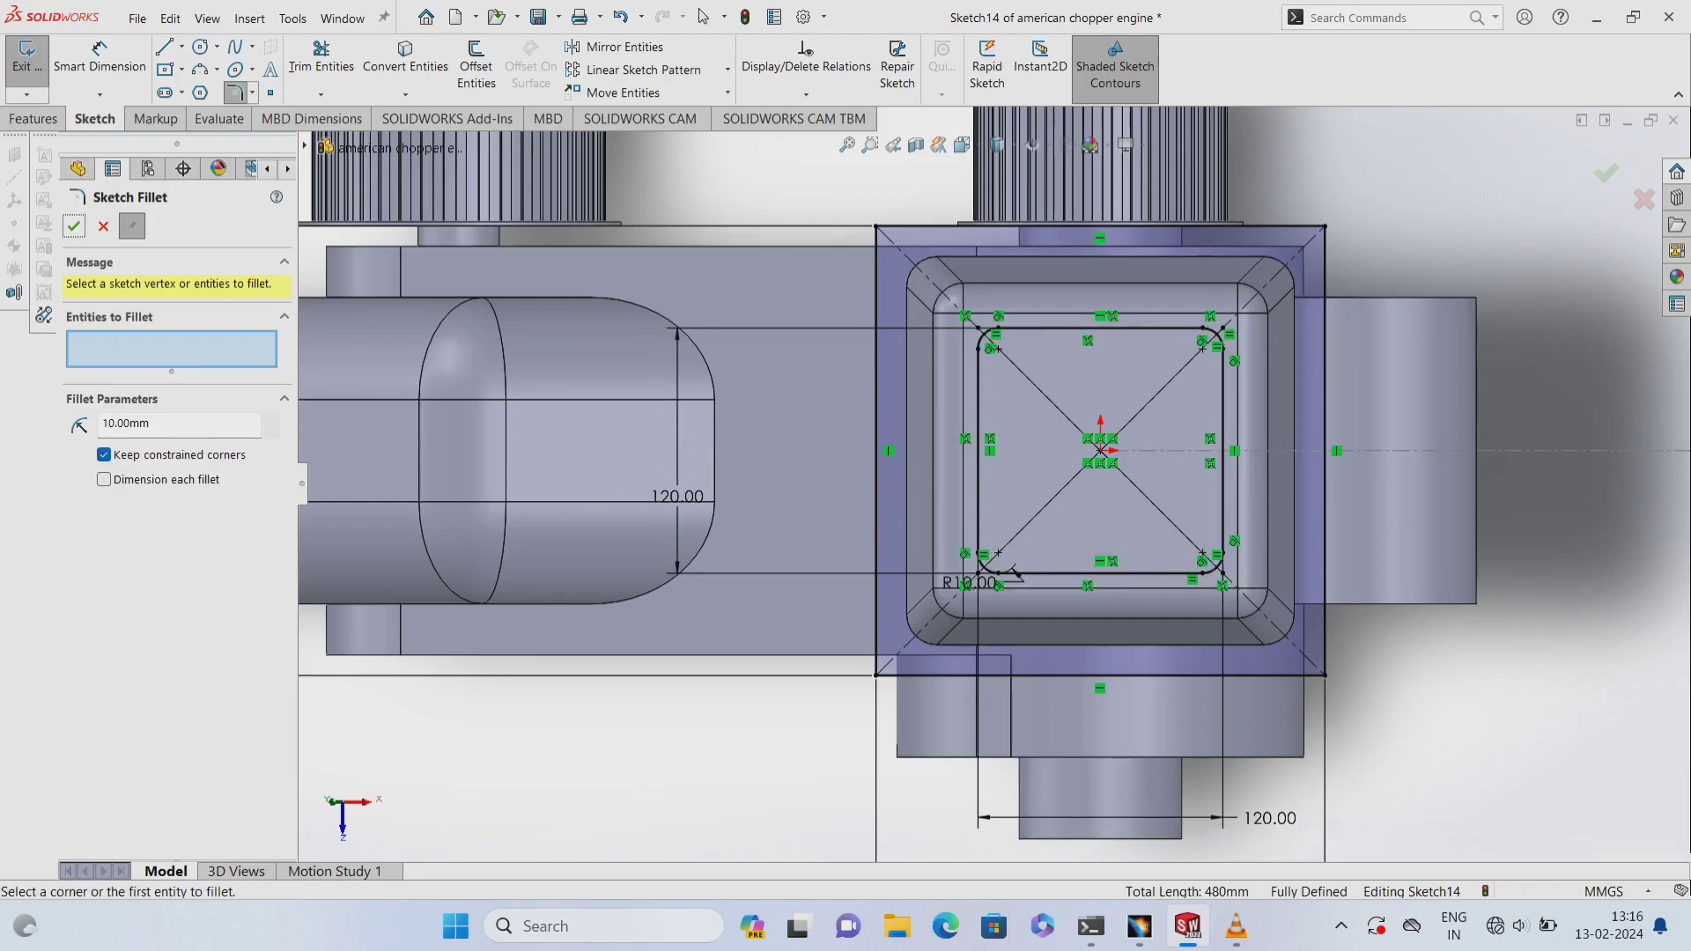
scroll(1049, 564, "down", 4)
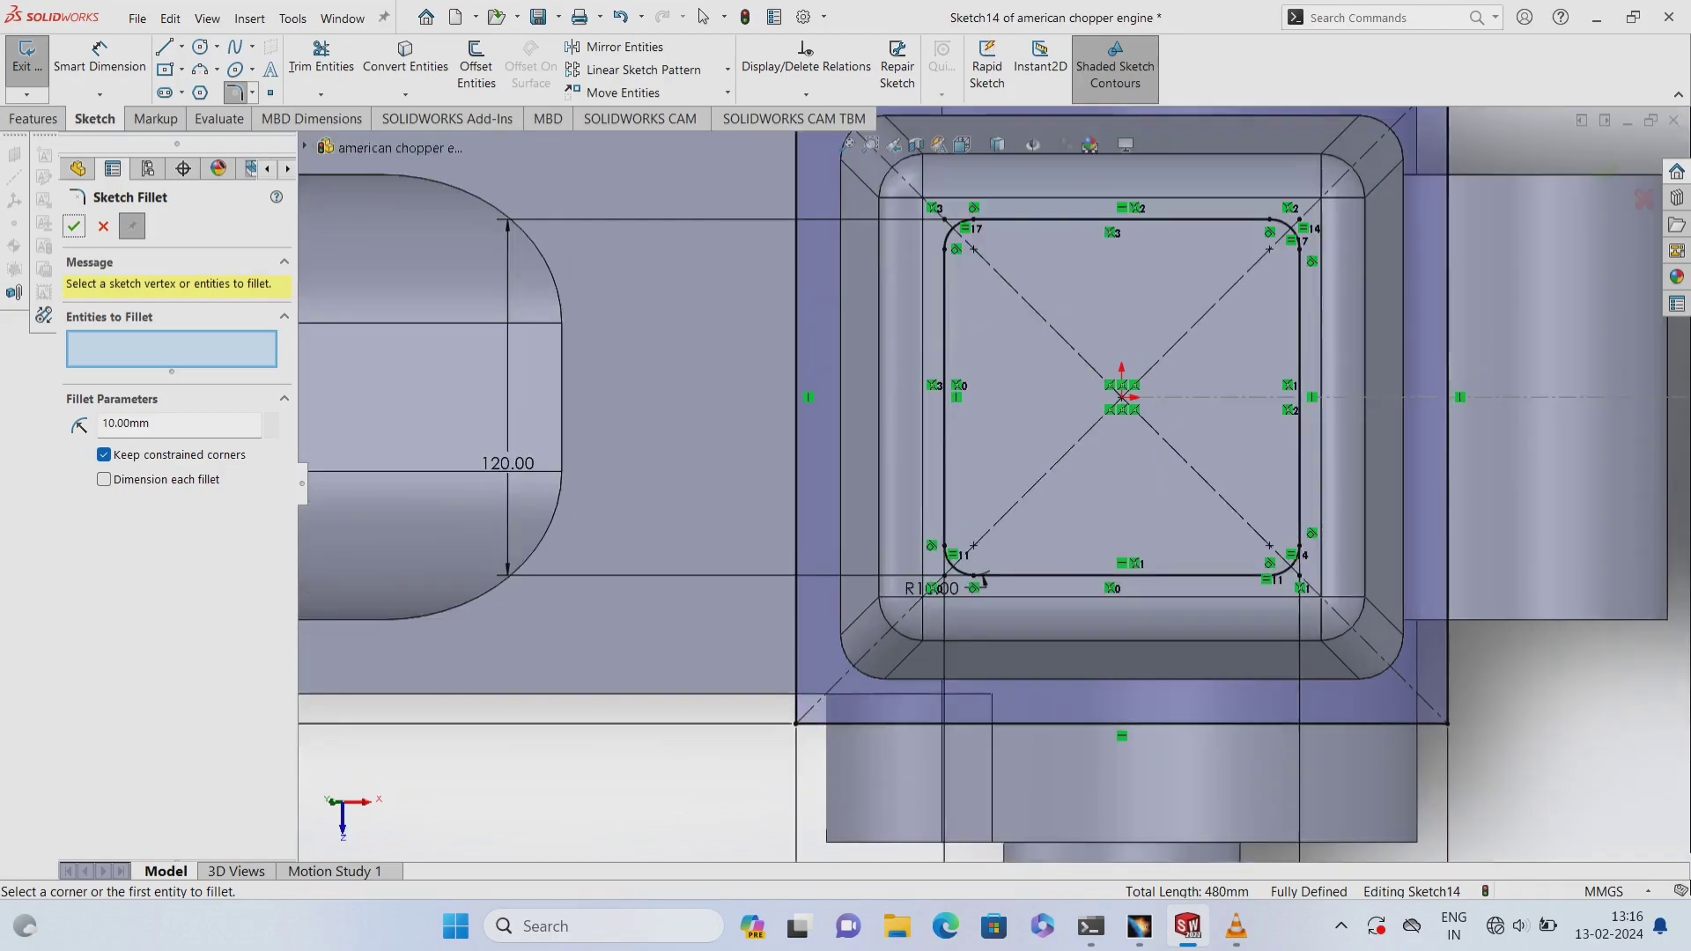
scroll(1050, 565, "down", 4)
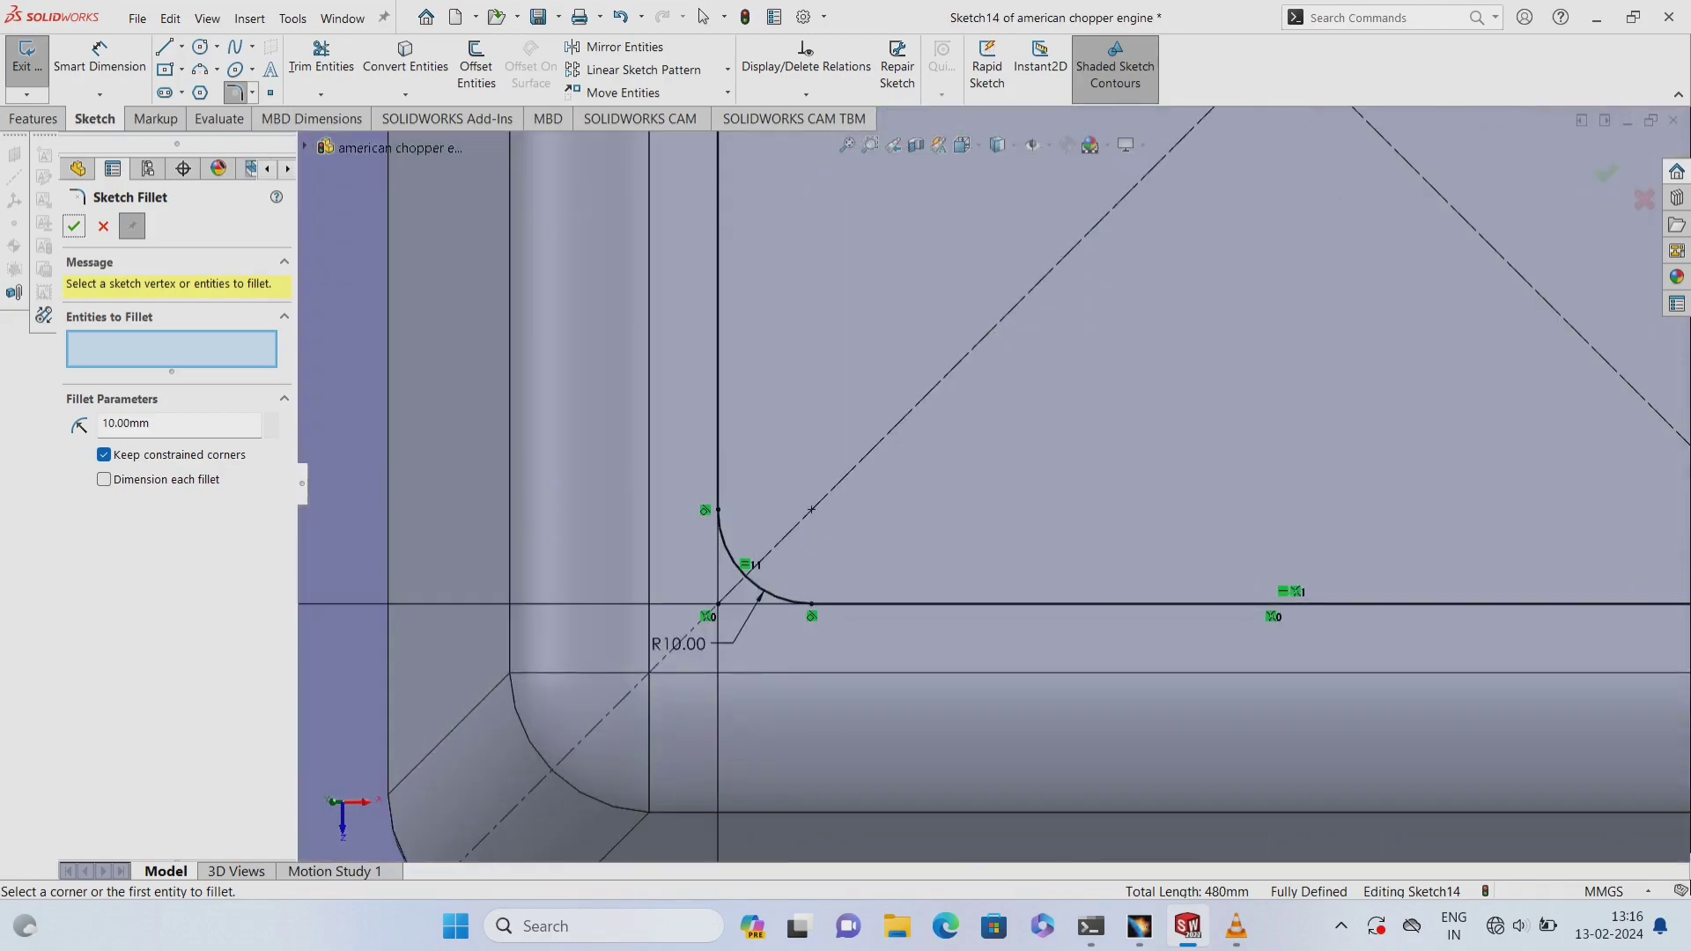
left_click(74, 226)
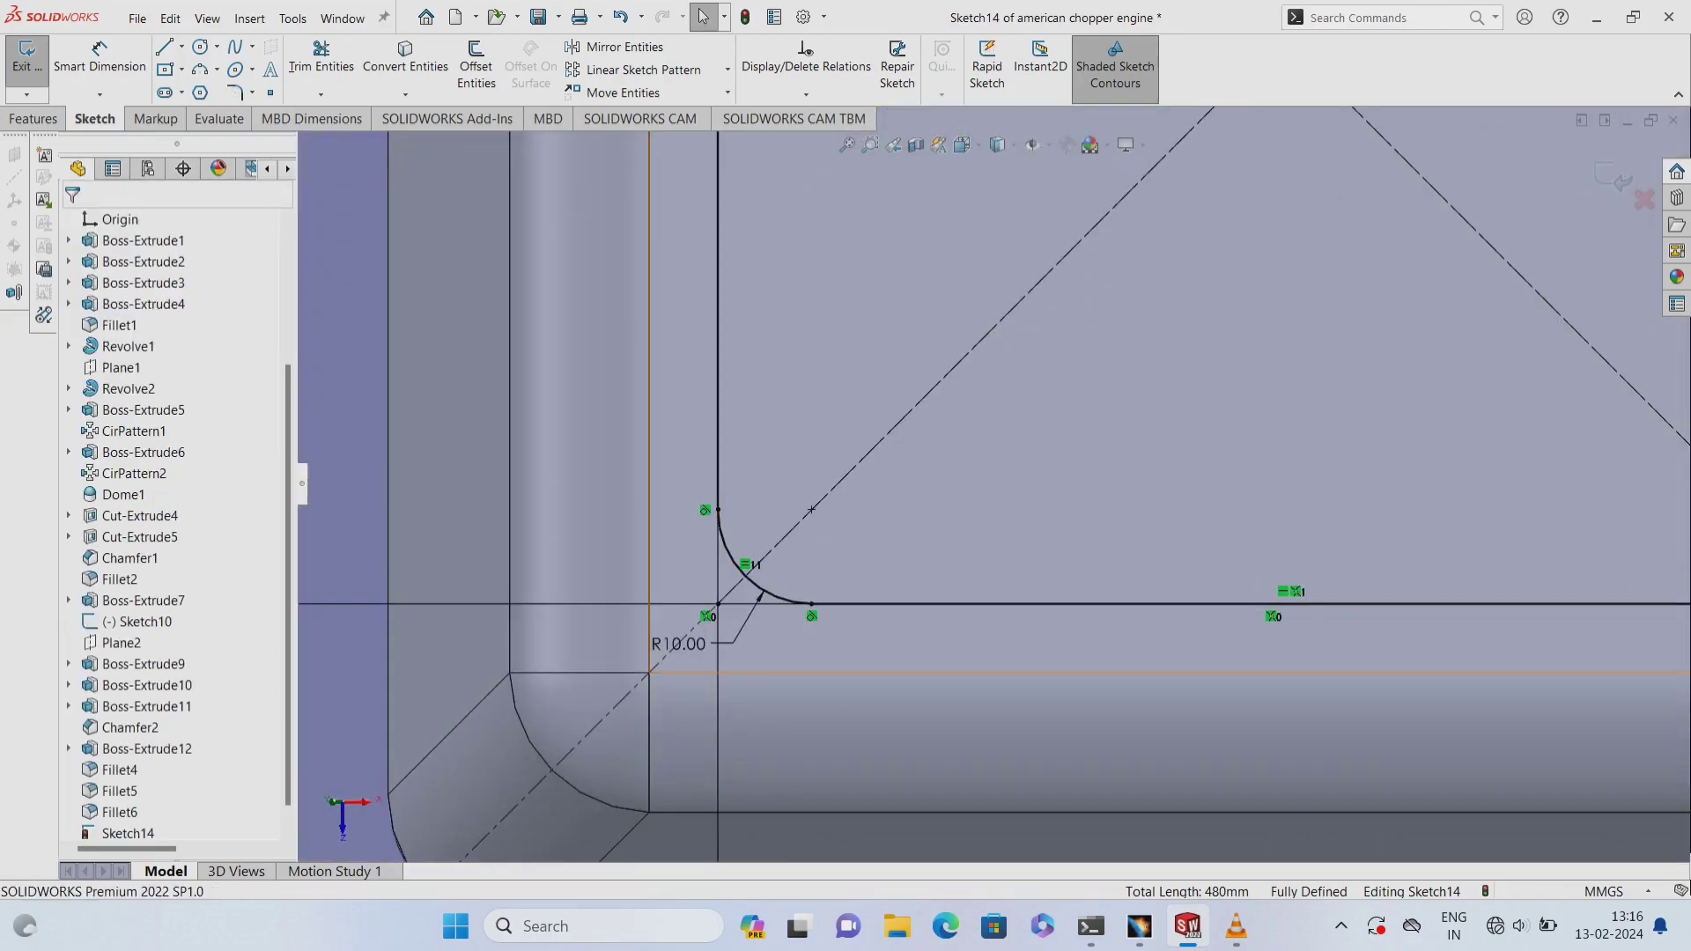
- Zoom out and tilt the view onto the filleted square sketch, then exit Sketch14
scroll(756, 565, "up", 3)
scroll(992, 484, "up", 3)
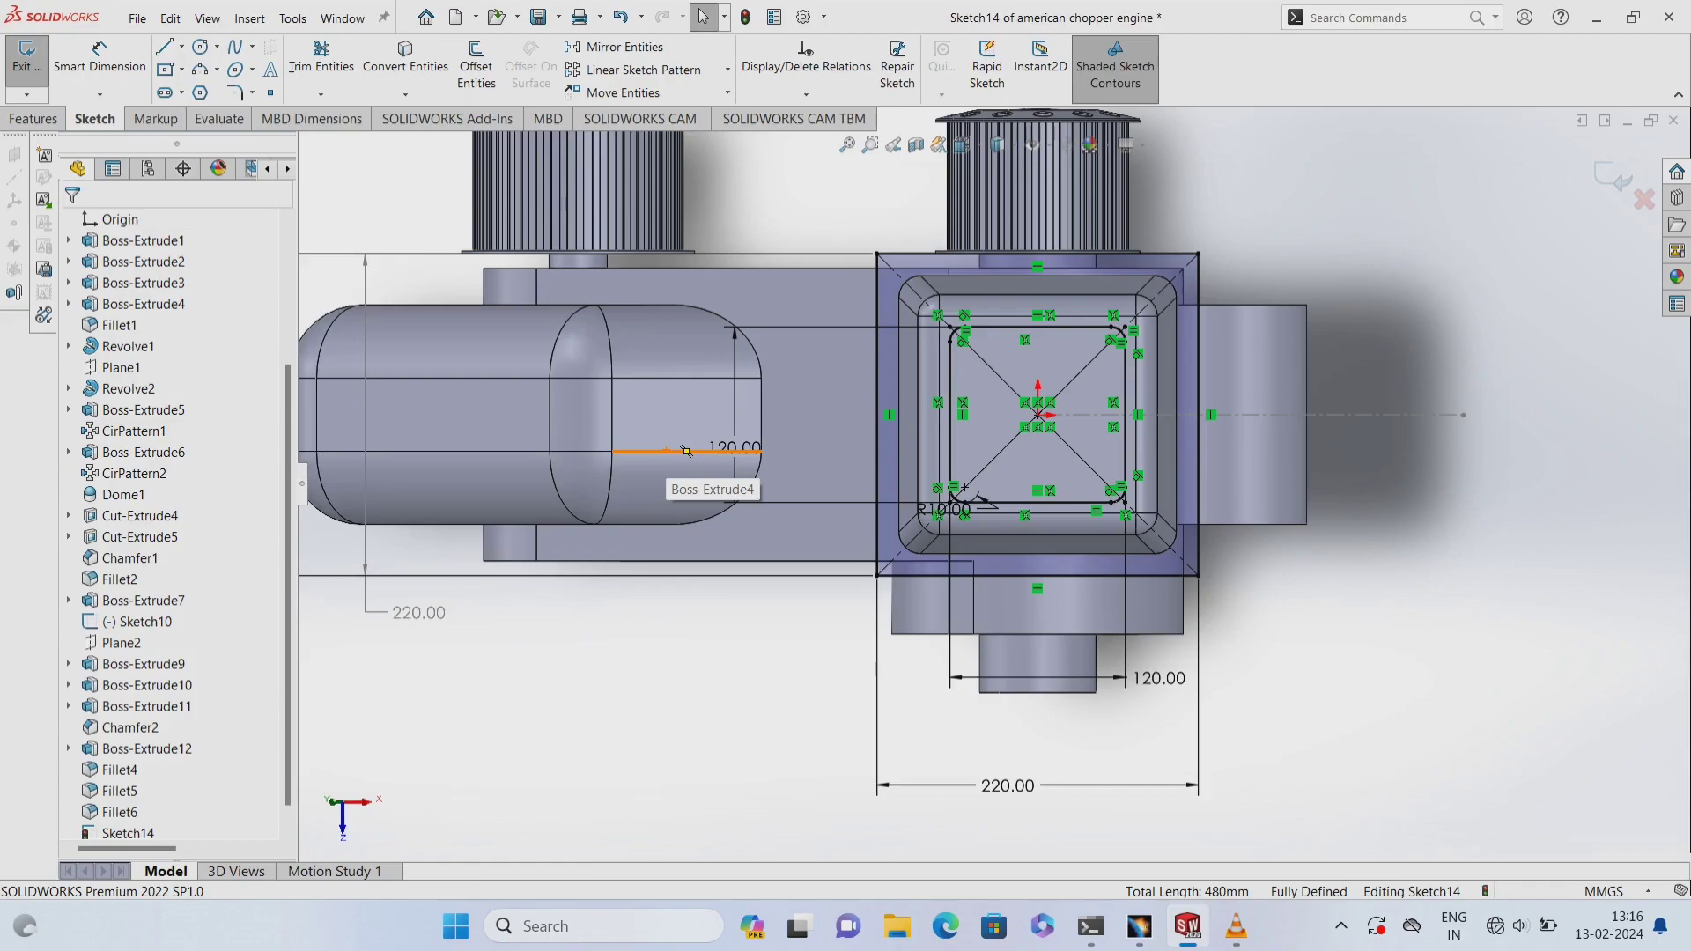
middle_click_drag(686, 451, 620, 380)
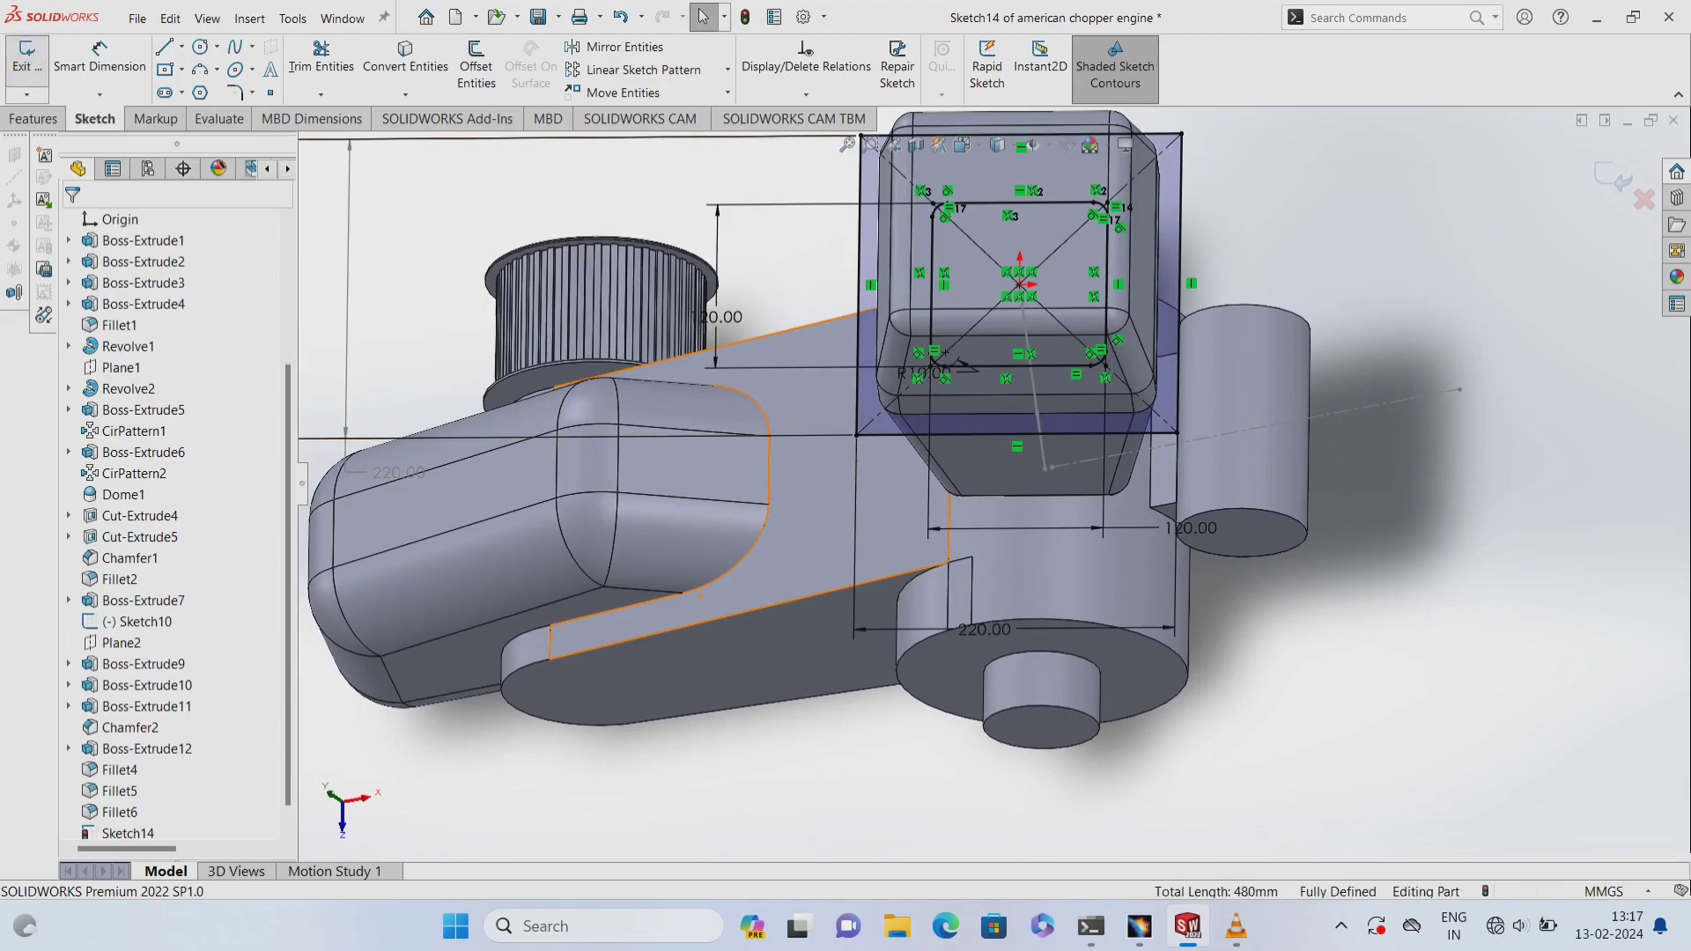
left_click(26, 54)
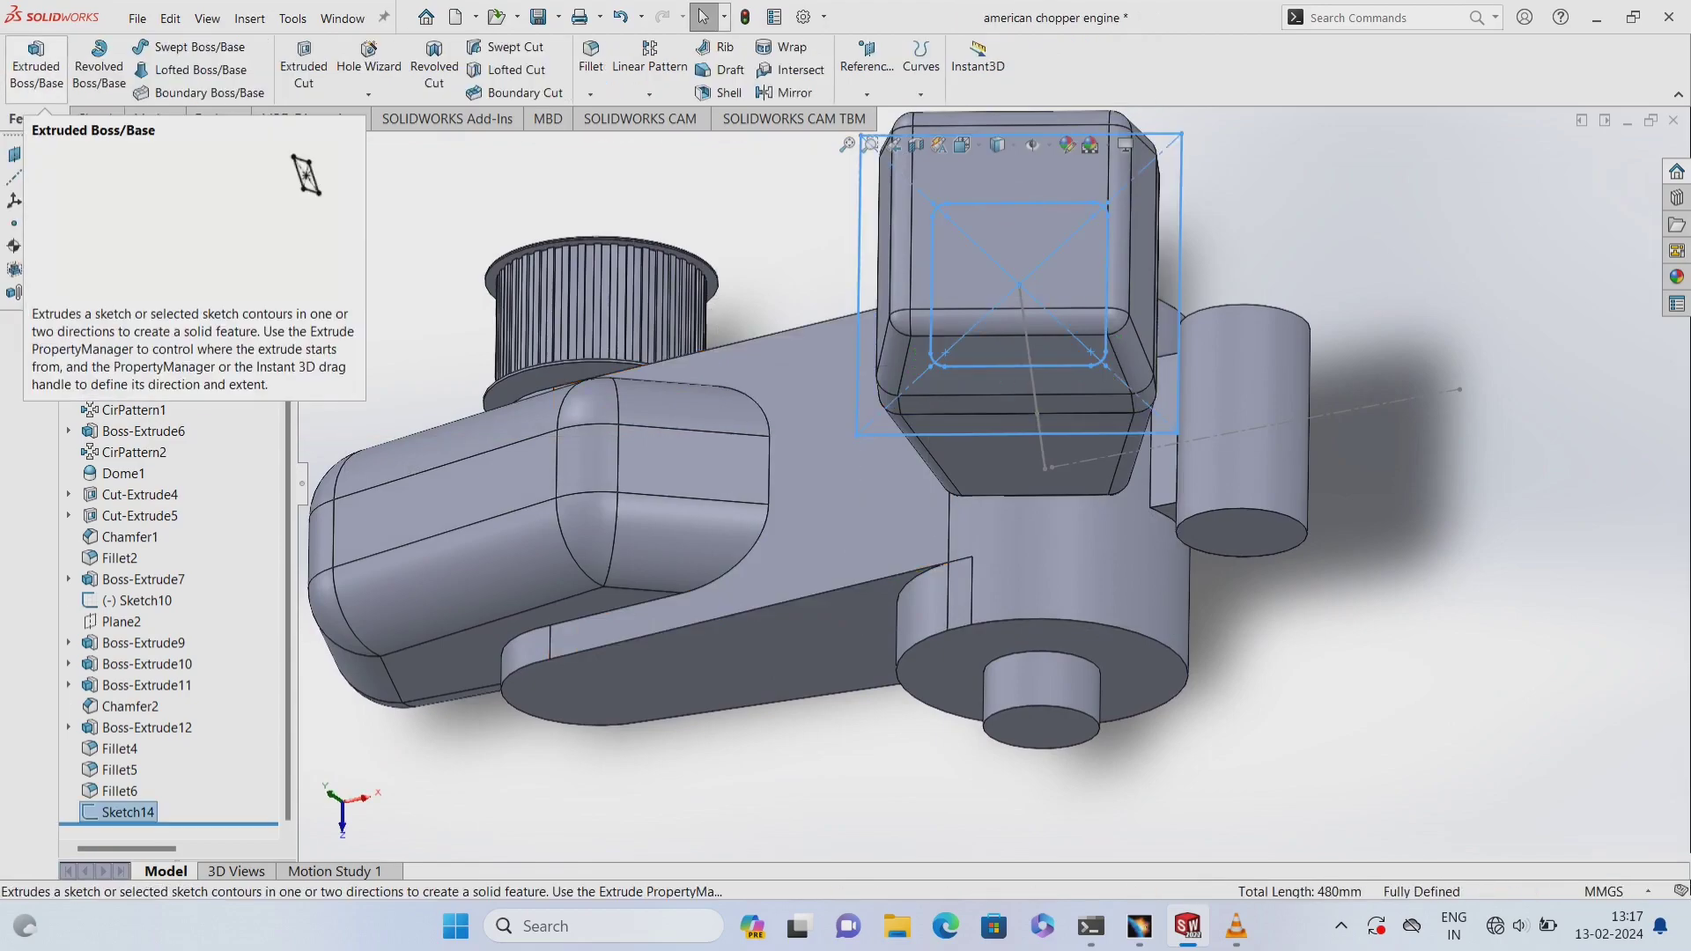
- Extrude Sketch14 as an 8 mm boss from a 26 mm offset, then undo it
left_click(35, 62)
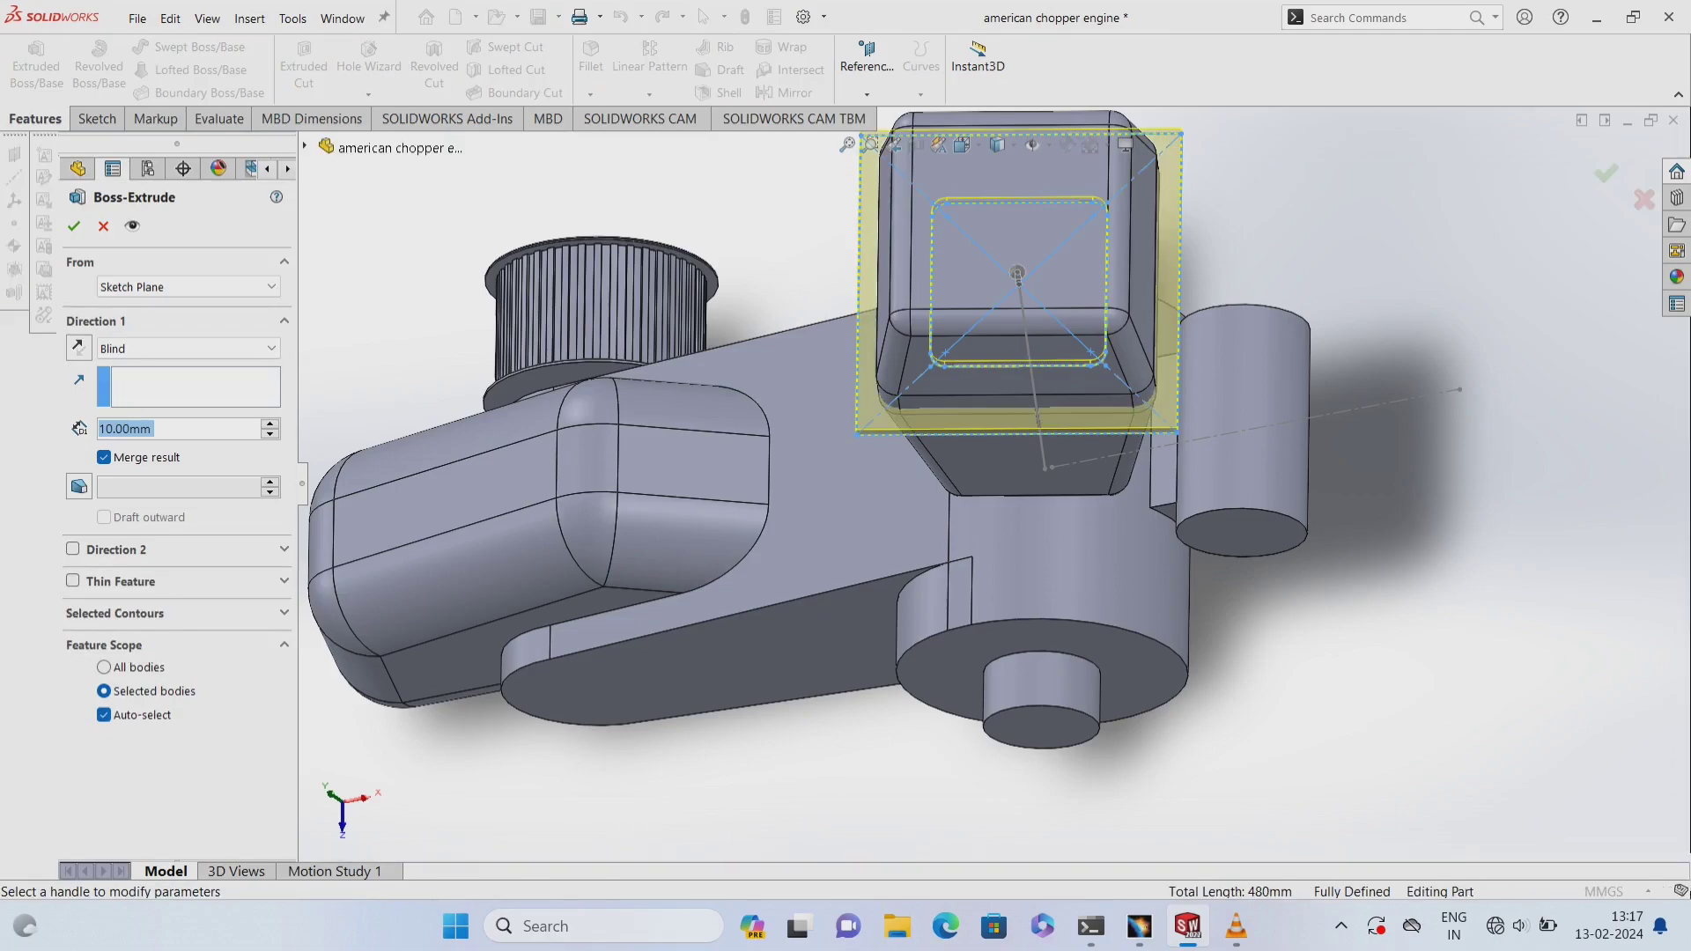
left_click(185, 287)
left_click(132, 352)
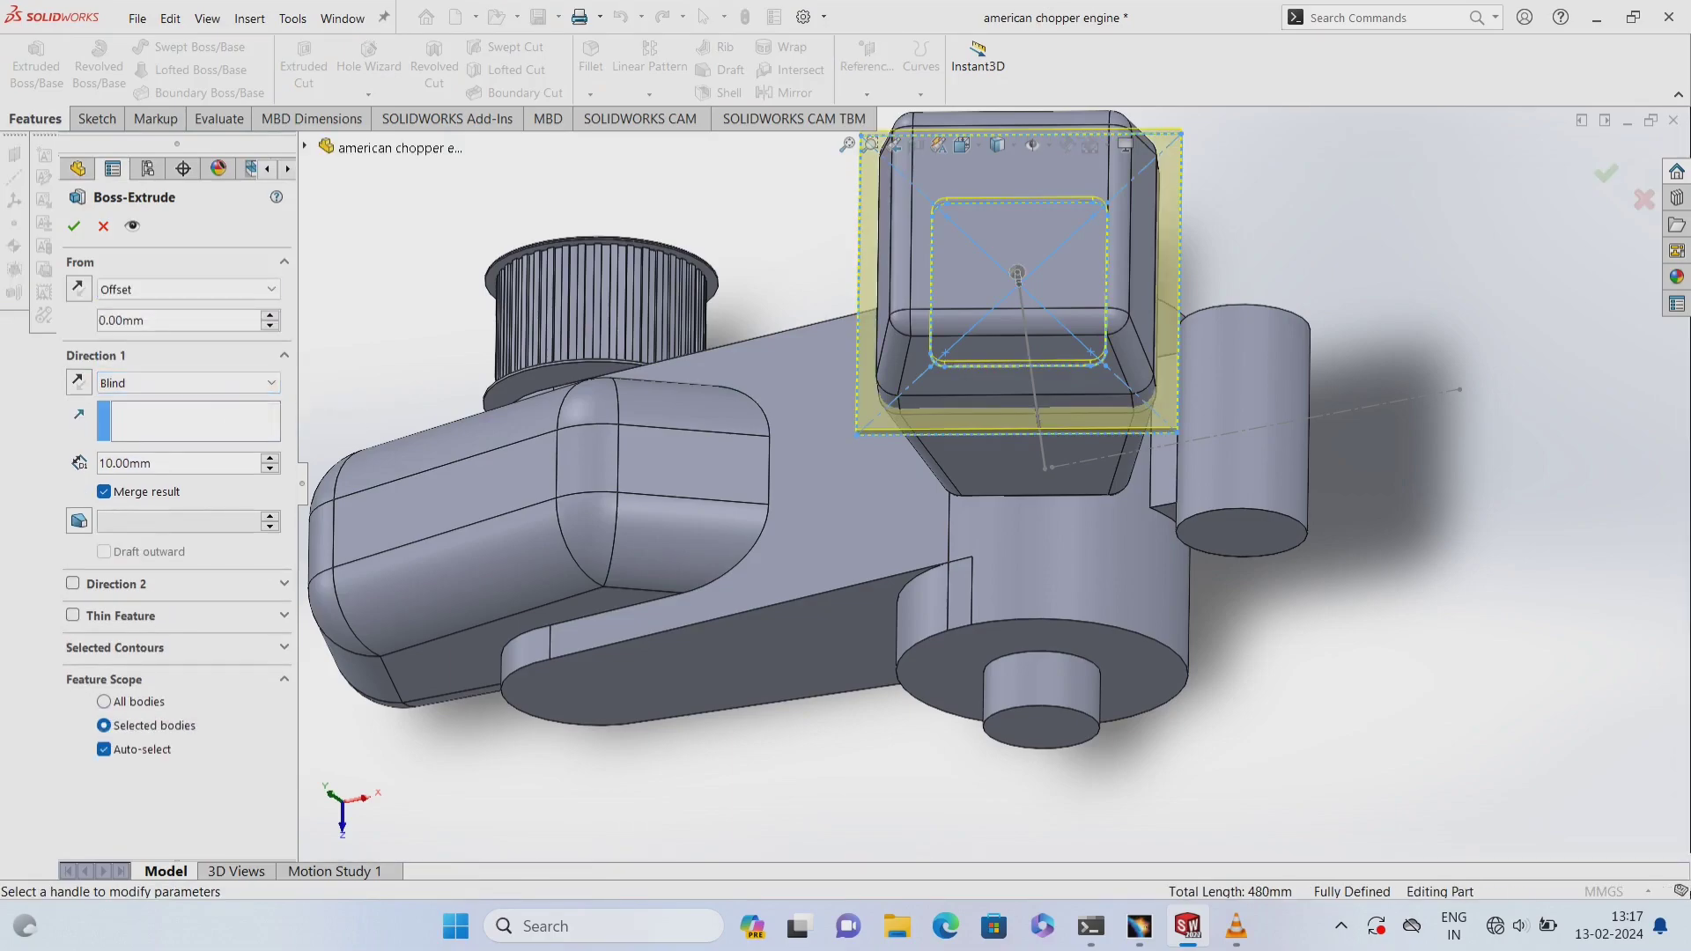
left_click_drag(146, 320, 98, 320)
type("26")
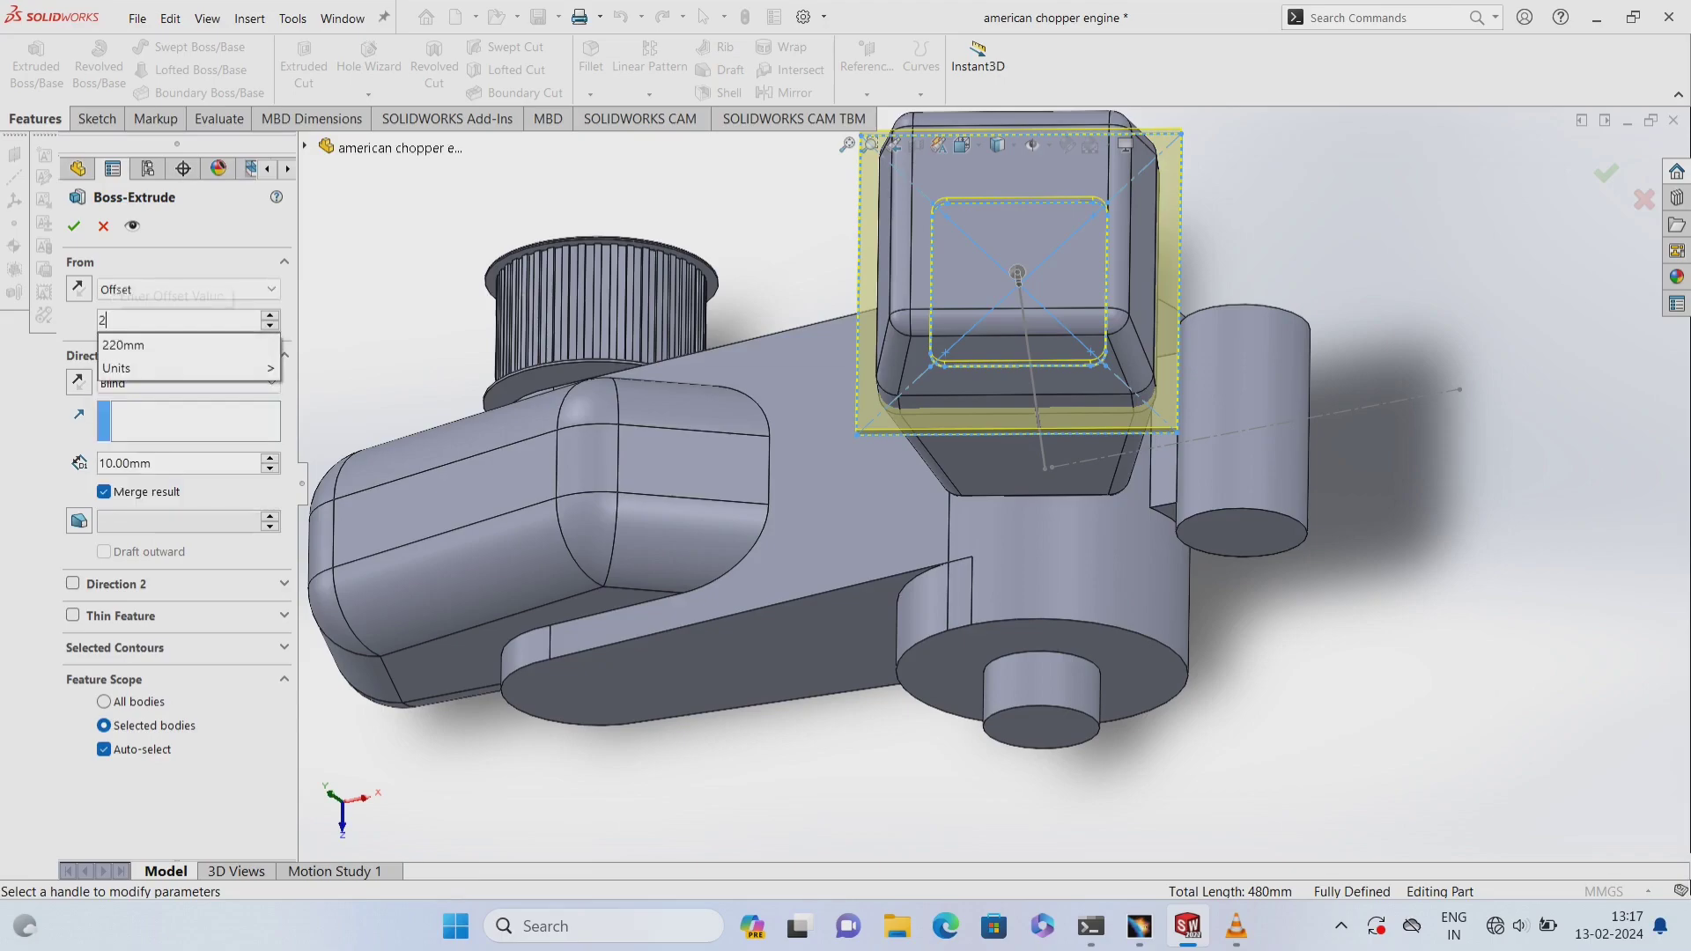
key("Return")
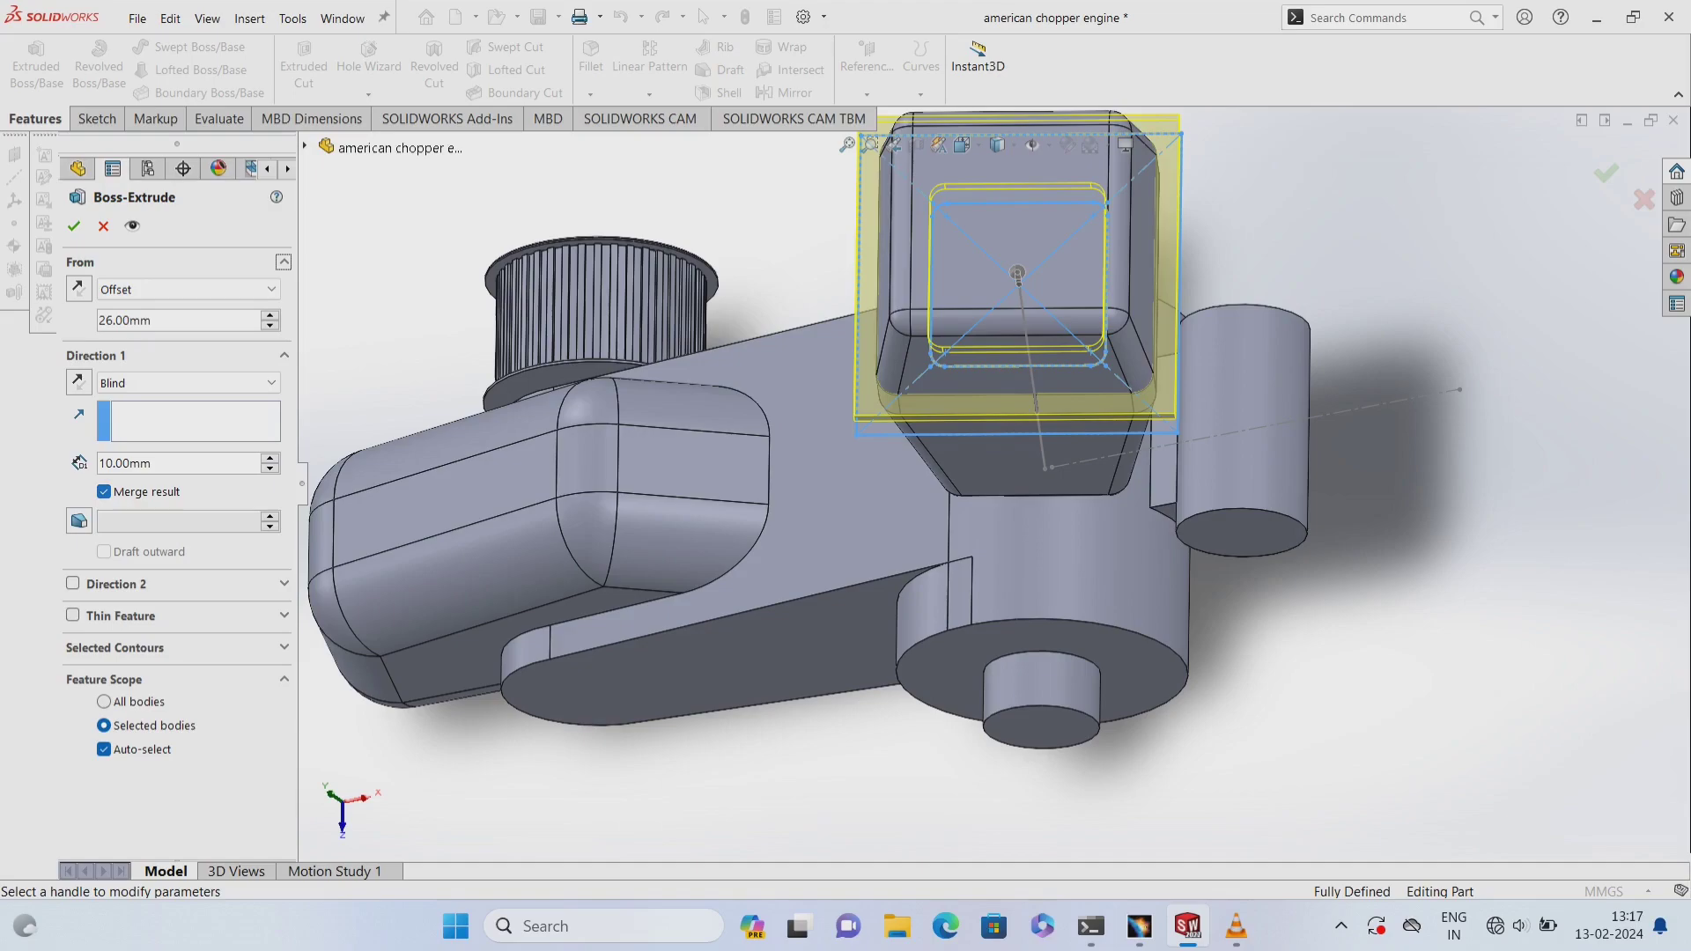
left_click_drag(155, 463, 98, 463)
type("8")
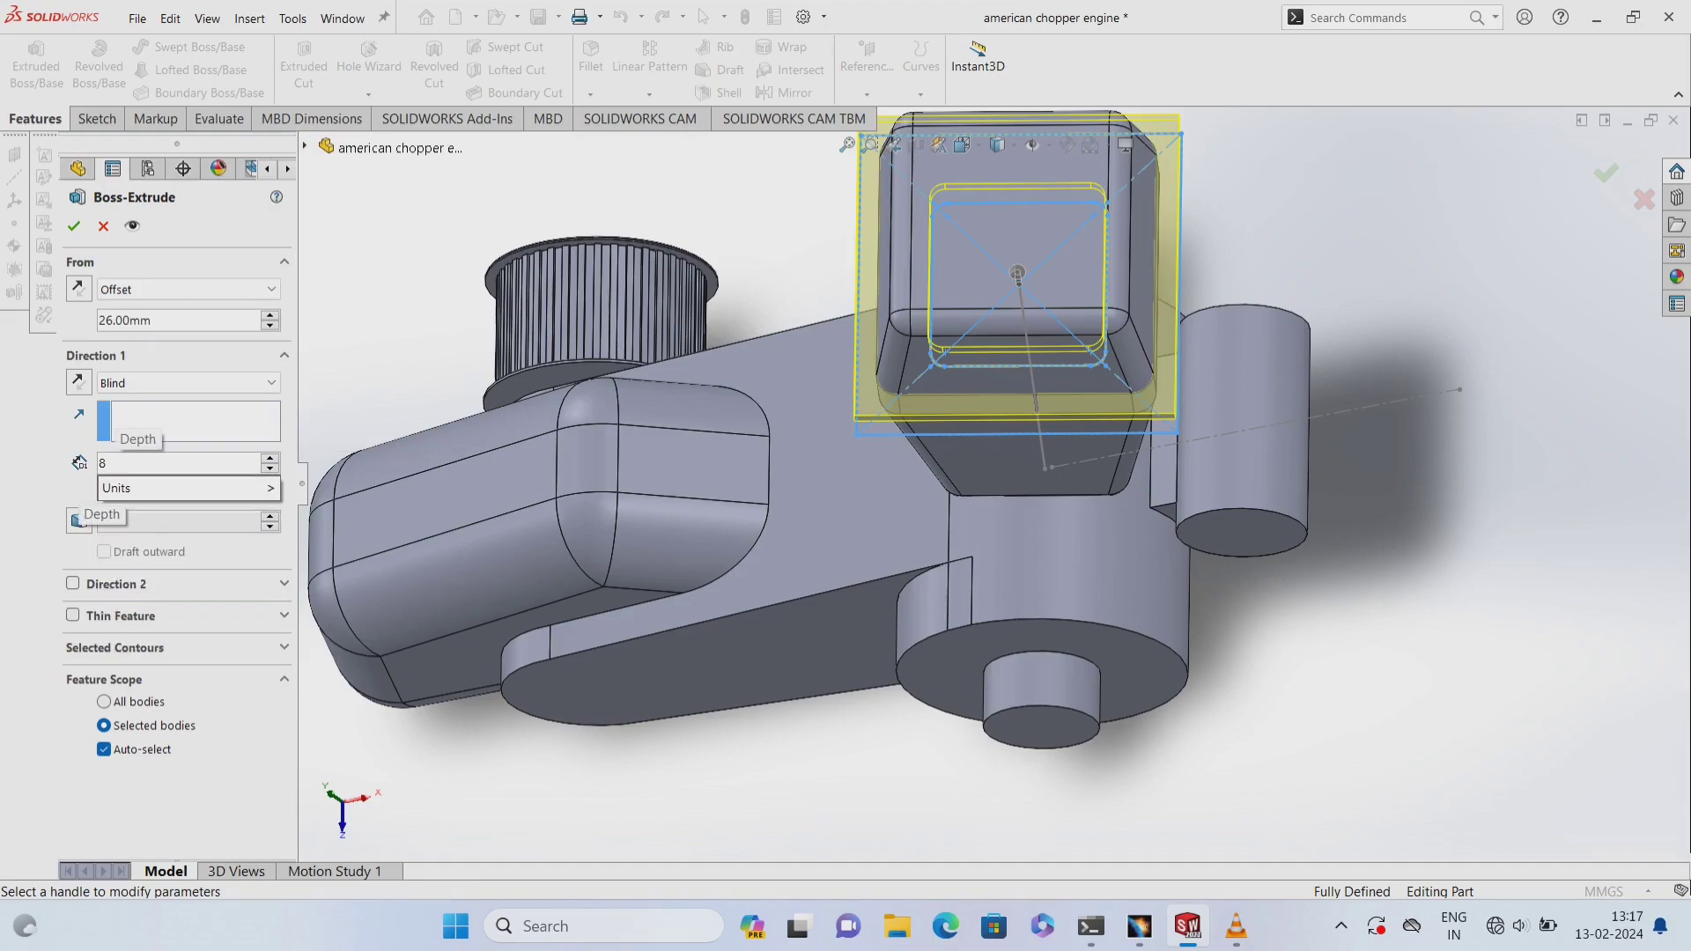
key("Return")
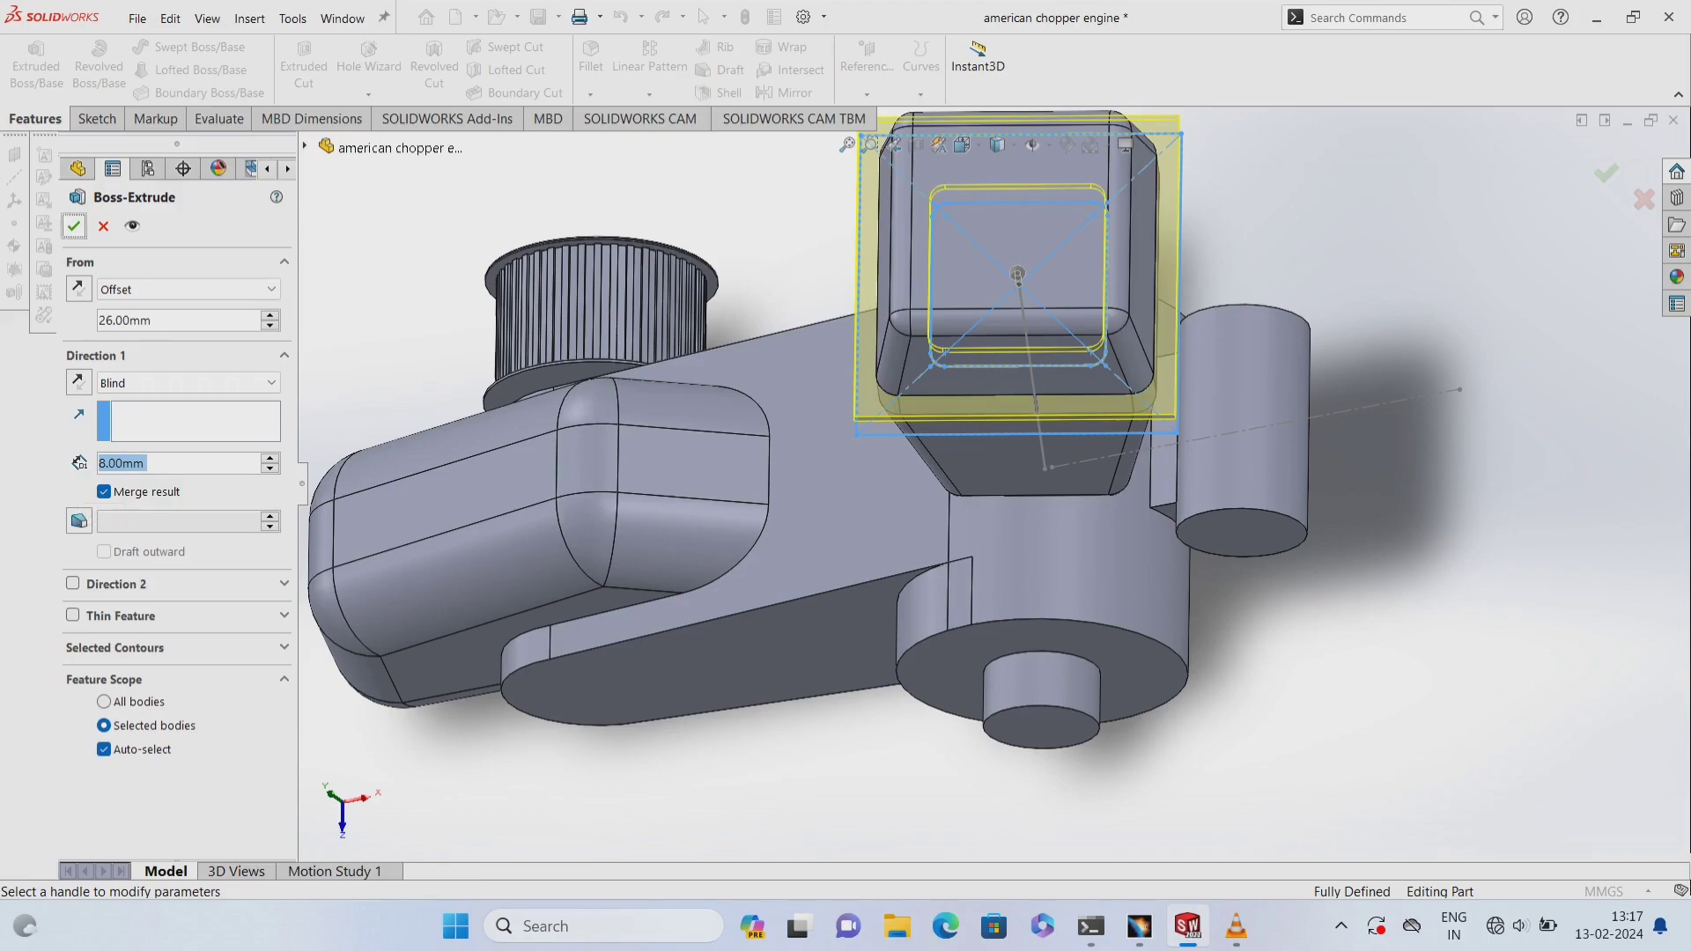
key("Return")
key("Return")
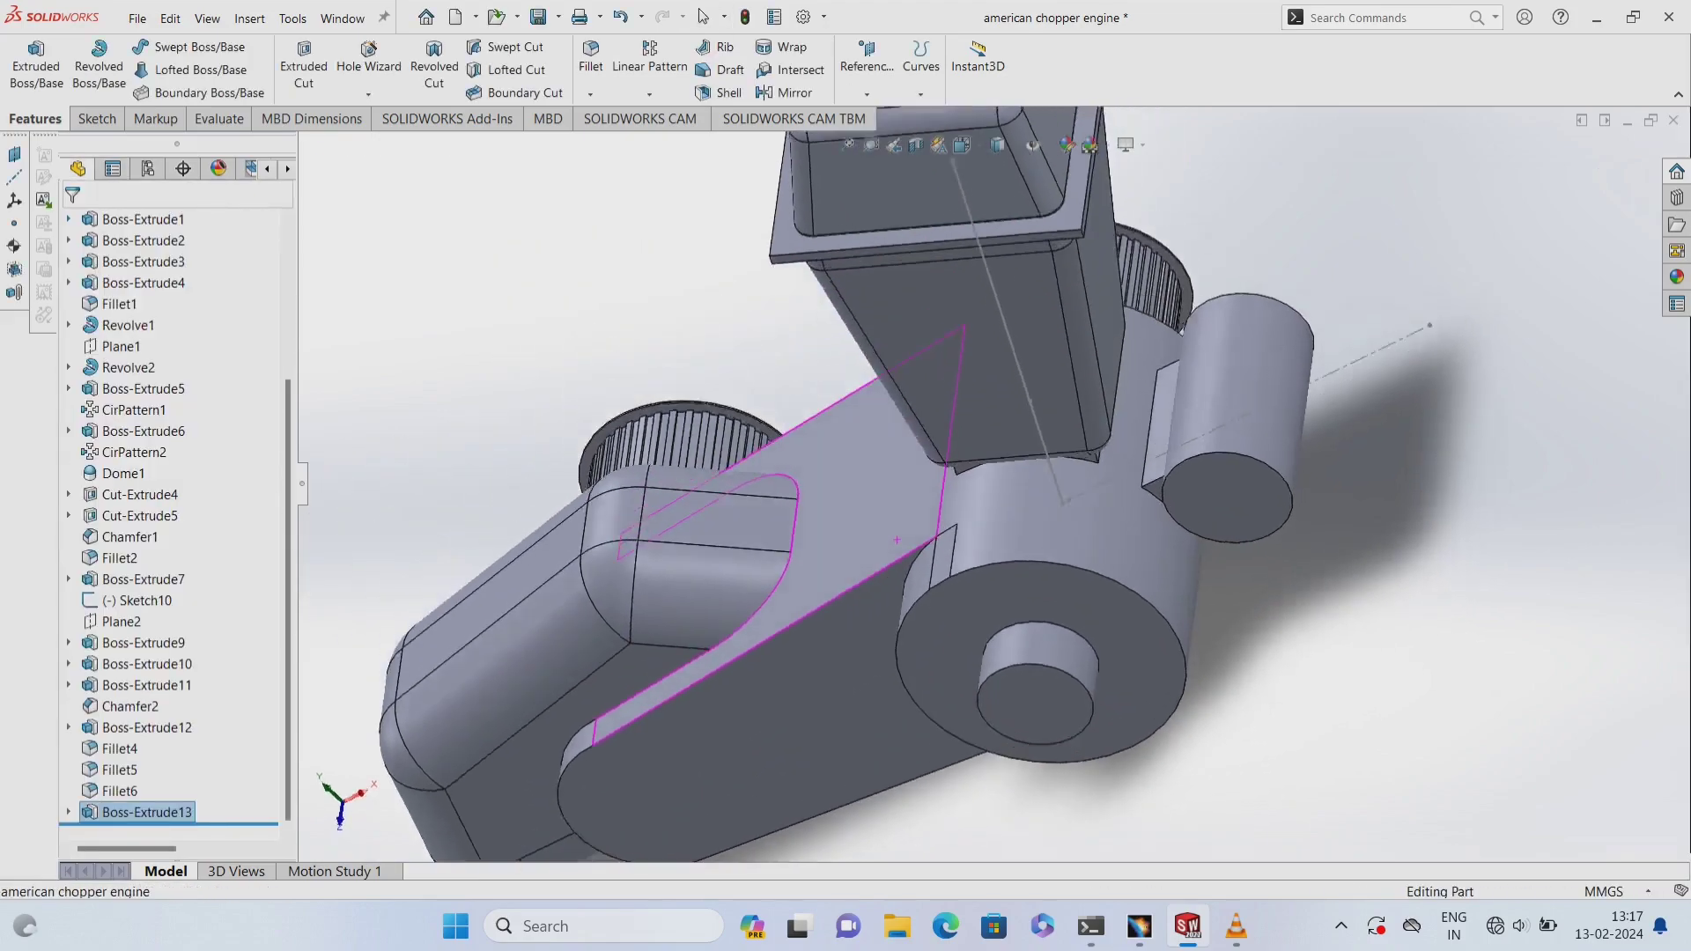
middle_click_drag(846, 475, 881, 370)
key("ctrl+z")
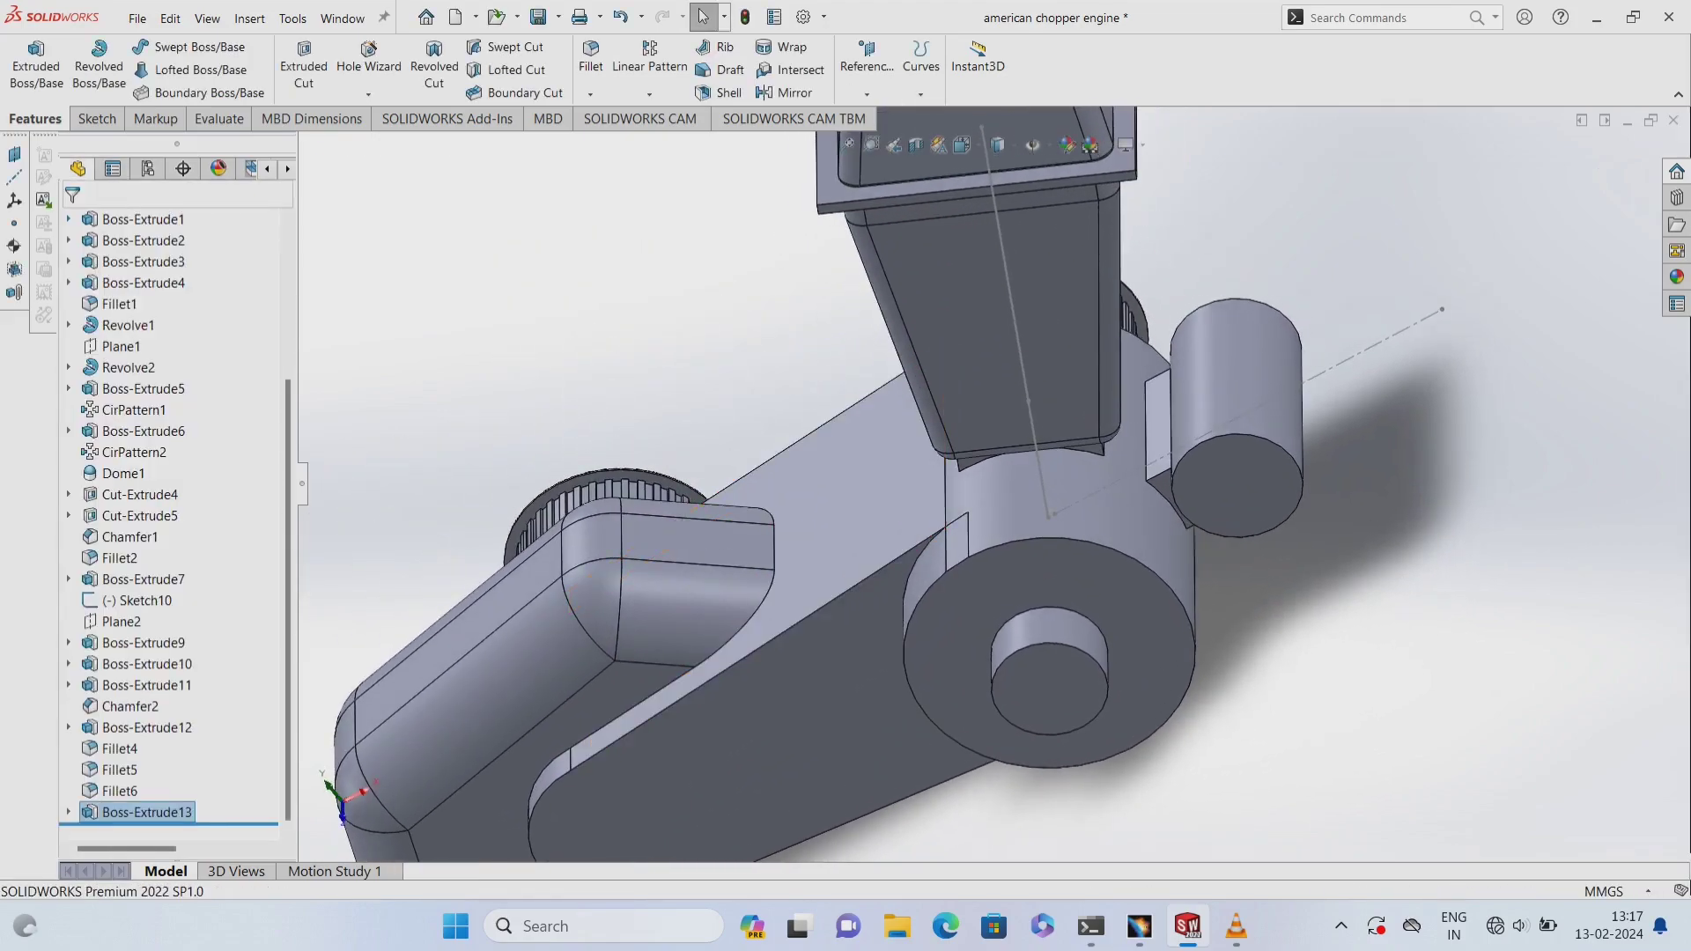
- Create Cut-Extrude6 from Sketch14, starting at a 26 mm offset with Blind 8 mm depth
left_click(303, 64)
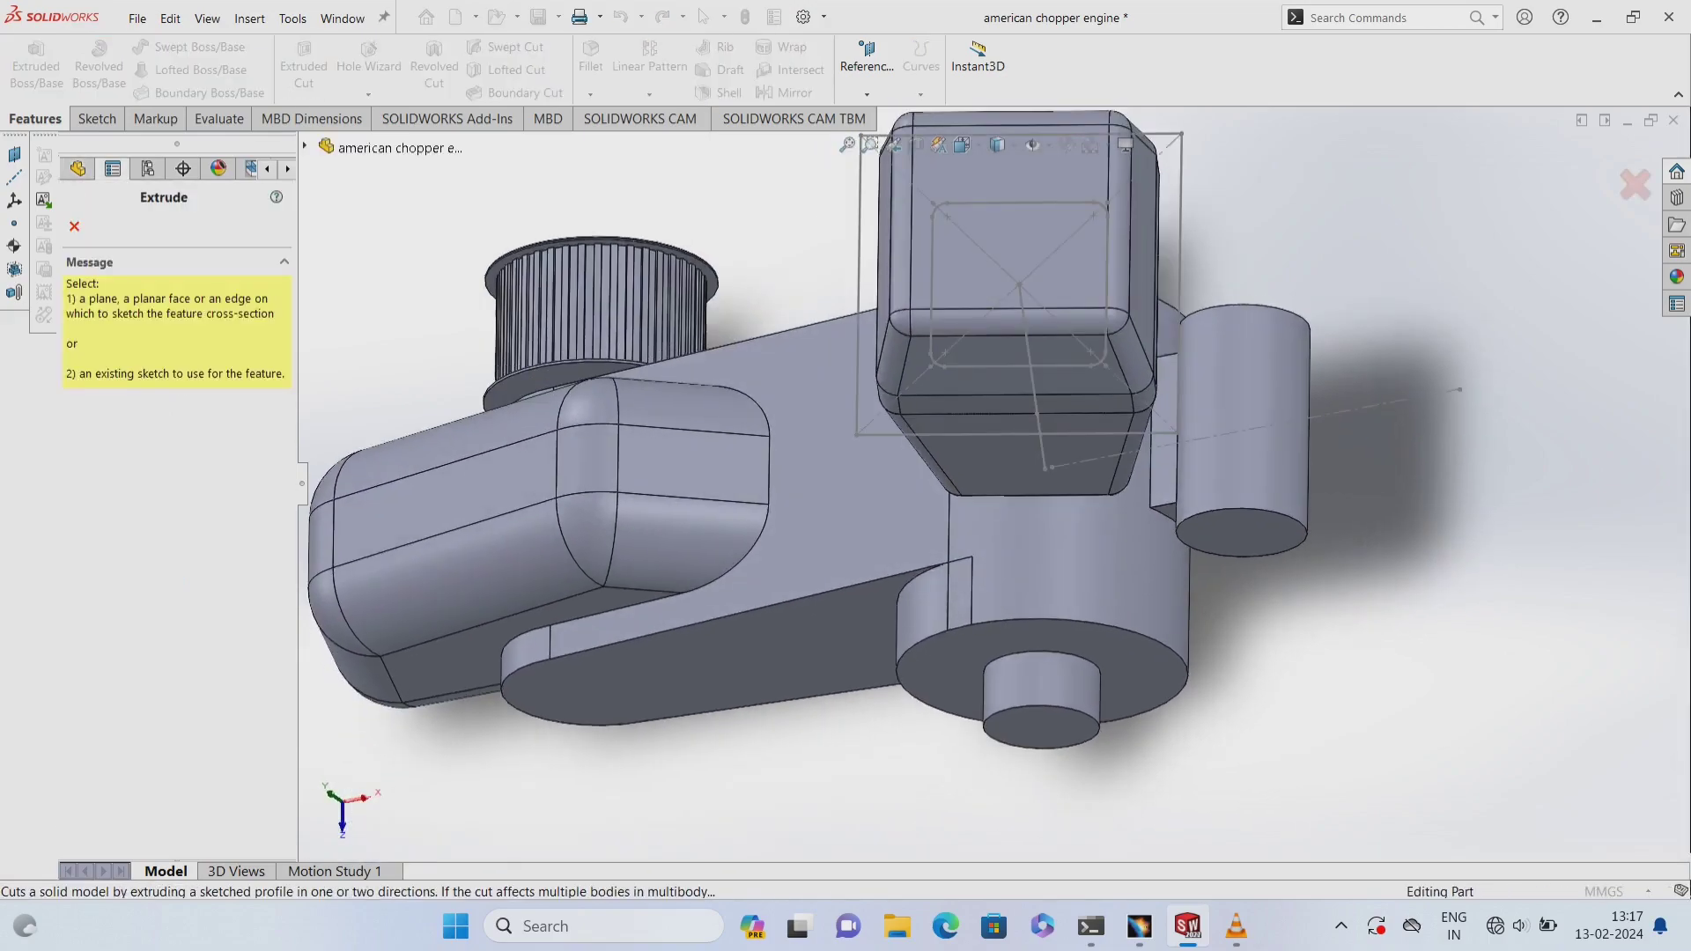
left_click(304, 146)
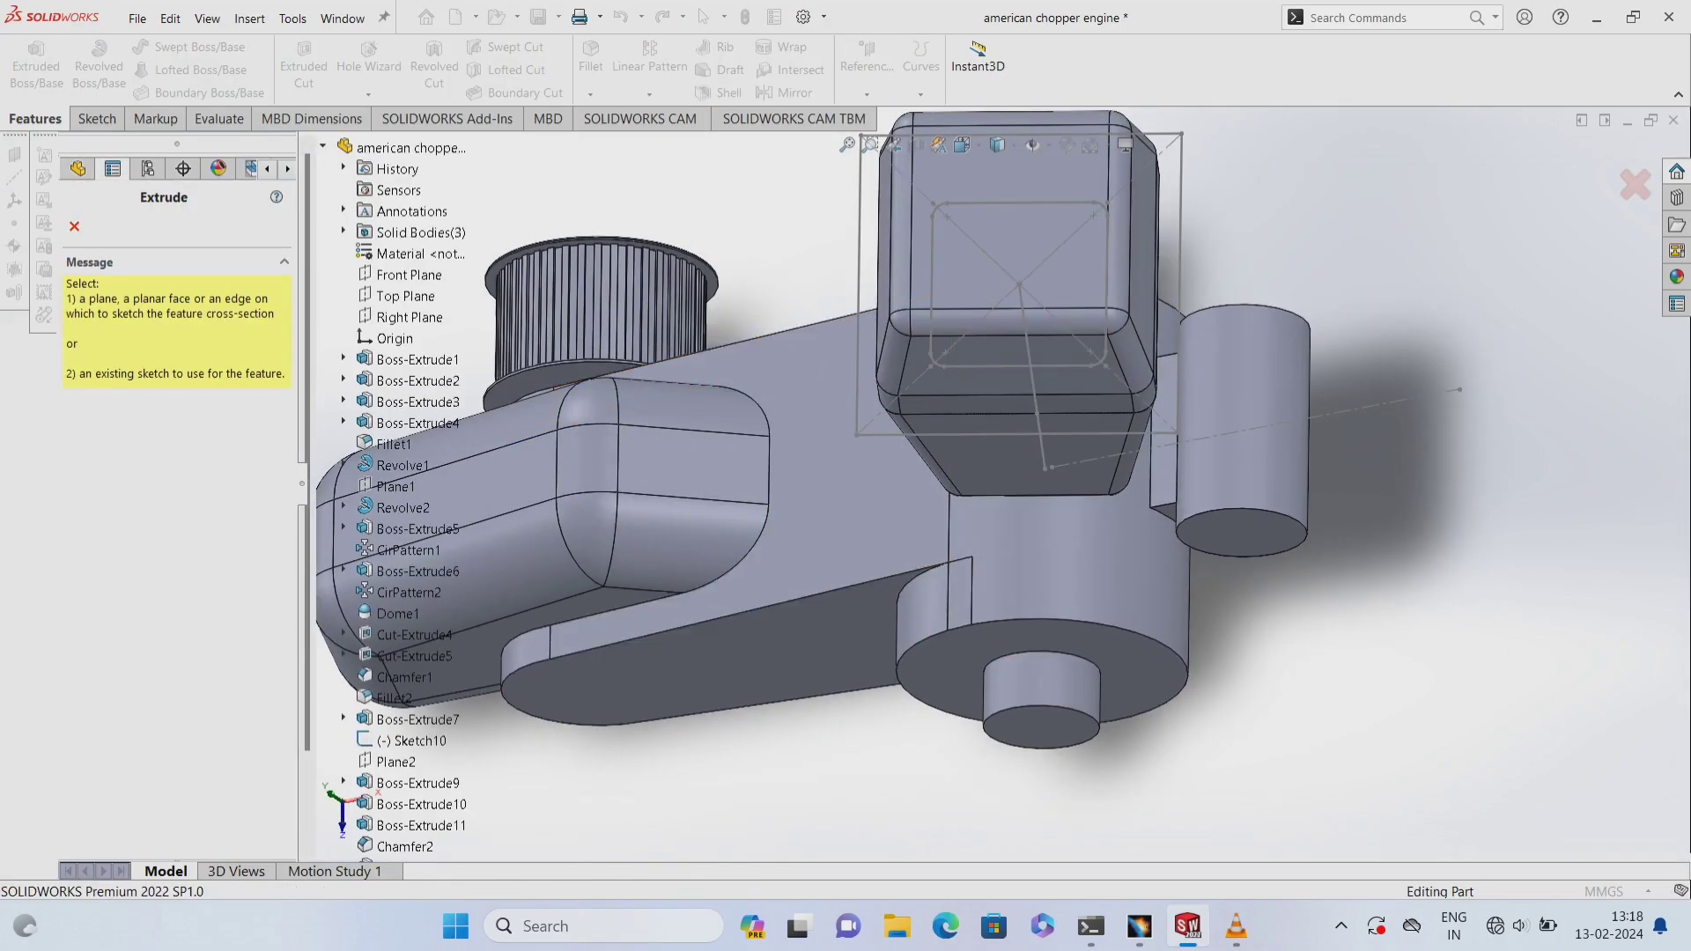
middle_click_drag(881, 528, 1206, 291, "ctrl")
left_click(392, 845)
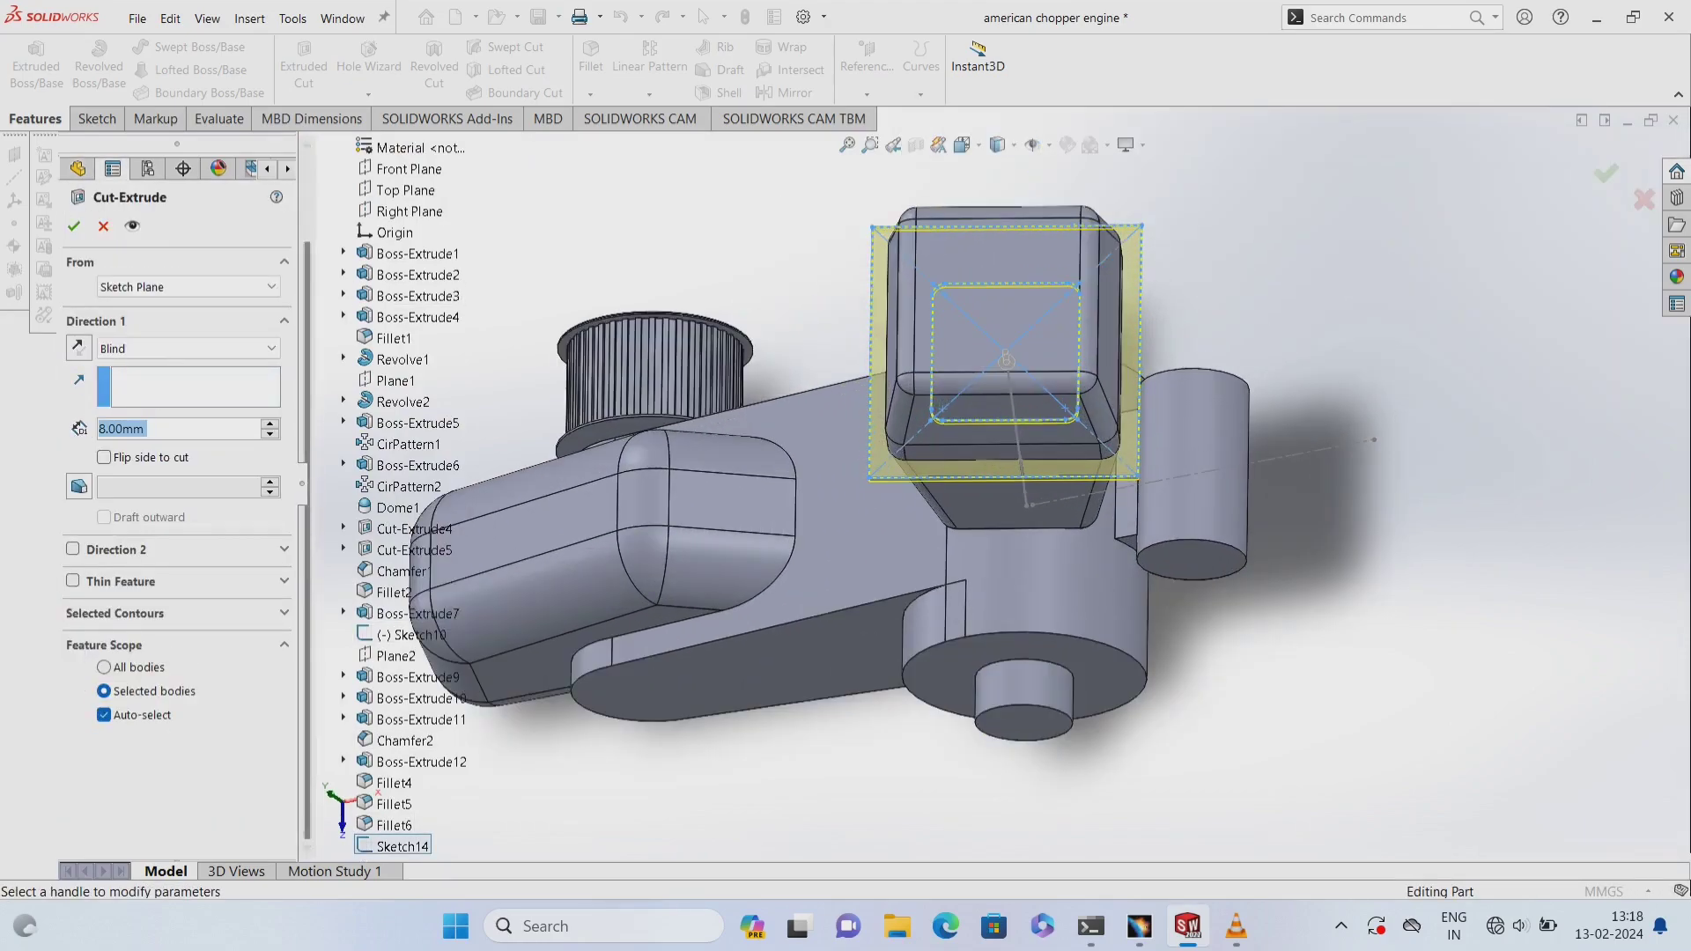
left_click(187, 287)
left_click(133, 351)
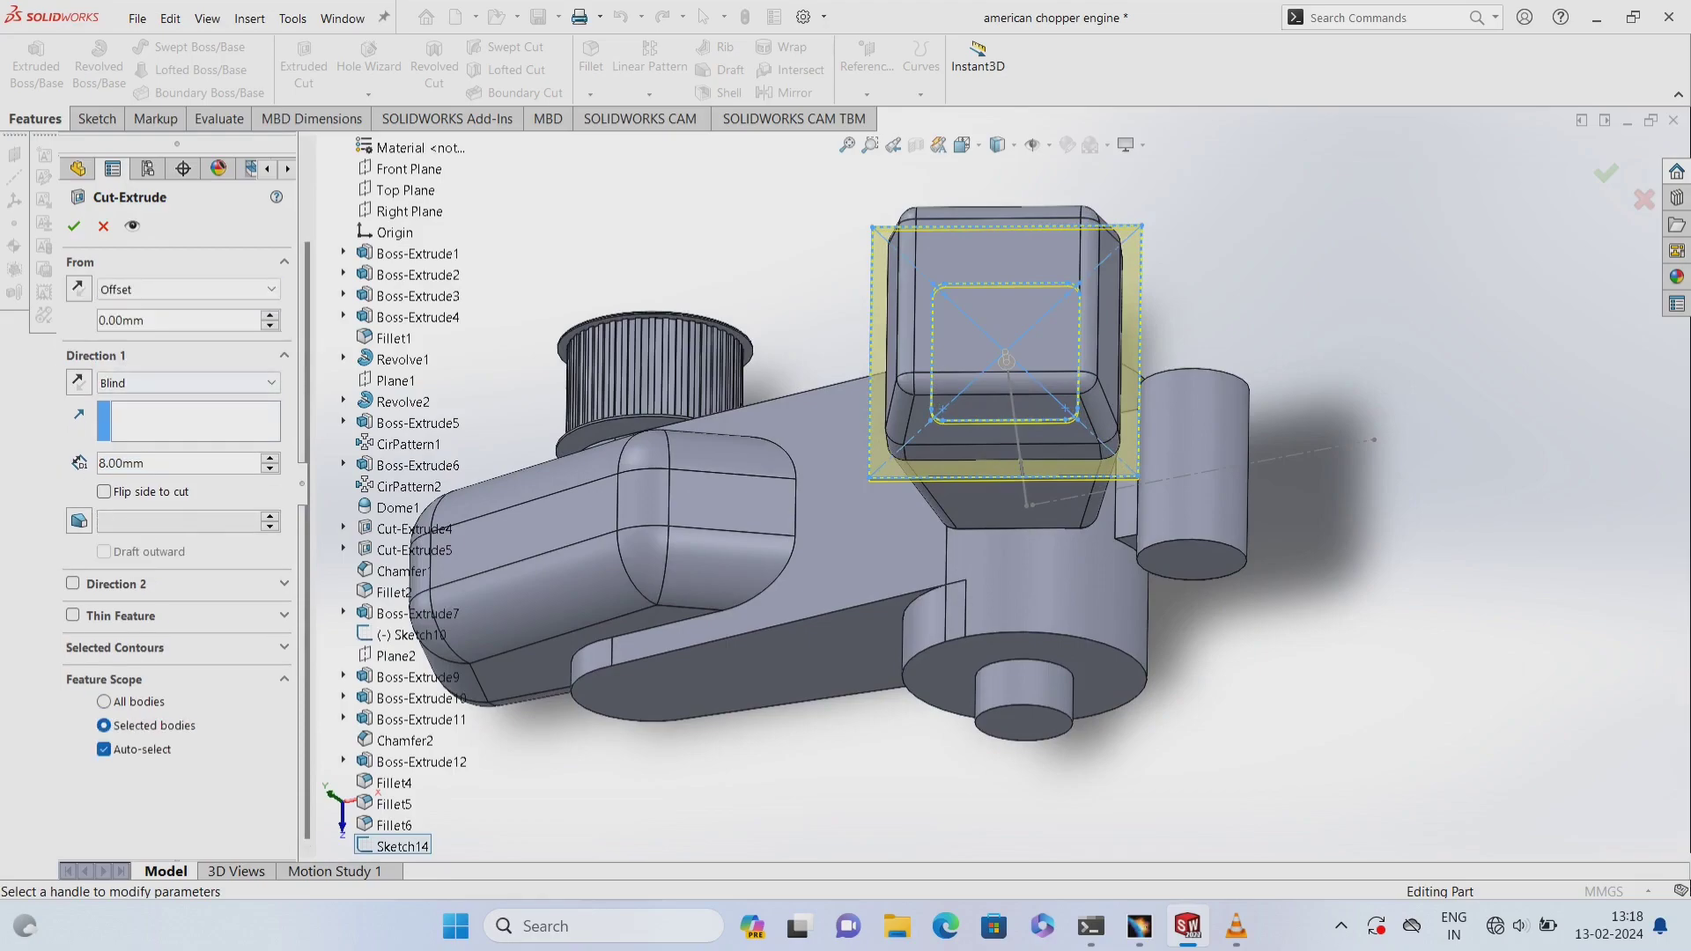
type("26")
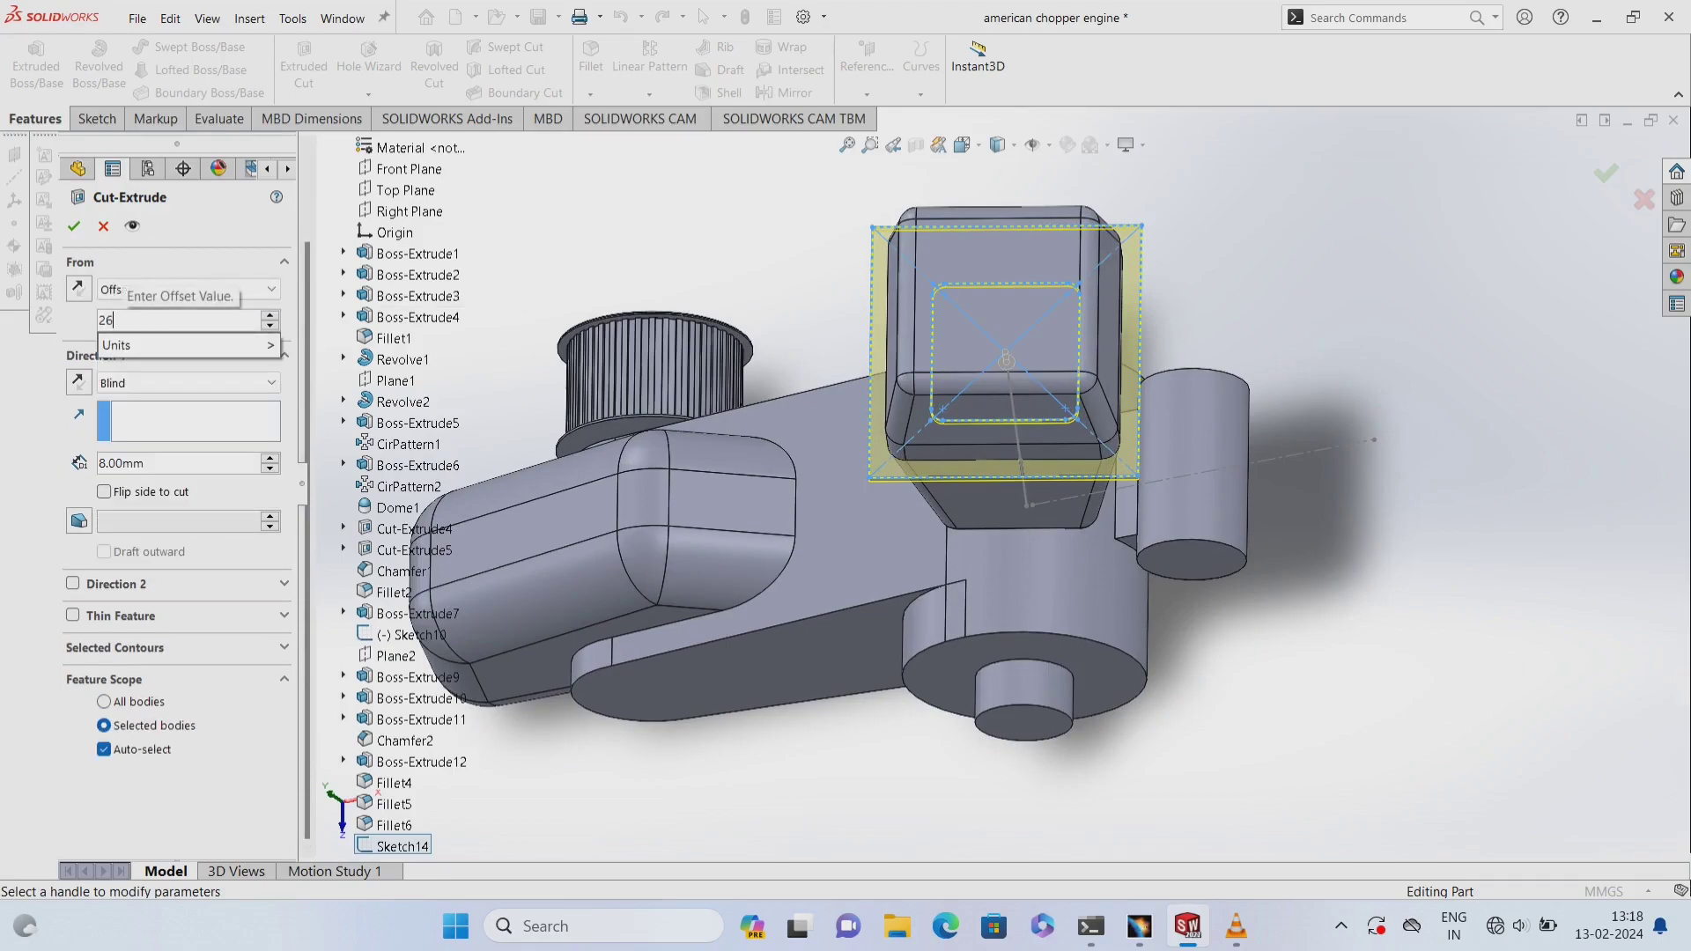
key("Return")
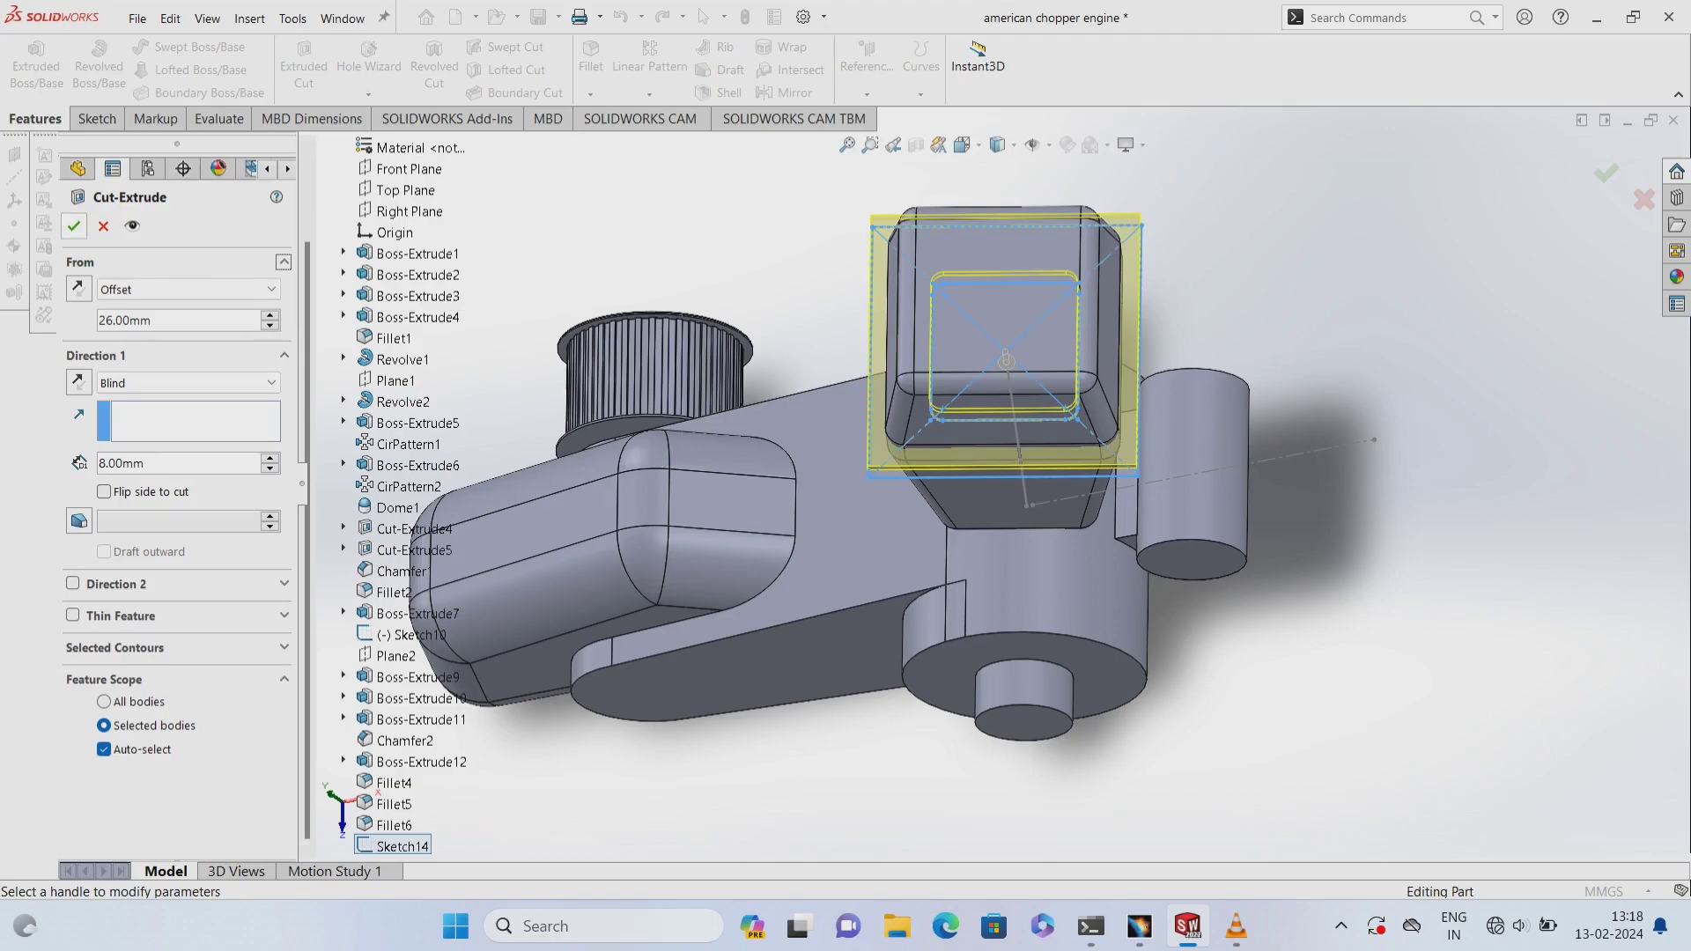
left_click(74, 225)
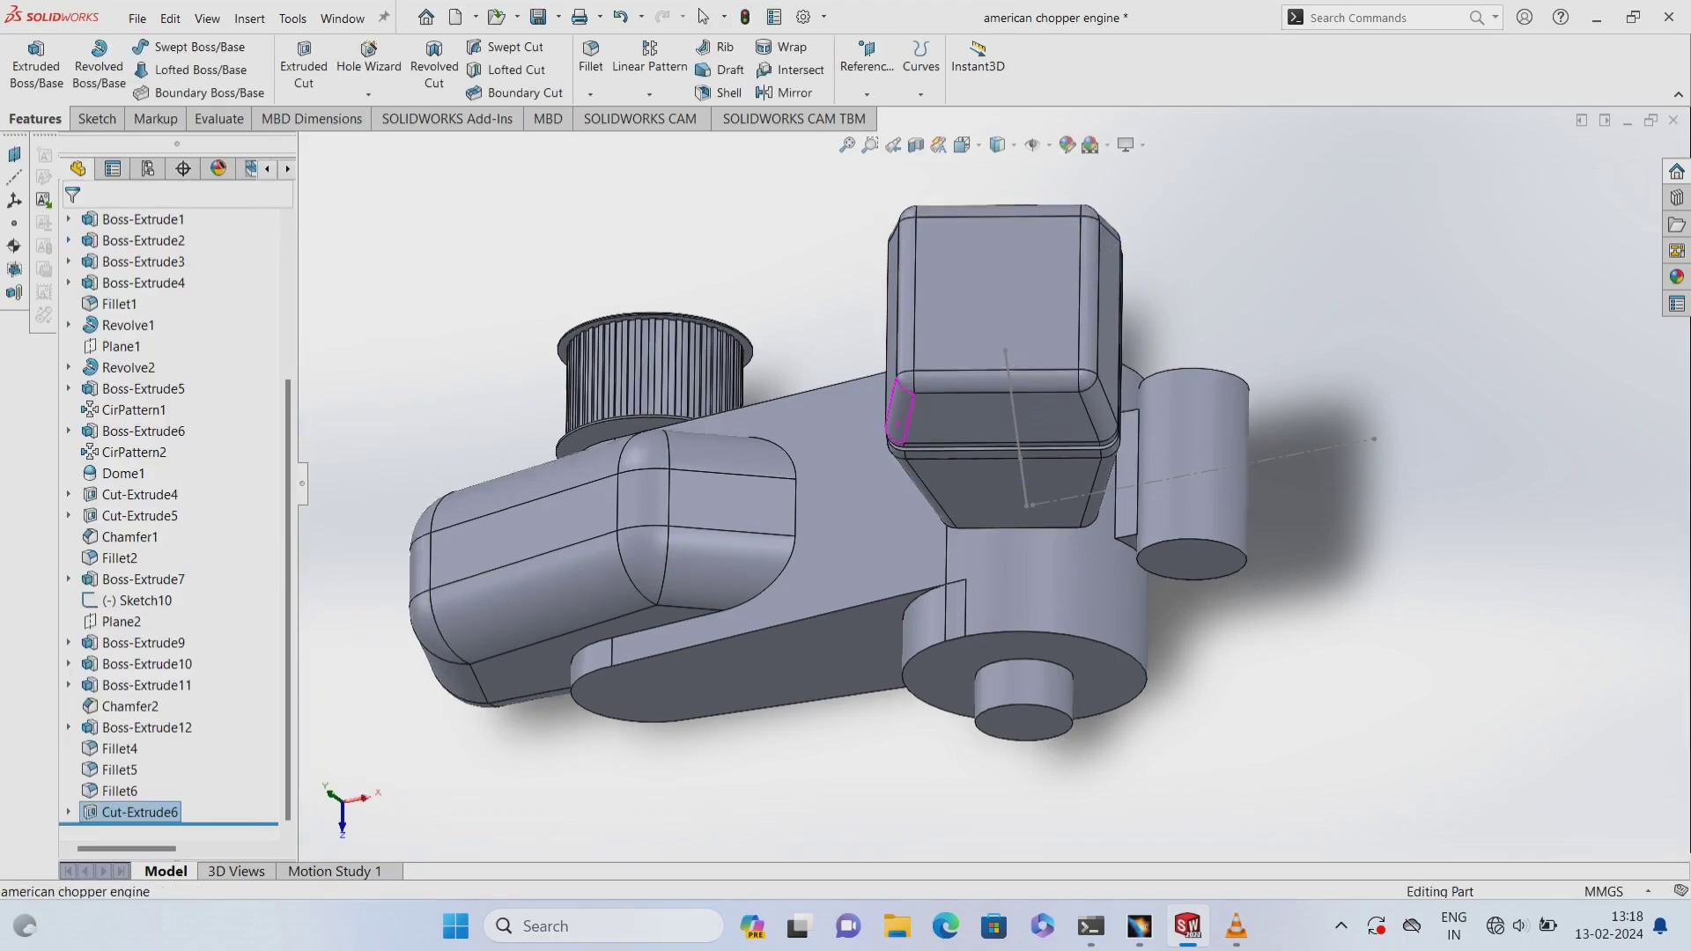
- Orbit and zoom to inspect the groove, then start a Linear Pattern of Cut-Extrude6
mouse_move(899, 405)
middle_mouse_down()
mouse_move(903, 229)
mouse_move(874, 444)
mouse_move(872, 370)
mouse_move(975, 405)
middle_mouse_up()
scroll(875, 444, "down", 2)
scroll(874, 444, "down", 2)
scroll(871, 369, "down", 3)
scroll(976, 405, "up", 3)
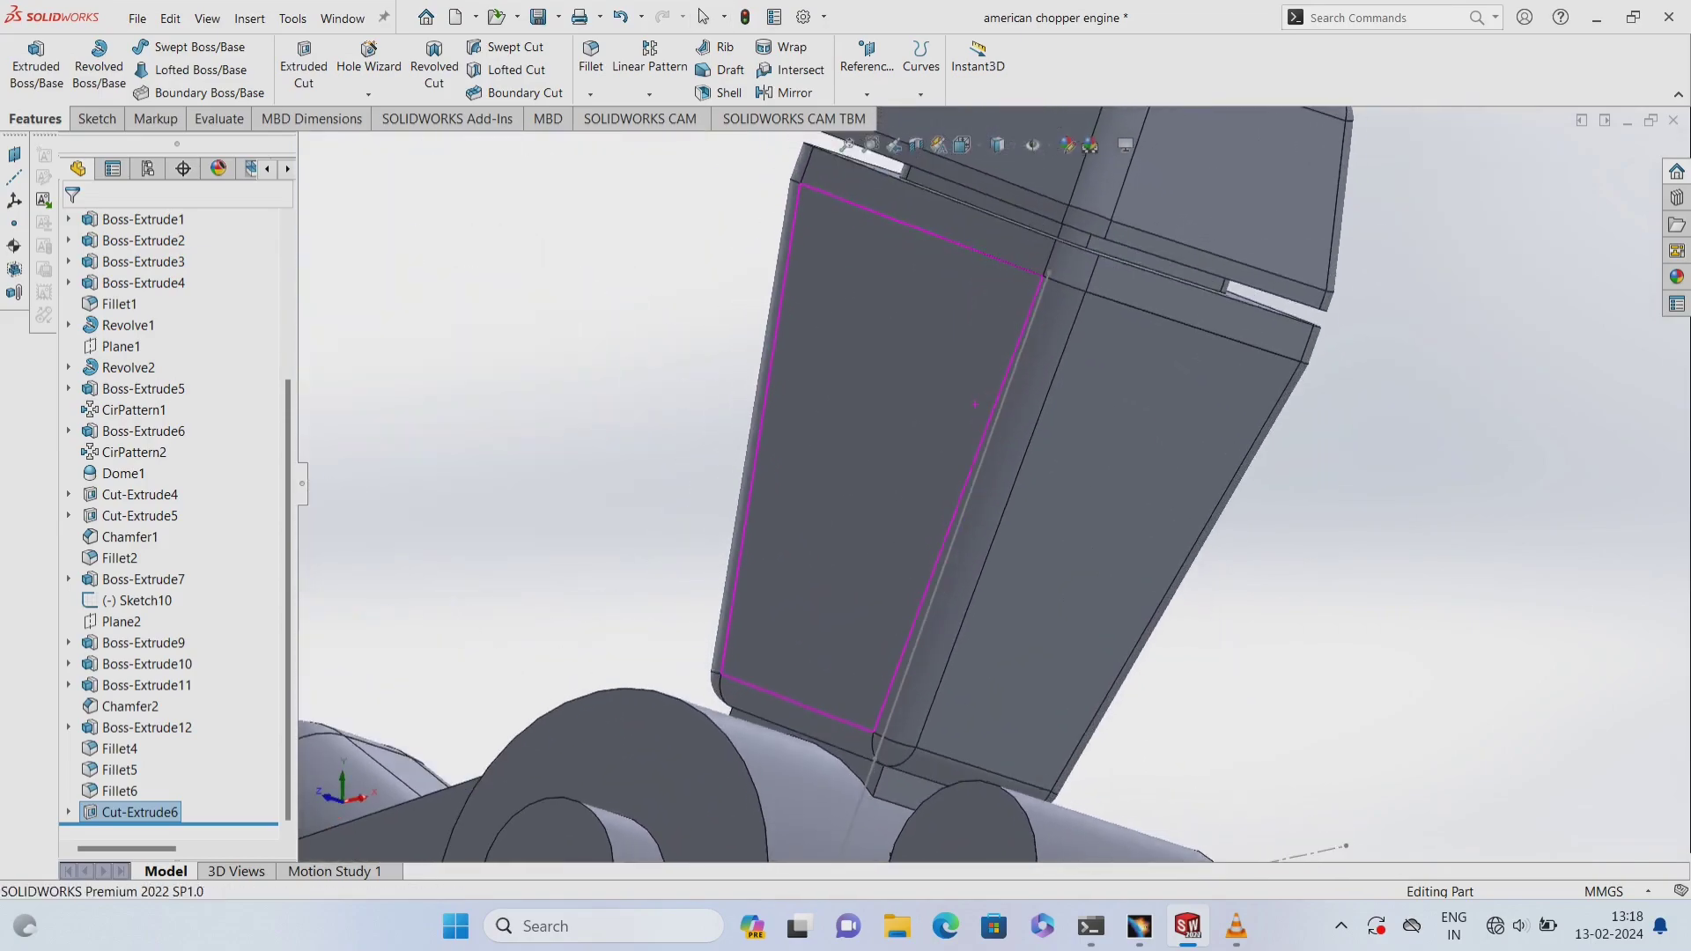
scroll(976, 405, "up", 5)
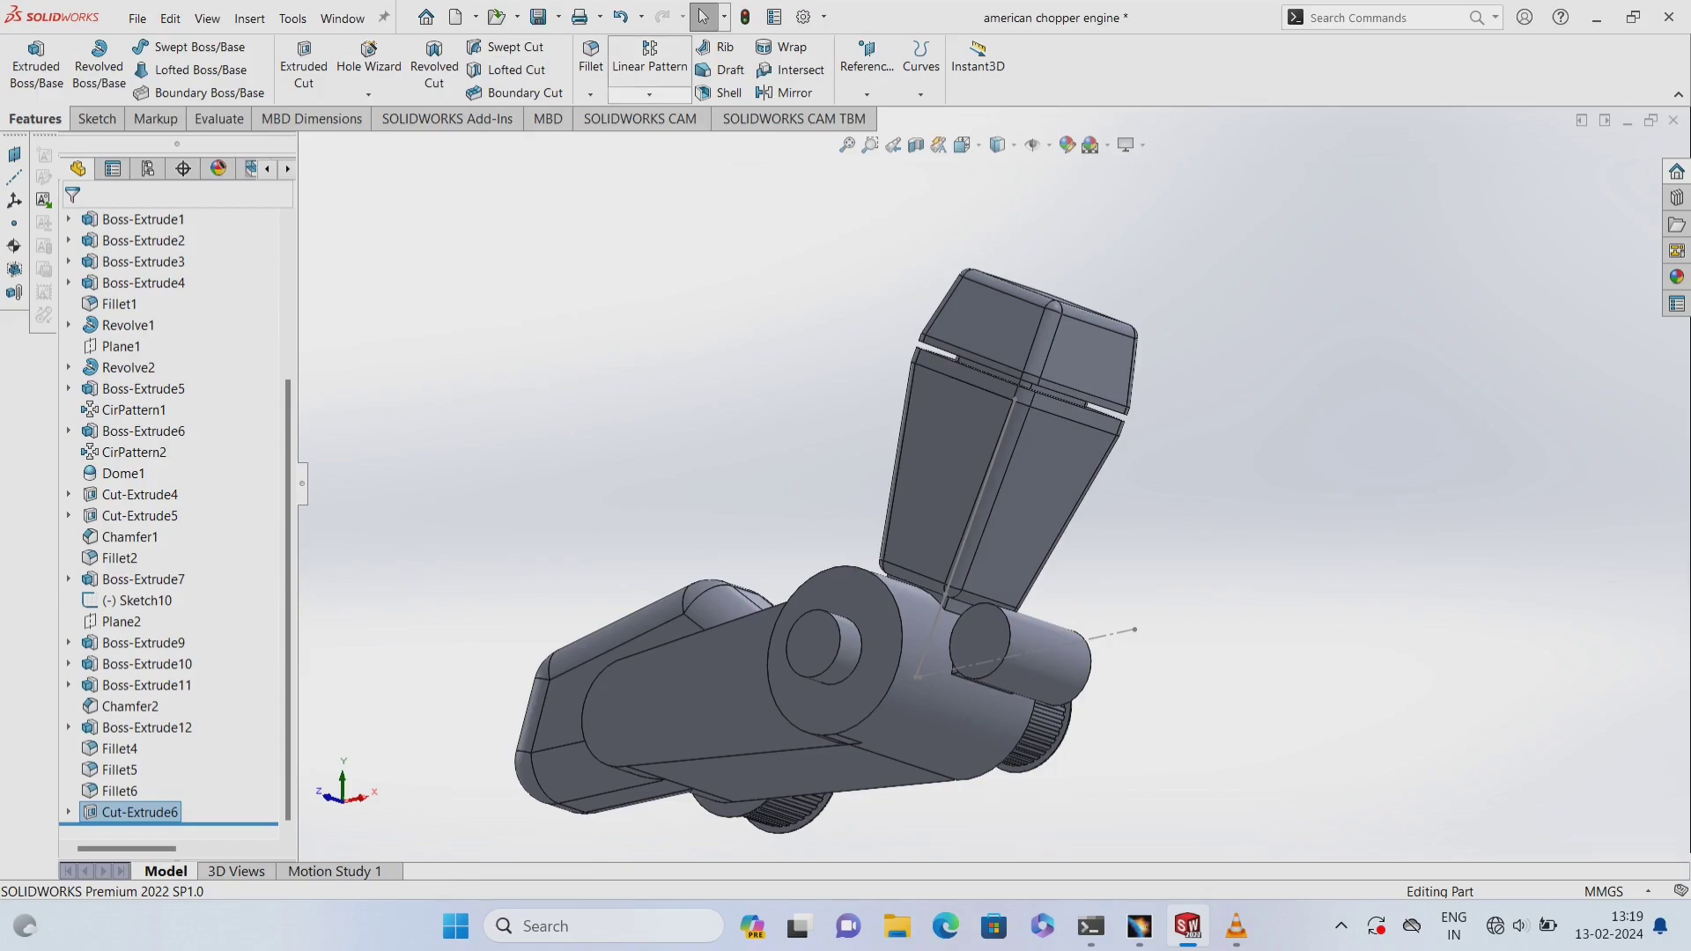
left_click(649, 54)
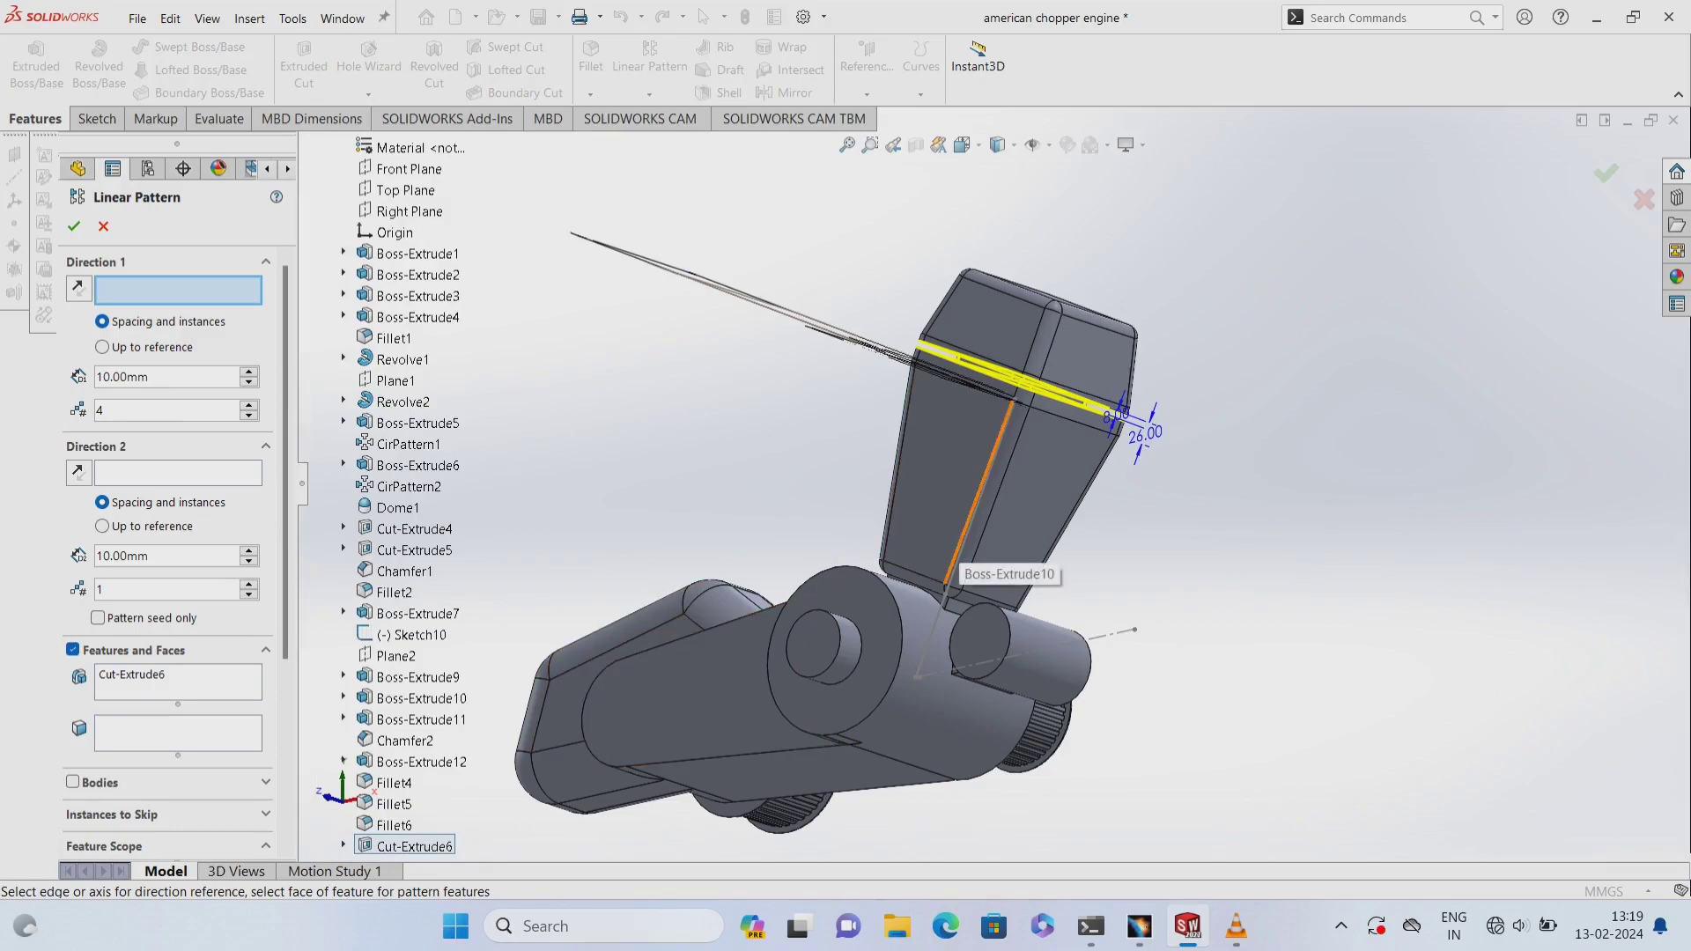
- Linear-pattern the groove along reversed Line3@Sketch10: 14 instances at 16 mm spacing
left_click(950, 578)
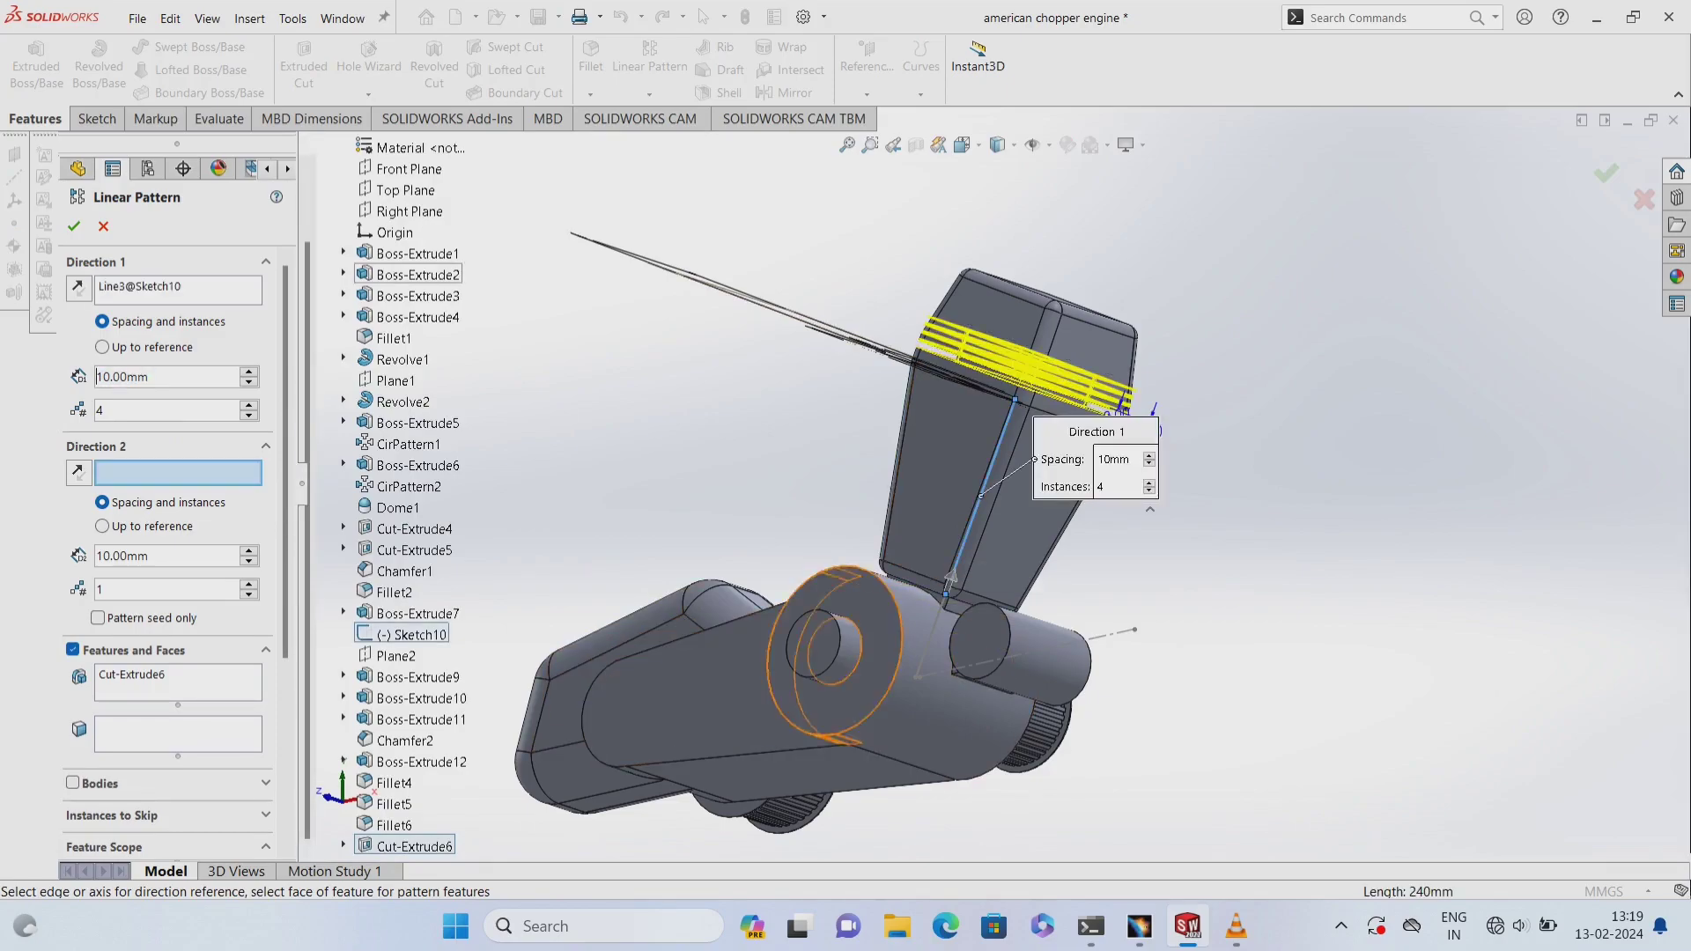
left_click(78, 286)
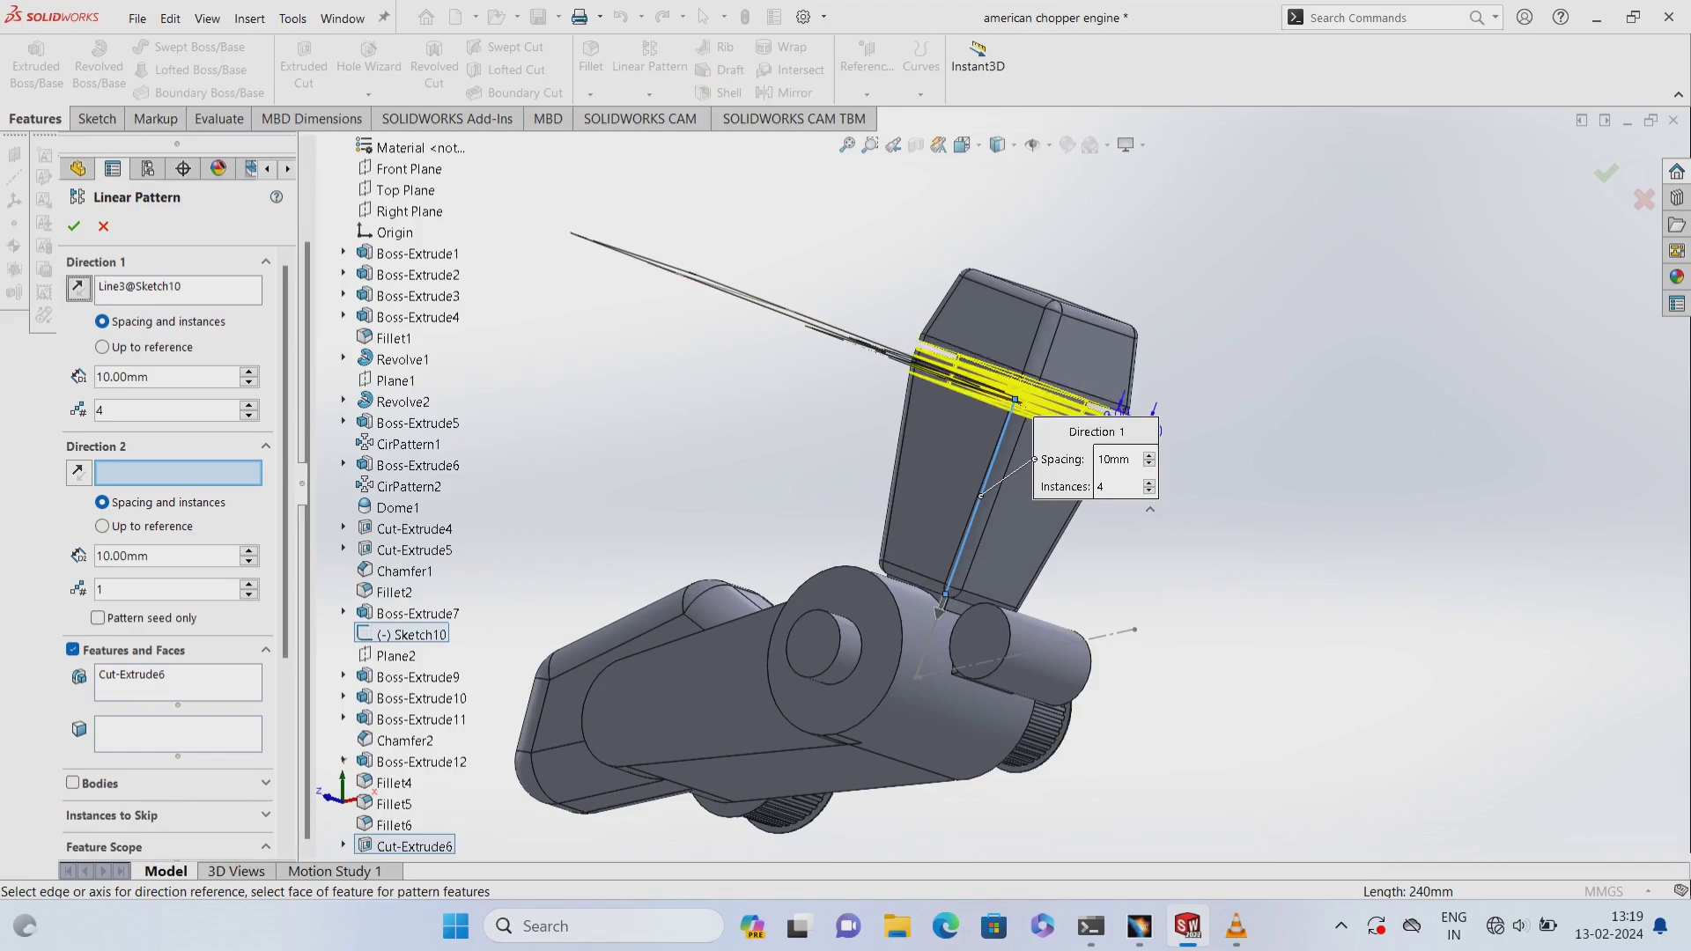
double_click(99, 410)
type("14")
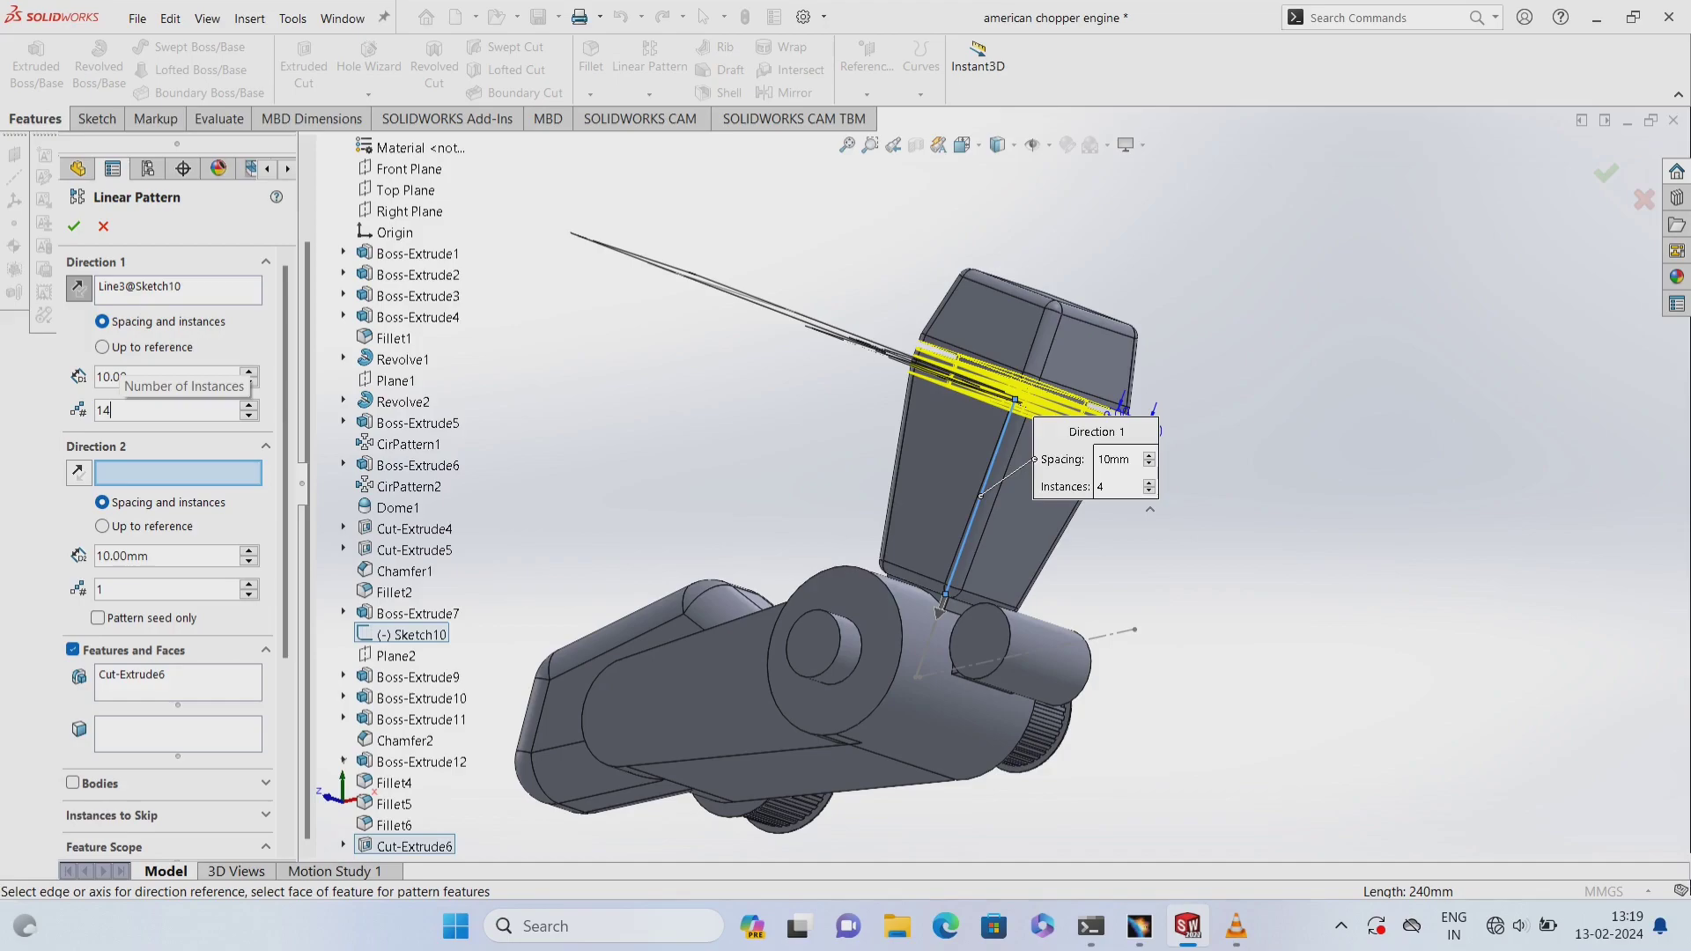
key("Return")
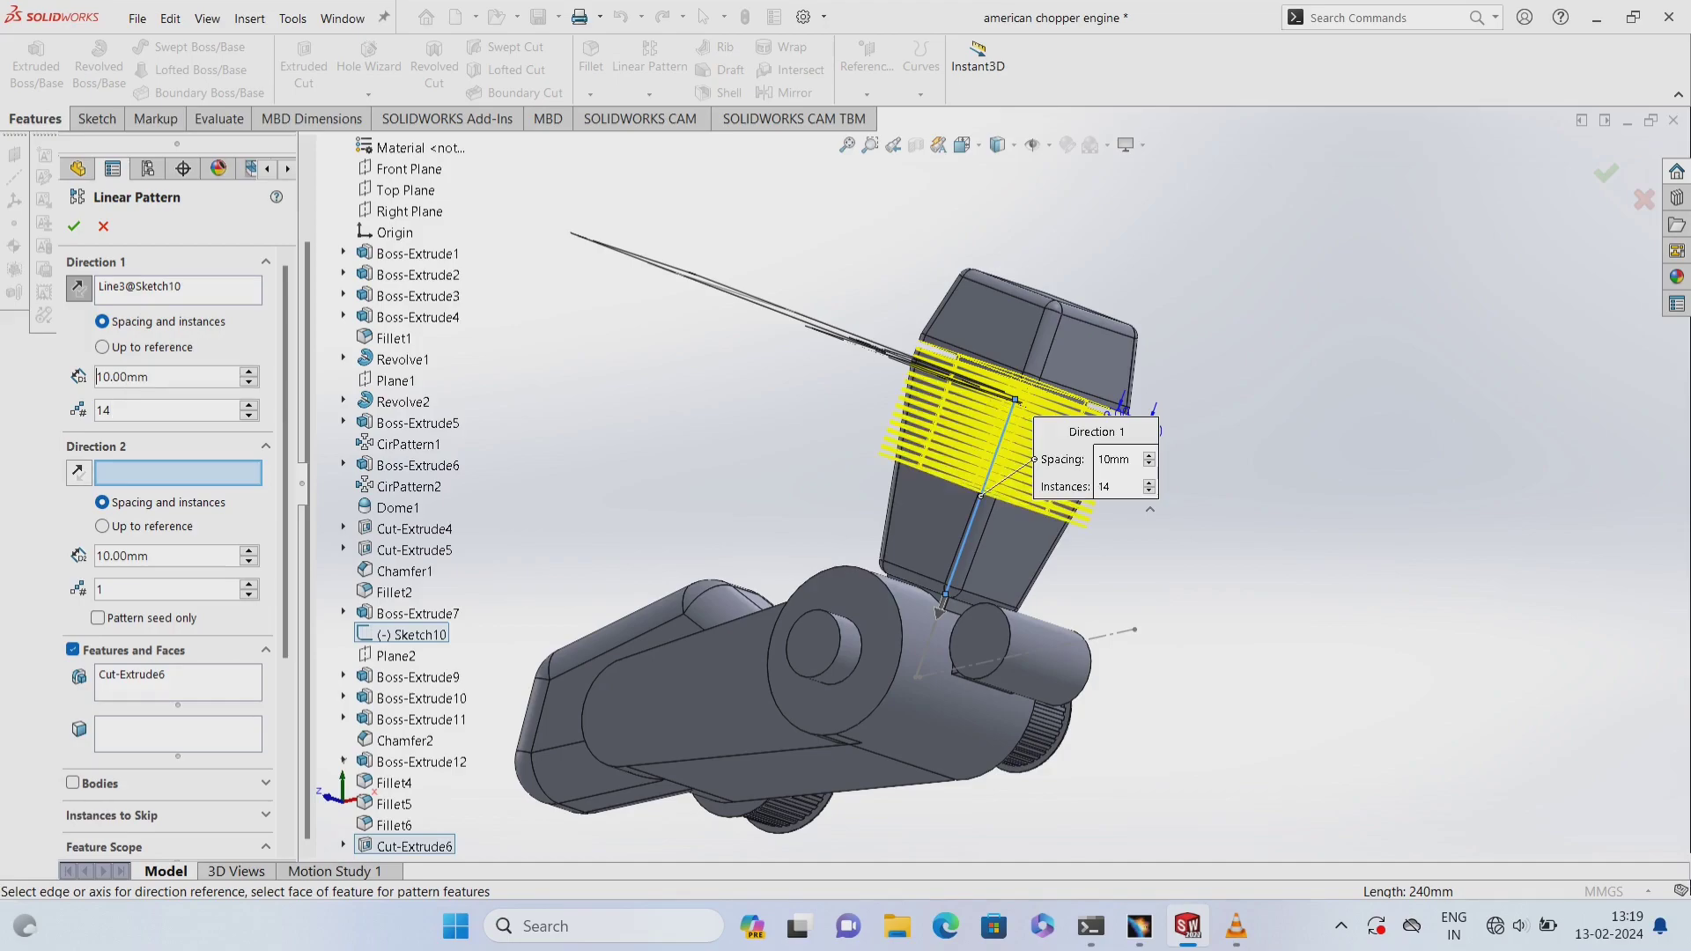
double_click(123, 377)
type("1")
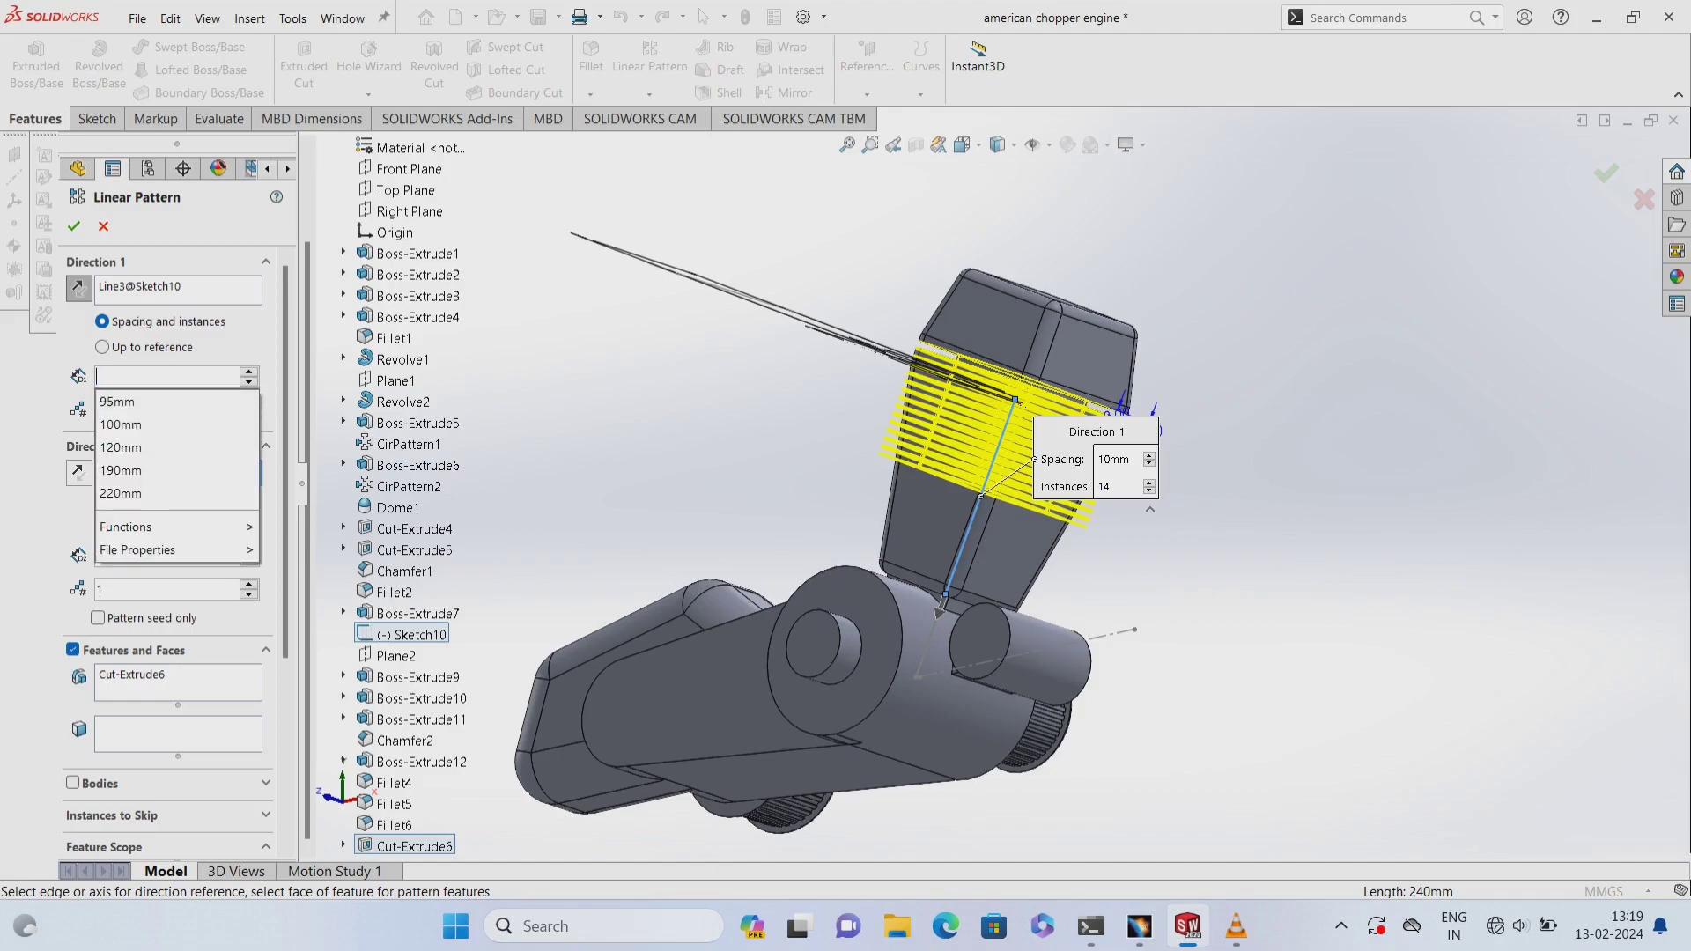
type("6")
key("Return")
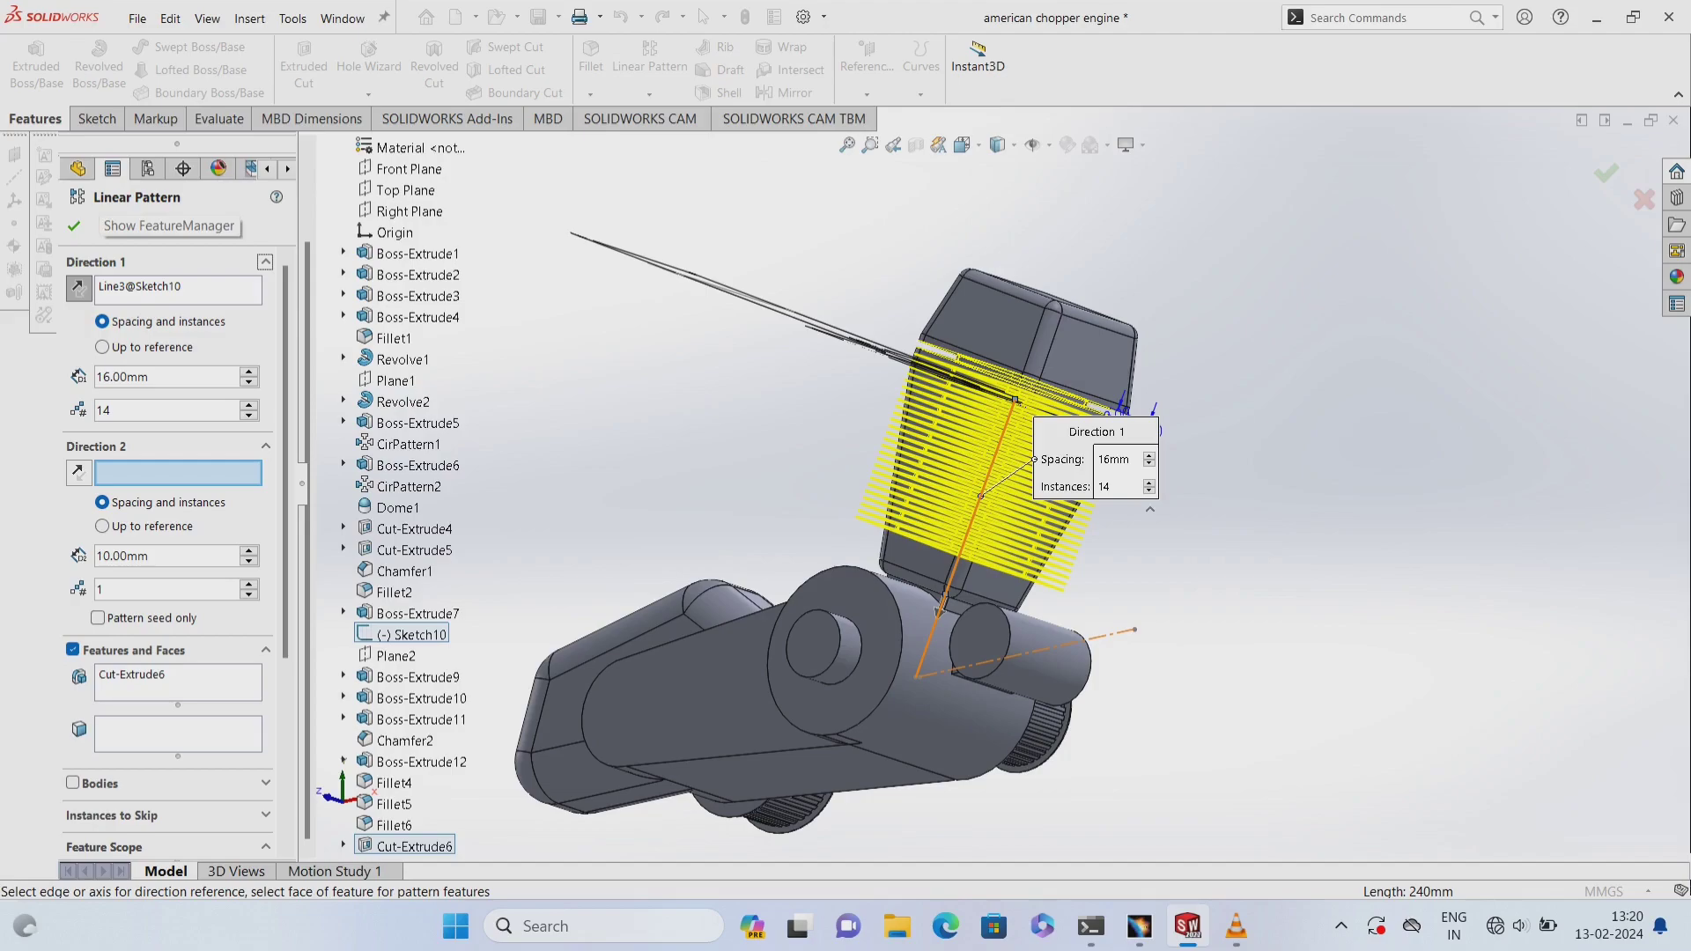
left_click(74, 226)
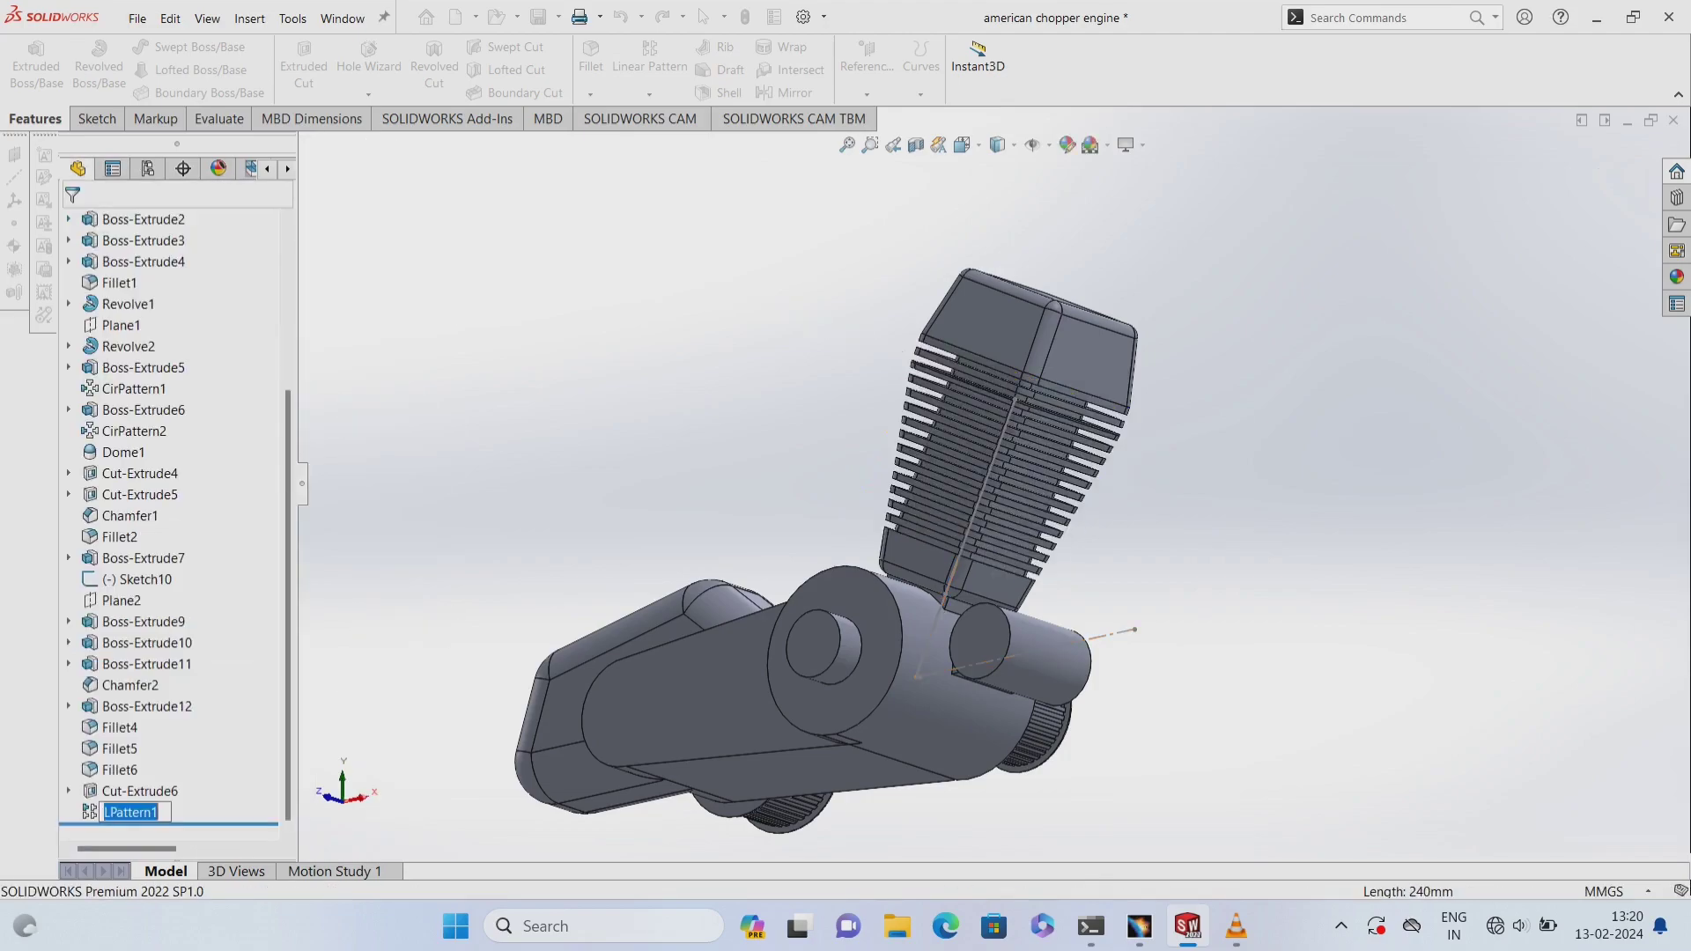